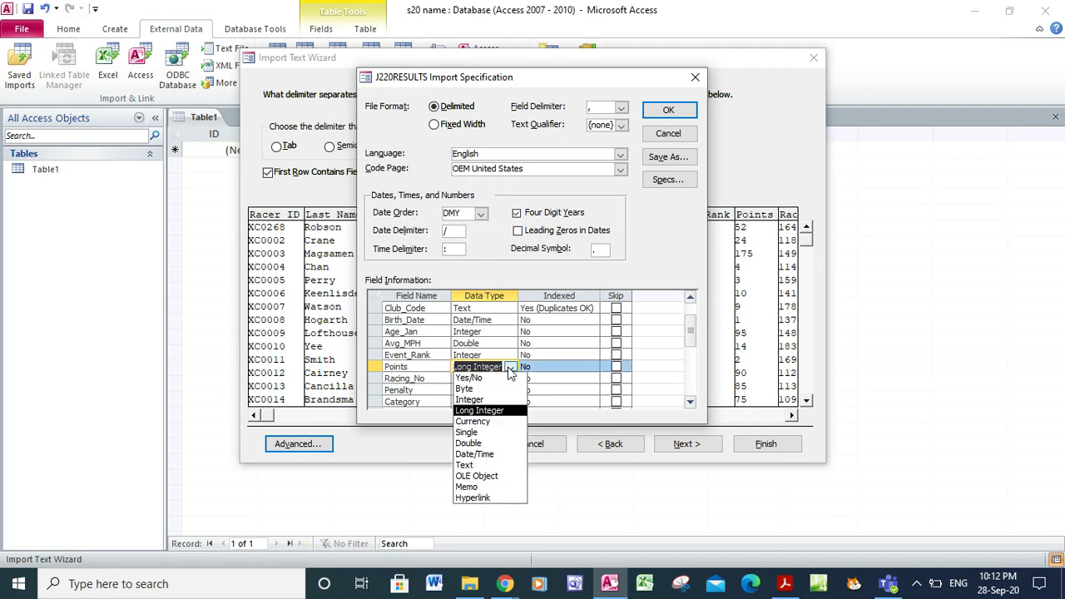
- Set the data type of the Points and Racing_No fields to Integer in the import specification
click(489, 400)
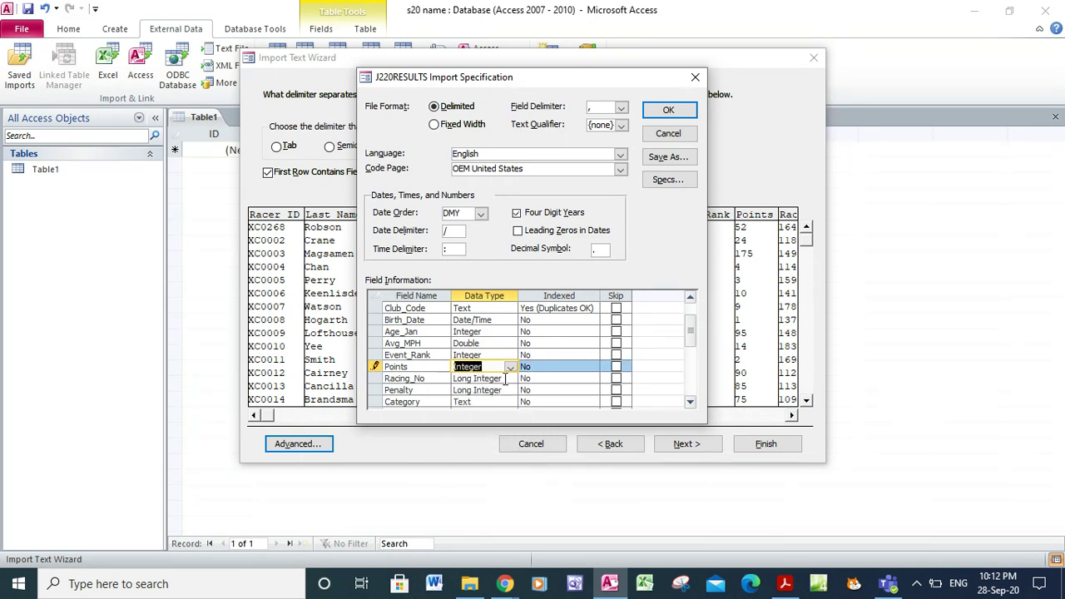
click(509, 379)
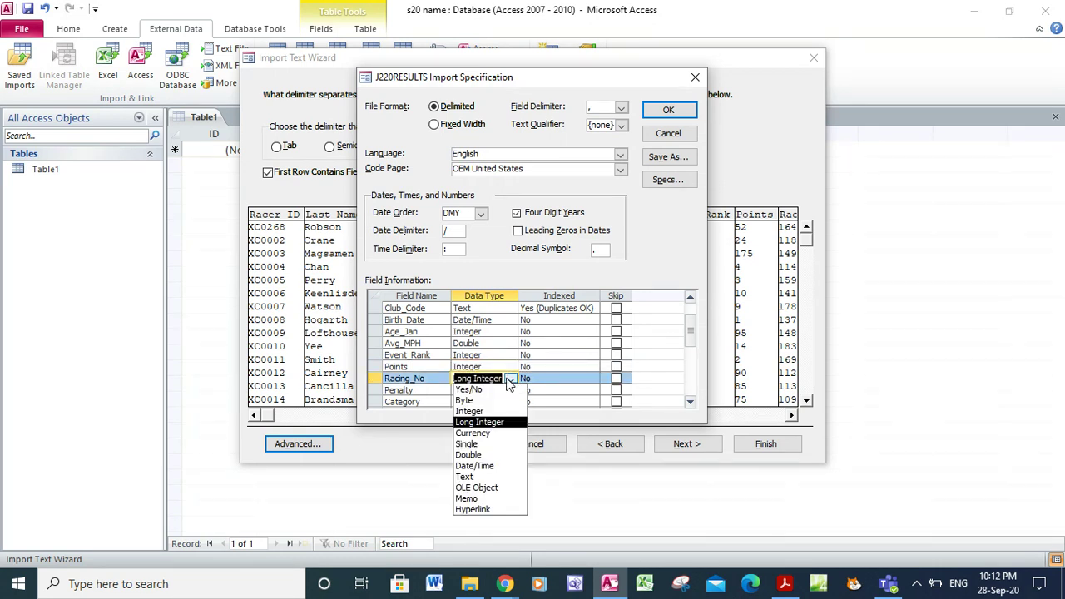
click(498, 411)
- Check the required type for Penalty in the question paper PDF and set that field's data type to Yes/No in the import specification
key(alt+Tab)
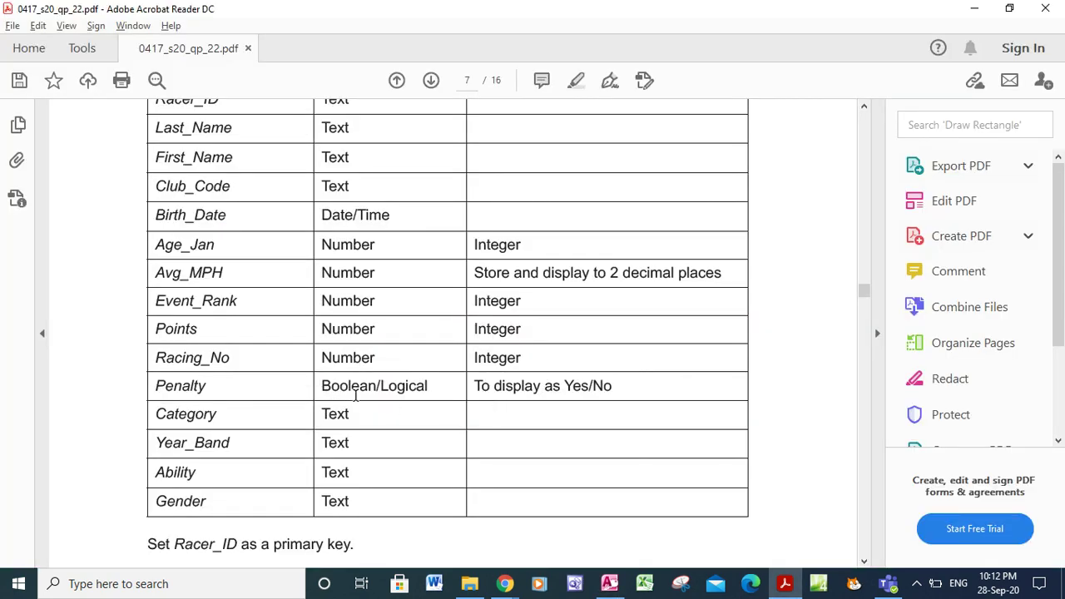
key(alt+Tab)
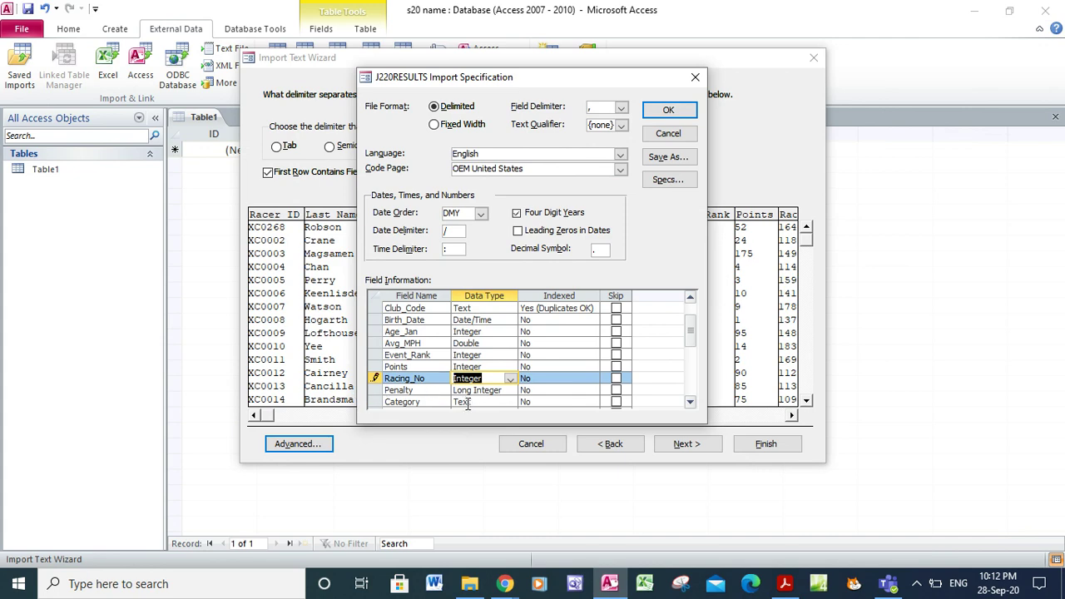
click(510, 391)
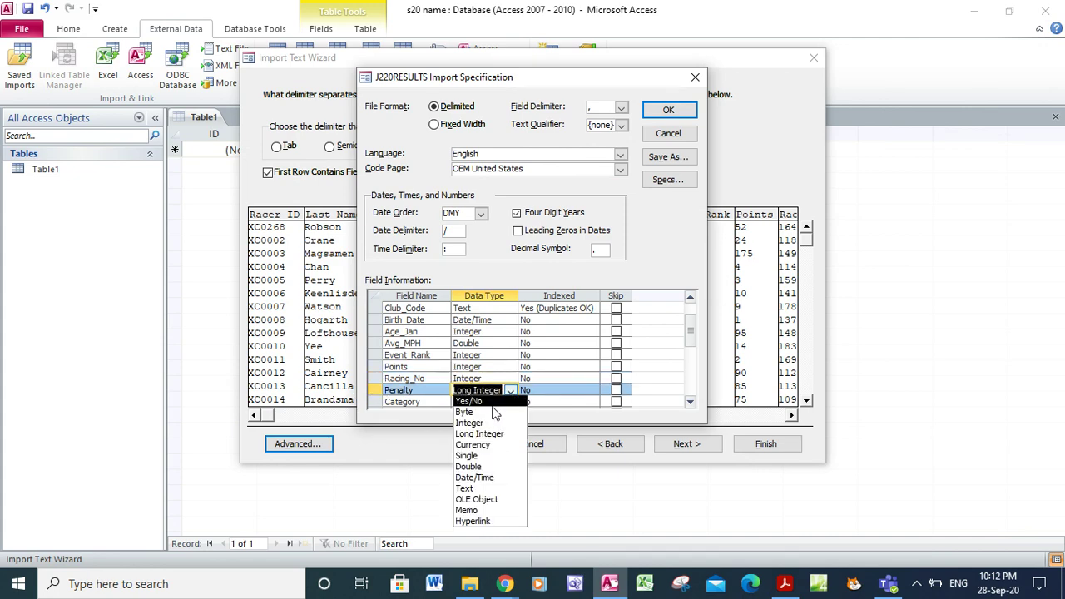
click(494, 403)
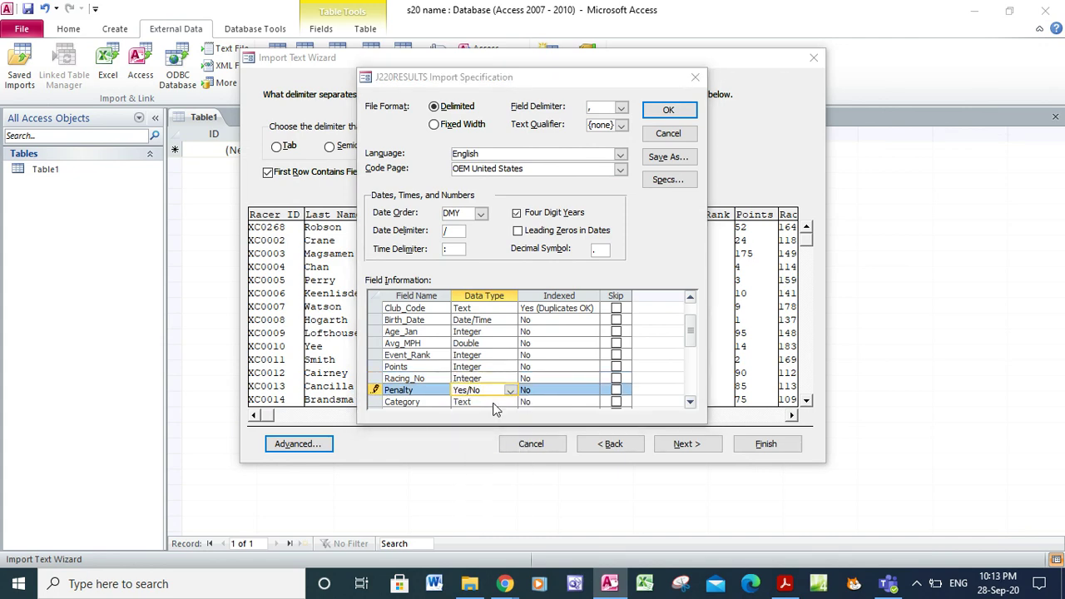
key(alt+Tab)
key(alt+Tab)
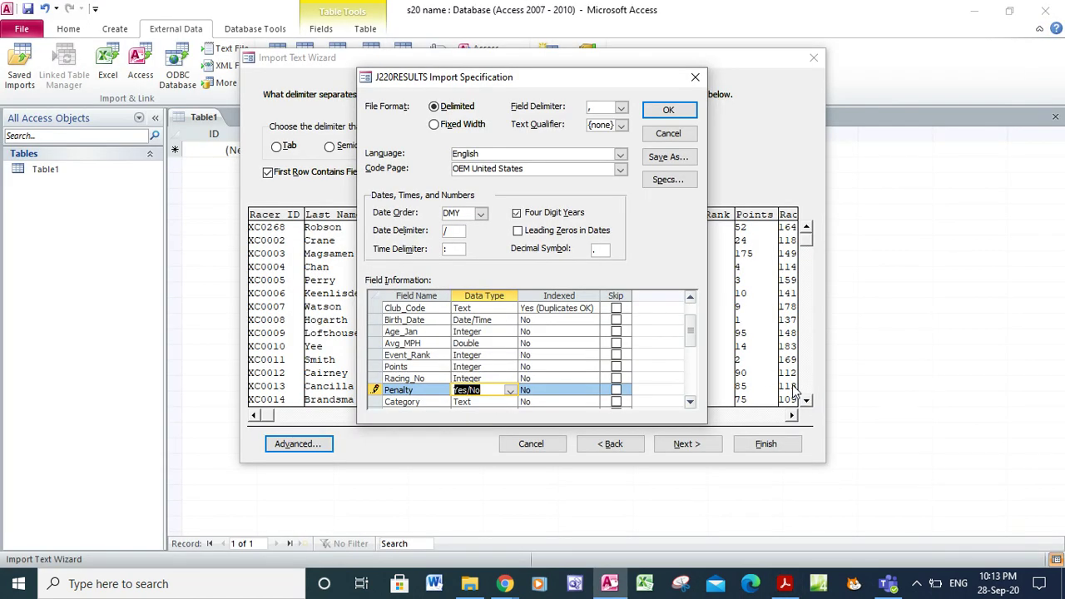
- Review the data types of the remaining fields through Gender and accept the import specification
click(690, 403)
click(691, 404)
click(691, 404)
click(690, 404)
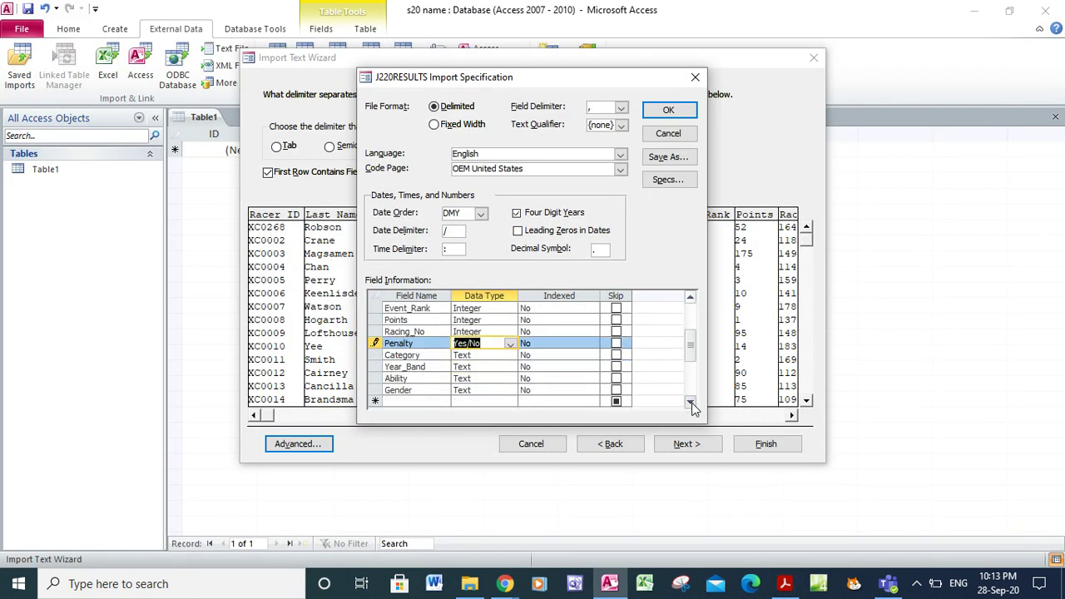
click(690, 403)
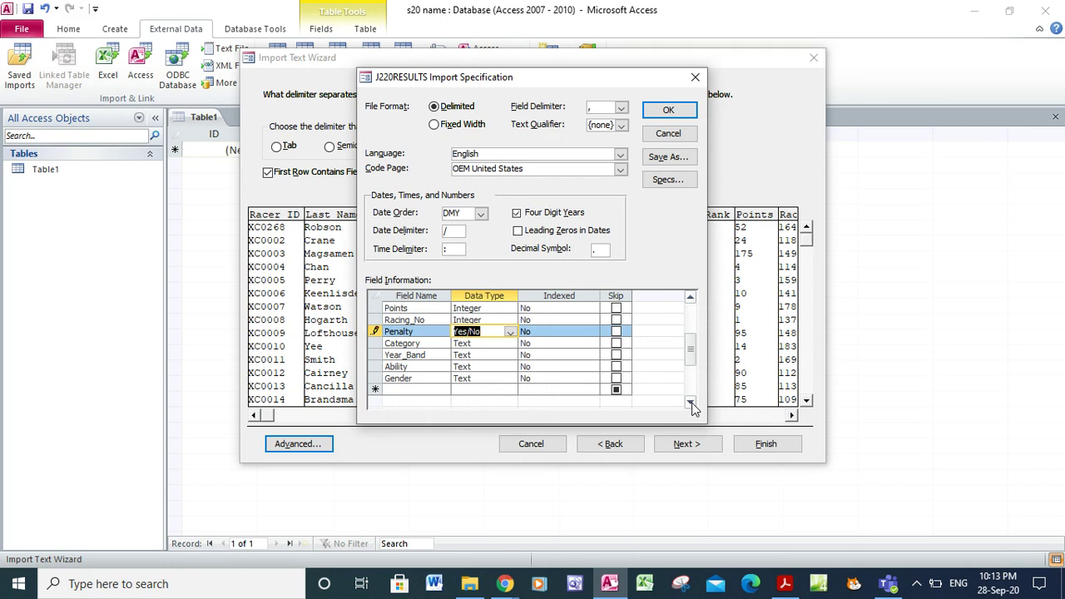
click(690, 297)
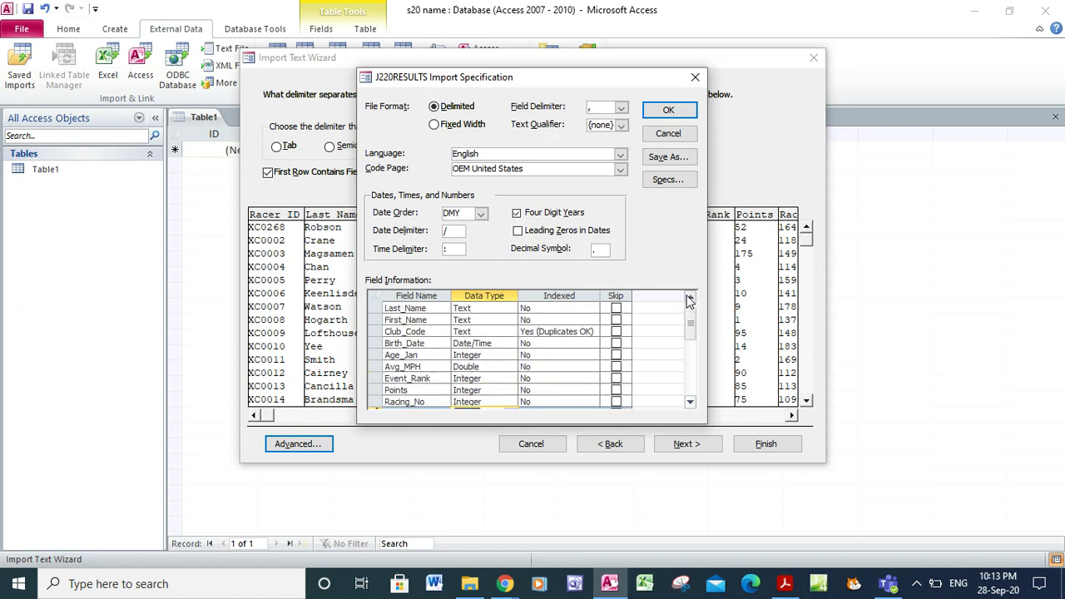
click(668, 112)
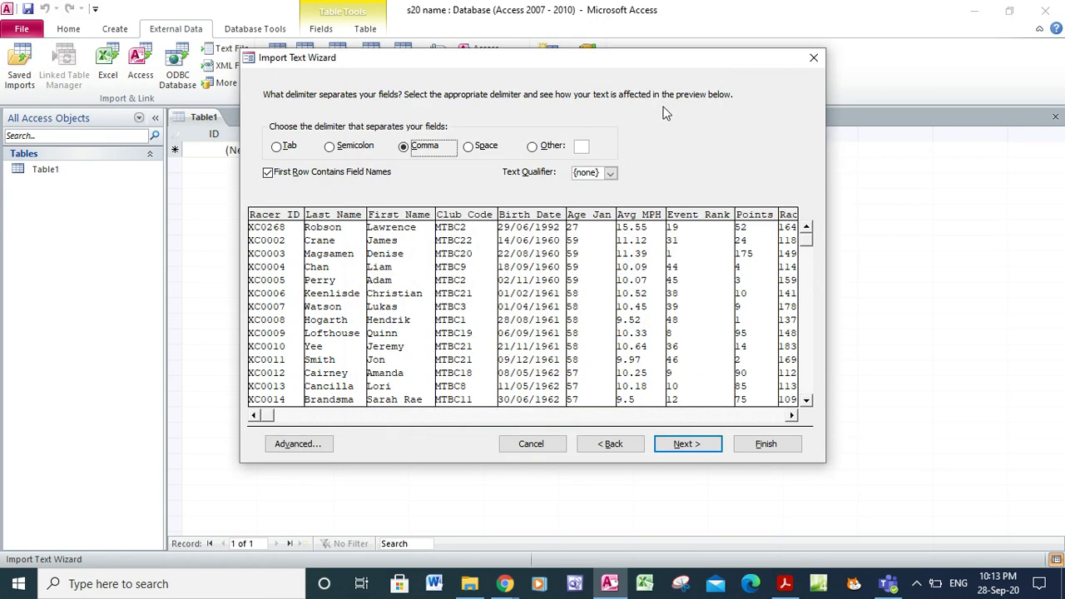
- Check the primary key requirement in the question paper and choose Racer_ID as the imported table's own primary key
click(688, 443)
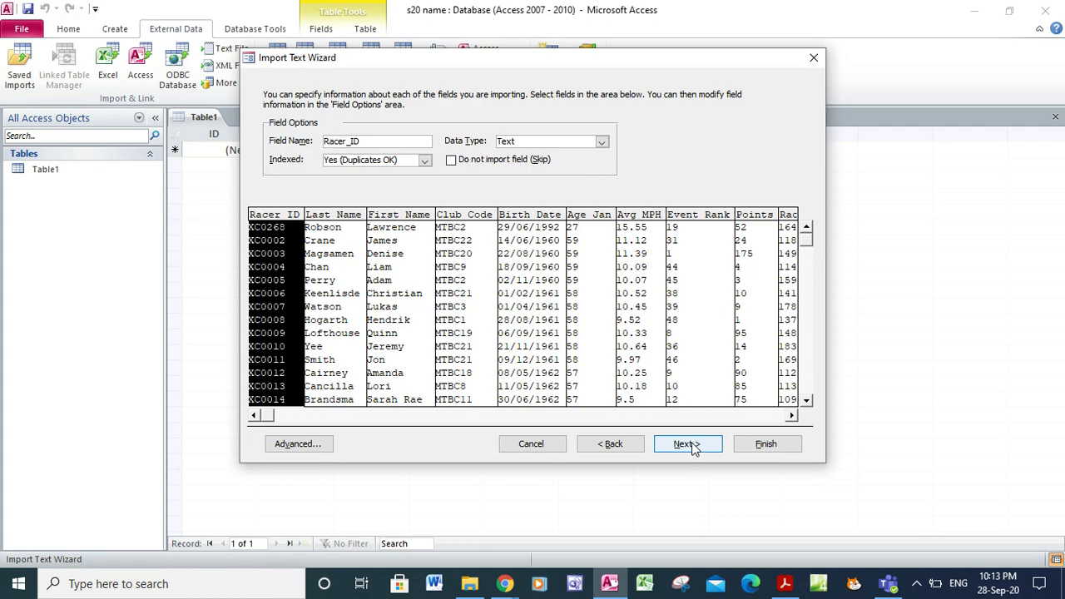
click(688, 444)
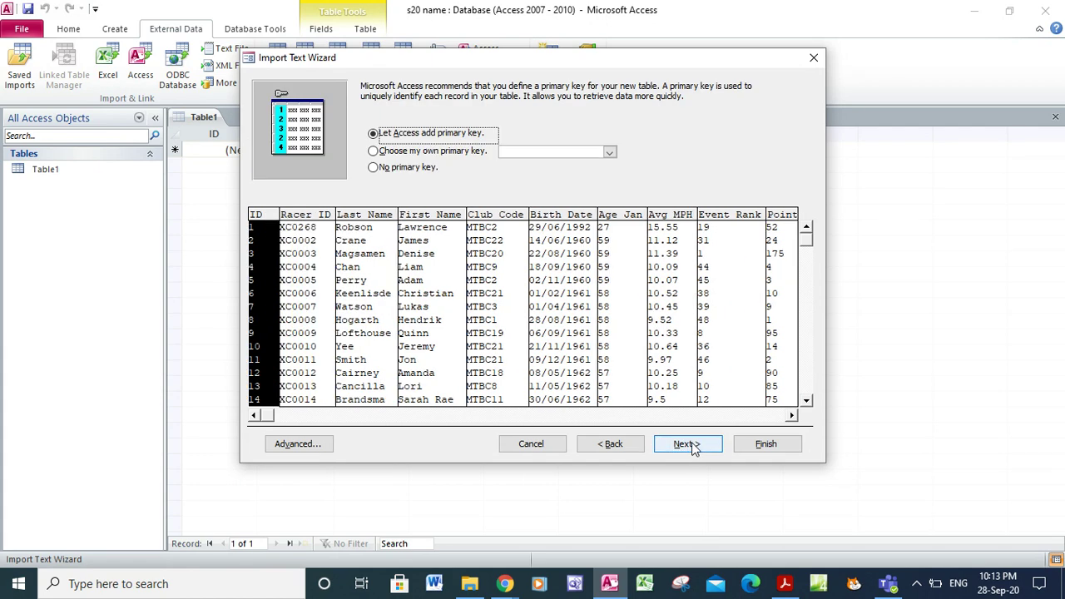
key(alt+Tab)
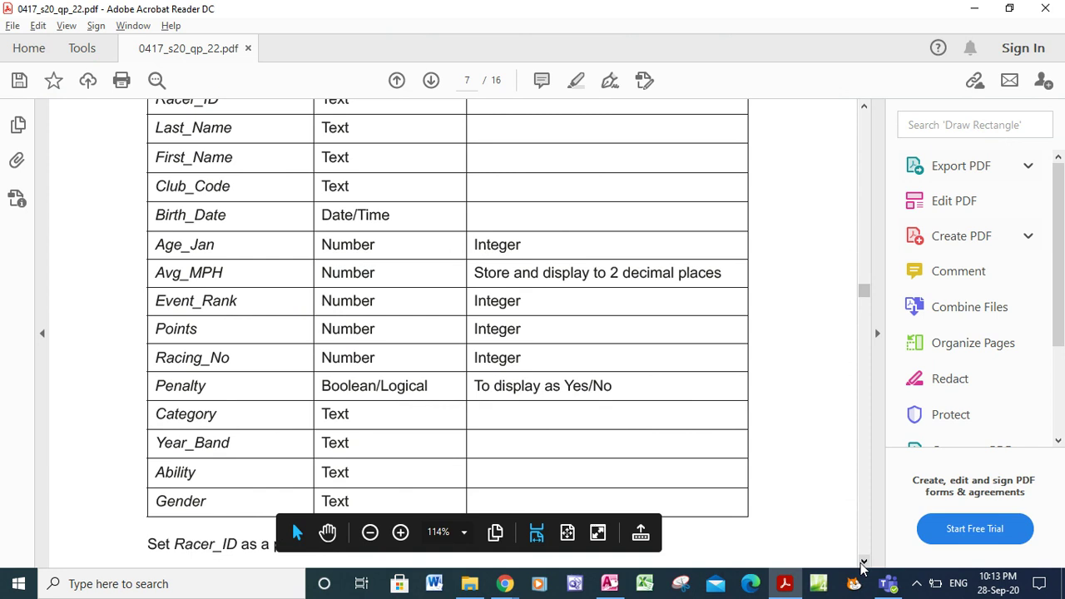
click(864, 562)
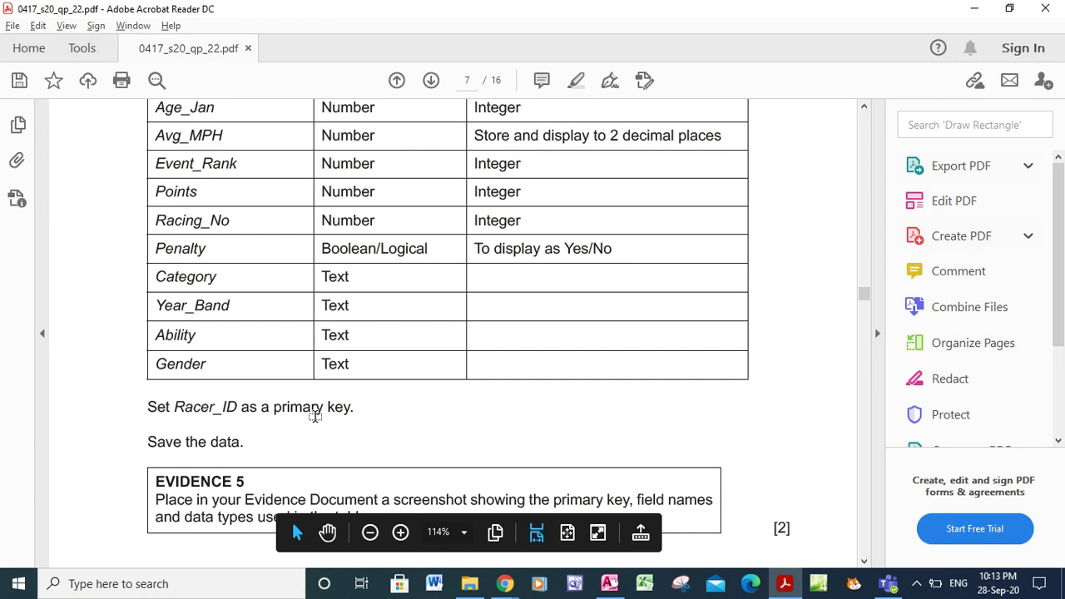
key(alt+Tab)
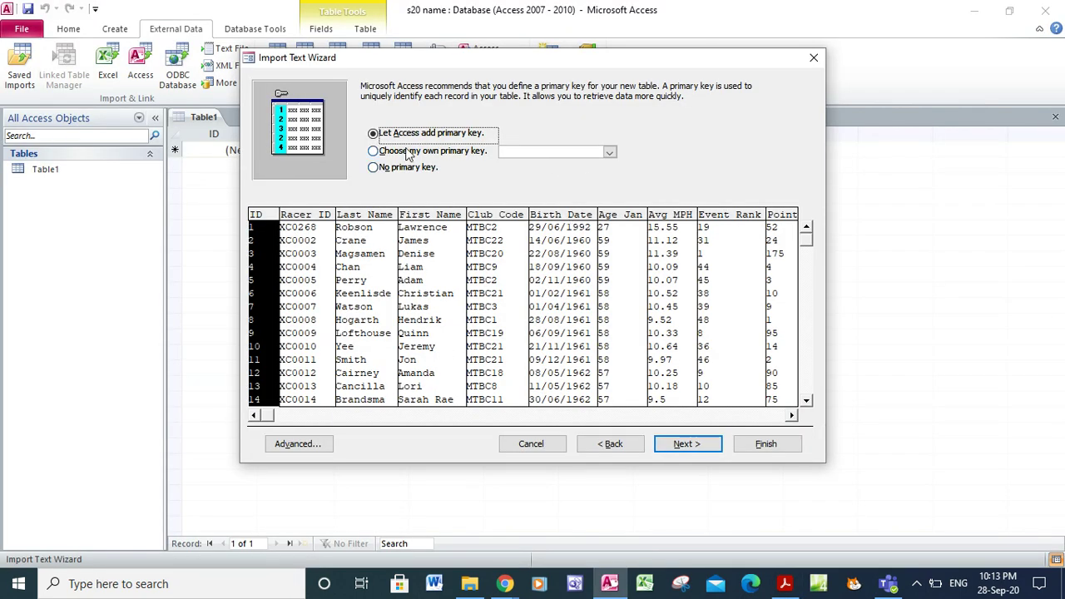
click(377, 154)
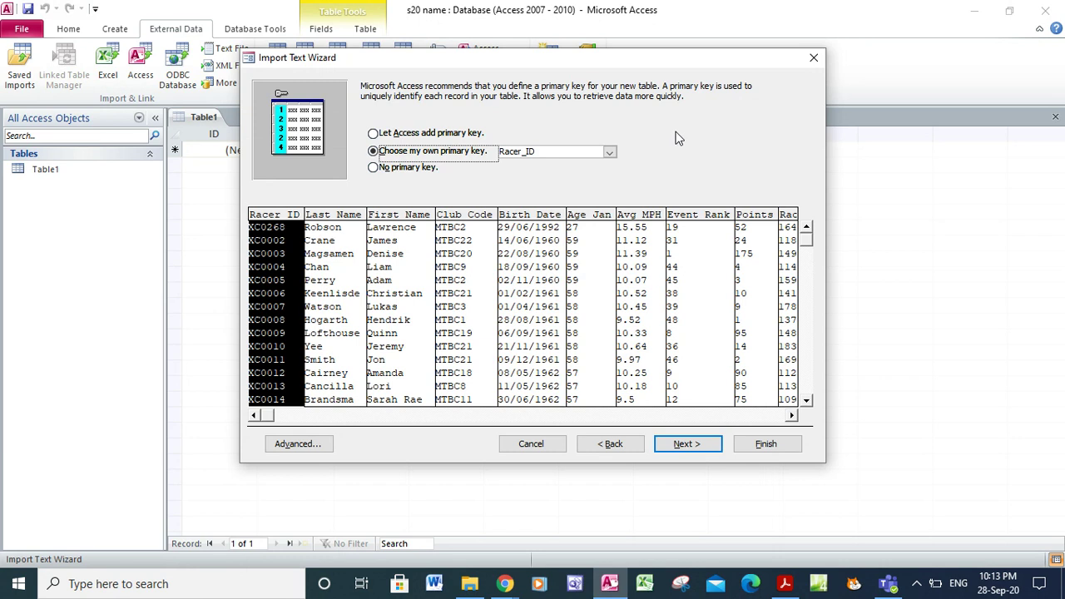
click(695, 445)
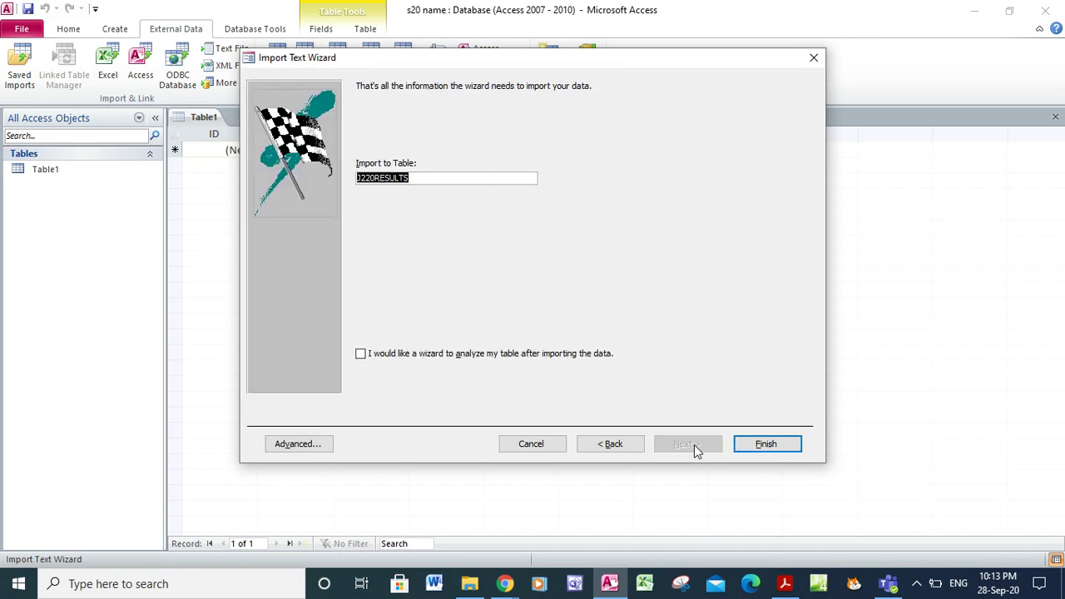
- Finish the import into table J220RESULTS without saving the import steps, and open the imported table
click(754, 448)
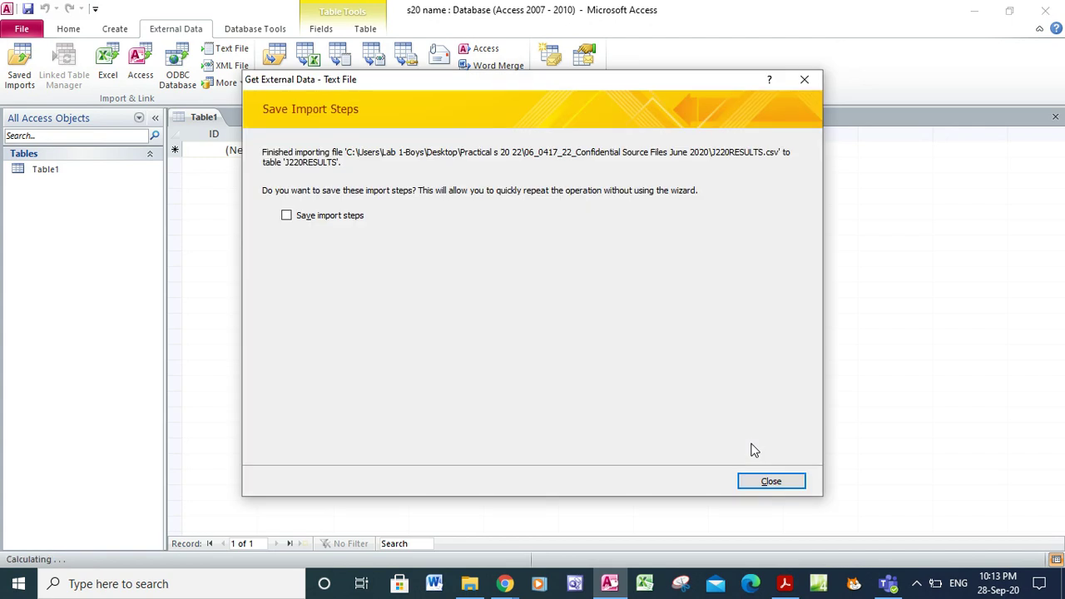
click(757, 478)
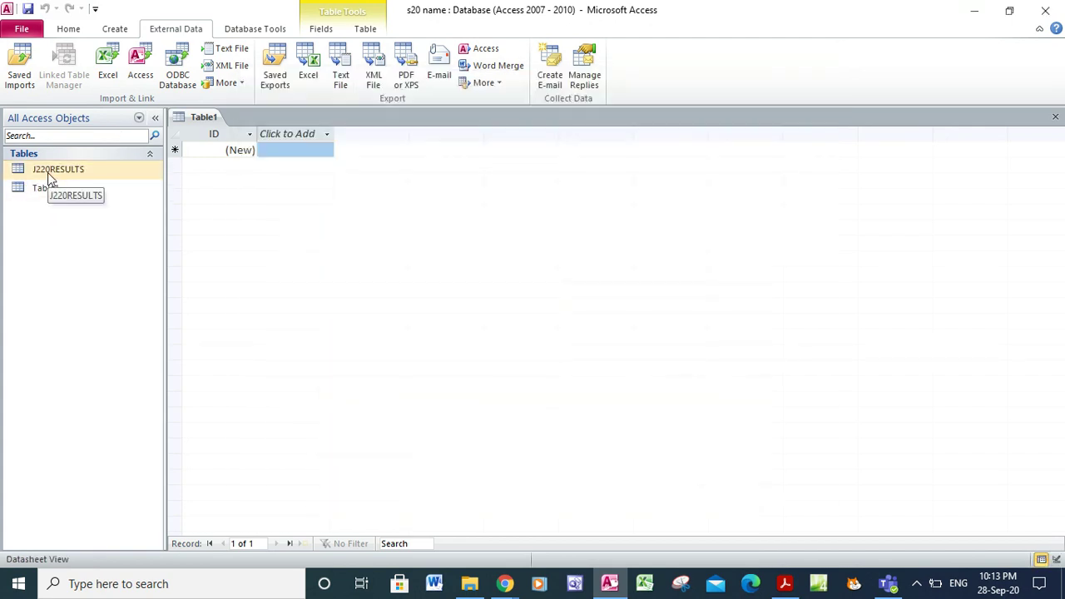
double_click(57, 172)
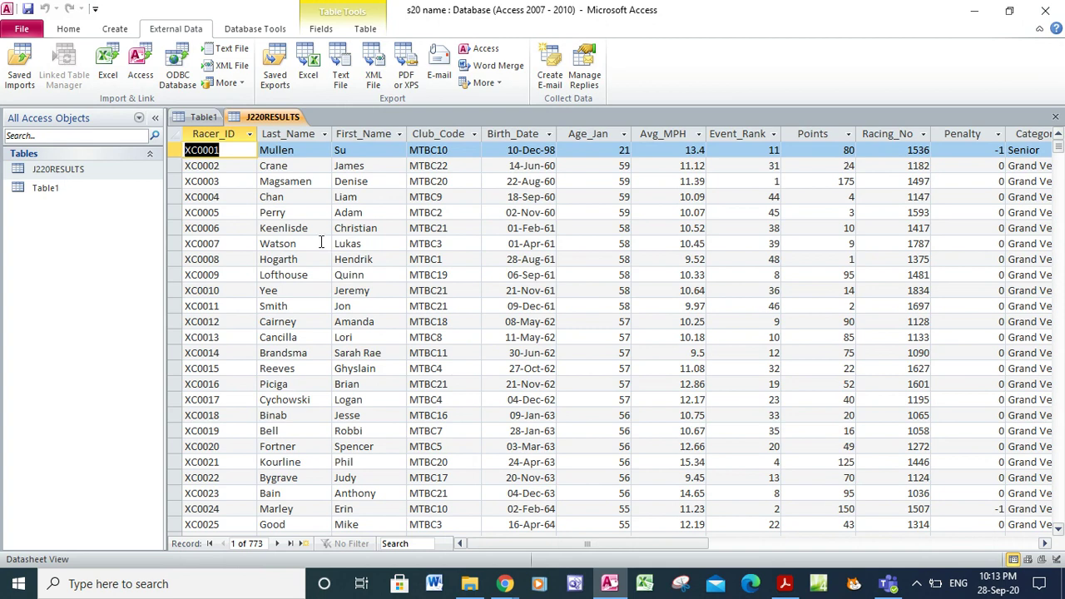
- Check the display requirements for Avg_MPH and Penalty in the question paper PDF, and show the J220RESULTS table in Design View
click(784, 586)
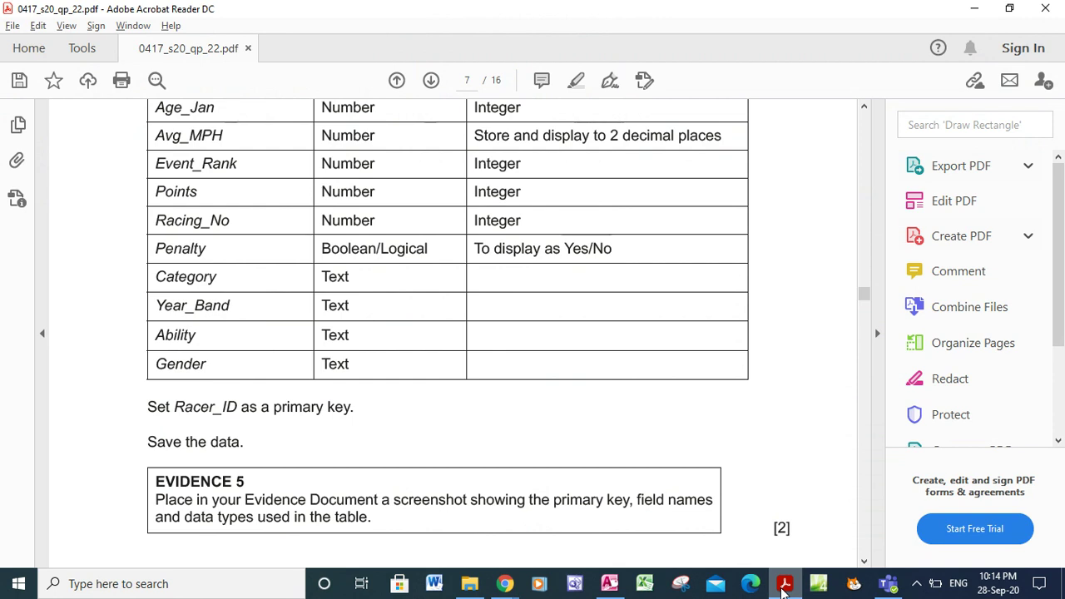
click(864, 108)
click(865, 111)
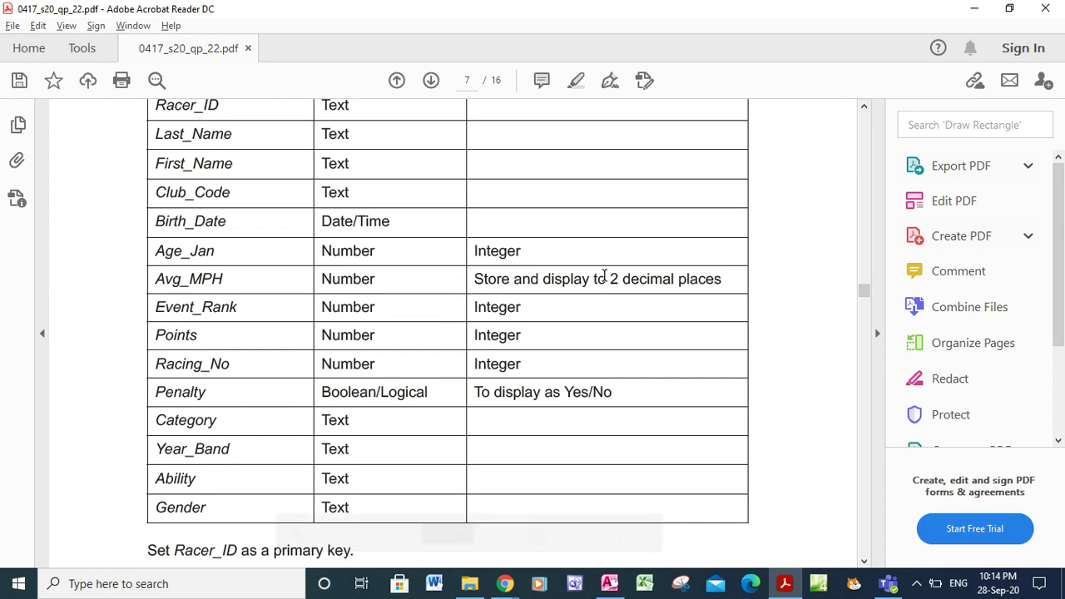
drag(606, 278, 709, 277)
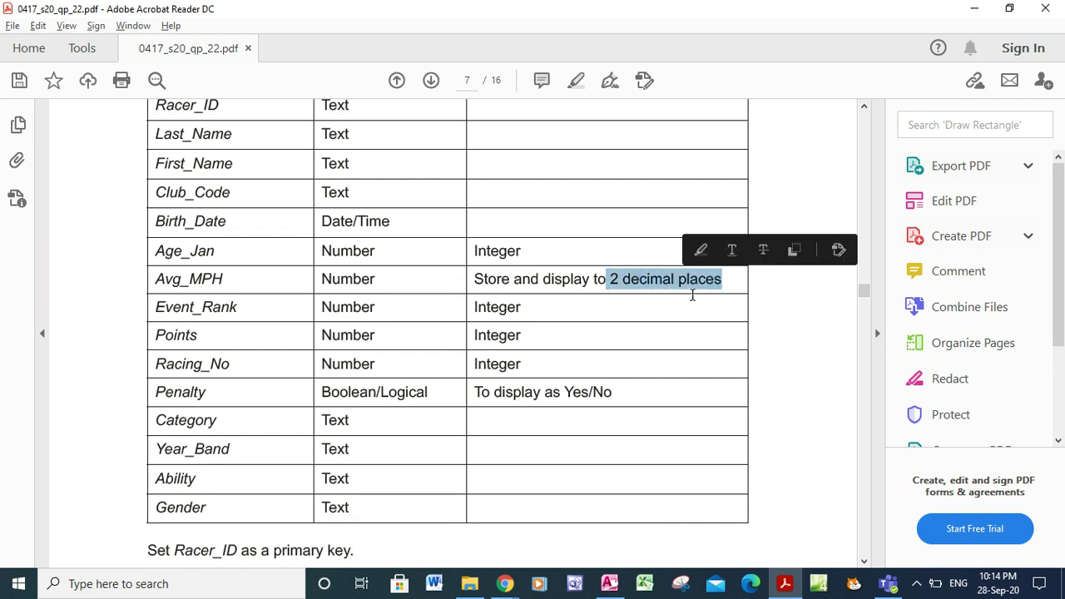
drag(544, 391, 613, 391)
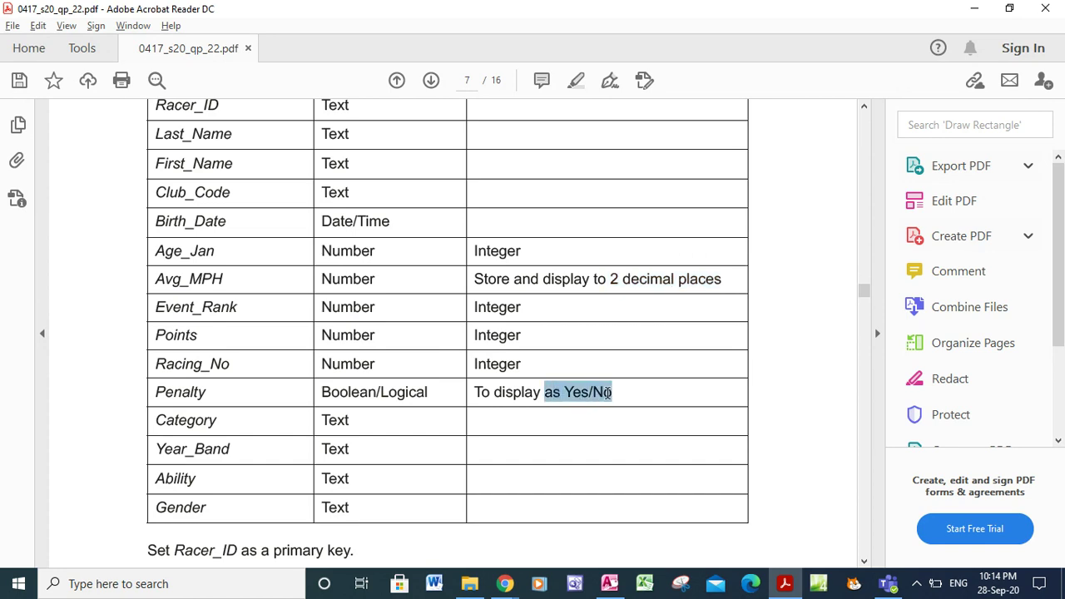
click(610, 584)
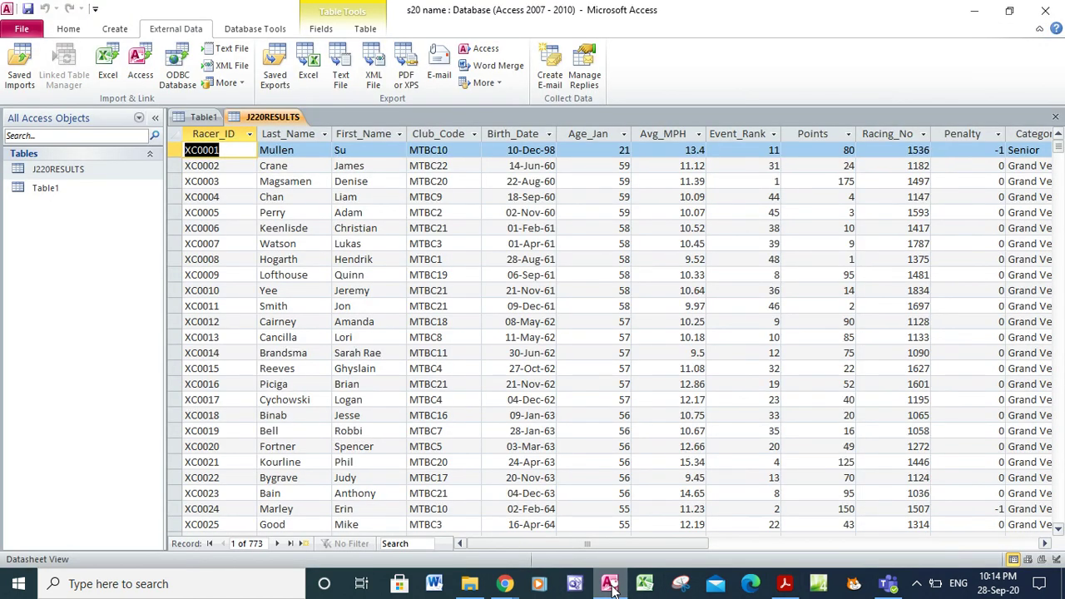
click(70, 29)
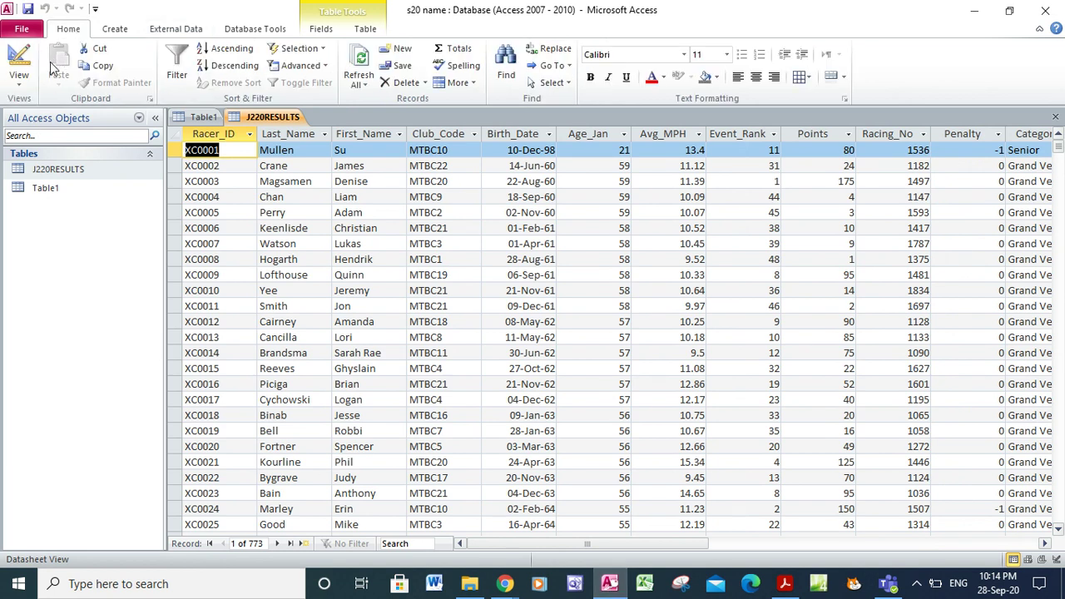
click(22, 79)
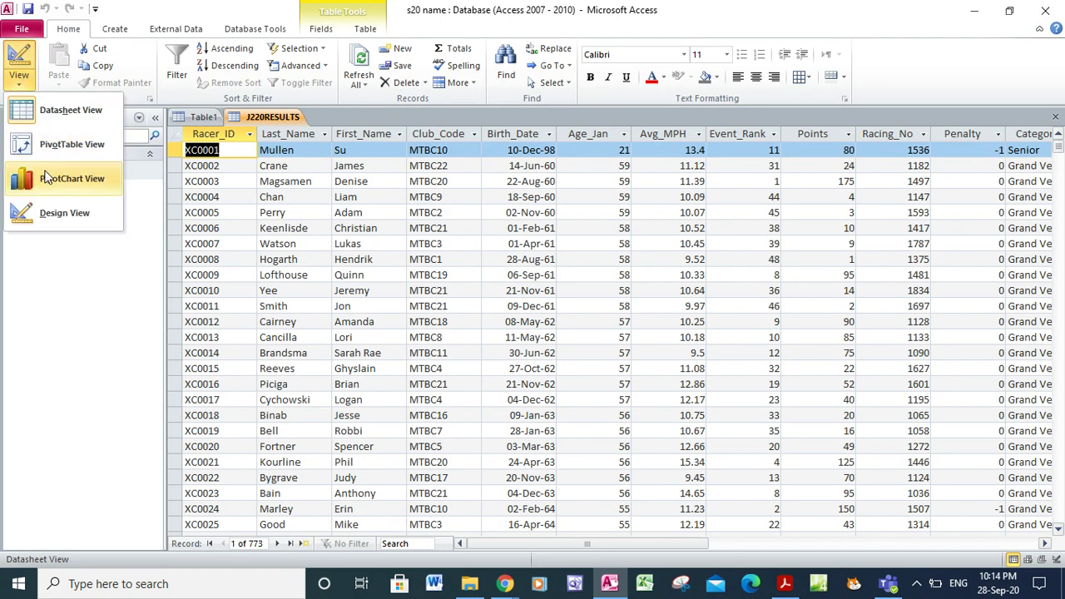
click(64, 213)
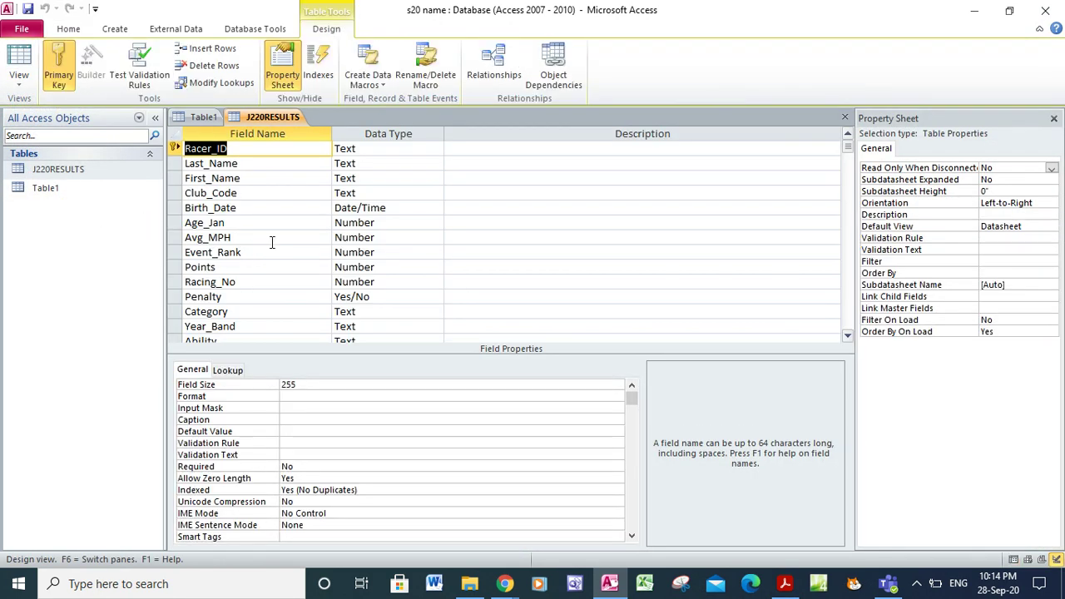
- Recheck the Avg_MPH requirement in the question paper and set that field's Format property to Standard
click(272, 242)
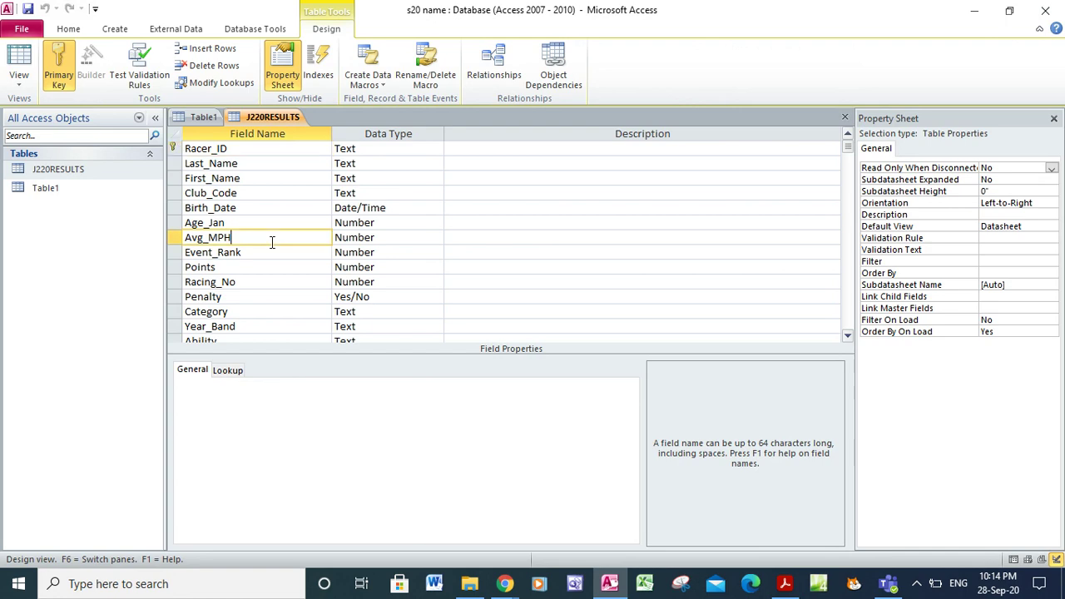
click(784, 584)
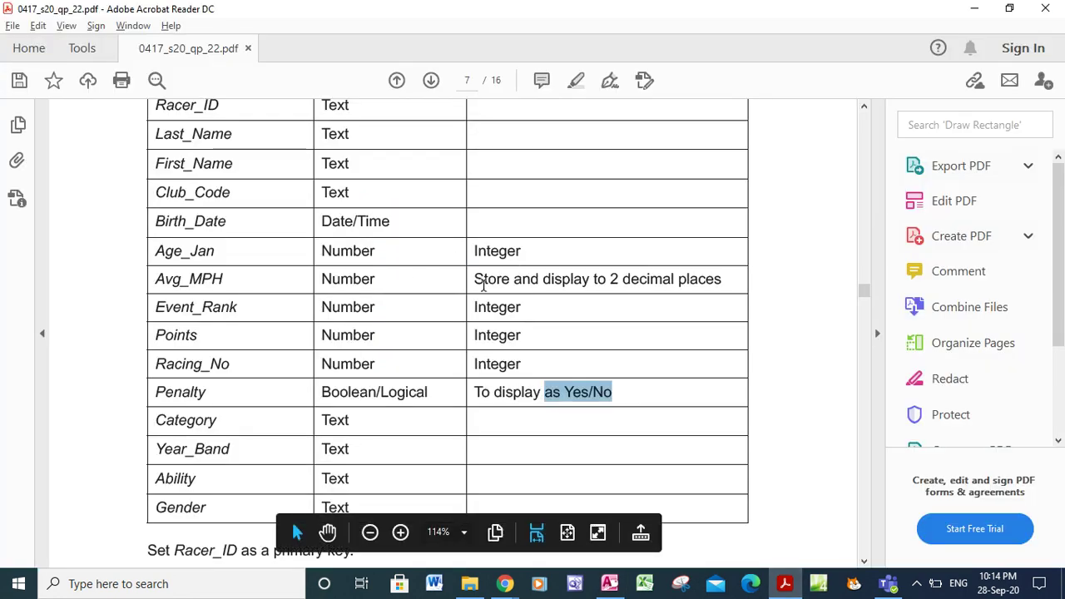
drag(479, 285, 699, 297)
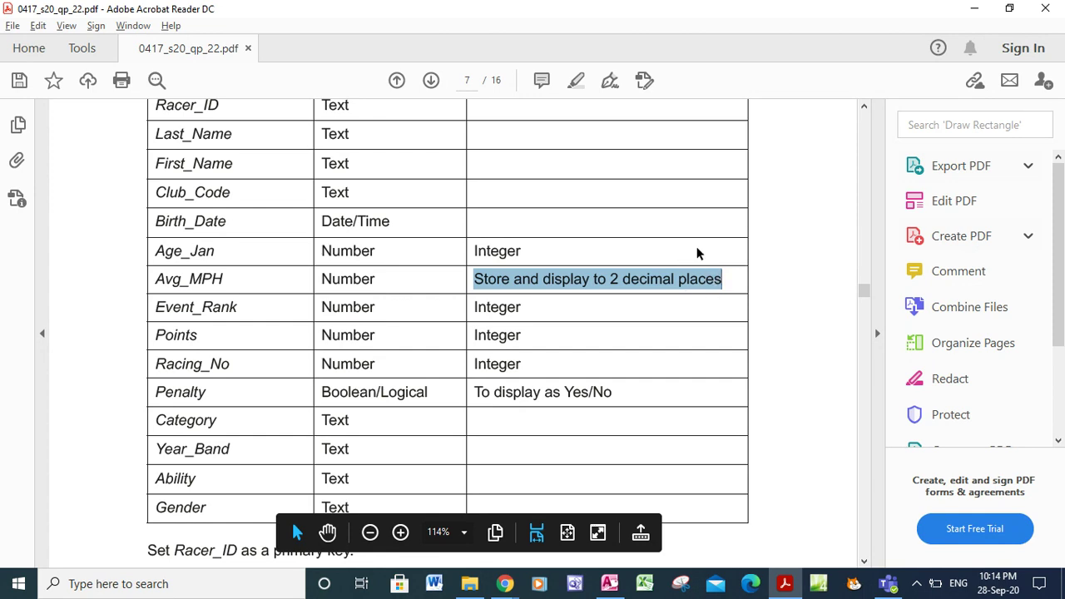
click(697, 253)
click(609, 584)
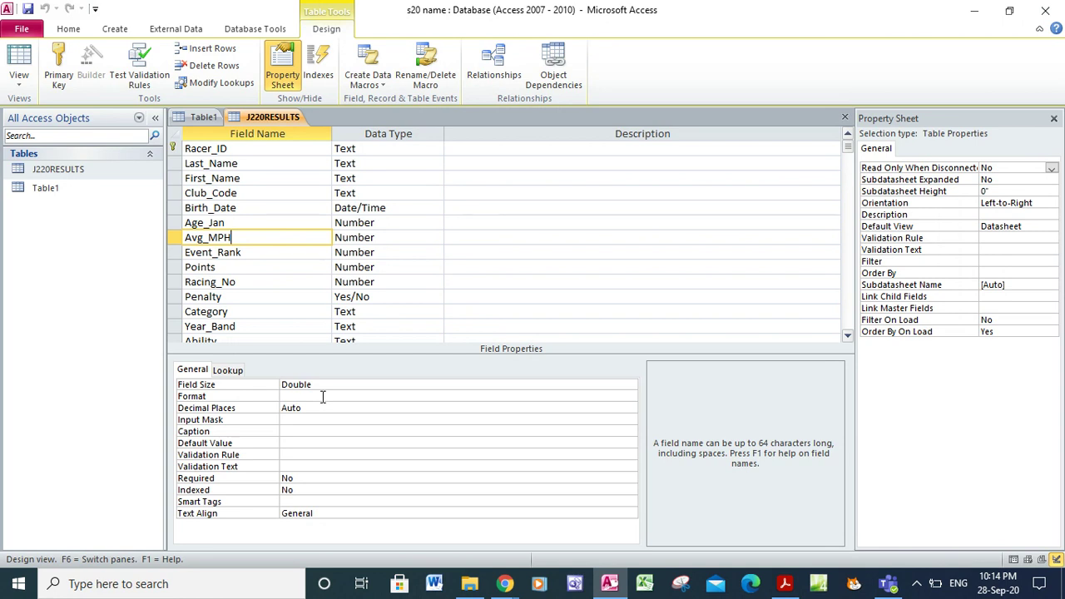
click(323, 397)
click(630, 398)
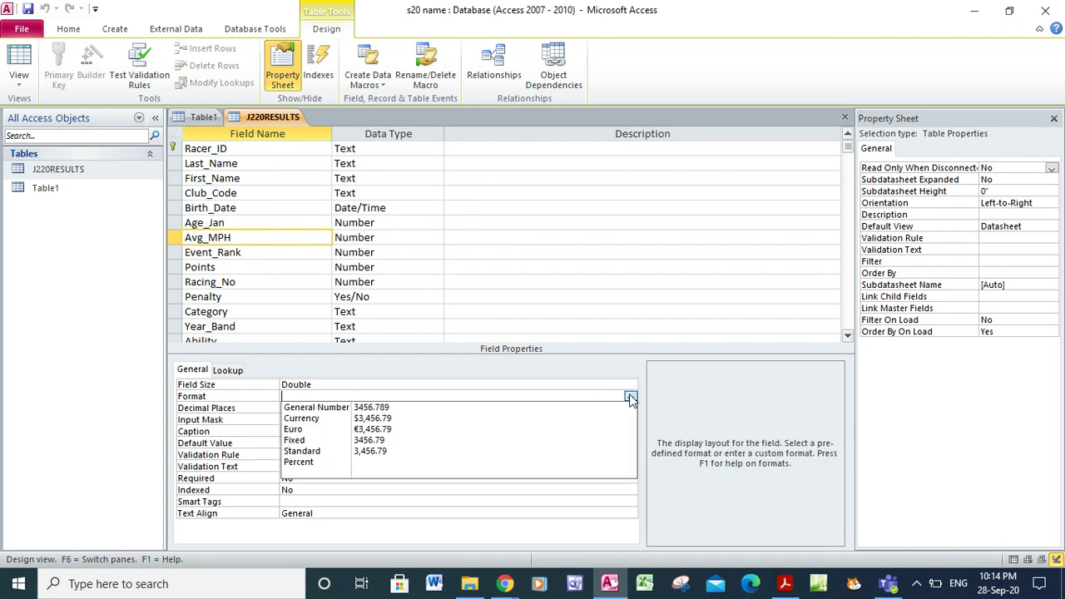
click(522, 451)
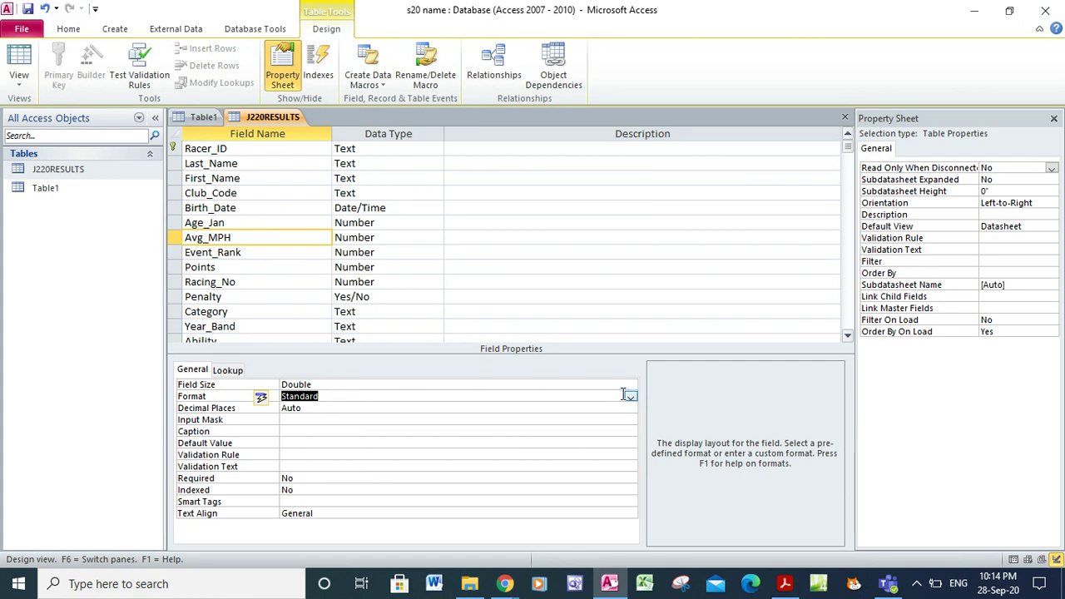
- Set the Avg_MPH field's Format property to Fixed and its Decimal Places to 2
click(632, 396)
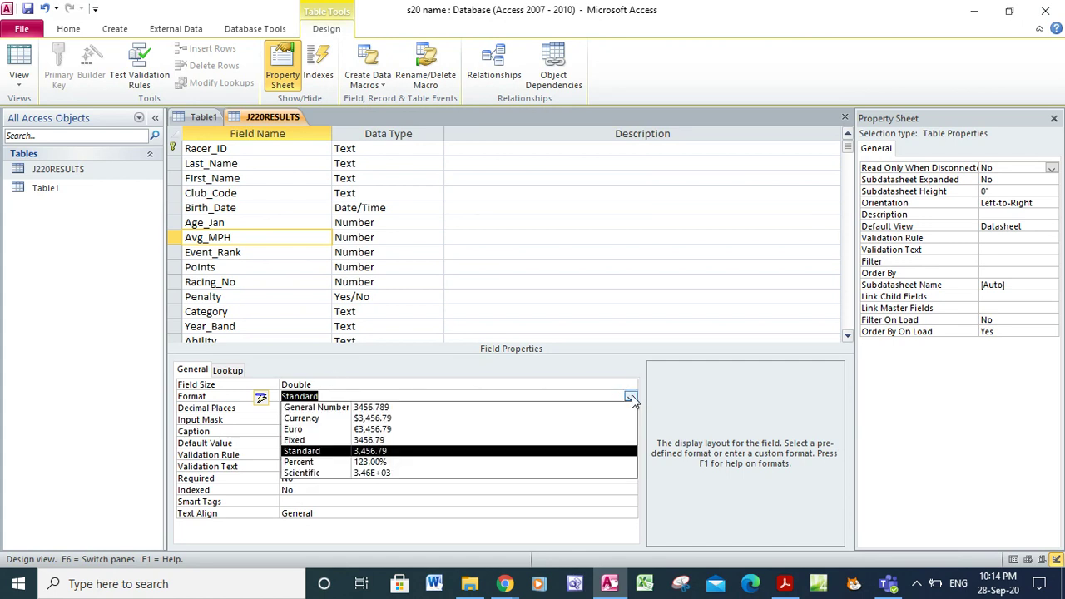
click(537, 440)
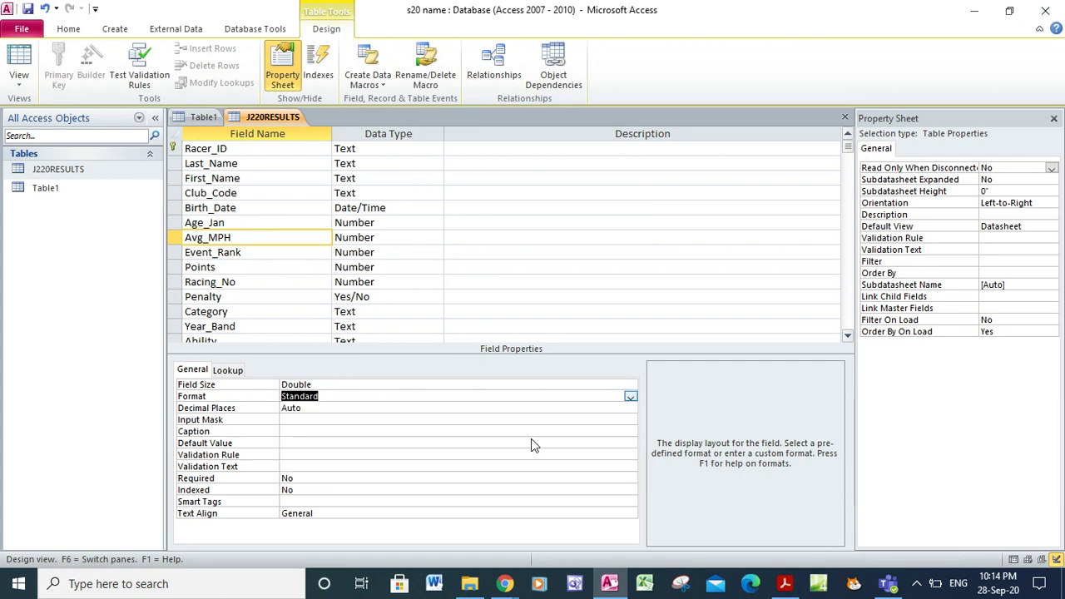
click(379, 411)
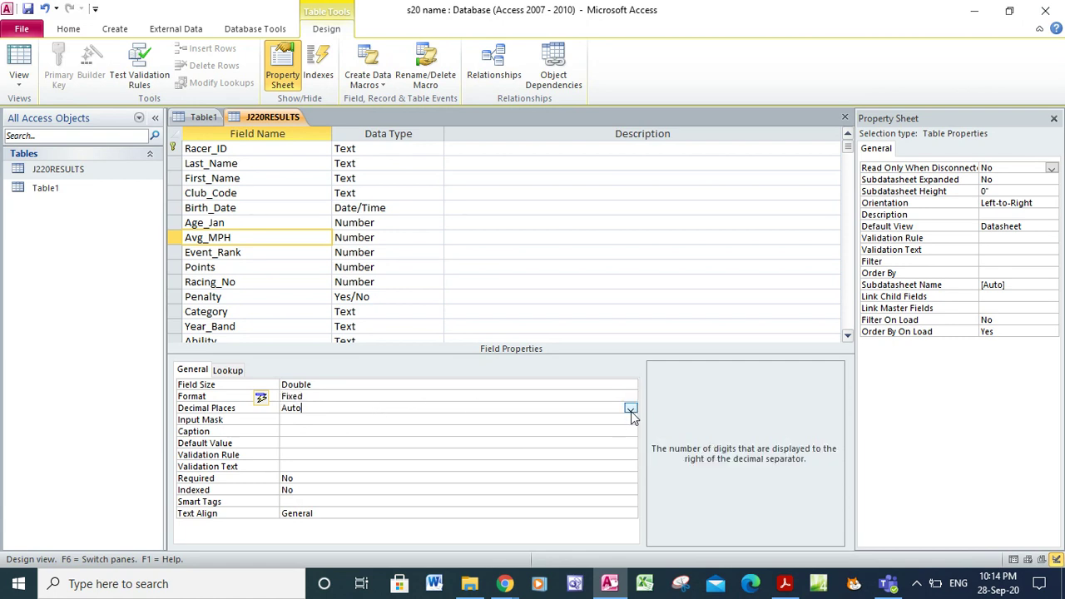
click(631, 411)
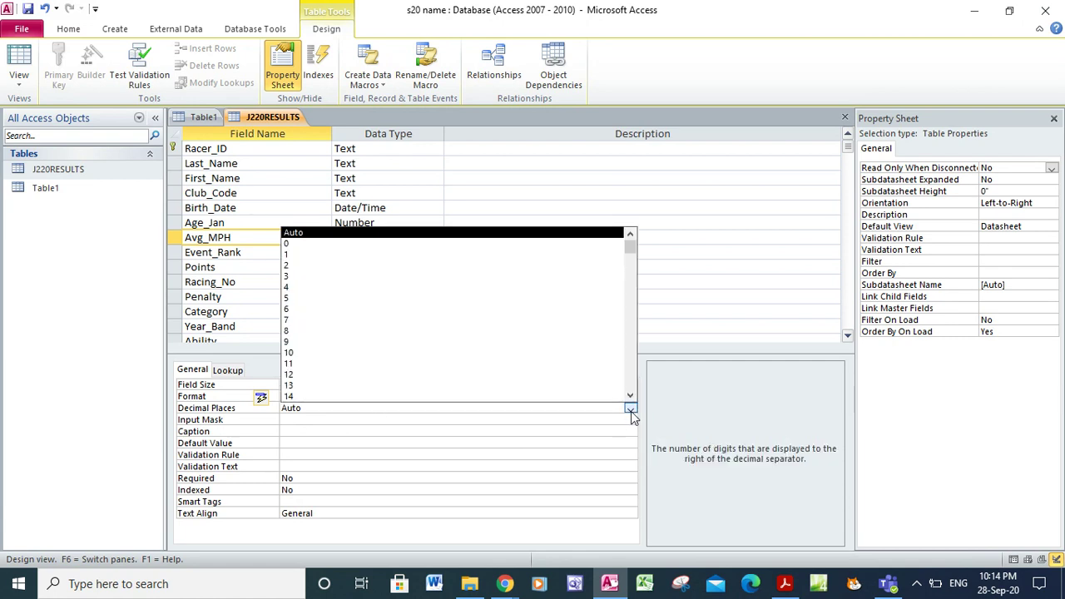
click(344, 266)
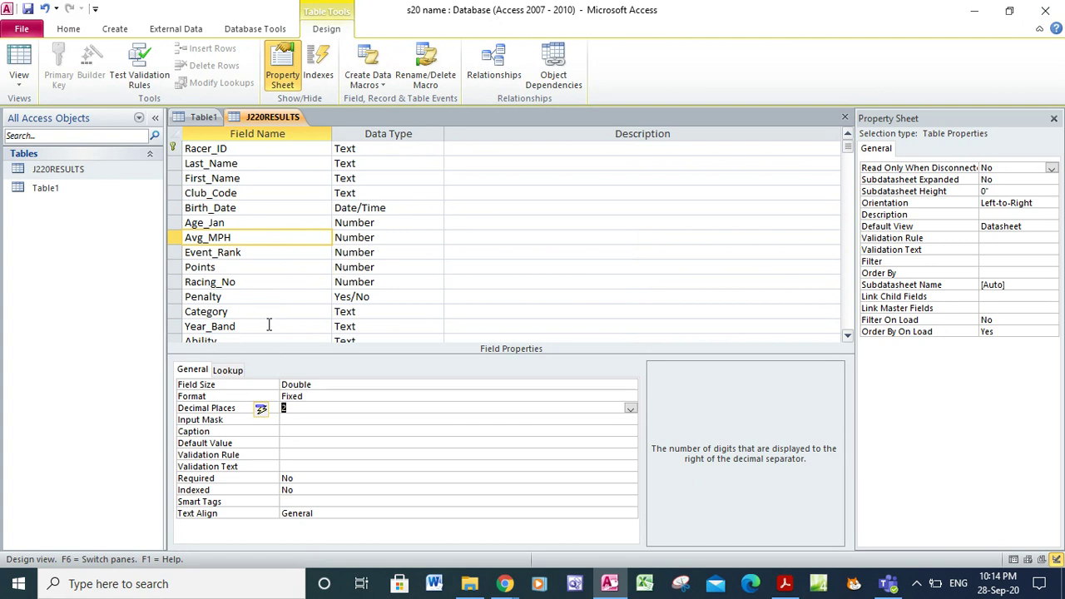
- Set the Penalty field's Format property to Yes/No and save the J220RESULTS table design
click(244, 292)
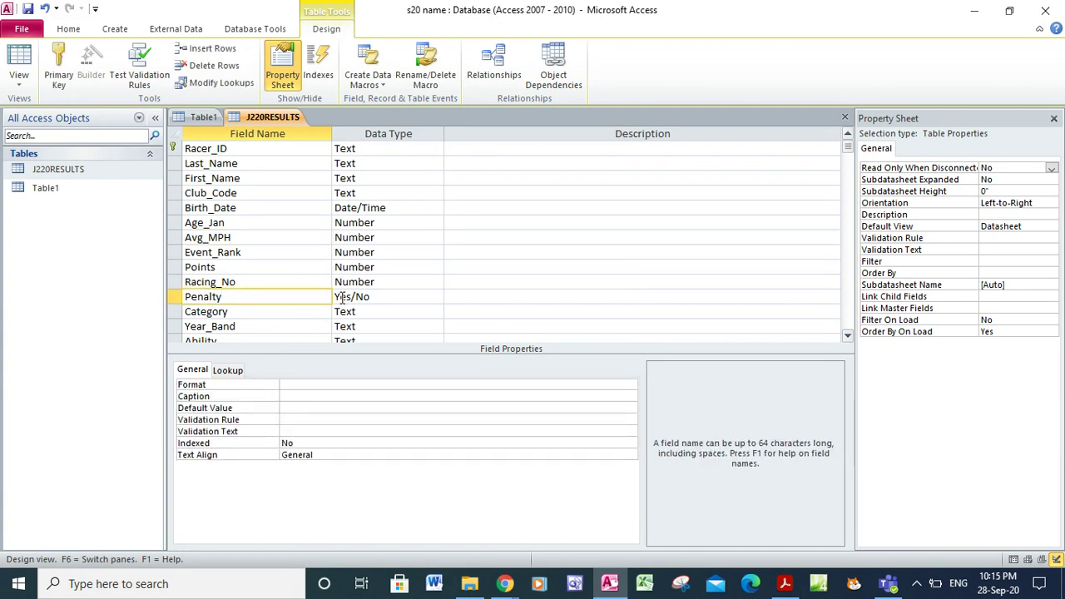
click(366, 386)
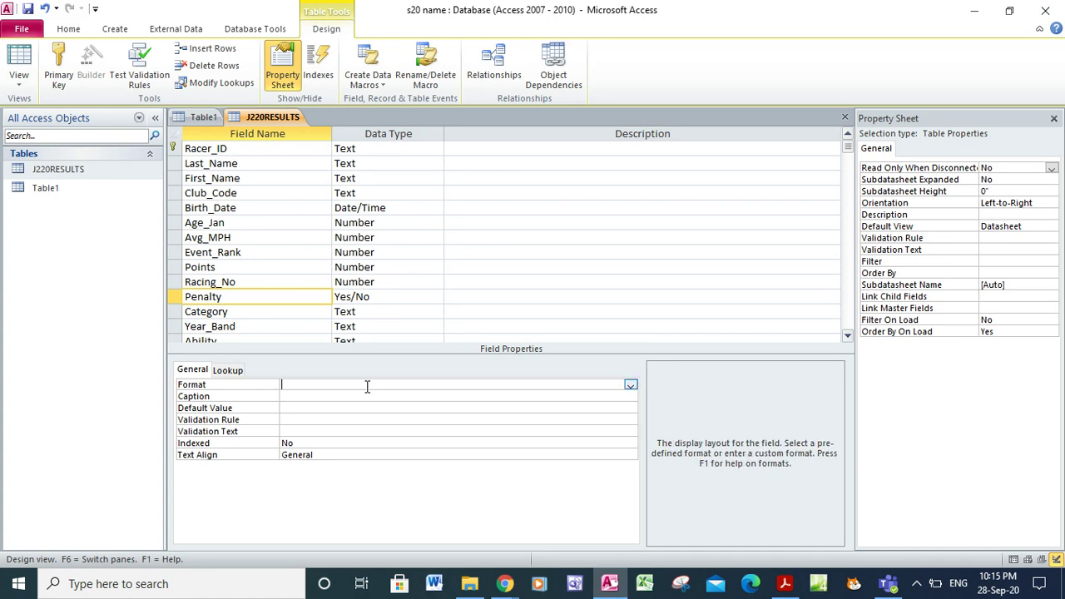
click(630, 387)
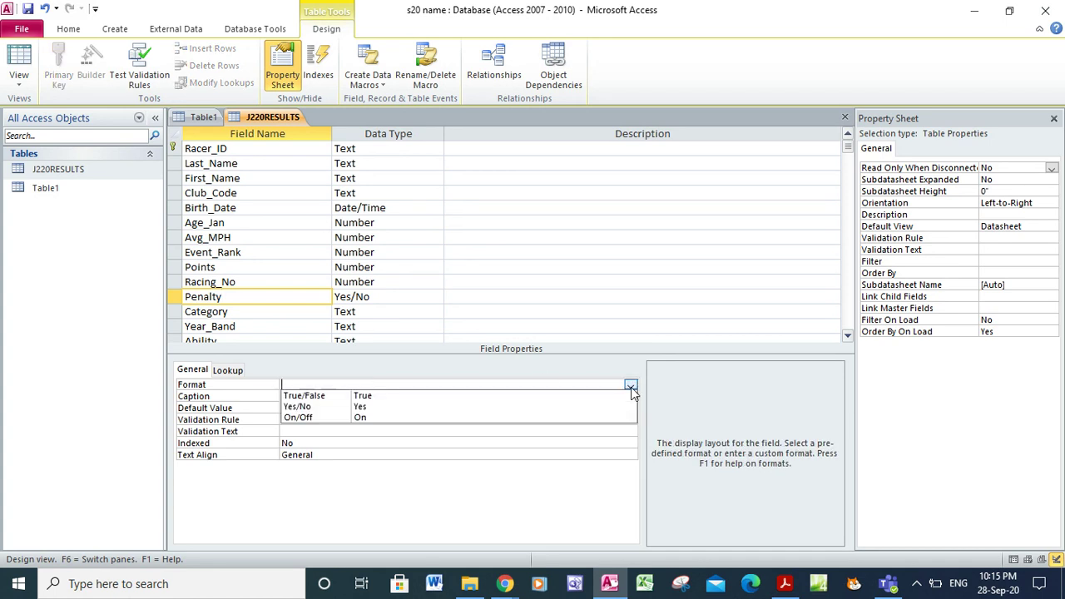
click(572, 408)
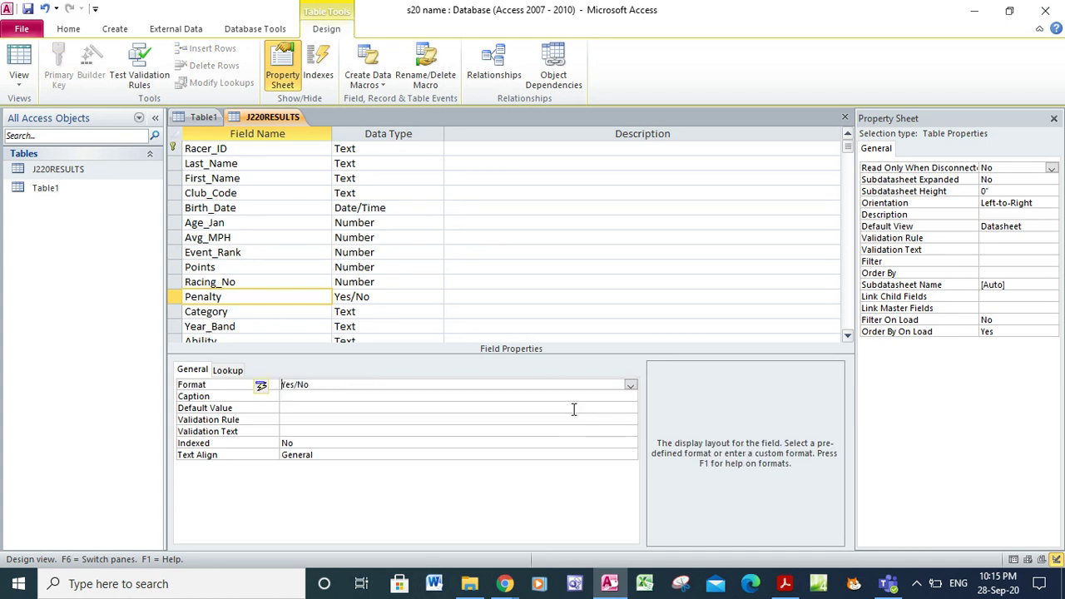
click(28, 9)
- Review the J220RESULTS records in Datasheet View and read the Evidence 5 requirement in the question paper PDF
click(22, 87)
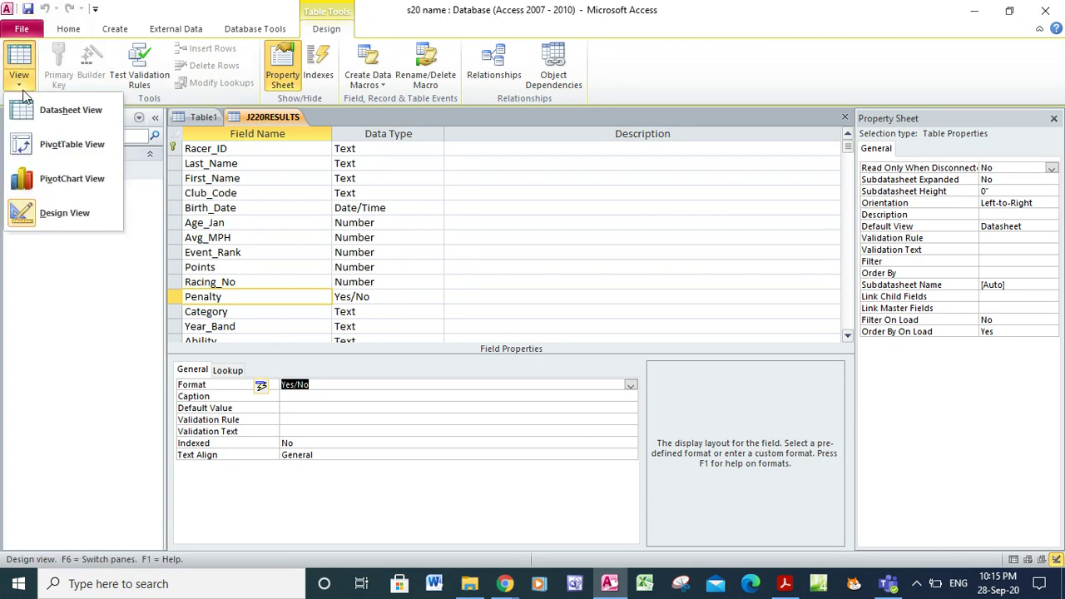
click(39, 109)
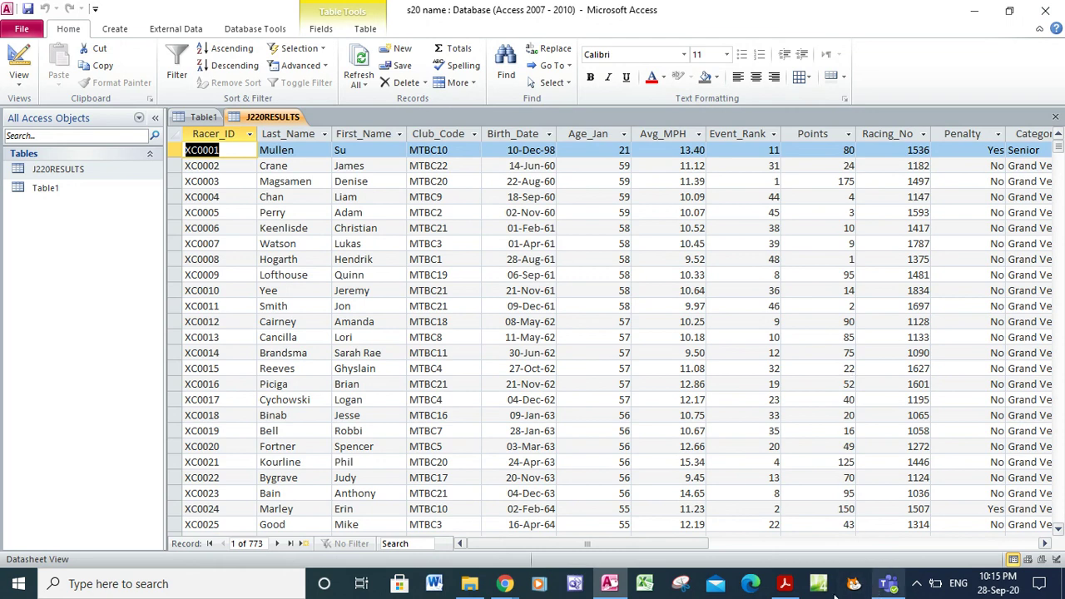
click(784, 585)
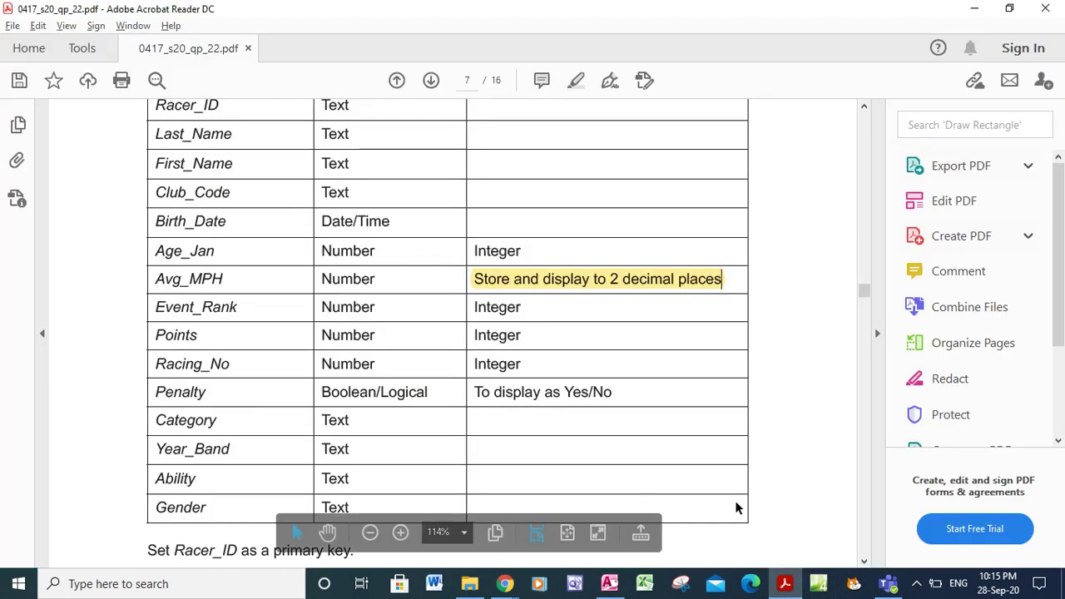
click(865, 561)
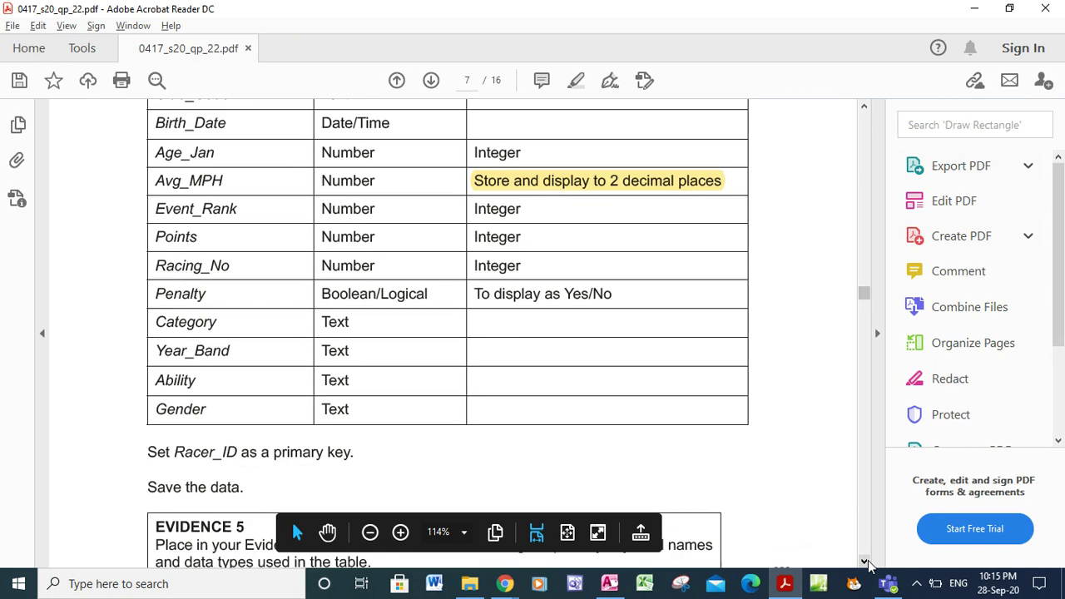
click(865, 562)
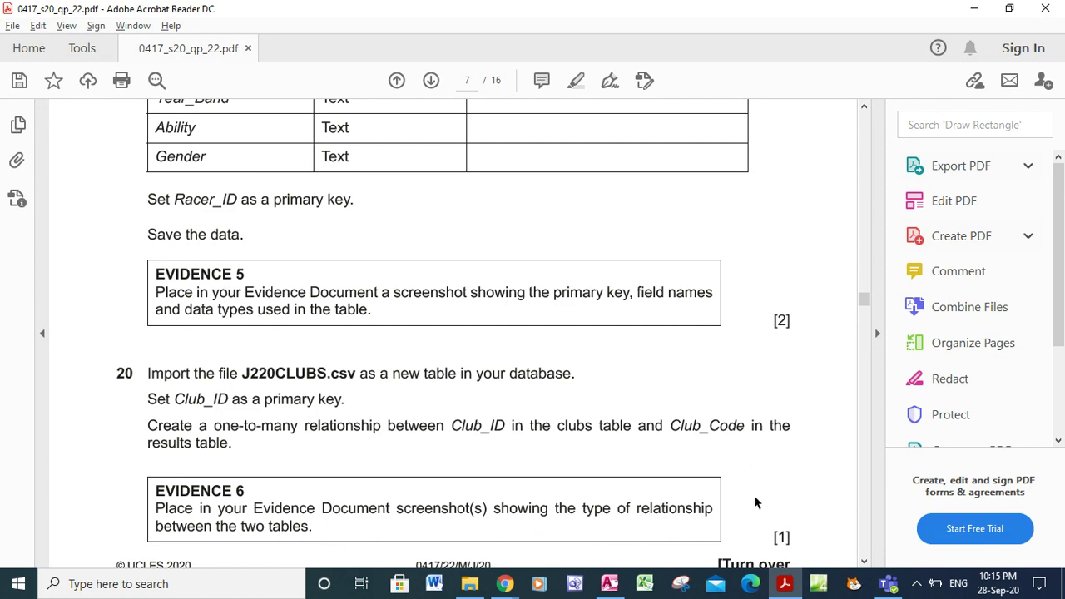
- Return to the Access database and show the J220RESULTS table in Design View
click(609, 585)
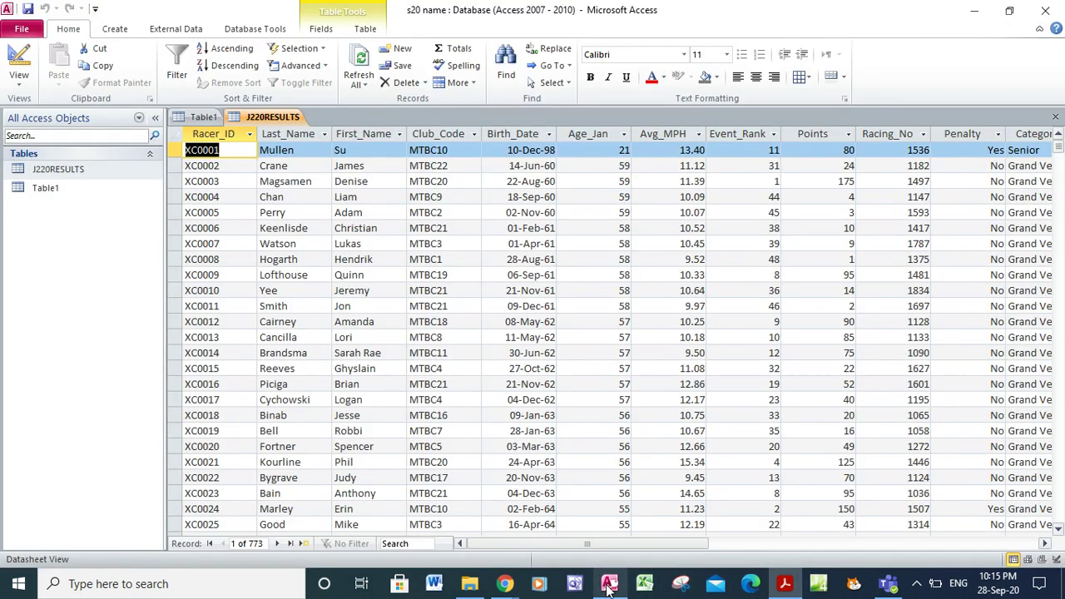
click(30, 83)
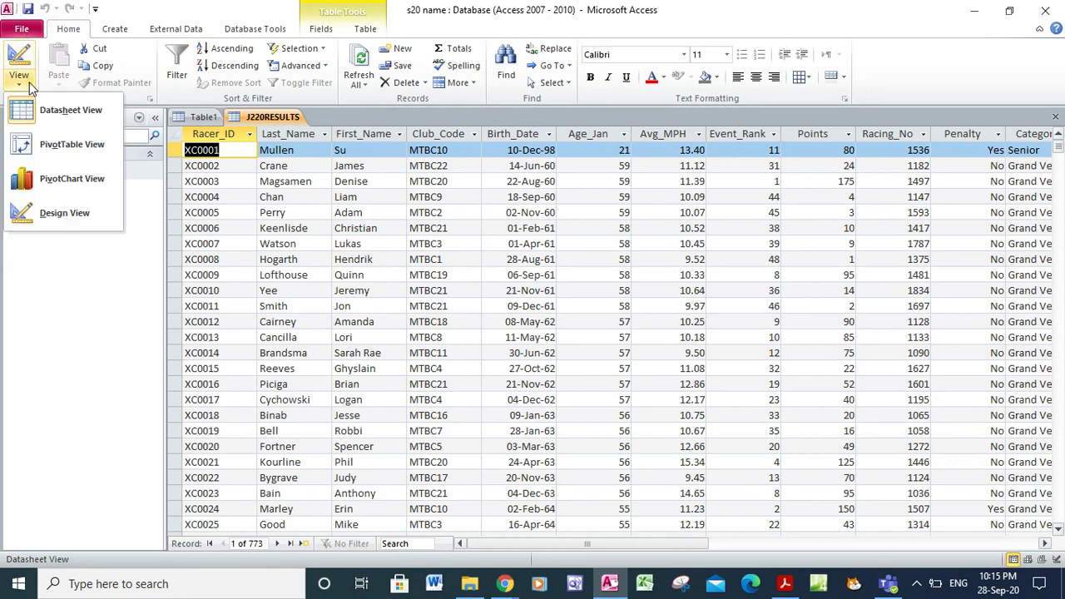
click(82, 214)
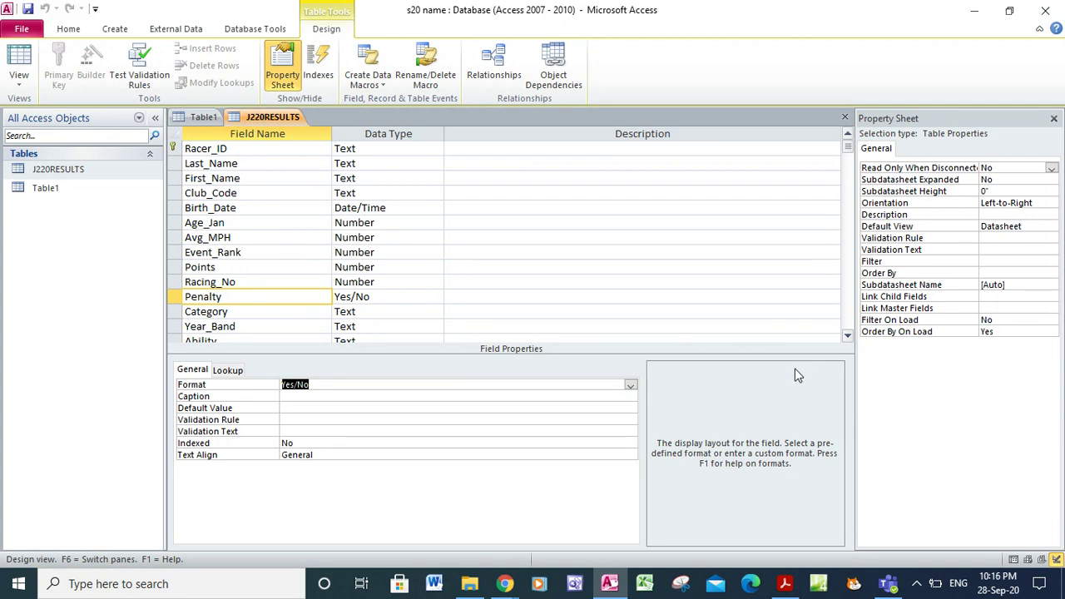
- Capture the J220RESULTS design area with the primary key, field names and data types in Snipping Tool, and copy the snip
click(682, 585)
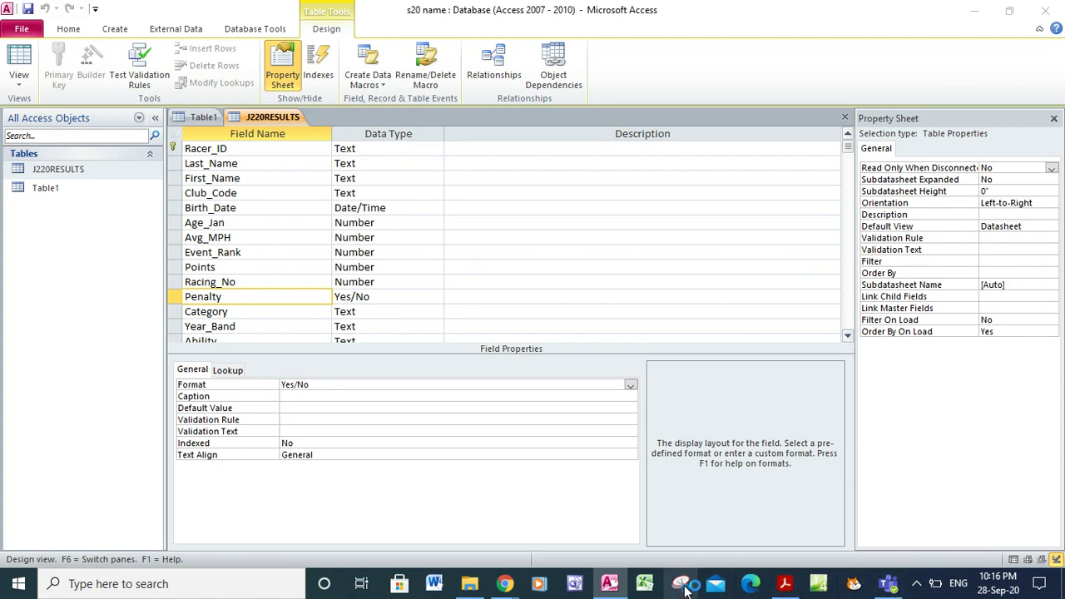
click(682, 586)
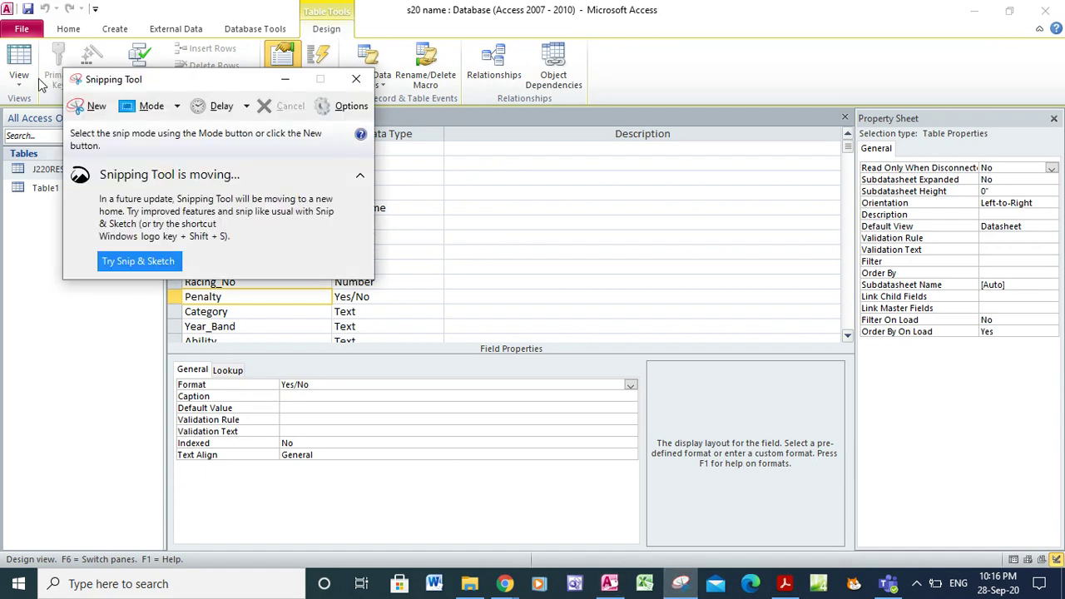
click(81, 113)
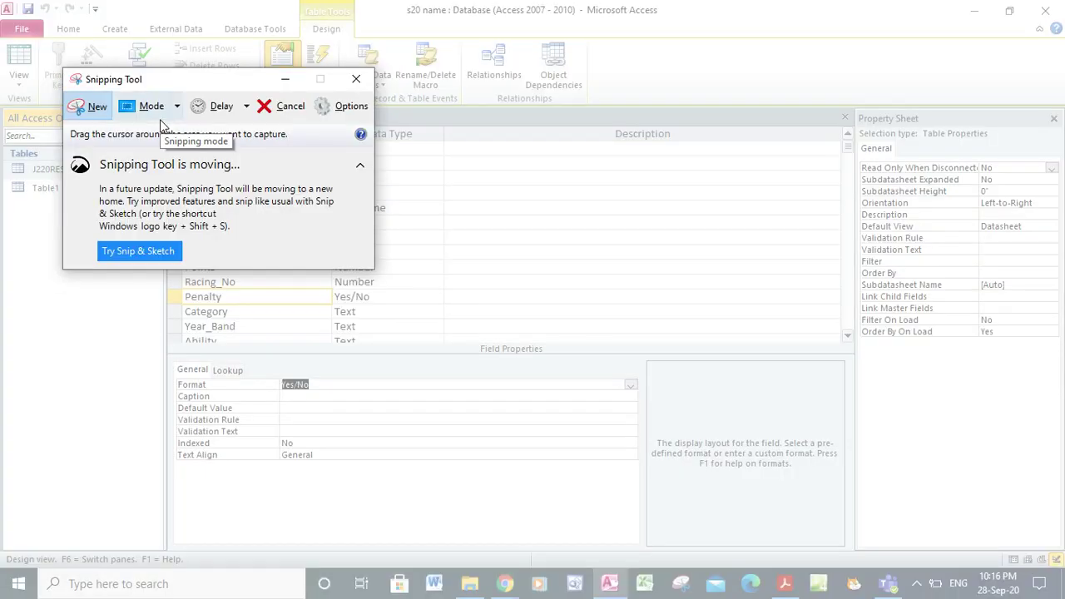
key(Escape)
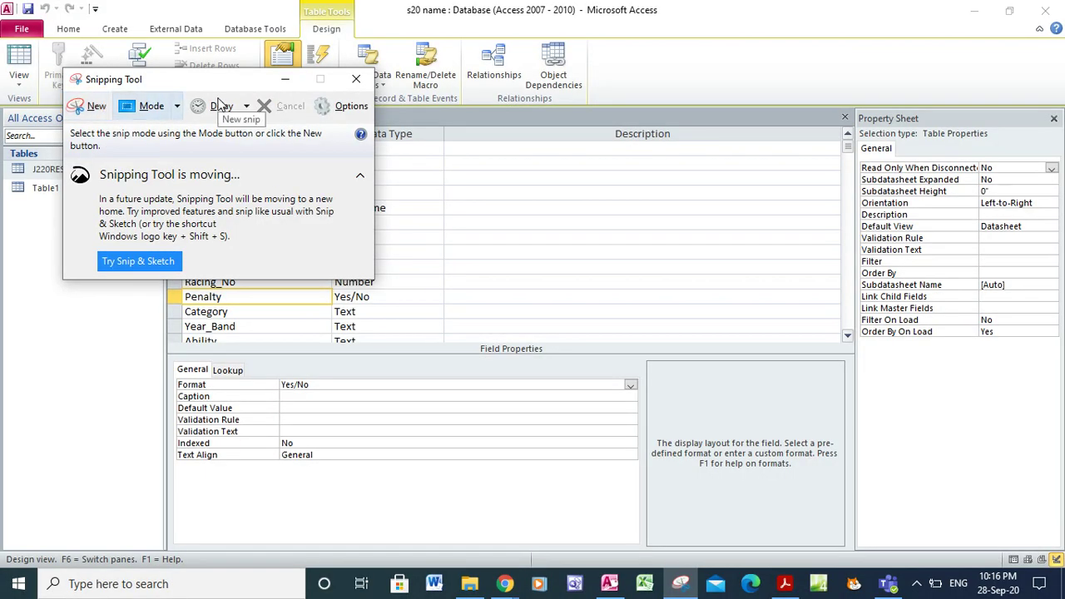
drag(213, 86, 788, 114)
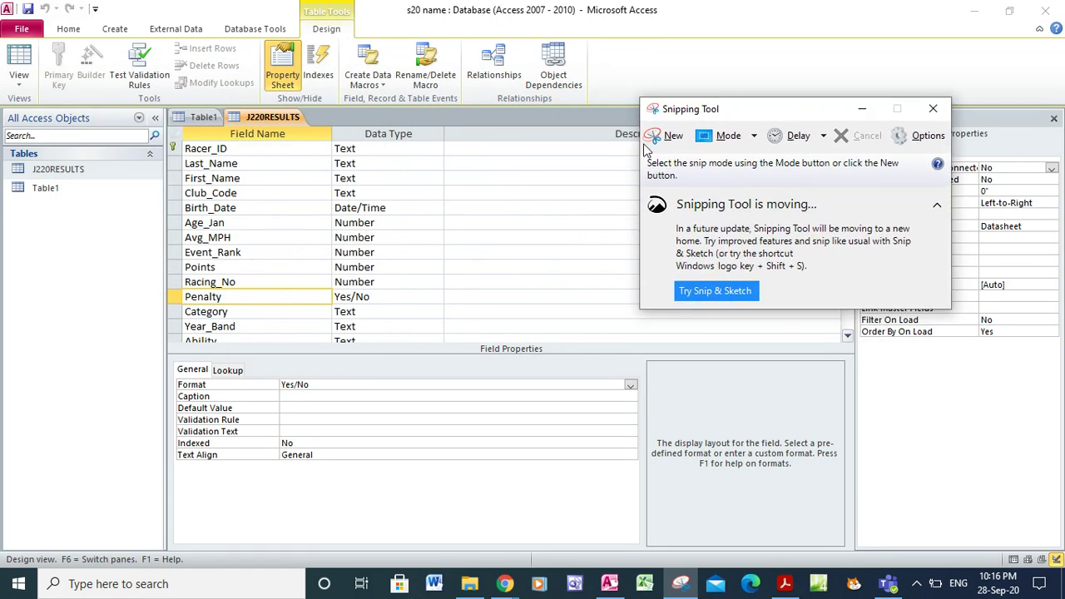
click(665, 133)
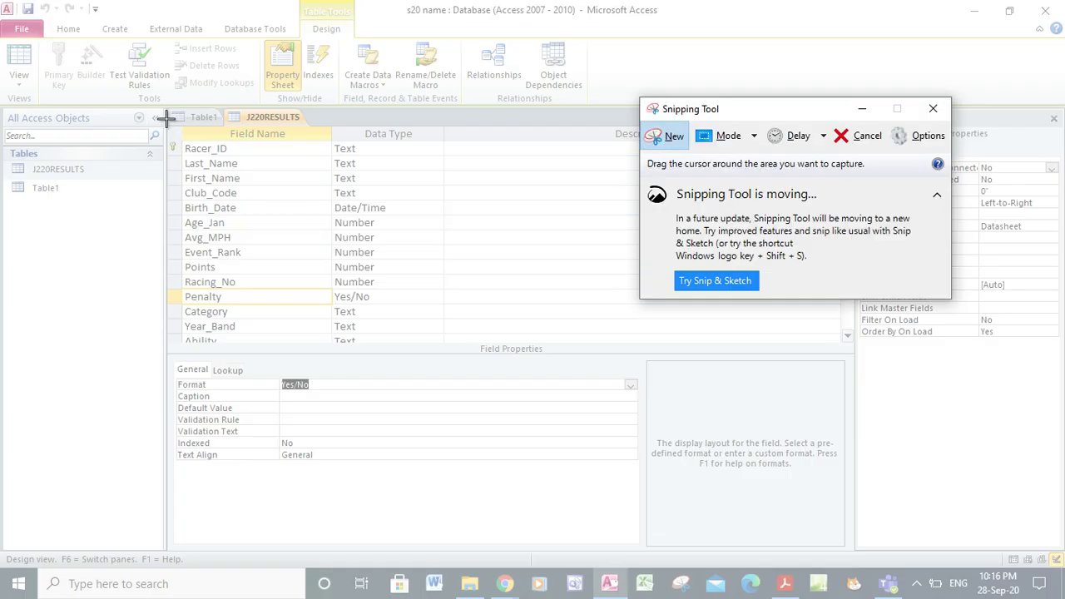
drag(163, 111, 809, 541)
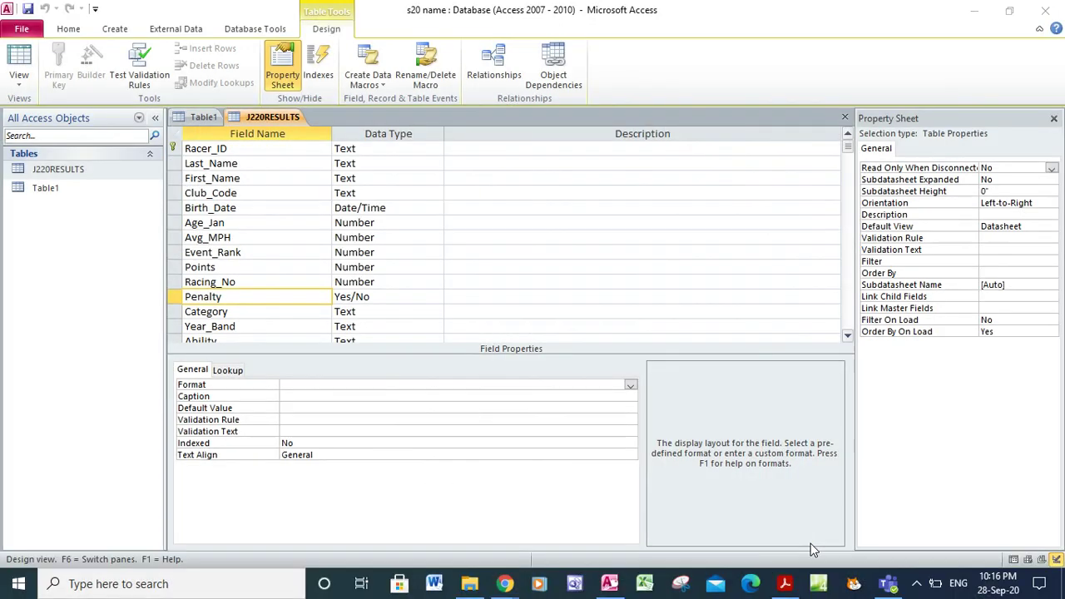
right_click(384, 293)
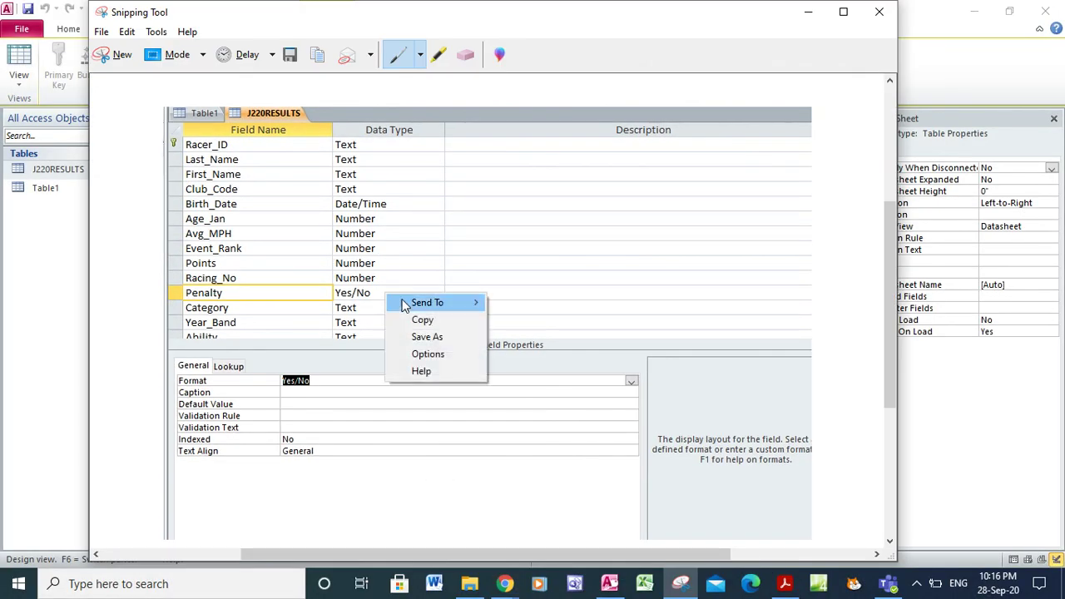
click(418, 319)
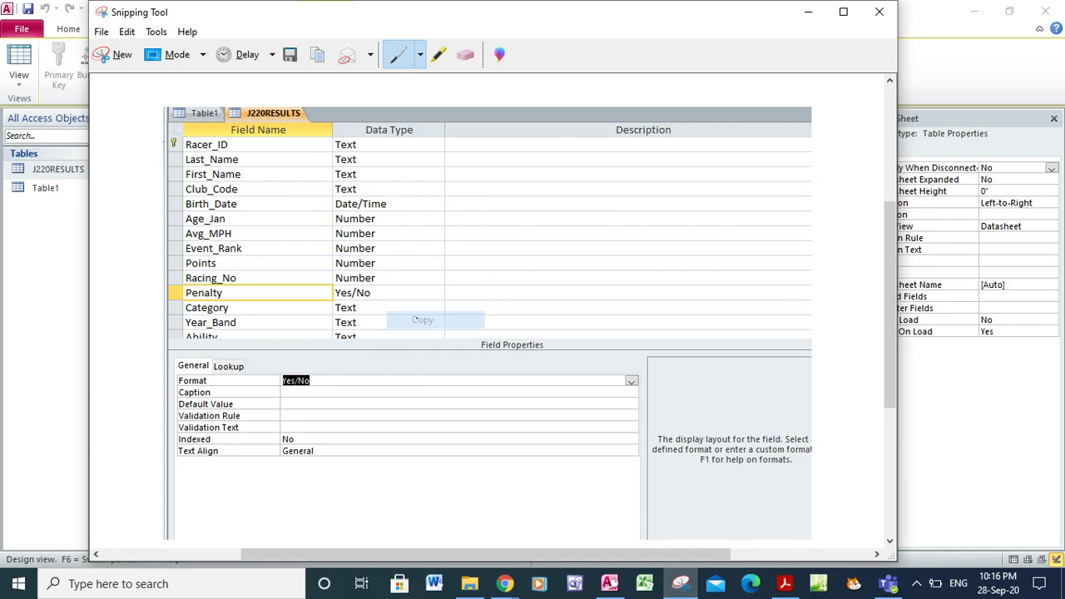
click(806, 11)
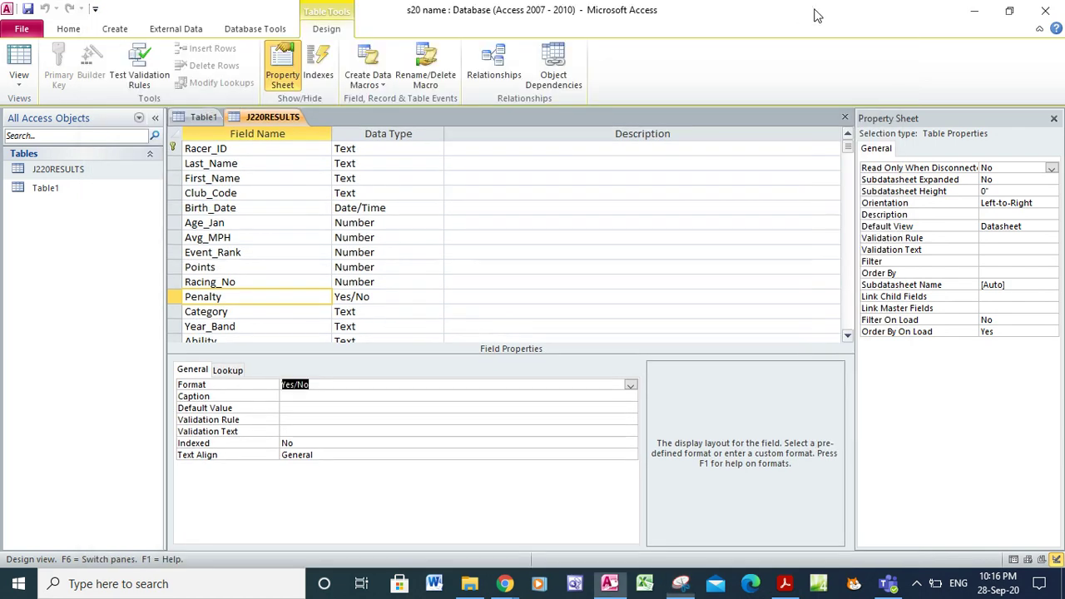
- Open the J220EVIDENCE document from the 06_0417_22_Confidential Source Files June 2020 folder
click(975, 10)
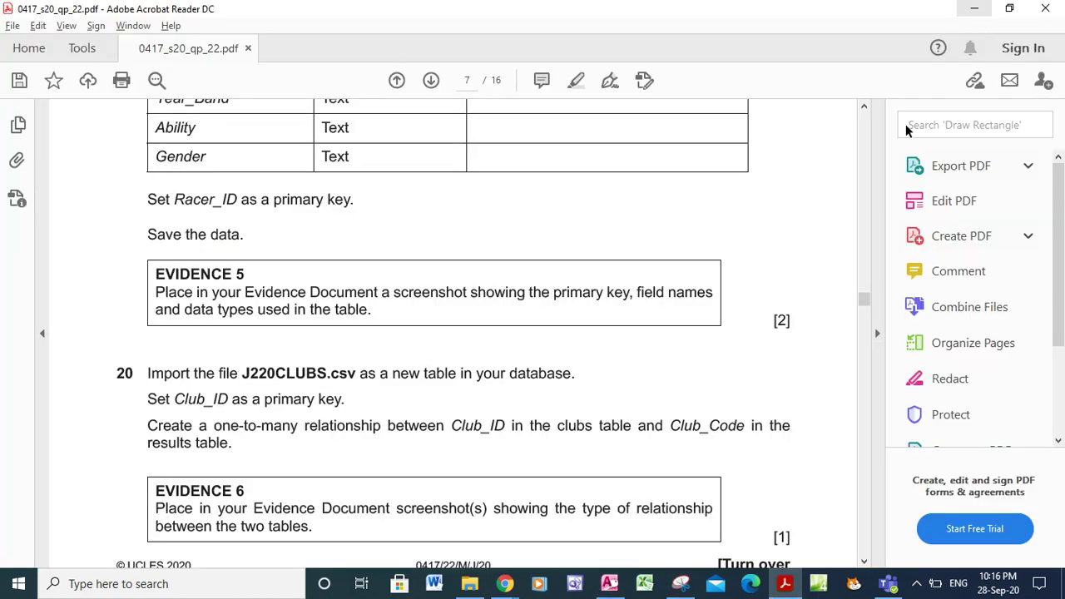
click(973, 12)
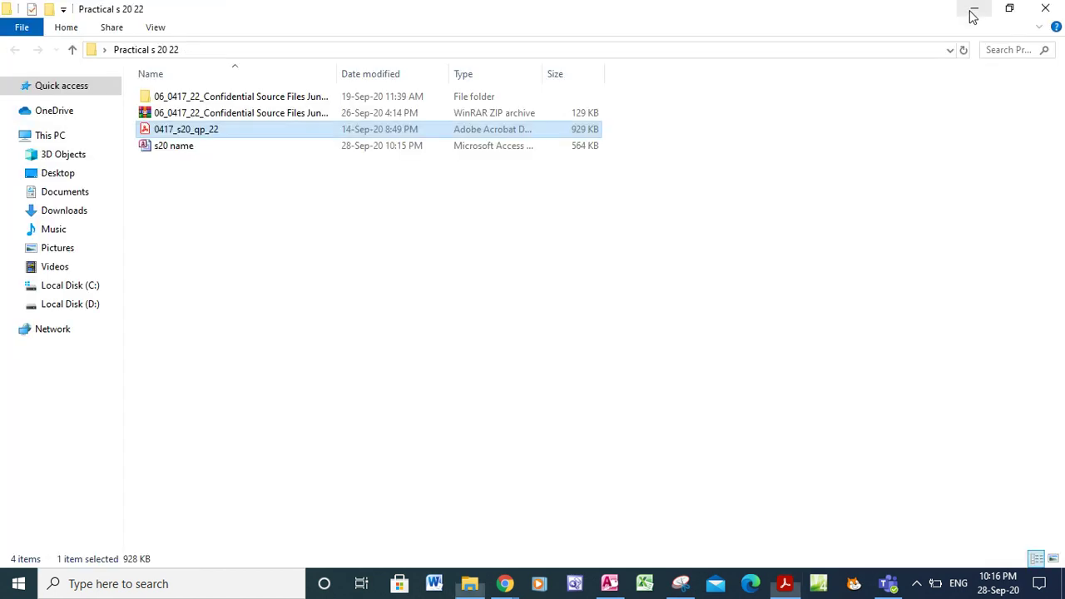
click(257, 99)
double_click(257, 99)
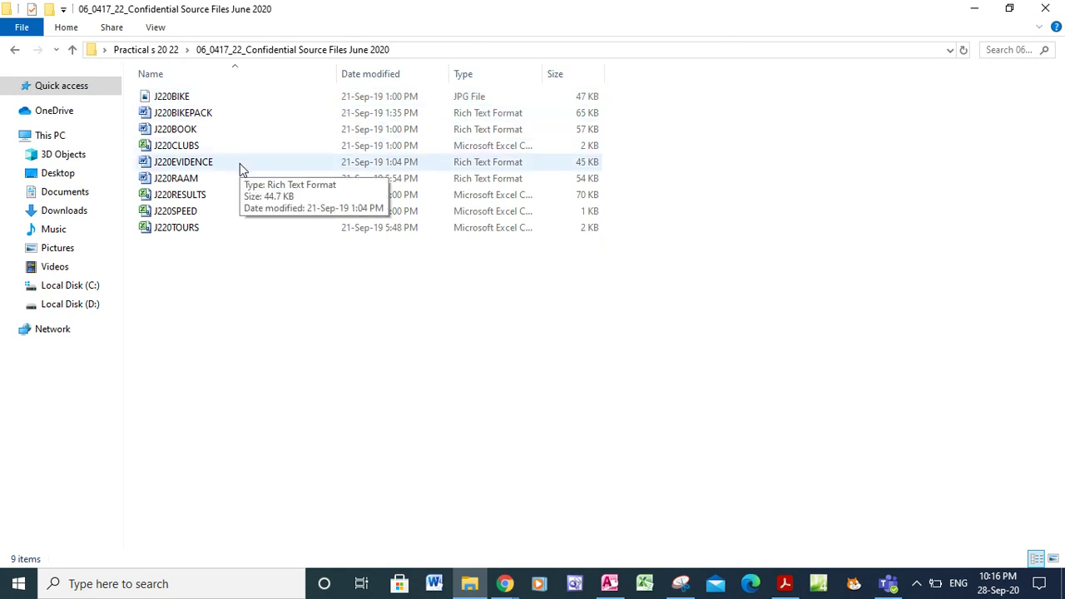
click(240, 163)
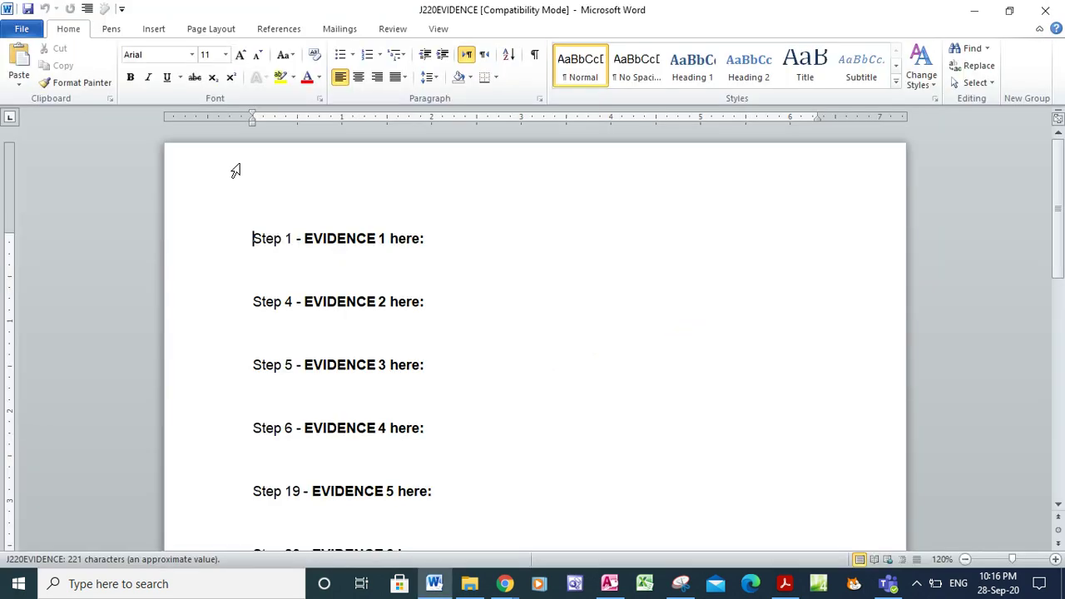
- Paste the captured J220RESULTS design screenshot beneath the Step 19 - EVIDENCE 5 heading in J220EVIDENCE
click(1063, 452)
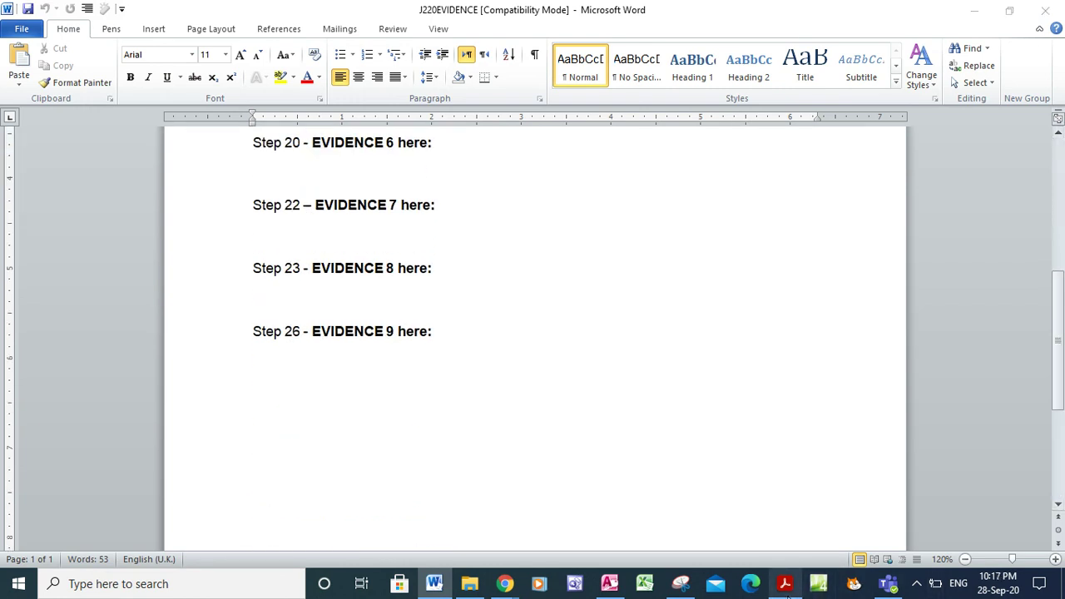
click(785, 587)
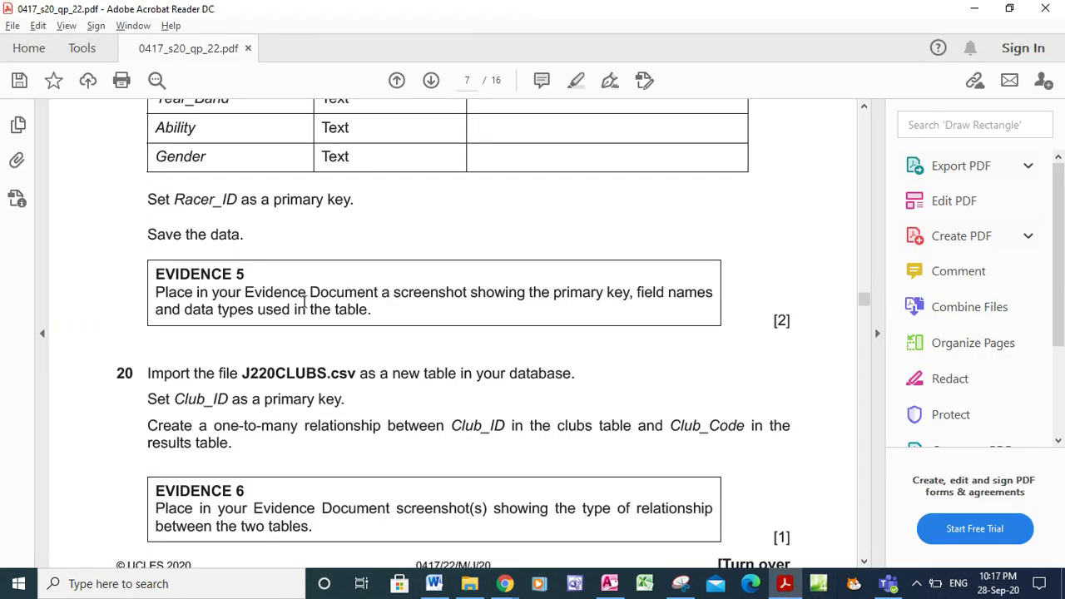
click(434, 584)
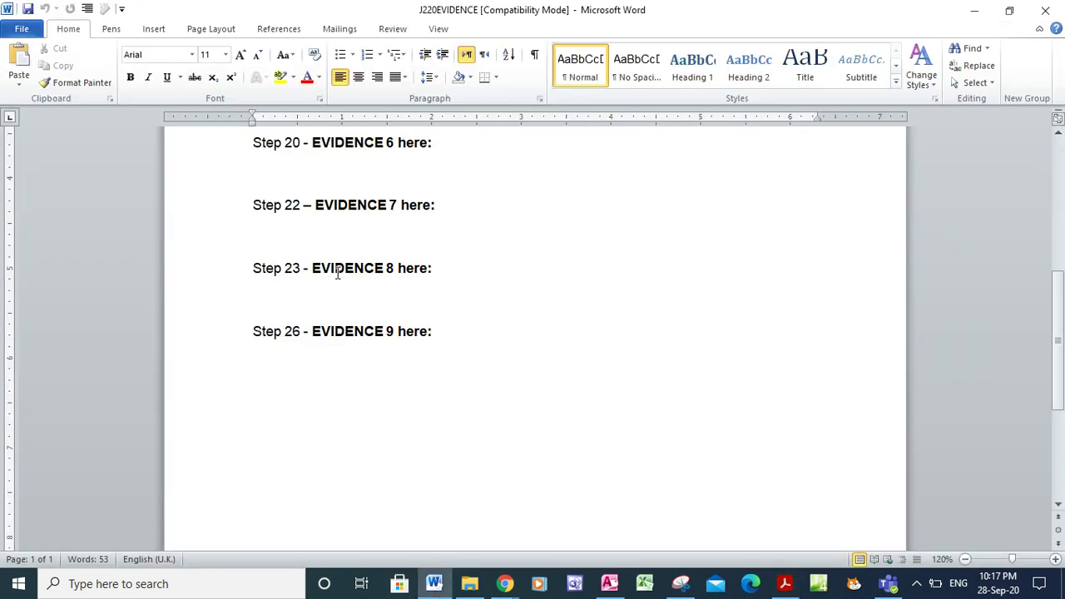
click(1059, 133)
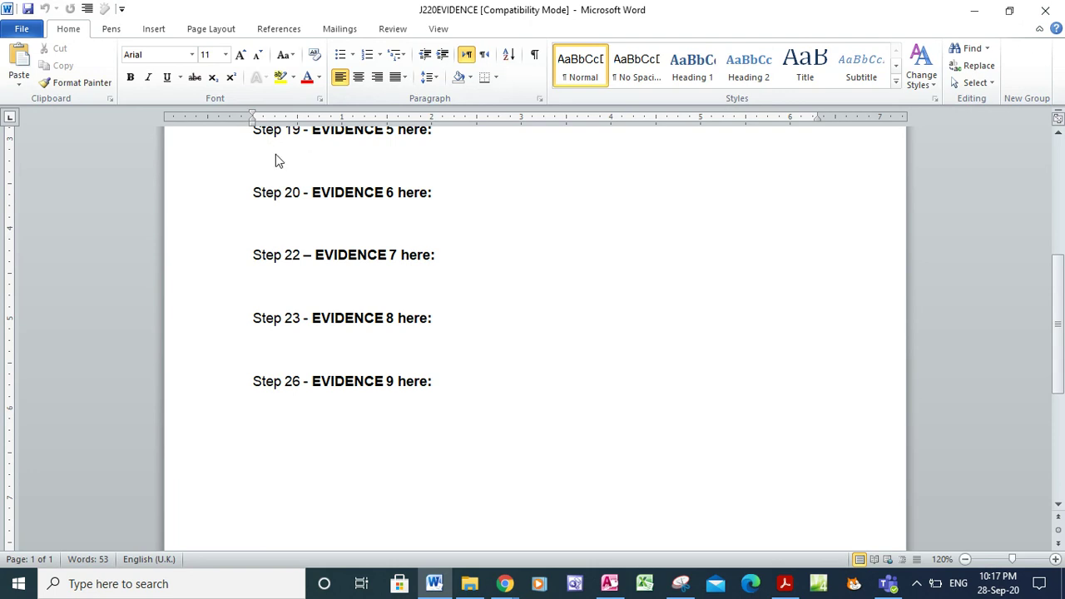
key(ctrl+v)
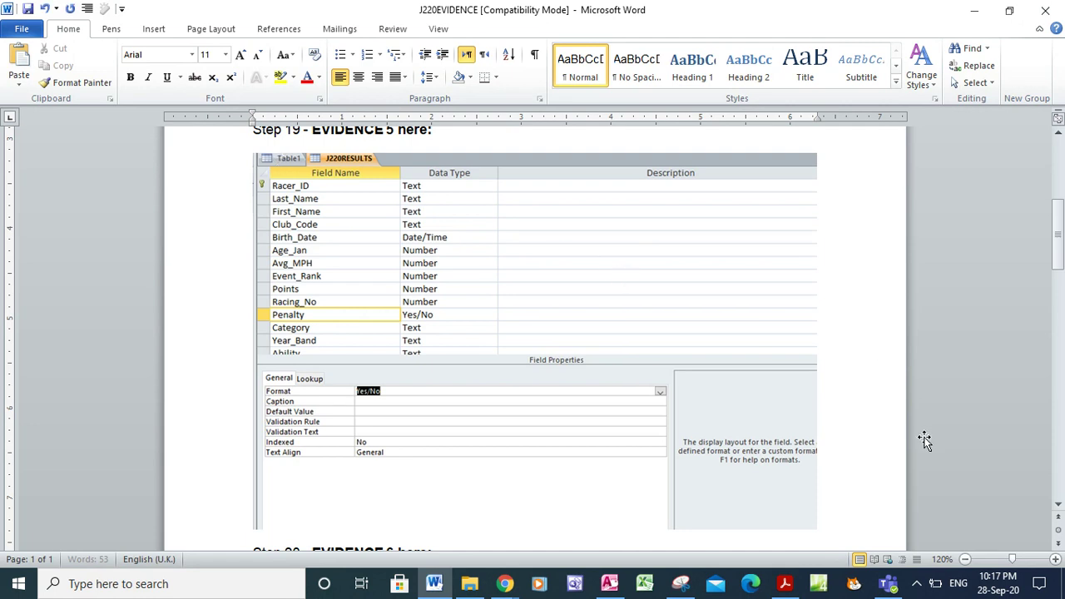
click(1058, 506)
click(1059, 505)
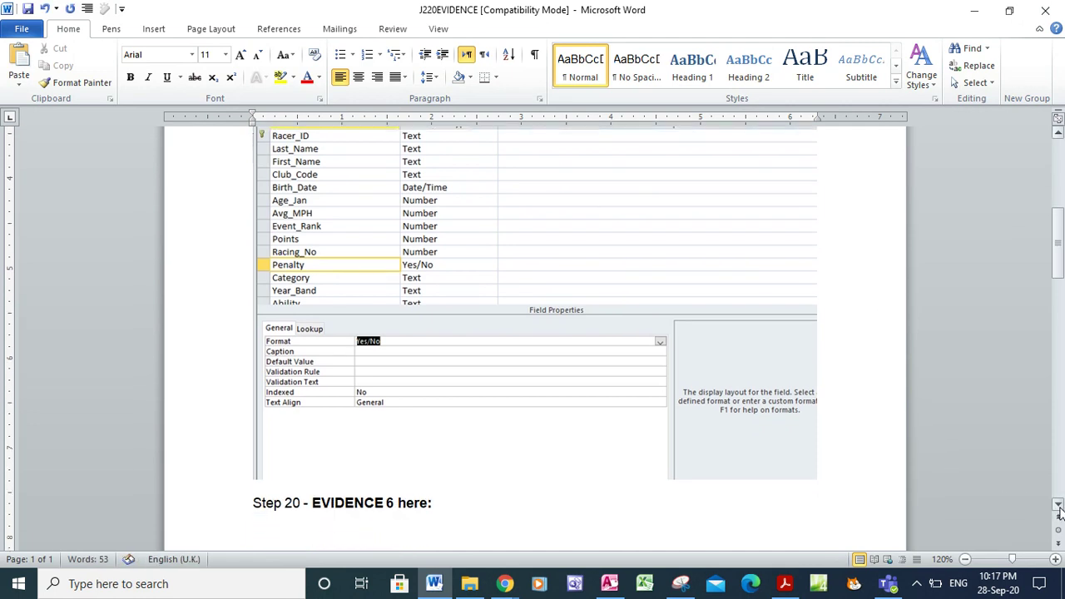
click(1058, 505)
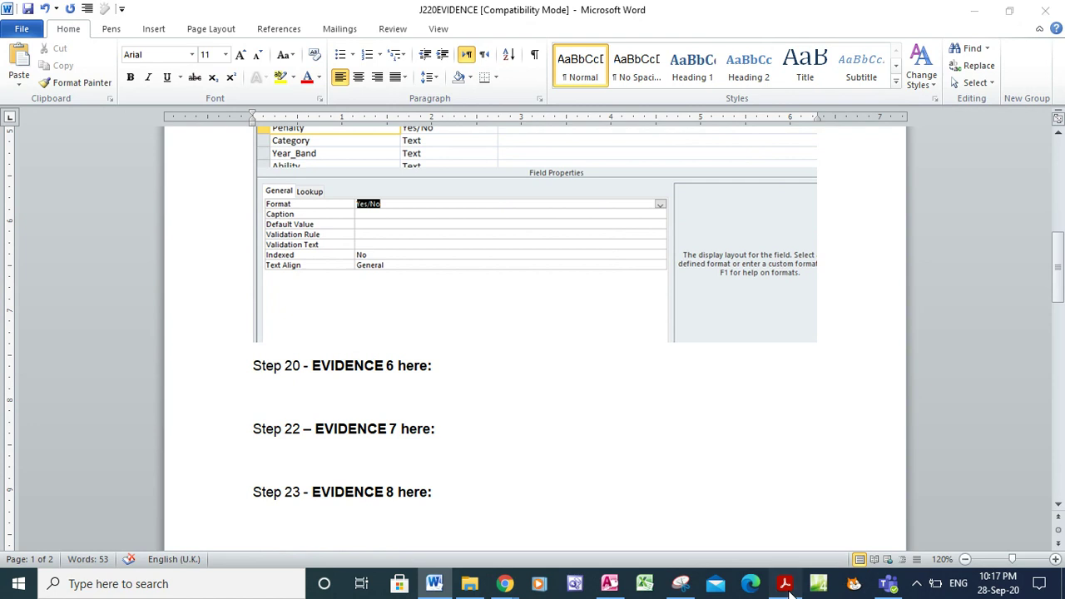
- Switch to the question paper PDF and read task 20 on importing J220CLUBS.csv with Club_ID as primary key
click(786, 587)
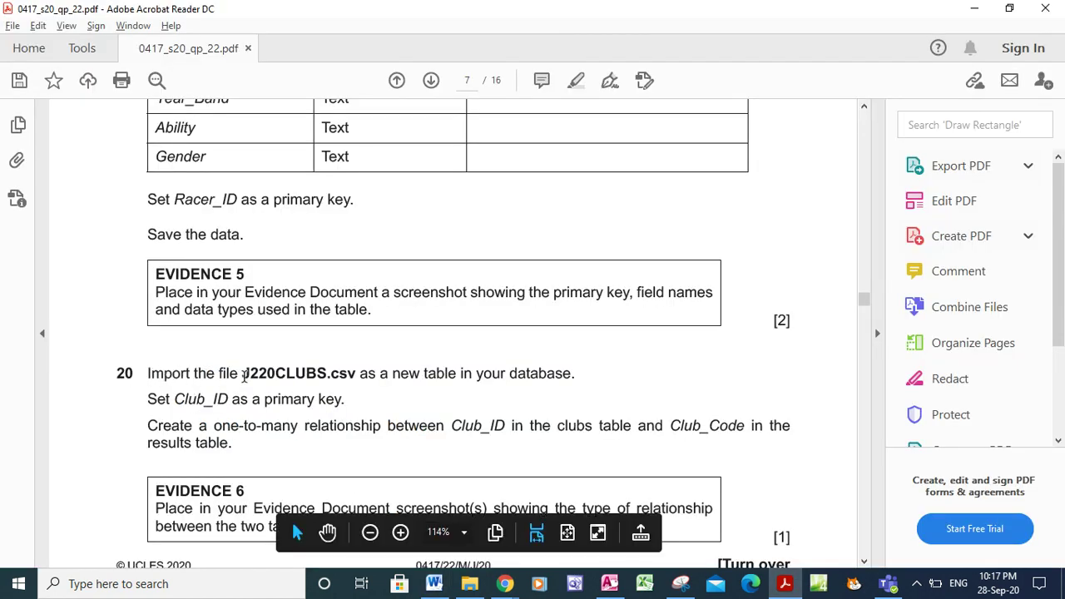
drag(241, 374, 360, 376)
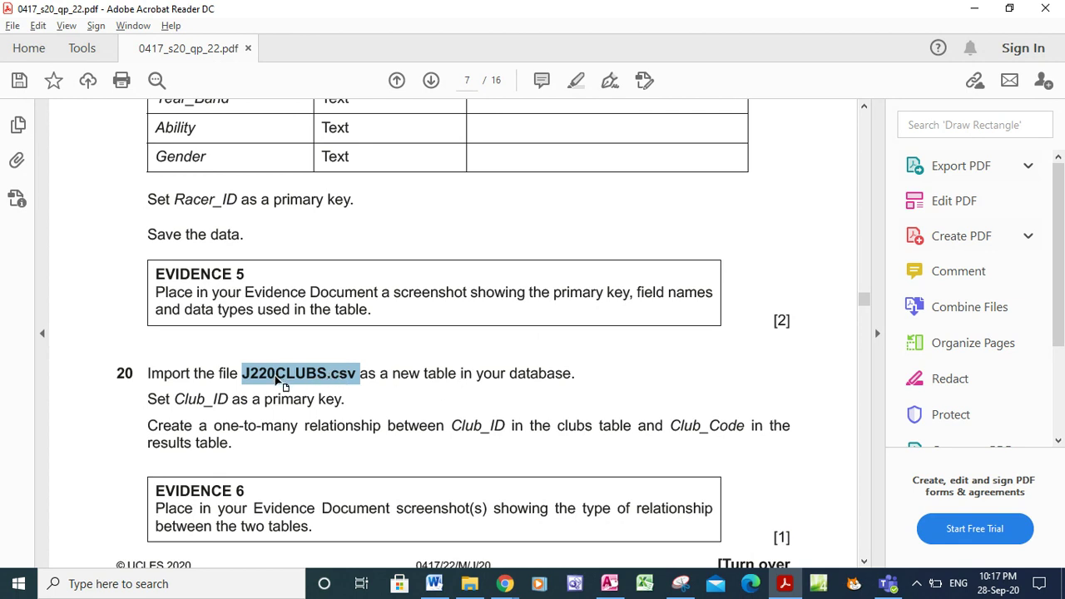
drag(172, 400, 237, 401)
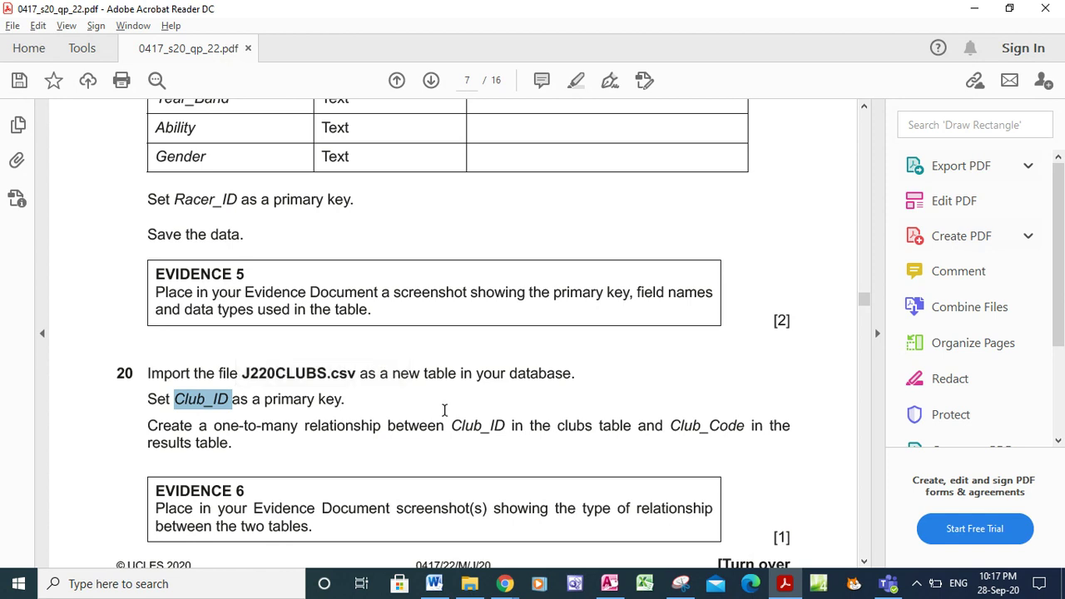
- Switch to the Access database and start importing the J220CLUBS text file into a new table
click(610, 585)
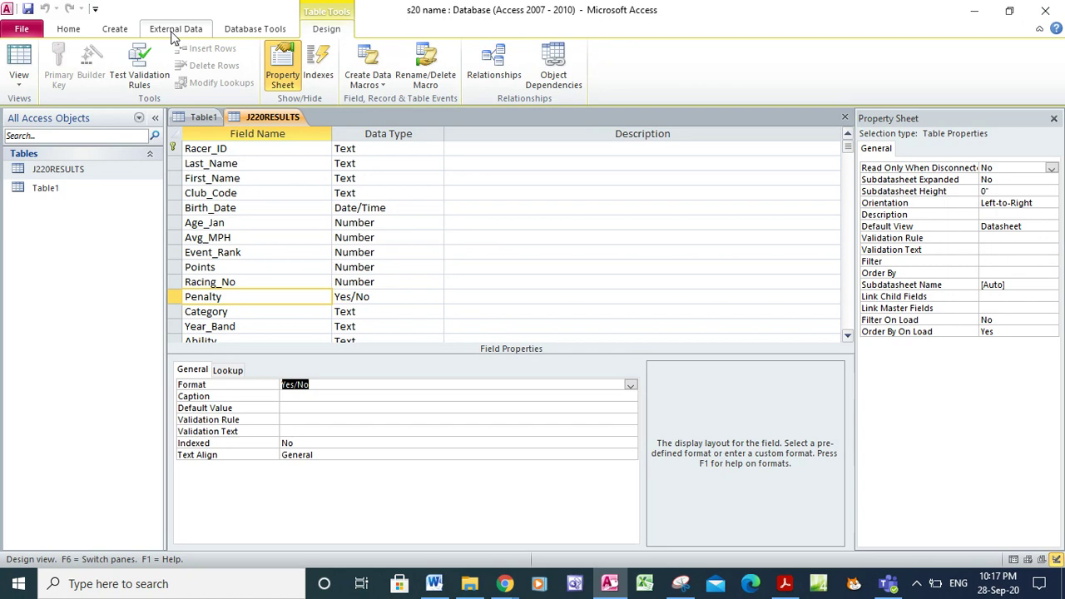
double_click(75, 170)
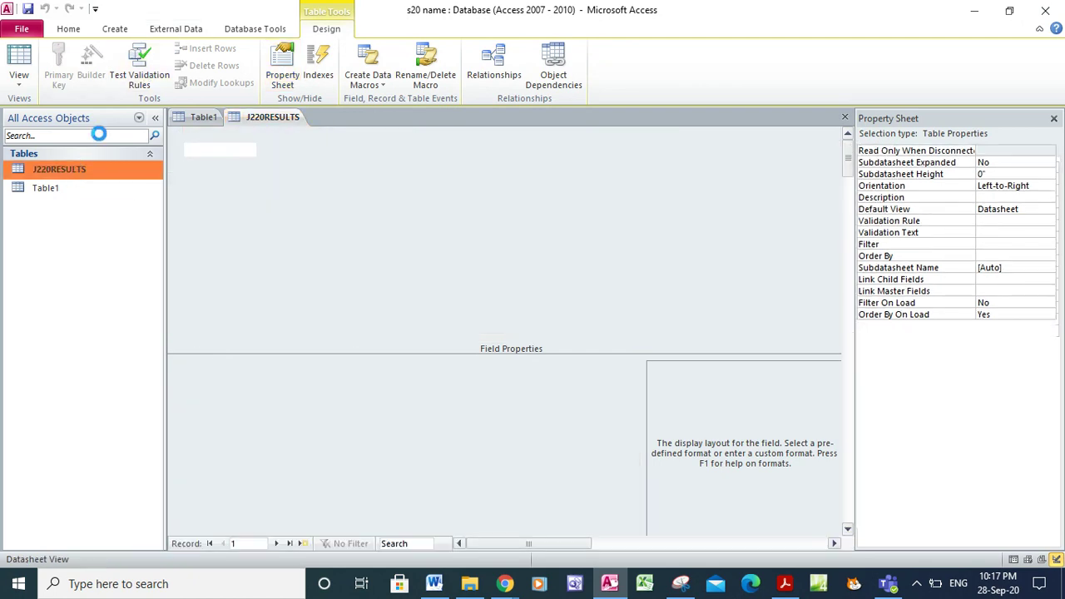
click(176, 29)
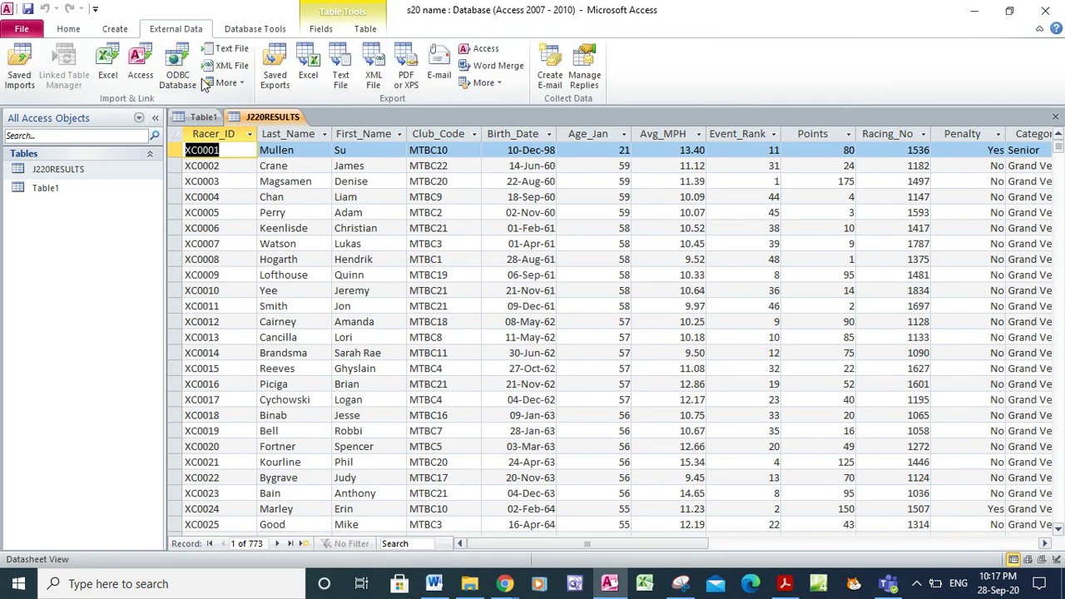
click(241, 51)
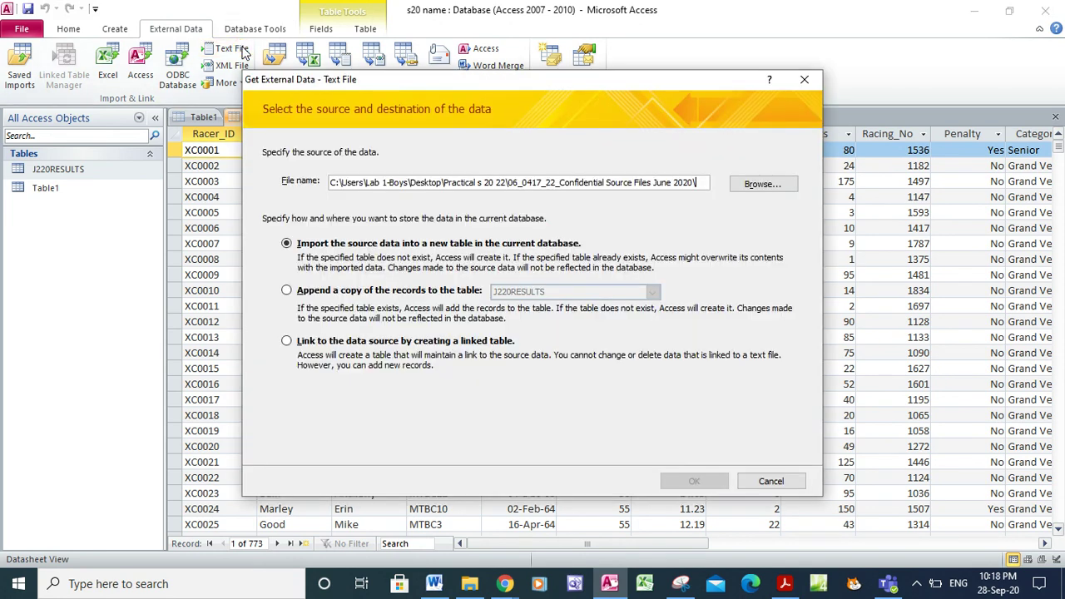
click(756, 184)
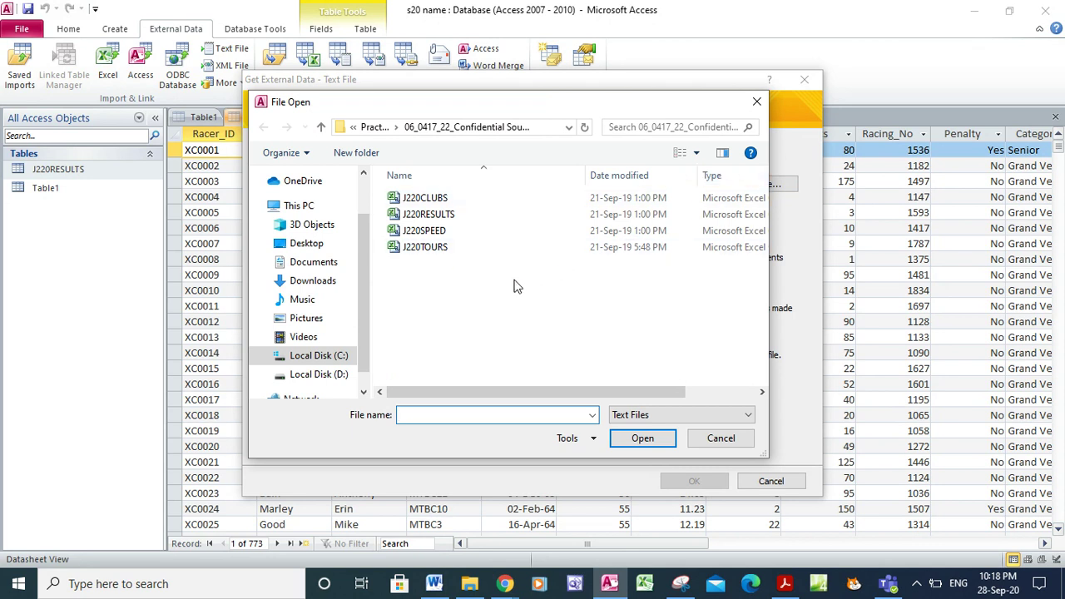
click(433, 199)
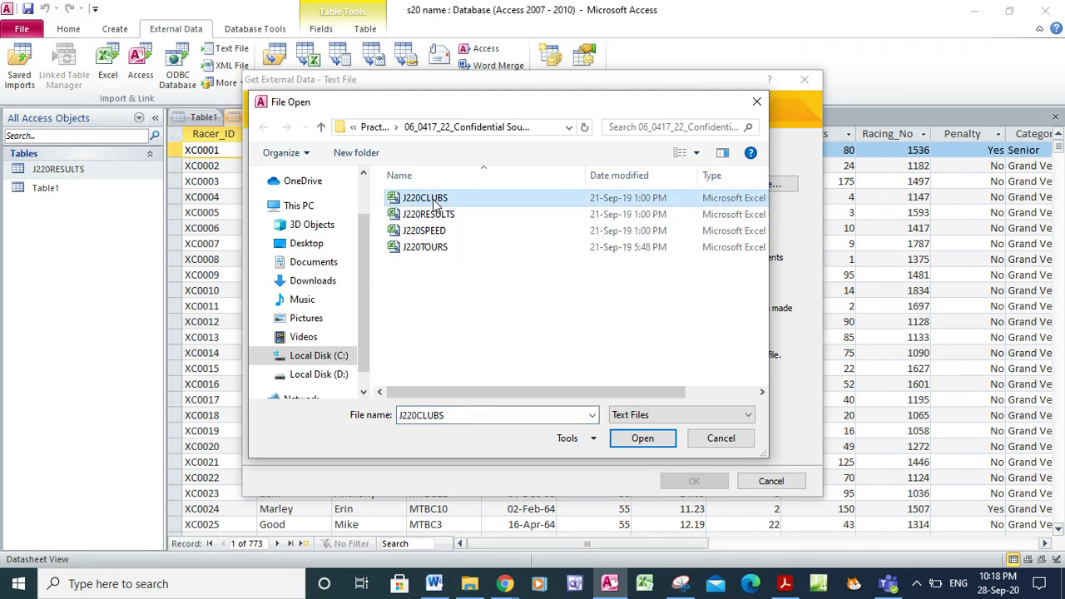
click(643, 439)
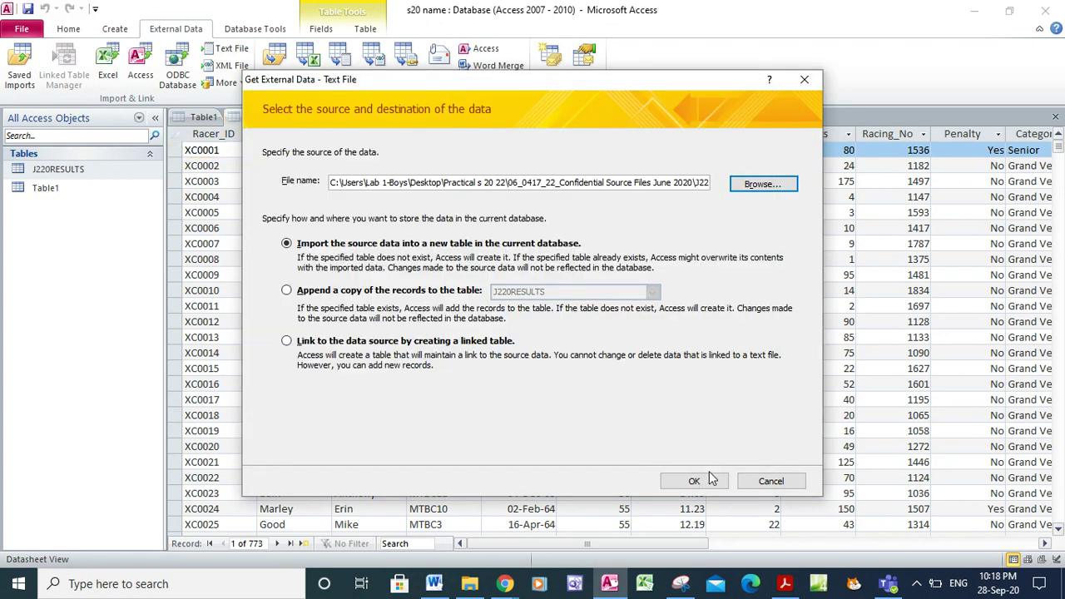
click(694, 482)
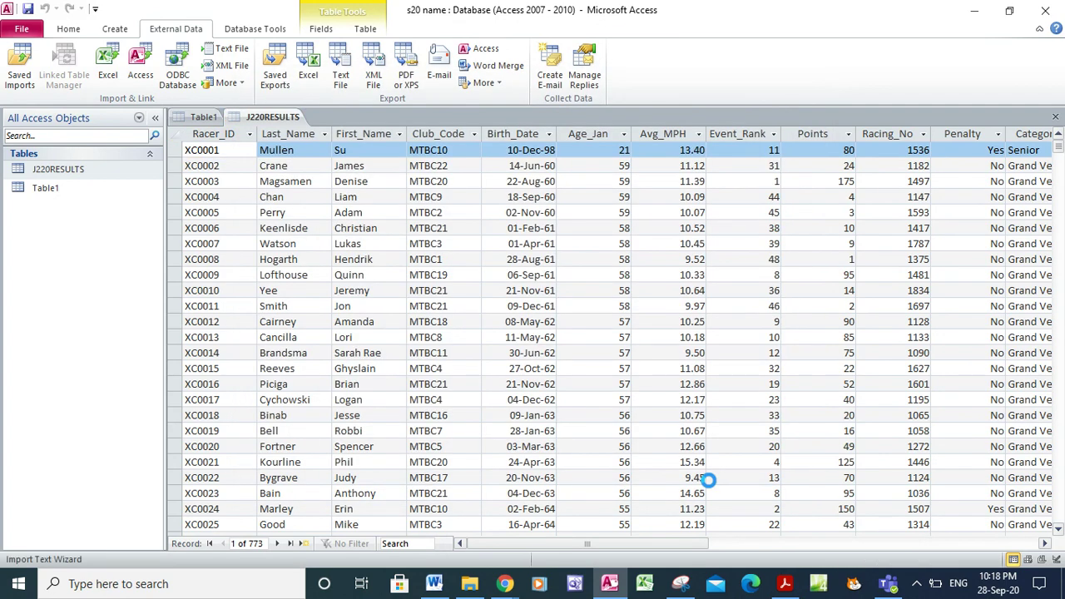
- Keep the comma delimiter, treat the first row as field names, and accept the default field options for the import
click(687, 445)
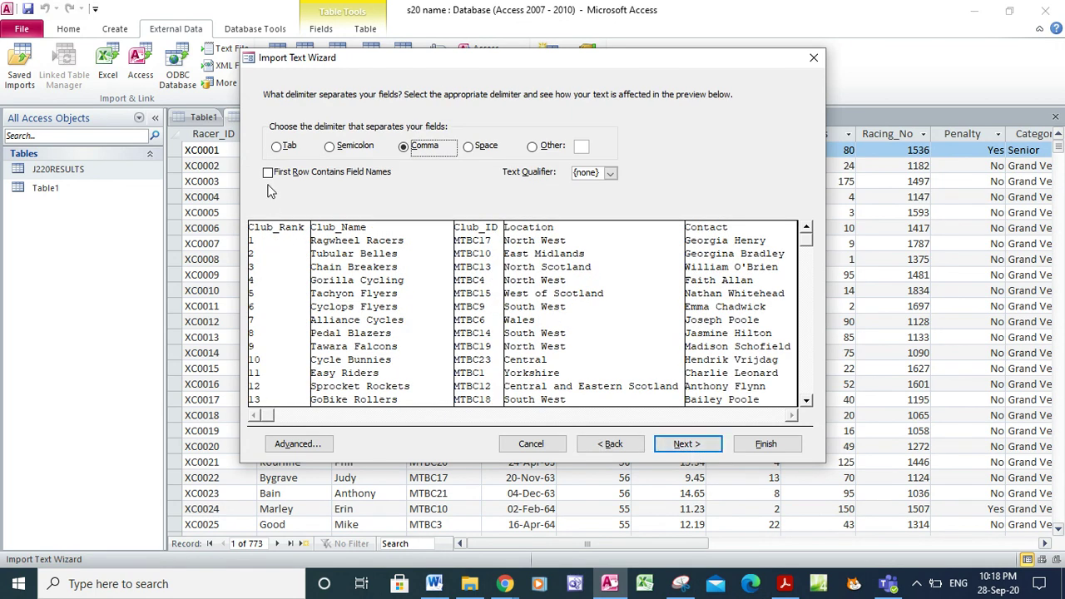
click(267, 173)
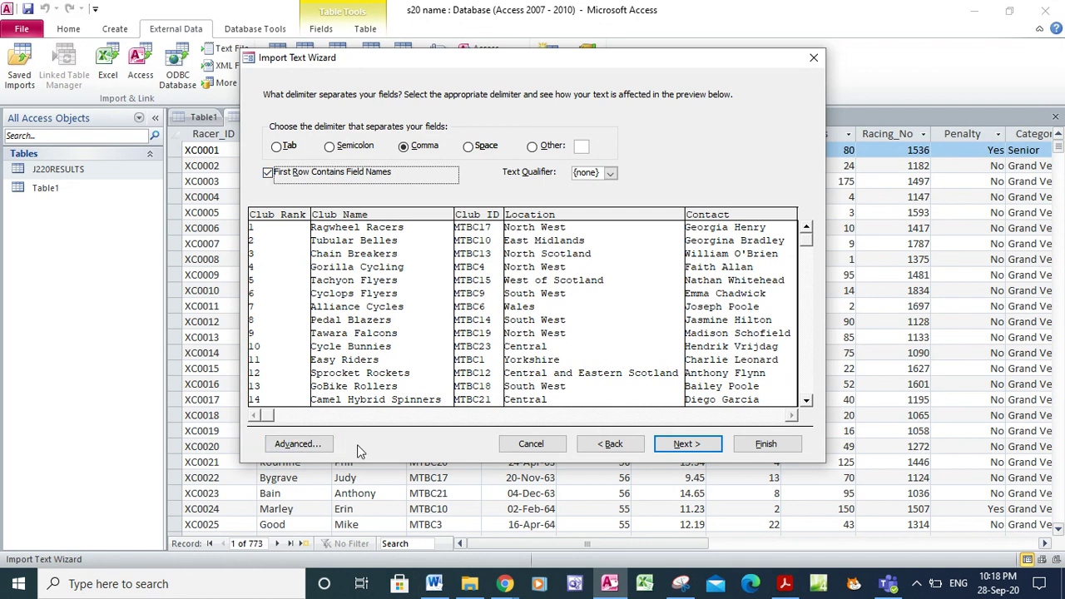
click(687, 444)
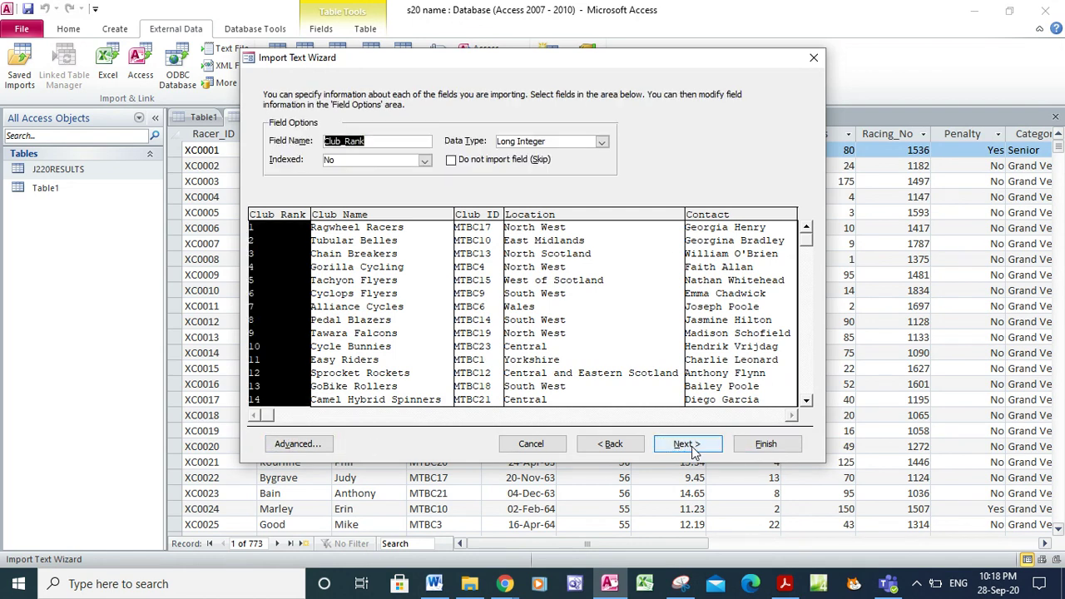
click(687, 445)
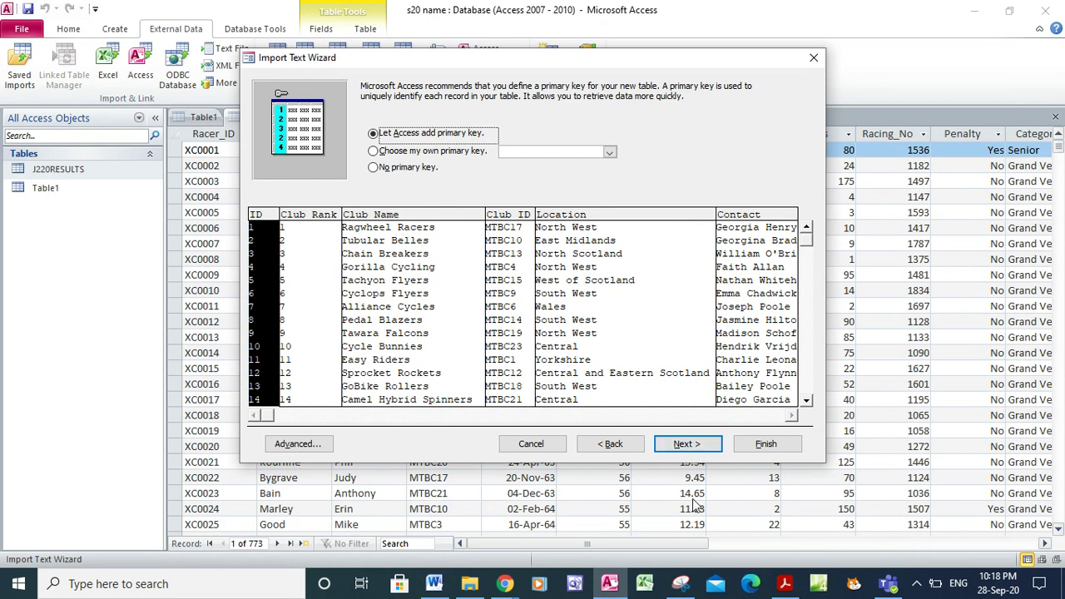
- Choose Club_ID as the primary key and finish importing the J220CLUBS table without saving the import steps
click(783, 584)
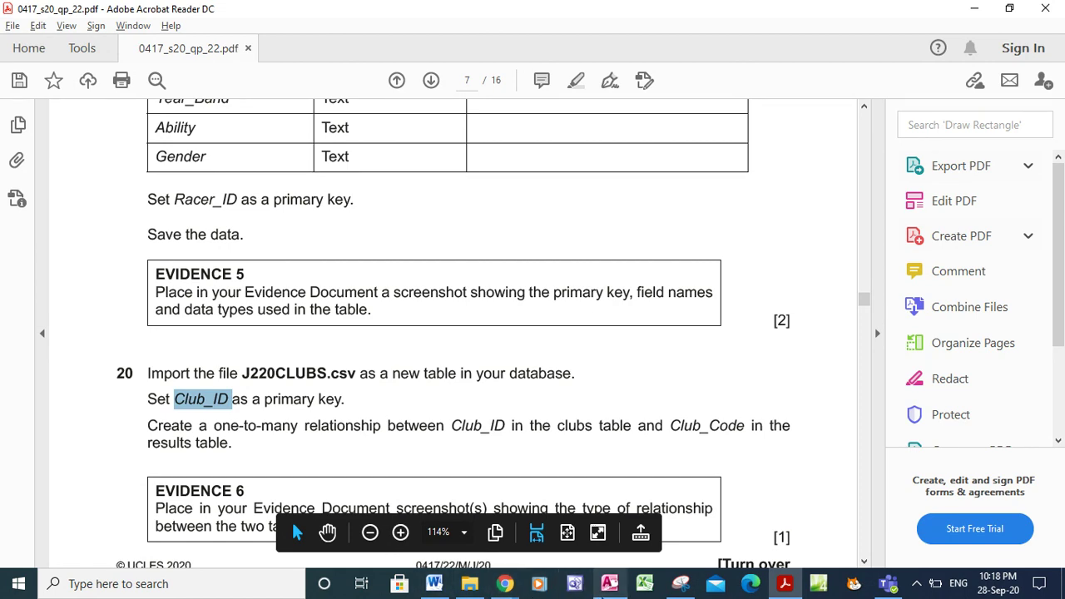
click(610, 584)
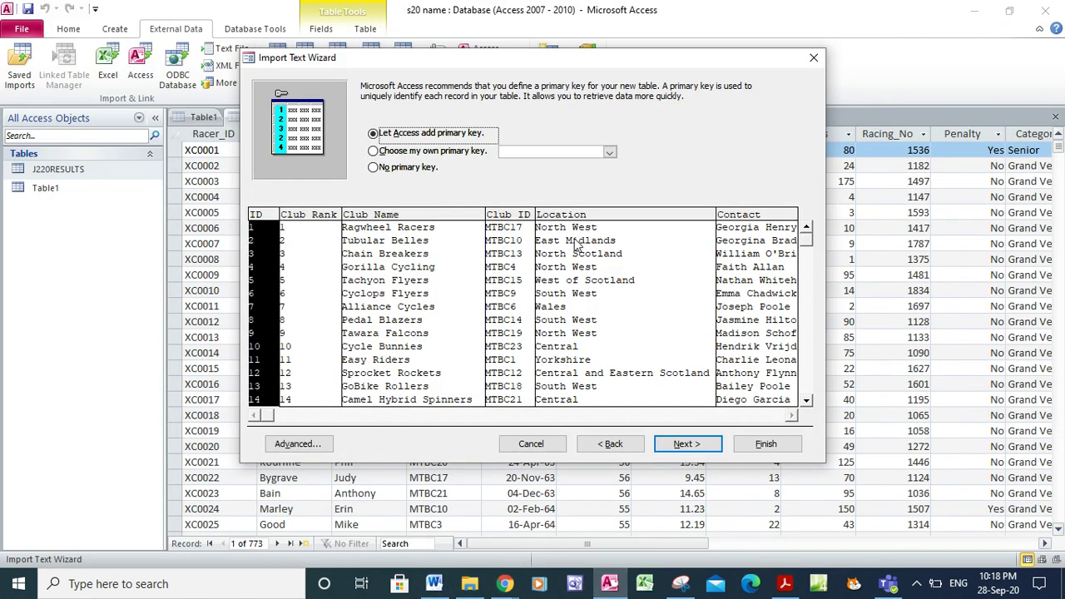
click(374, 153)
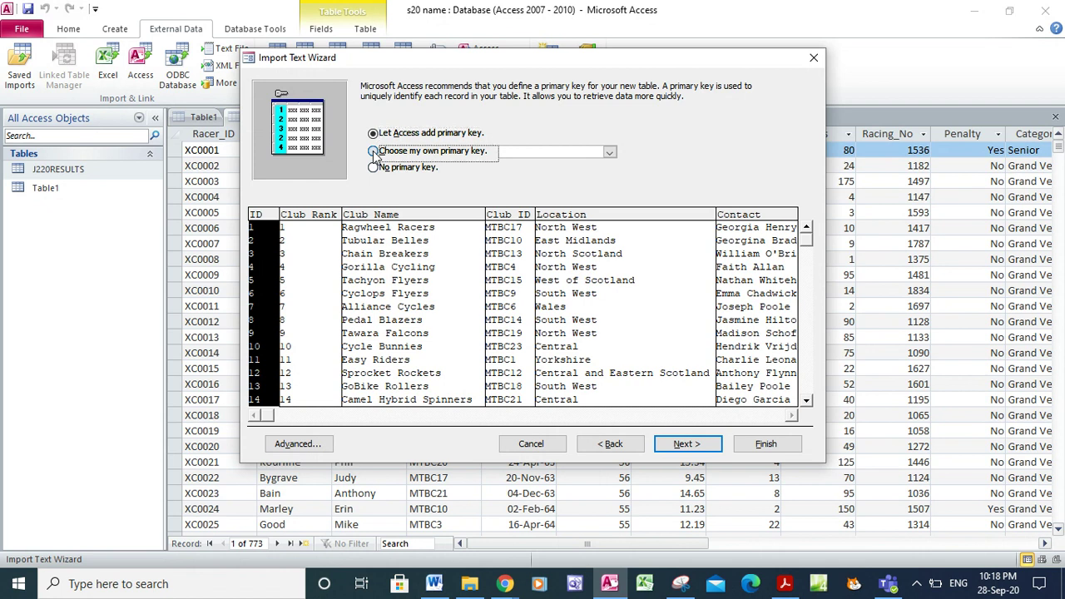
click(612, 154)
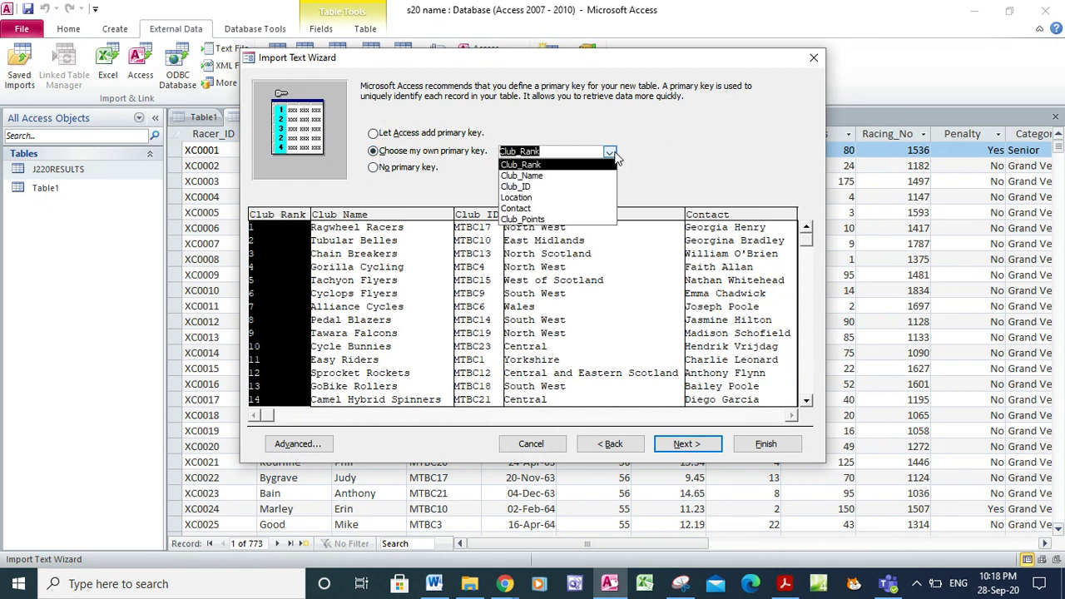
click(595, 186)
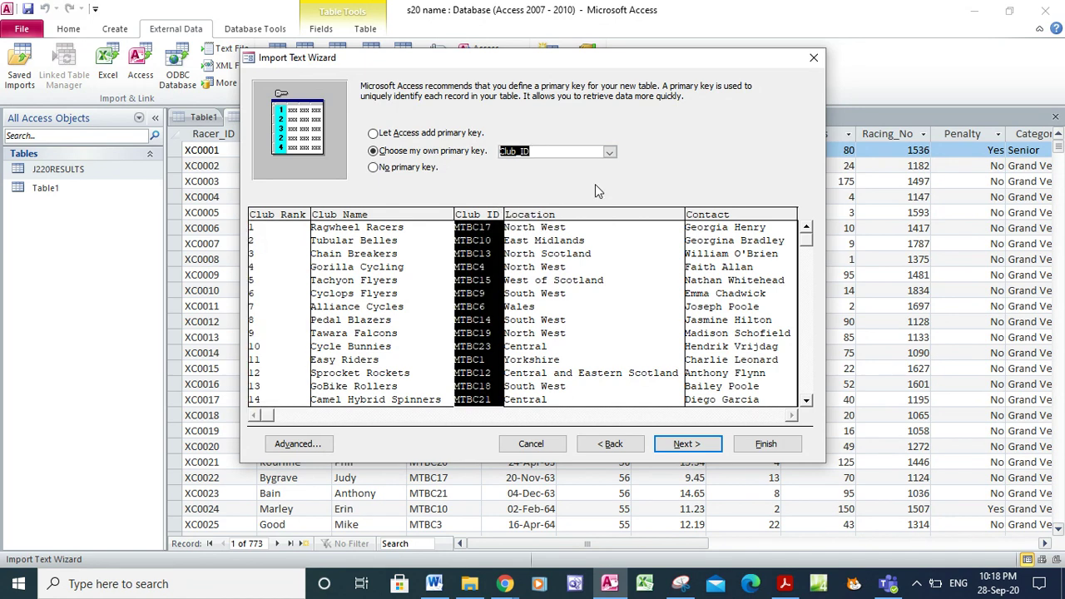
click(684, 444)
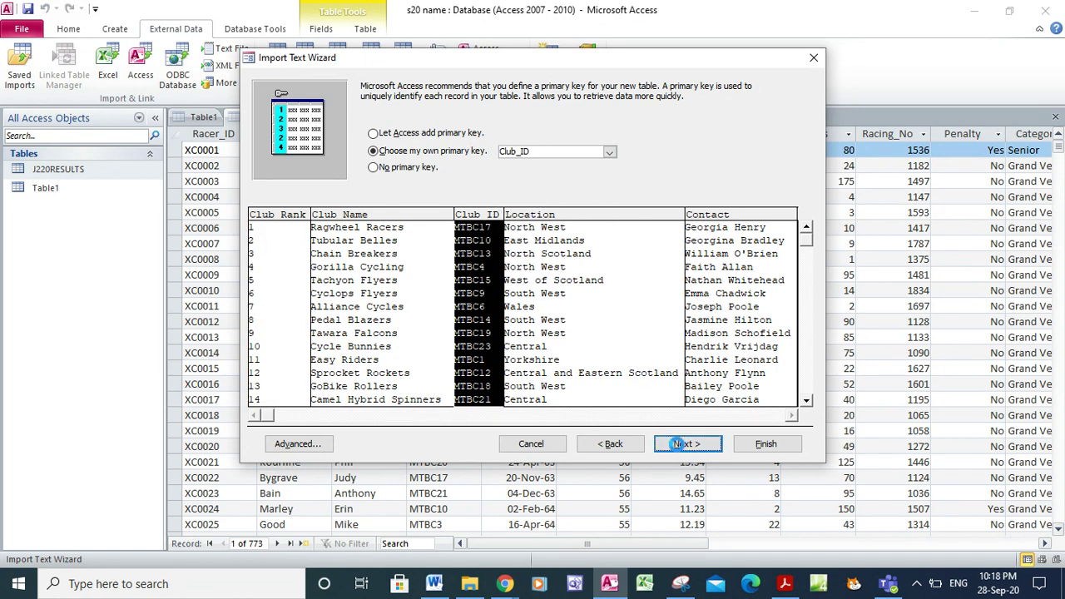
click(749, 445)
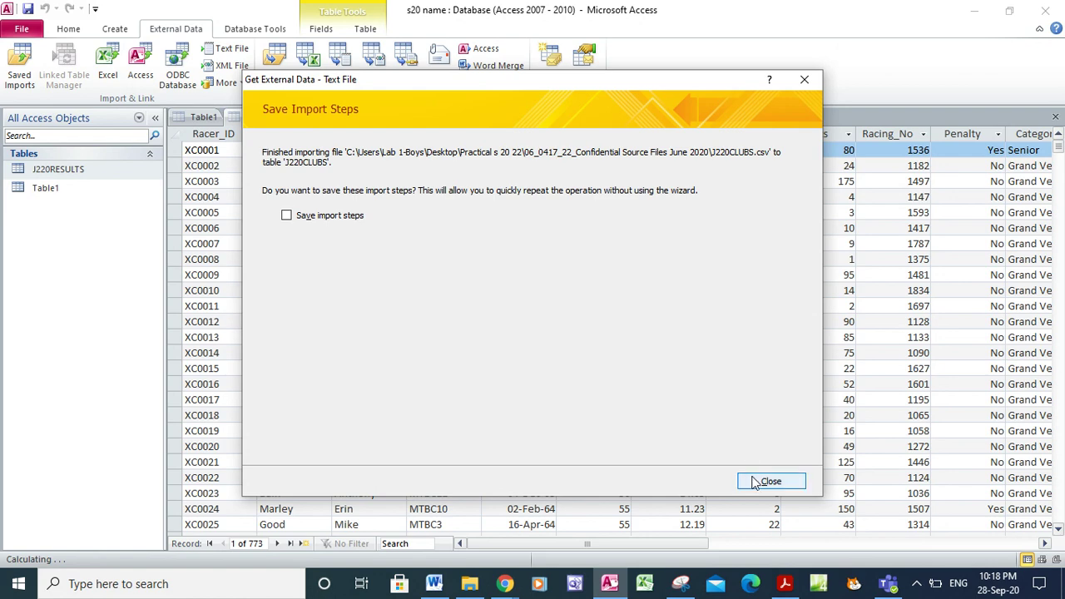
click(770, 481)
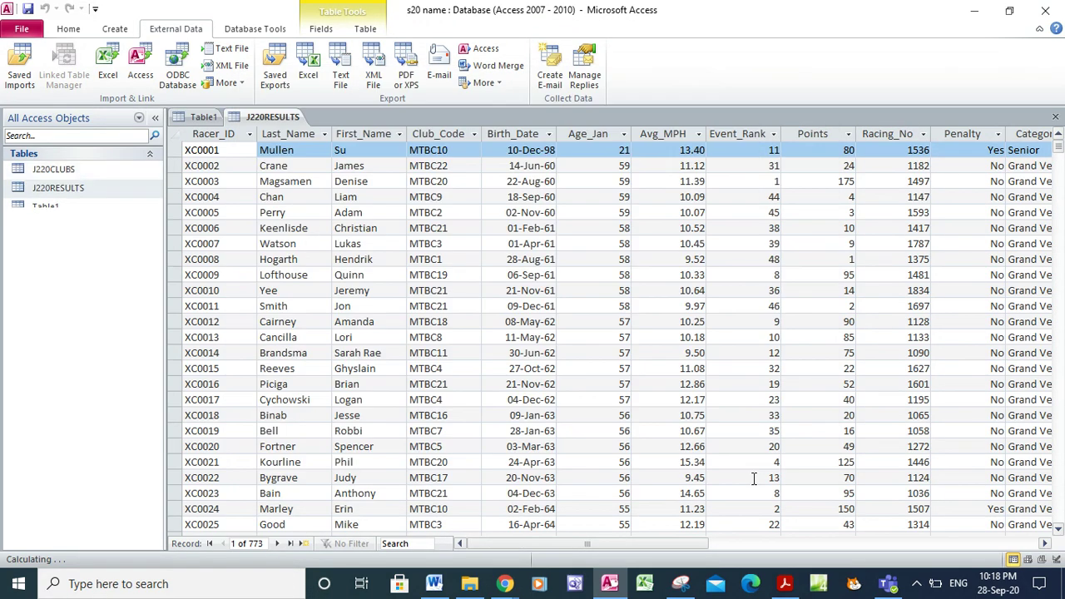
- View the records of the J220RESULTS and newly imported J220CLUBS tables in Datasheet View
click(46, 192)
double_click(45, 192)
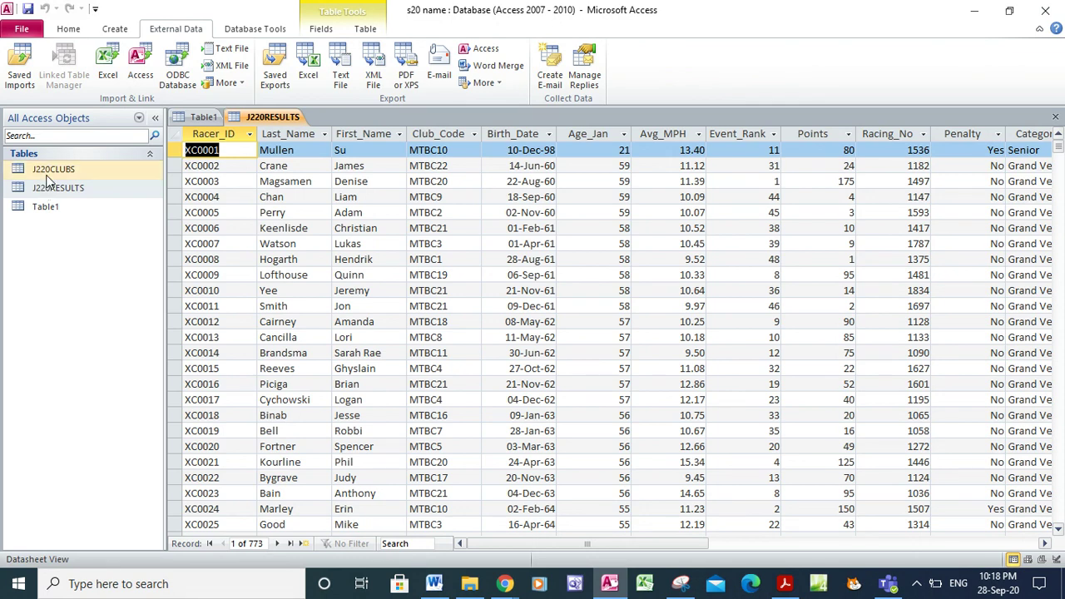
double_click(47, 173)
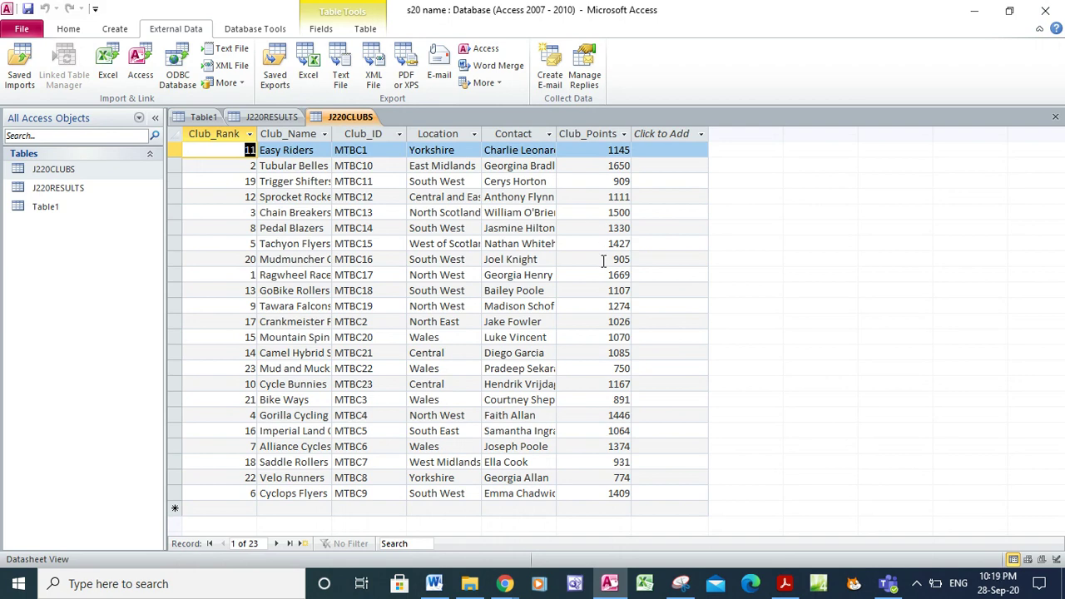
- In the question paper PDF, highlight "Club_ID in the clubs table" and "Club_Code in the results table" in task 20
click(780, 587)
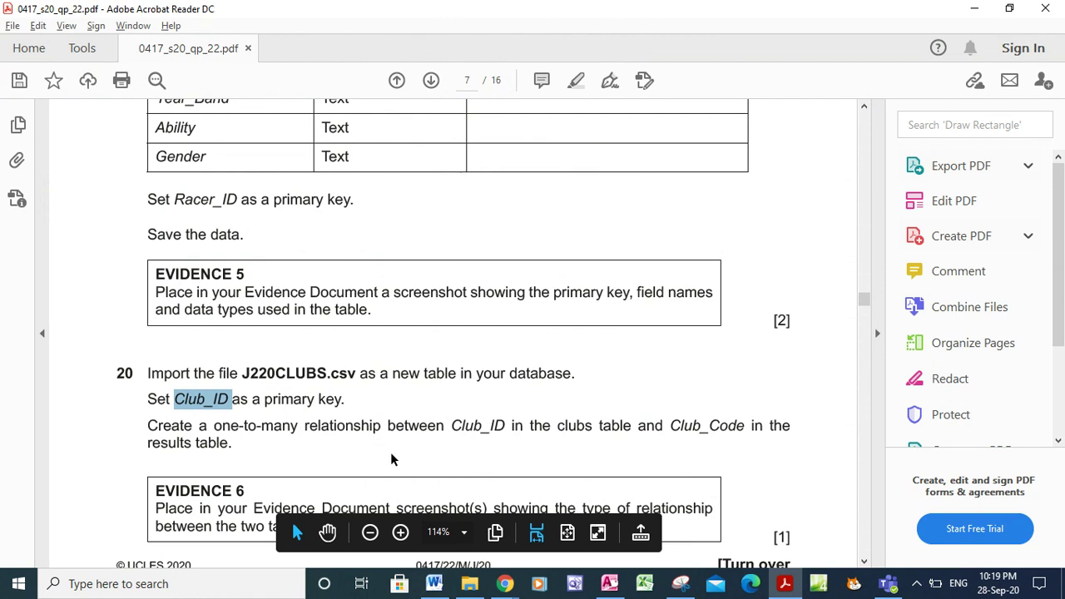
drag(466, 425, 233, 444)
click(641, 398)
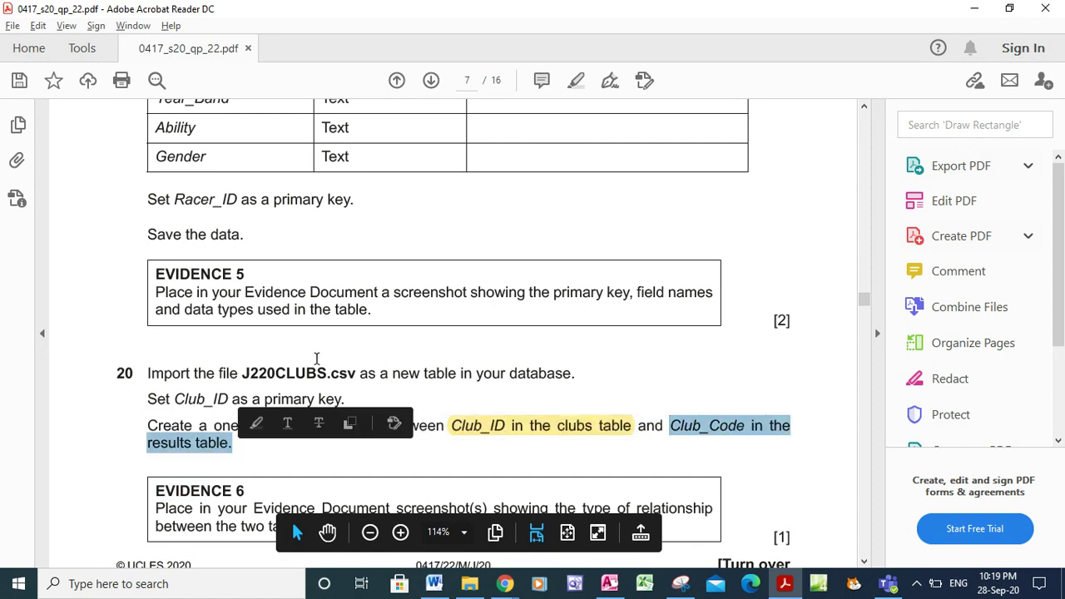
click(256, 423)
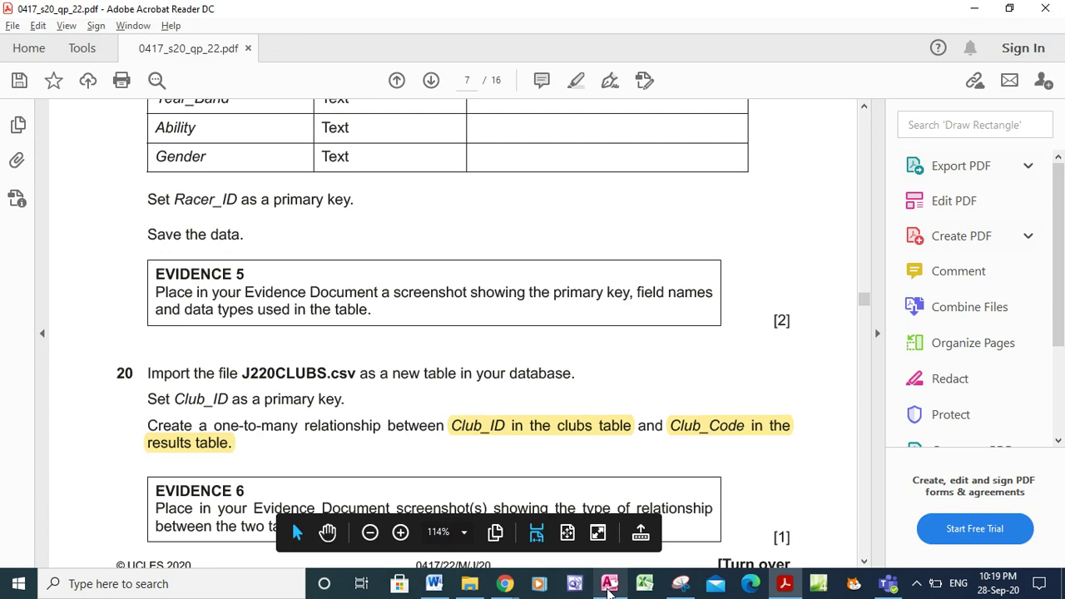
- In Access, open the Relationships window and add the J220CLUBS and J220RESULTS tables to it
click(612, 586)
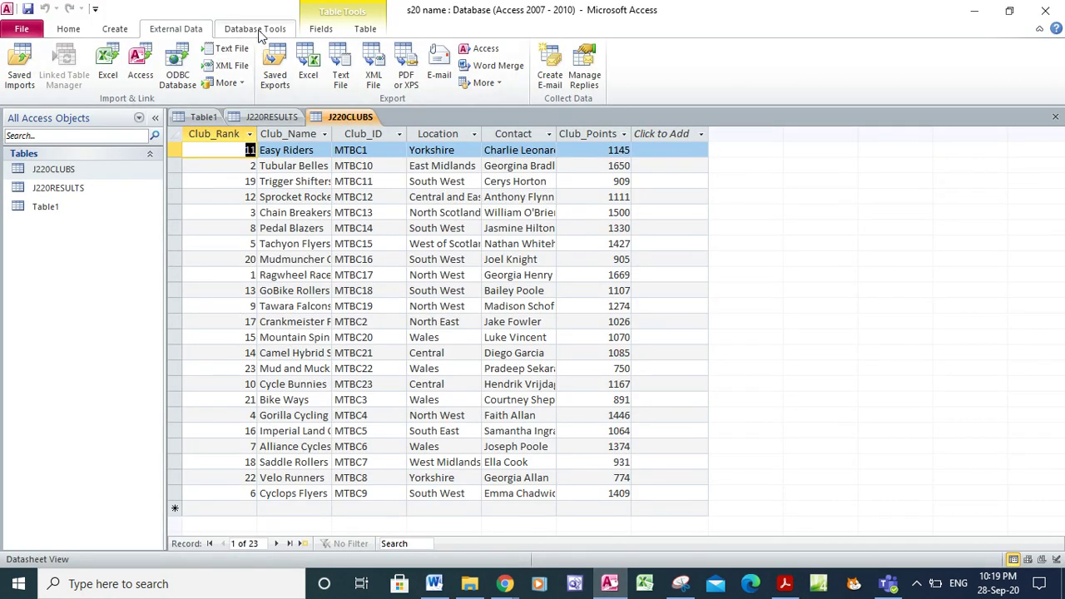
click(258, 30)
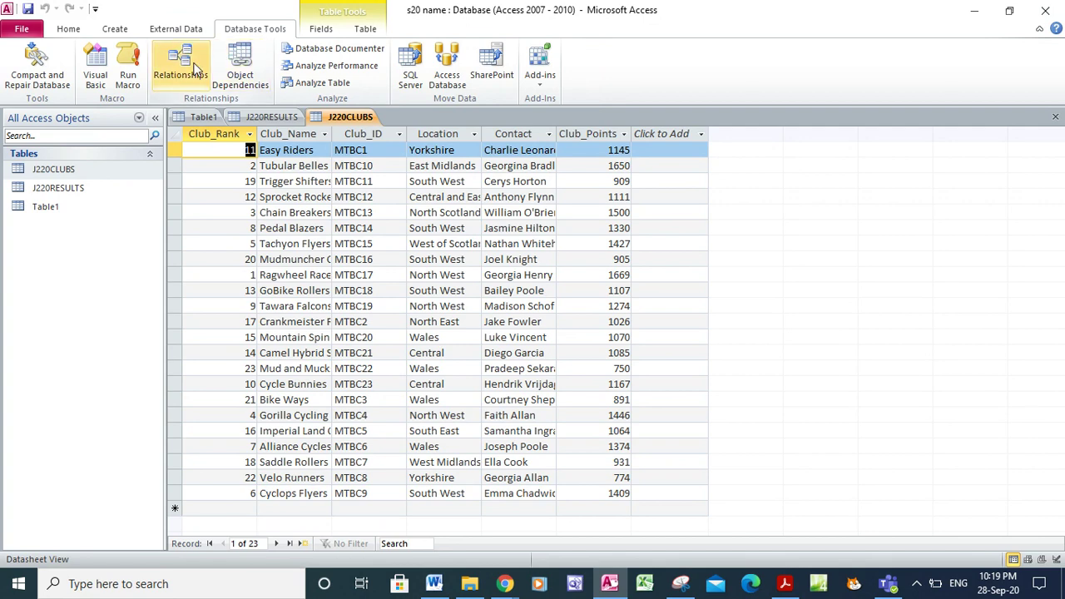
click(178, 67)
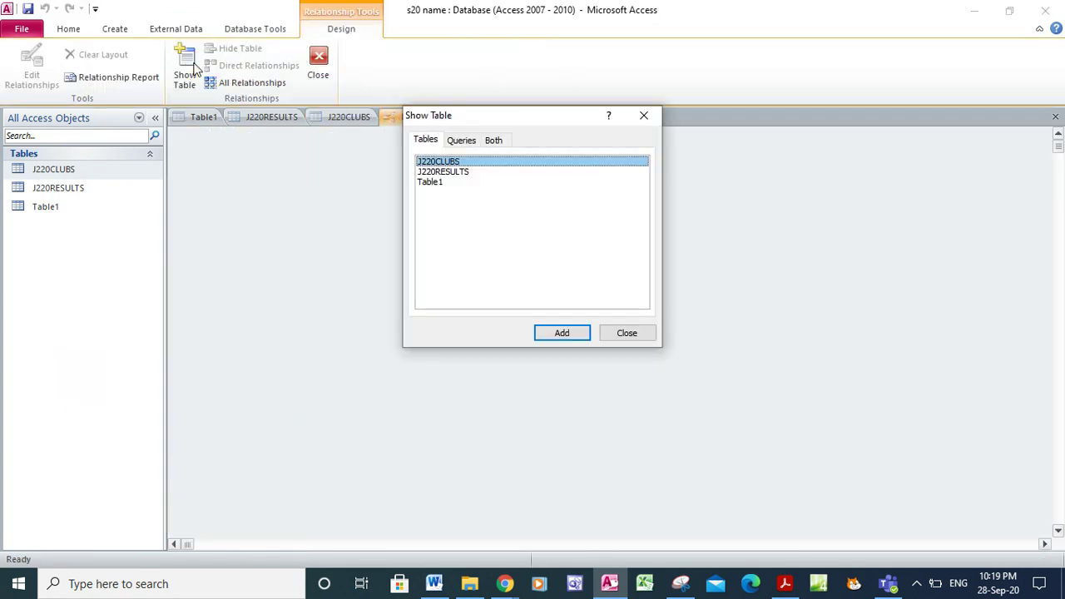
click(785, 584)
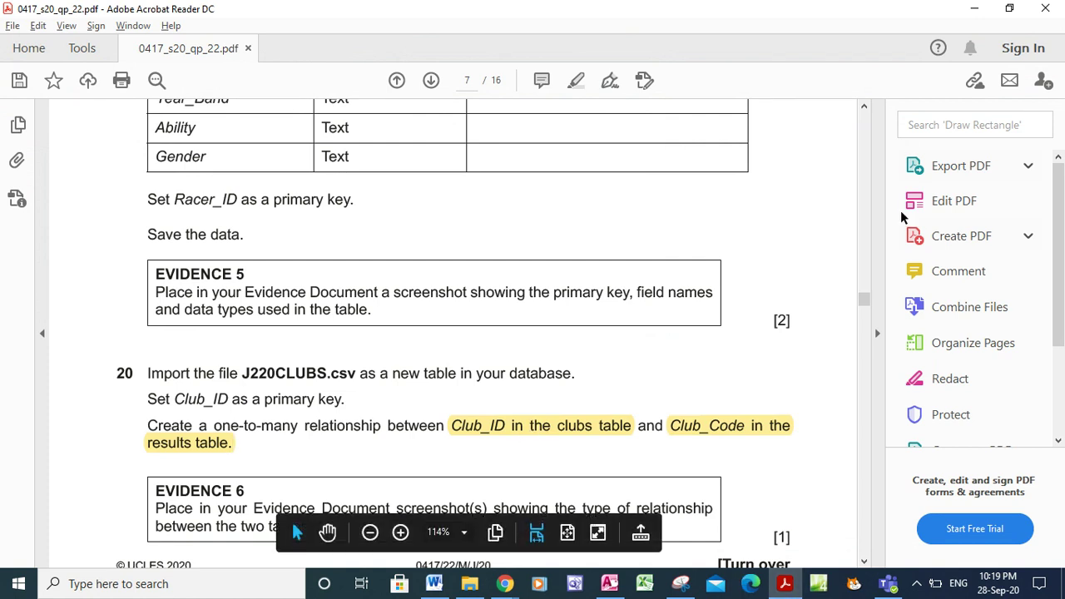
click(610, 583)
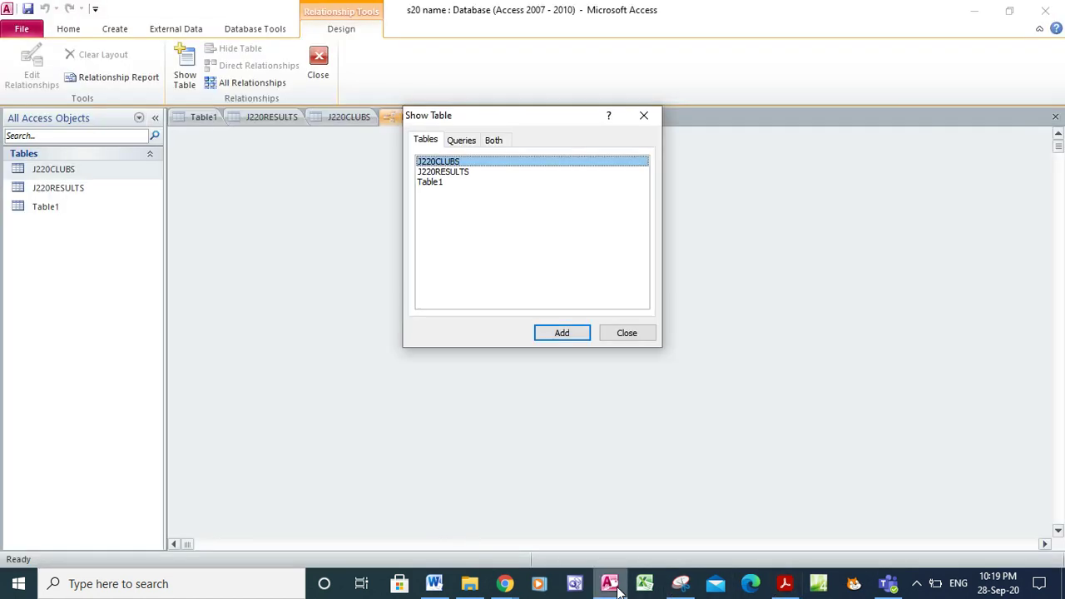
click(555, 337)
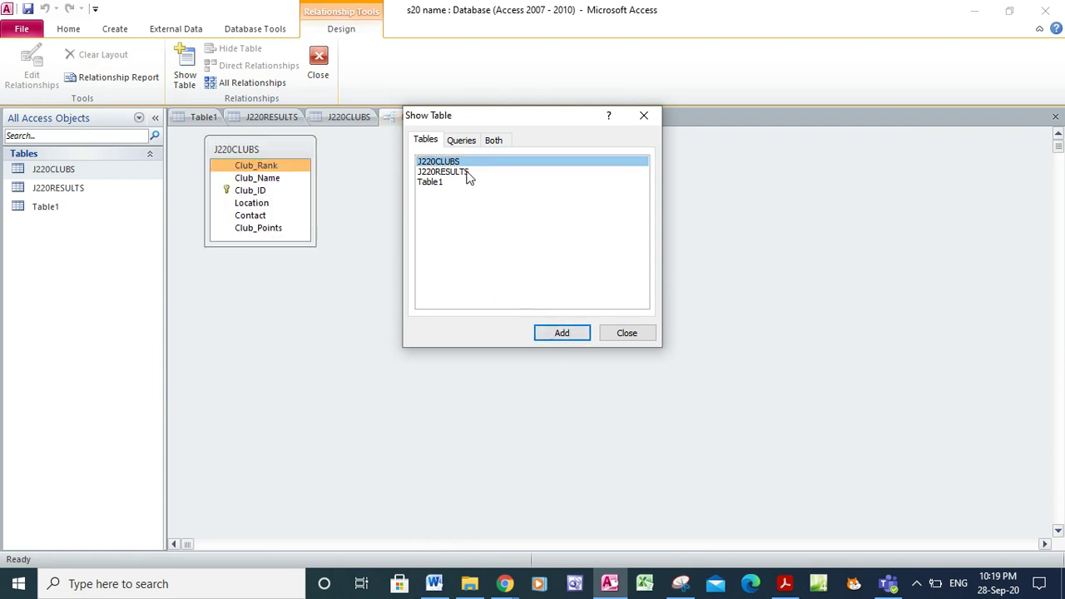
click(468, 174)
click(569, 334)
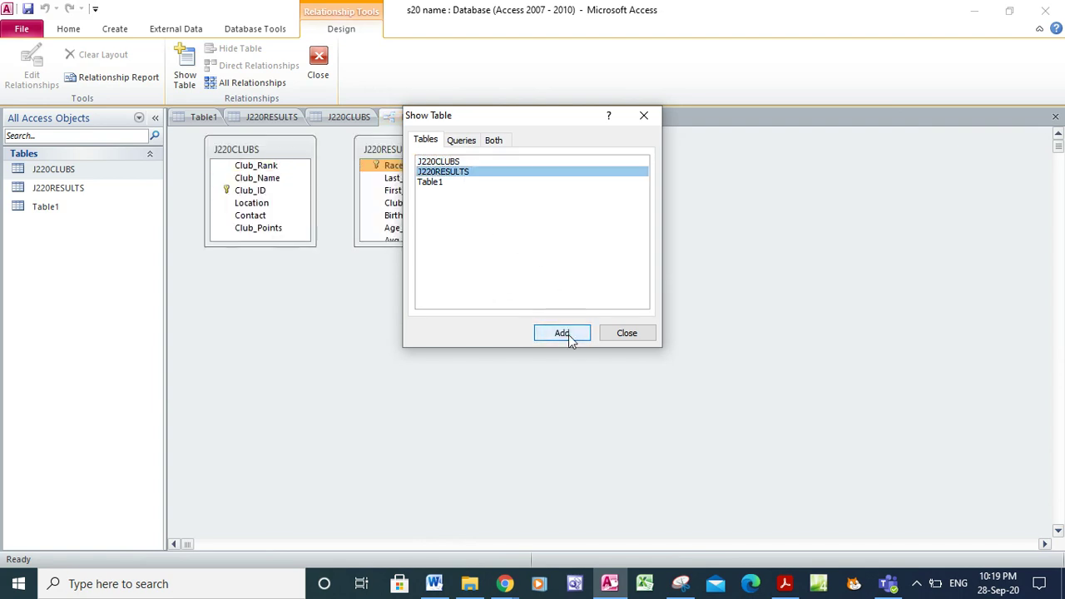
click(644, 115)
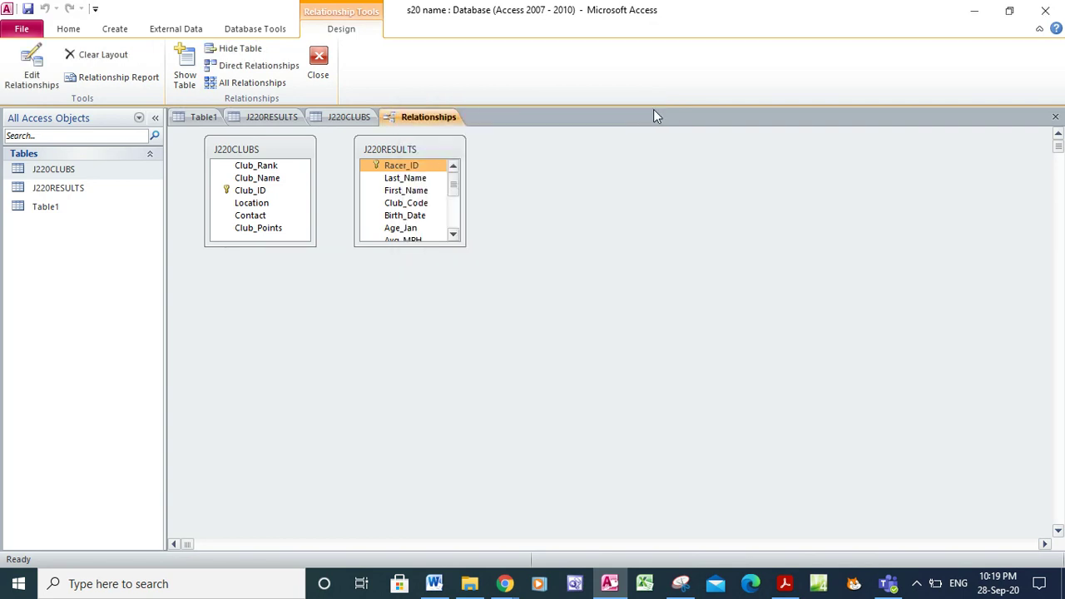
- Enlarge the J220RESULTS field list and create a one-to-many relationship from Club_ID in J220CLUBS to Club_Code in J220RESULTS
drag(456, 246, 491, 360)
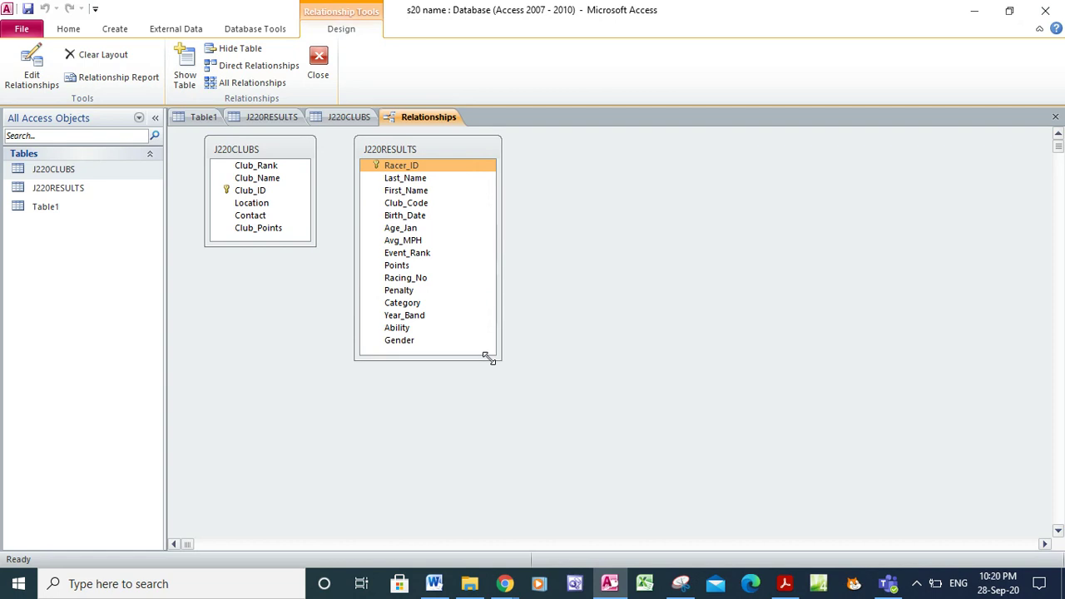
click(785, 585)
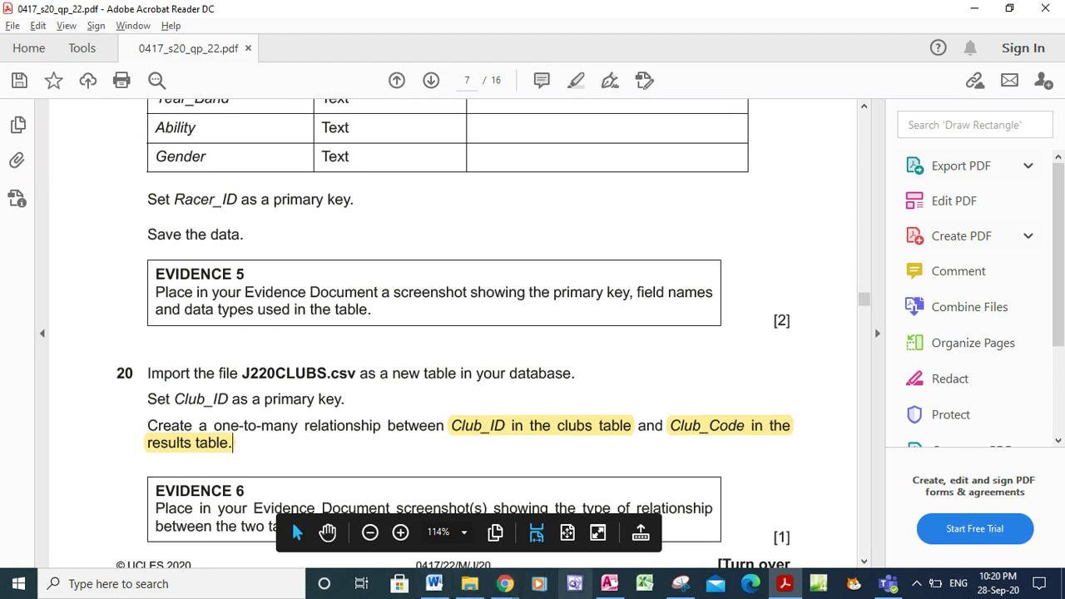
click(610, 583)
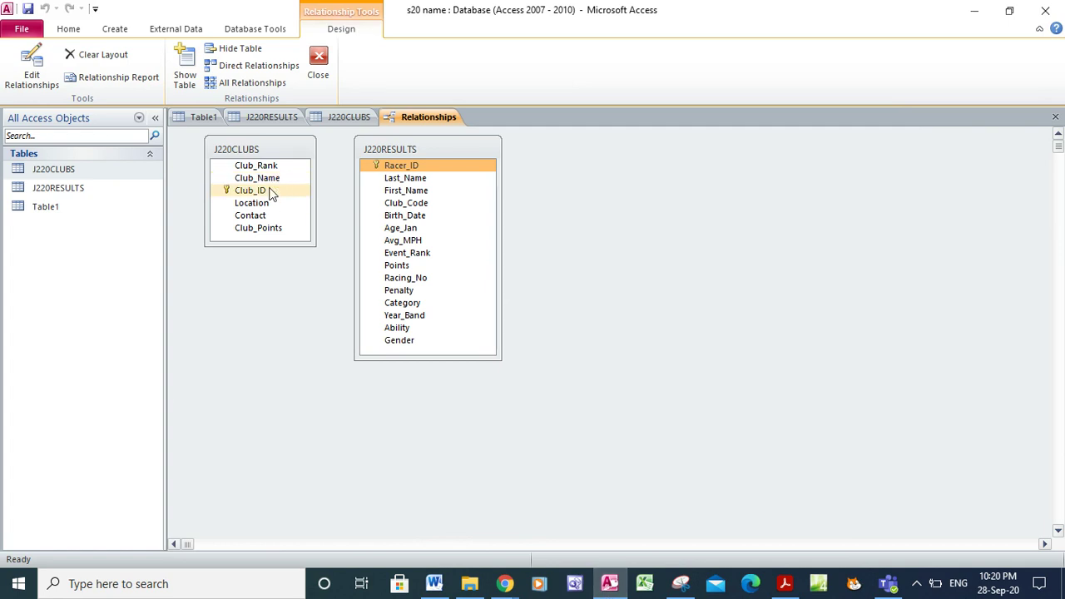
drag(292, 194, 390, 203)
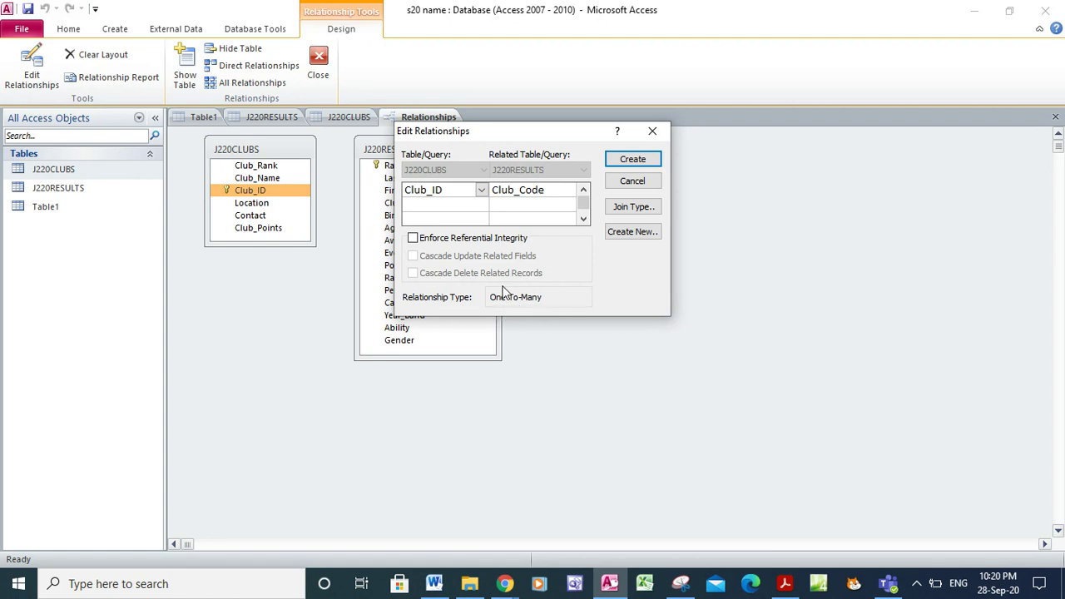
click(624, 159)
mouse_move(454, 147)
mouse_down()
mouse_move(485, 144)
mouse_move(463, 148)
mouse_up()
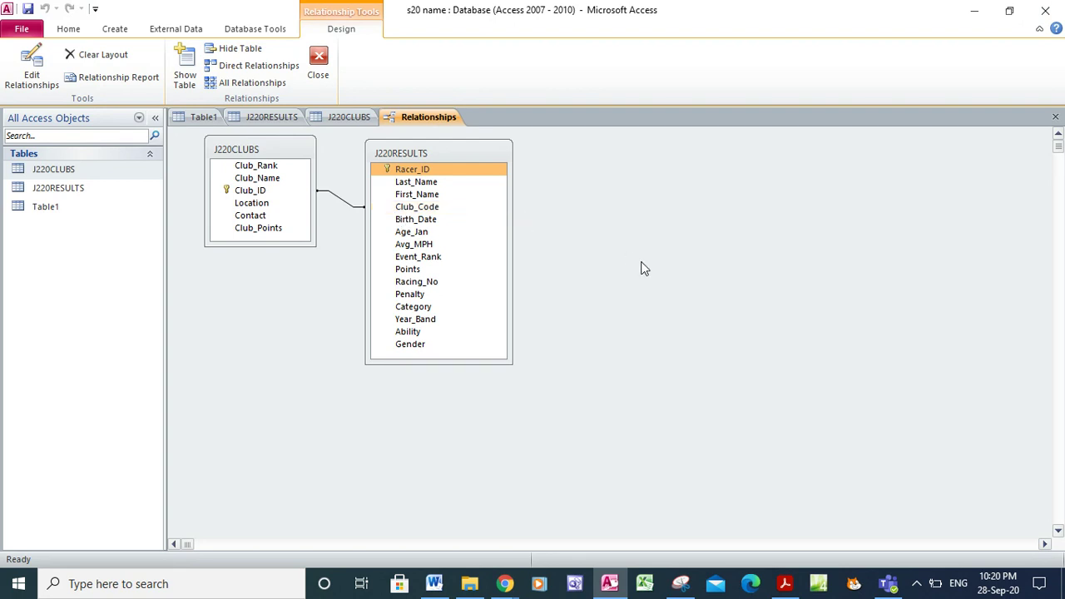
- Check the Evidence 6 requirement in the question paper PDF, then reopen the relationship's settings and place the dialog clear of both tables
click(785, 583)
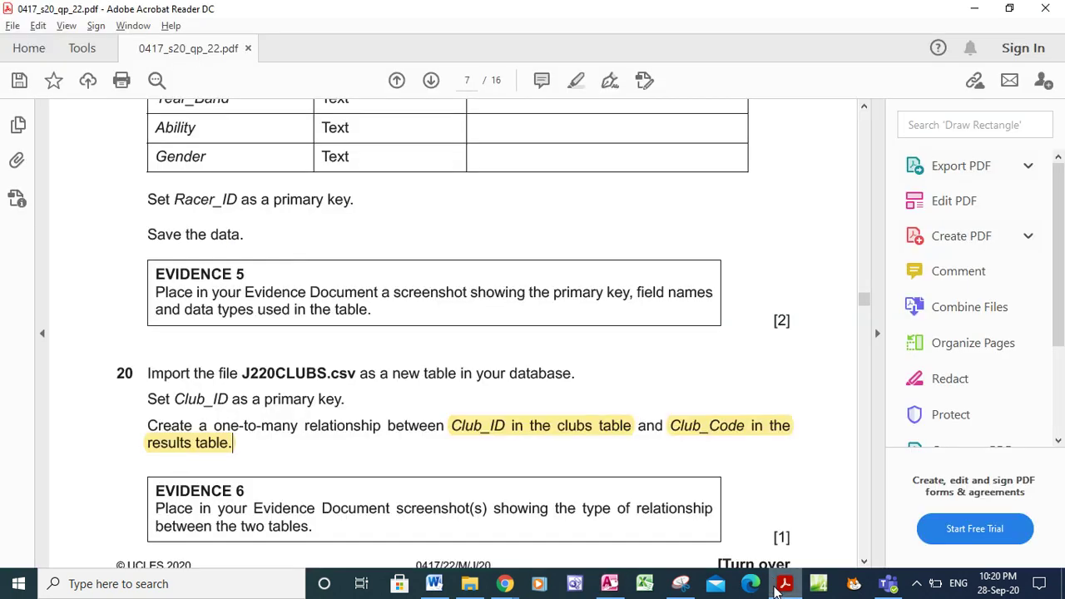
click(865, 562)
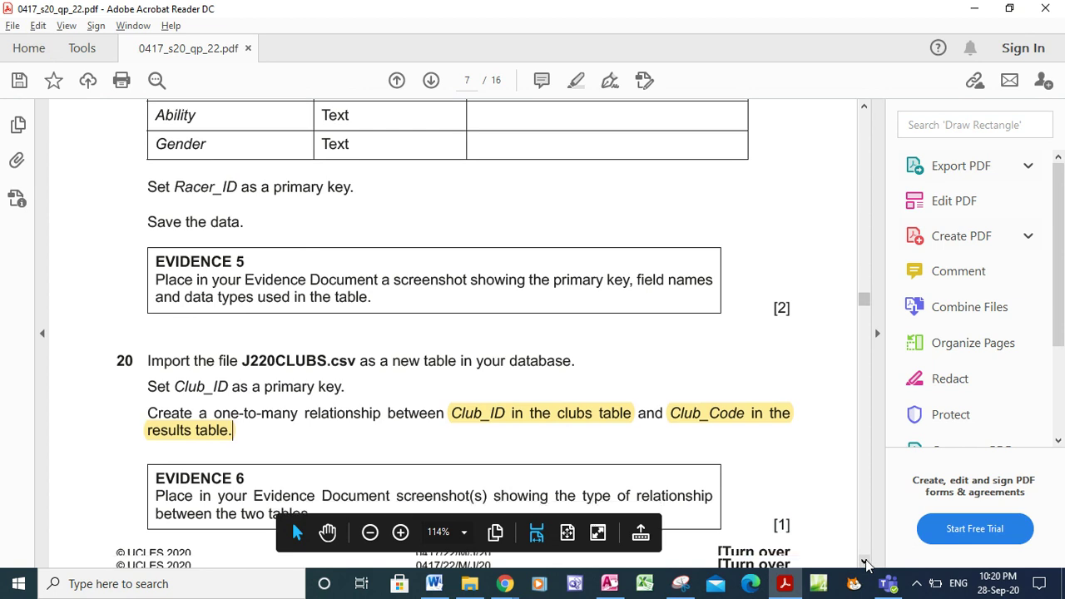
click(865, 563)
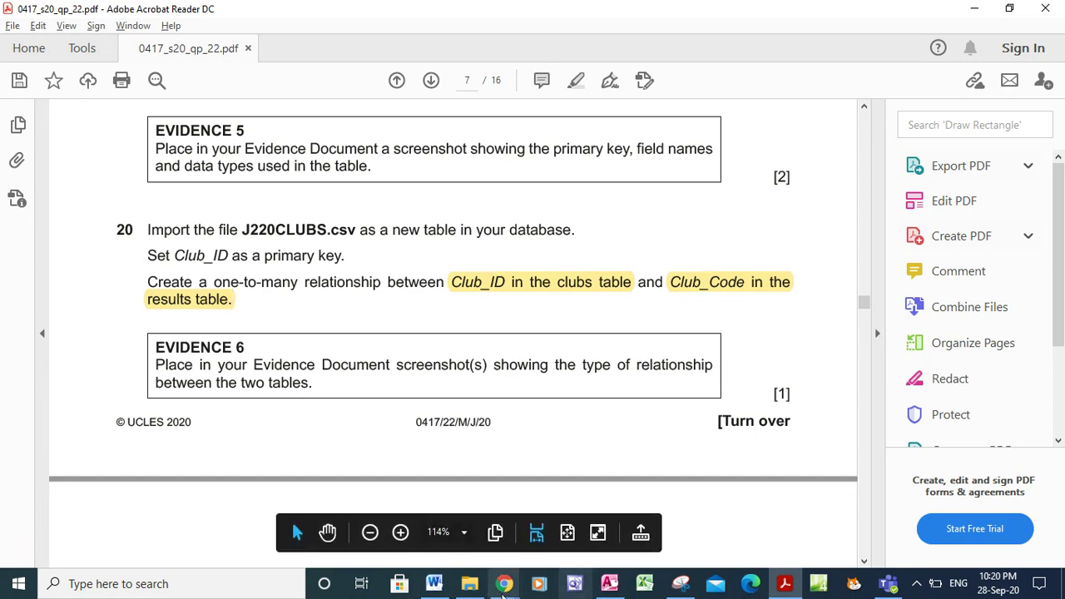
click(613, 586)
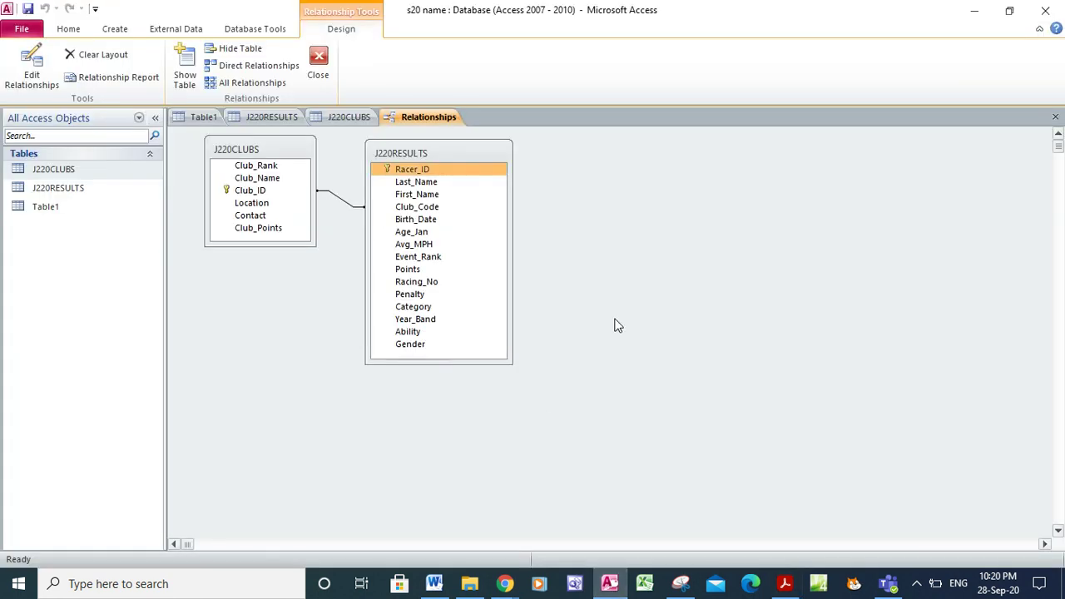
double_click(345, 206)
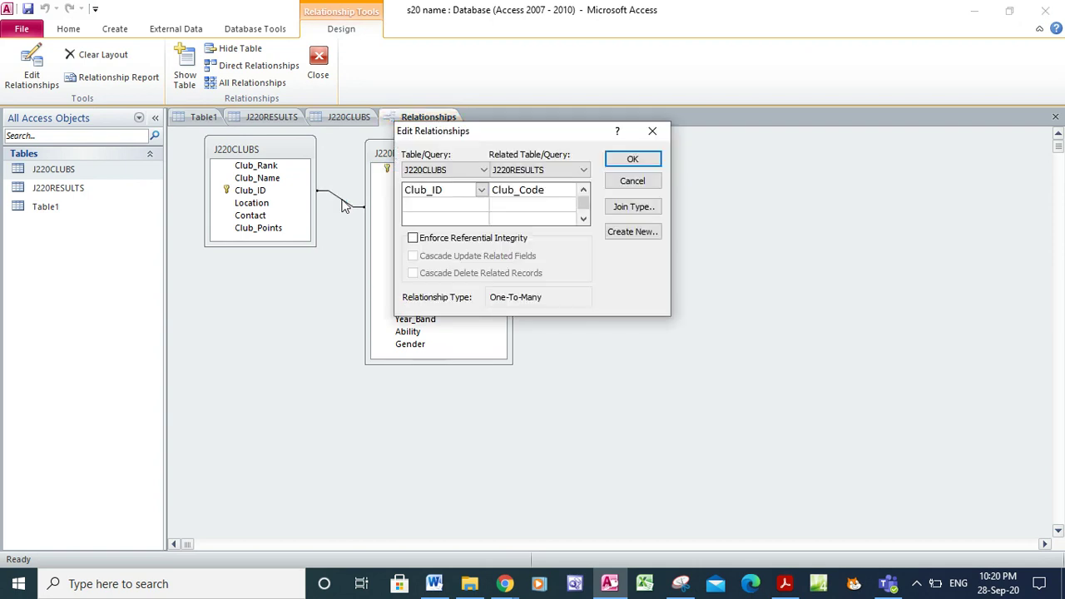
drag(529, 136, 666, 155)
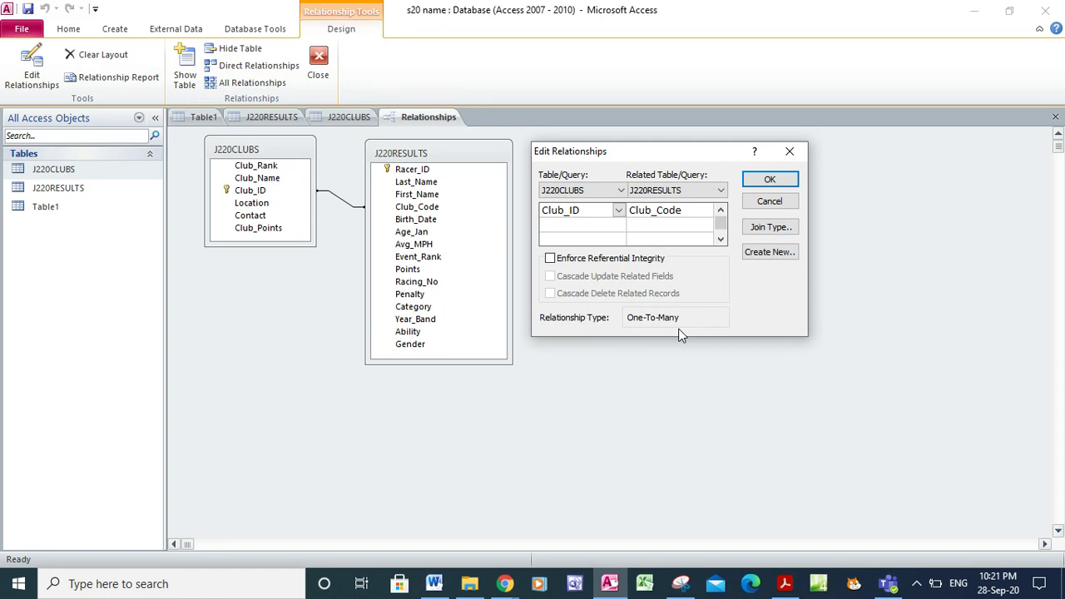
- Capture the related tables and Edit Relationships dialog with Snipping Tool and paste the snip under EVIDENCE 6 in the J220EVIDENCE Word document
click(681, 583)
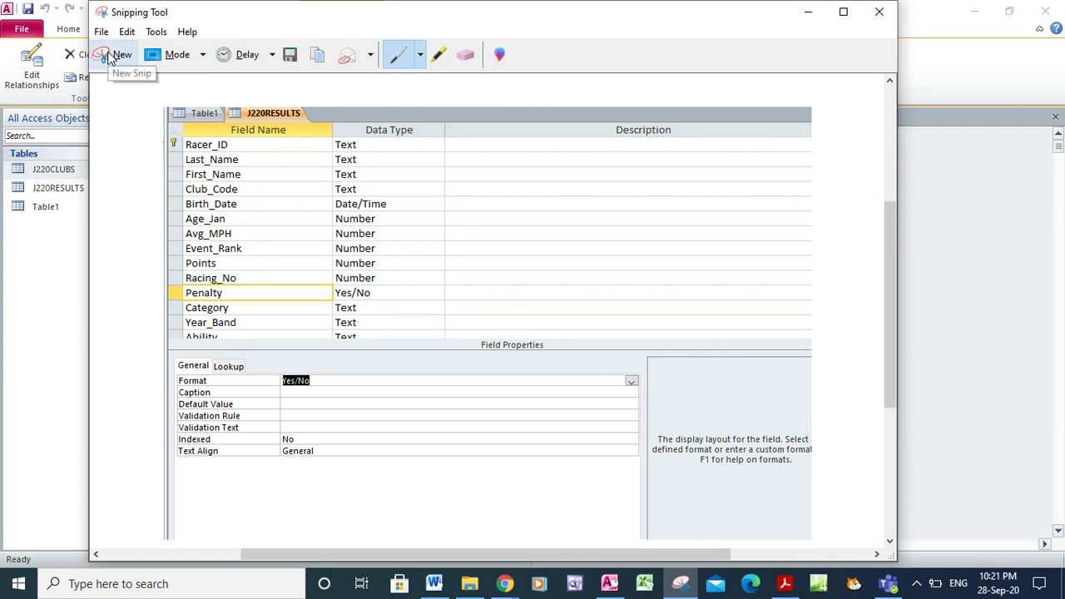
click(113, 55)
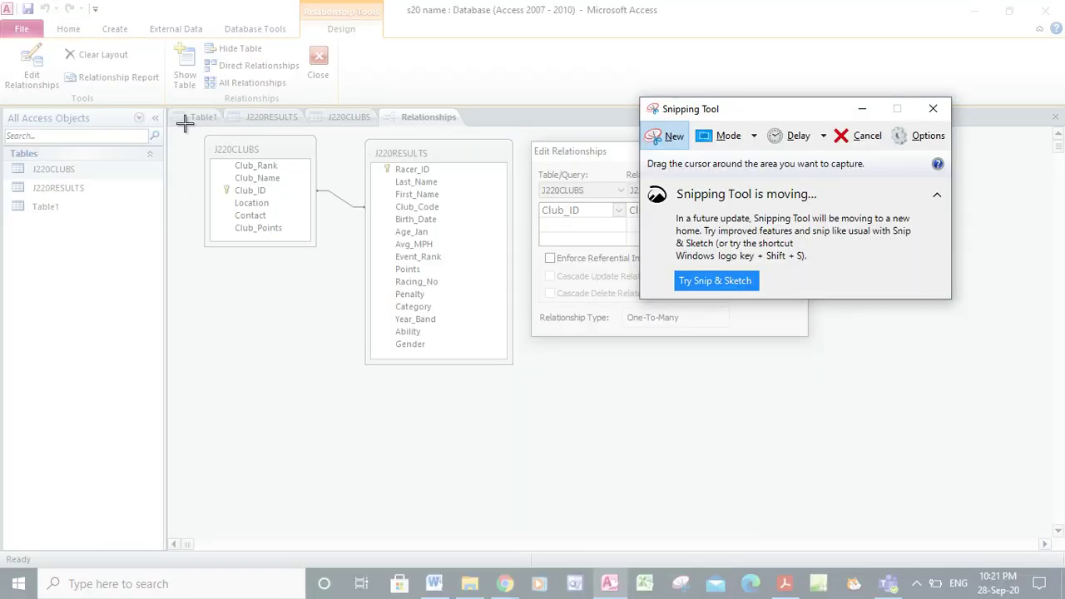
drag(184, 100, 860, 427)
right_click(466, 274)
click(495, 309)
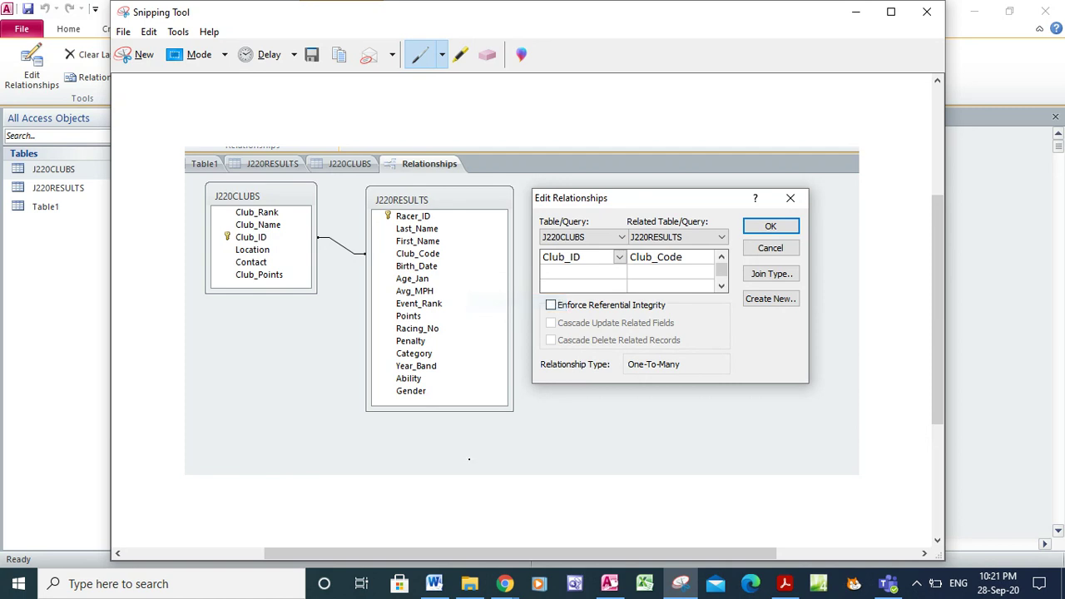
click(435, 585)
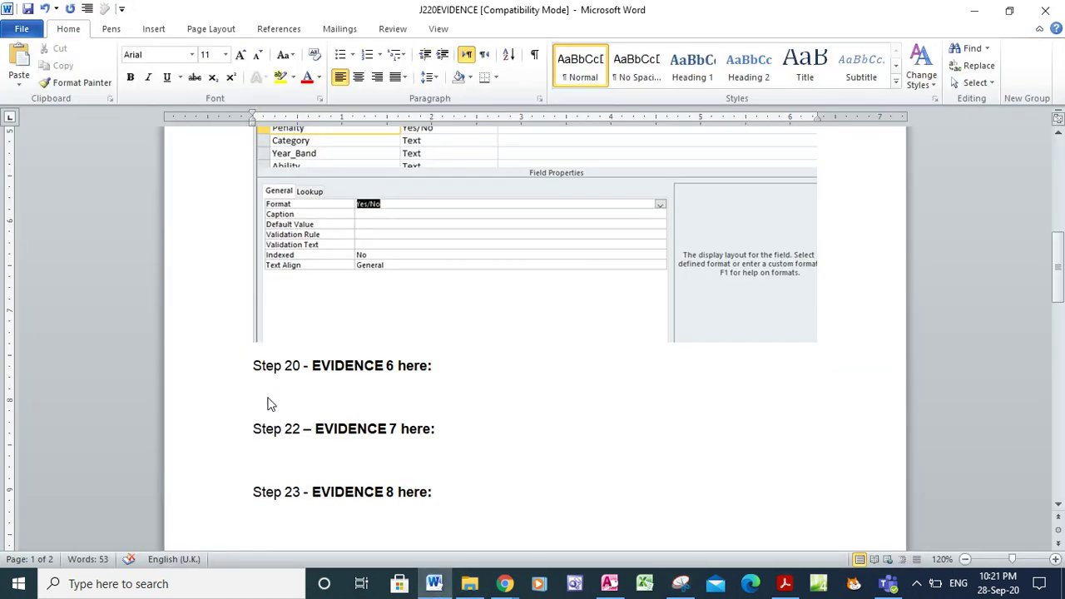
key(ctrl+v)
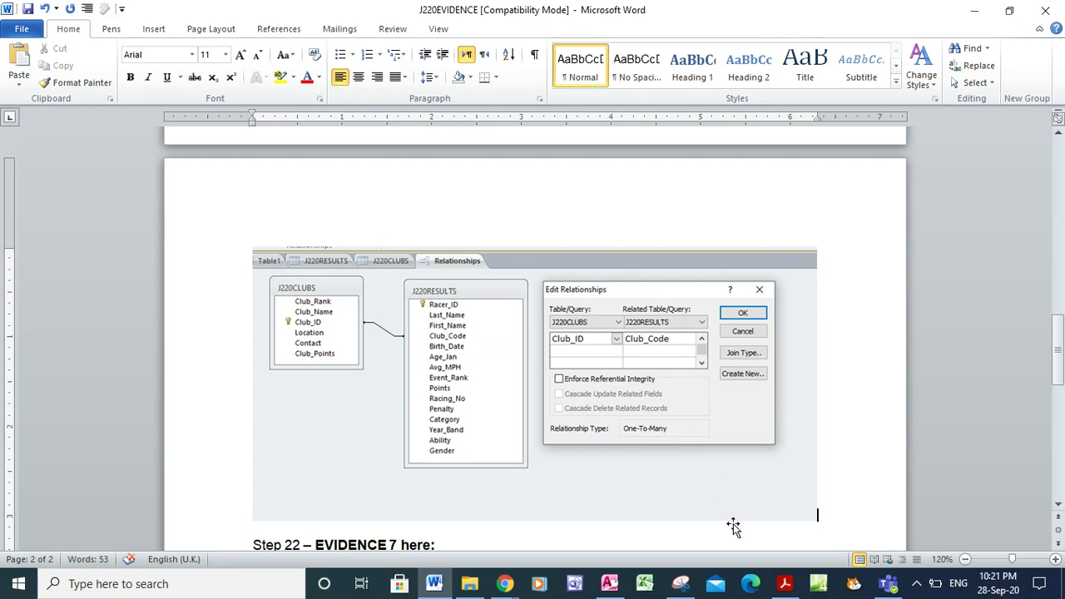
- Read task 21 in the question paper PDF, then accept the relationship settings in Access and close the Relationships window, saving its layout
click(782, 585)
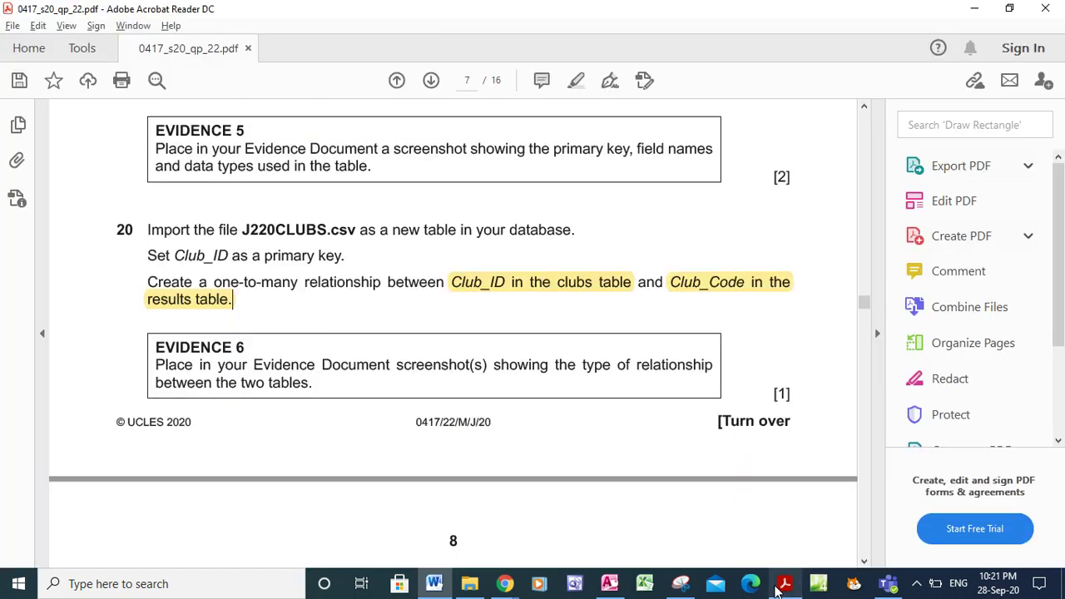
scroll(865, 573, down, 5)
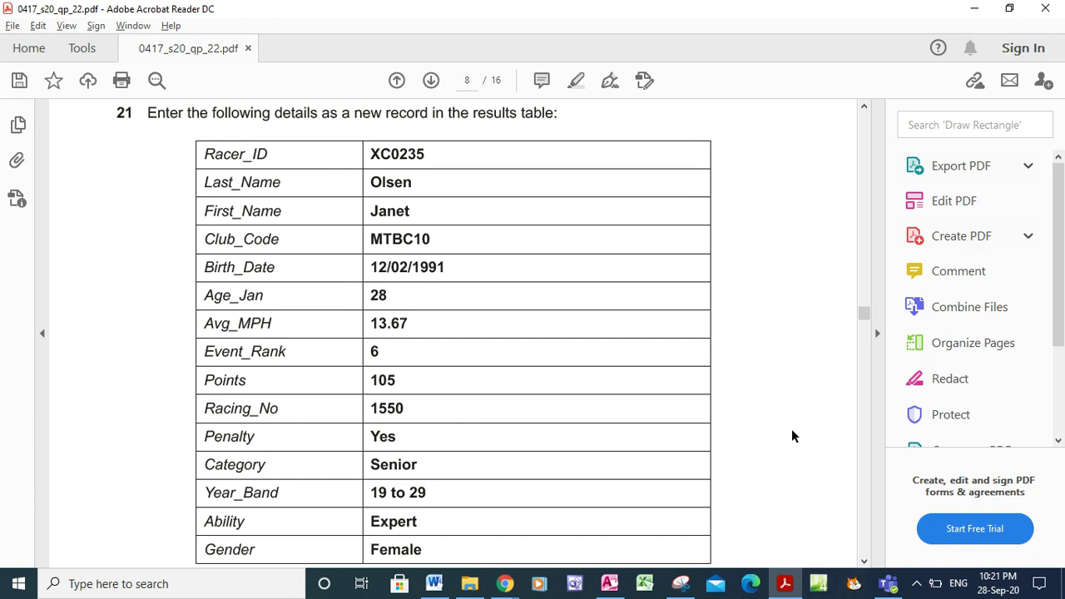
click(609, 585)
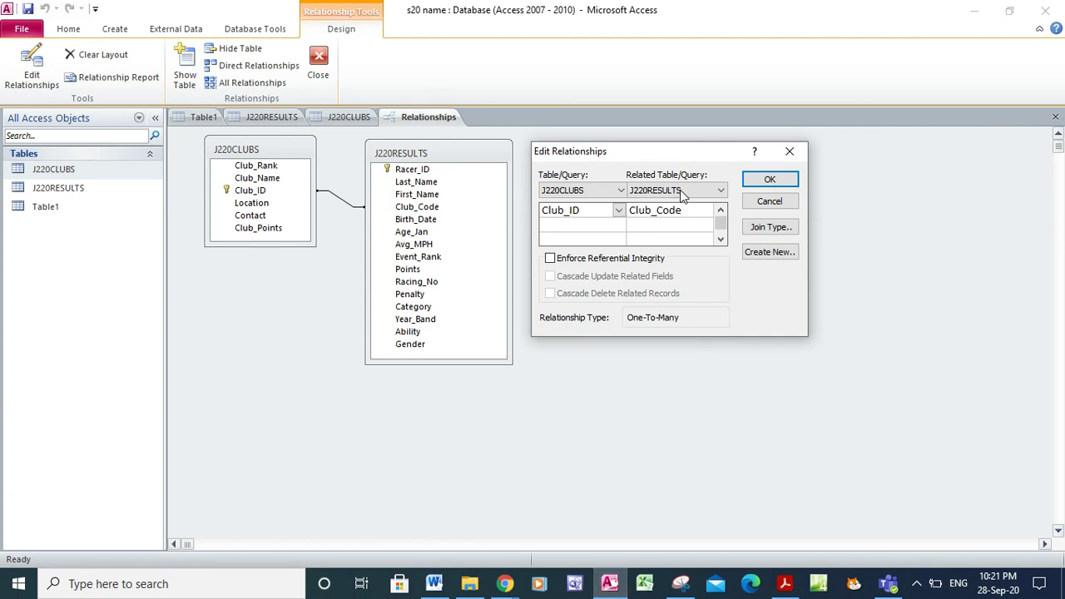
click(766, 183)
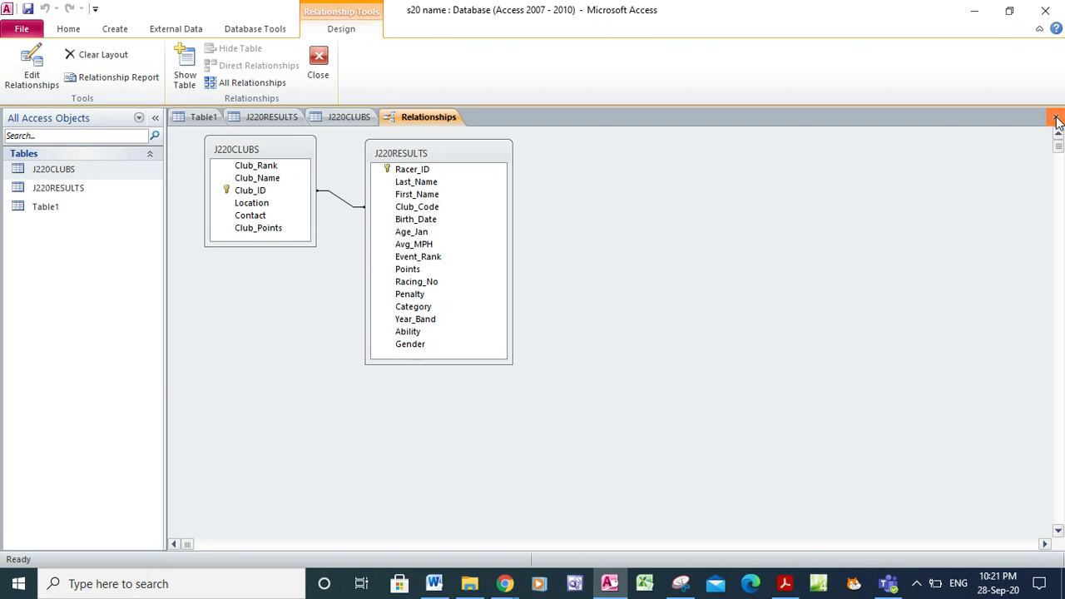
click(317, 60)
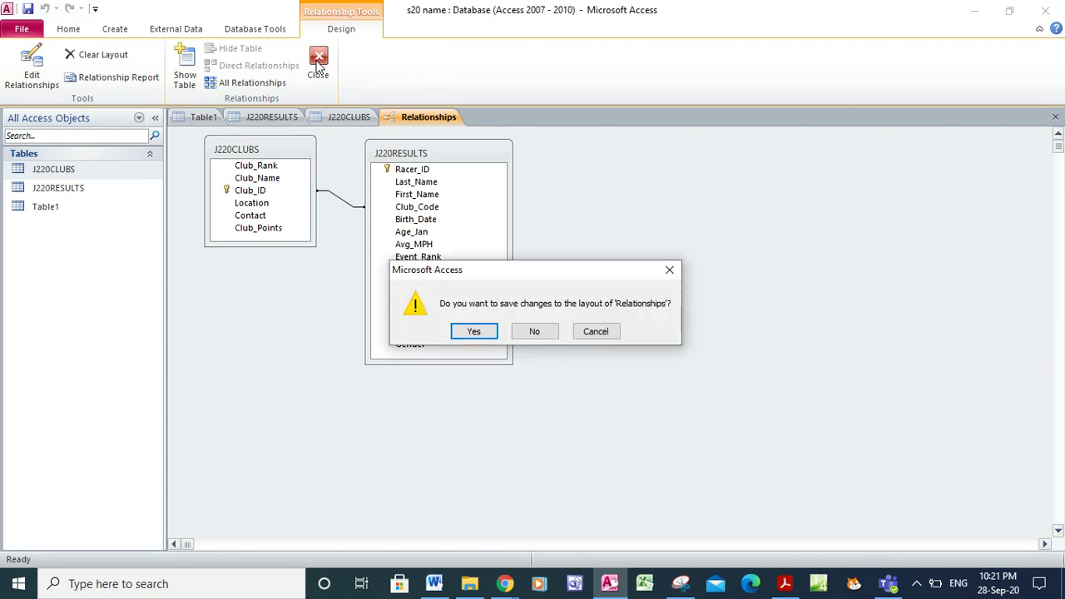
click(468, 332)
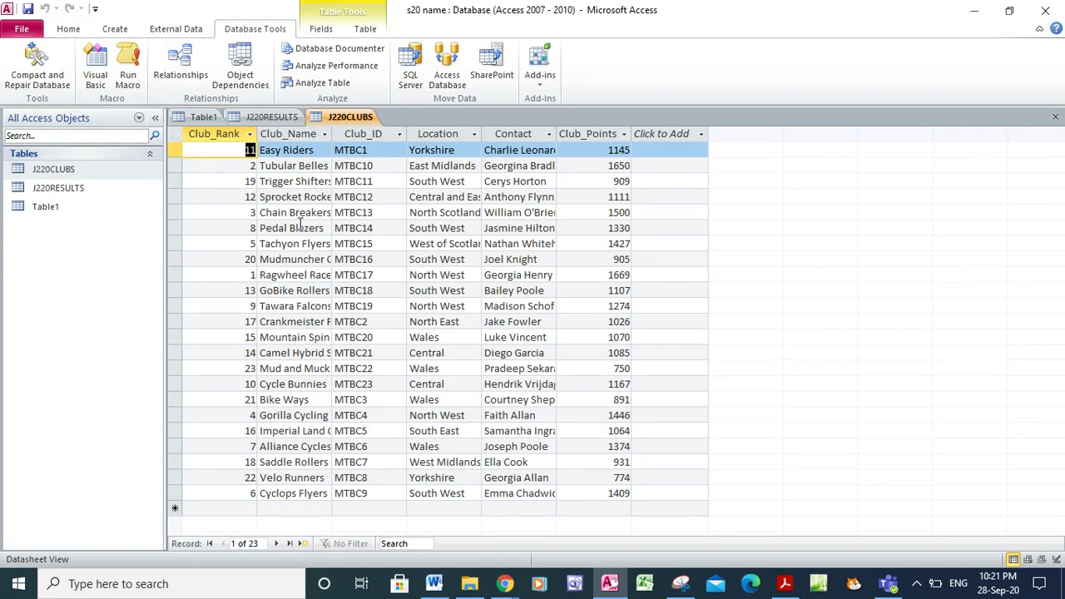
- Start a new record in the J220RESULTS table and fill its Racer_ID with the value copied from task 21 of the PDF
double_click(47, 187)
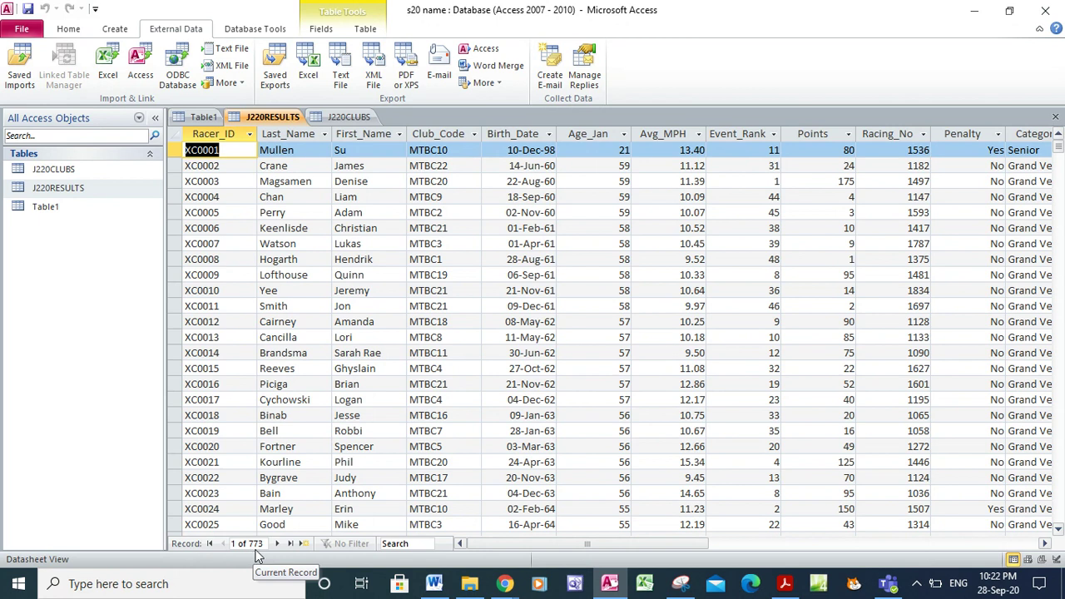
click(302, 544)
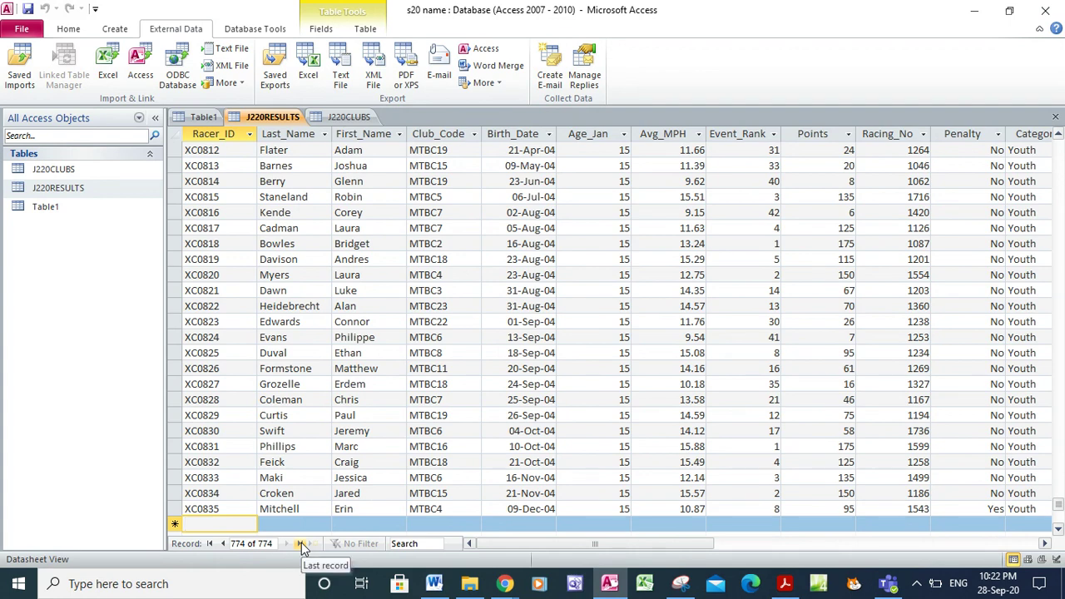
click(786, 584)
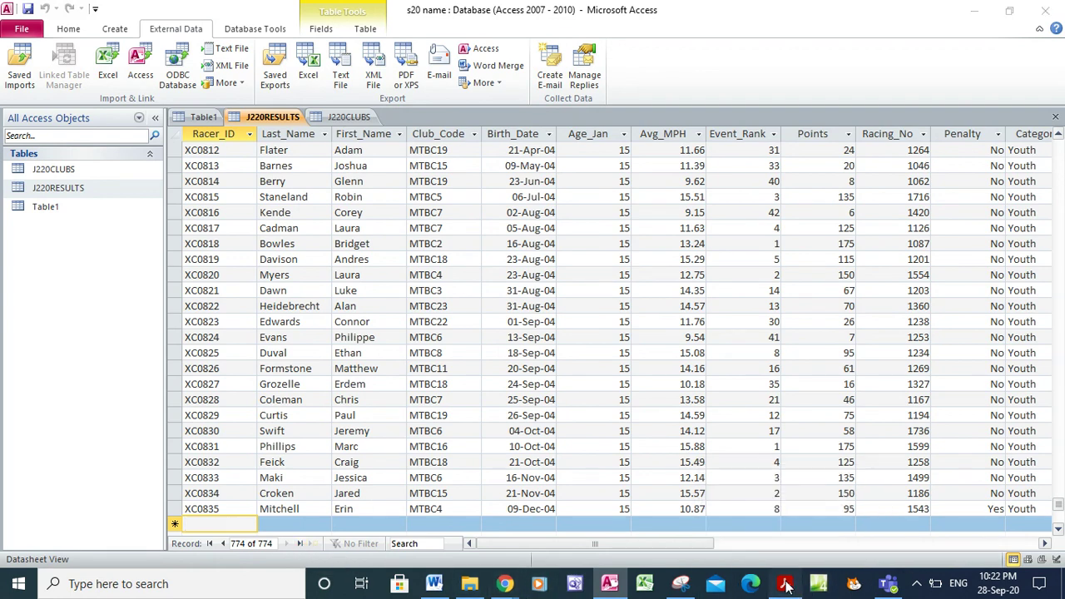
drag(372, 155, 429, 156)
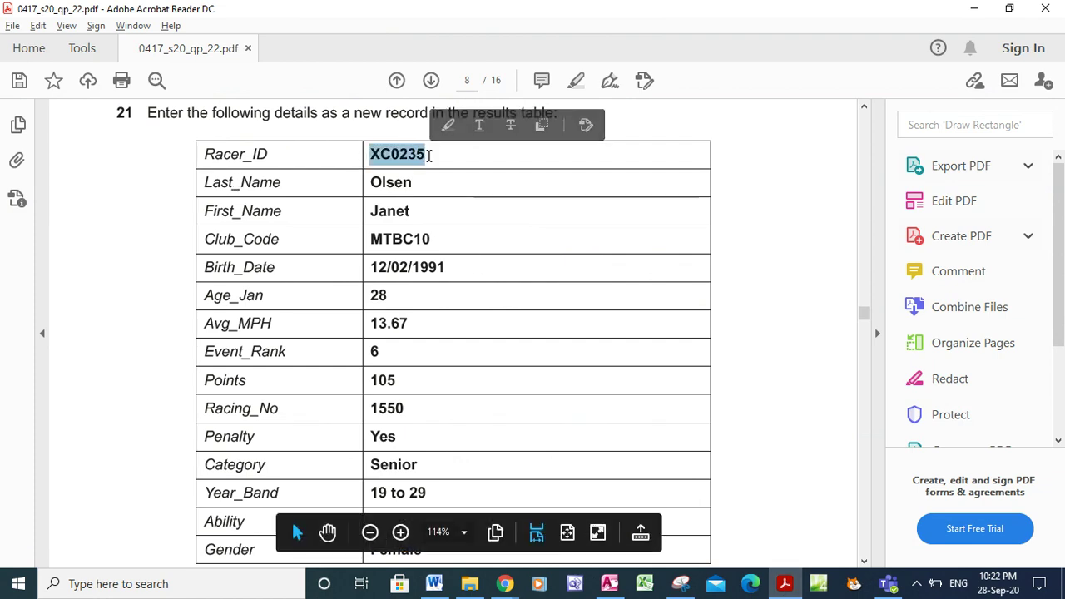
key(alt+Tab)
key(ctrl+v)
key(Tab)
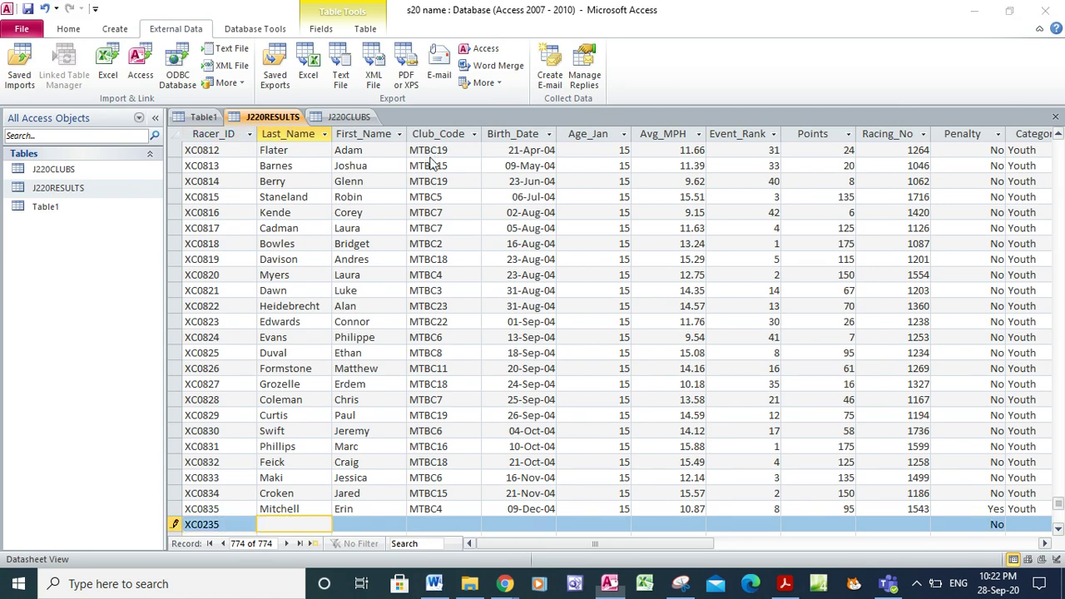
- Fill the new J220RESULTS record's Last_Name and First_Name with the values copied from task 21 of the question paper PDF
key(alt+Tab)
drag(371, 182, 414, 183)
key(ctrl+c)
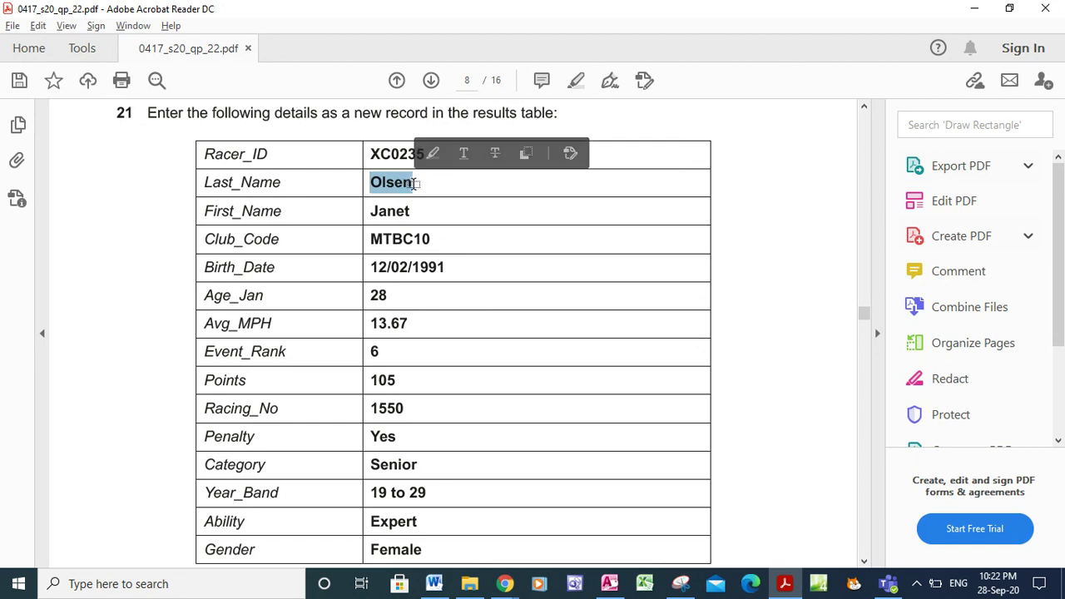
key(alt+Tab)
key(ctrl+v)
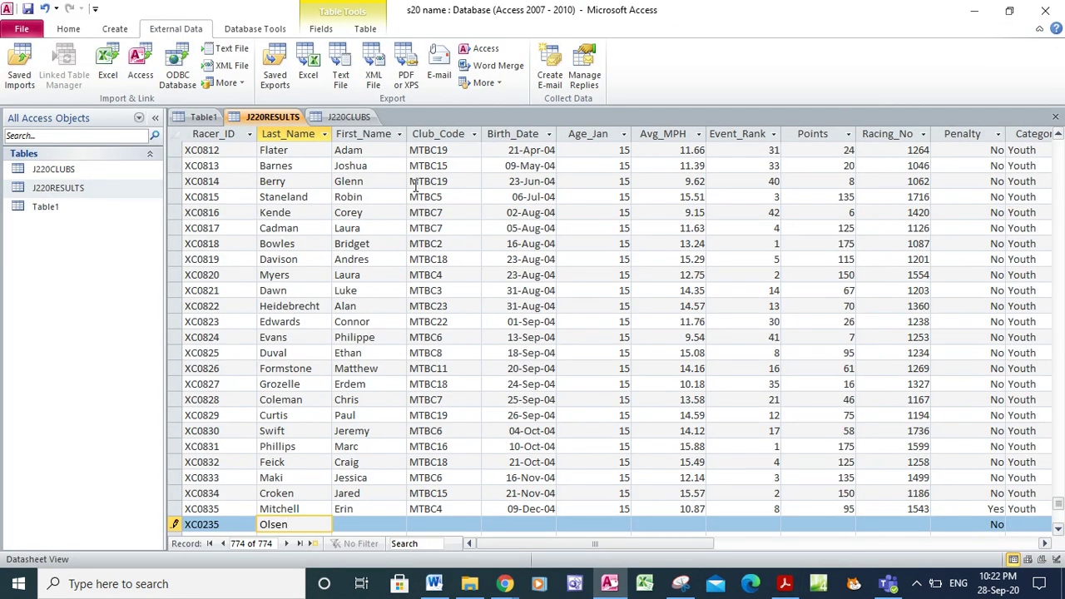
key(Tab)
key(alt+Tab)
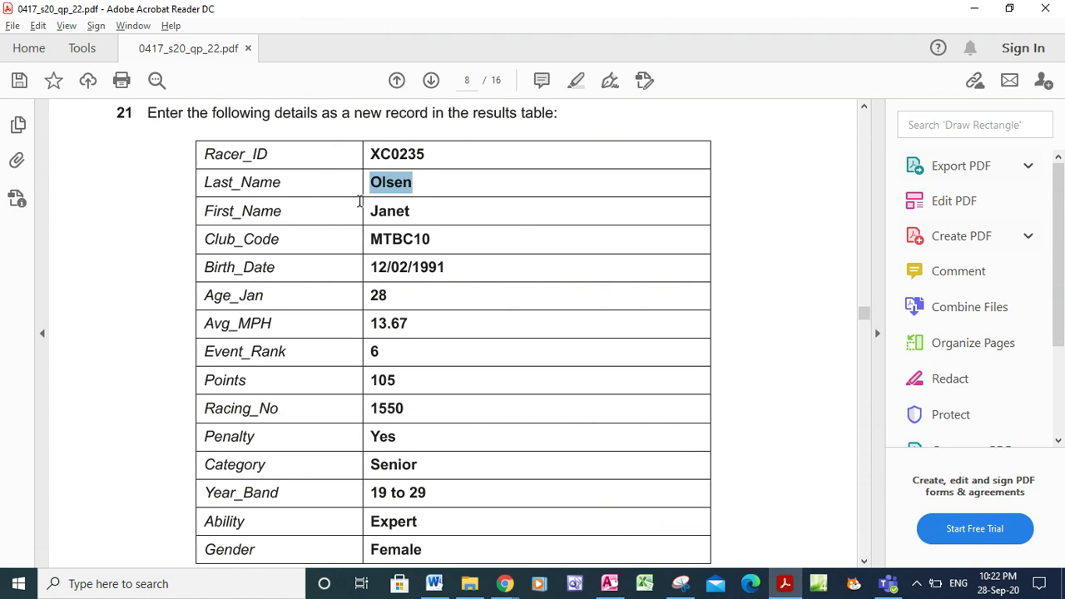
drag(372, 216, 421, 217)
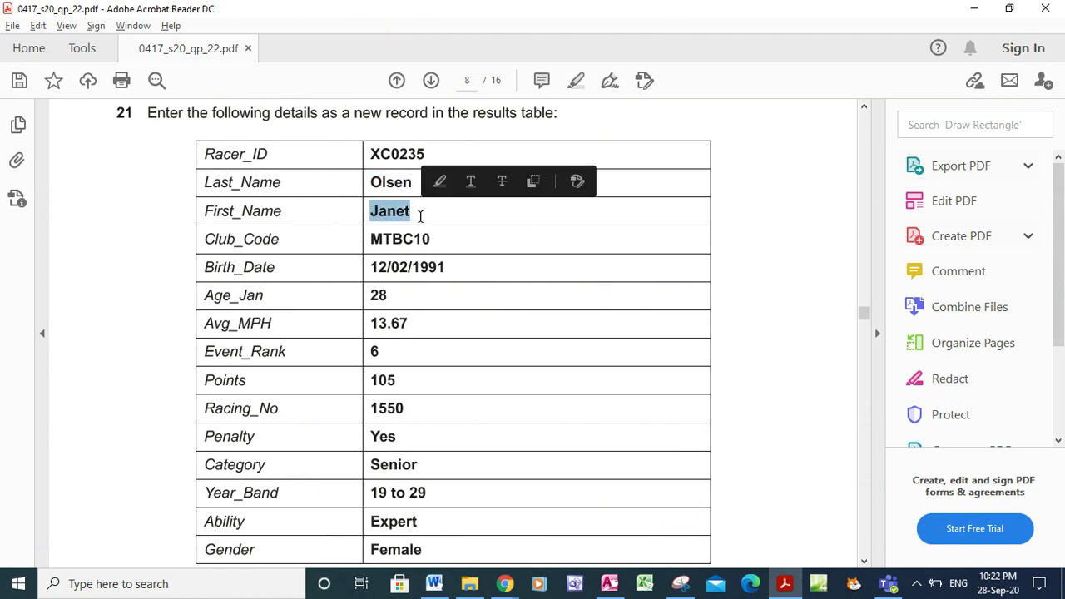
key(ctrl+c)
key(alt+Tab)
key(ctrl+v)
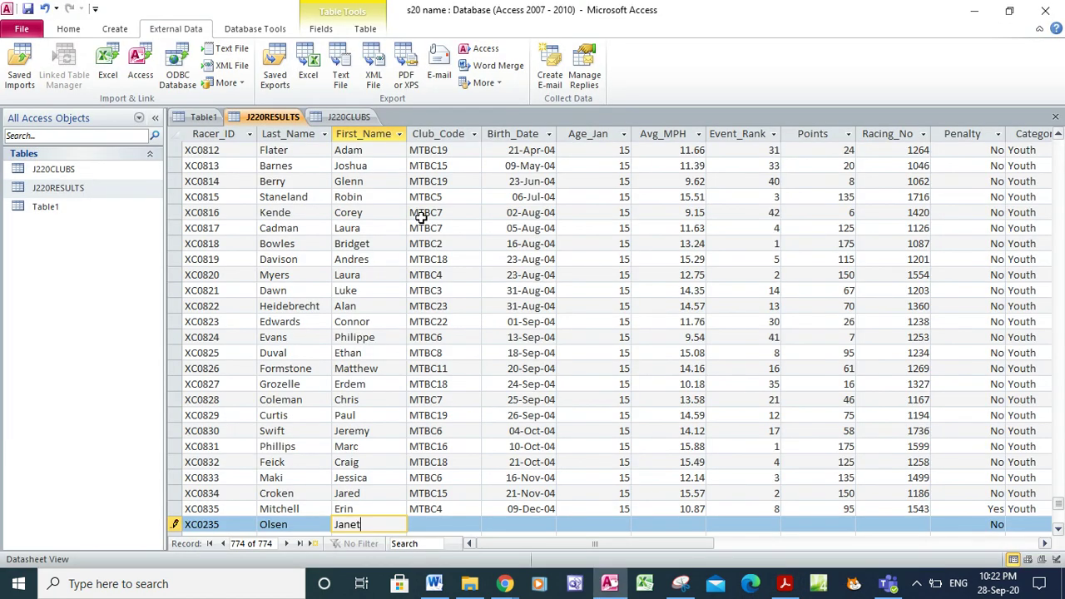
key(Tab)
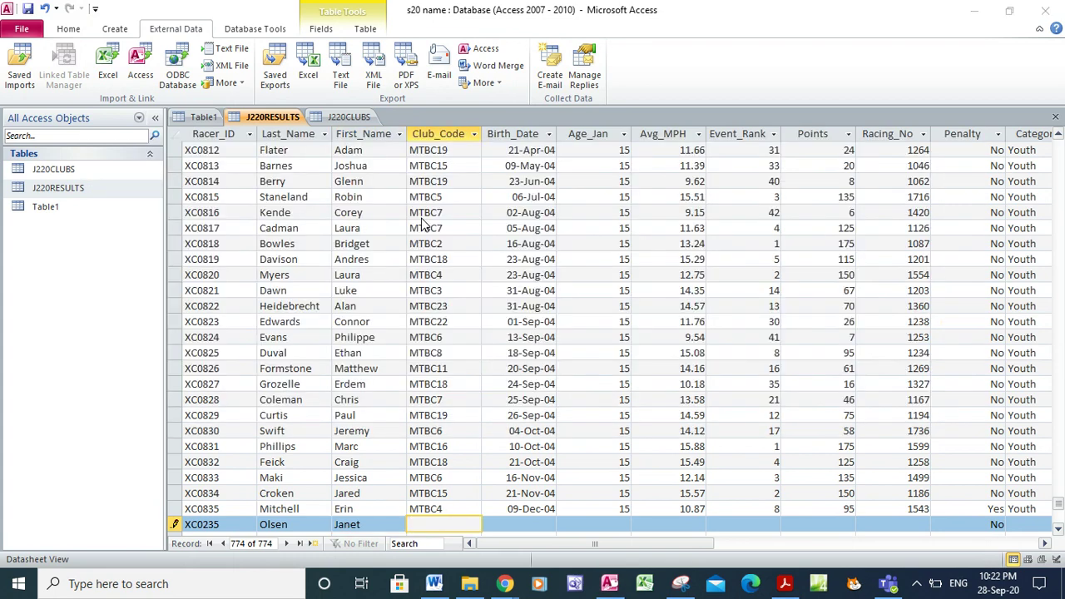
- Copy the Club_Code MTBC10 and the racer's Birth_Date from task 21 of the PDF into the new record
key(alt+Tab)
drag(371, 238, 433, 242)
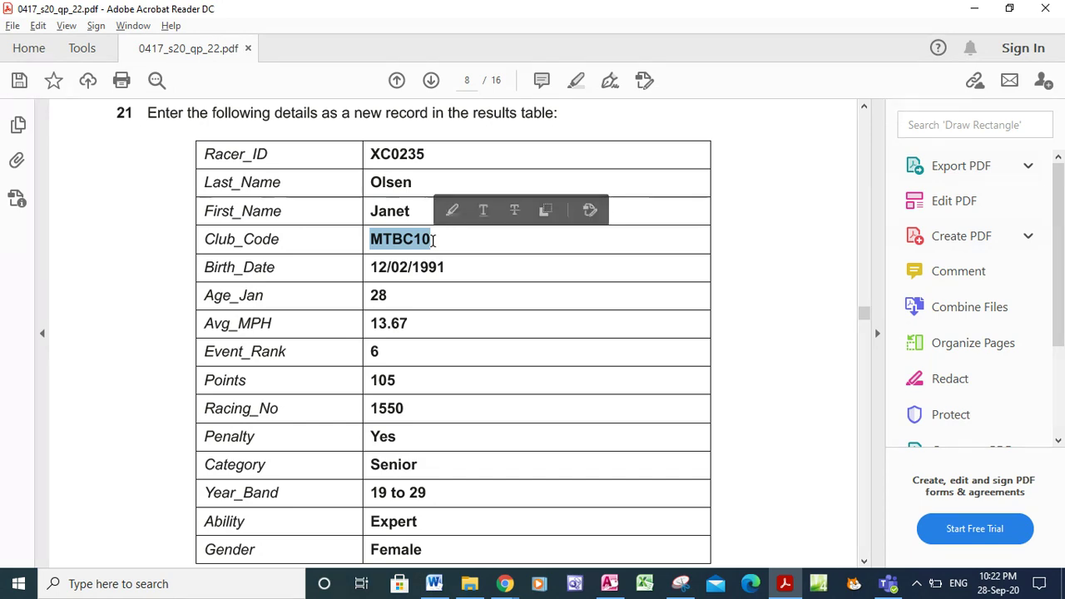
key(alt+Tab)
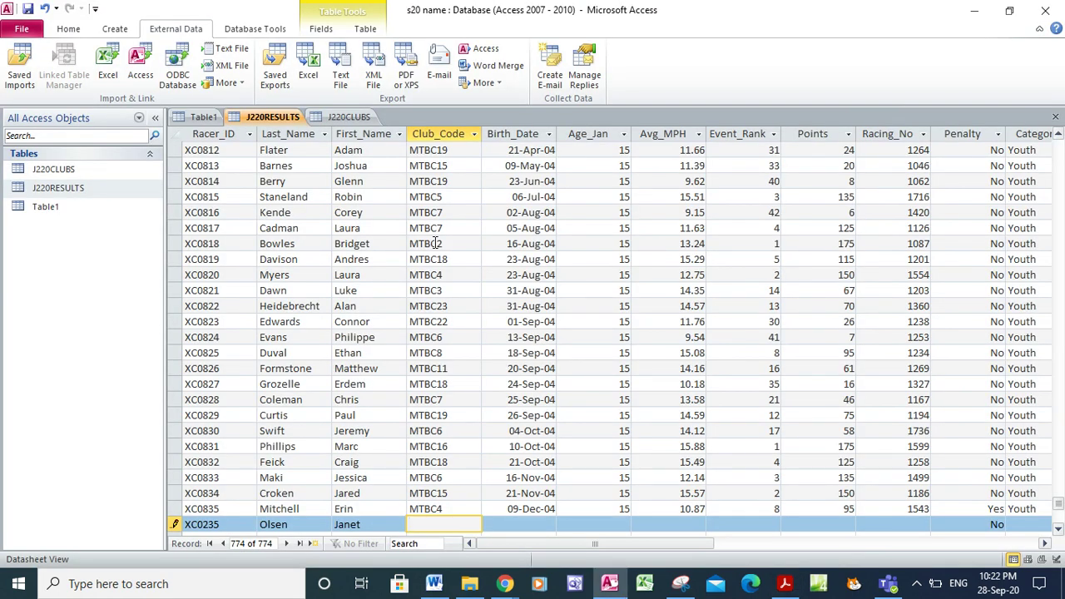
key(ctrl+v)
key(Tab)
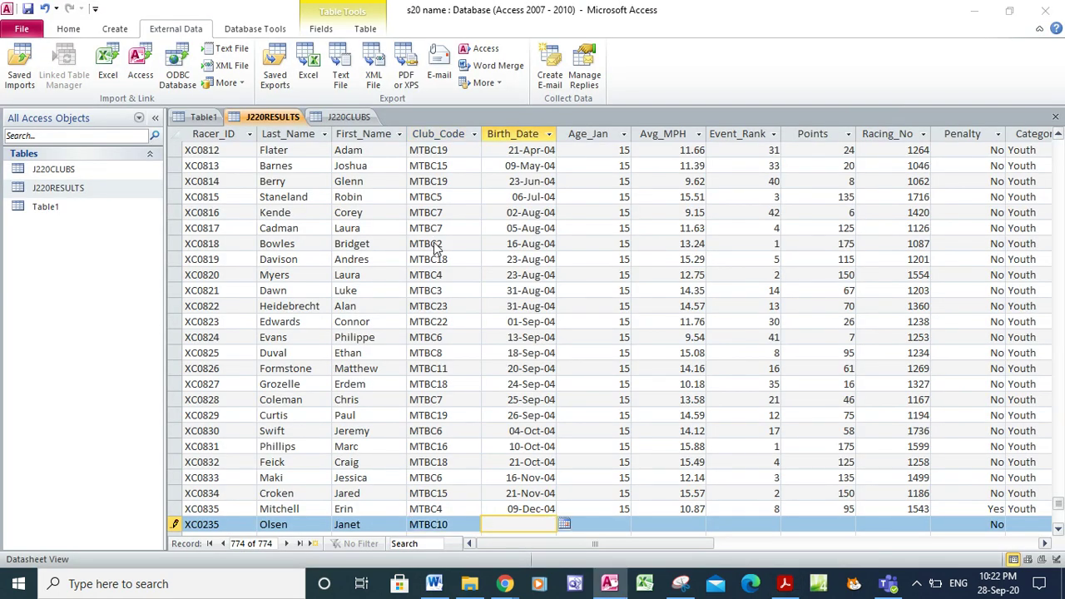
key(alt+Tab)
drag(375, 270, 446, 269)
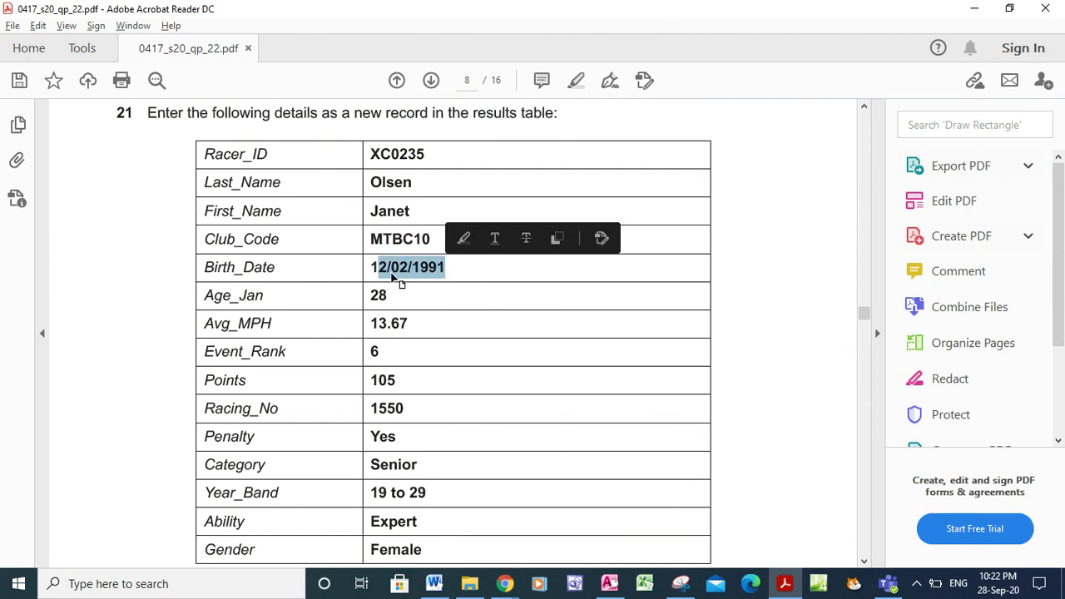
drag(366, 270, 447, 269)
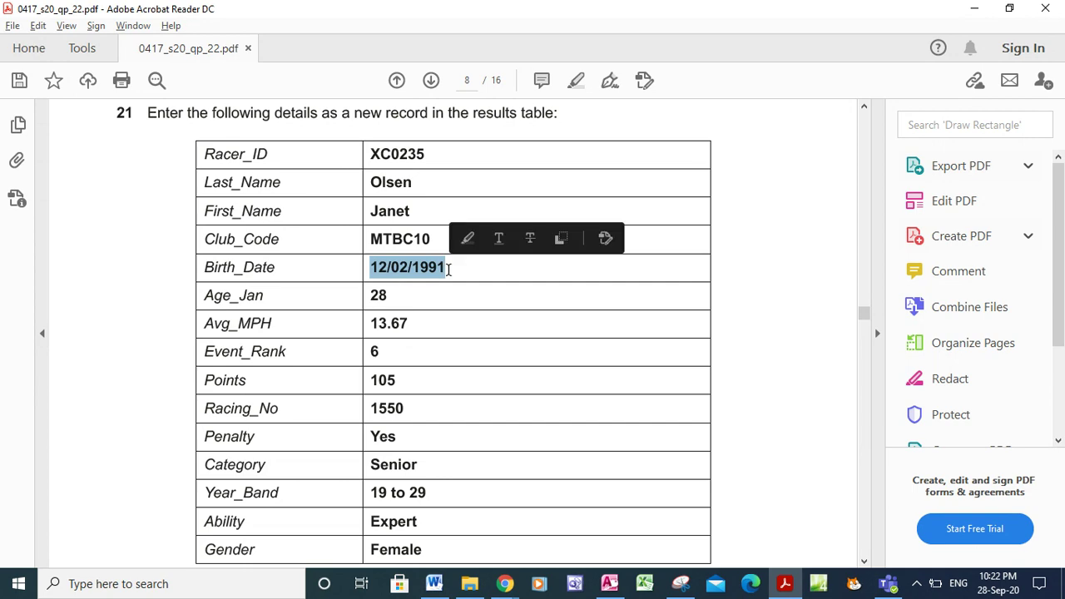
key(alt+Tab)
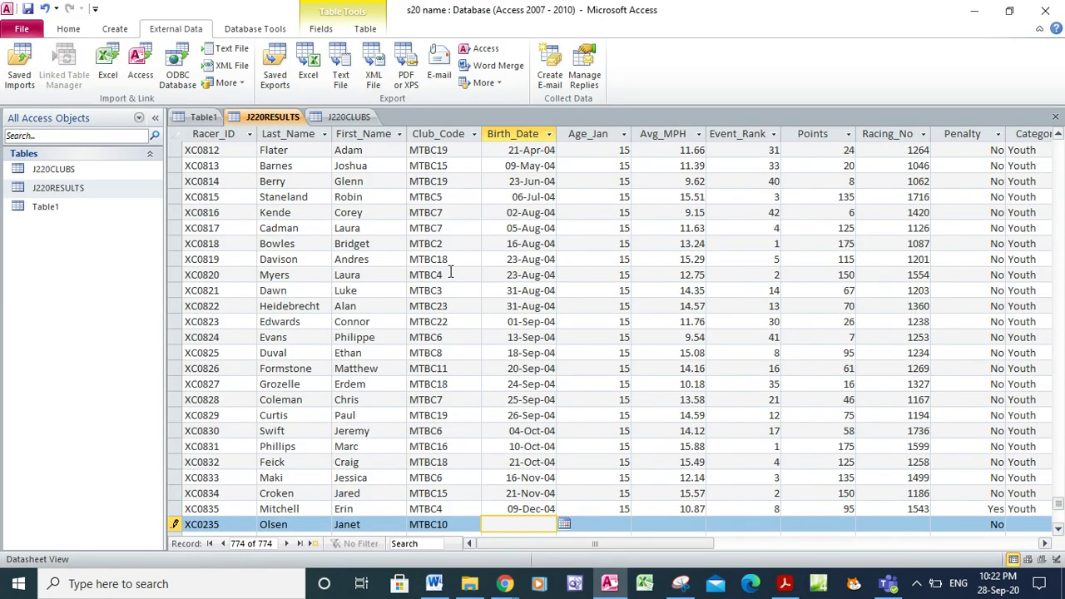
key(ctrl+v)
key(Tab)
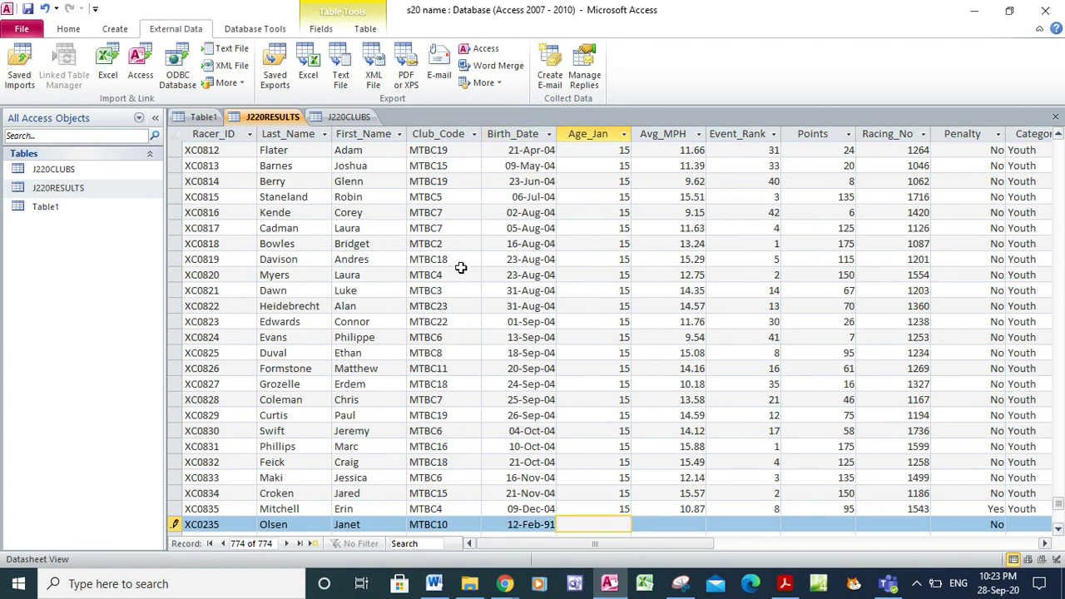
- Enter 28 as Age_Jan and 13.67 as Avg_MPH in the new record, taking both values from task 21 of the PDF
key(alt+Tab)
drag(371, 297, 389, 297)
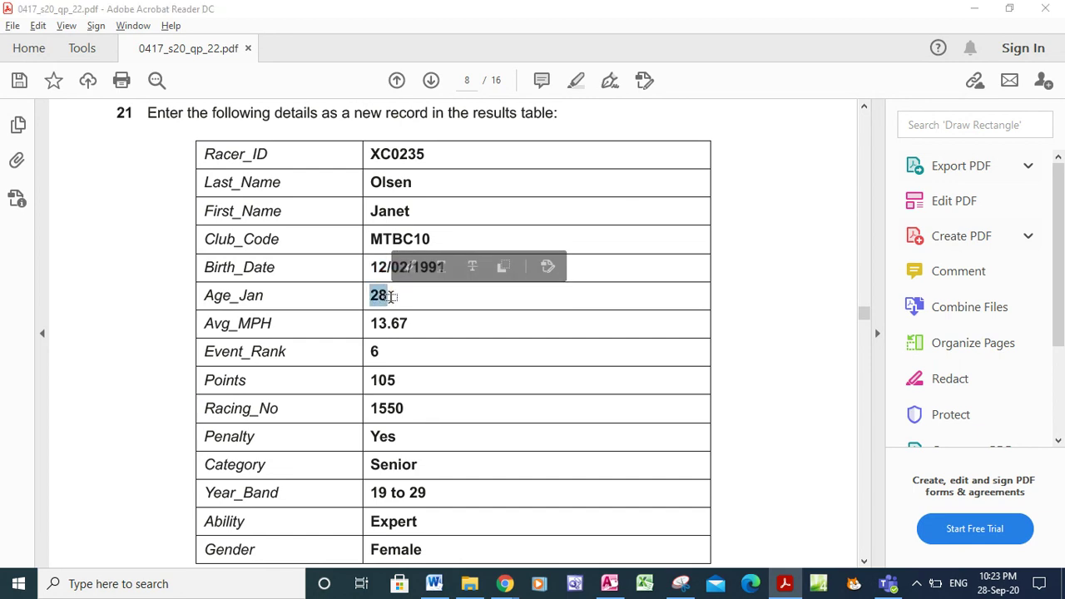
key(alt+Tab)
text(28)
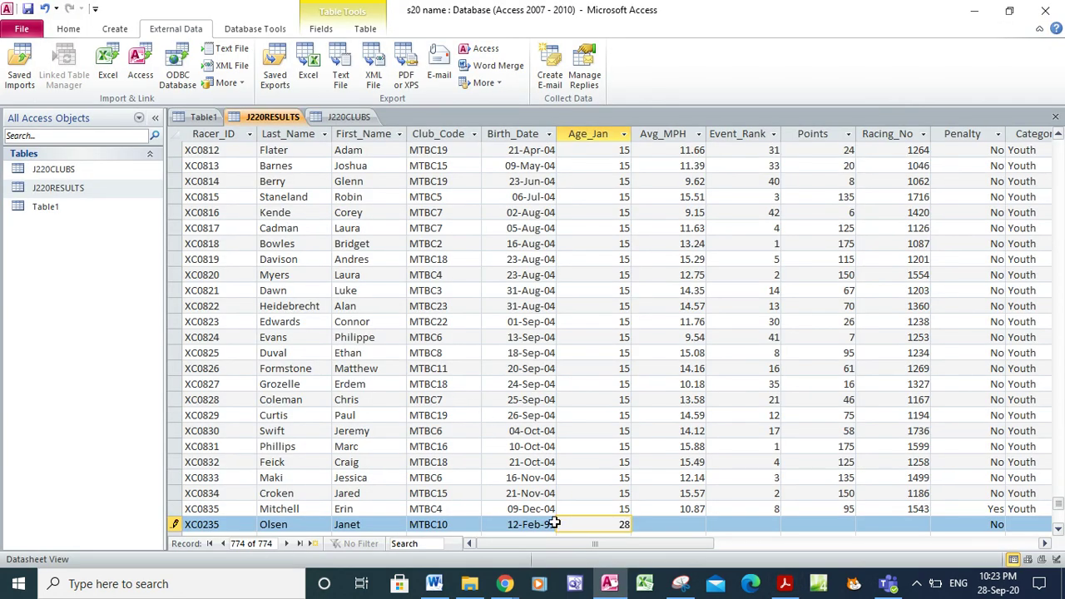
key(Tab)
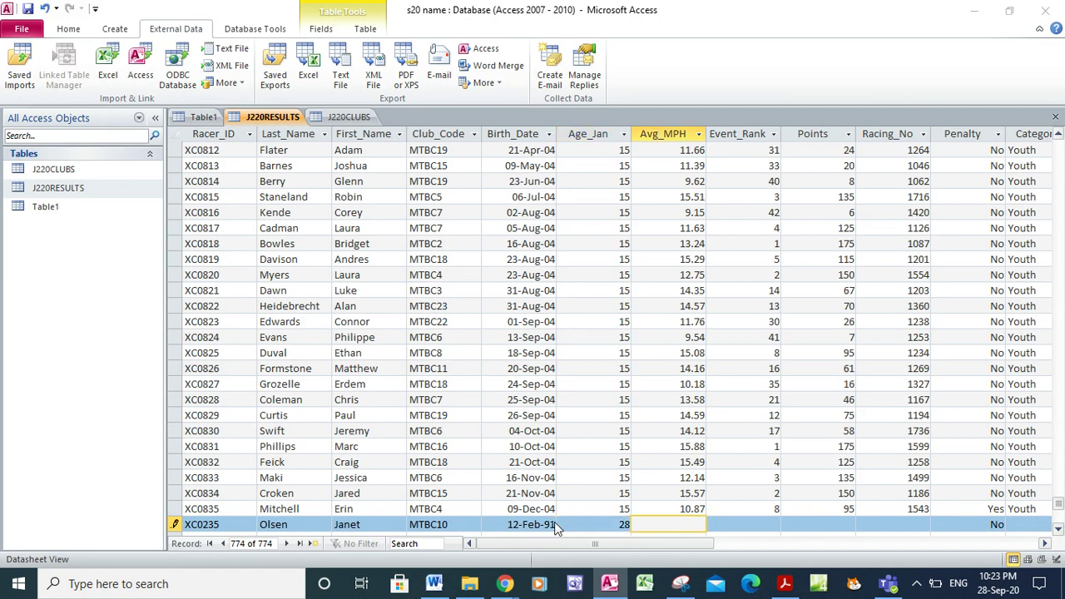
key(alt+Tab)
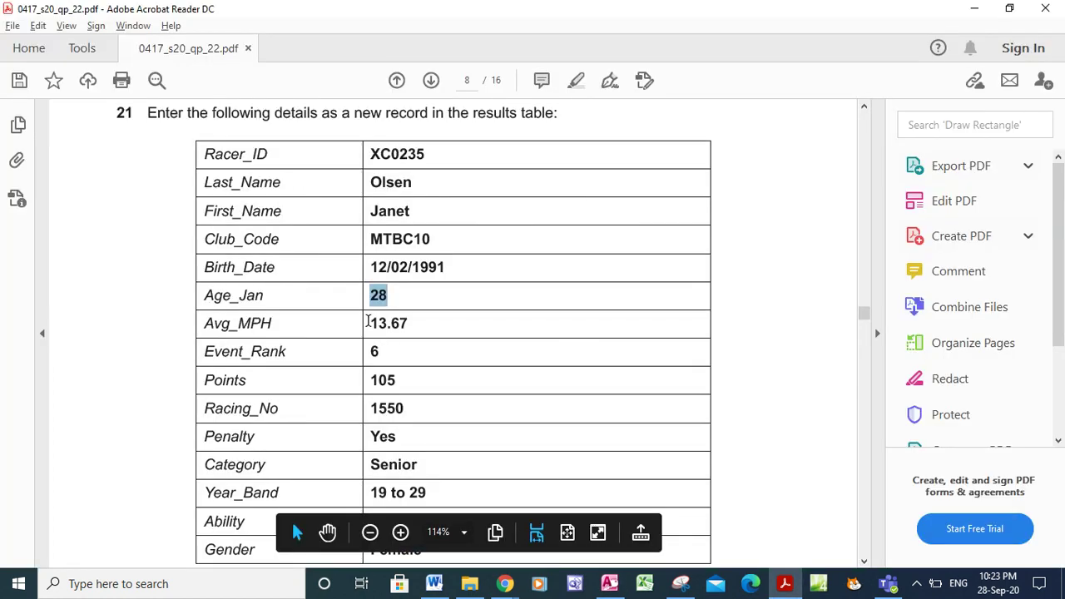
drag(368, 322, 416, 327)
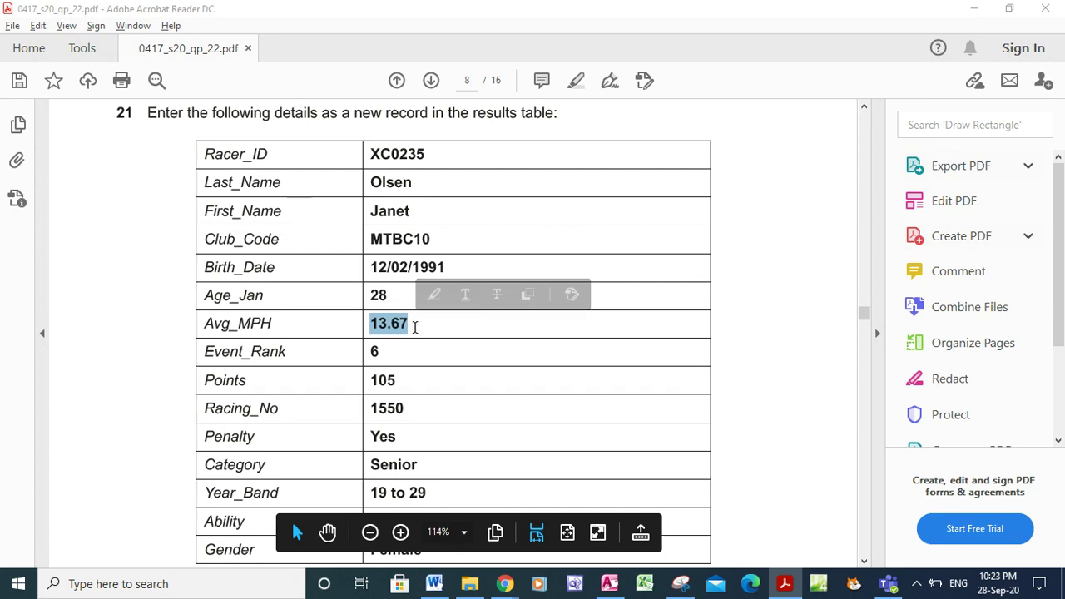
key(ctrl+c)
key(alt+Tab)
key(ctrl+v)
key(Tab)
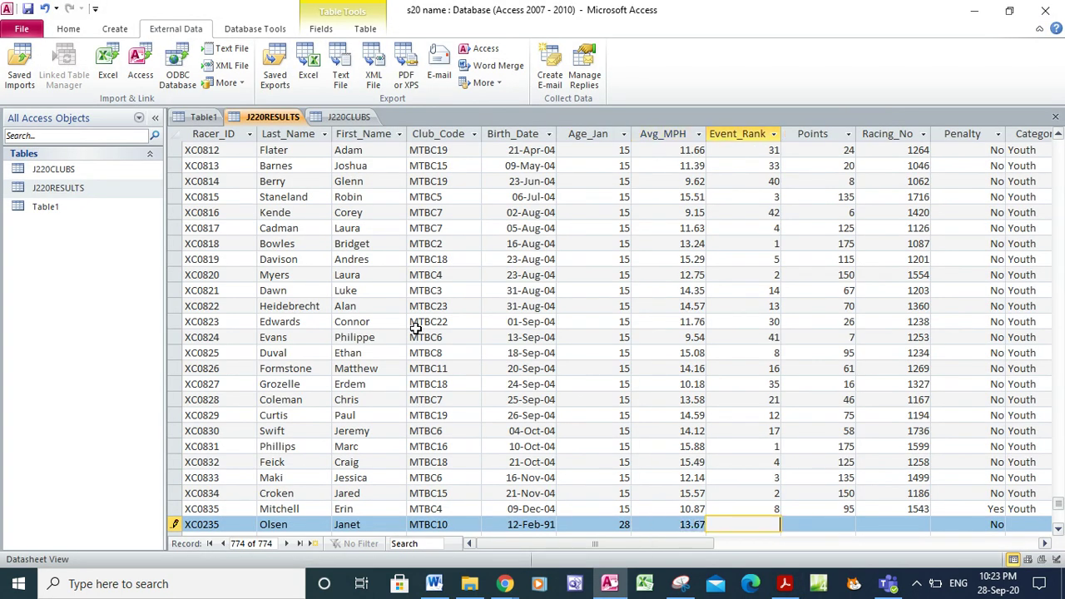
- Copy the Event_Rank 6 and the Points value 105 from task 21 of the PDF into the new record
key(alt+Tab)
drag(368, 350, 381, 352)
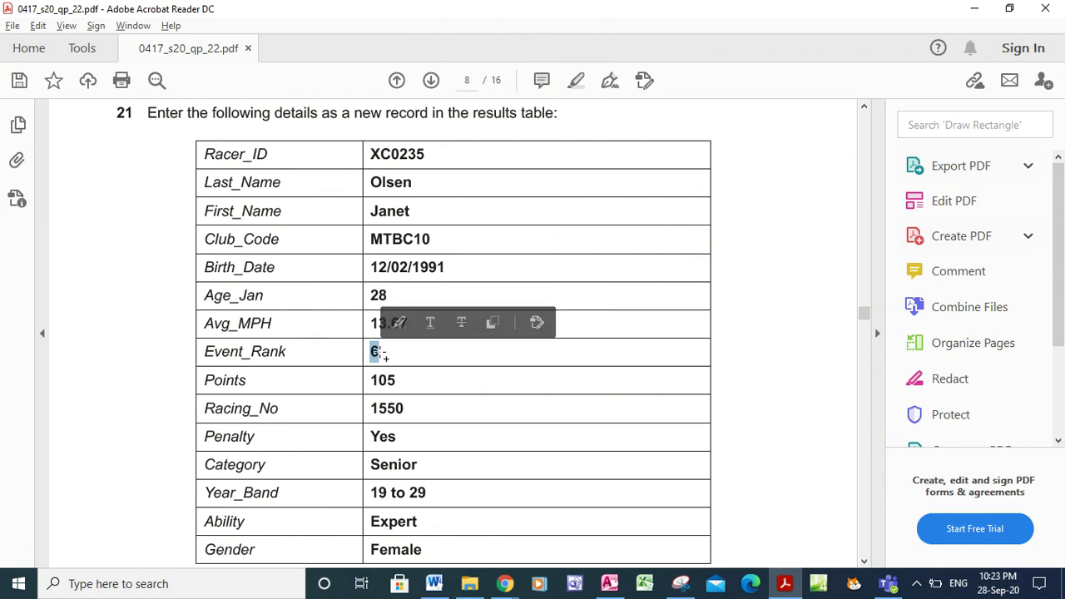
key(ctrl+c)
key(alt+Tab)
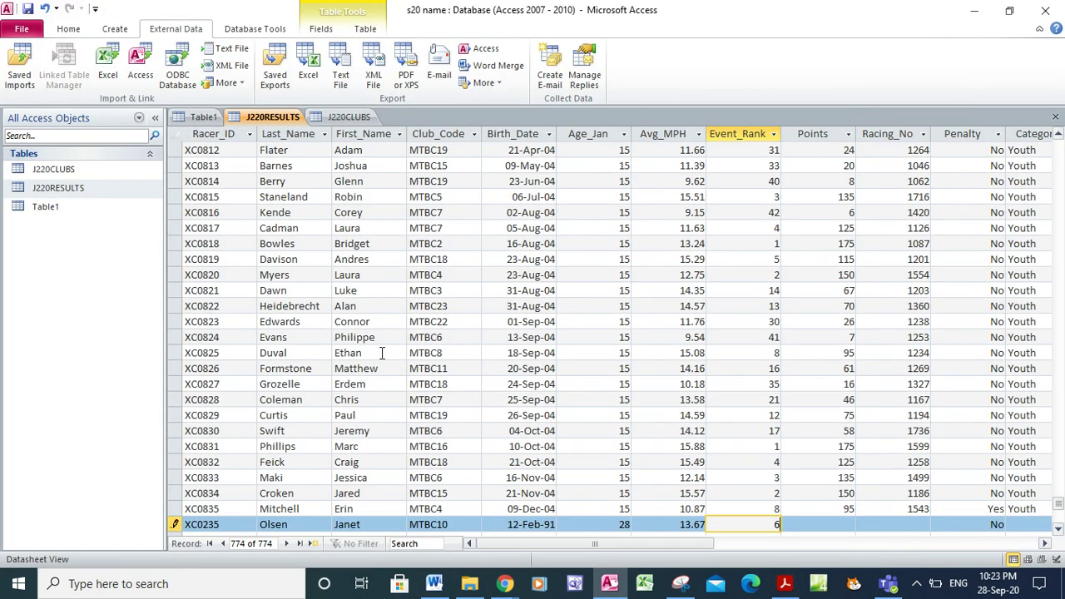
key(alt+Tab)
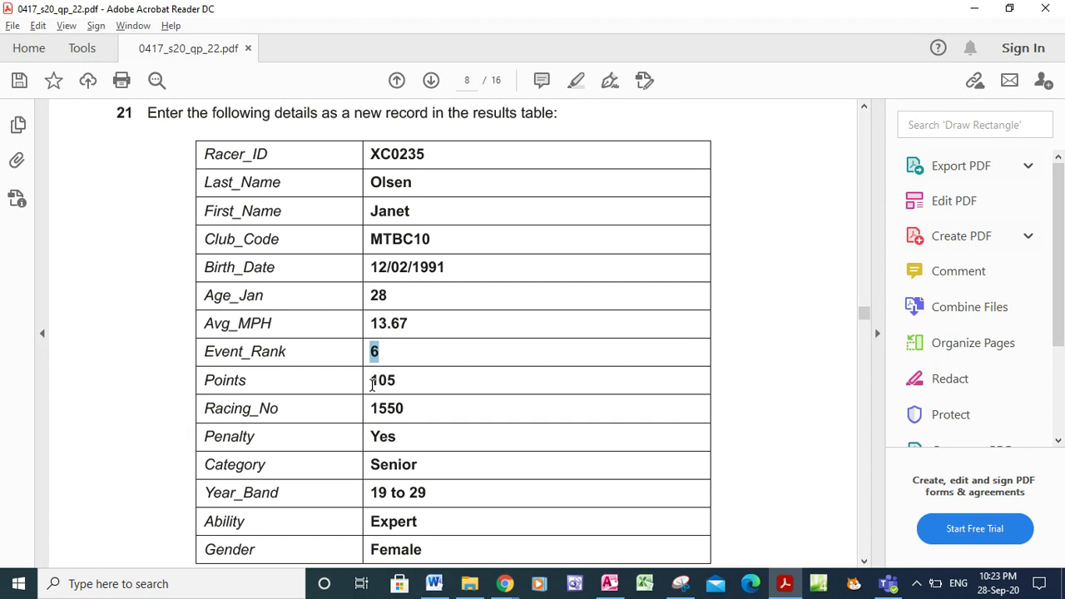
drag(370, 383, 404, 385)
key(ctrl+c)
key(alt+Tab)
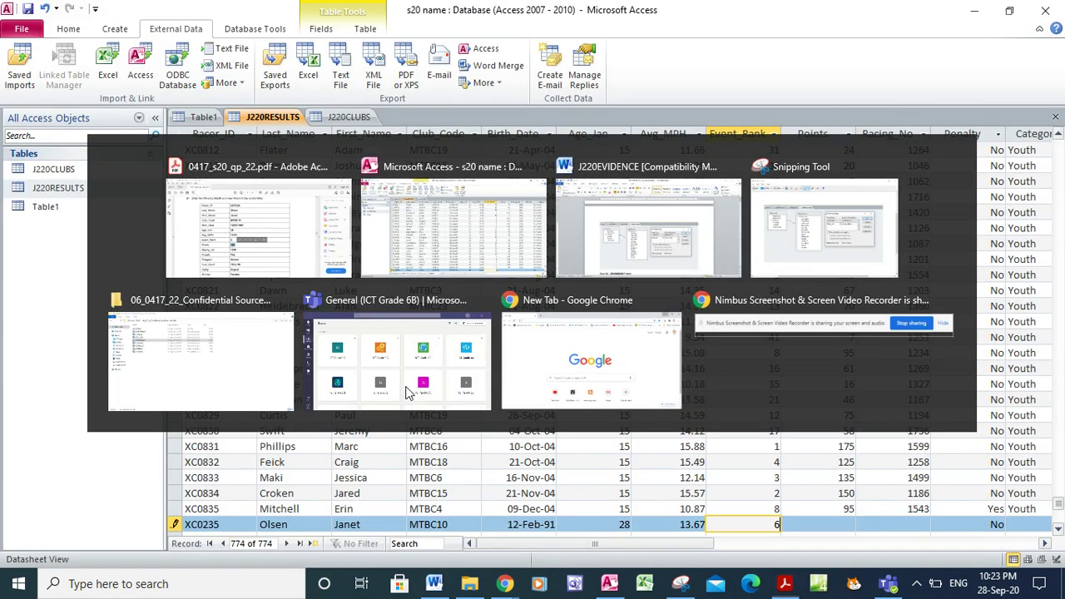
click(826, 522)
key(ctrl+v)
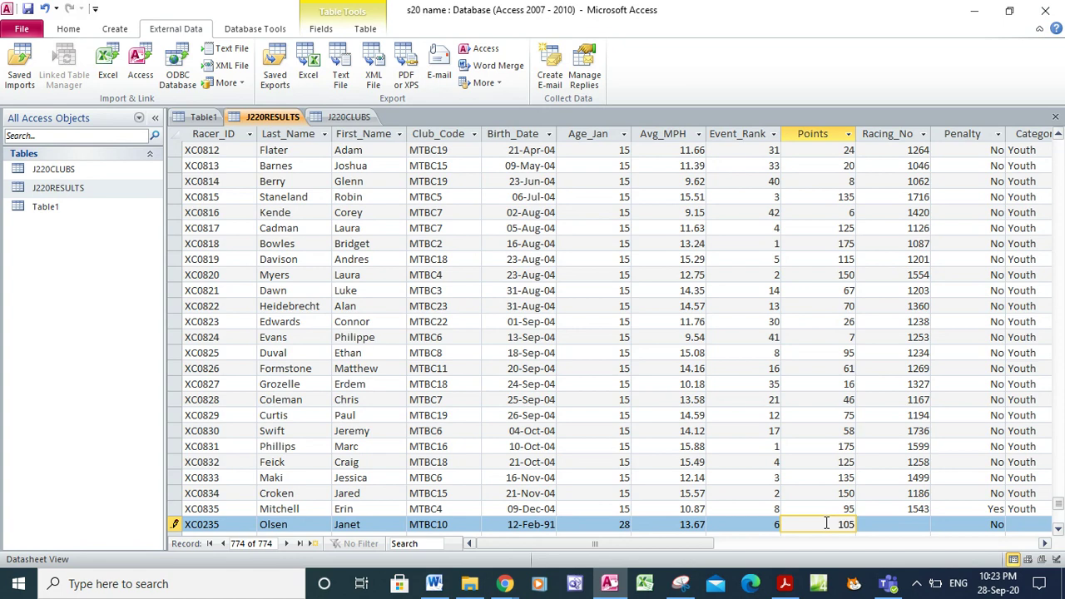
- Fill the new record's Racing_No with the number copied from task 21 of the PDF and set Penalty to Yes
click(894, 524)
key(alt+Tab)
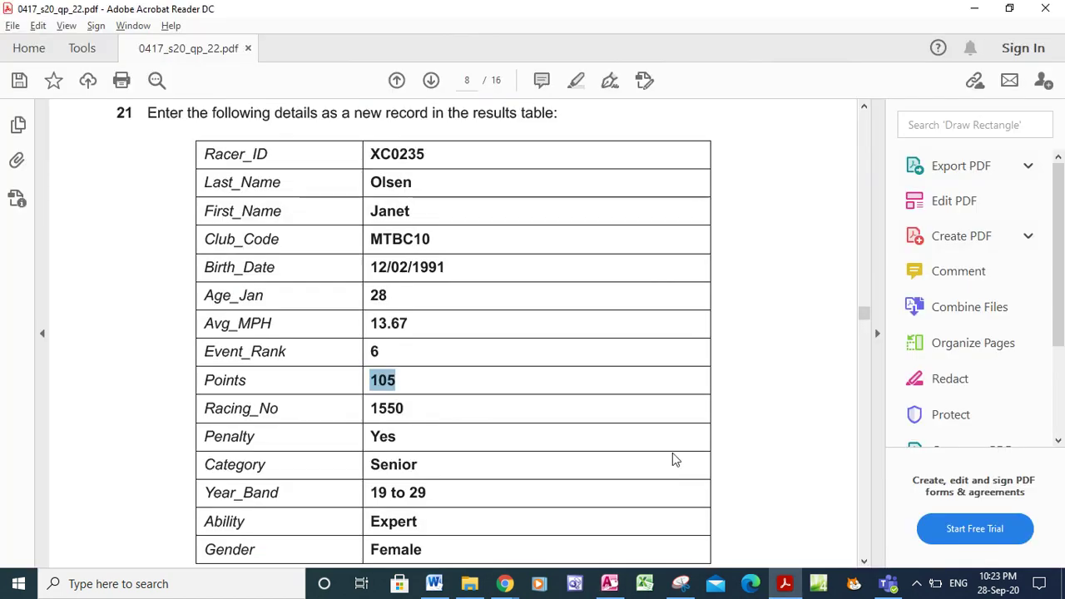
drag(375, 409, 409, 409)
key(ctrl+c)
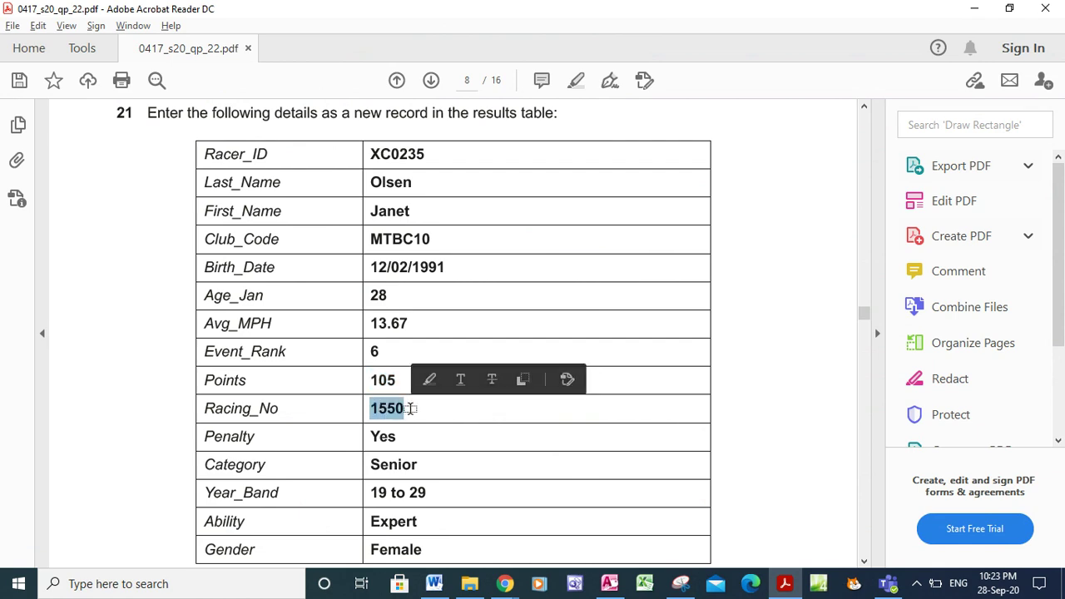
key(alt+Tab)
key(ctrl+v)
click(977, 522)
key(alt+Tab)
key(alt+Tab)
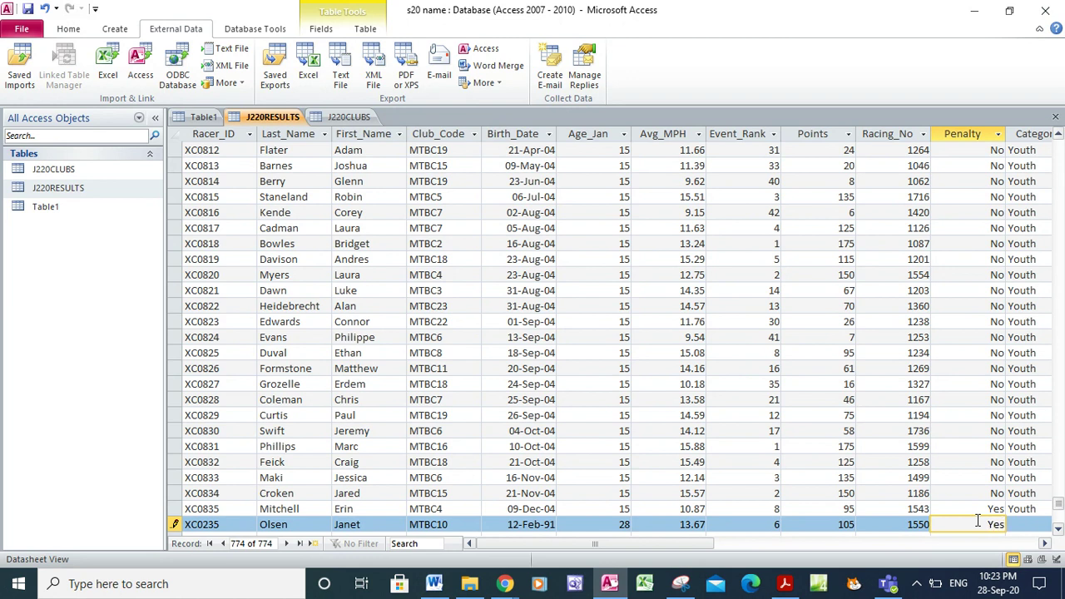
- Set the new record's Category to Senior and its Year_Band to 19 to 29, as given in task 21 of the PDF
key(Tab)
text(Senior)
key(Tab)
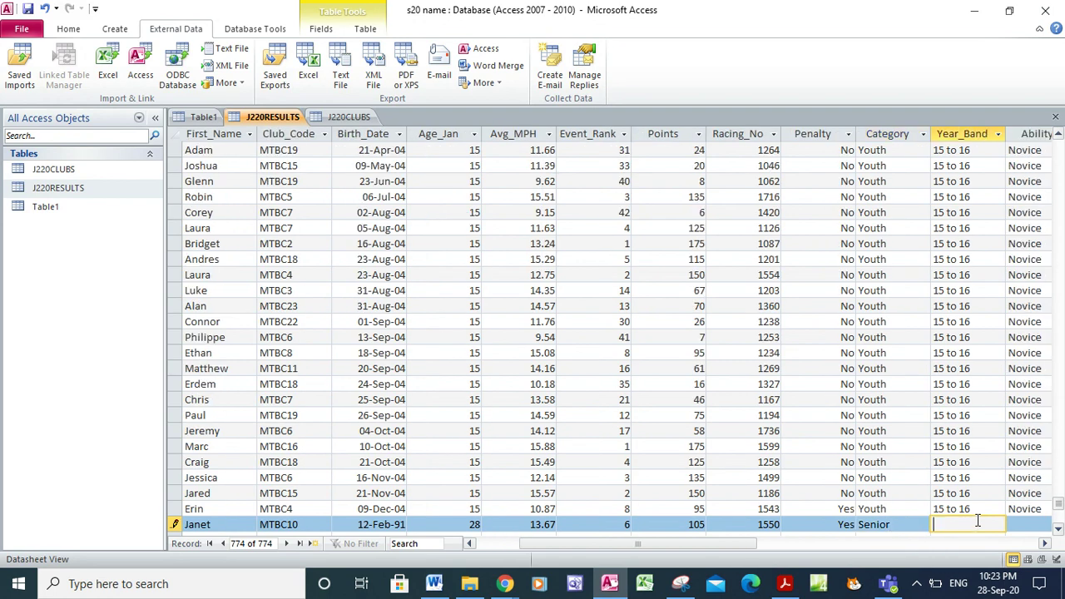
key(alt+Tab)
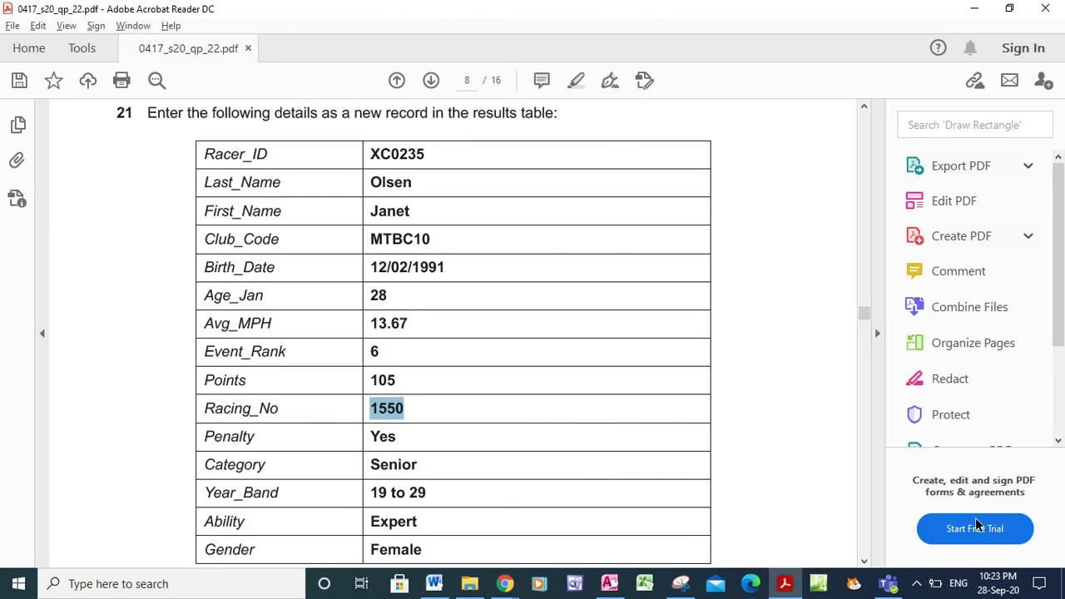
key(alt+Tab)
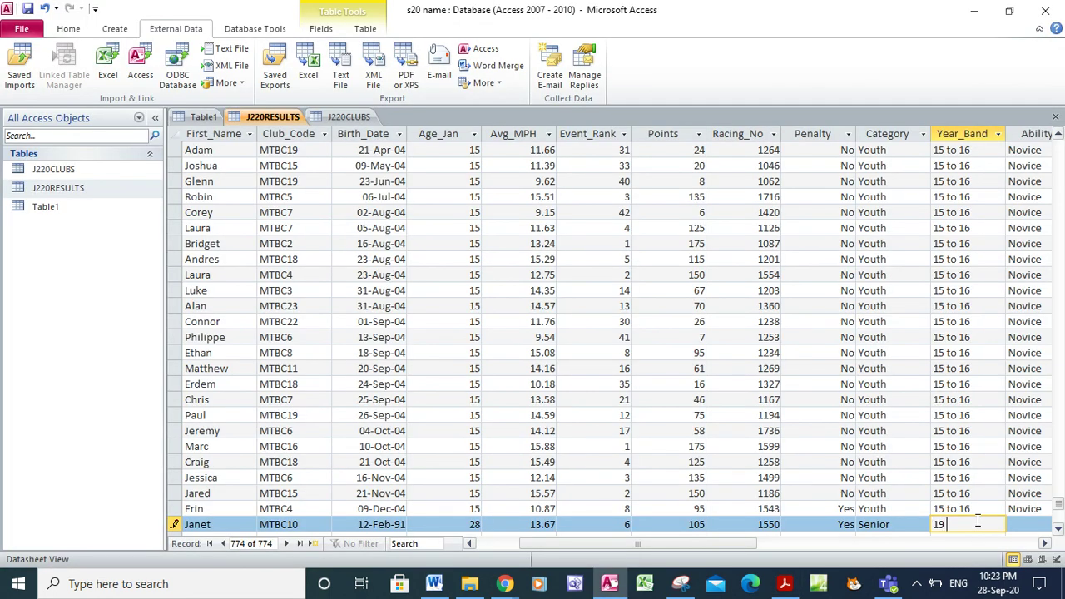
text(19 to 29)
key(Tab)
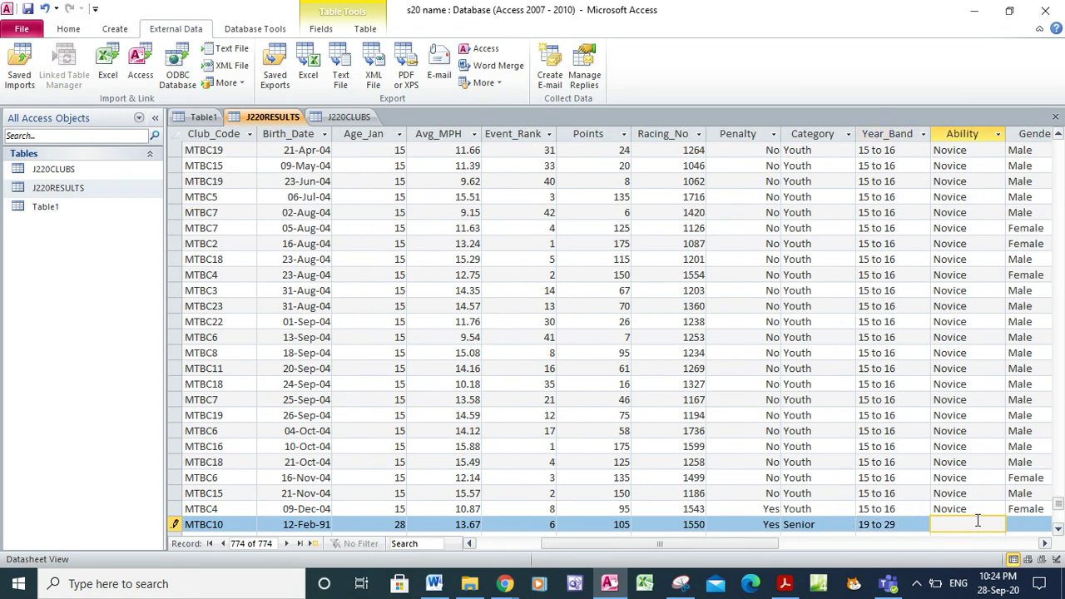
- Check task 21 in the PDF, set the new record's Ability to Expert and Gender to Female, and save the record
key(alt+Tab)
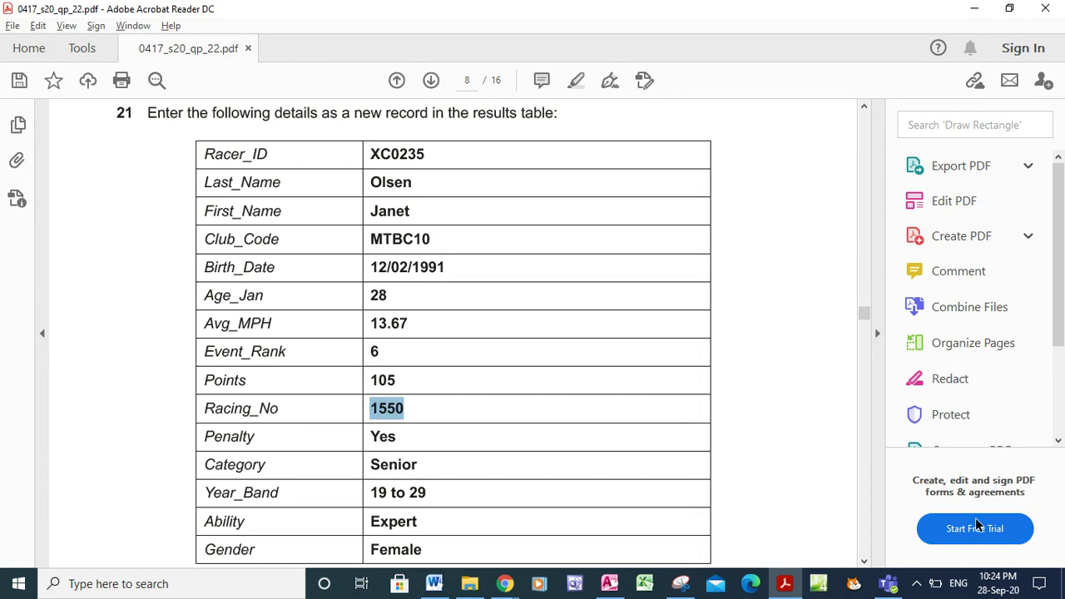
key(alt+Tab)
text(Exper)
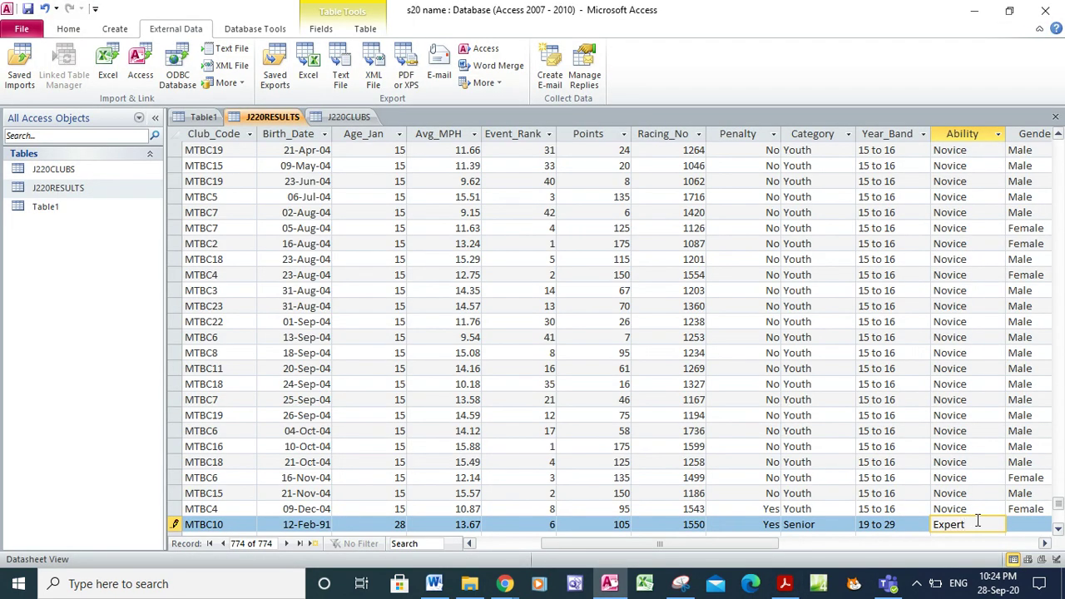
key(Tab)
text(Fem)
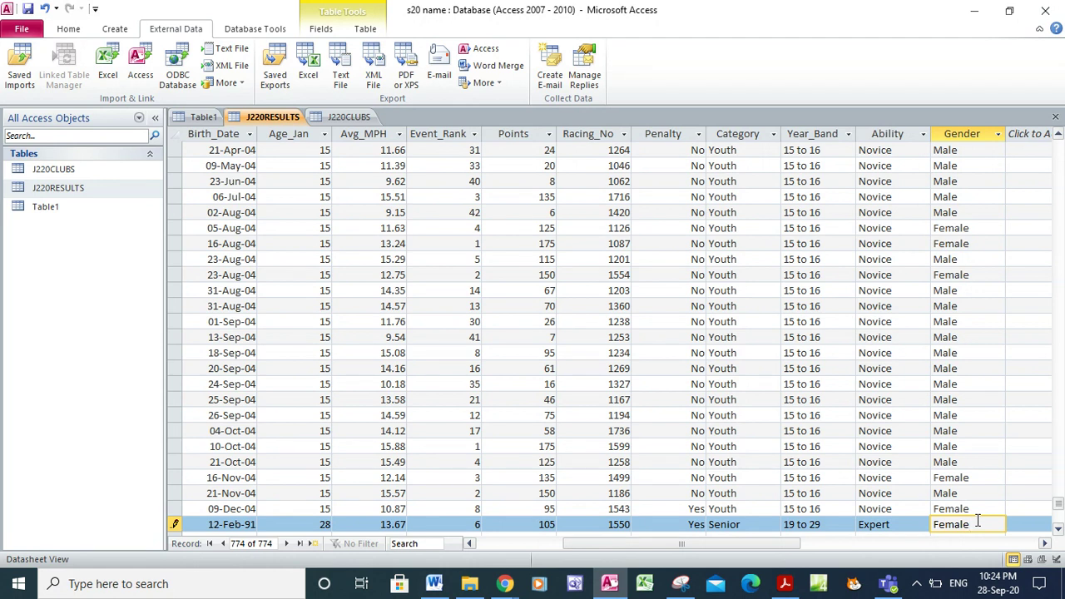
click(27, 10)
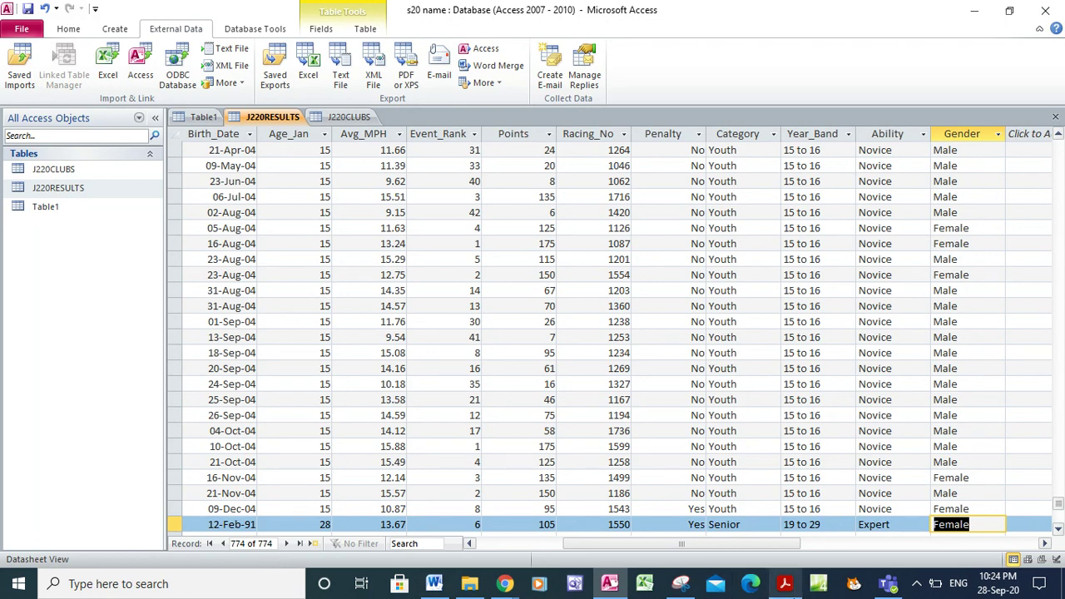
- Go to task 22 in the PDF, highlight the words "tabular report", and review the required fields and the Ability criterion
click(786, 587)
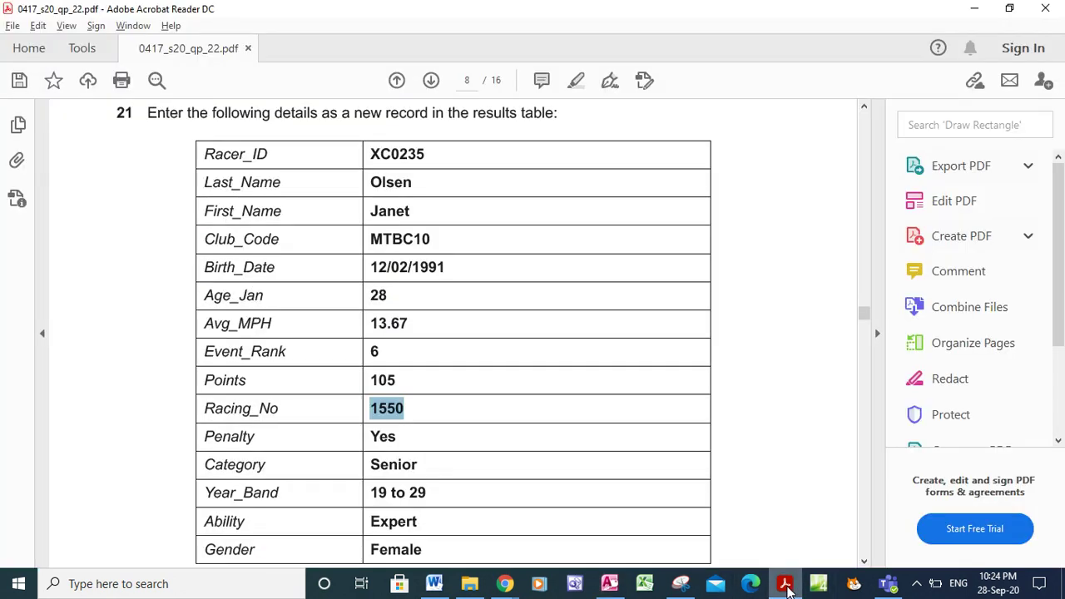
click(864, 562)
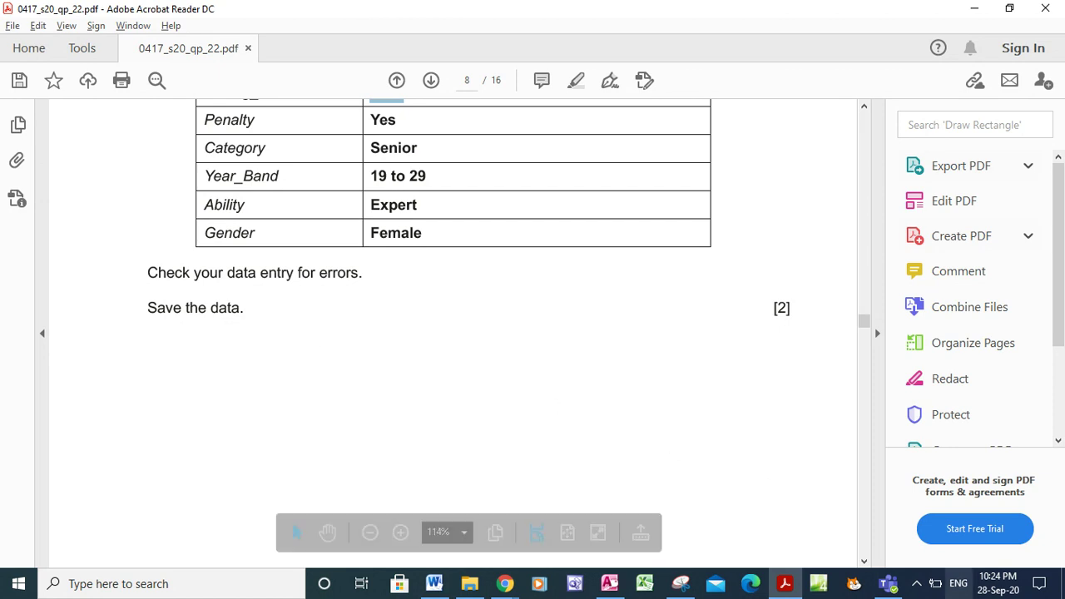
drag(864, 564, 864, 564)
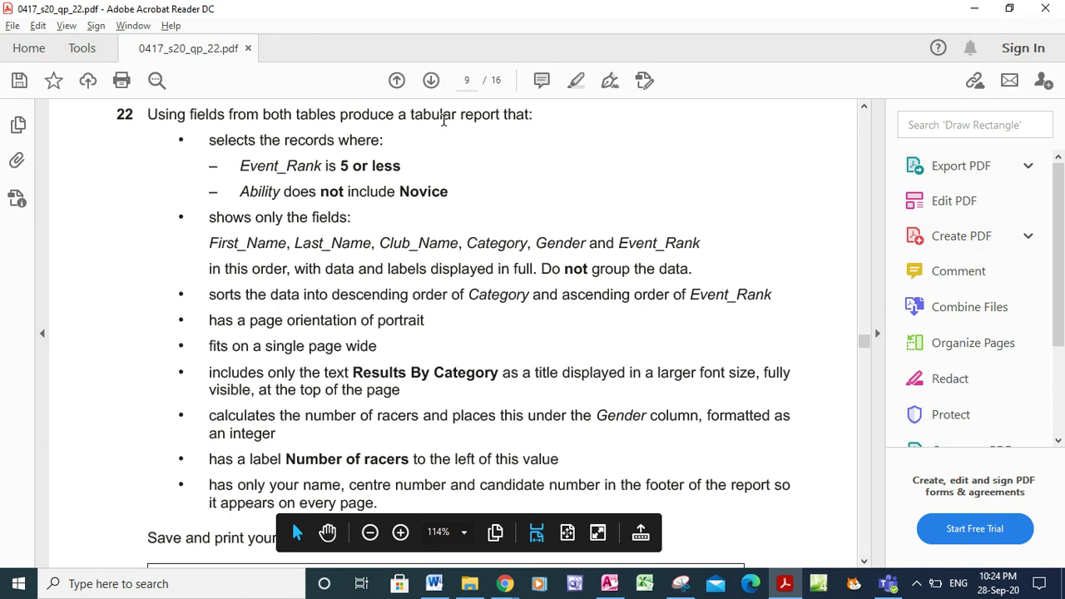
drag(411, 114, 499, 113)
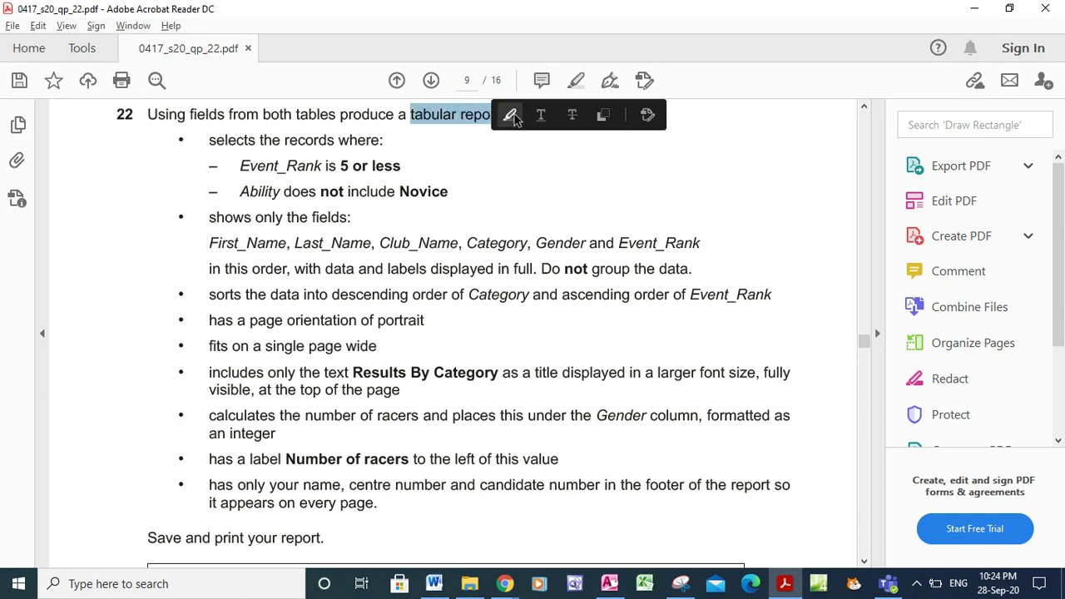
click(515, 115)
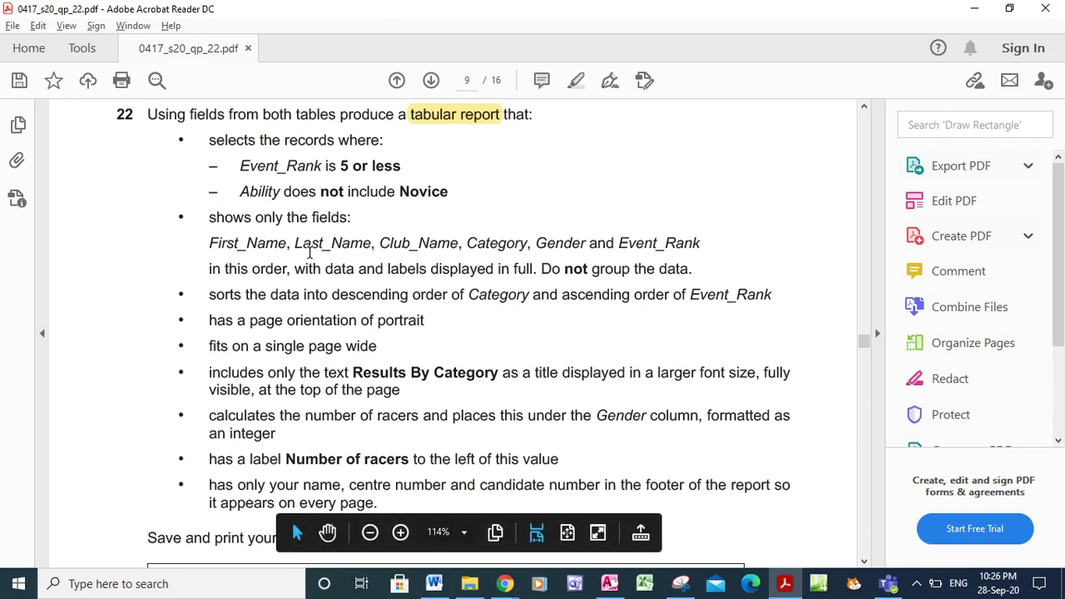
drag(211, 242, 710, 244)
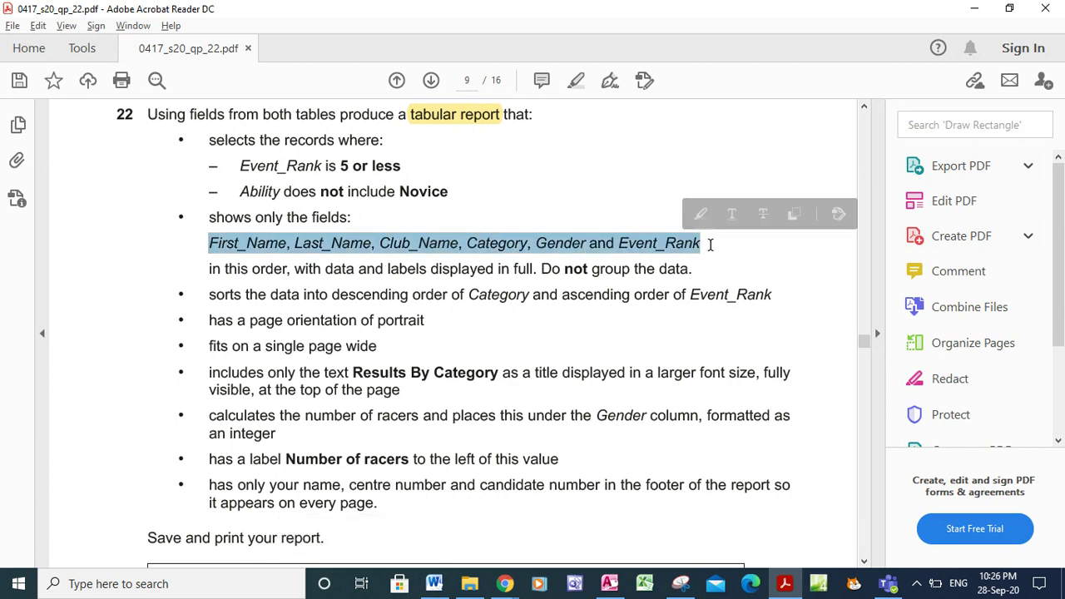
drag(236, 192, 286, 193)
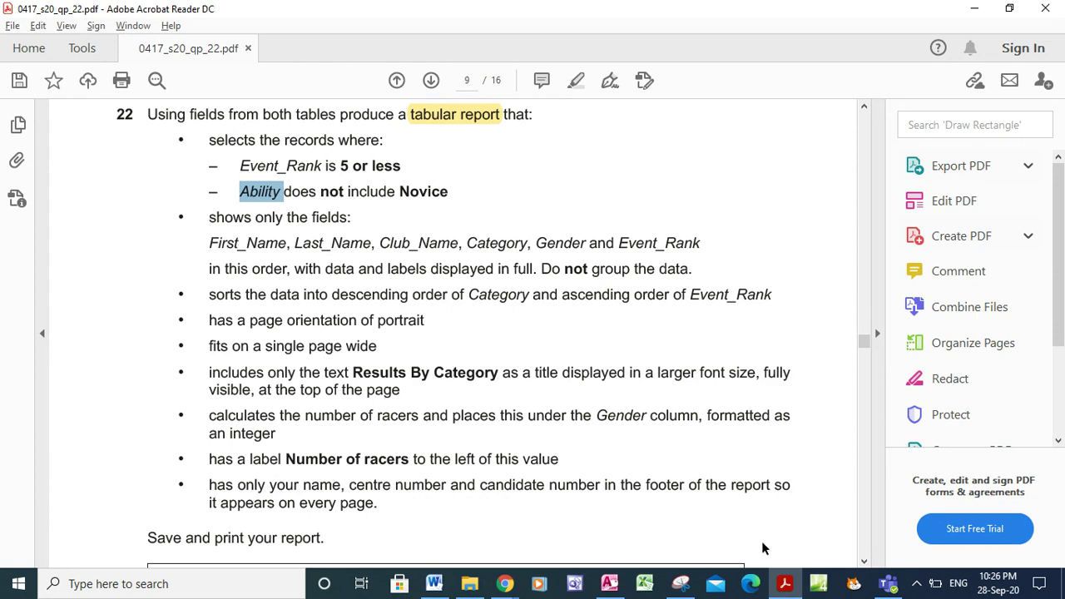
- Switch back to Access and close the J220RESULTS and J220CLUBS tables
mouse_move(608, 587)
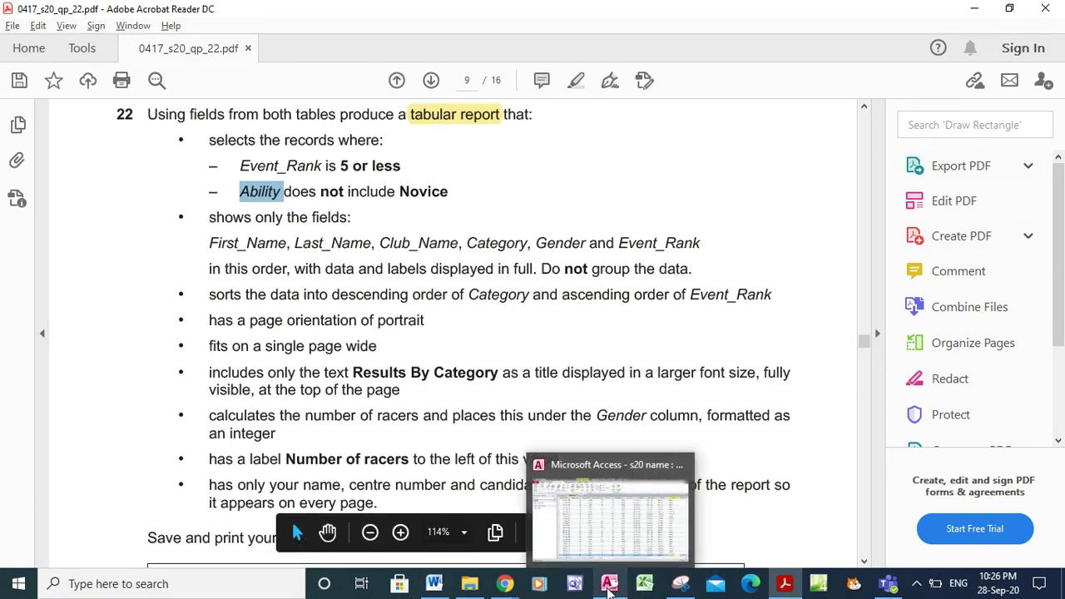
click(613, 544)
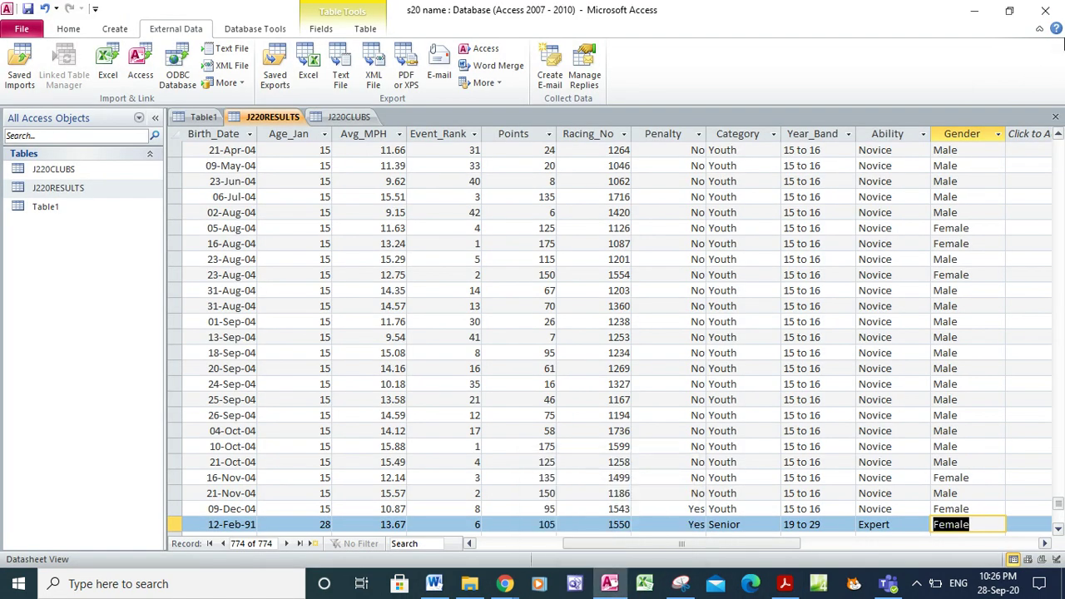
click(1054, 117)
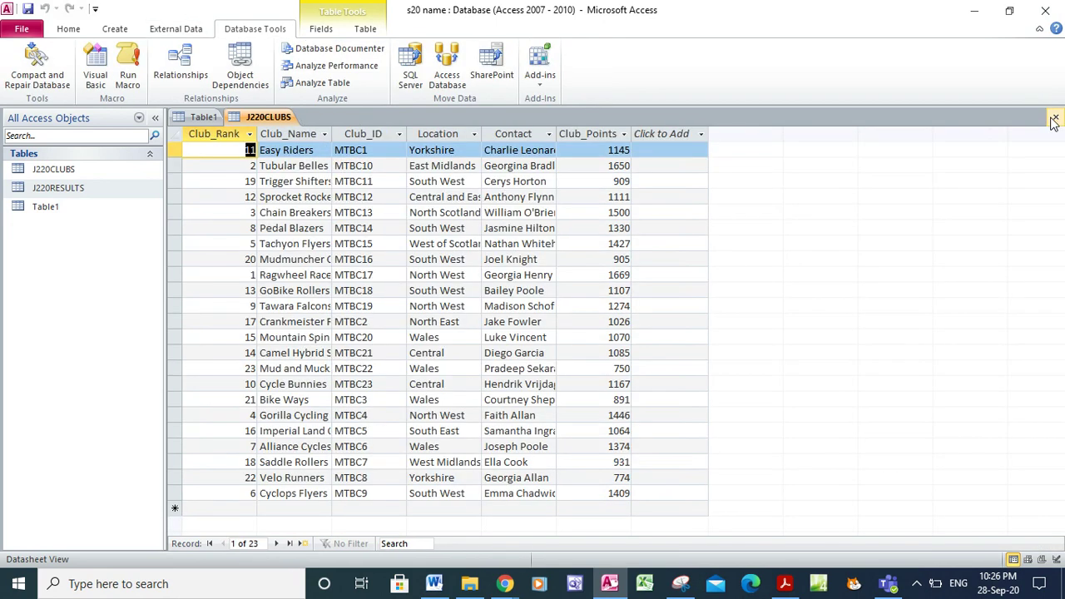
click(1054, 117)
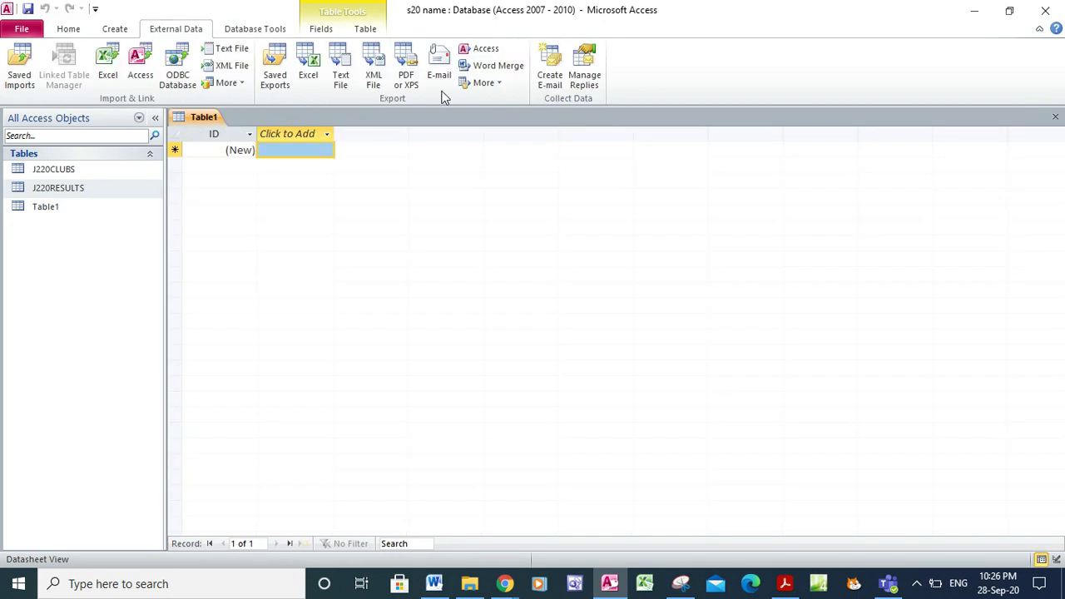
- Start a new query with the Simple Query Wizard, saving the empty table under the name Table1
click(116, 32)
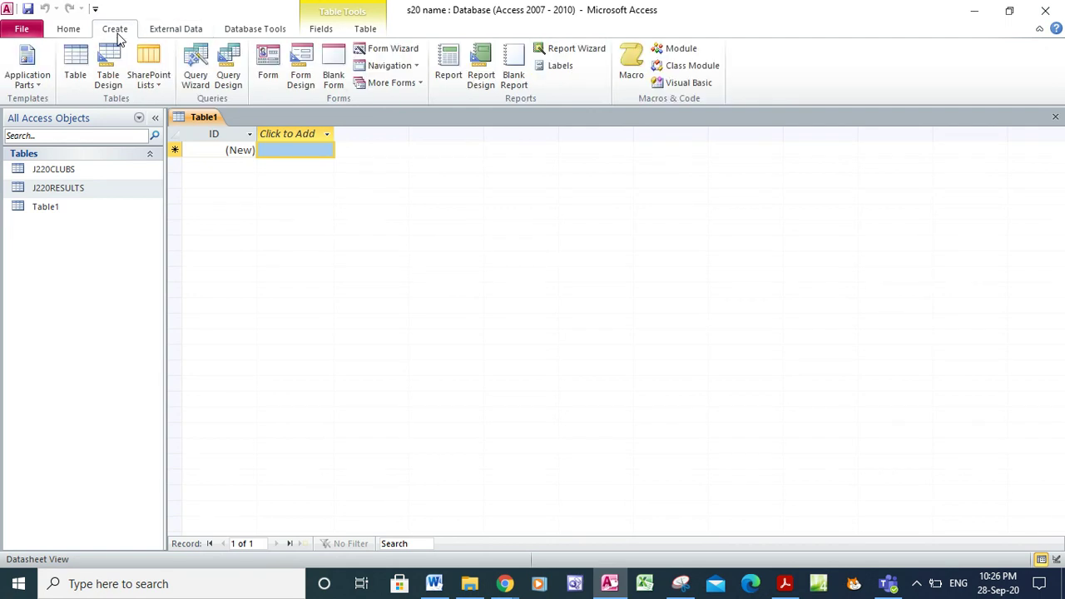
click(202, 83)
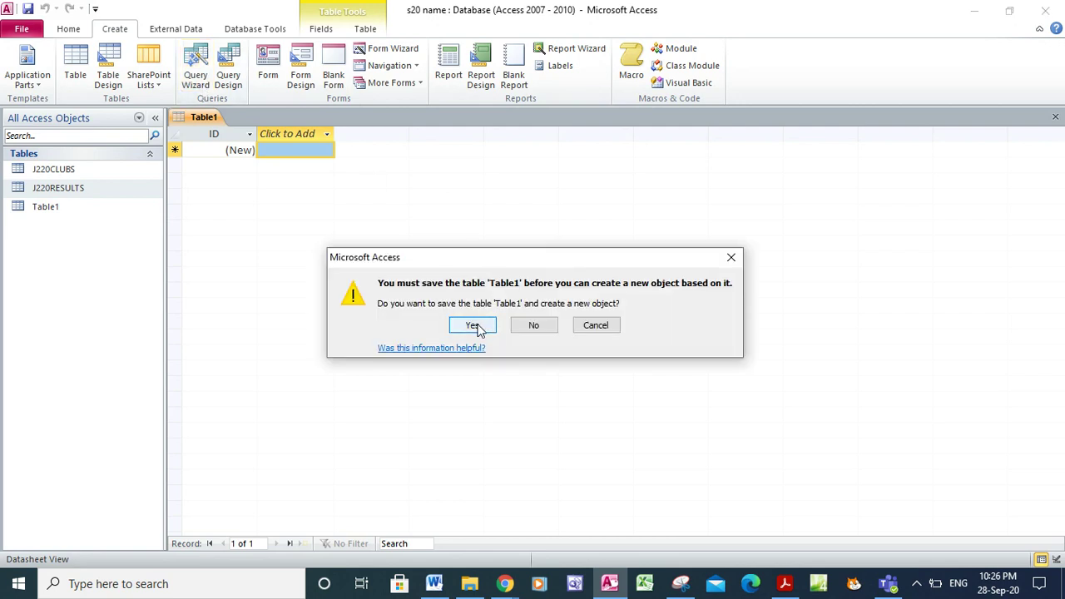
click(477, 328)
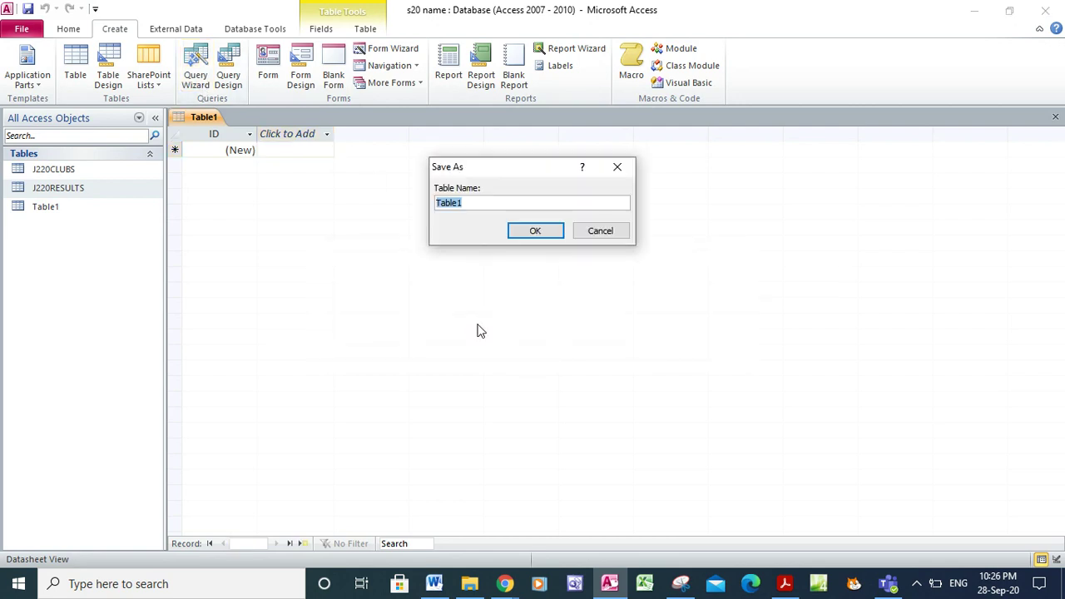
click(552, 233)
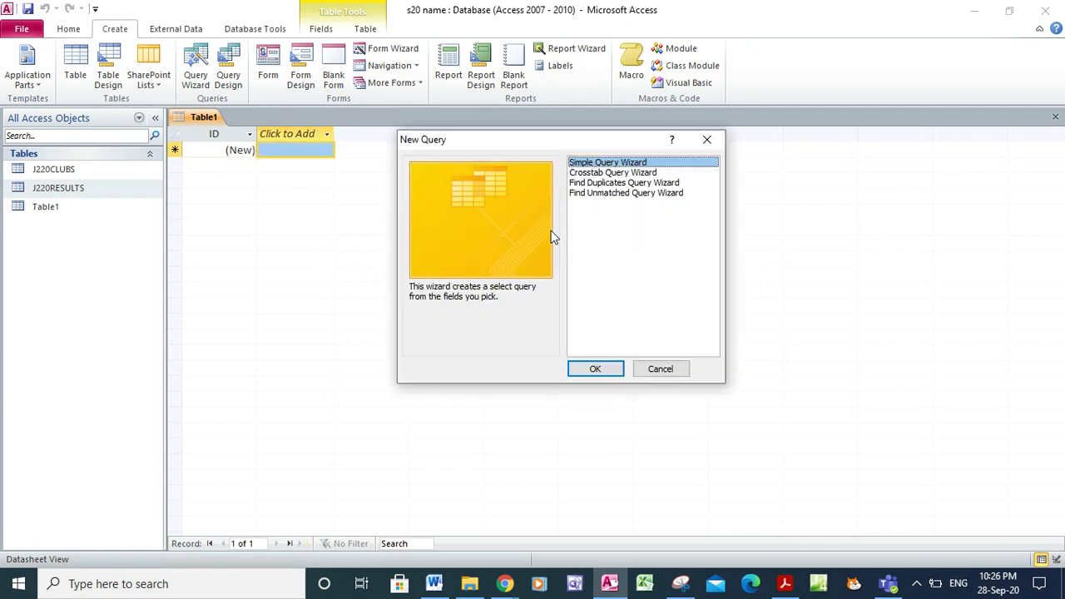
click(604, 373)
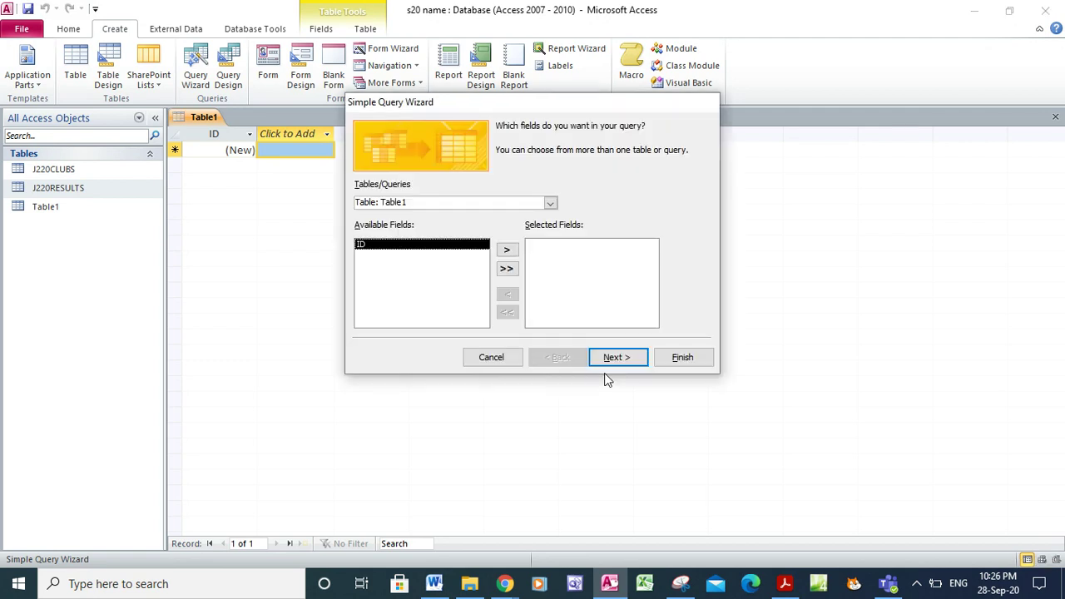
- Add First_Name and Last_Name from J220RESULTS to the query, following the field order in task 22 of the PDF
click(549, 203)
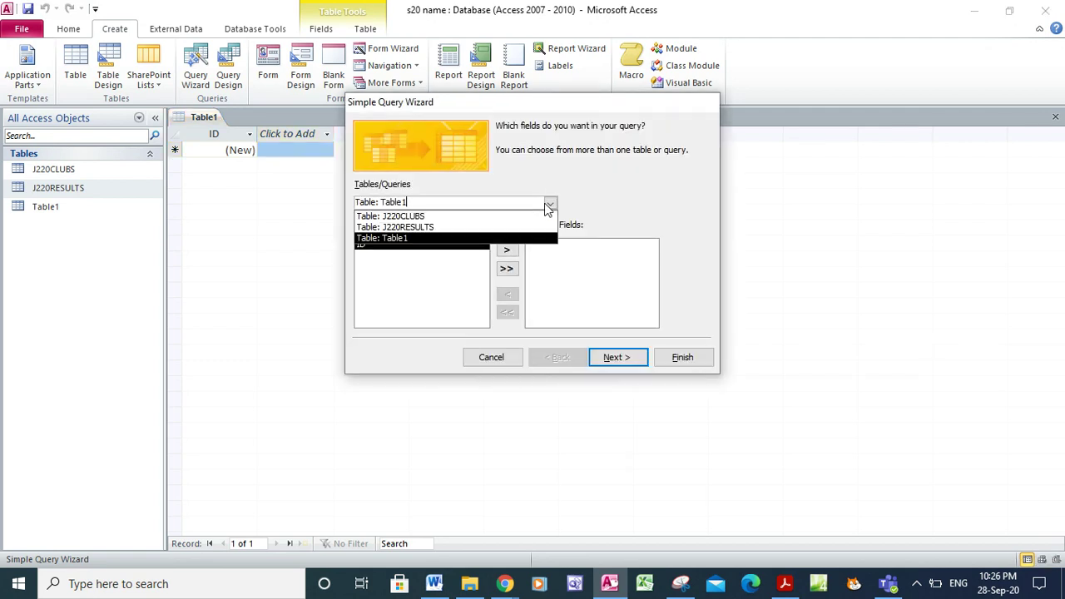
click(478, 218)
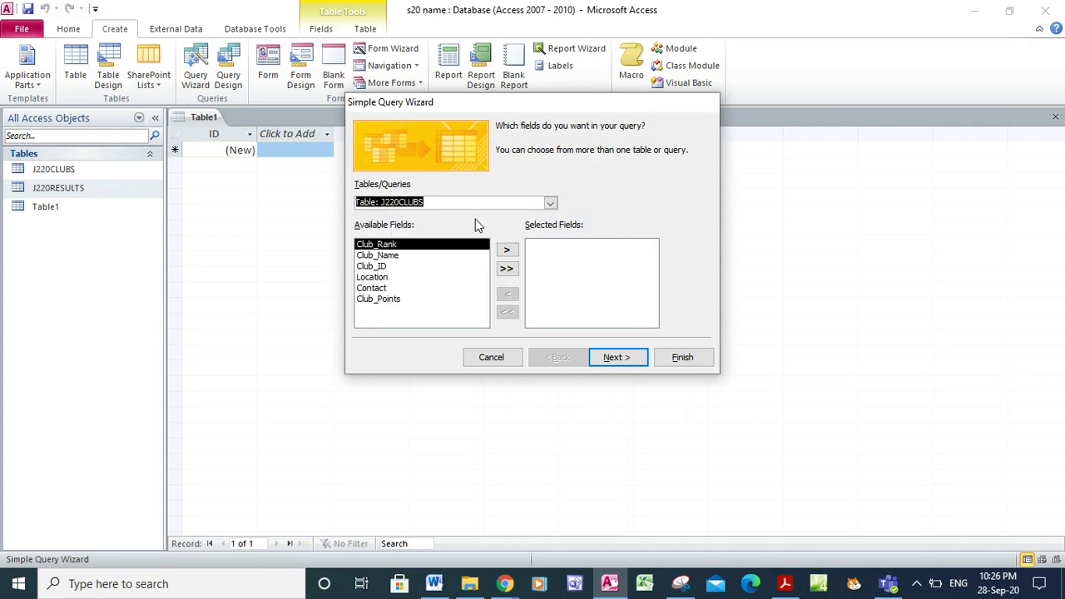
click(550, 204)
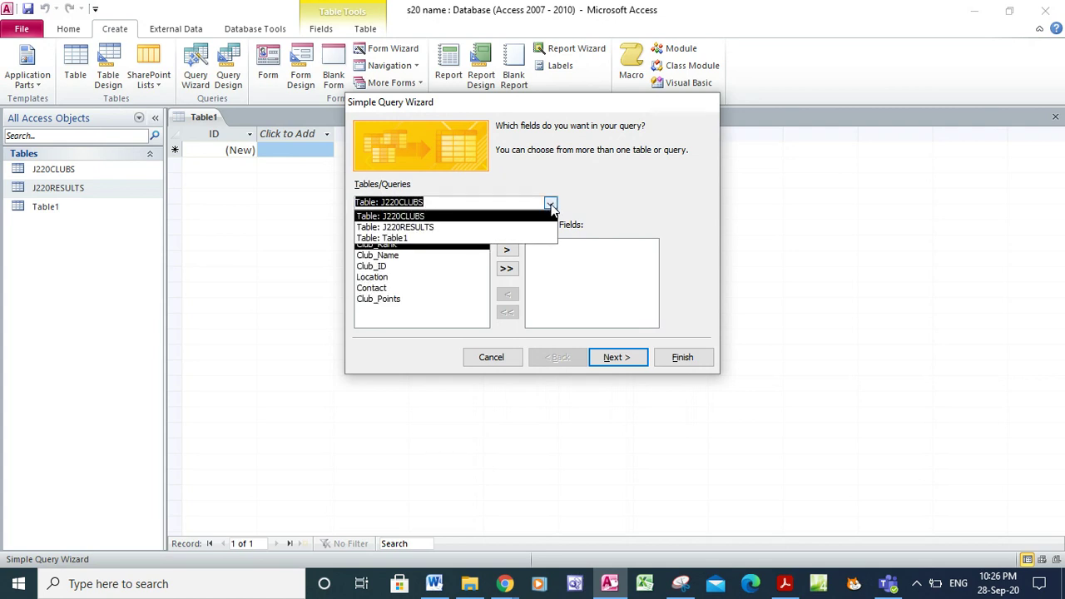
click(479, 227)
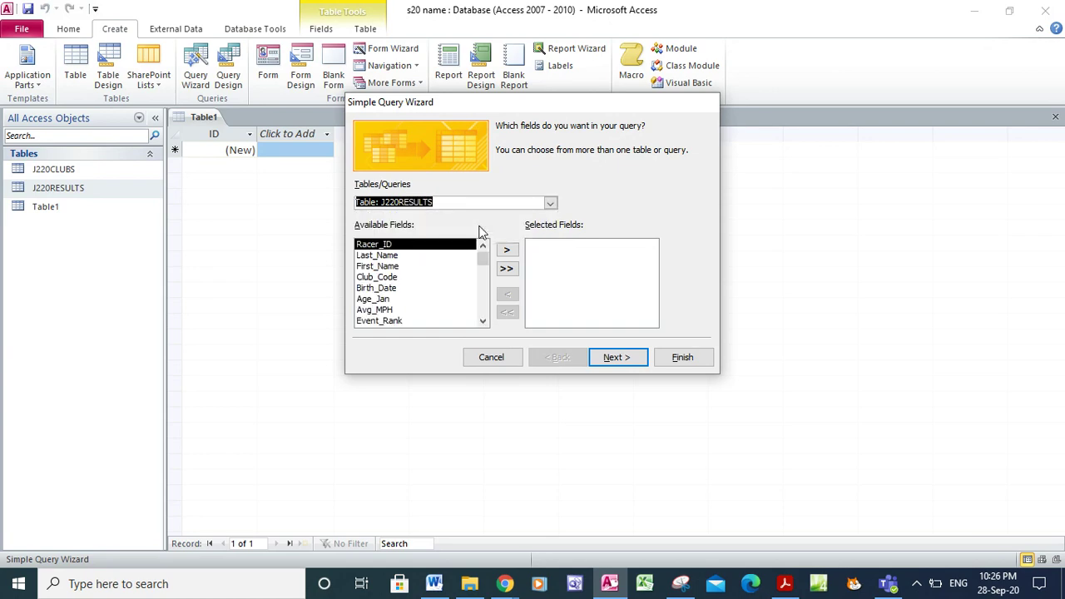
click(777, 587)
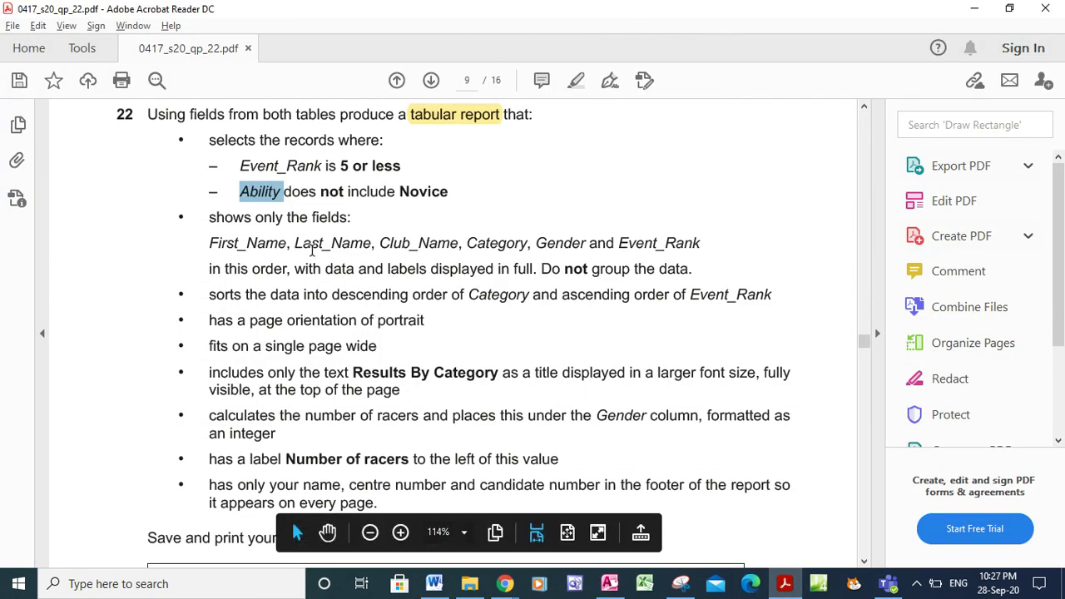
click(610, 584)
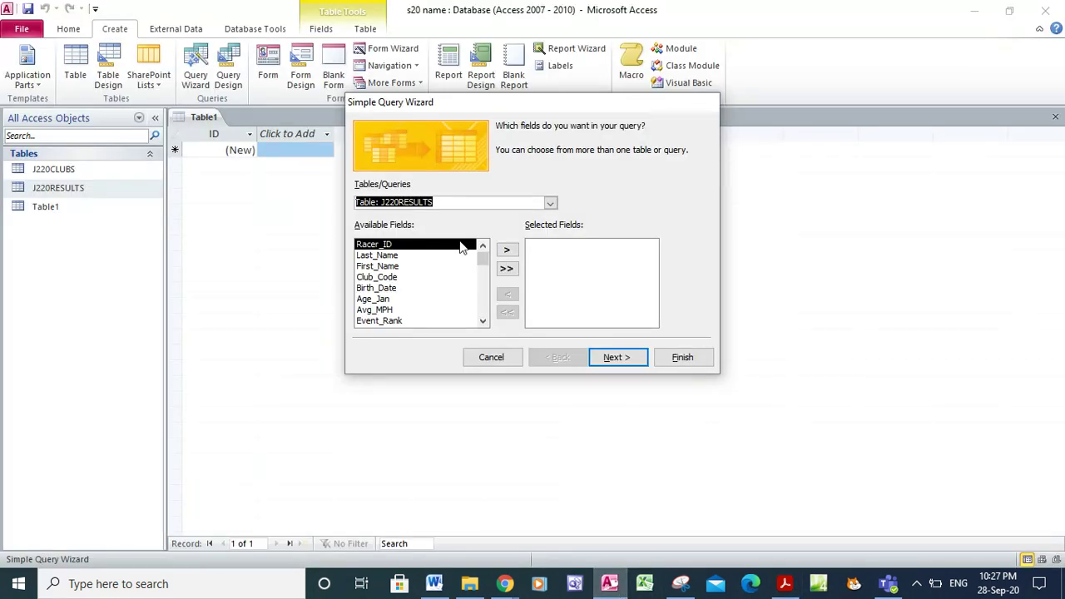
click(407, 266)
click(507, 253)
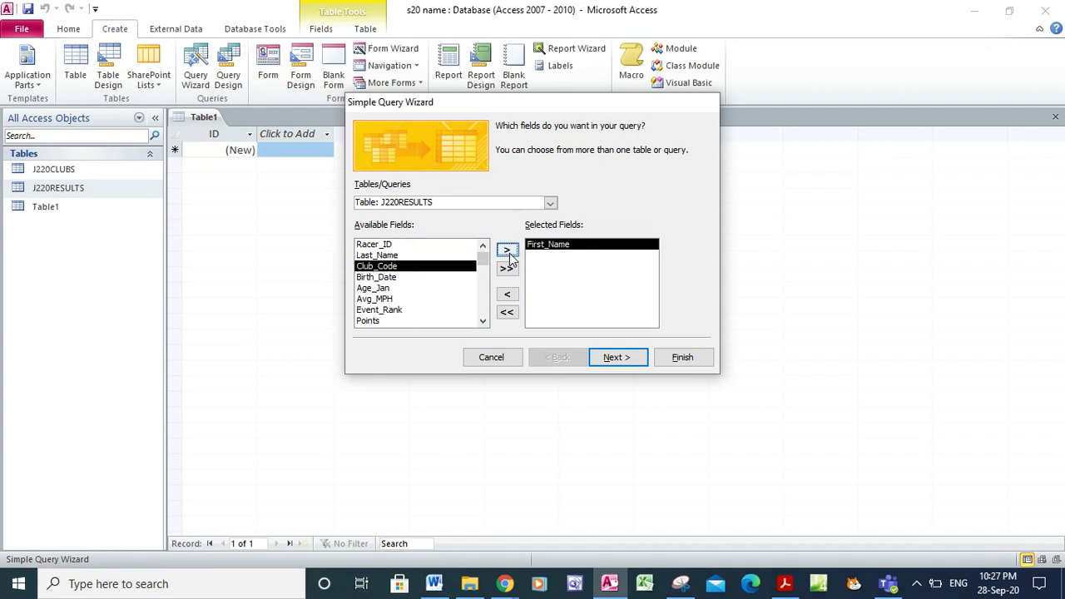
click(373, 255)
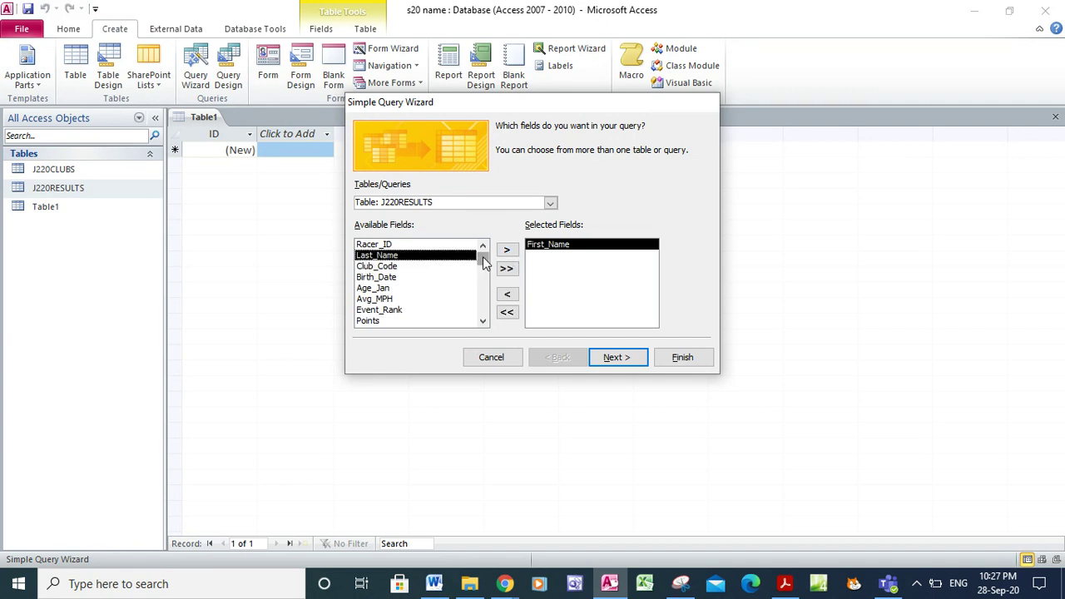
click(505, 251)
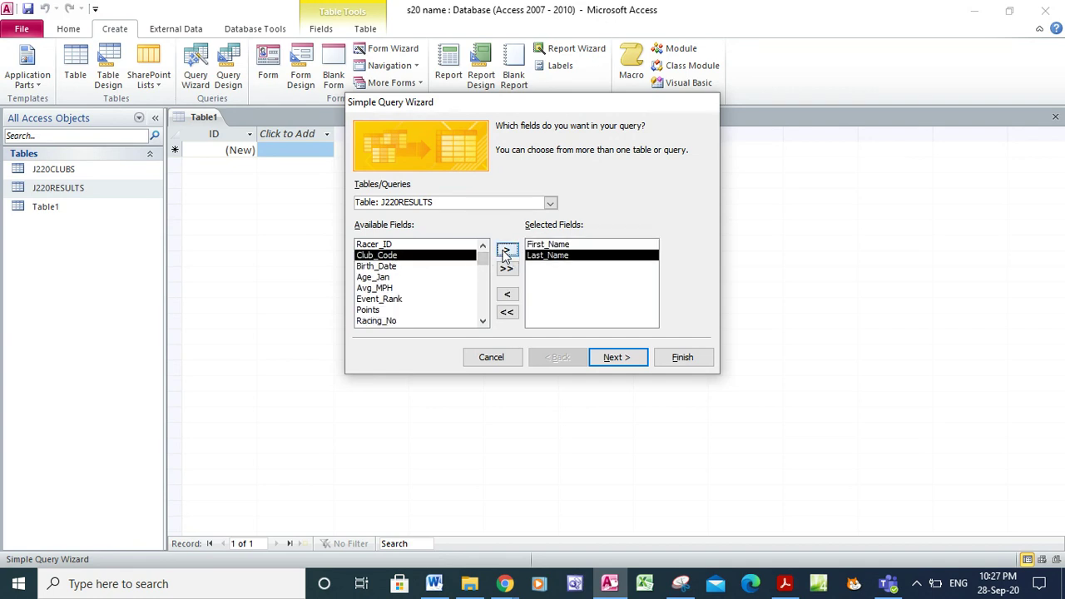
- Add the Club_Name field from the J220CLUBS table to the query
click(550, 205)
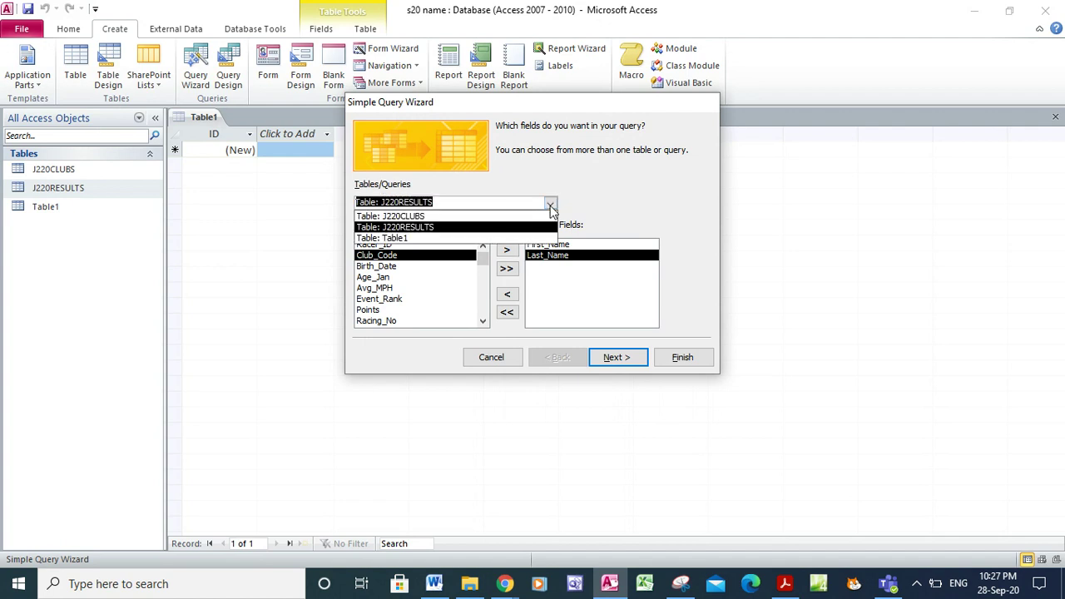
click(510, 217)
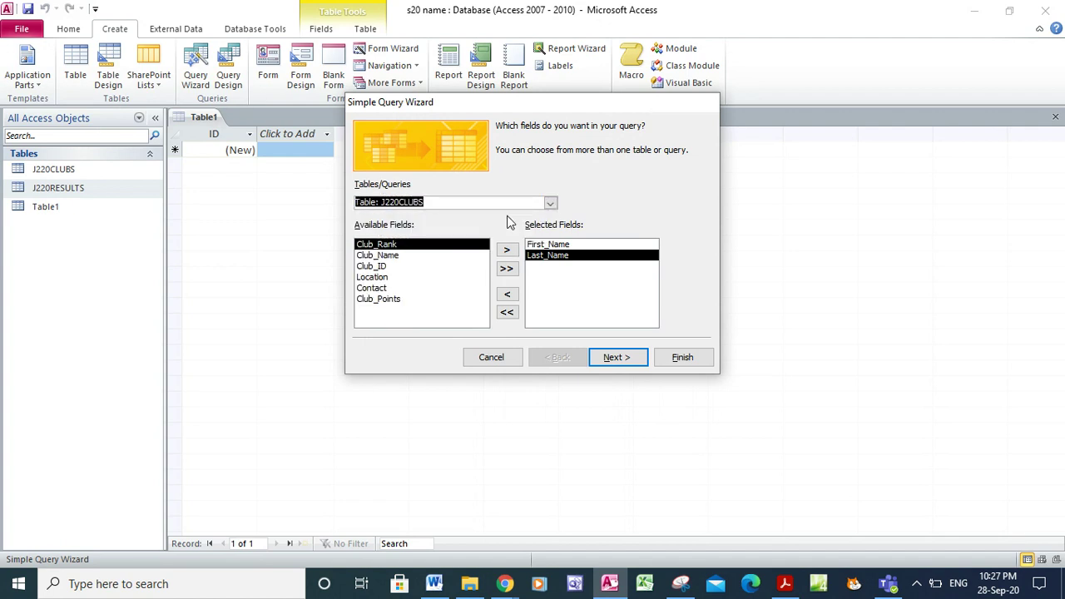
click(399, 256)
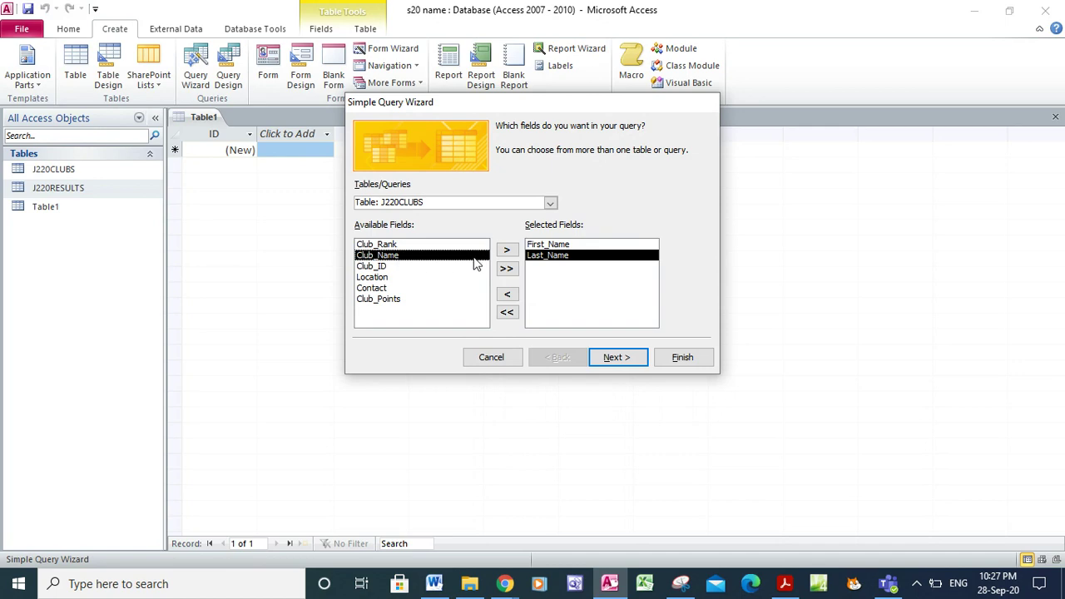
click(507, 250)
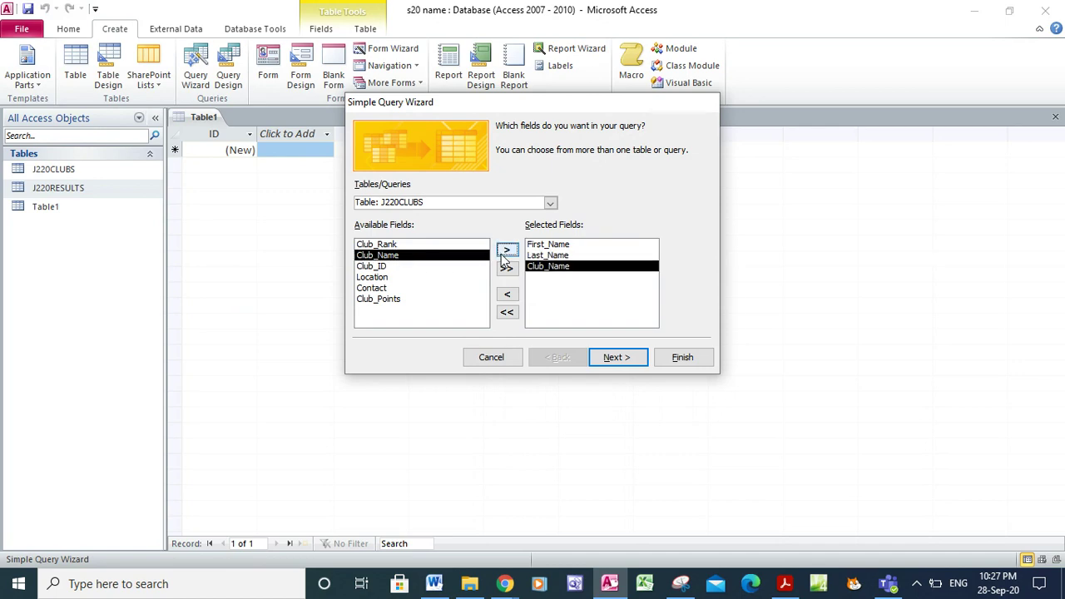
- Check the field order in task 22 of the PDF and add Category from J220RESULTS to the query
click(786, 583)
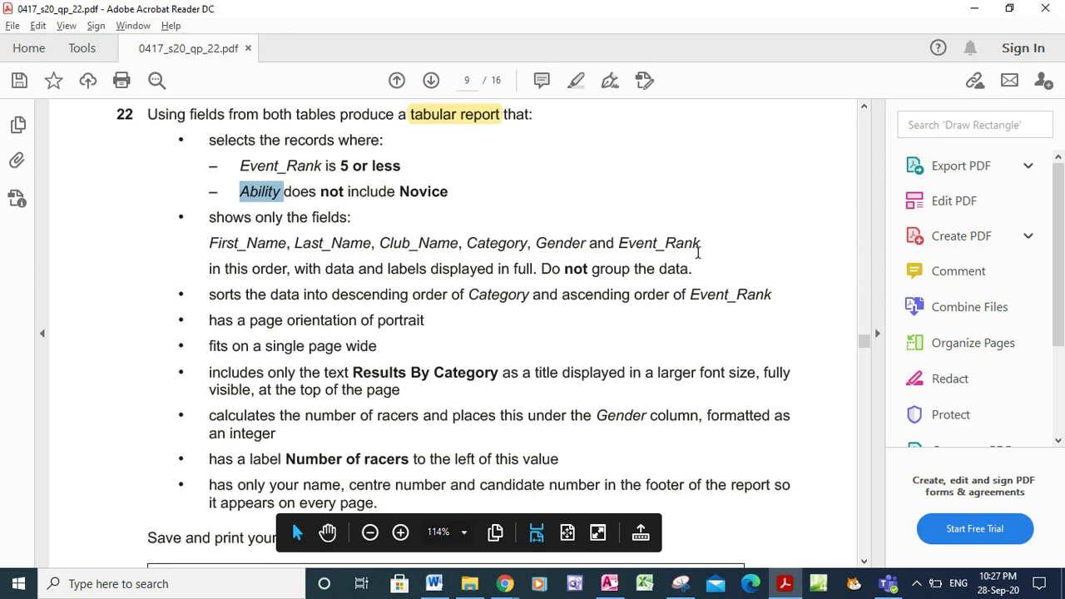
click(610, 583)
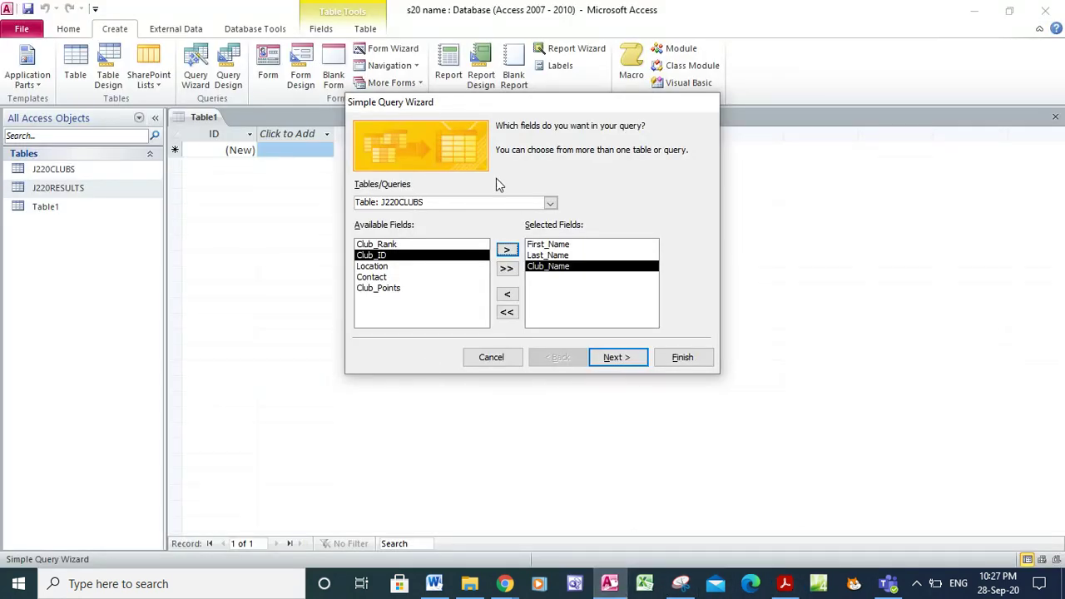
click(550, 203)
click(449, 228)
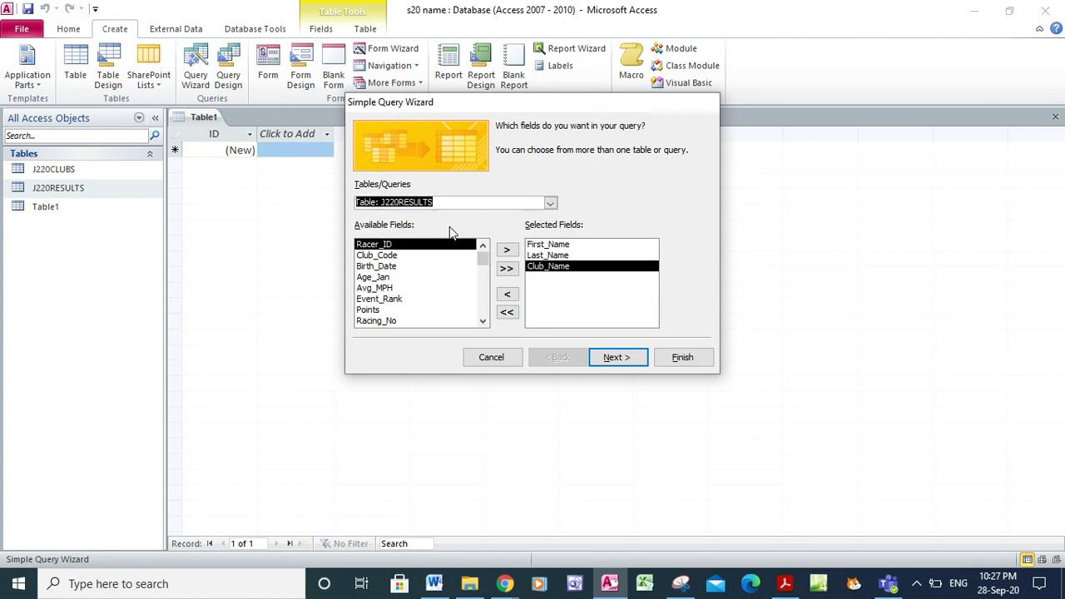
click(483, 322)
click(483, 322)
click(482, 321)
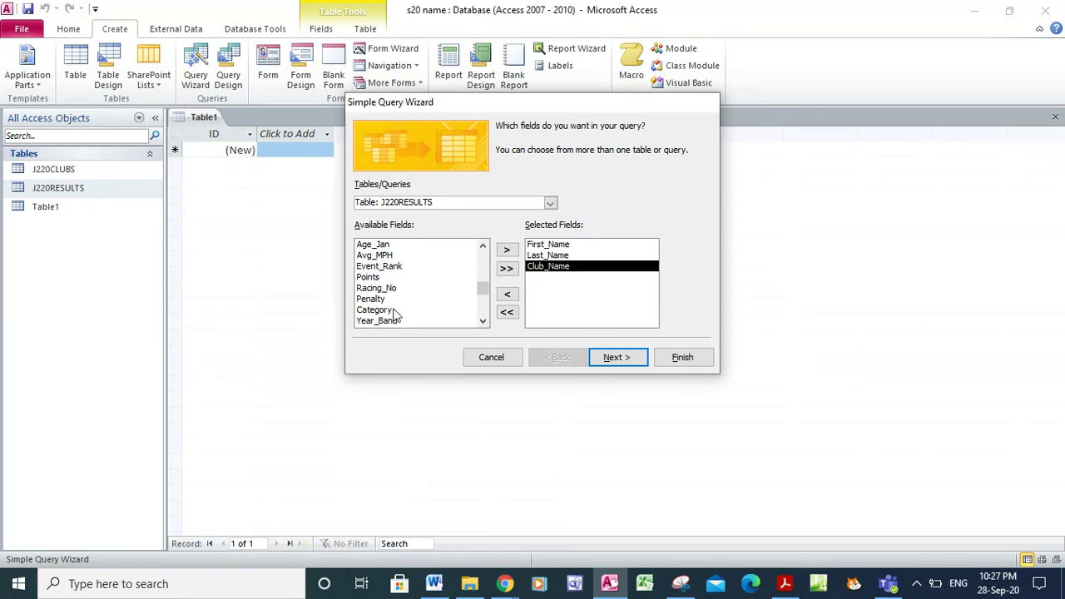
click(396, 310)
click(507, 252)
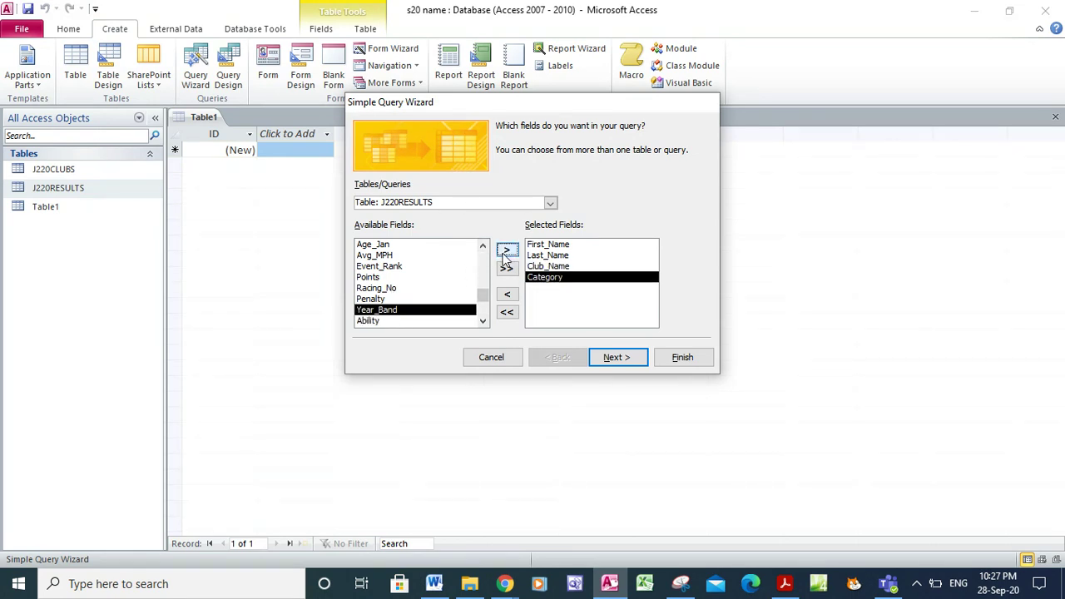
- Add the Gender and Event_Rank fields from J220RESULTS to the query
click(483, 248)
click(483, 247)
click(482, 247)
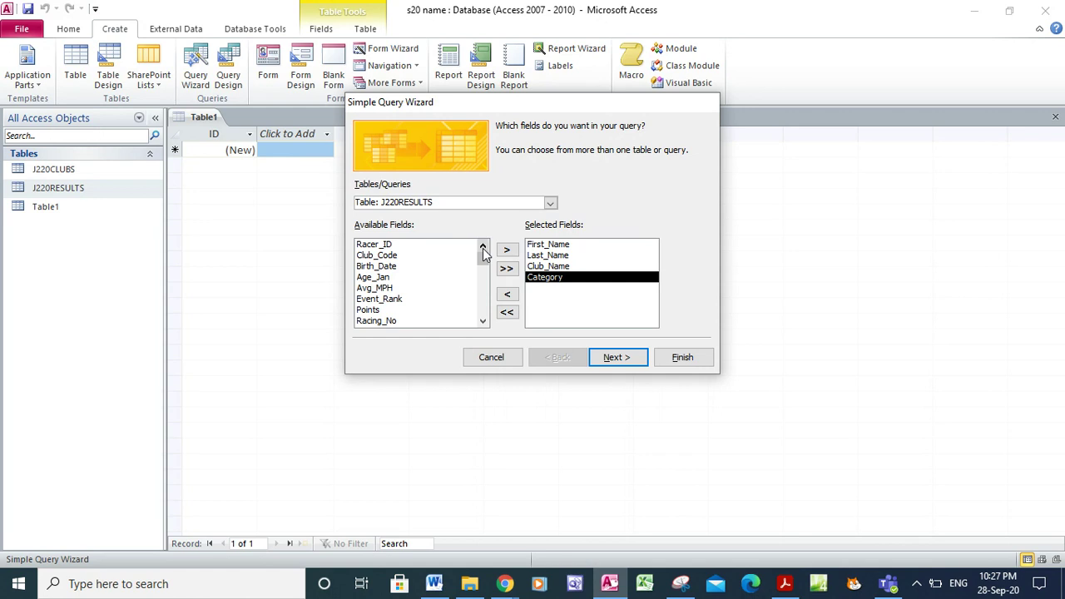
click(482, 310)
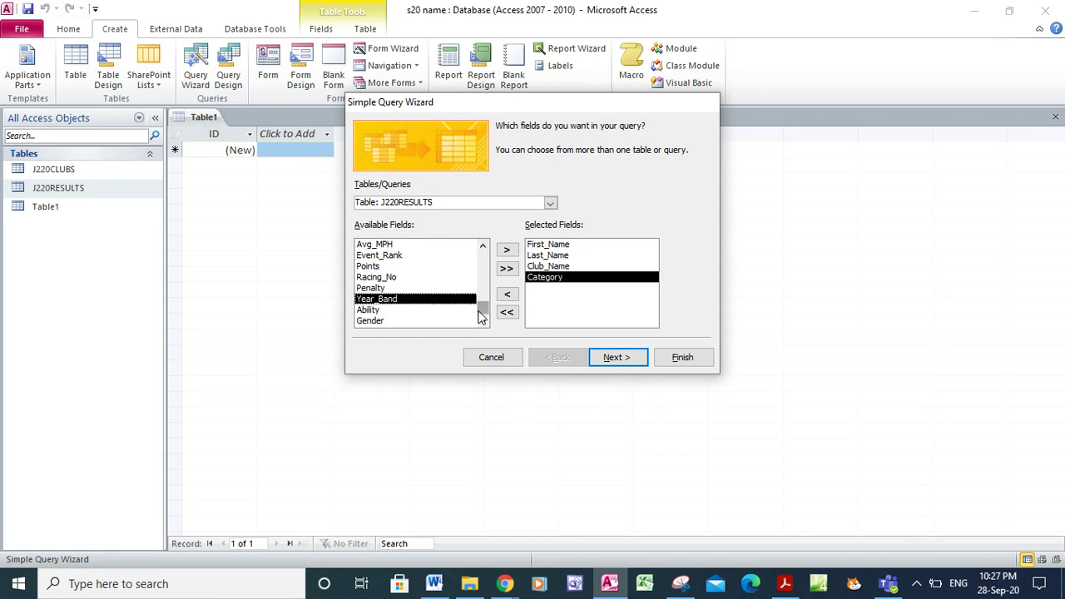
click(420, 322)
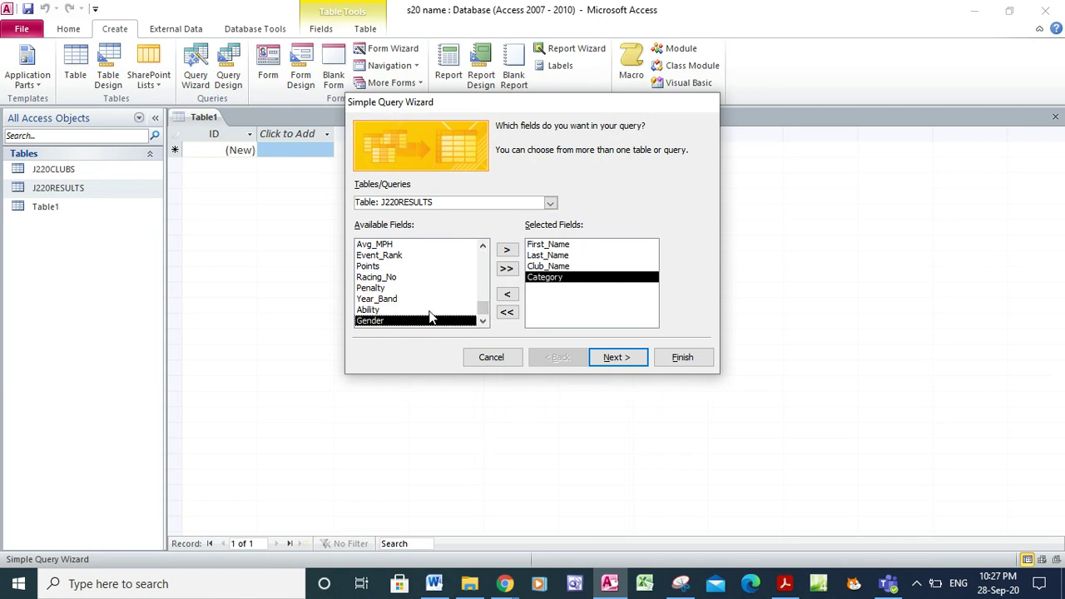
click(506, 250)
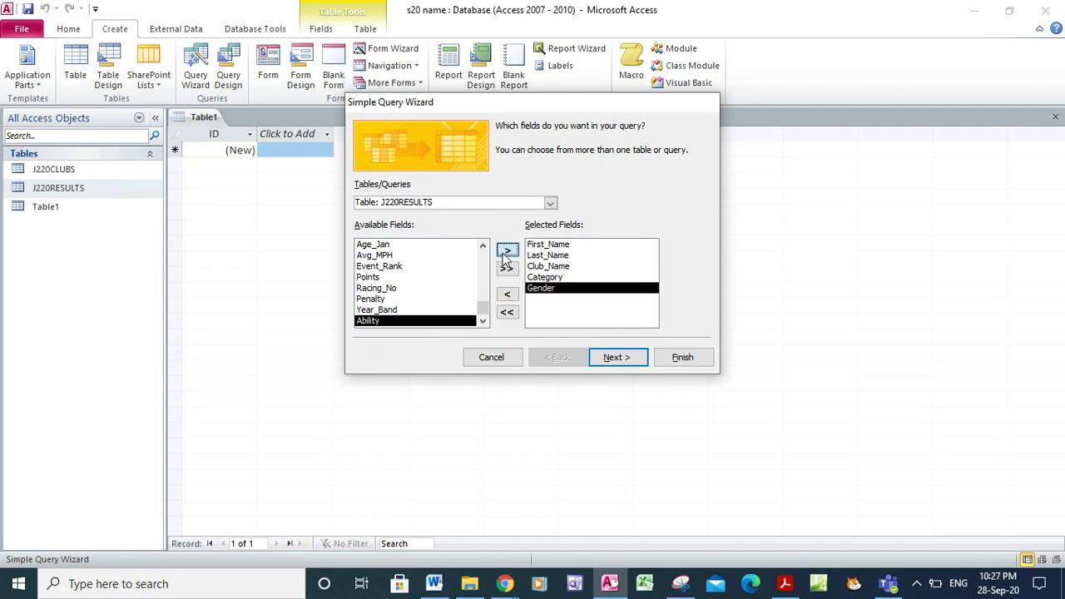
click(412, 267)
click(506, 250)
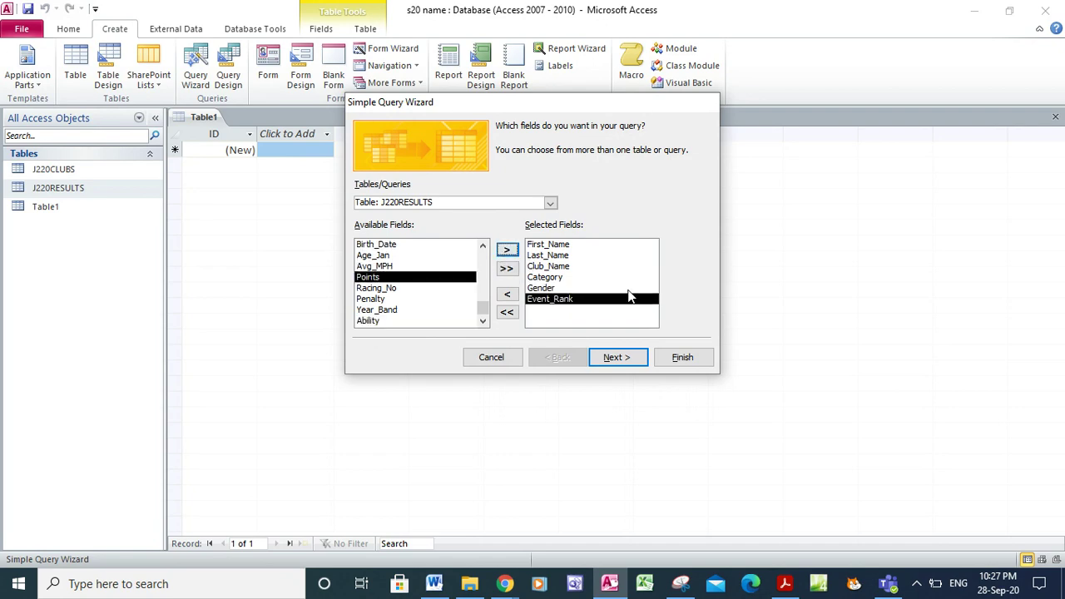
- Check the record selection conditions in task 22 of the PDF and add the Ability field to the query in Access
click(785, 583)
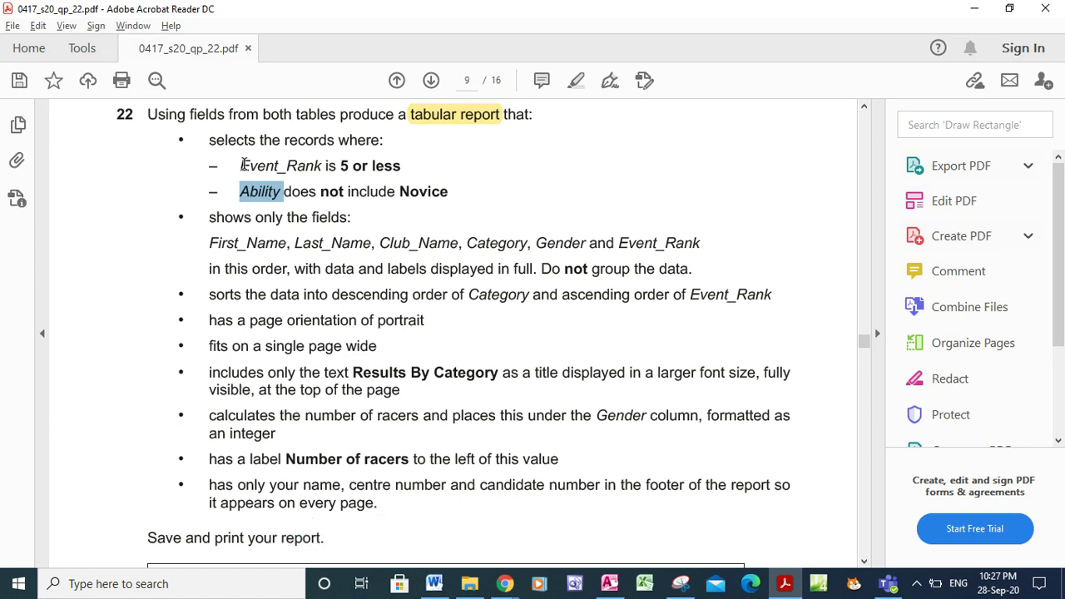
drag(241, 164, 316, 167)
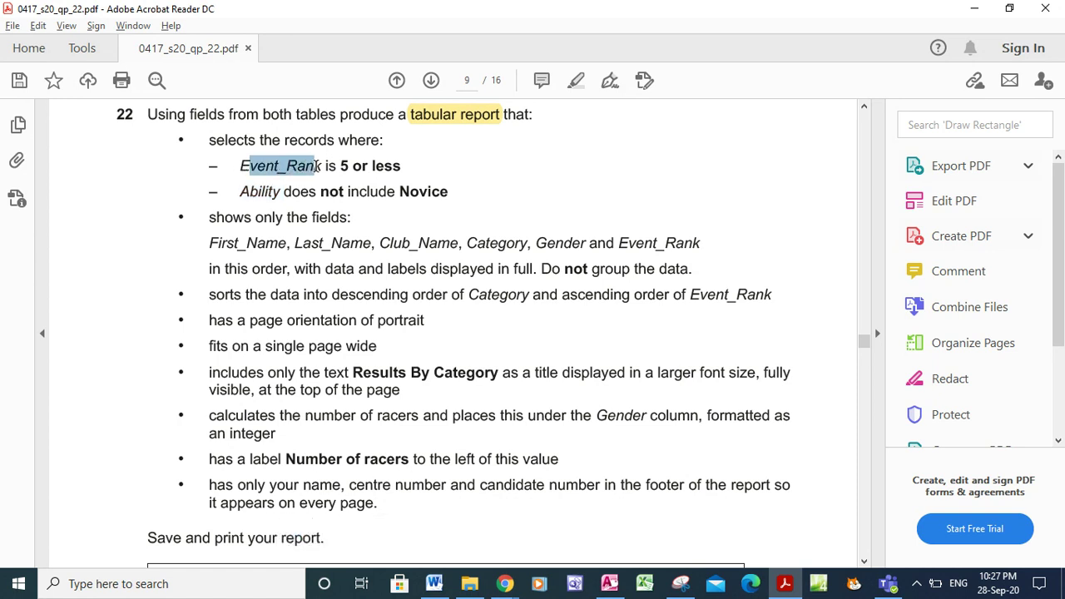
drag(239, 192, 284, 193)
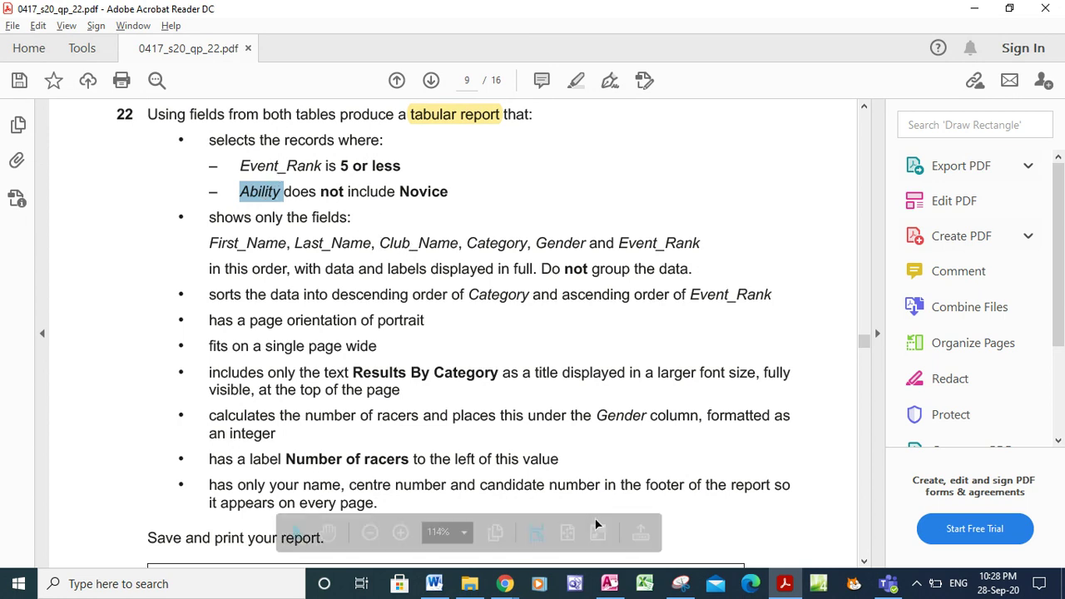
click(609, 583)
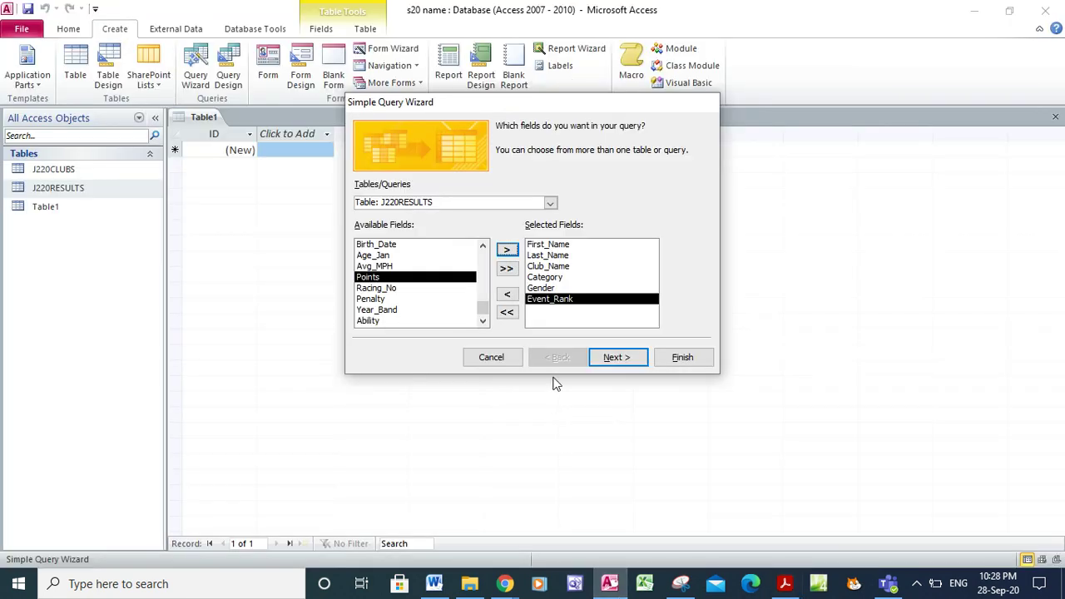
click(421, 321)
click(505, 249)
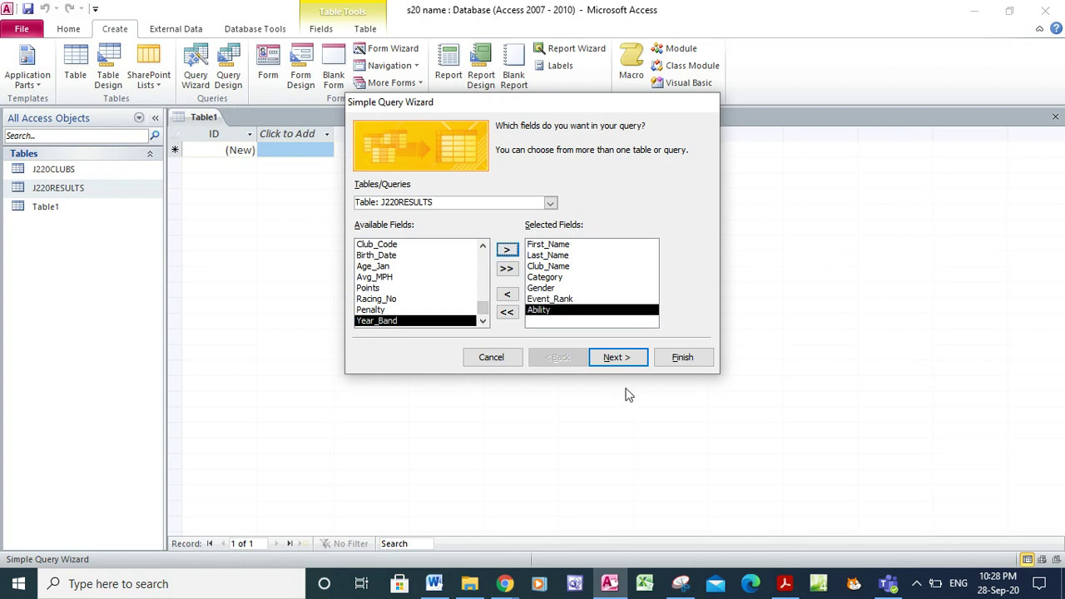
- Keep it a detail query and title it Query Results By Category, copying the report title from task 22 of the PDF
click(618, 359)
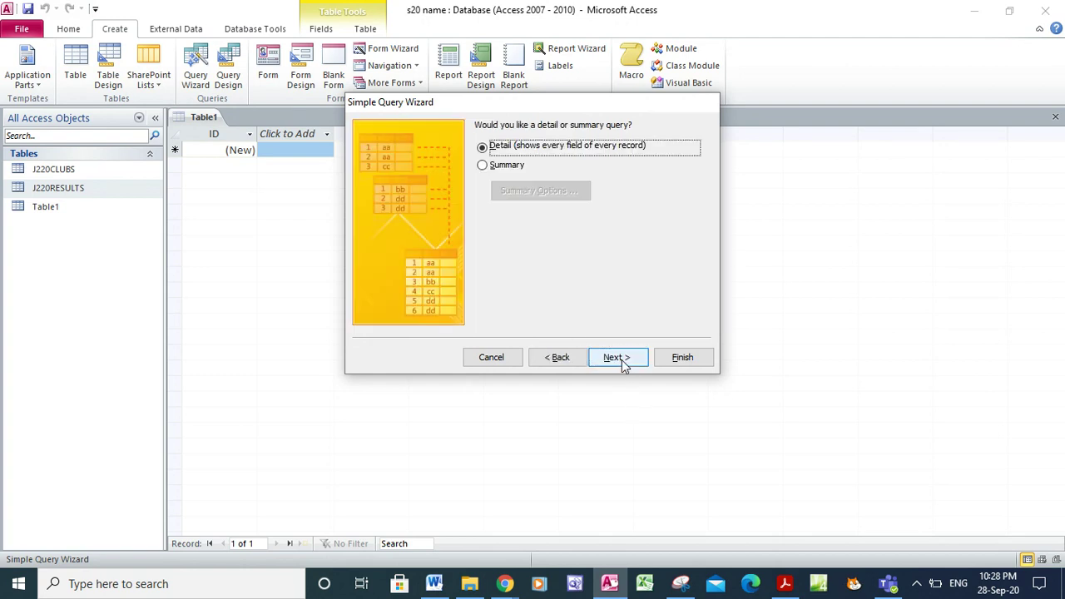
click(617, 358)
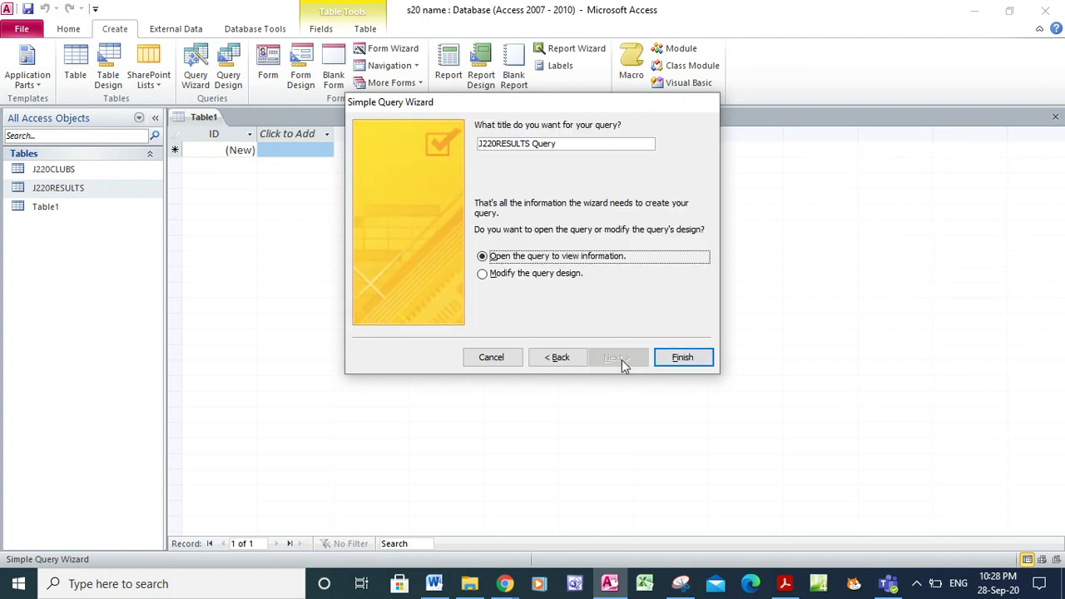
click(535, 145)
key(BackSpace)
key(BackSpace)
key(BackSpace)
key(BackSpace)
key(BackSpace)
key(BackSpace)
key(BackSpace)
key(BackSpace)
key(BackSpace)
key(BackSpace)
key(BackSpace)
key(BackSpace)
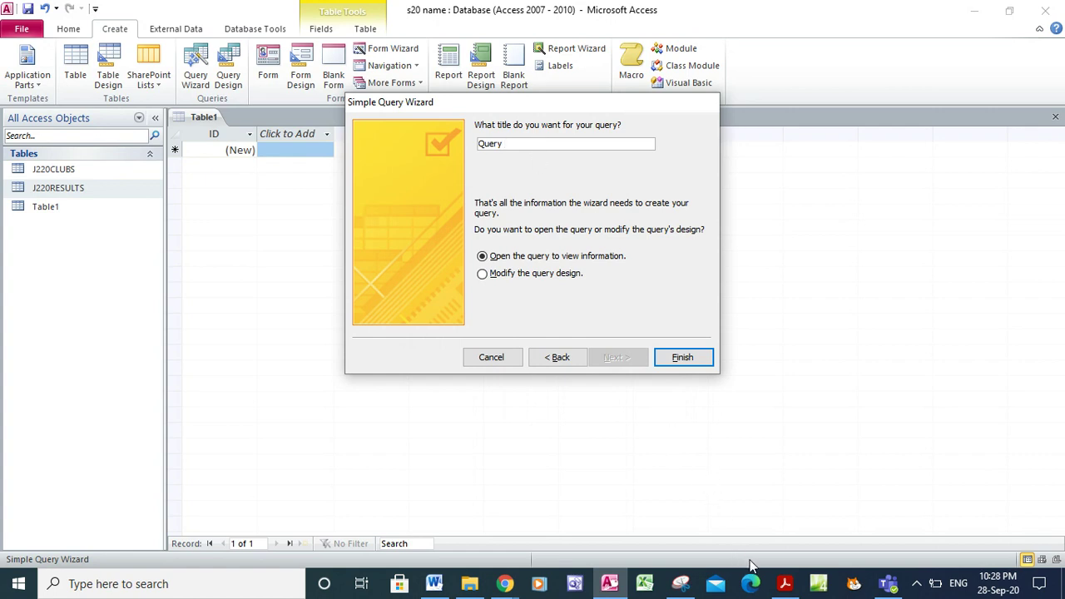
click(782, 588)
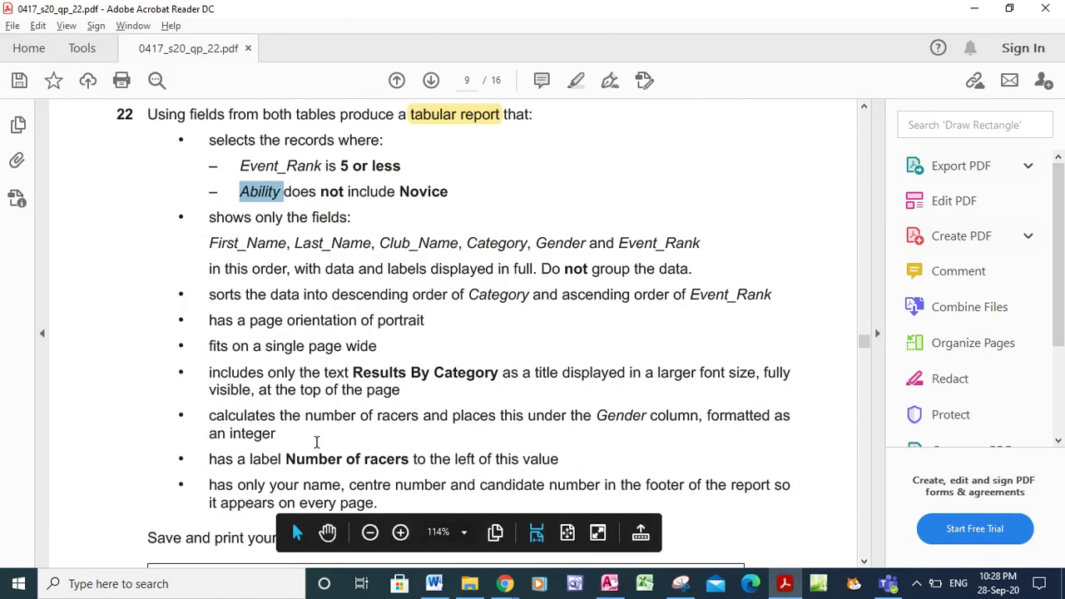
drag(361, 373, 500, 376)
key(ctrl+c)
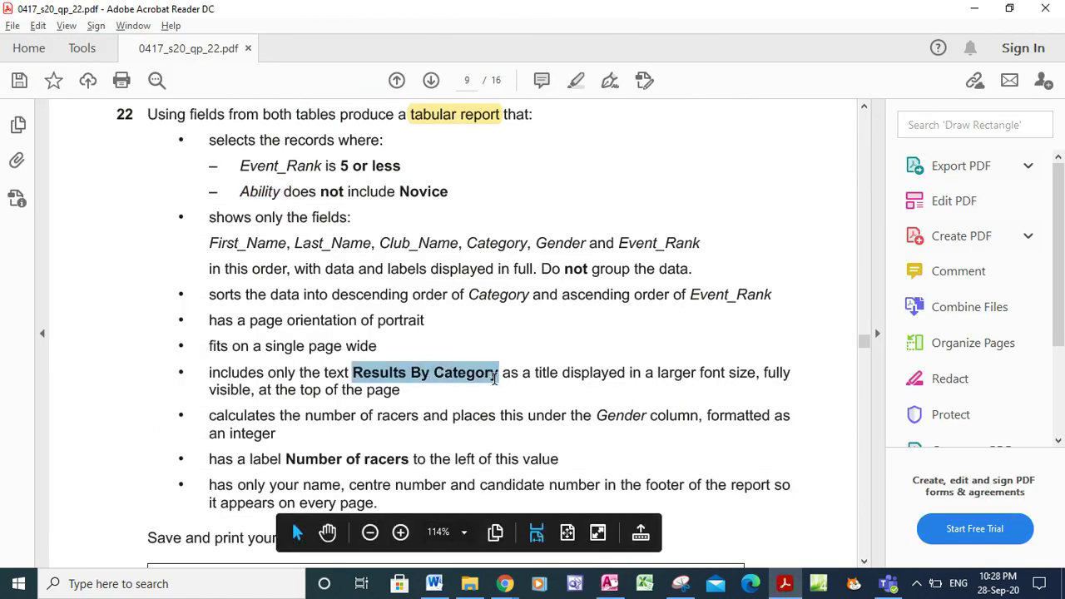
key(alt+Tab)
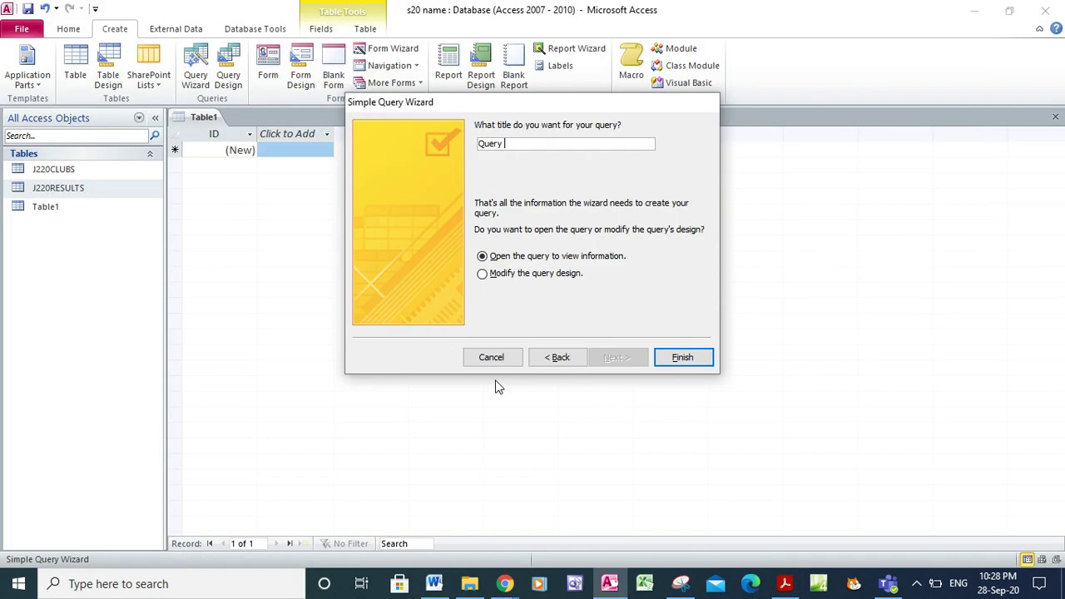
key(ctrl+v)
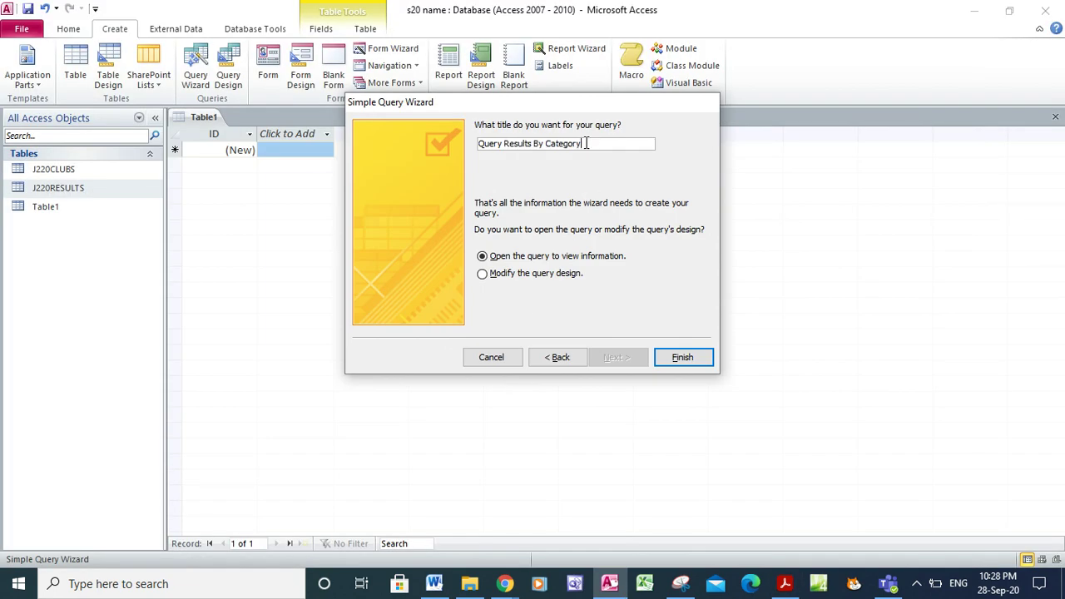
- Finish the wizard with the option to modify the query design, and run the query
click(487, 274)
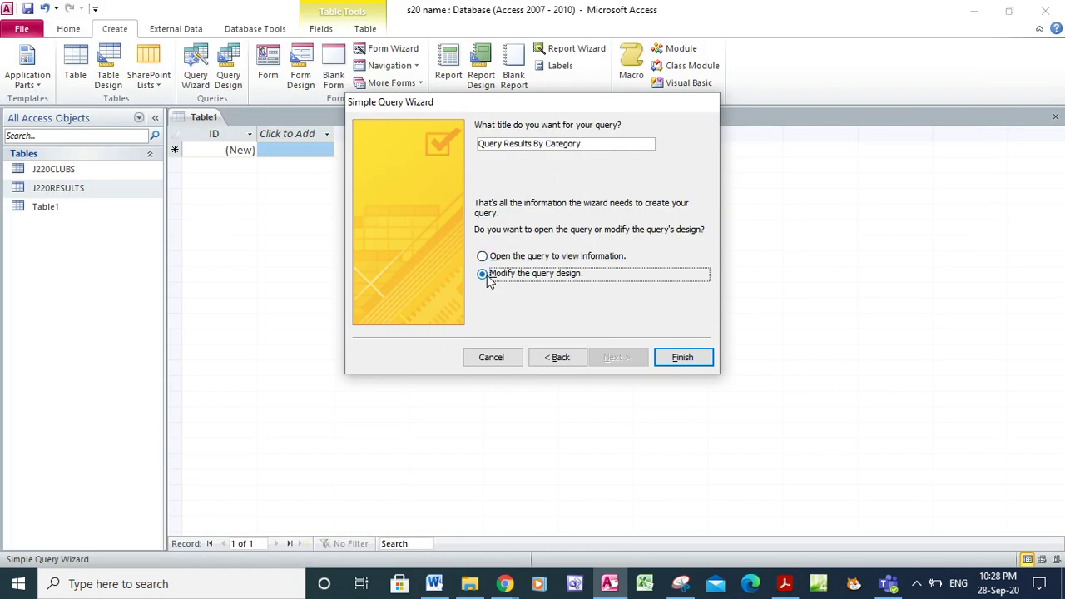
click(683, 359)
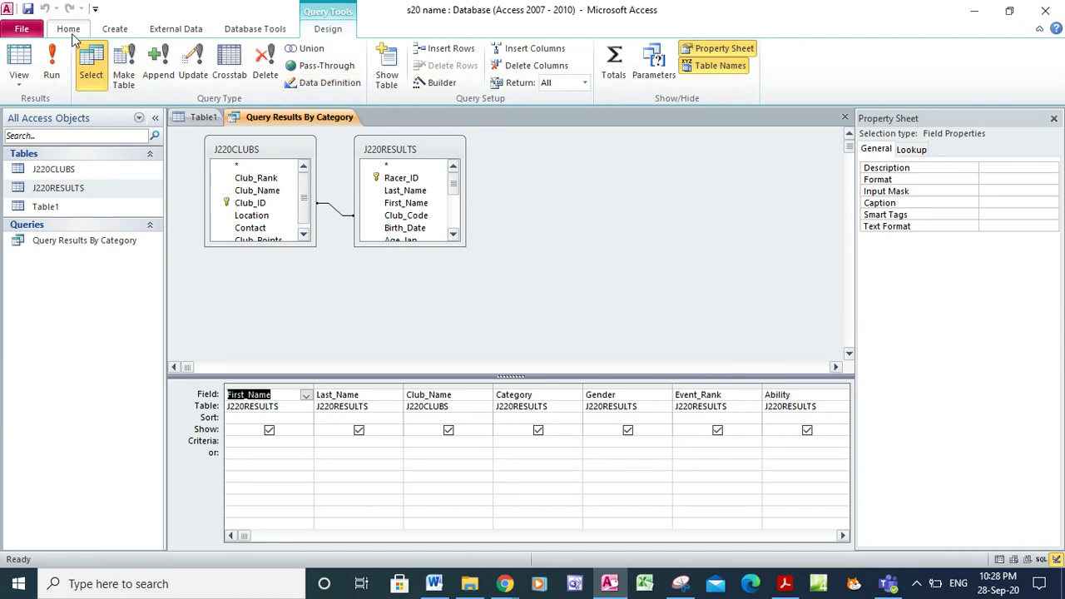
click(52, 64)
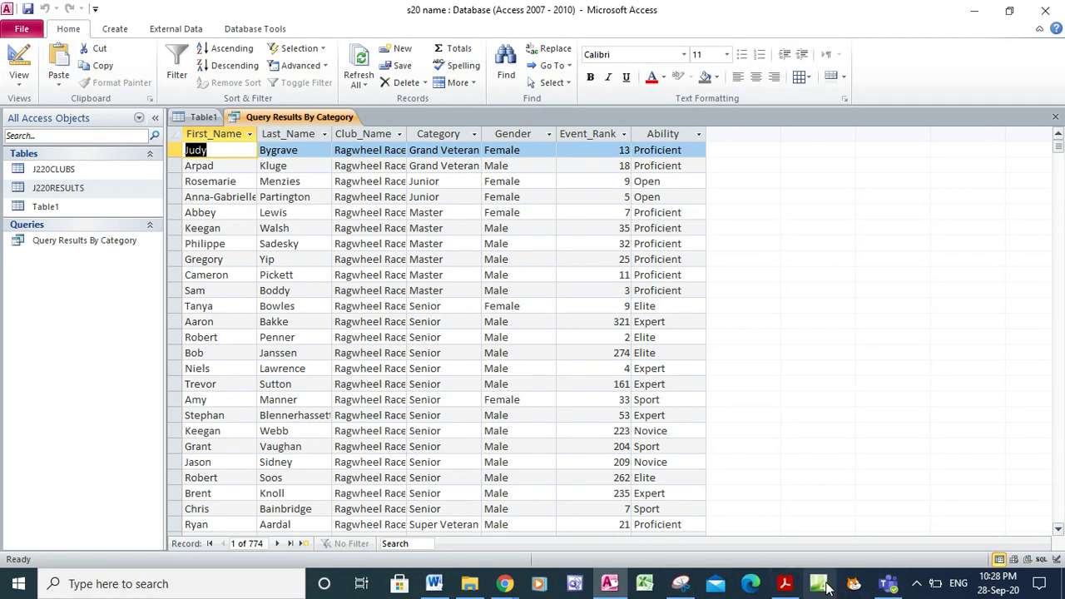
- Check the Event_Rank condition in task 22 of the PDF, set the Event_Rank criteria to <=5 in the query design and run it
click(784, 583)
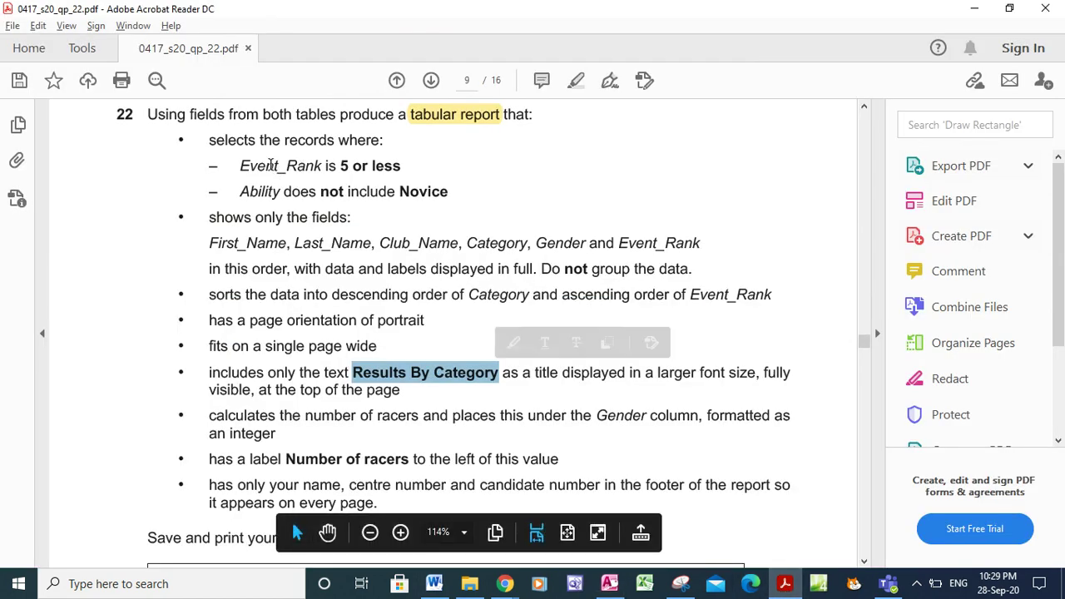
drag(241, 165, 401, 169)
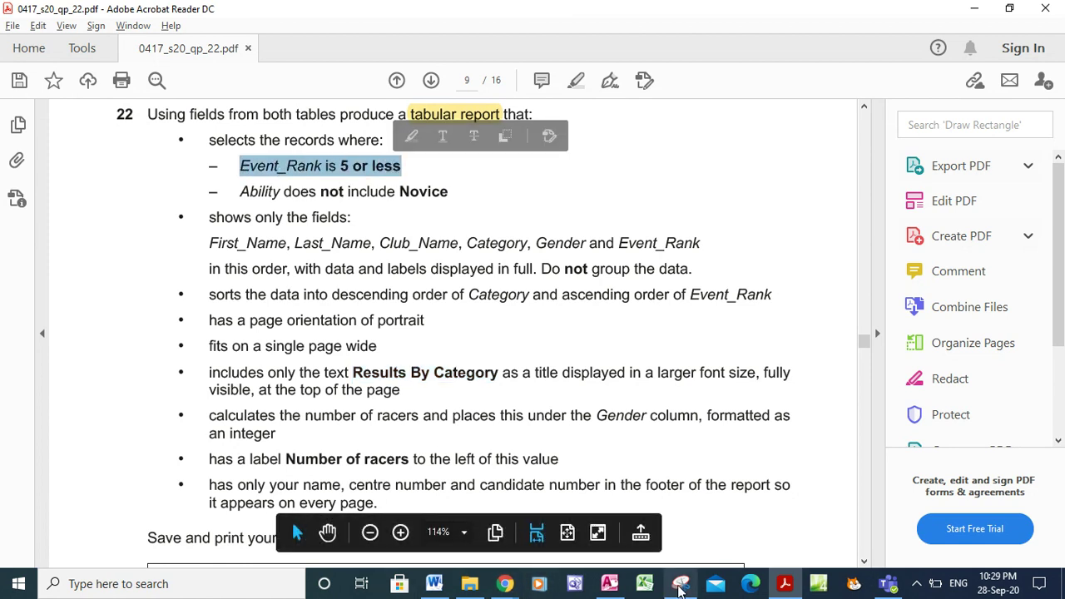
click(609, 583)
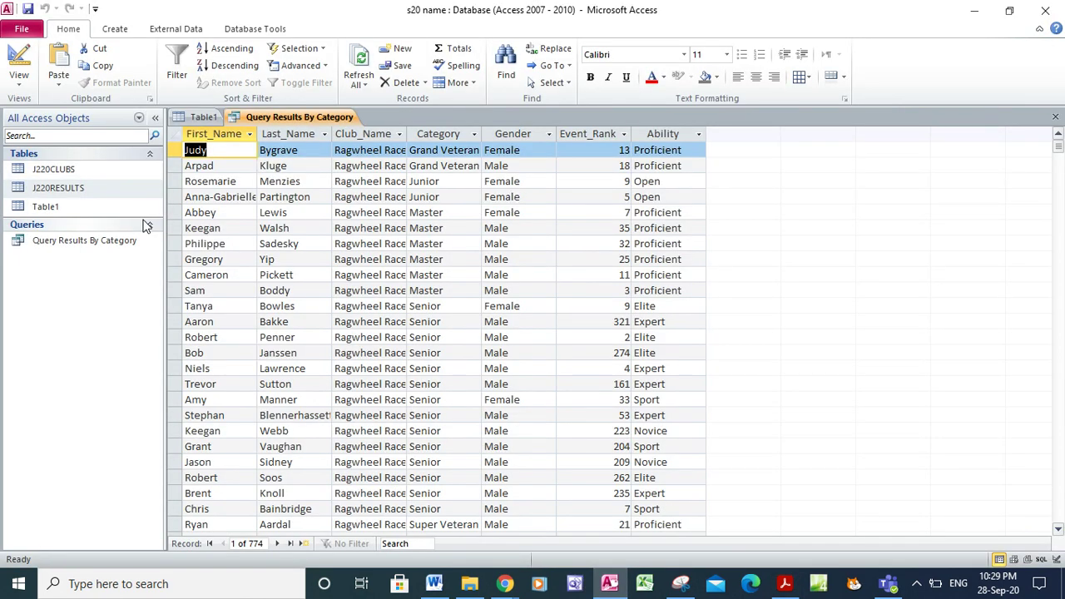
click(18, 77)
click(65, 247)
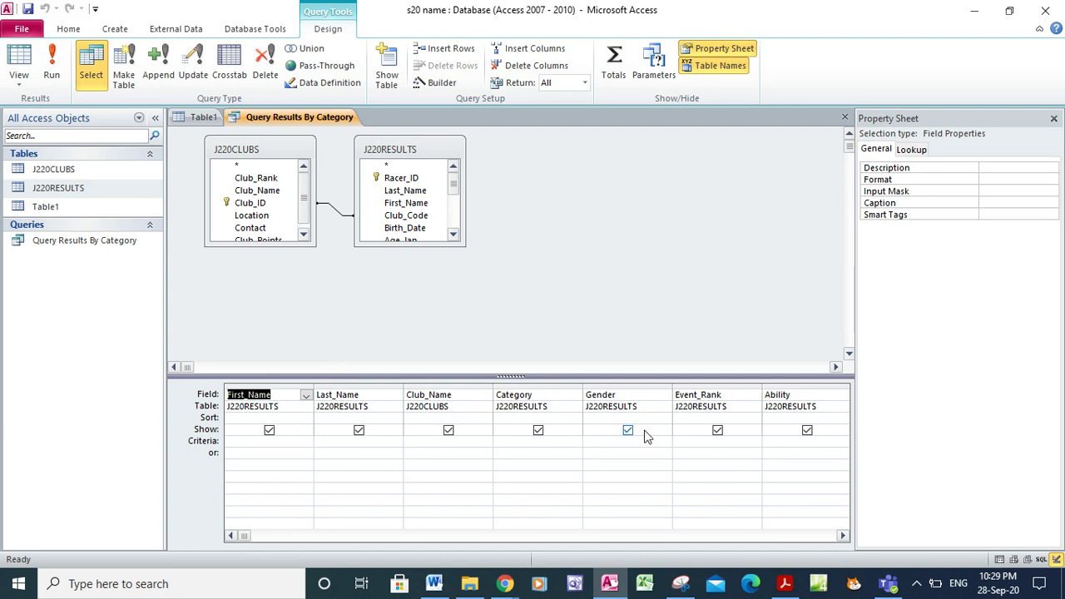
click(698, 443)
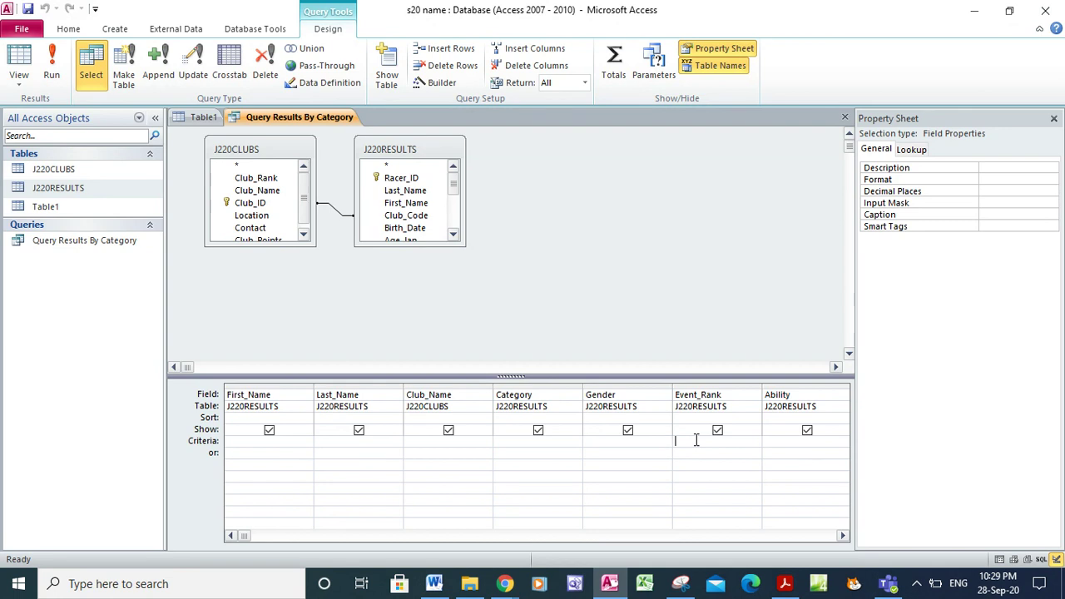
text(<=5)
click(51, 71)
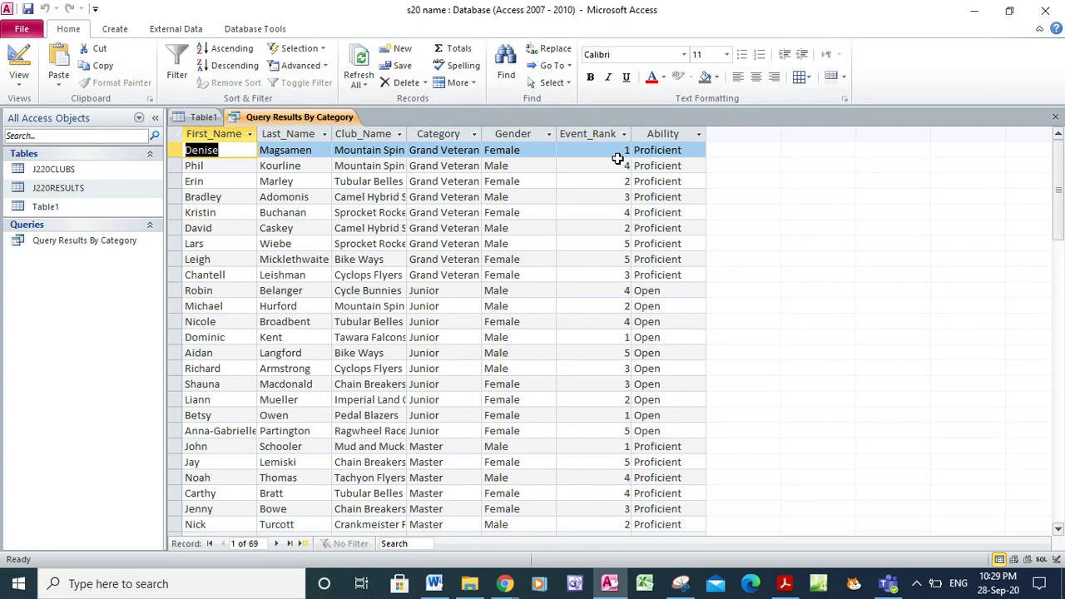
- Check task 22's Ability condition in the PDF against the query records, set the Ability criteria to Not Novice and run the query
click(783, 583)
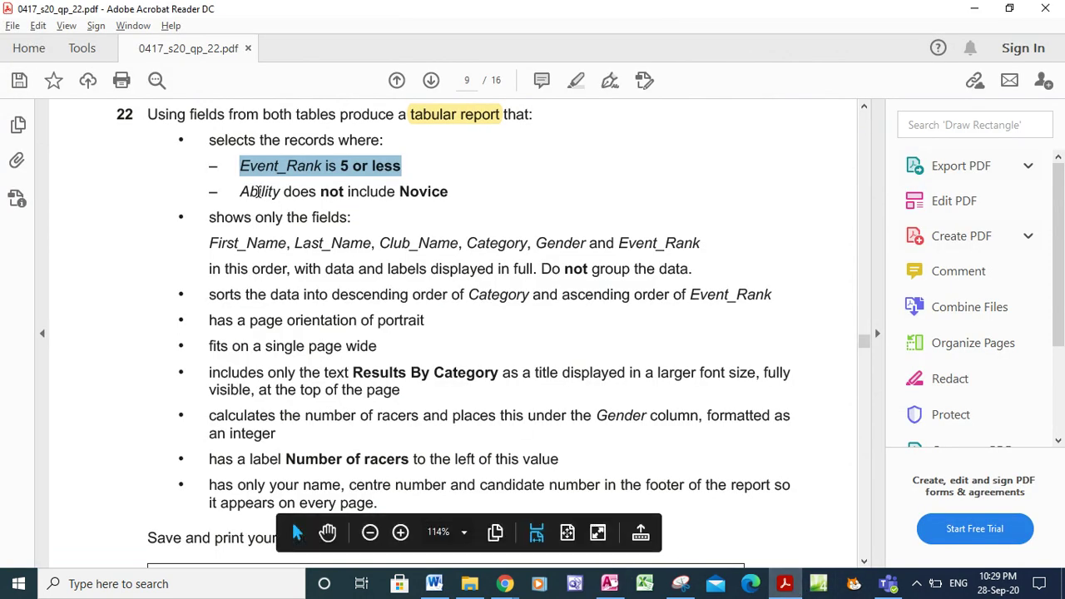
drag(238, 192, 451, 192)
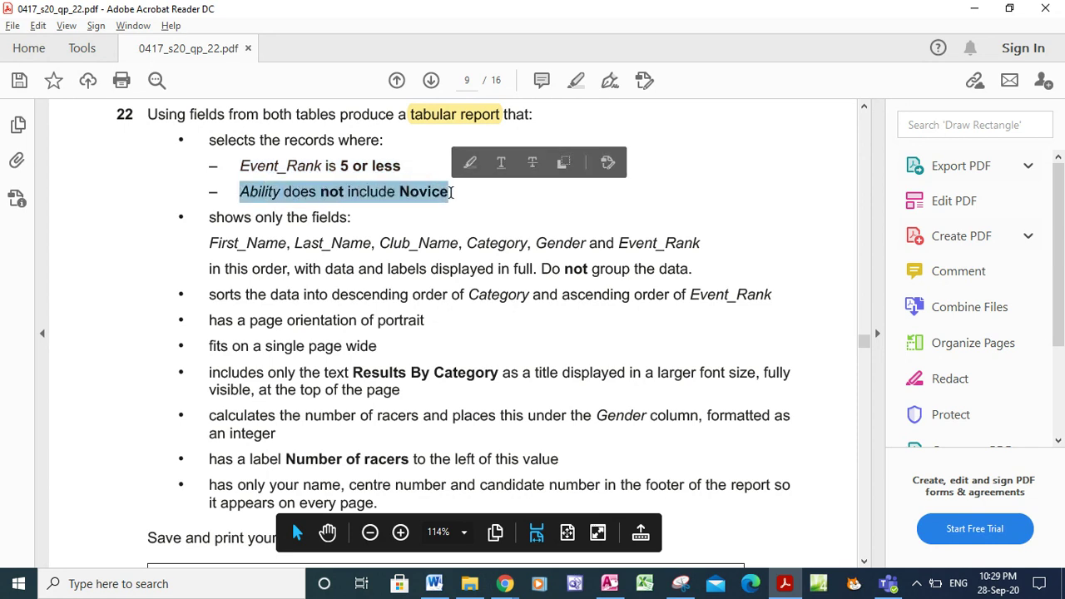
click(622, 588)
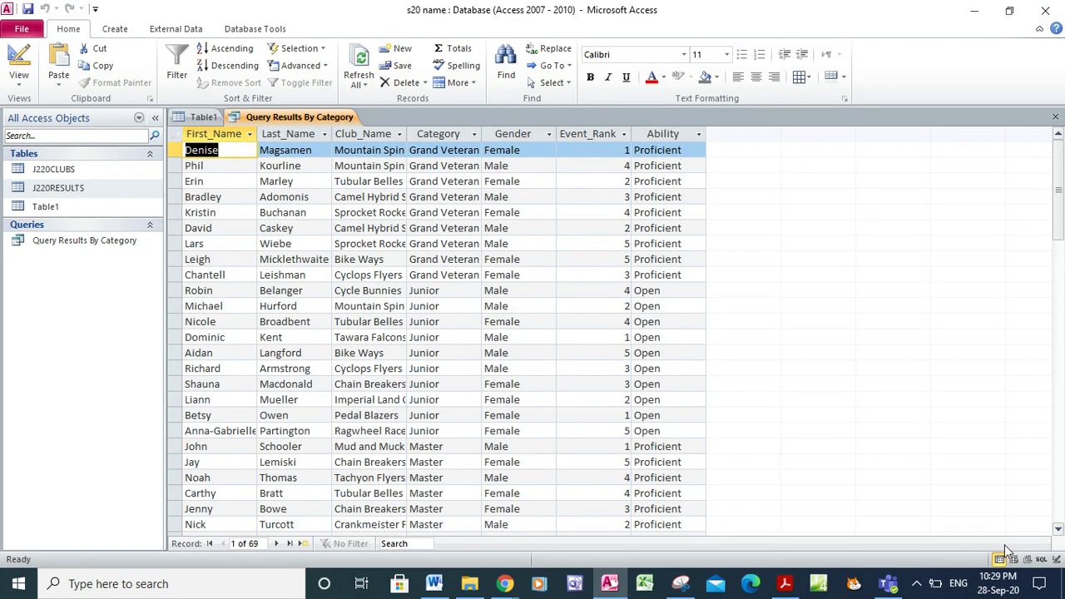
drag(1059, 530, 1060, 530)
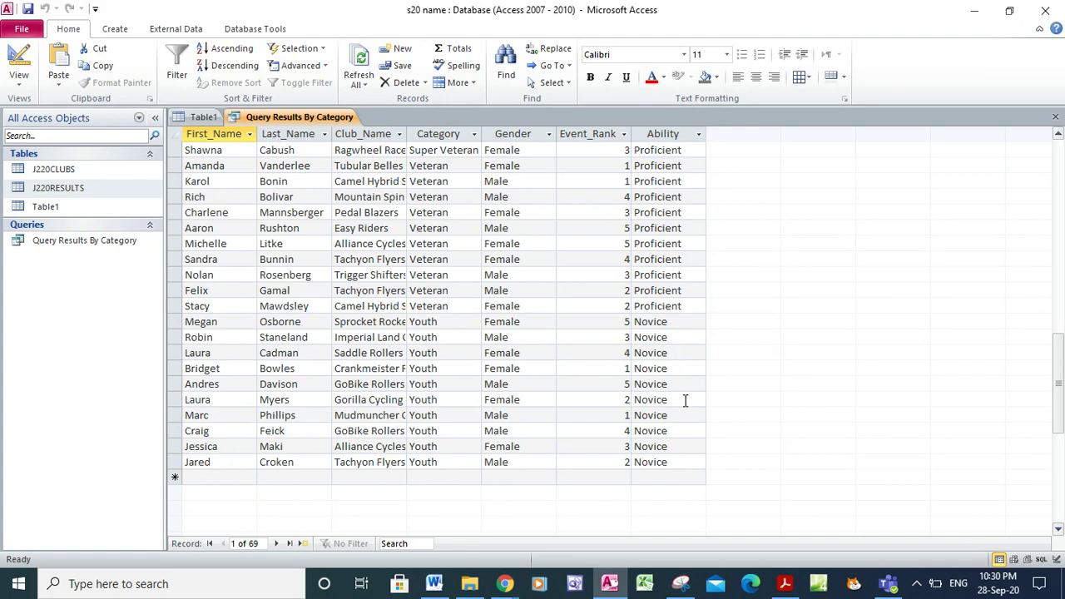
click(1059, 167)
click(1058, 166)
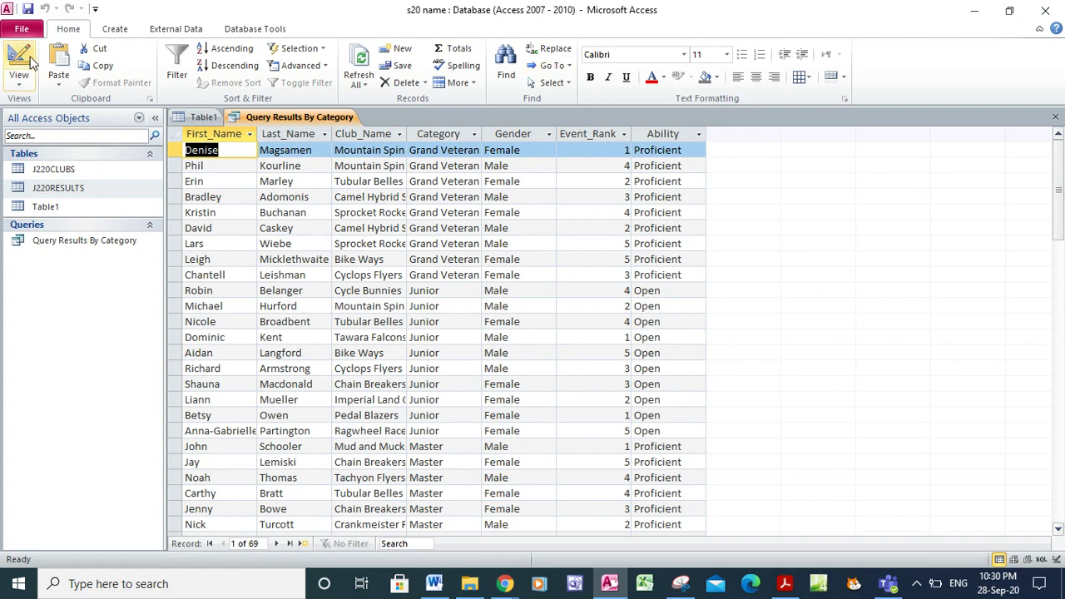
click(19, 83)
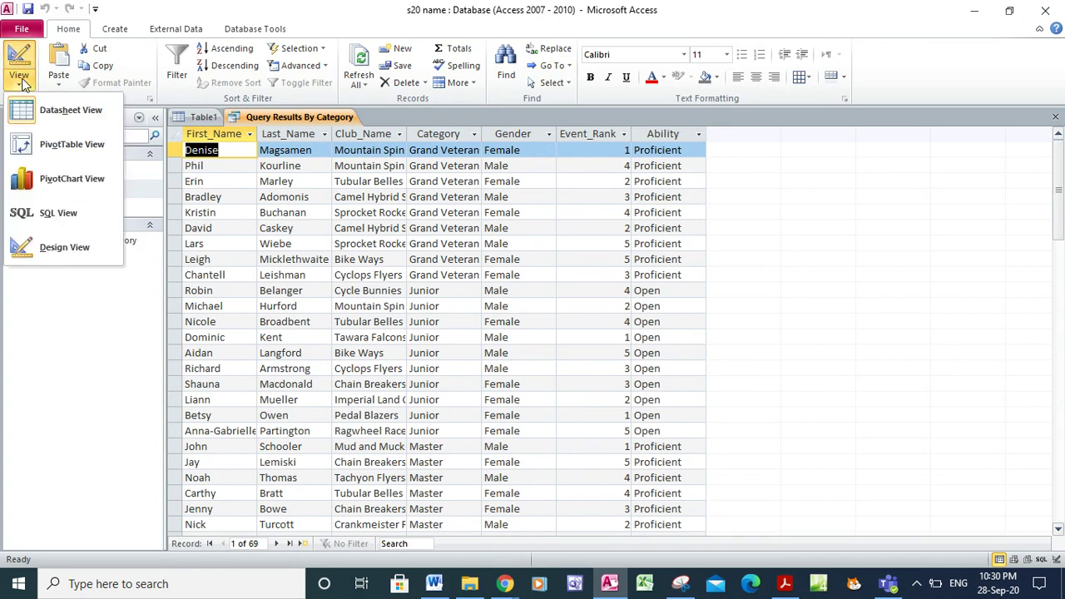
click(66, 248)
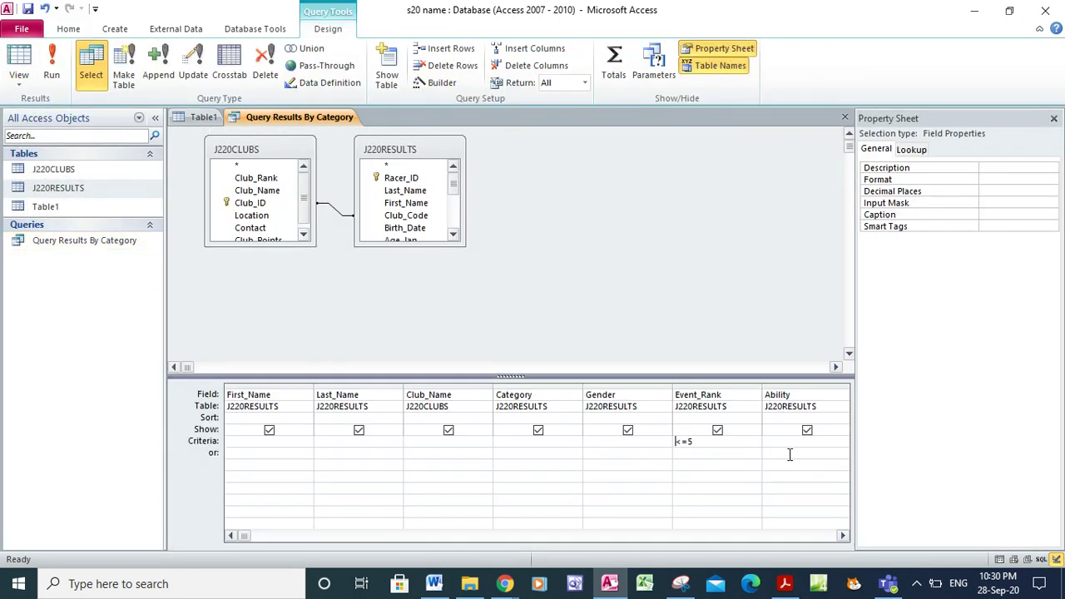
click(789, 442)
text(Not )
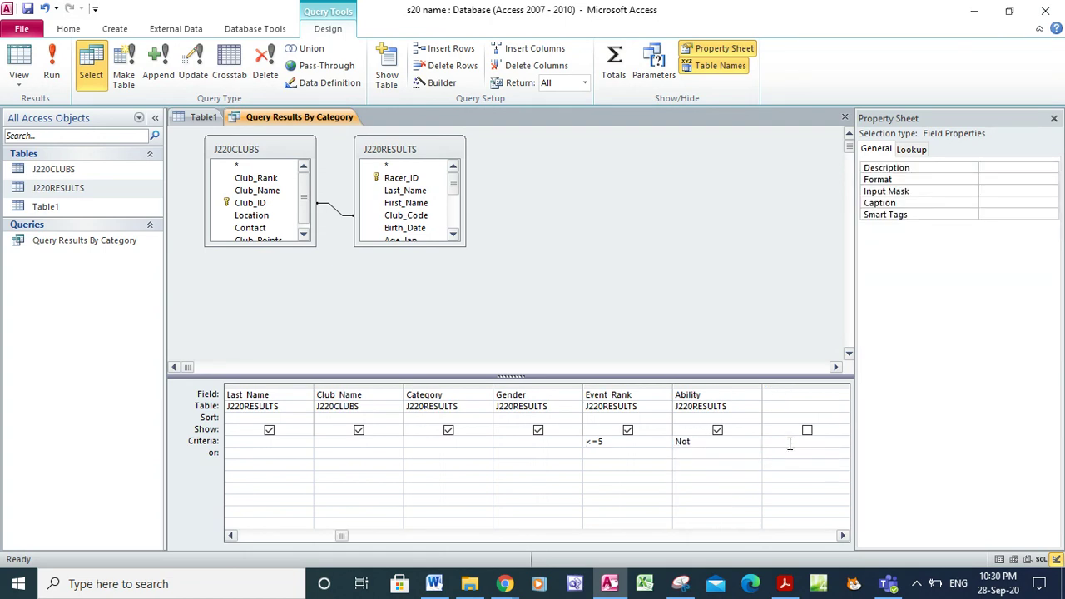
text(Novice)
click(51, 73)
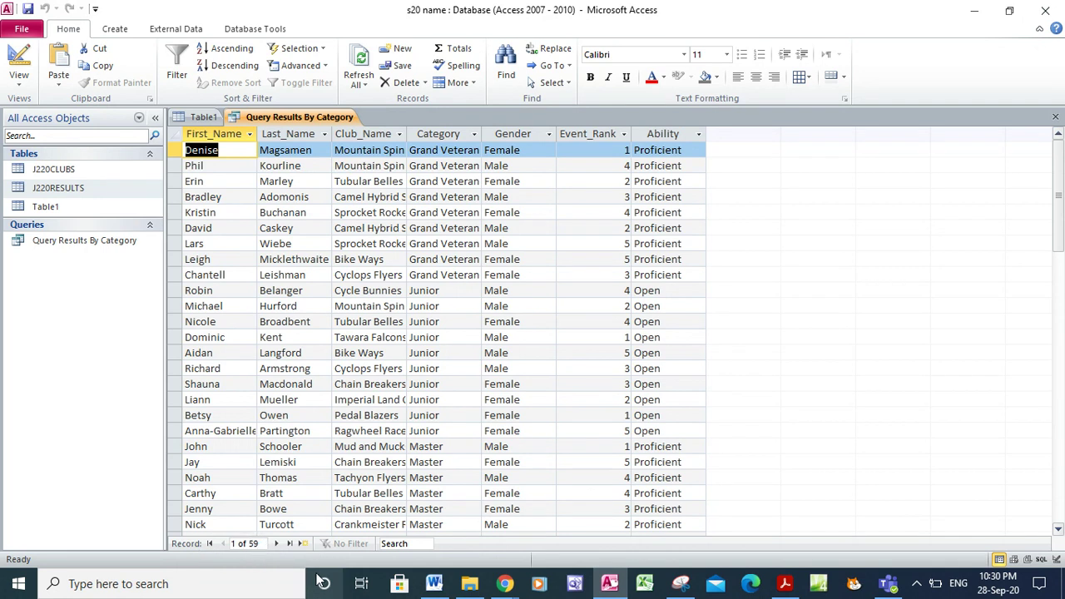
- Check task 22 in the PDF for the fields the report must show and their order
mouse_move(783, 589)
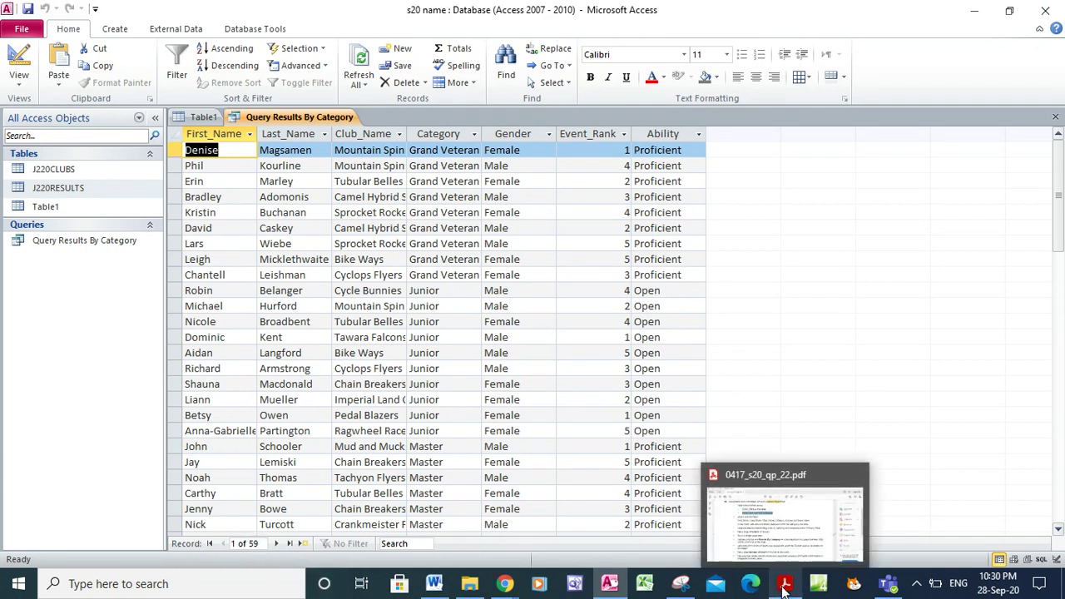
click(825, 530)
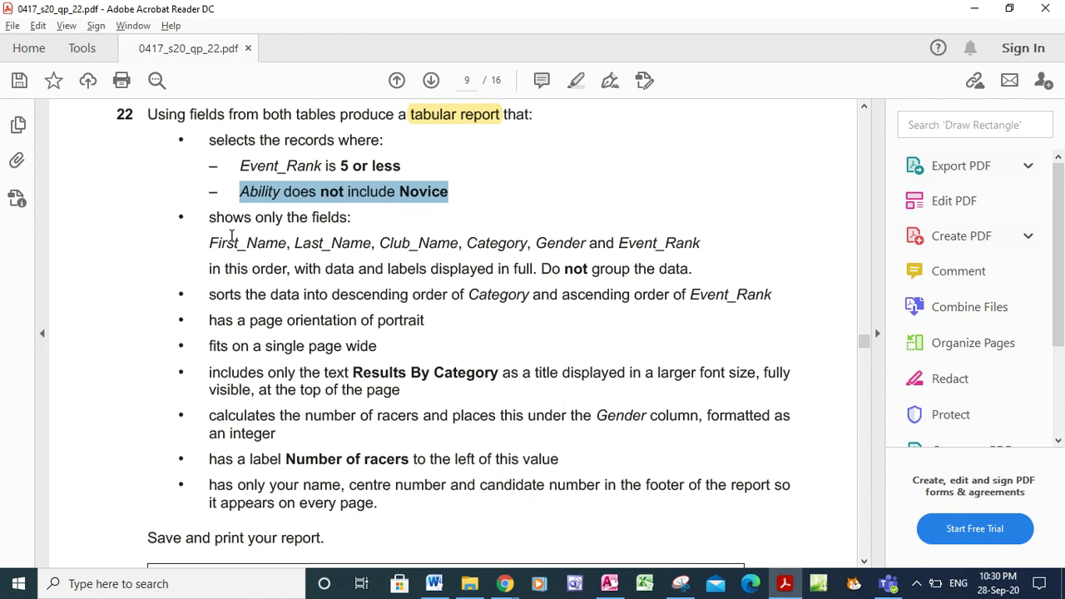
drag(212, 242, 535, 269)
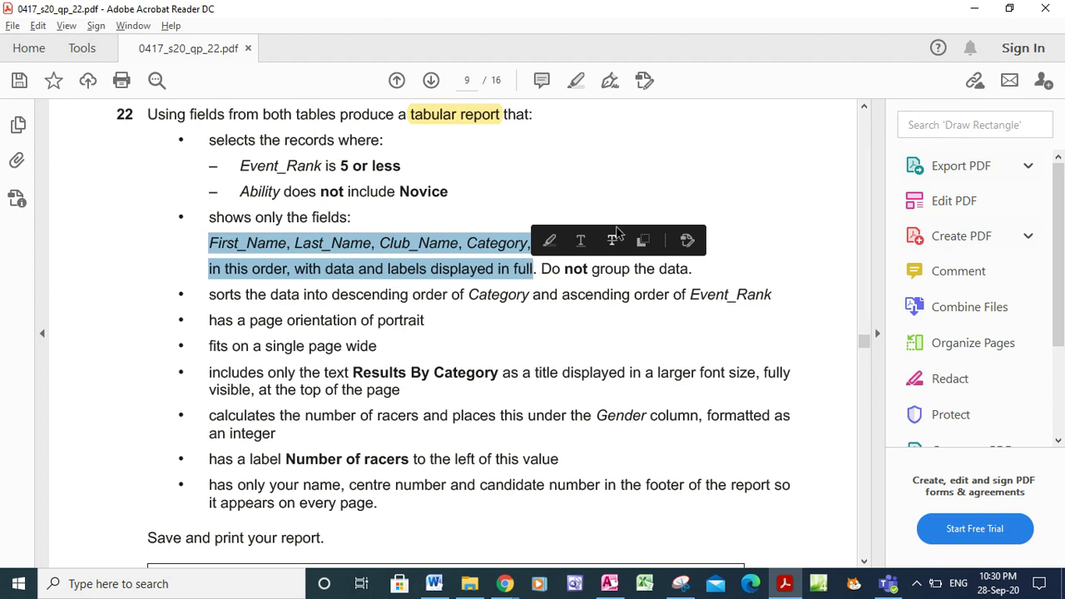
click(551, 184)
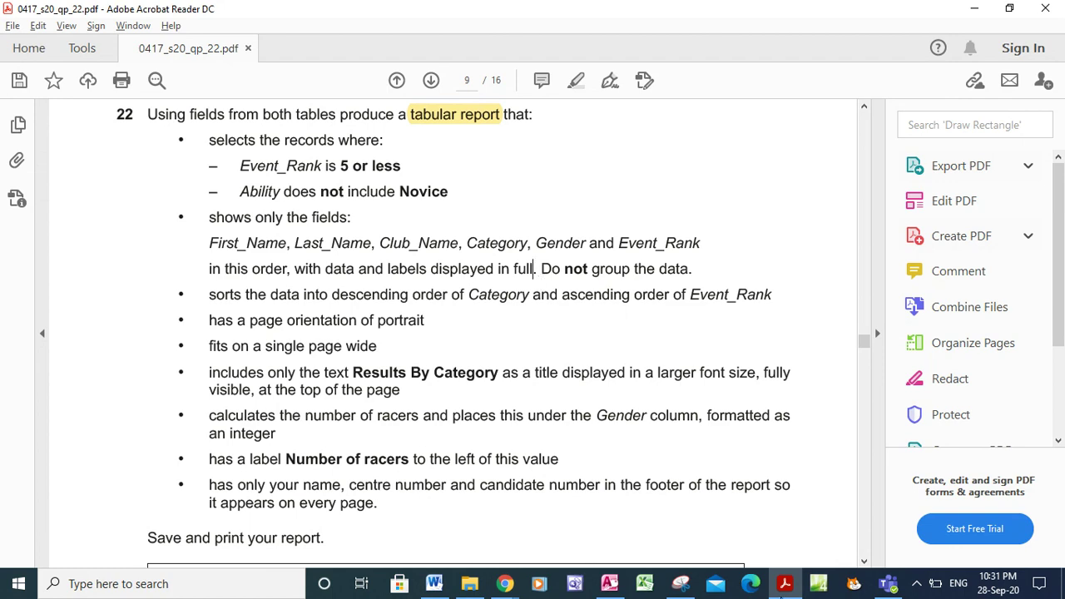
- Start the Report Wizard on Query Results By Category and add First_Name, Last_Name, Club_Name, Category, Gender and Event_Rank
click(608, 587)
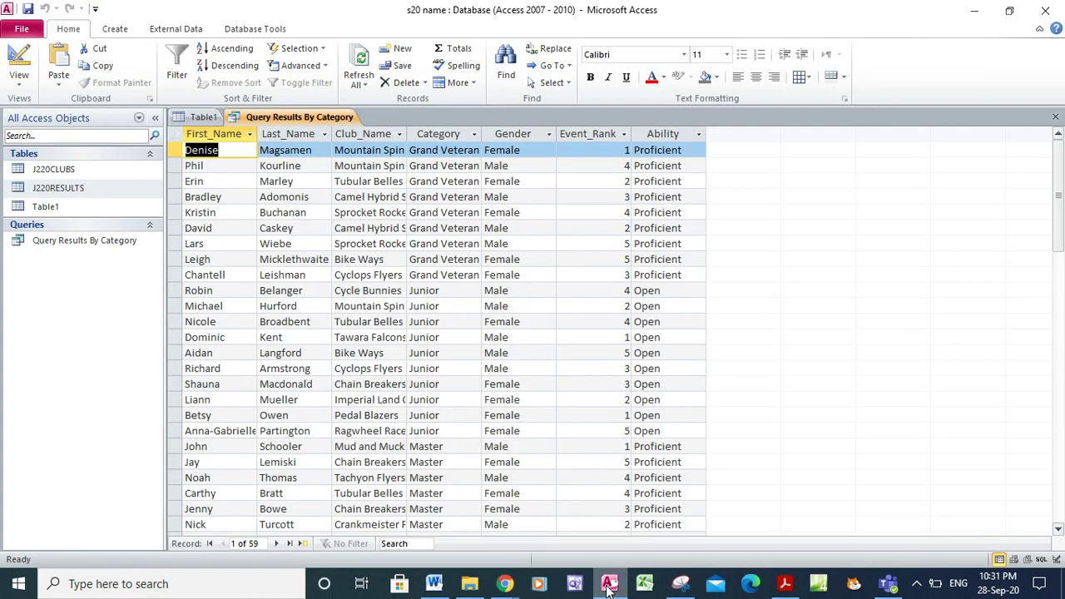
click(114, 30)
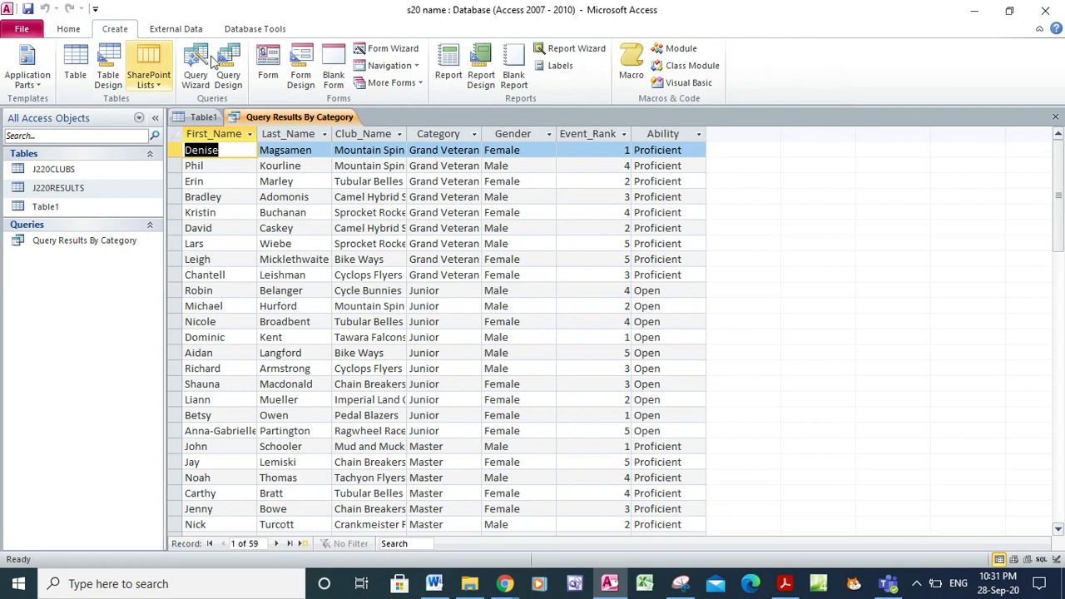
click(567, 50)
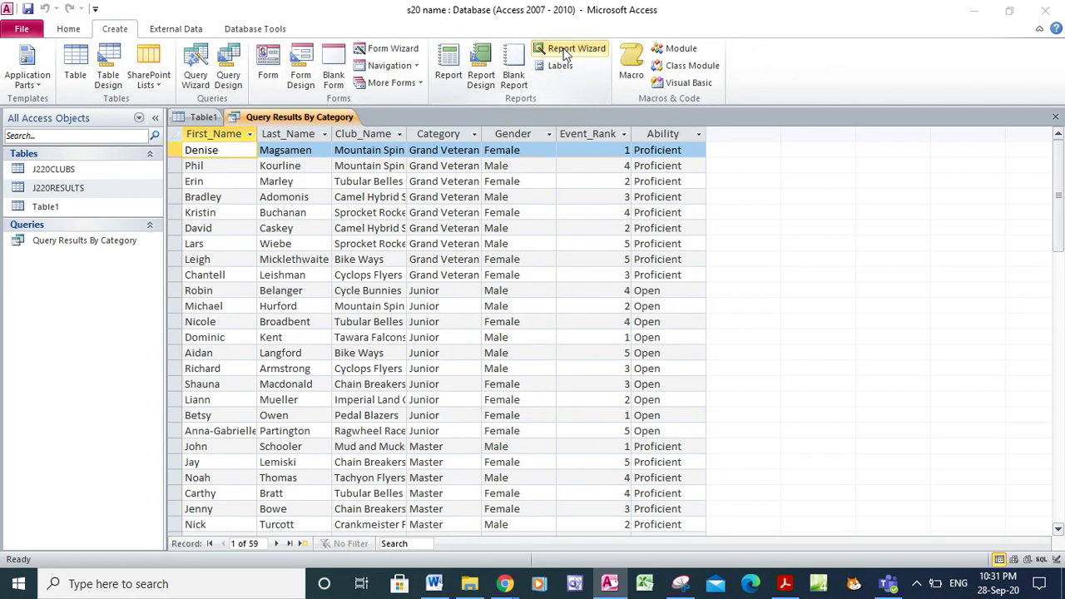
click(487, 324)
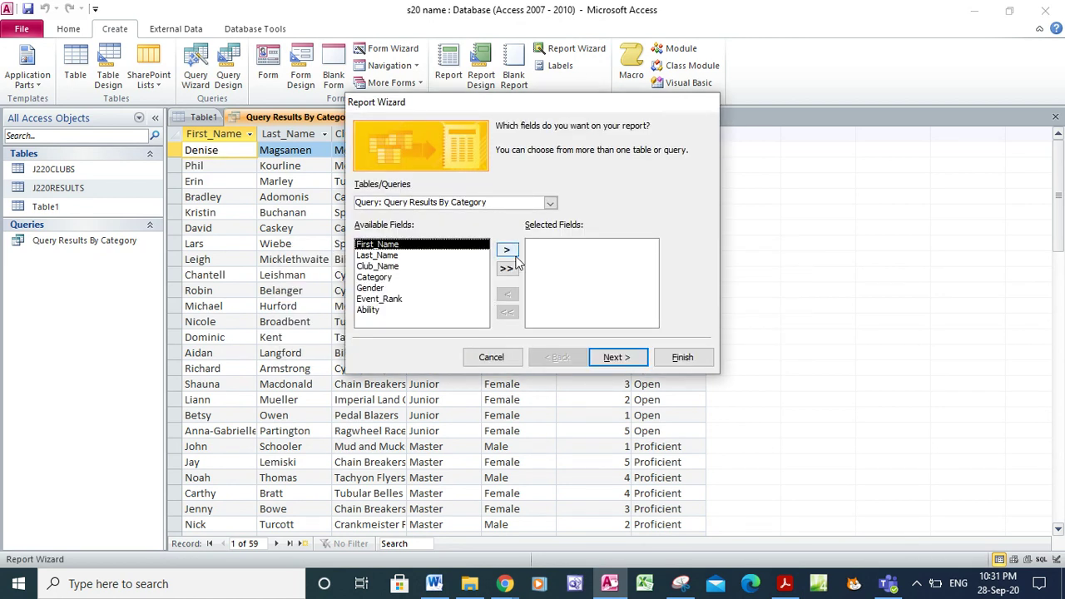
click(514, 253)
click(514, 253)
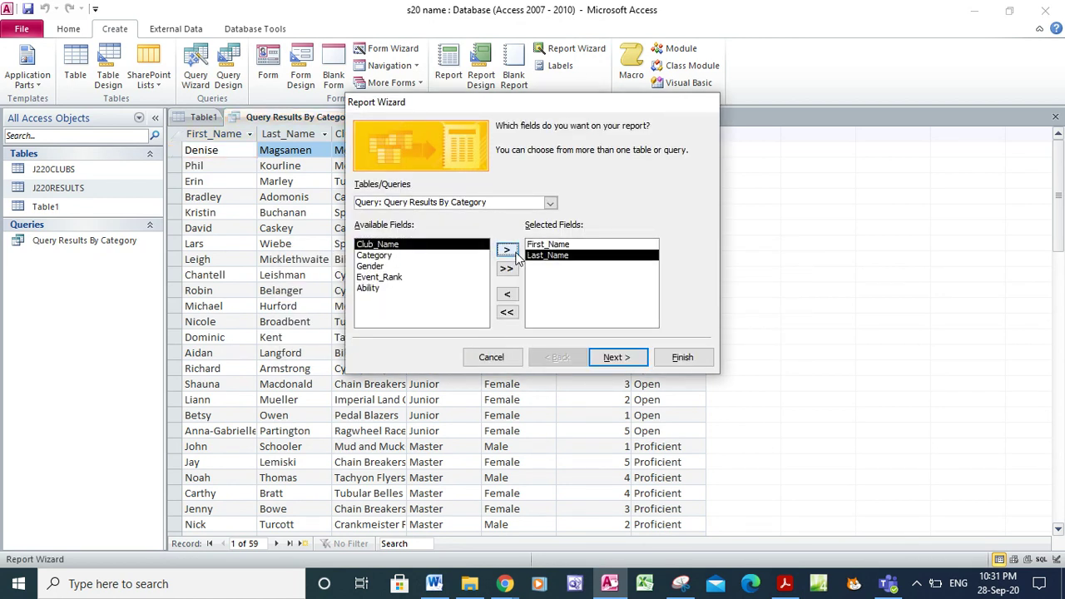
click(515, 254)
click(515, 254)
click(515, 254)
click(515, 253)
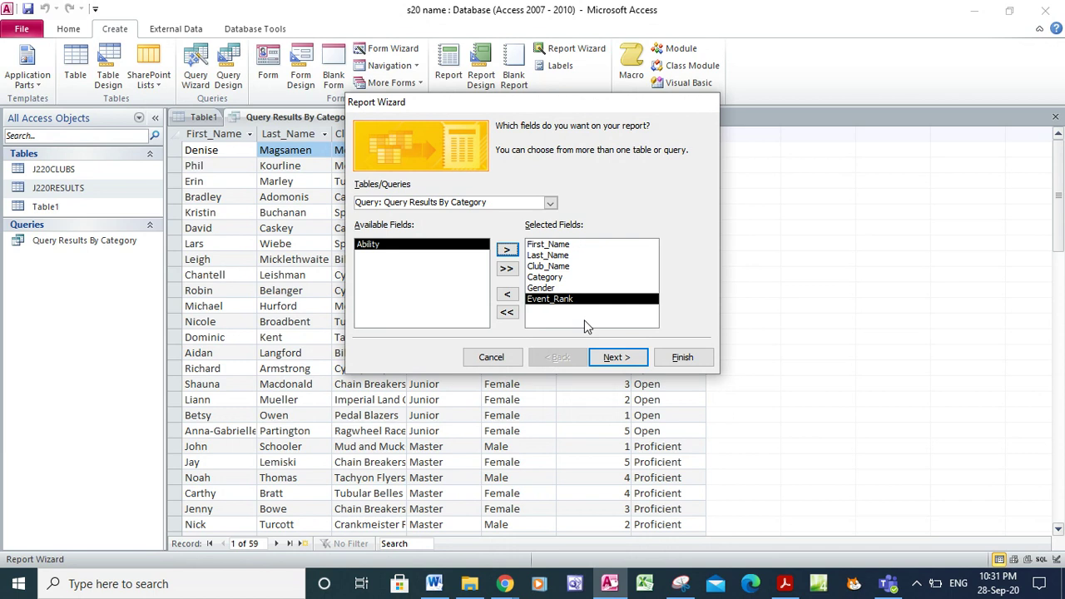
- Accept the selected fields and continue to the sort order without adding any grouping levels
click(613, 358)
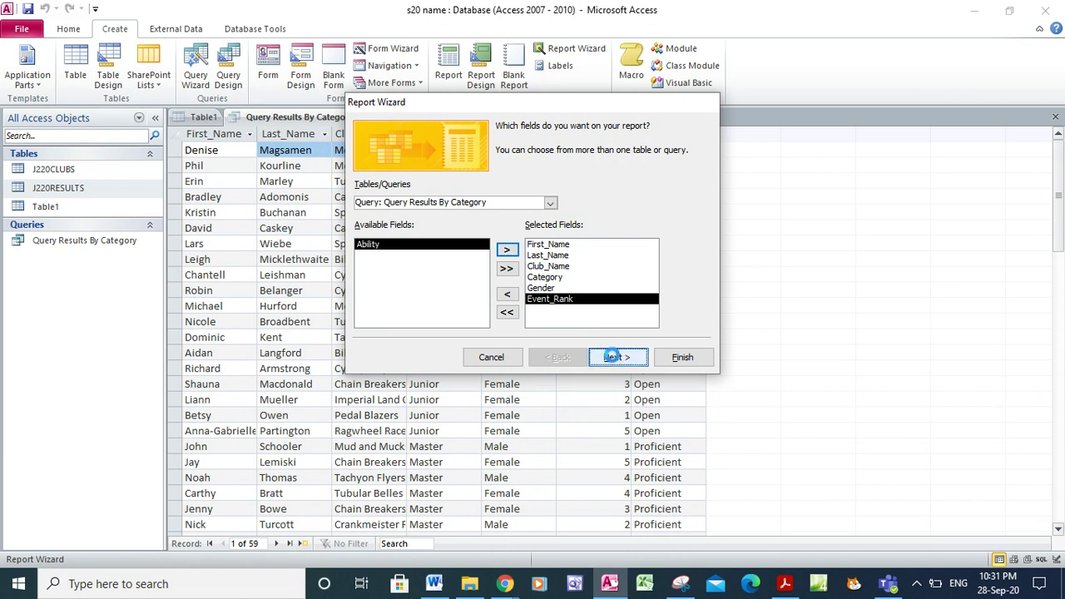
click(613, 358)
click(613, 358)
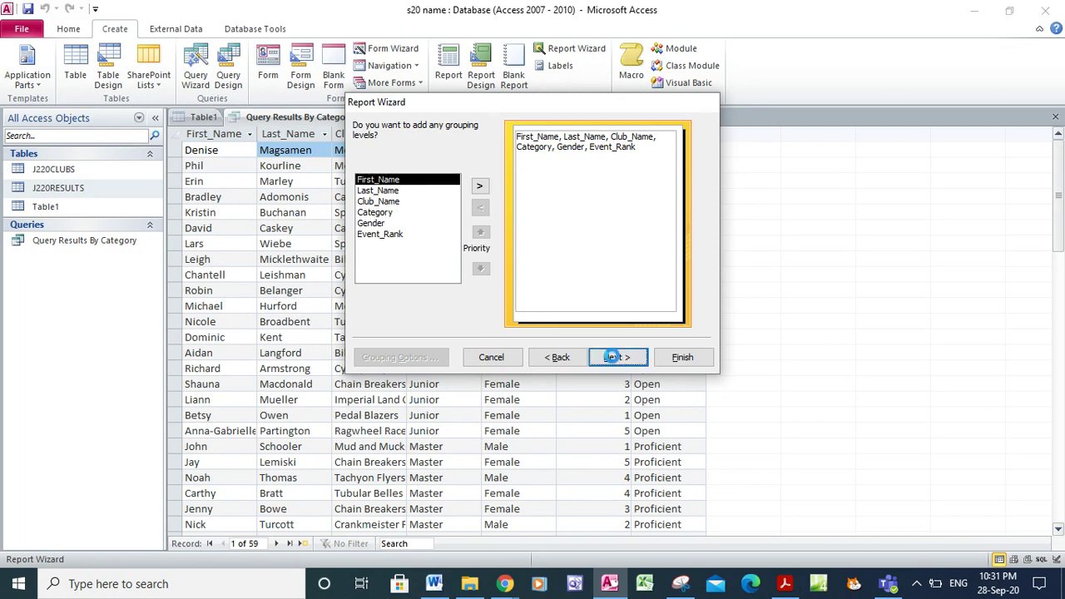
- Highlight "descending order of Category" and "ascending order of Event_Rank" in task 22 of the PDF
click(784, 584)
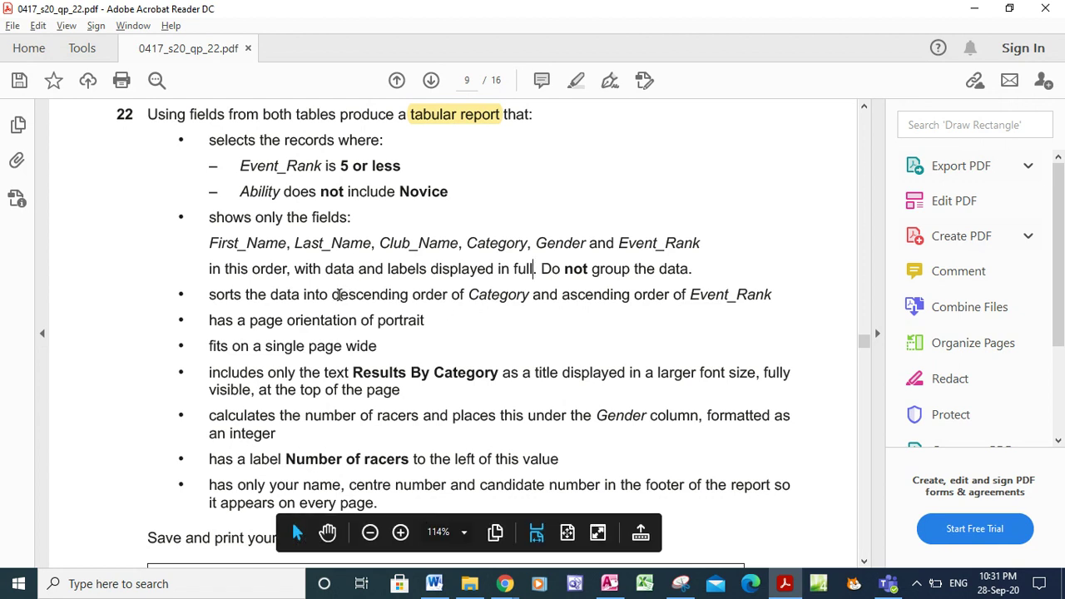
drag(333, 294, 529, 298)
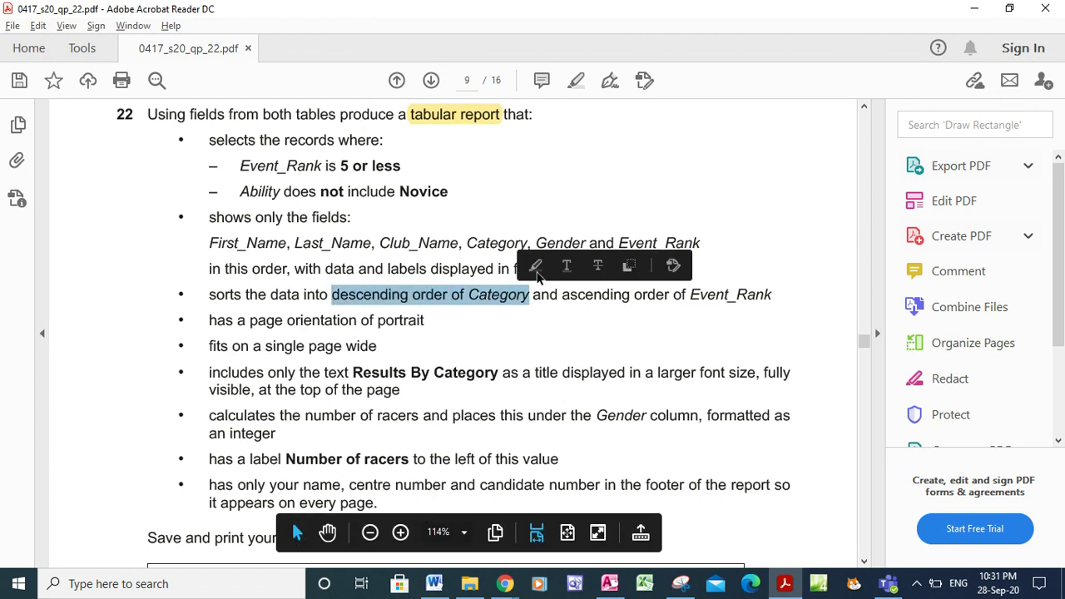
click(536, 266)
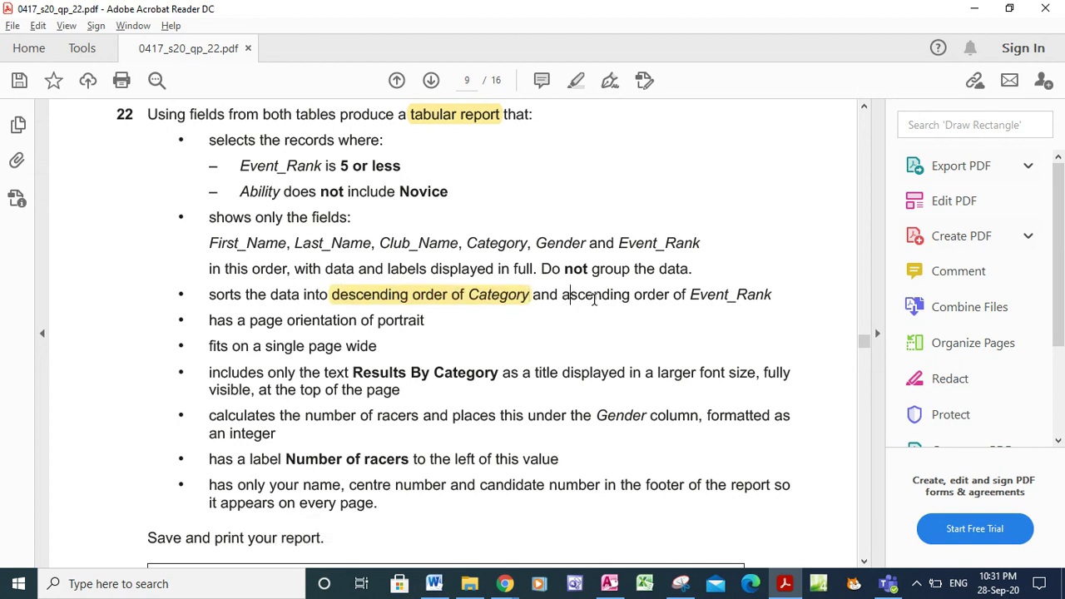
drag(563, 297, 773, 323)
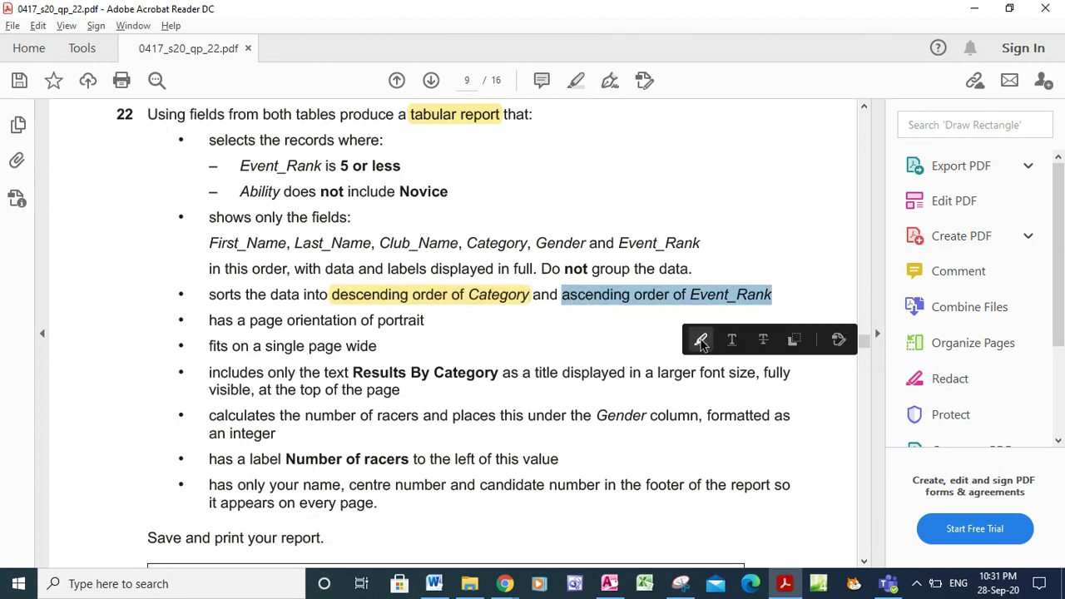
click(702, 339)
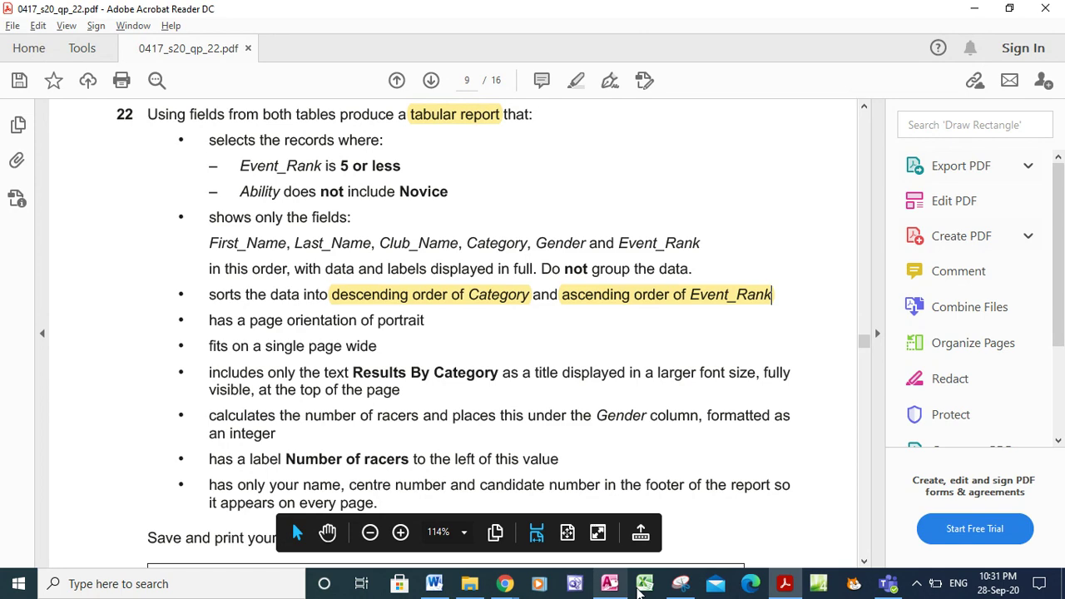
- Sort the report by Category descending and by Event_Rank ascending, rechecking the order in the PDF, and continue to the layout options
click(610, 585)
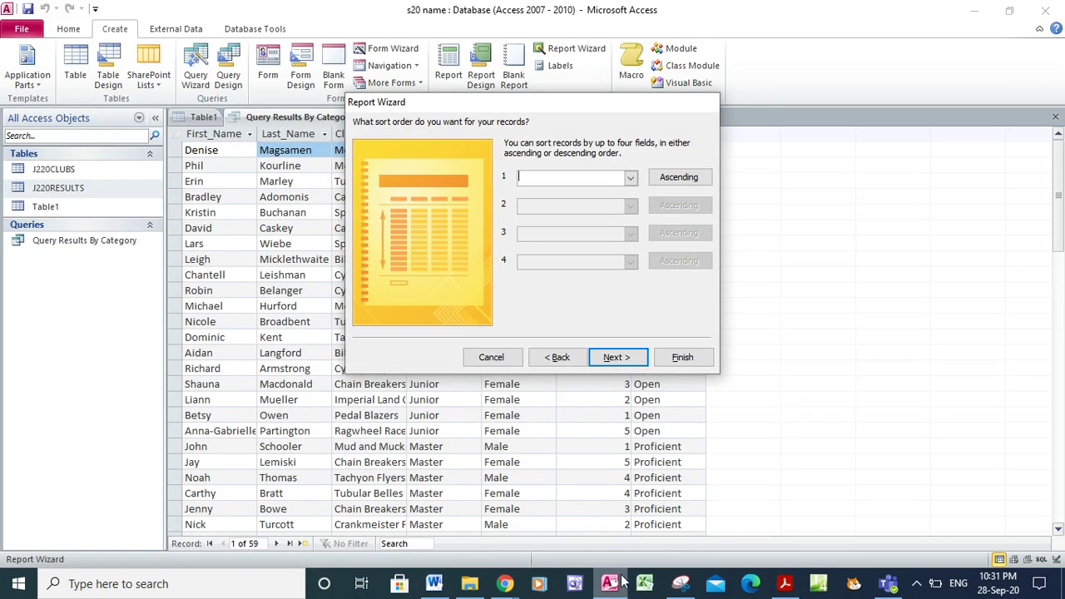
click(695, 179)
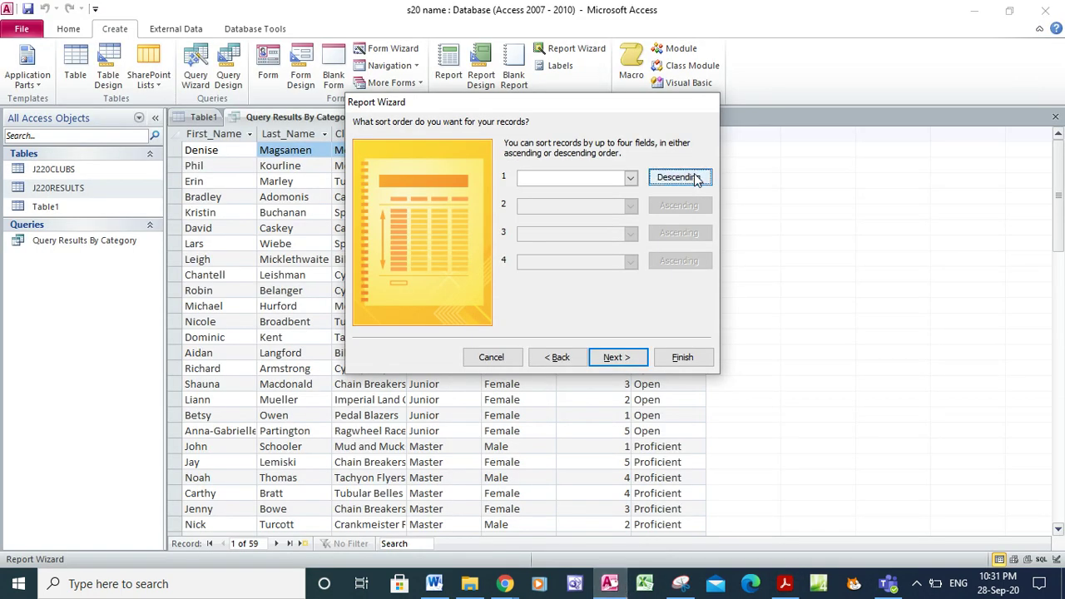
click(630, 179)
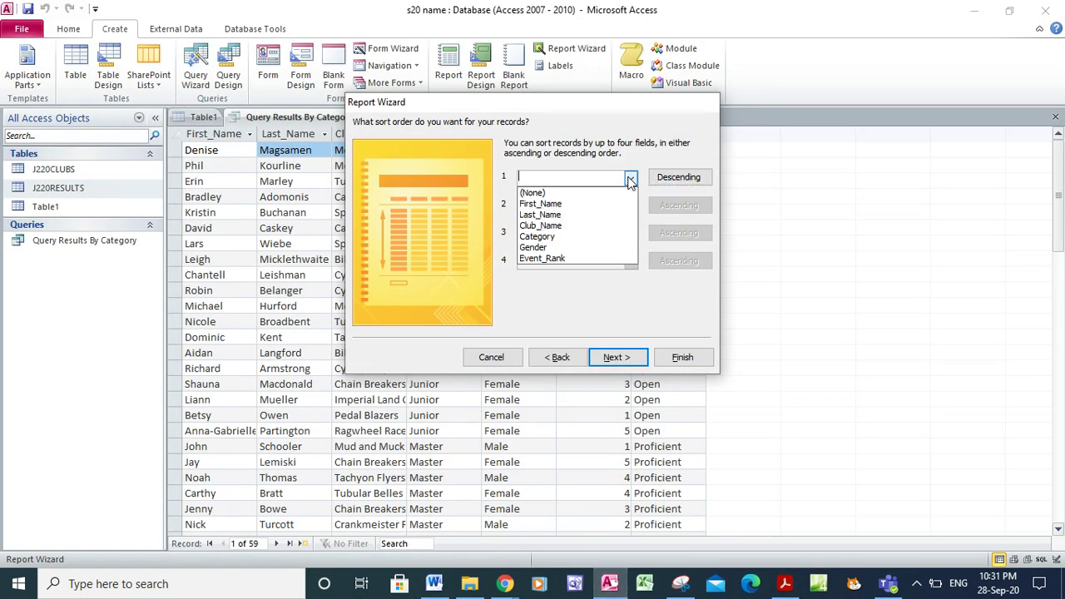
click(596, 237)
click(785, 583)
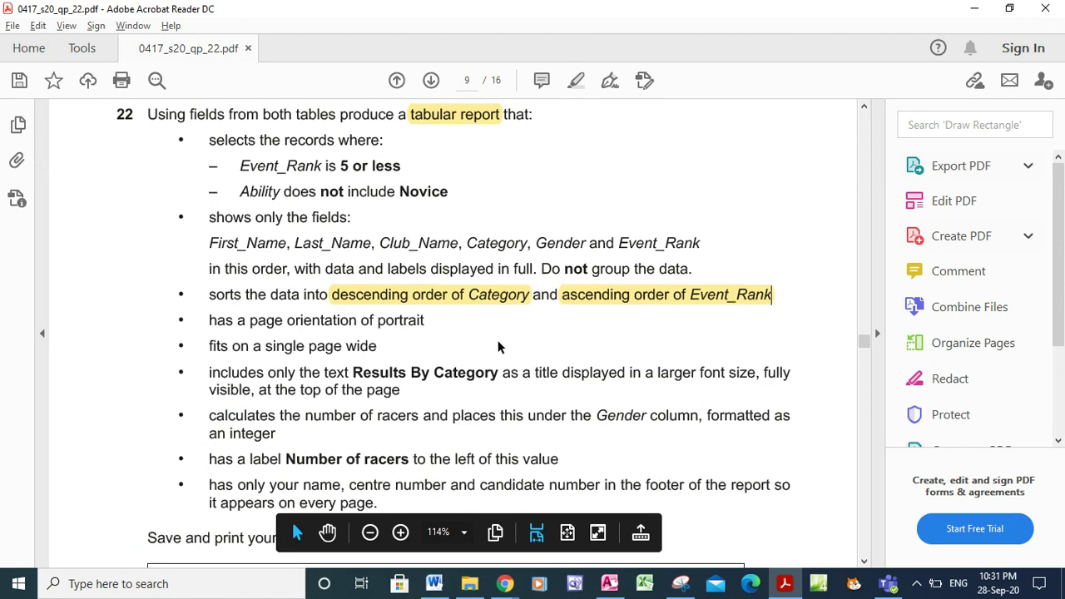
click(610, 586)
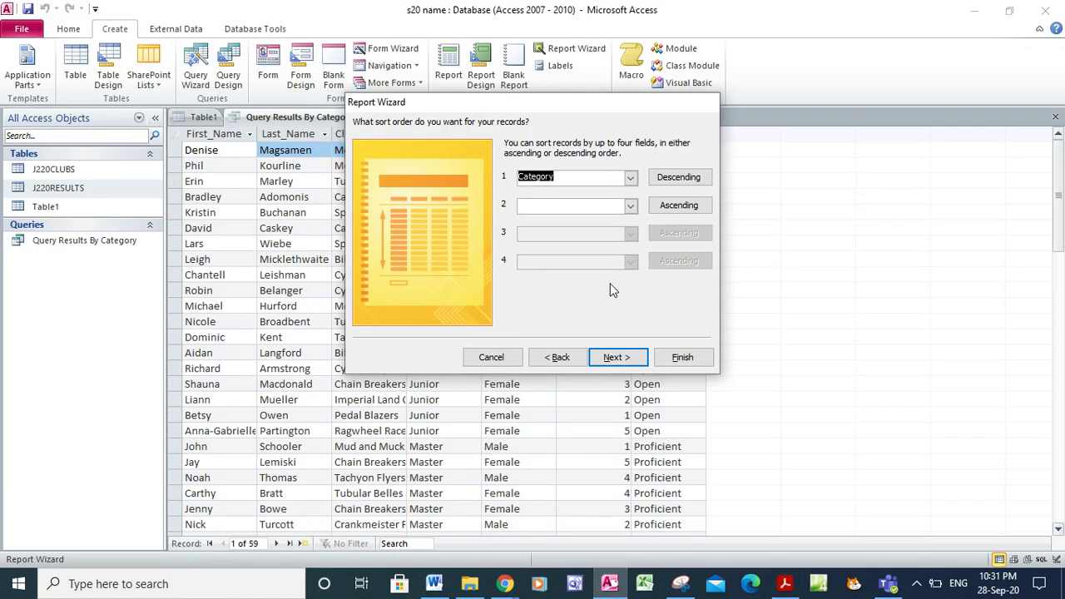
click(630, 206)
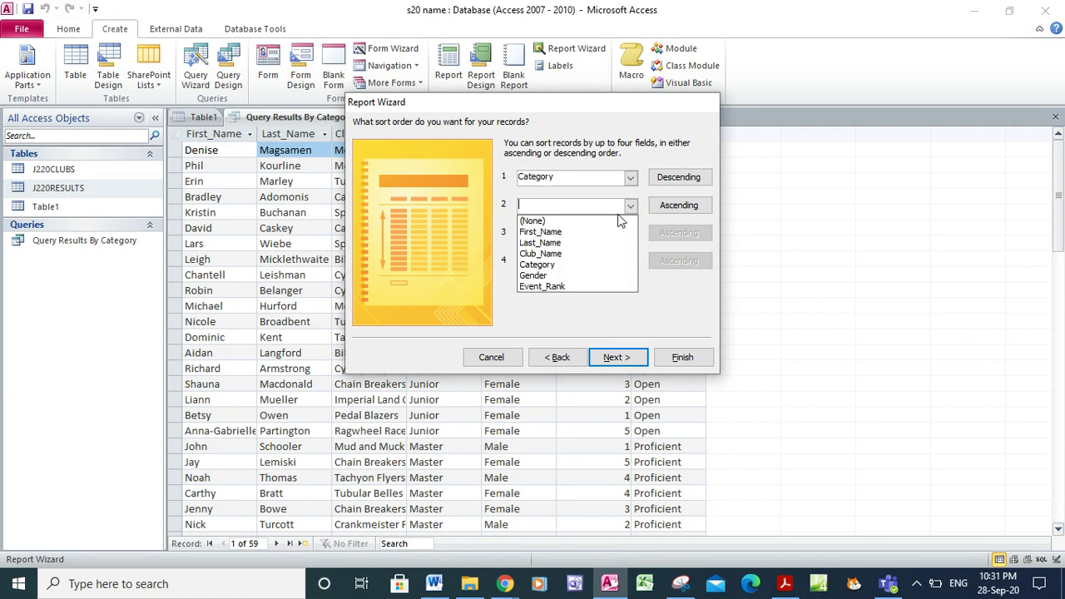
click(580, 286)
click(610, 358)
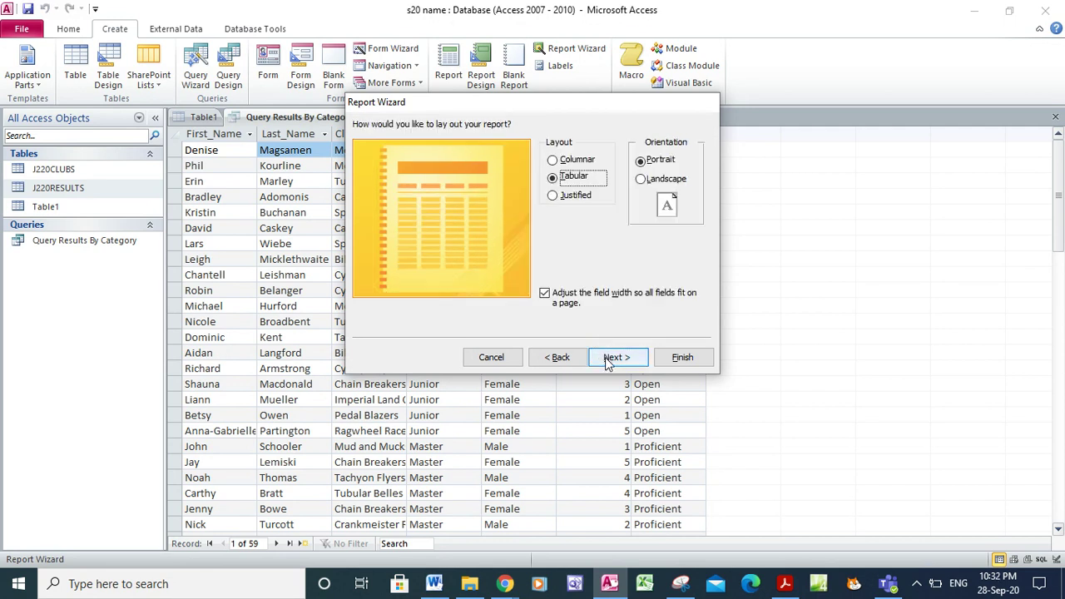
- Check task 22's page requirements, copy the title Results By Category, and keep the tabular portrait layout with fields fitted to the page
click(784, 583)
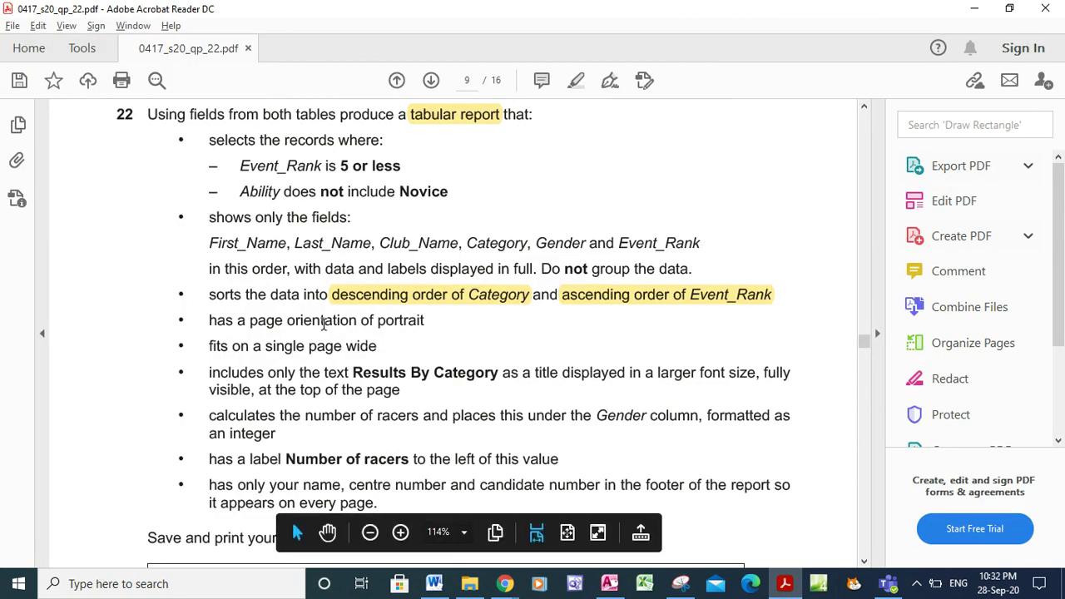
drag(325, 325, 425, 326)
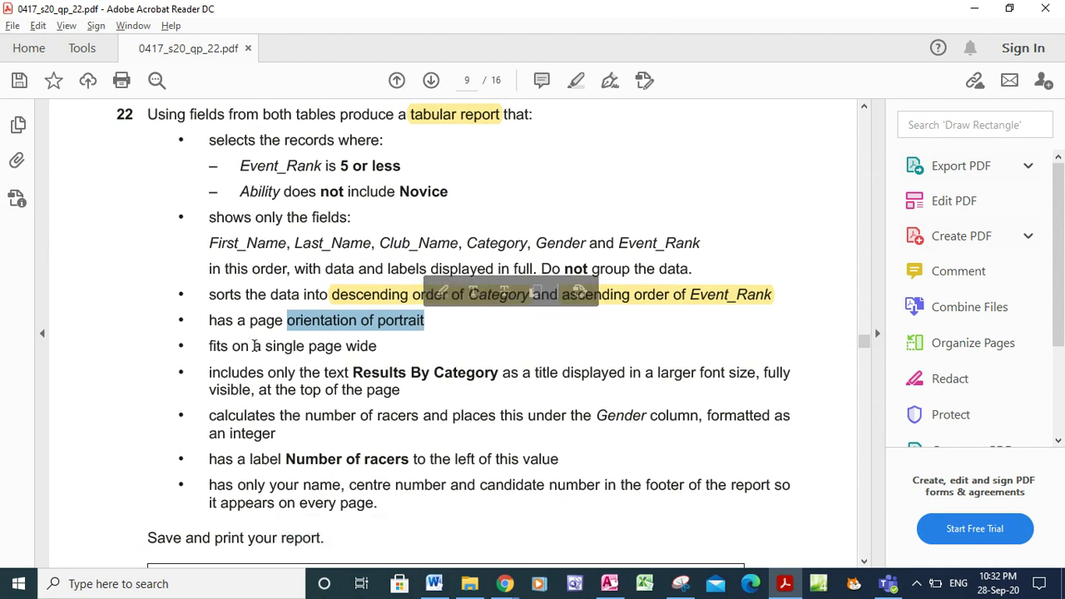
drag(253, 346, 374, 349)
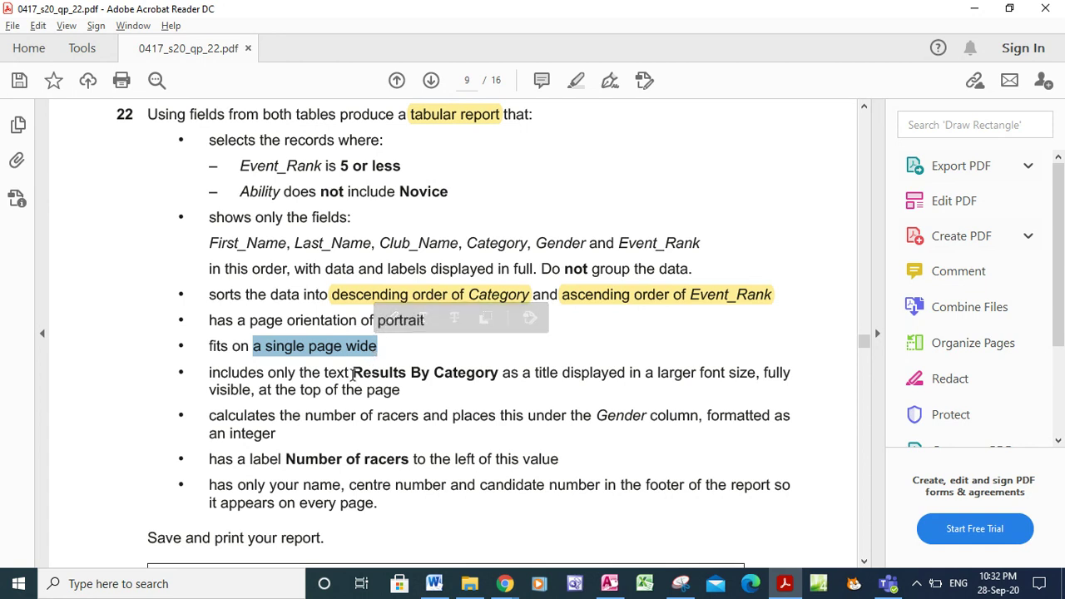
drag(353, 374, 476, 380)
key(ctrl+c)
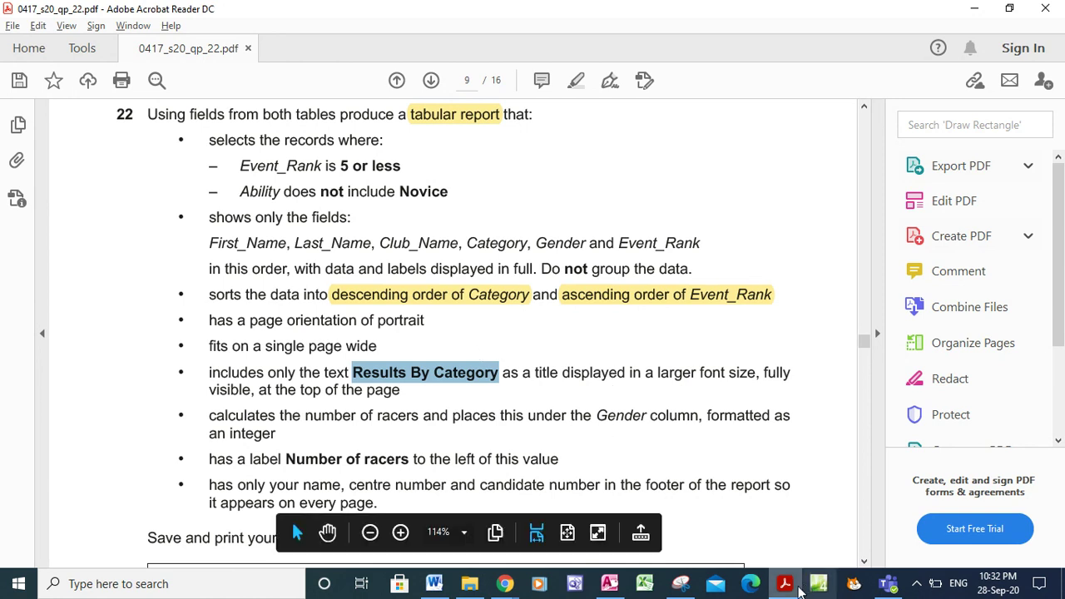
click(610, 584)
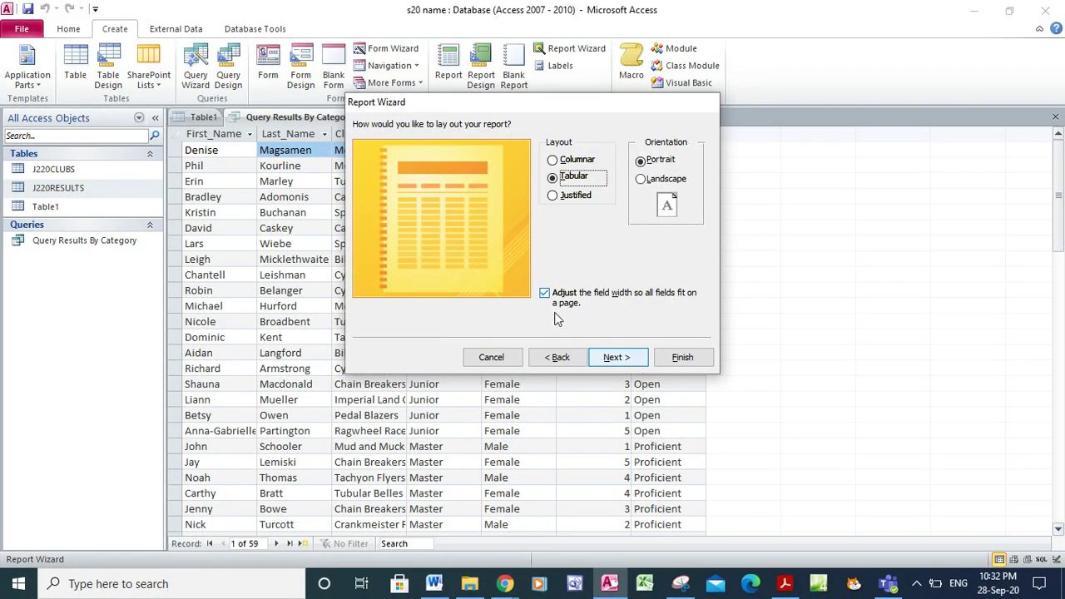
click(609, 358)
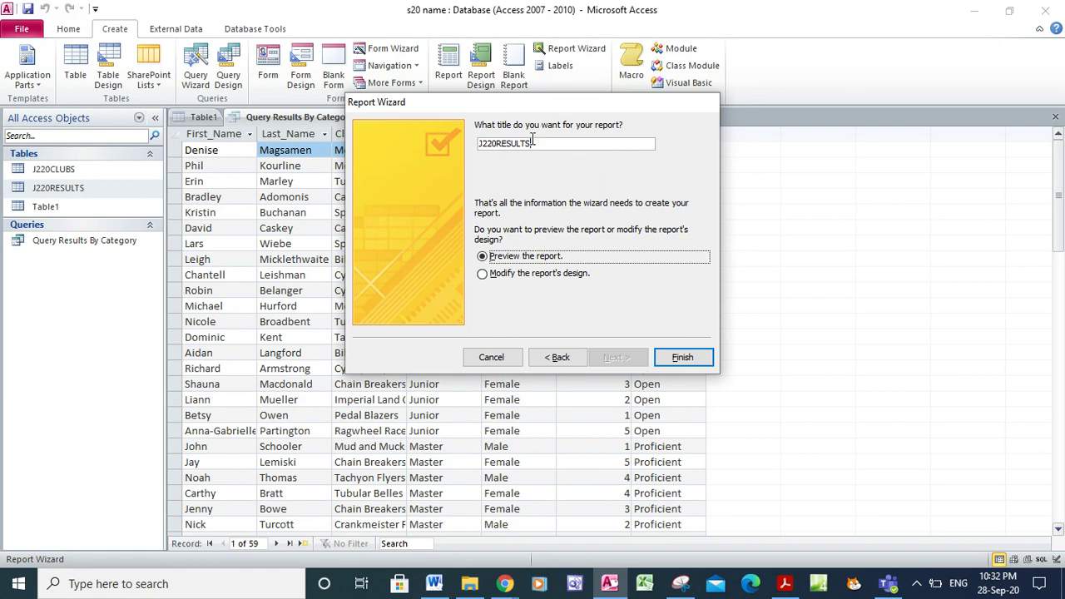
- Title the report Results By Category and finish the wizard with the option to modify the report's design
key(BackSpace)
key(BackSpace)
key(BackSpace)
key(BackSpace)
key(BackSpace)
key(BackSpace)
key(BackSpace)
key(BackSpace)
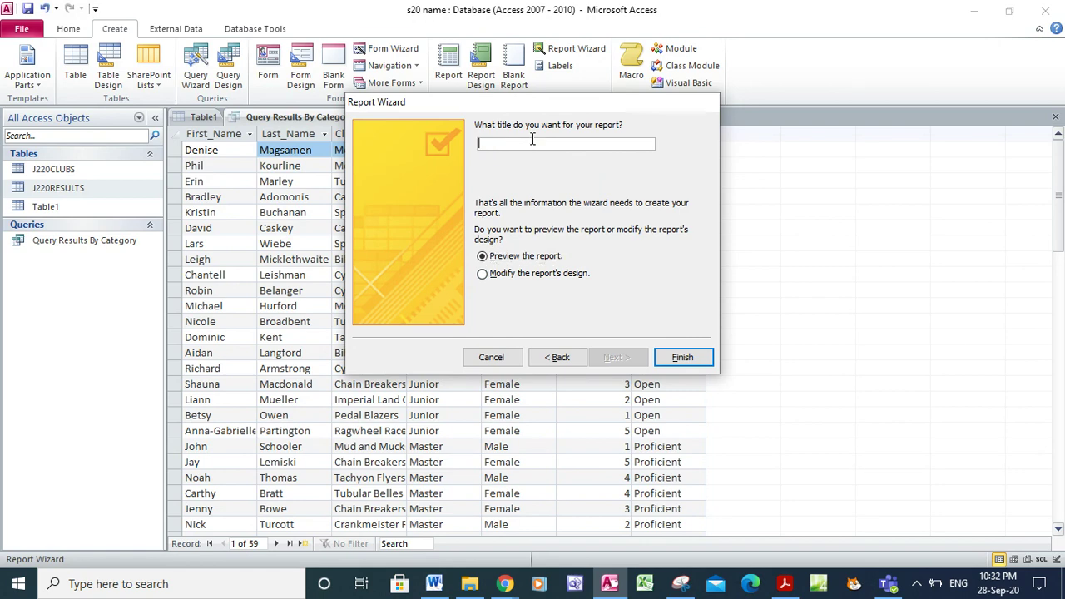
click(782, 584)
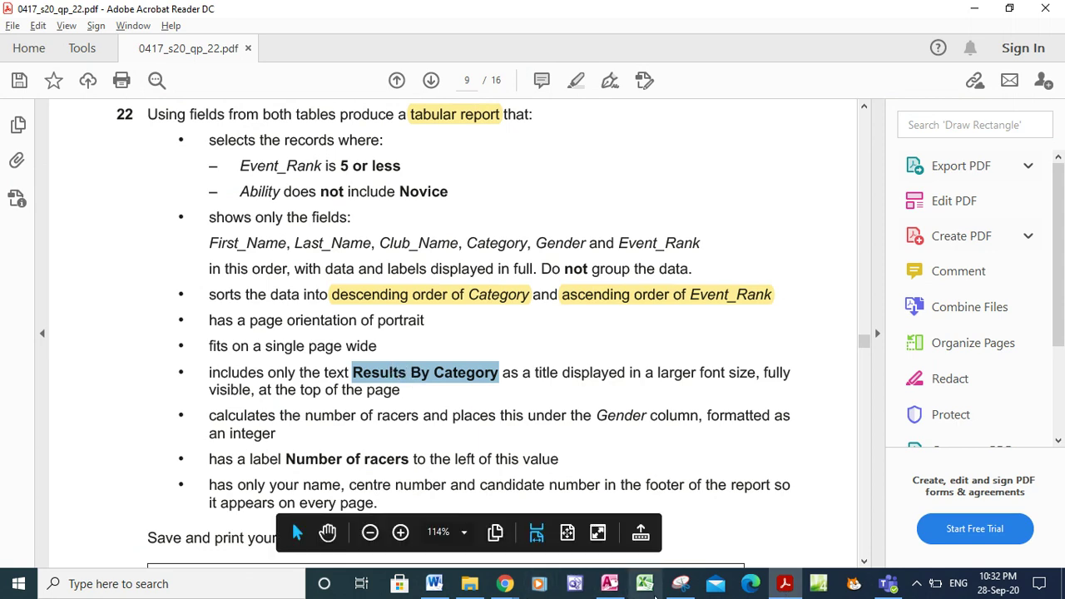
mouse_move(626, 593)
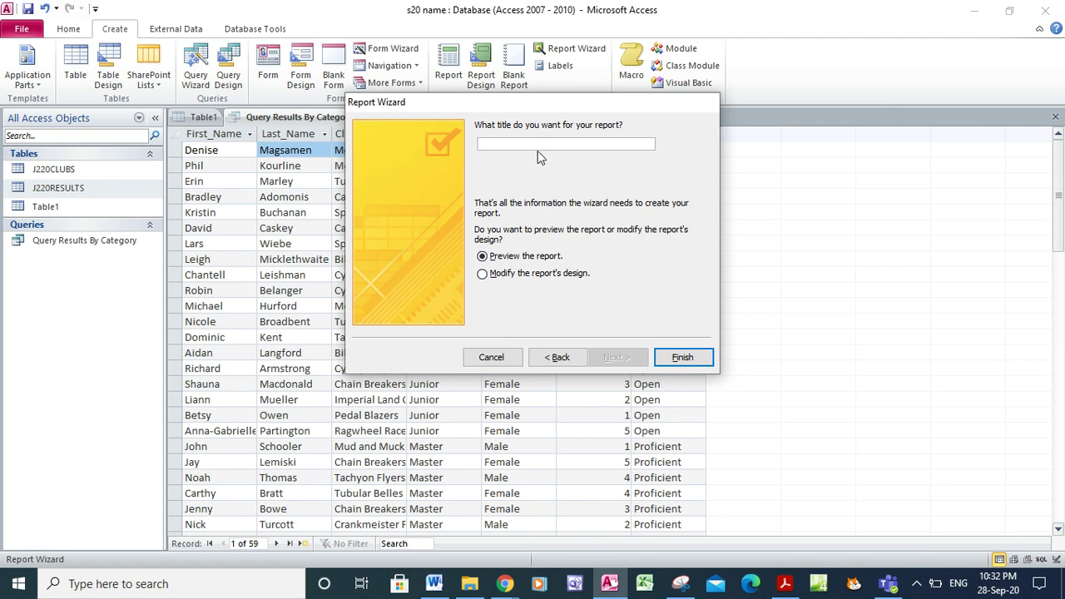
key(ctrl+v)
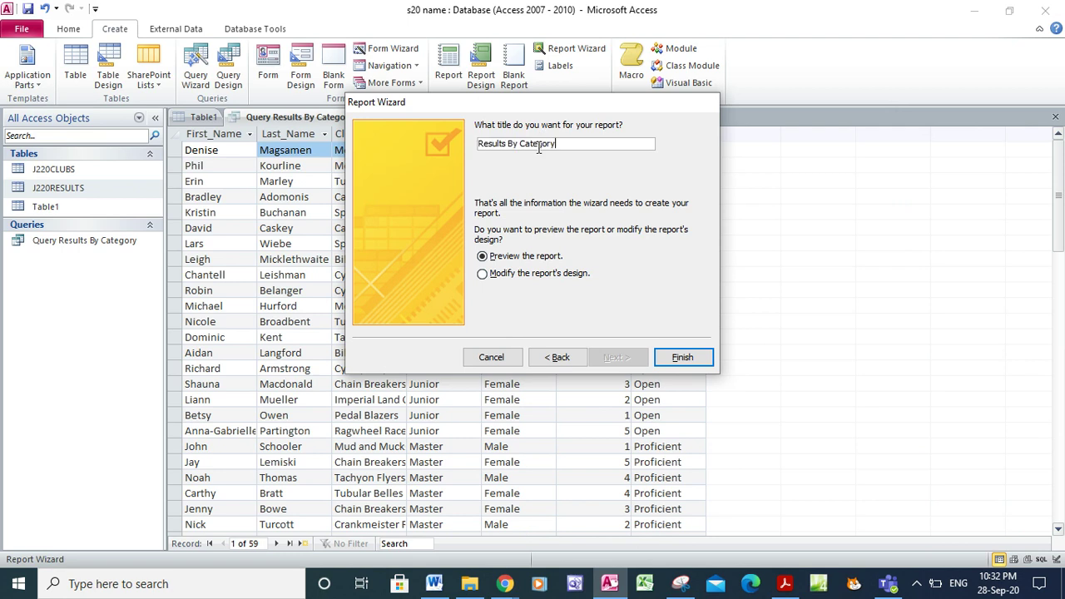
click(485, 275)
click(665, 361)
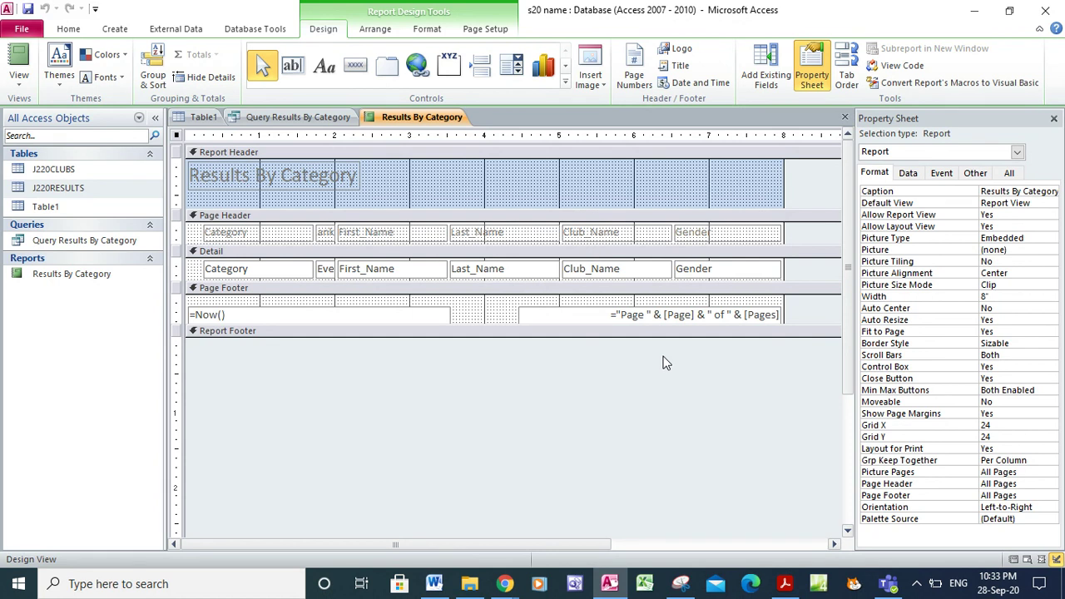
- Review the Results By Category report in Report View and both print preview pages for truncated labels and data, then close the preview
click(12, 83)
click(32, 119)
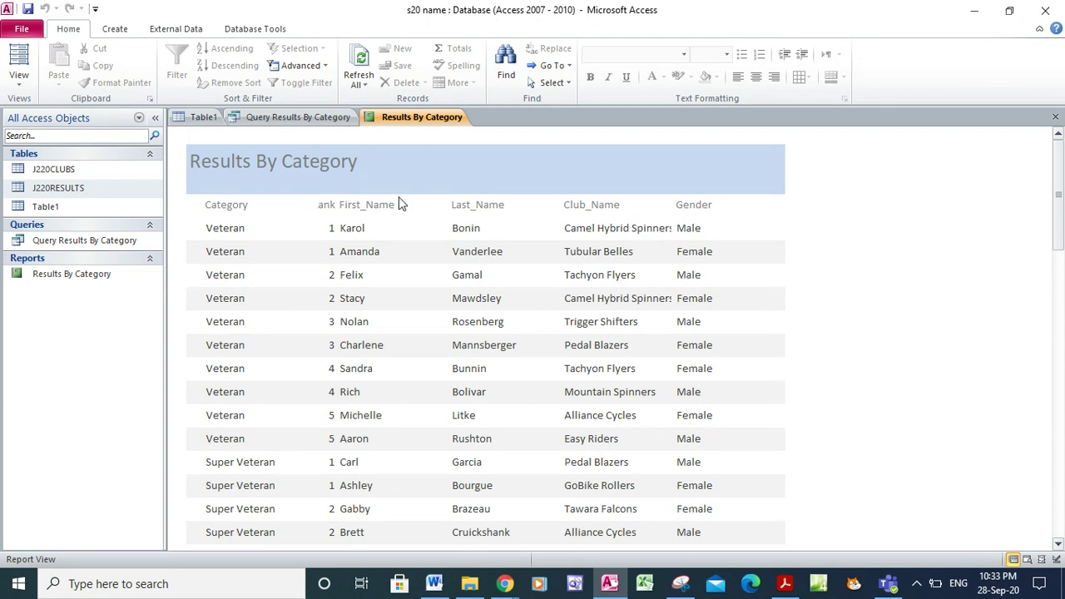
click(26, 79)
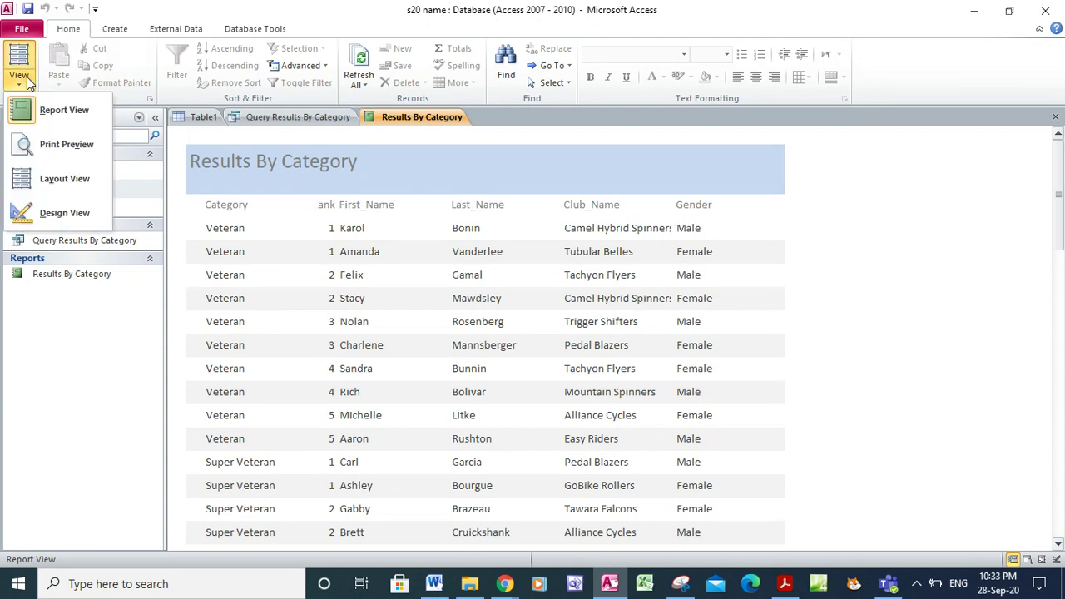
click(40, 146)
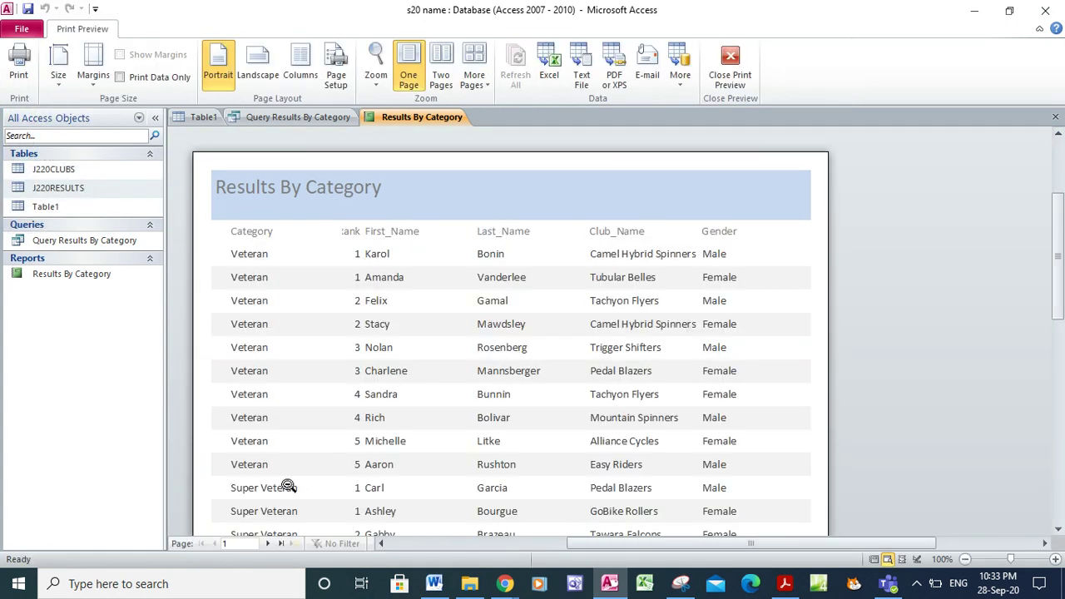
click(267, 543)
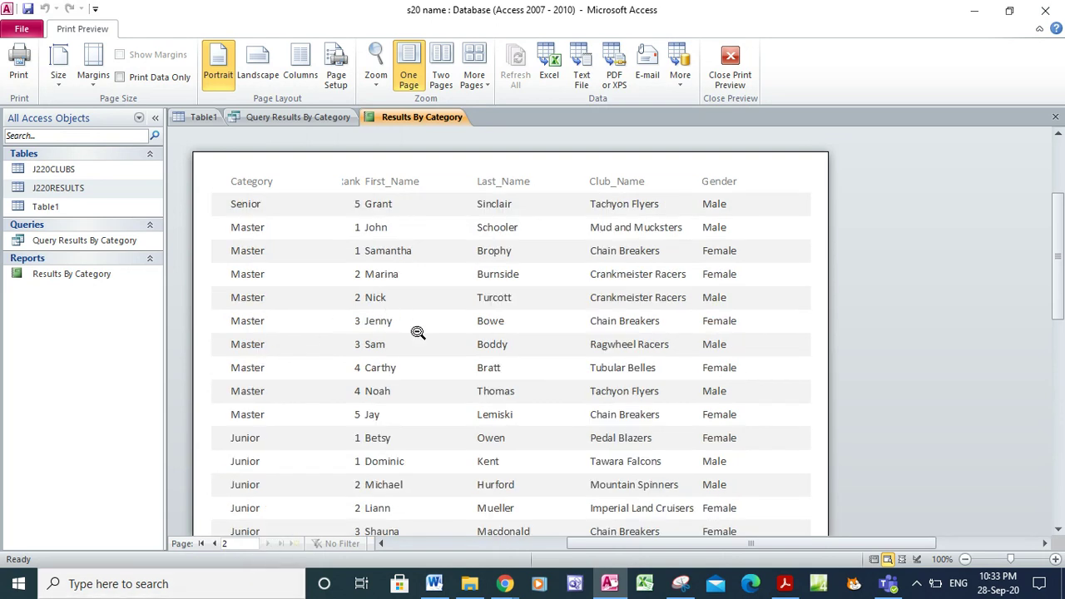
click(736, 75)
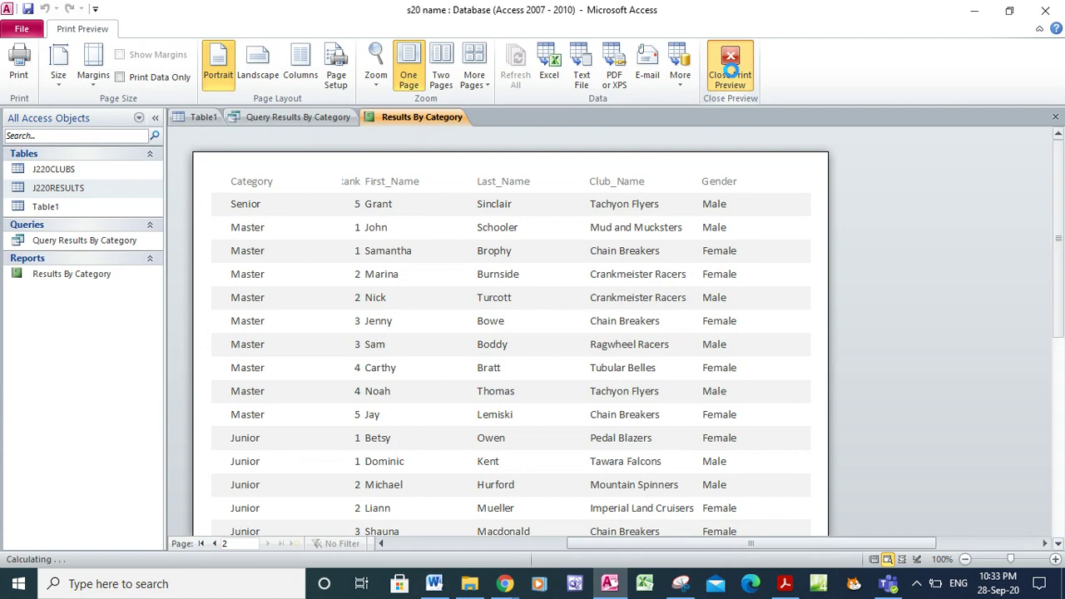
- Show the report in Layout View and narrow the Category column, heading and data together, to about 1.05 inches
click(18, 78)
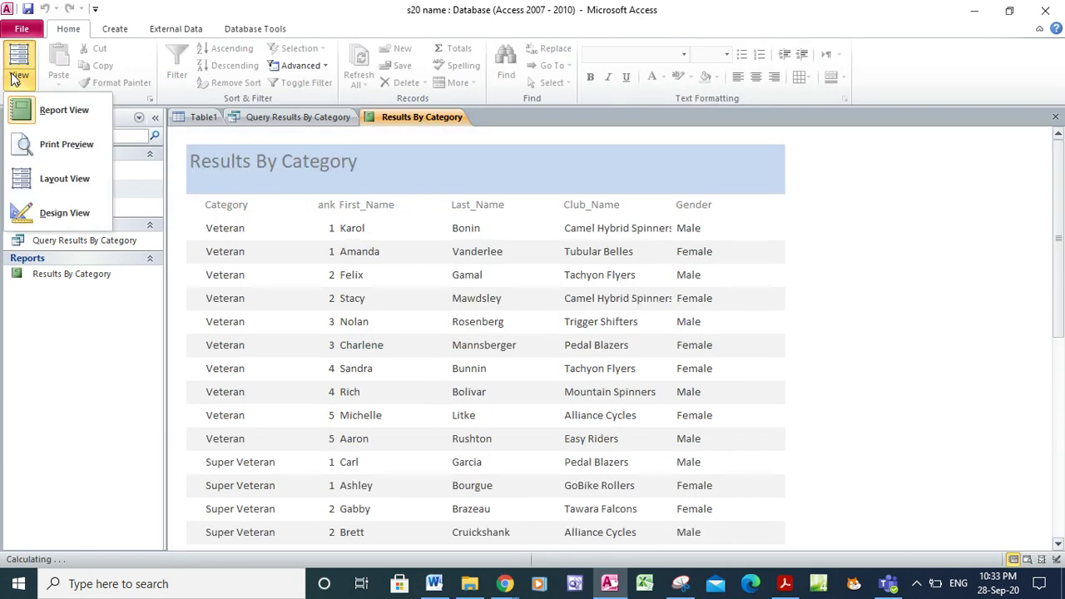
click(47, 178)
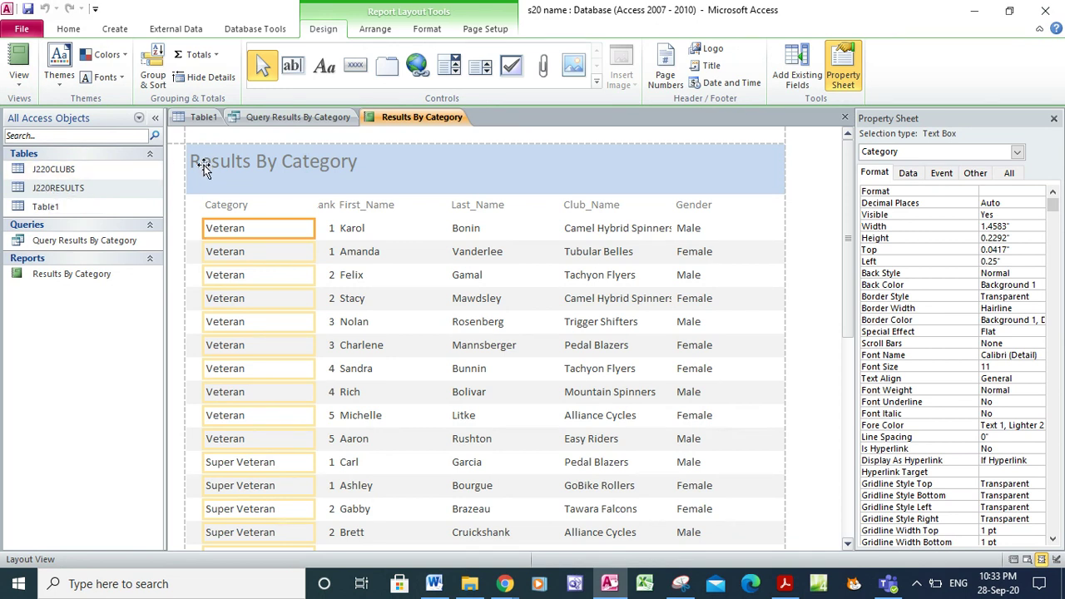
click(221, 205)
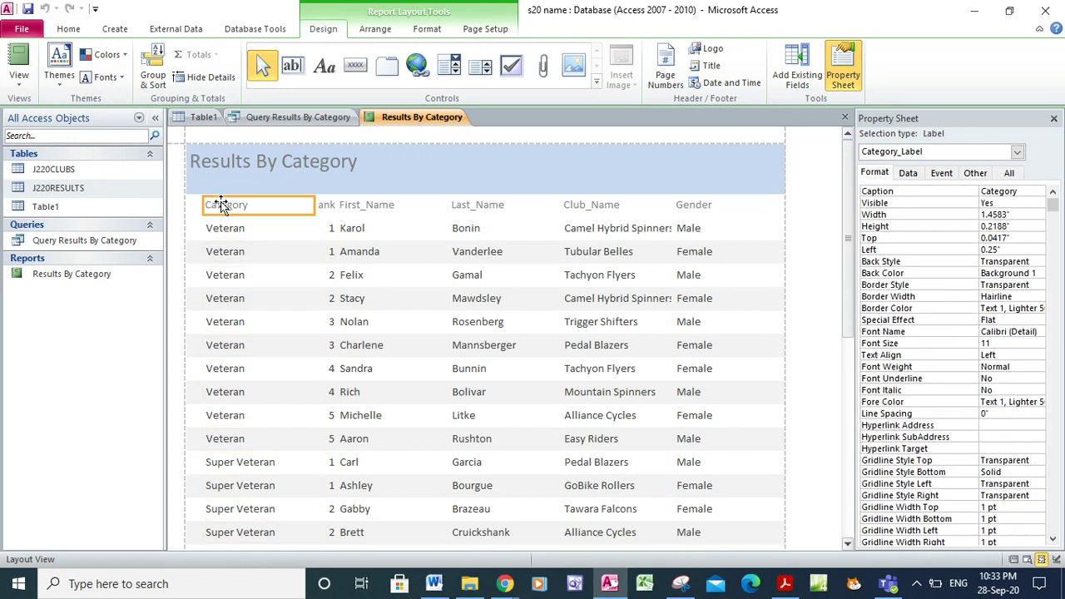
ctrl+click(224, 227)
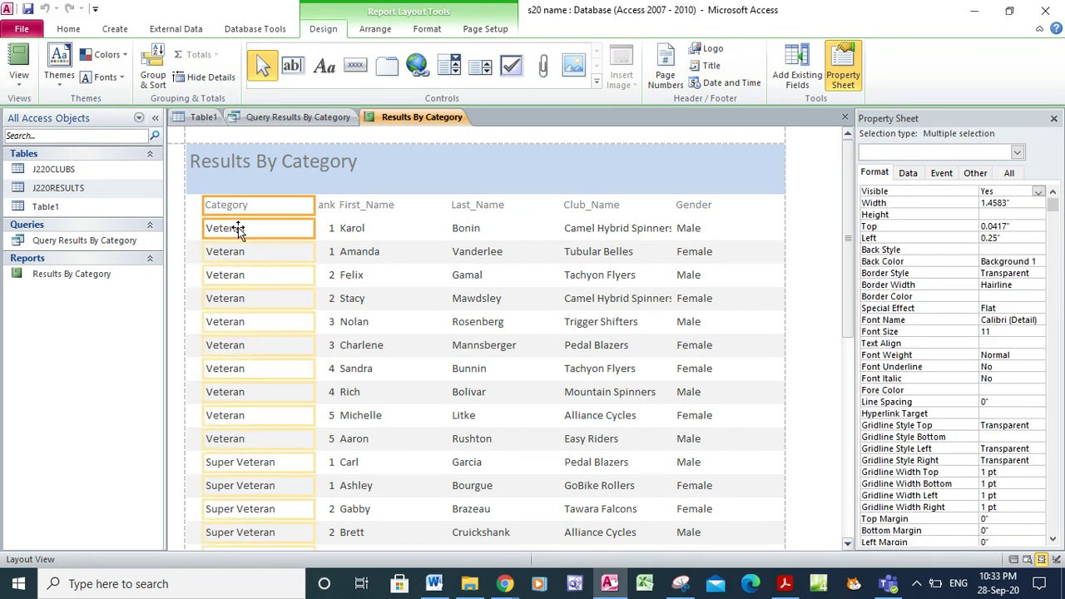
drag(311, 206, 283, 205)
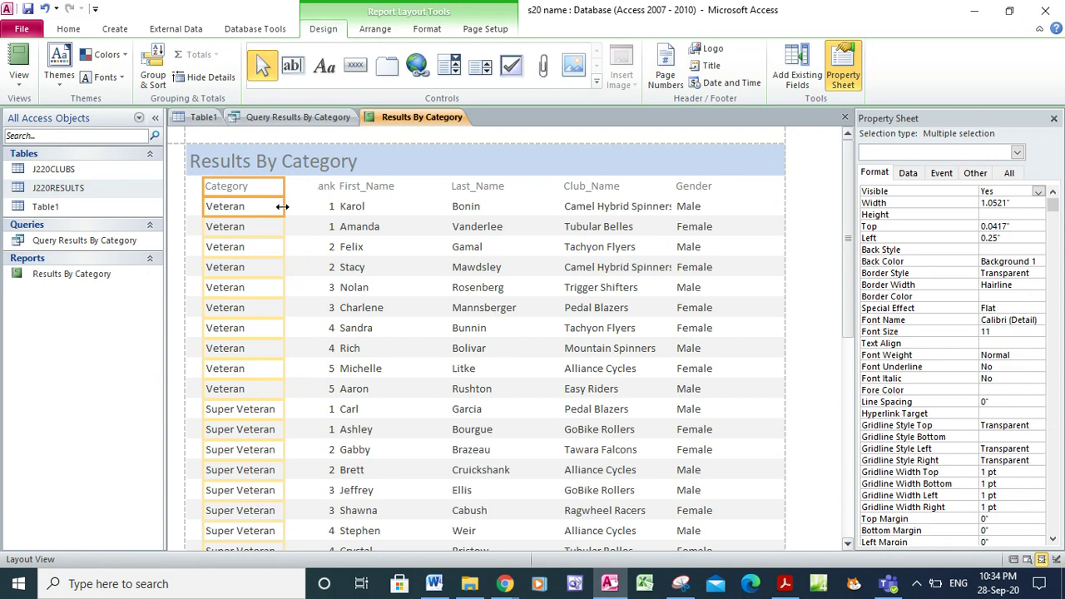
- Widen the Event_Rank heading and data leftward to about 0.7 inches, into the space beside Category
click(322, 188)
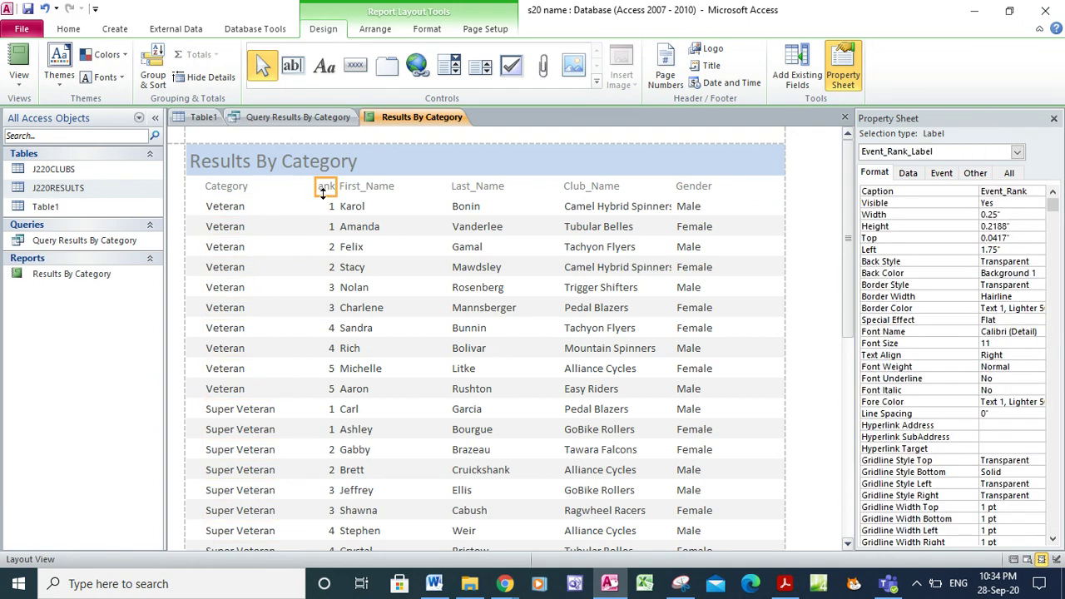
shift+click(324, 208)
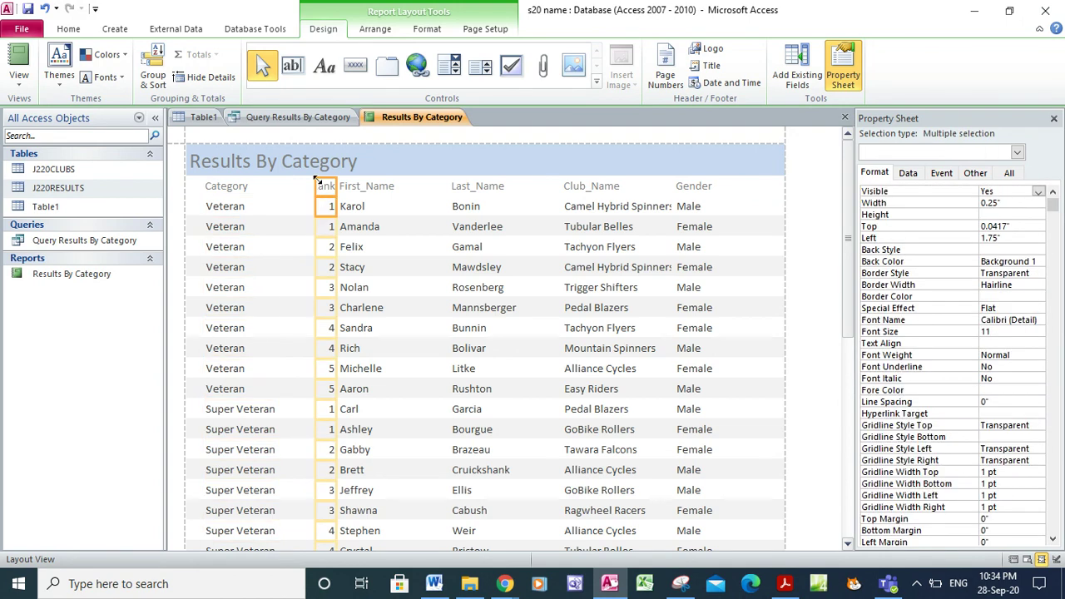
drag(316, 187, 281, 191)
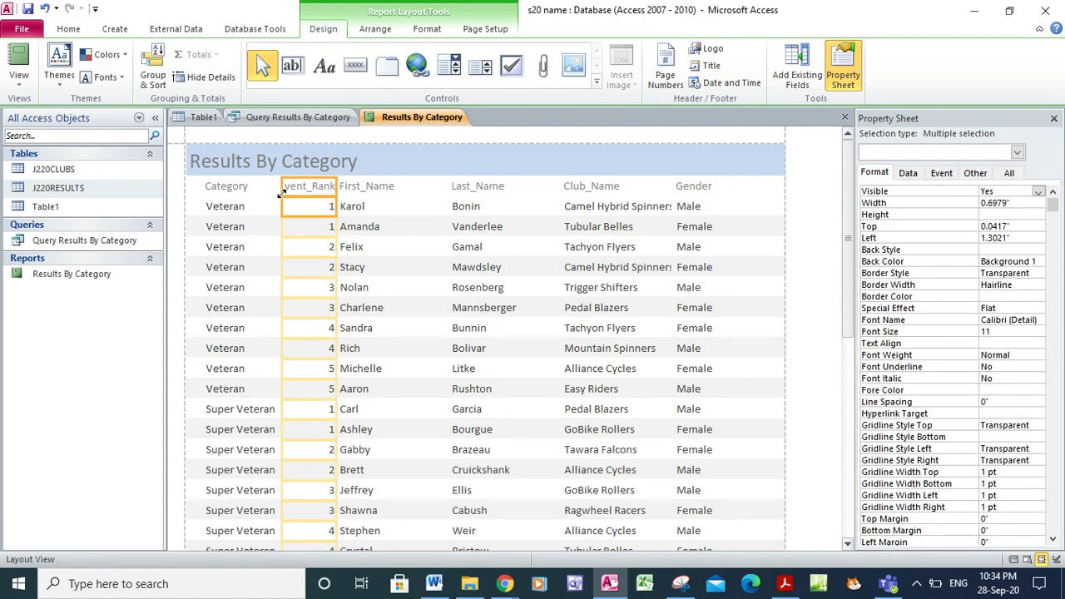
- Extend the Category heading and data to the report's left edge and trim their right side to a width of about 1.04 inches
click(246, 190)
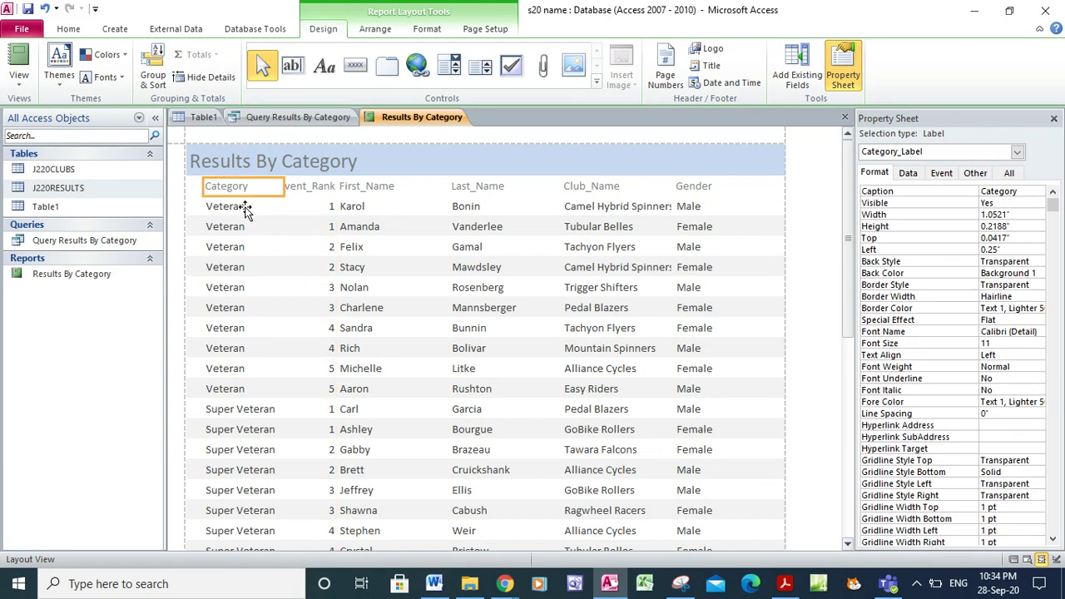
shift+click(244, 209)
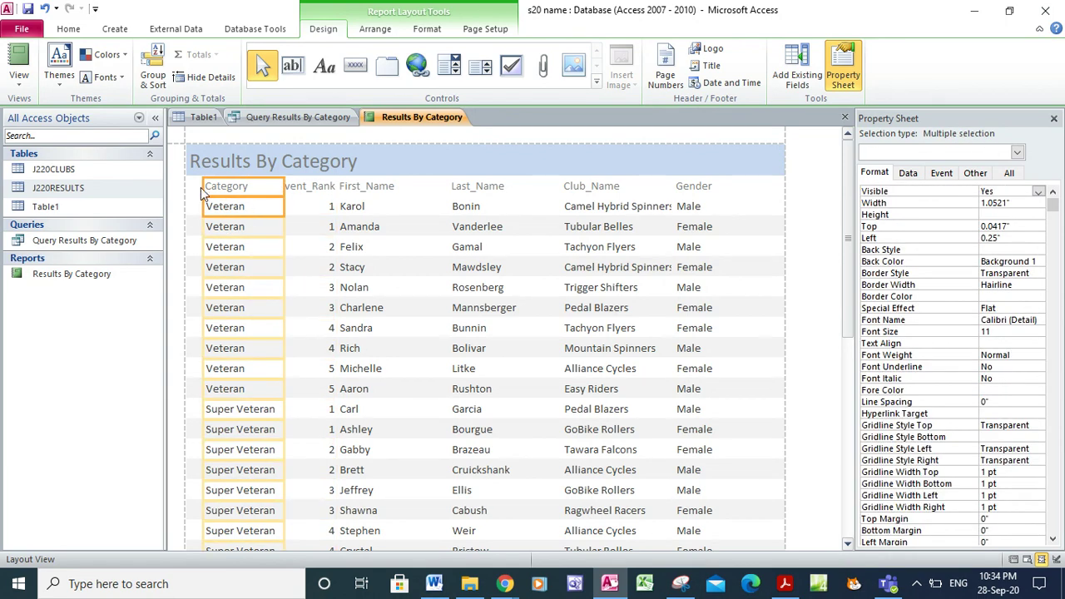
drag(201, 186, 188, 186)
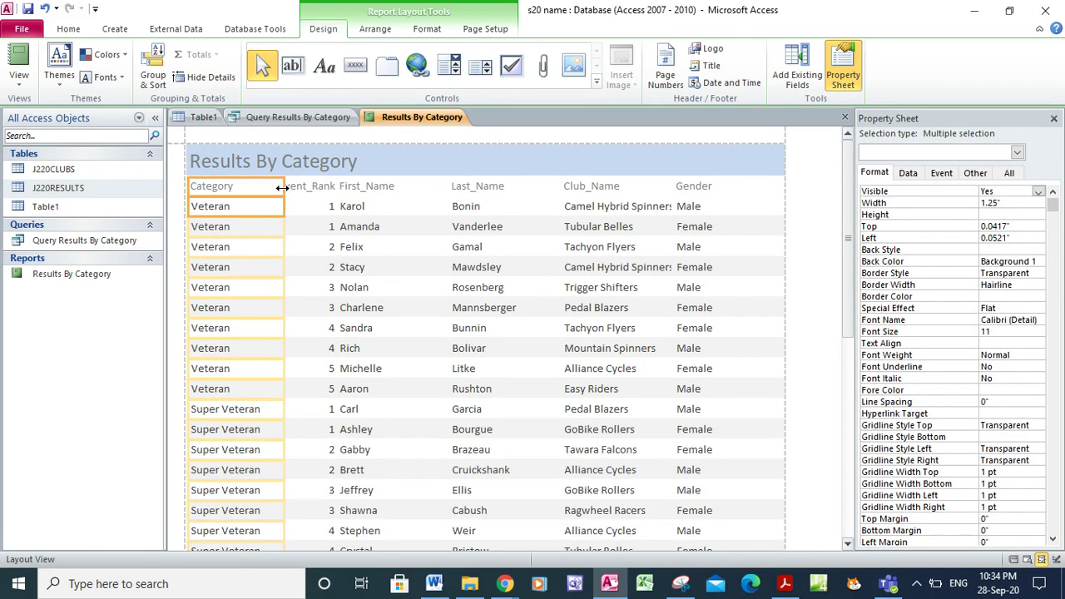
drag(283, 188, 266, 189)
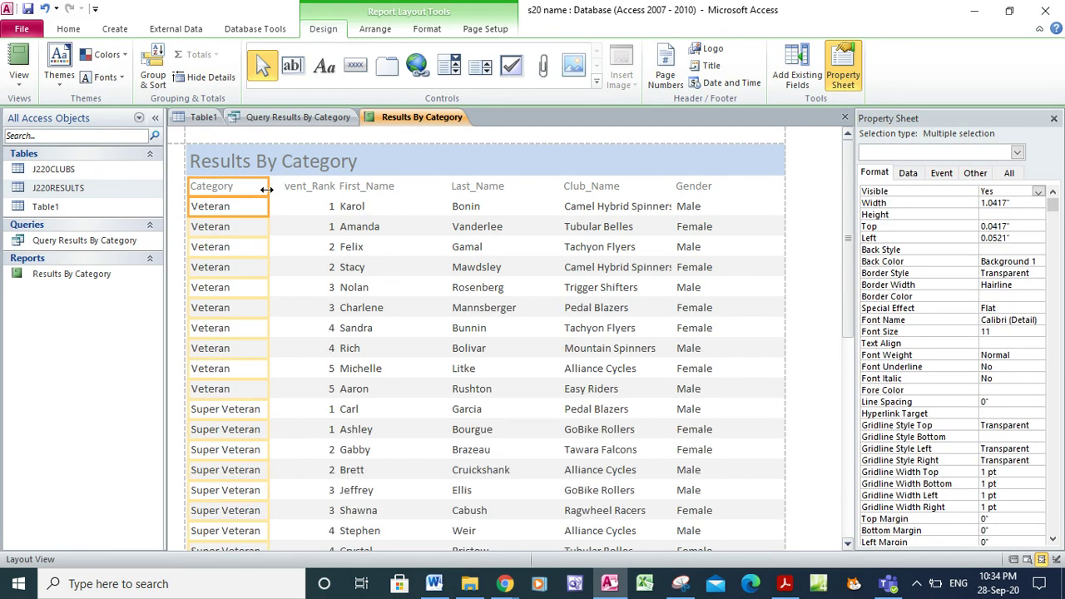
- Extend the Event_Rank heading and data further left to about 0.95 inches wide so the full label fits
click(291, 188)
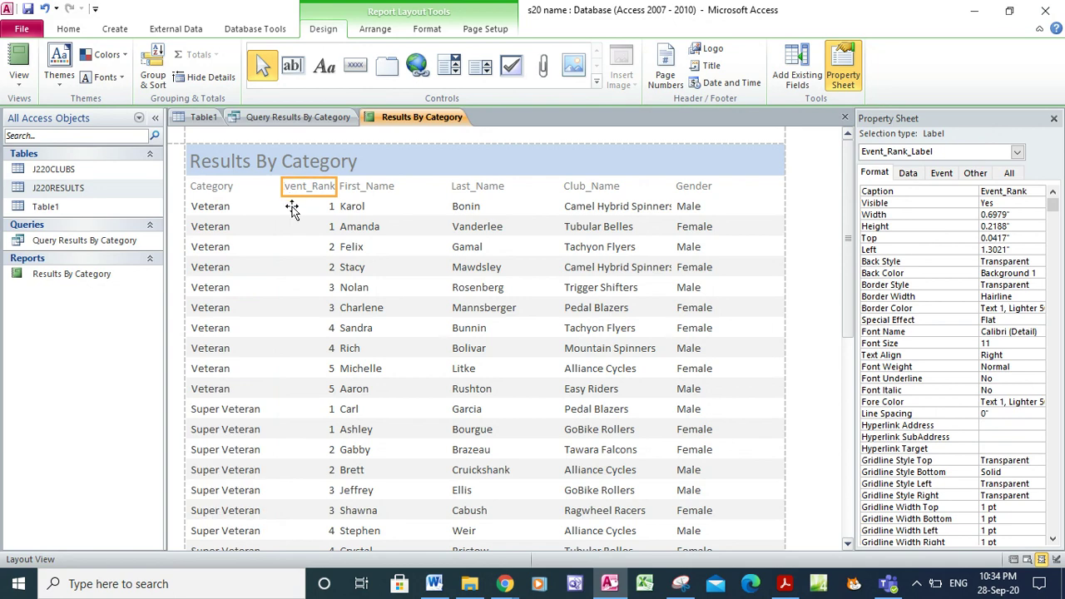
shift+click(291, 207)
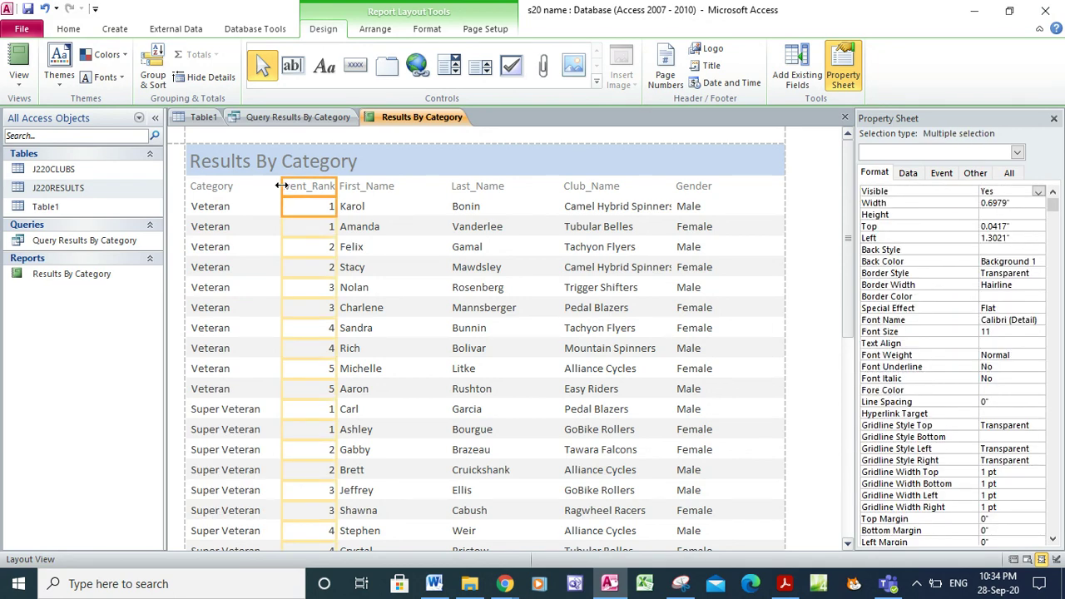
drag(282, 186, 263, 186)
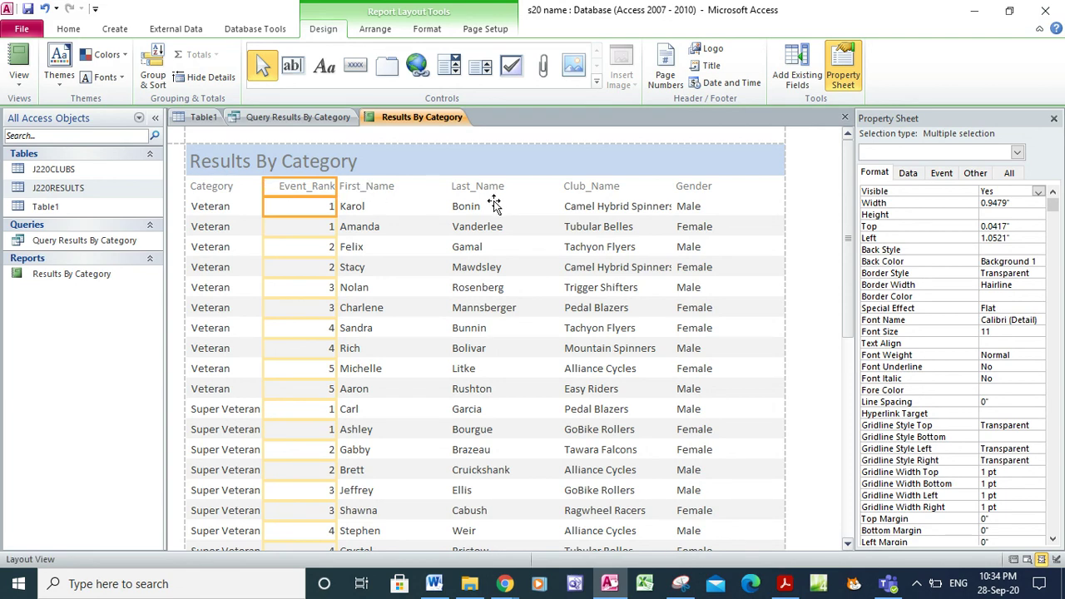
- Widen the Club_Name heading and data leftward to about 1.74 inches so the longest club names fit
click(571, 184)
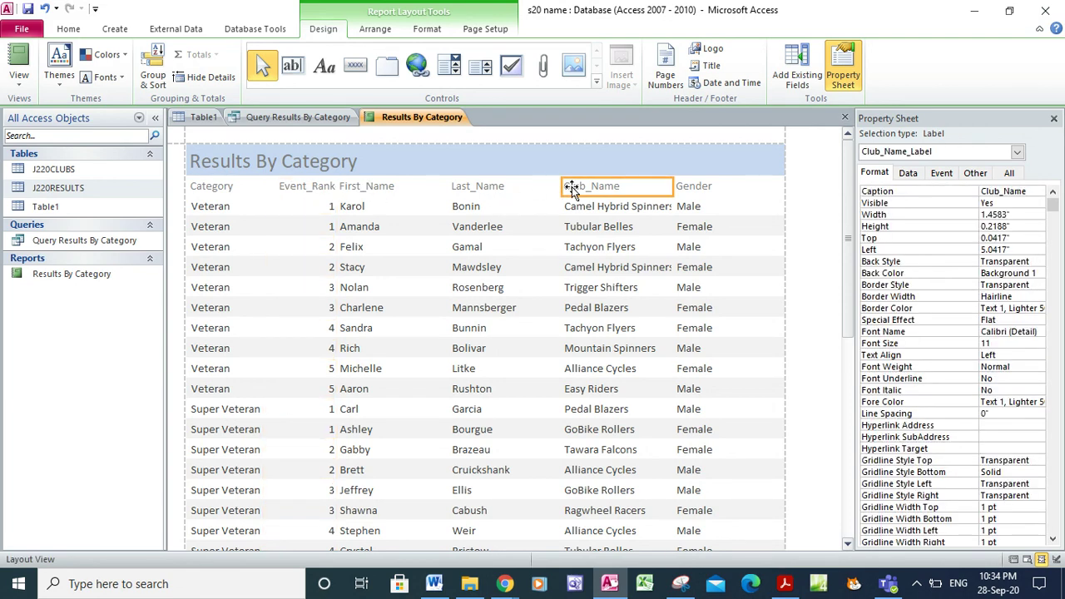
ctrl+click(582, 211)
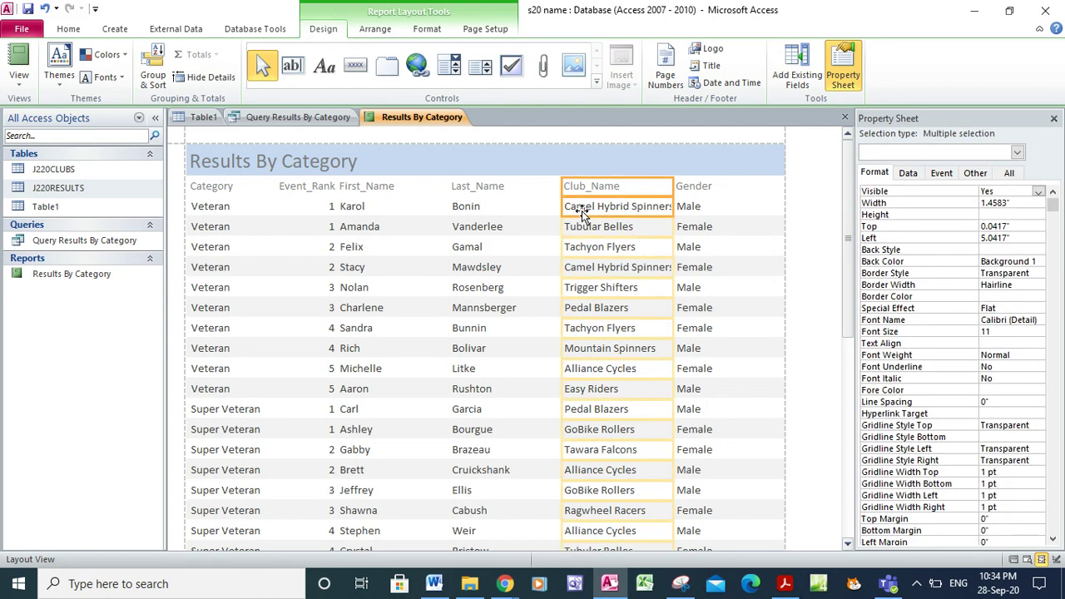
drag(562, 187, 541, 188)
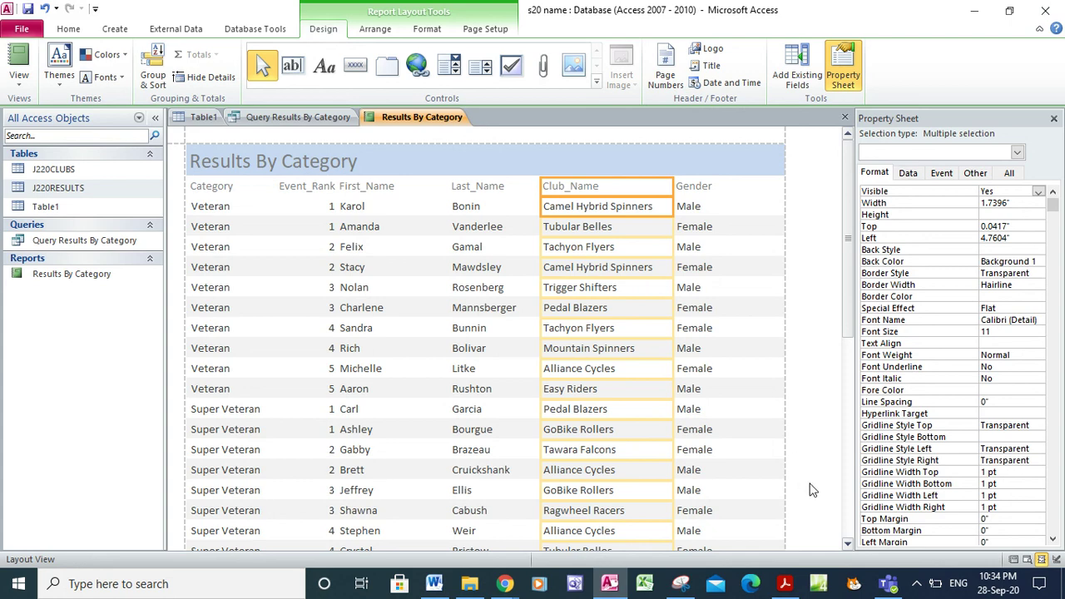
- Check the resized columns down the report and on both print preview pages, then return to Layout View
click(847, 544)
click(847, 545)
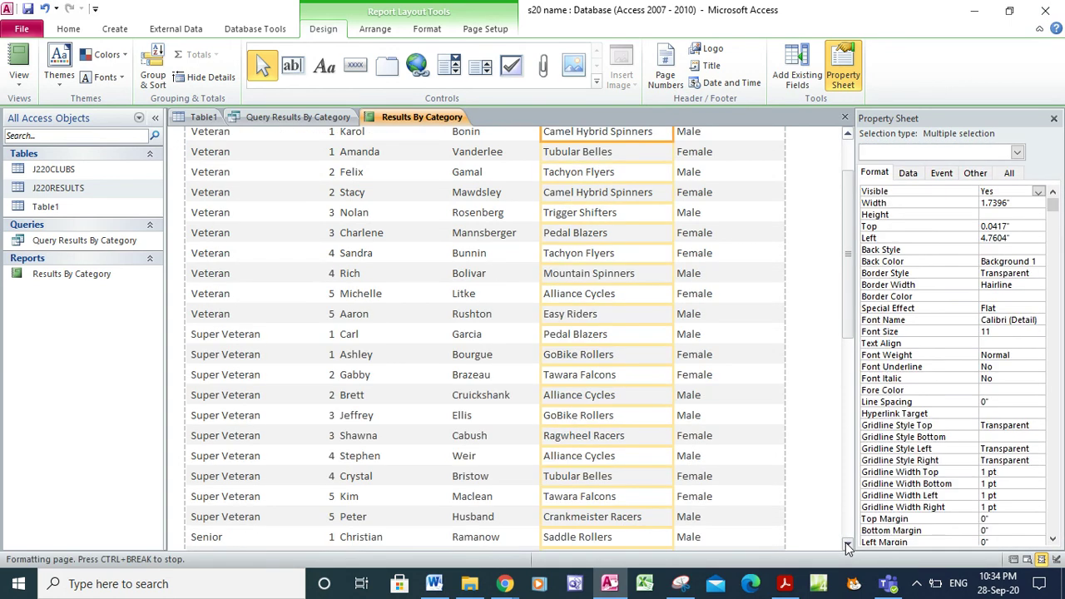
click(19, 79)
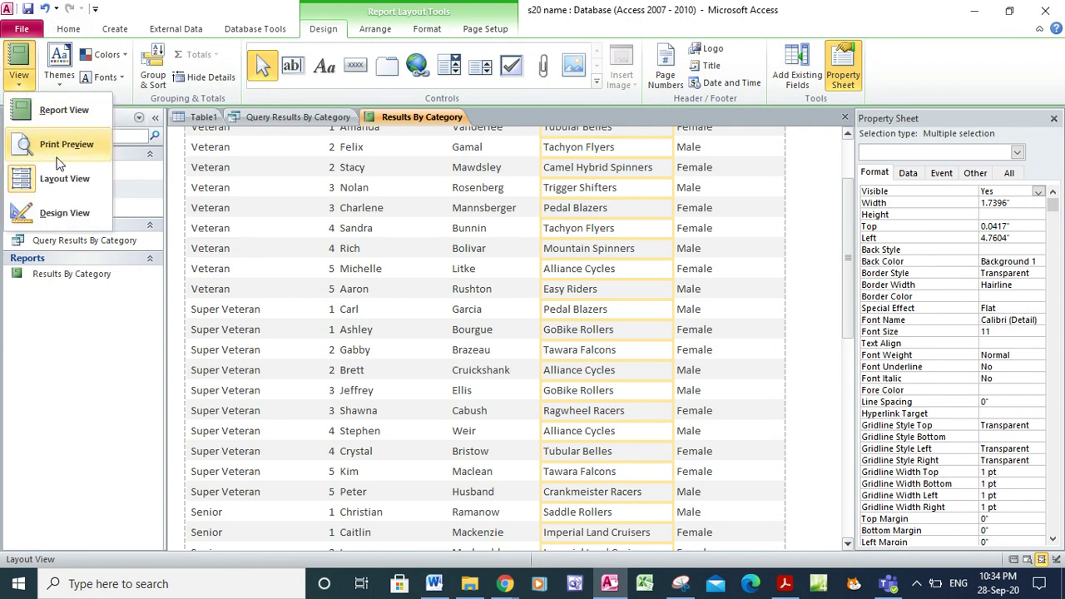
click(55, 149)
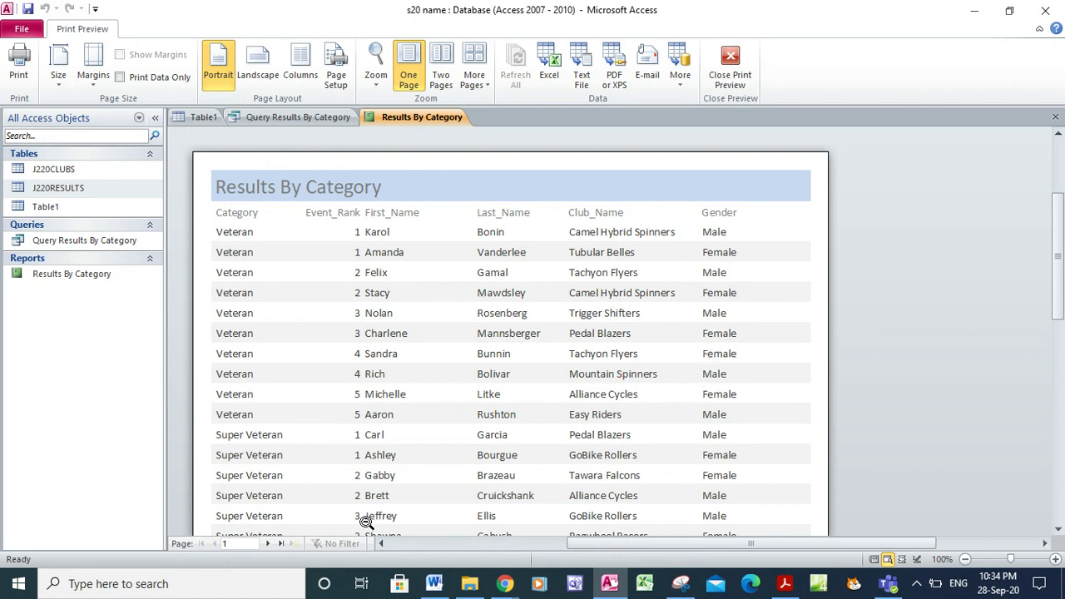
click(266, 544)
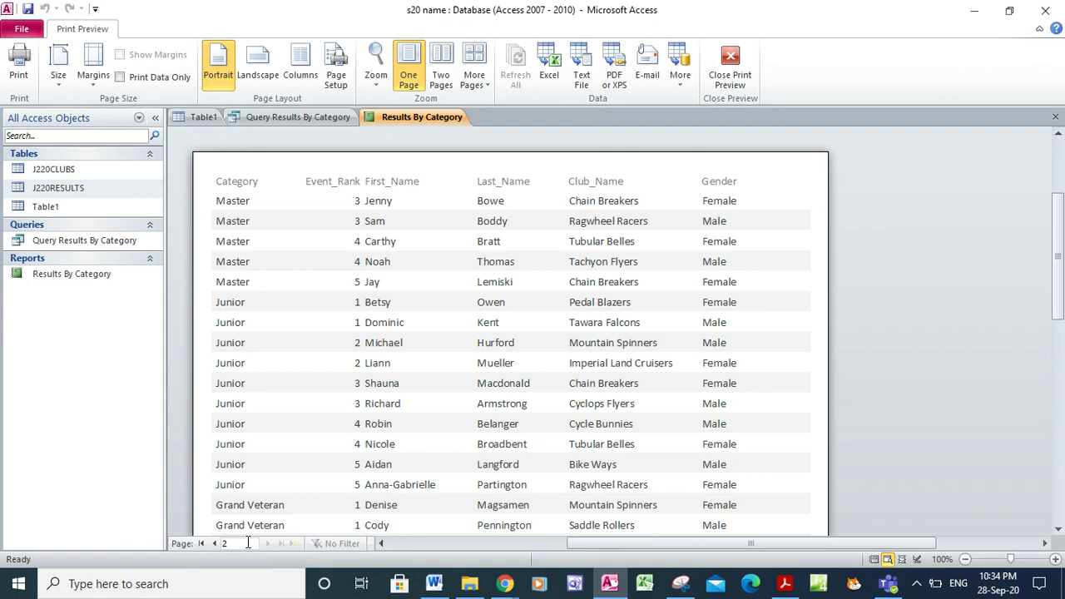
click(203, 544)
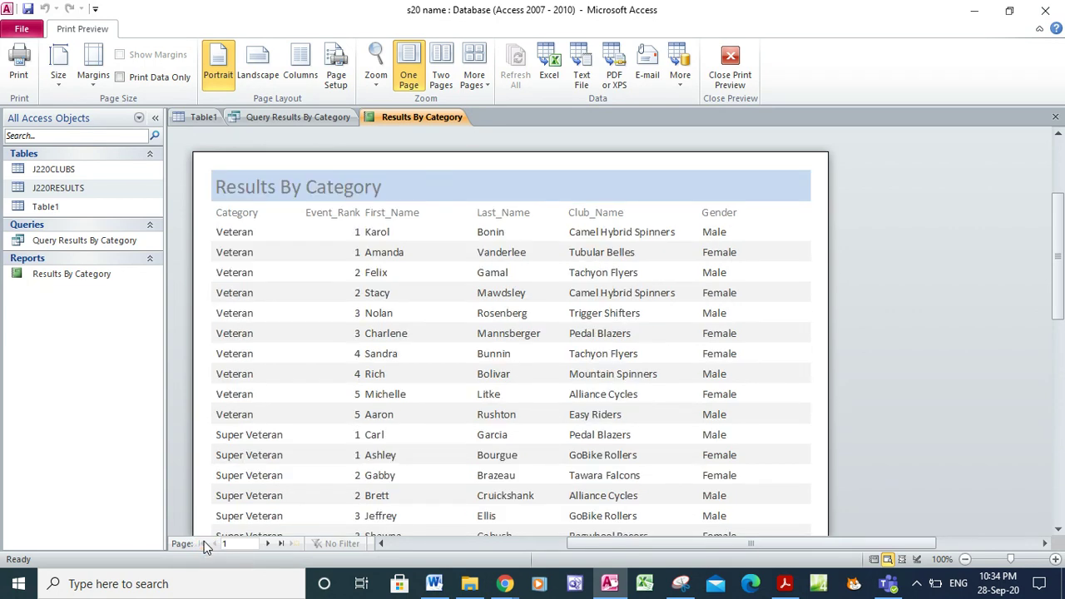
click(733, 63)
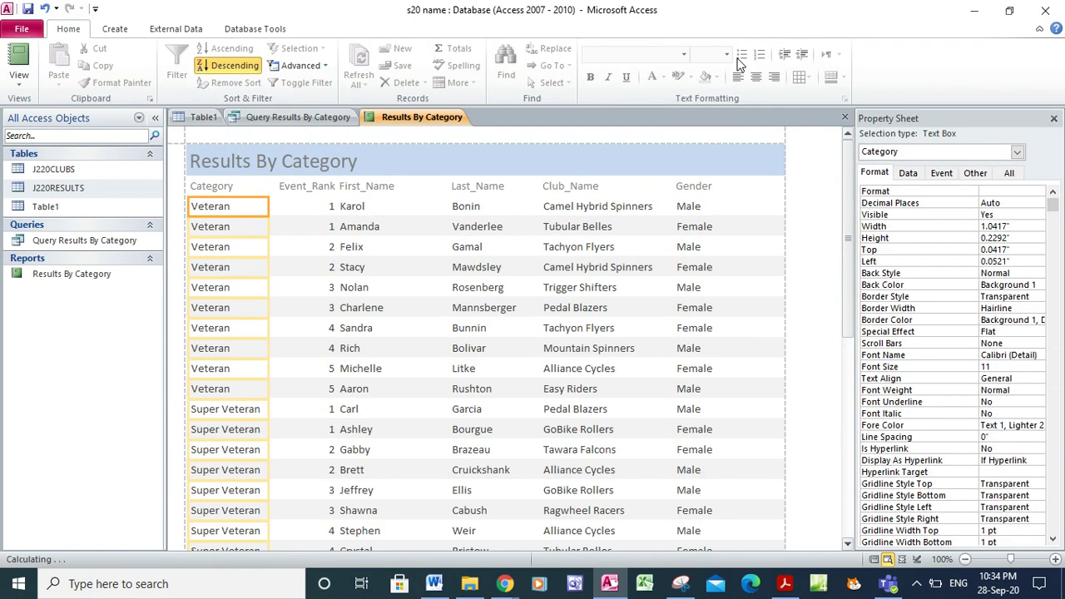
- In the PDF, examine task 22's requirement to calculate the number of racers and place it under the Gender column
click(784, 584)
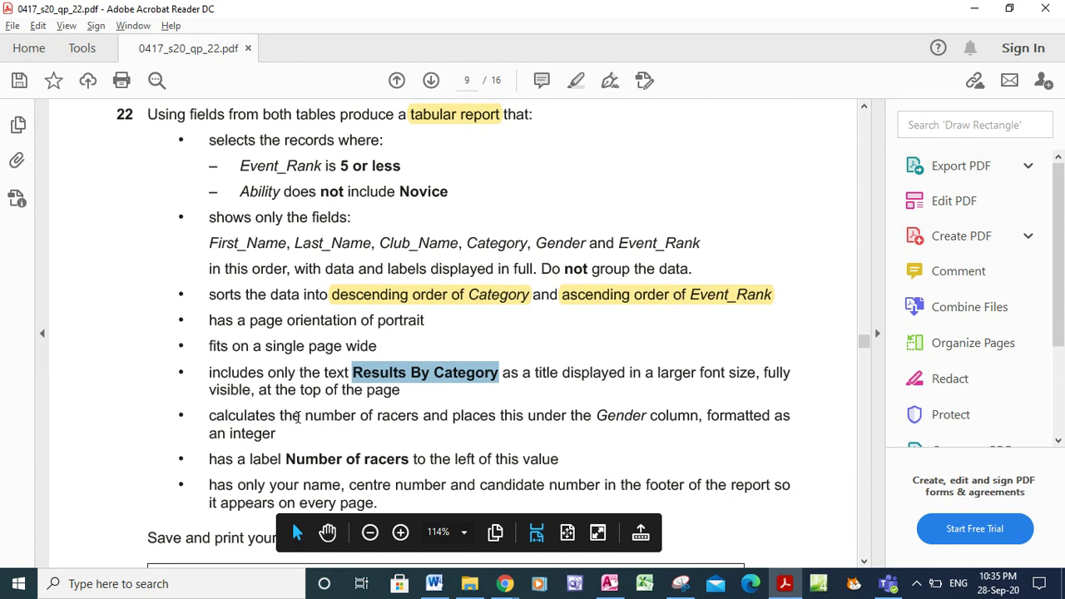
drag(281, 415, 417, 423)
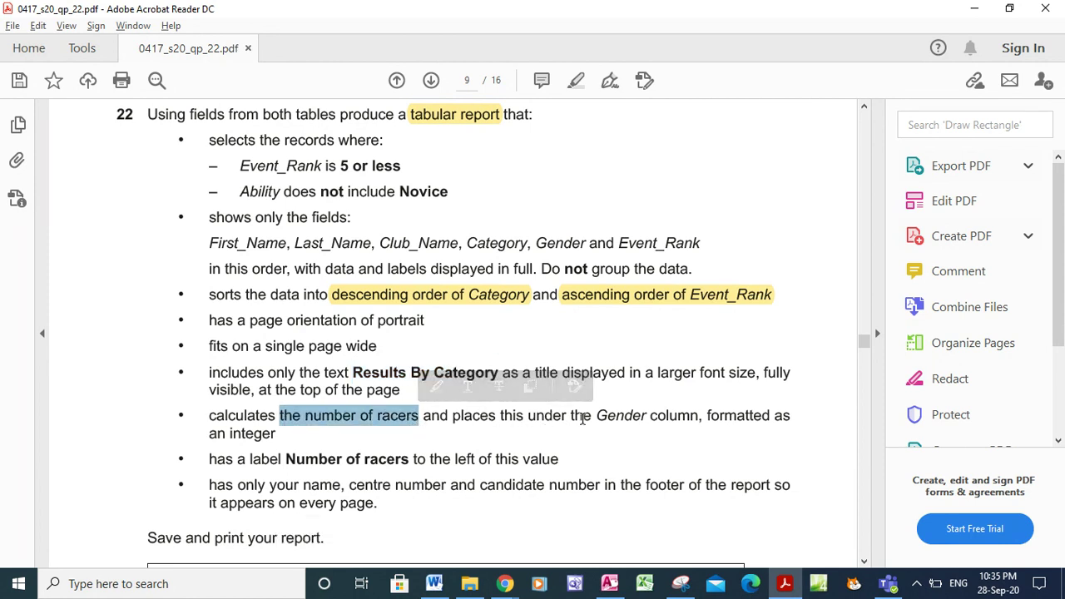
drag(592, 419, 677, 421)
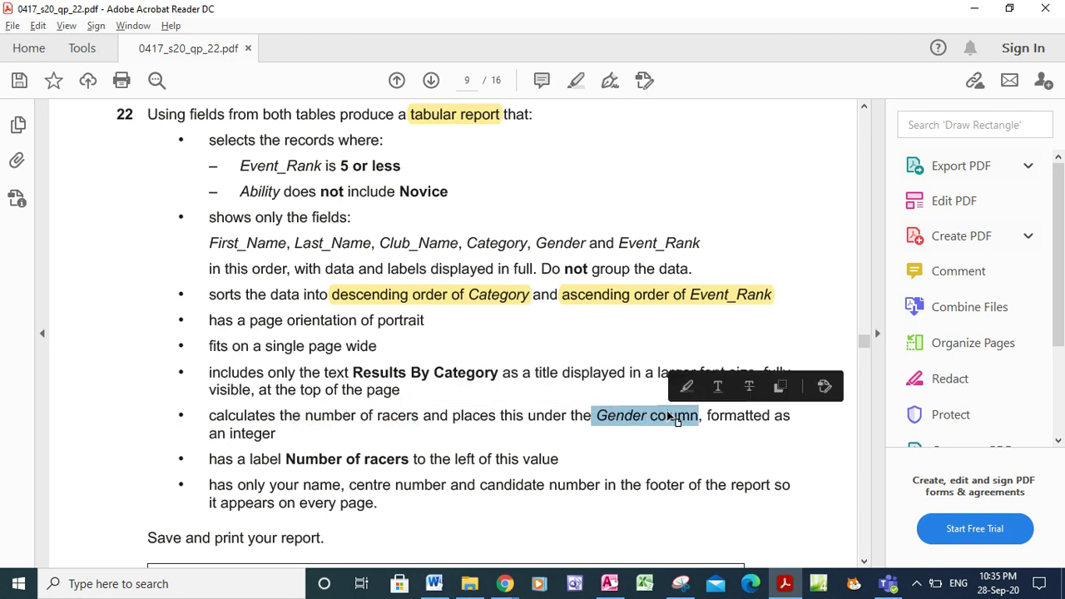
drag(281, 415, 389, 413)
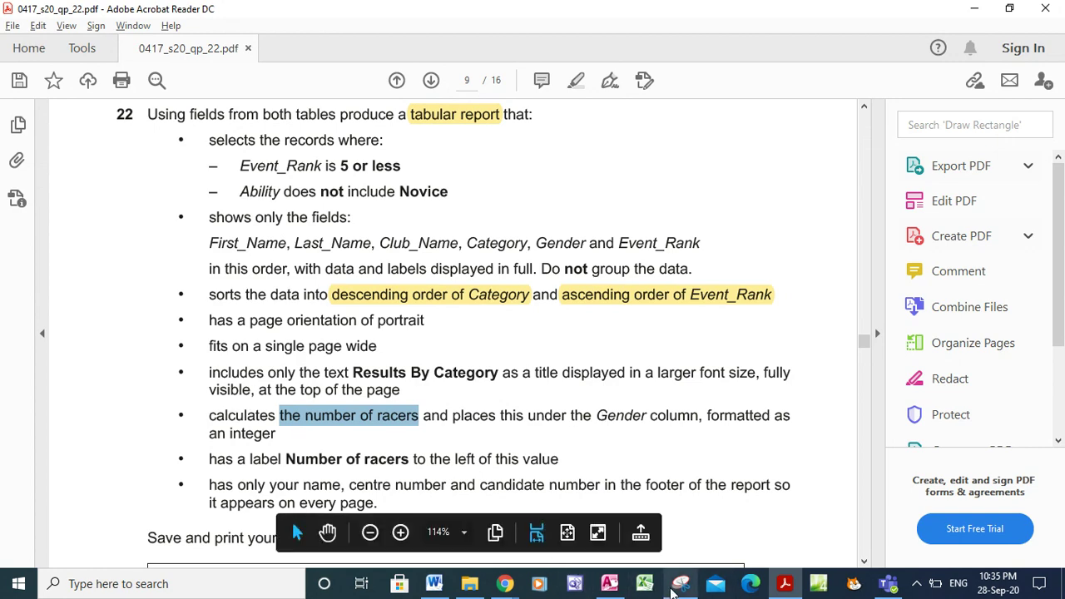
- Back in Access, show the Results By Category report in Design View and extend its Report Footer section to about 0.5 inches high
click(623, 580)
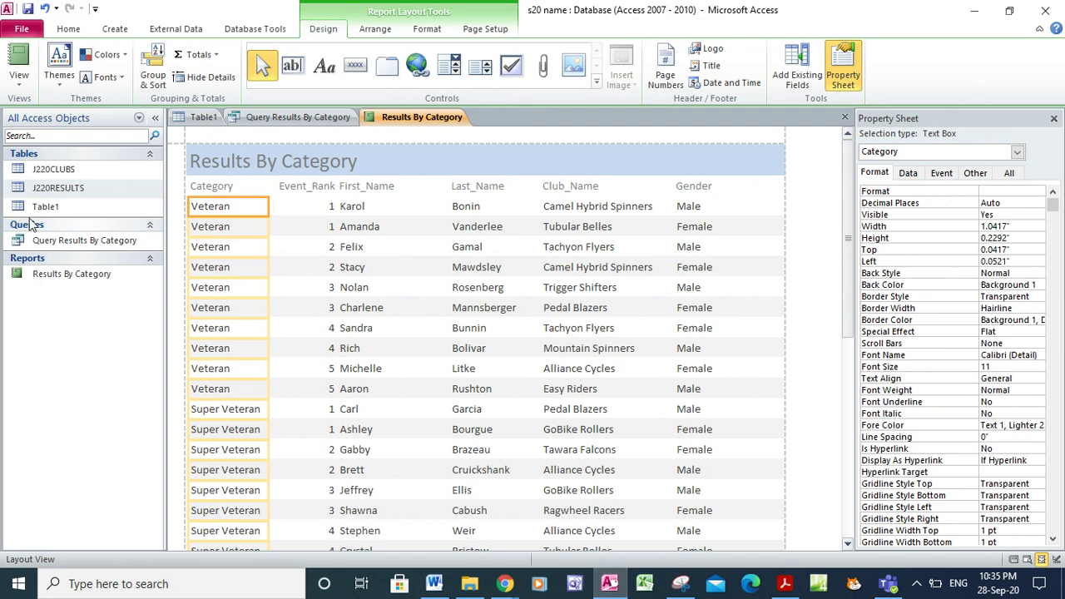
click(25, 86)
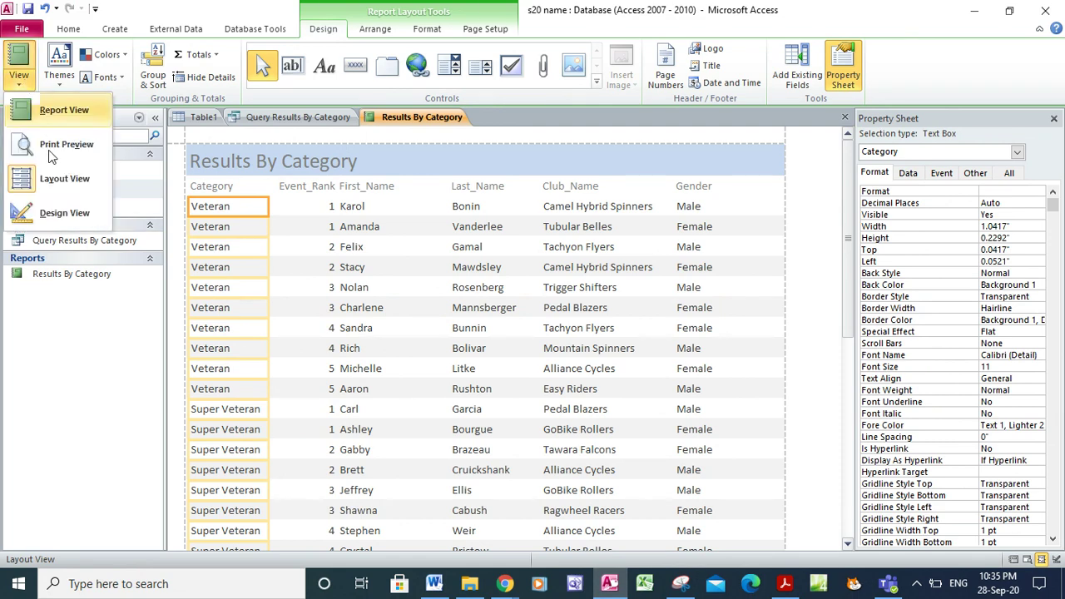
click(53, 209)
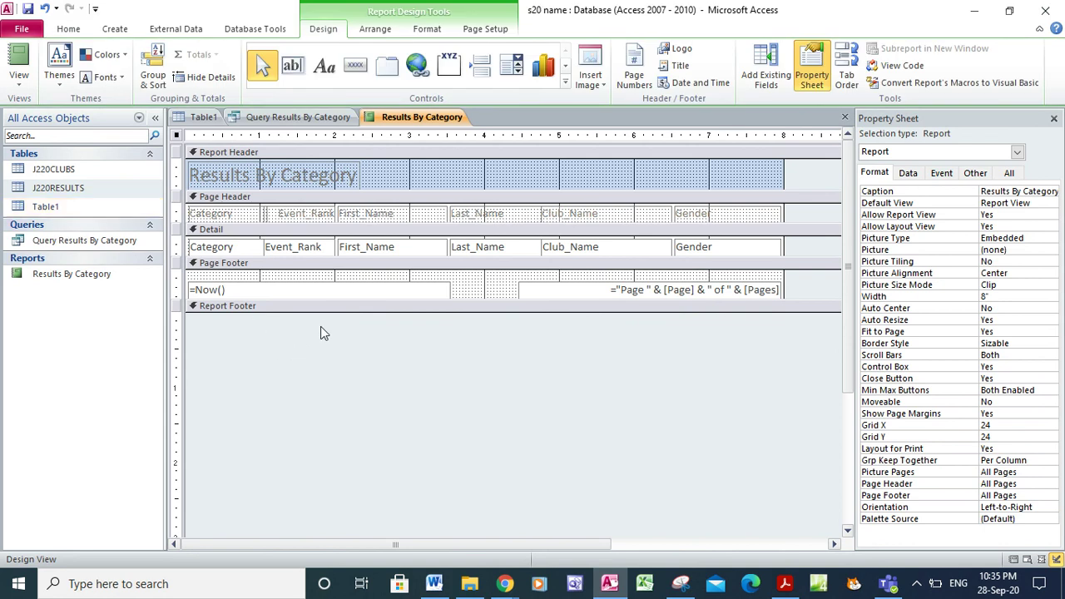
drag(327, 312, 332, 347)
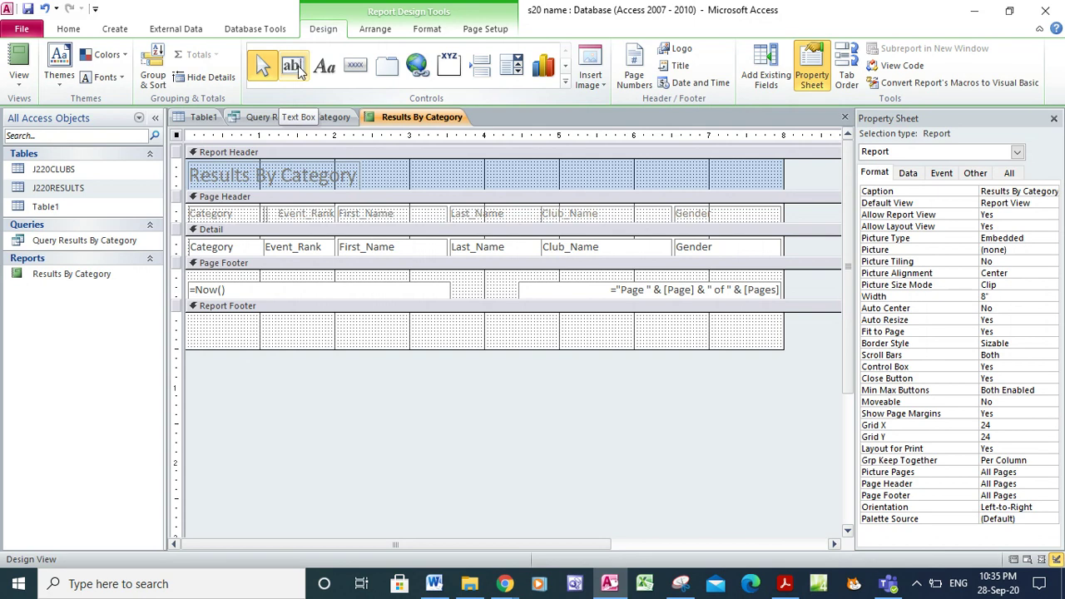
- Add a text box about 1.17 by 0.22 inches in the Report Footer under the Gender column, containing the formula =Count(*)
click(296, 68)
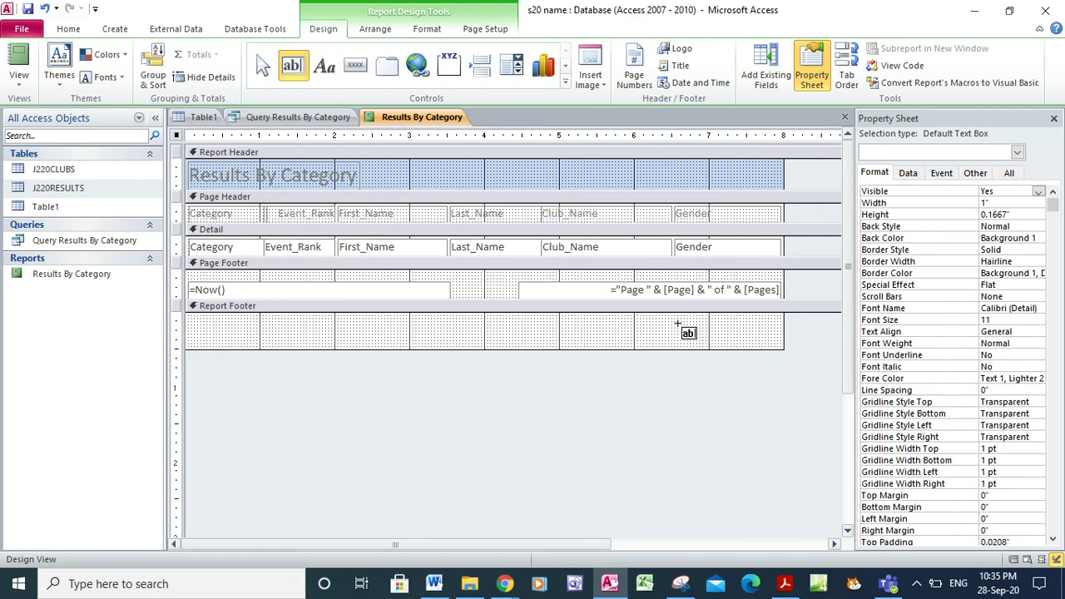
drag(680, 320, 769, 331)
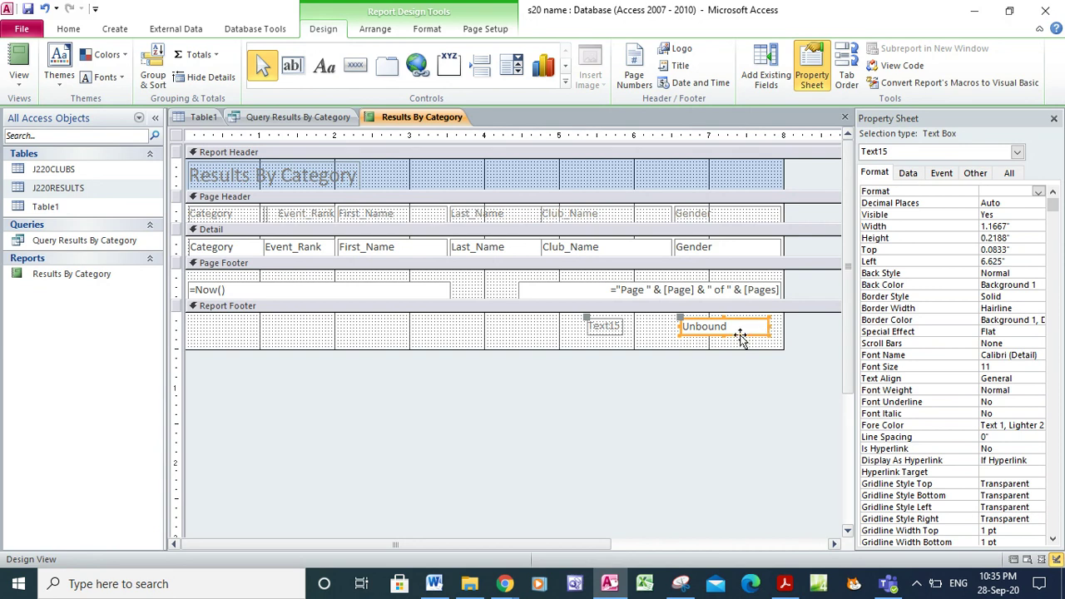
click(732, 326)
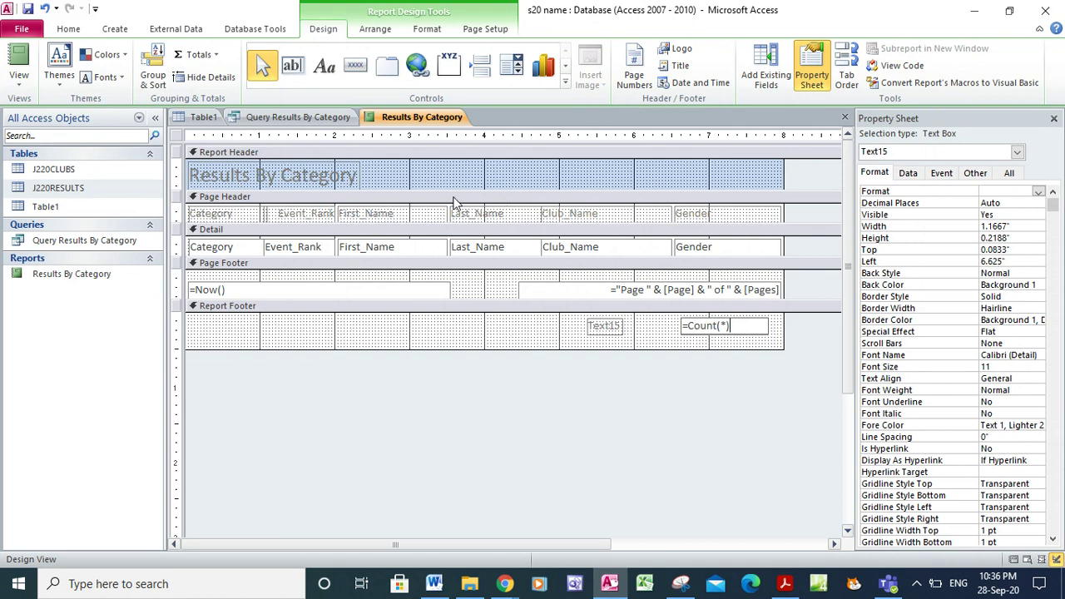
- Display the report in Report View and check the racer count at the end of the Gender column
click(25, 90)
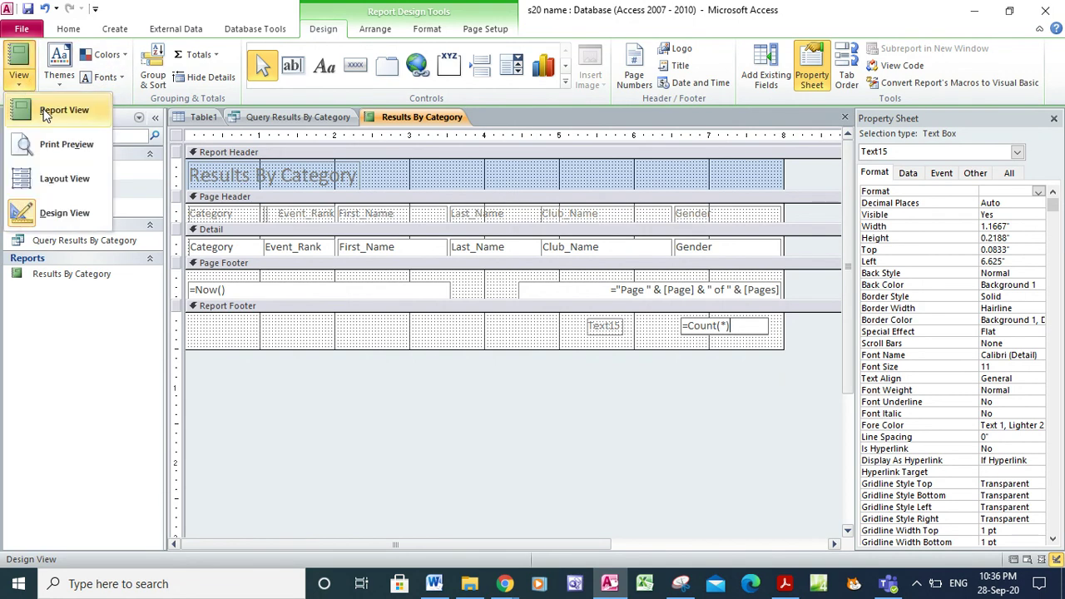
click(46, 113)
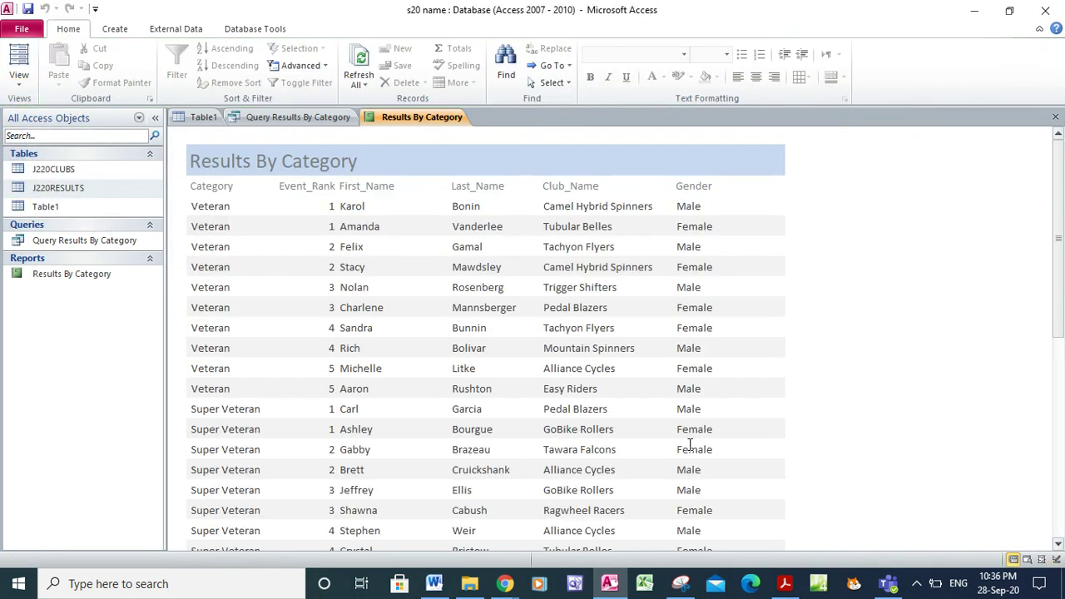
click(1061, 529)
click(1061, 529)
click(1061, 529)
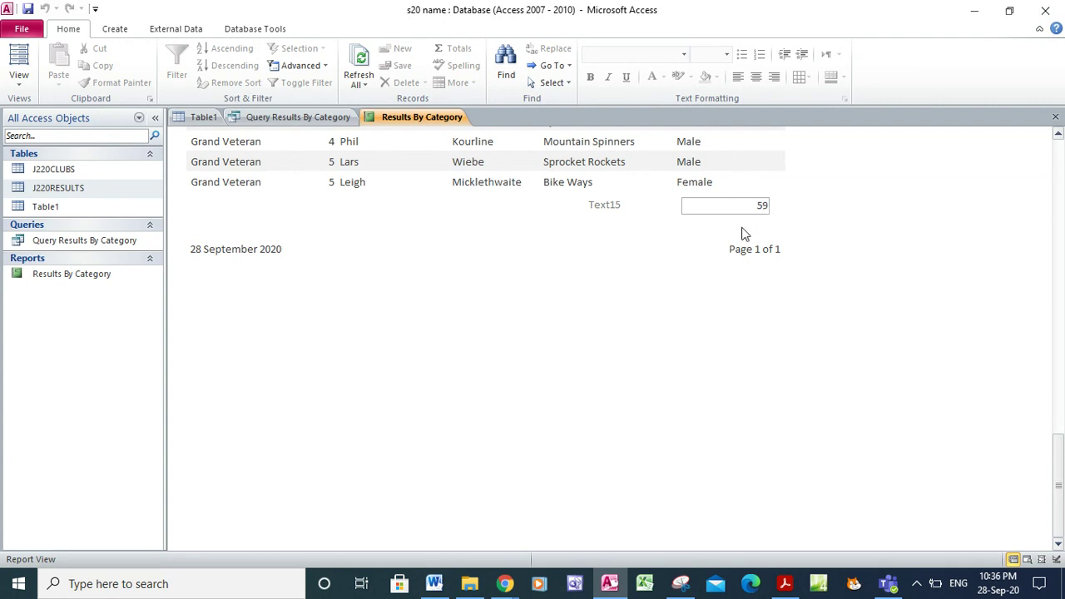
- In the PDF, examine task 22's requirement for a Number of racers label to the left of the count value
click(780, 584)
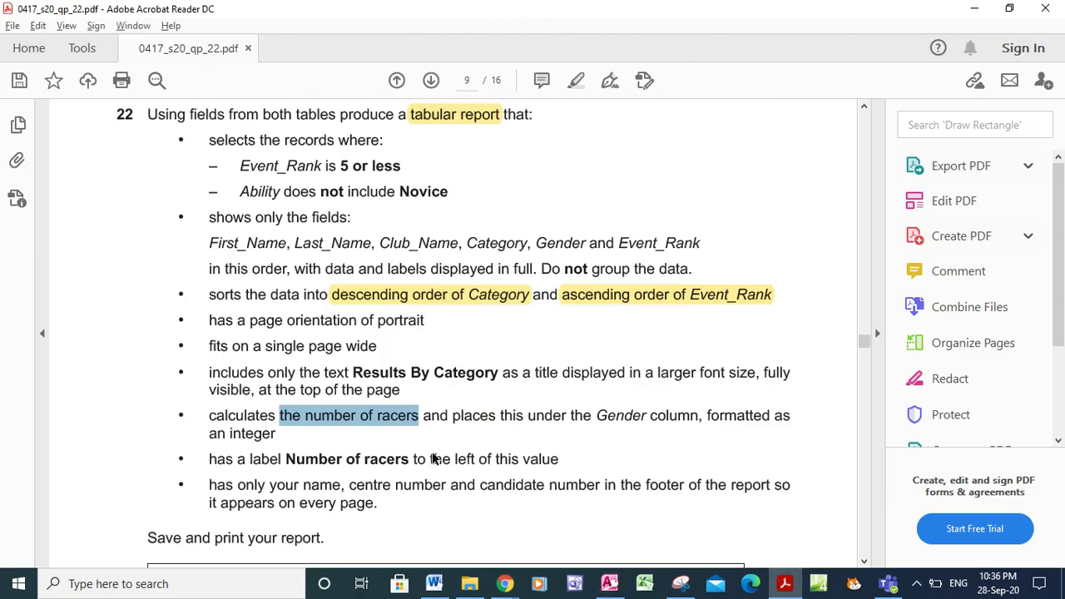
drag(283, 460, 421, 466)
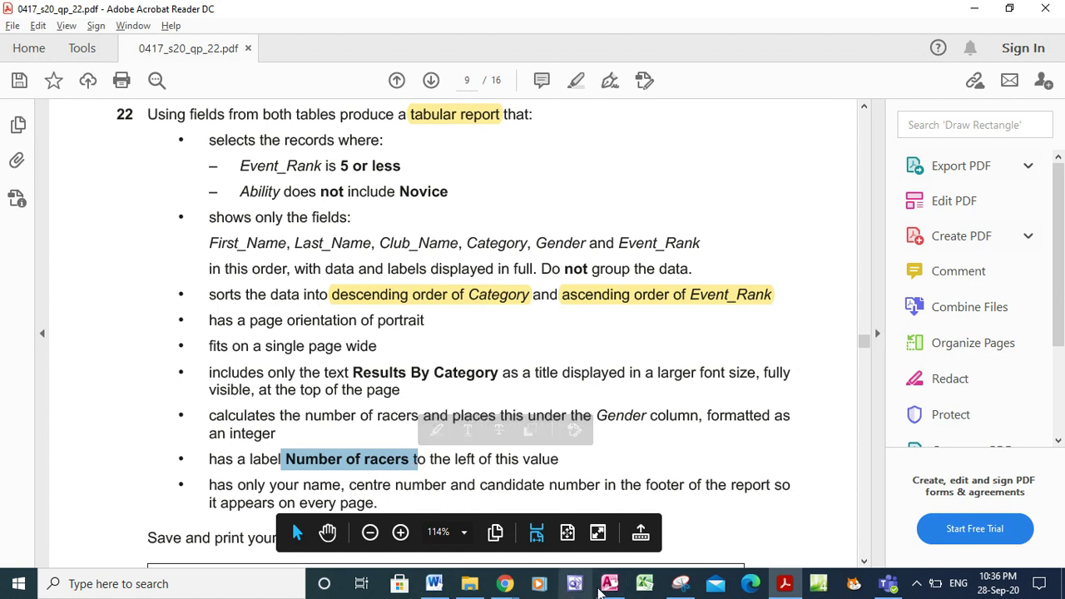
- Switch to Access and, in the report's Design View, change the Text15 label in the report footer to "Number of Racers"
mouse_move(504, 585)
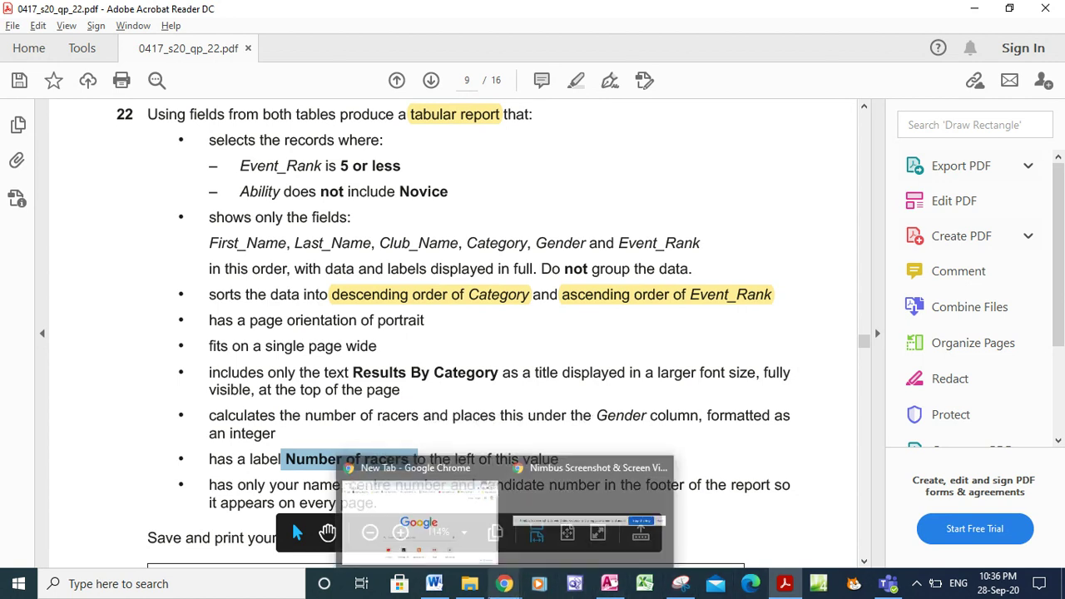
click(626, 589)
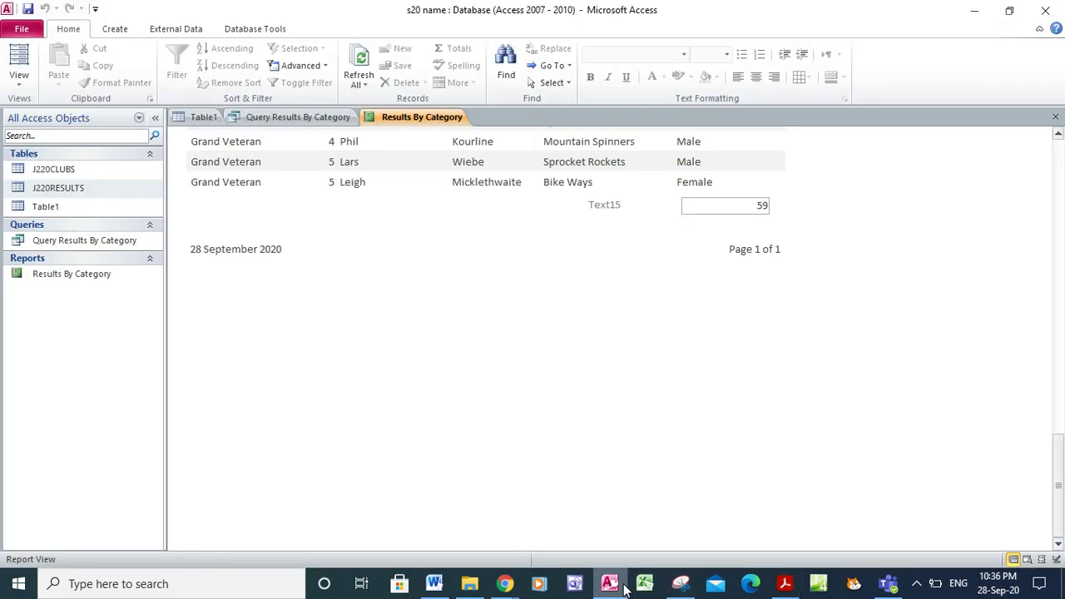
click(22, 83)
click(69, 208)
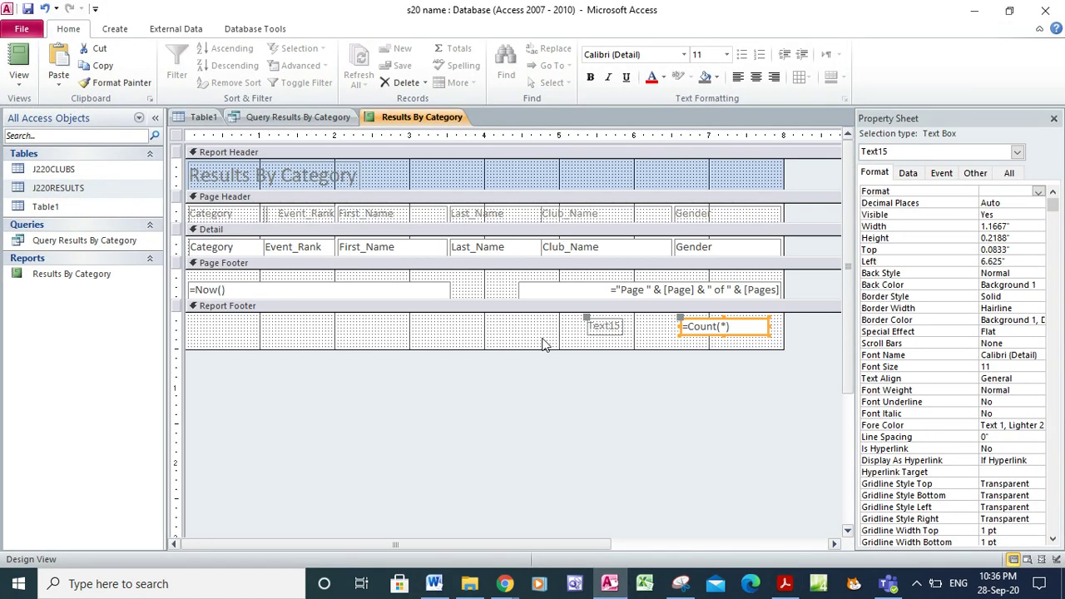
click(610, 326)
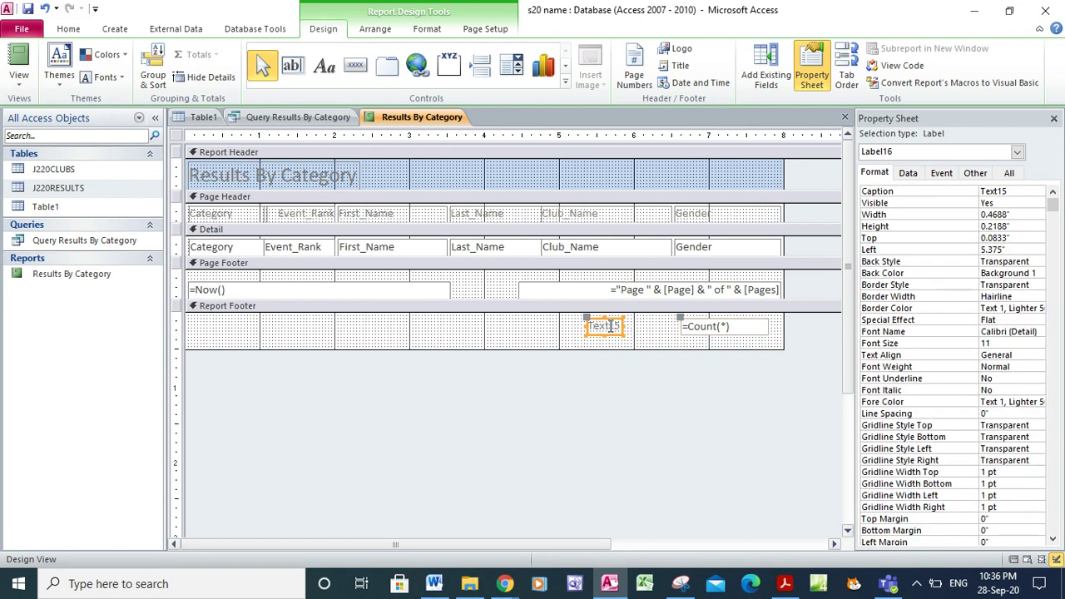
click(620, 326)
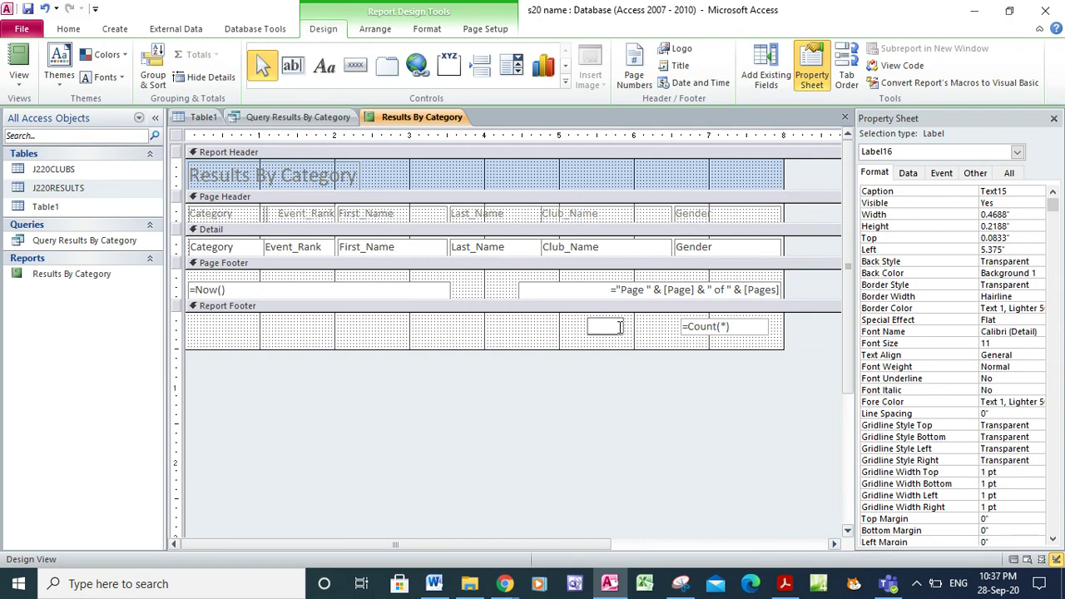
click(781, 586)
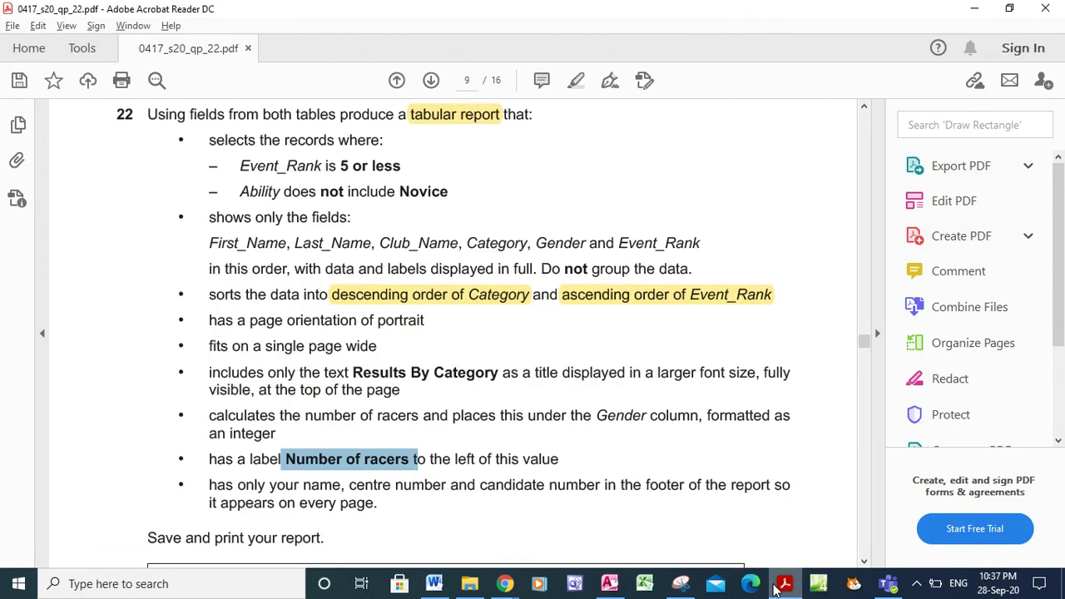
click(612, 586)
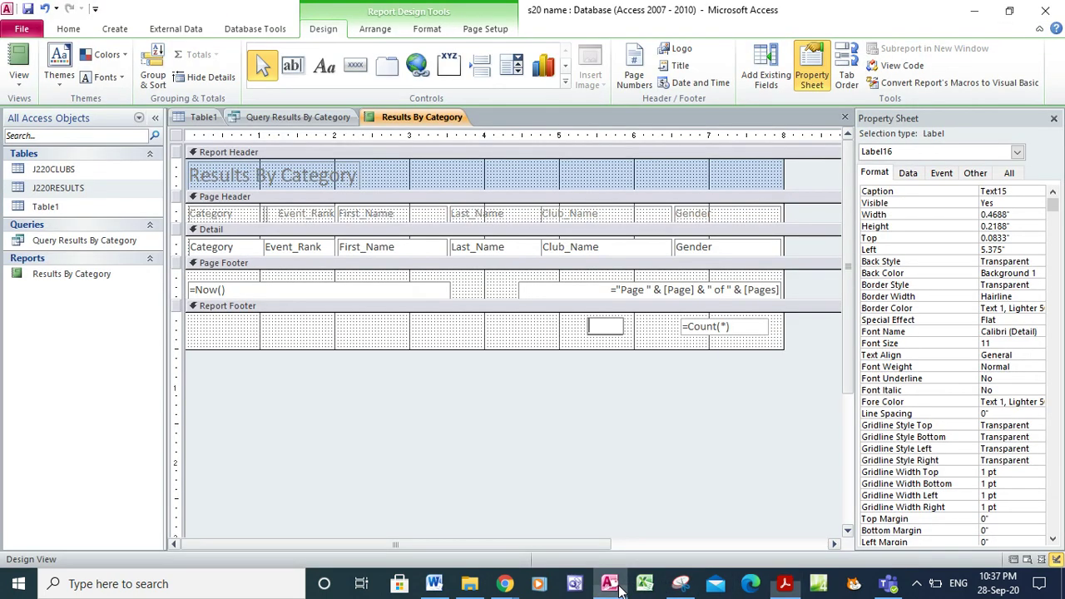
text(umber of Racers)
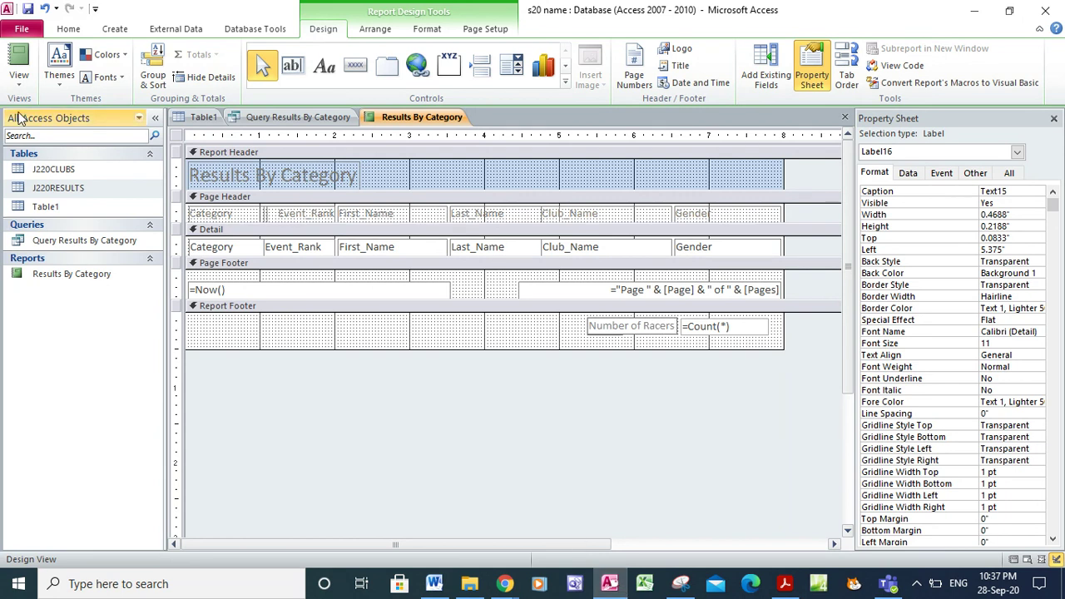
- Show the report in Layout View and check the racer count and its label at the end
click(21, 86)
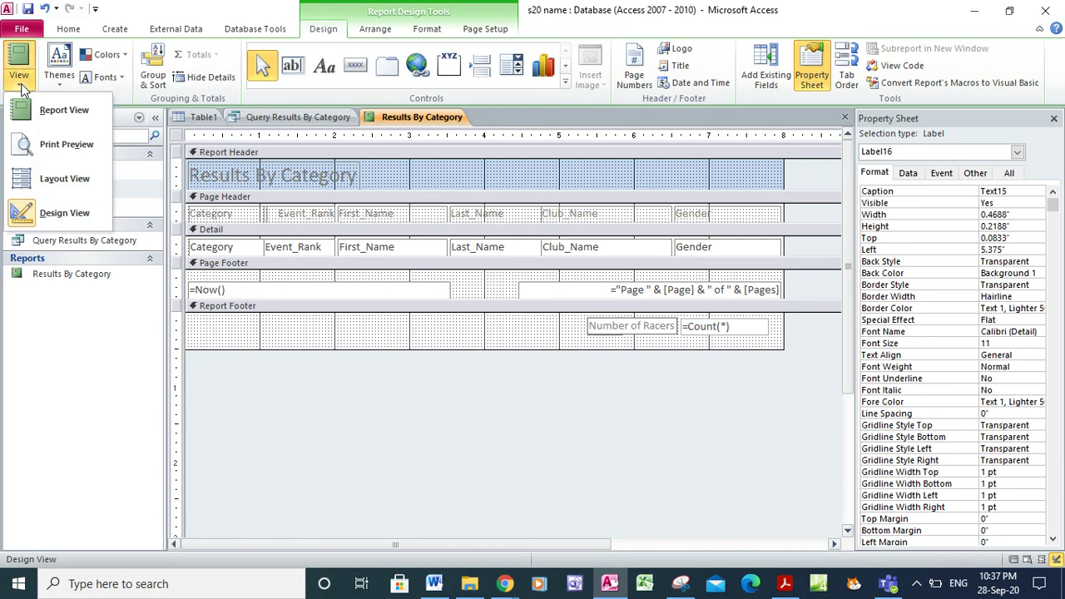
click(53, 184)
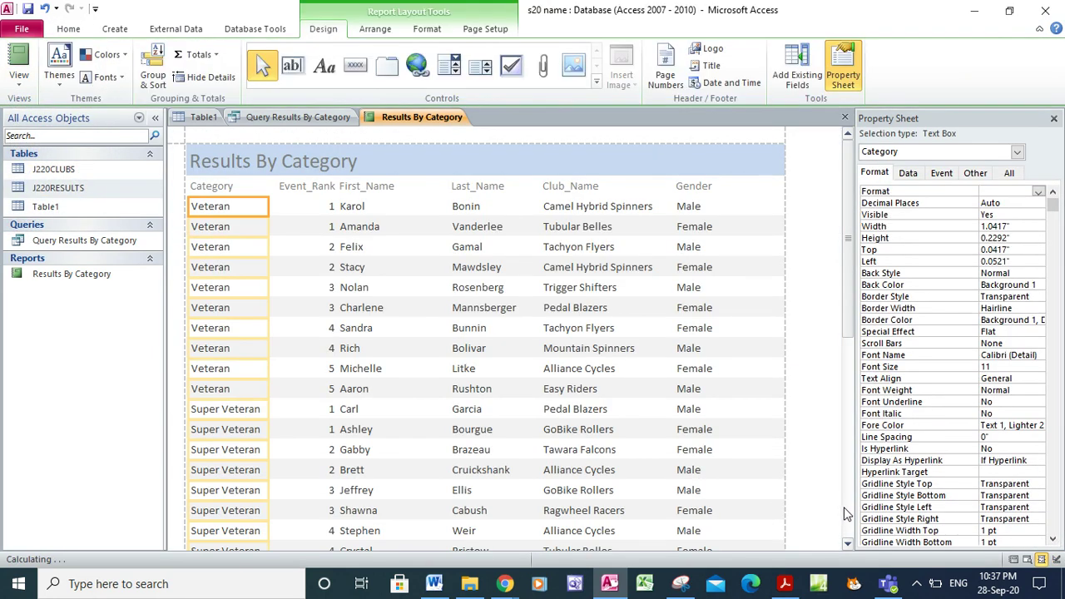
click(846, 513)
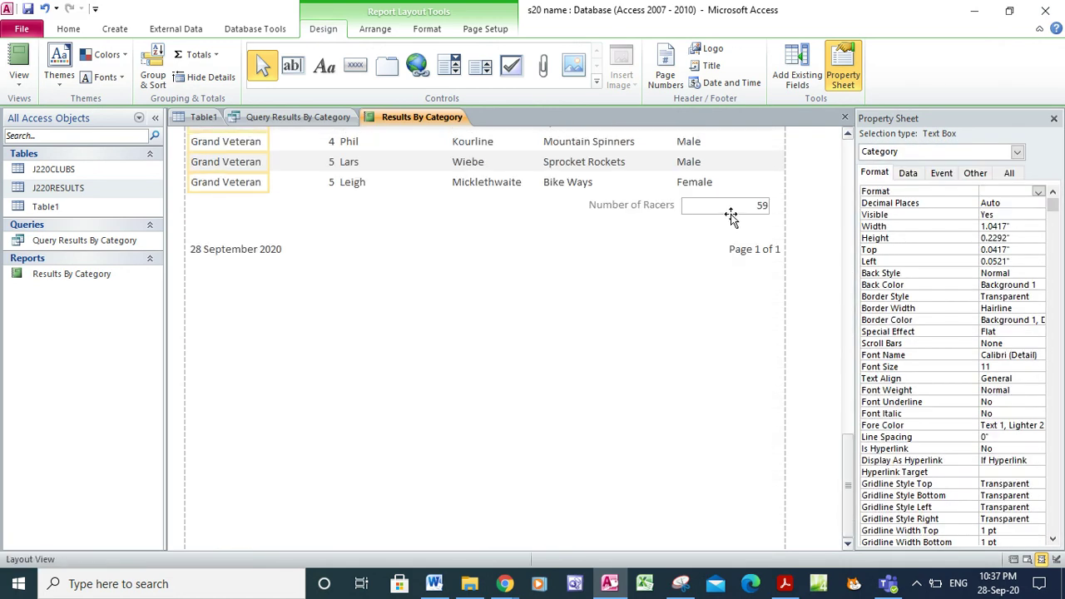
- Review the "an integer" formatting requirement for the racer count in the exam paper in Acrobat Reader and return to Access
click(782, 584)
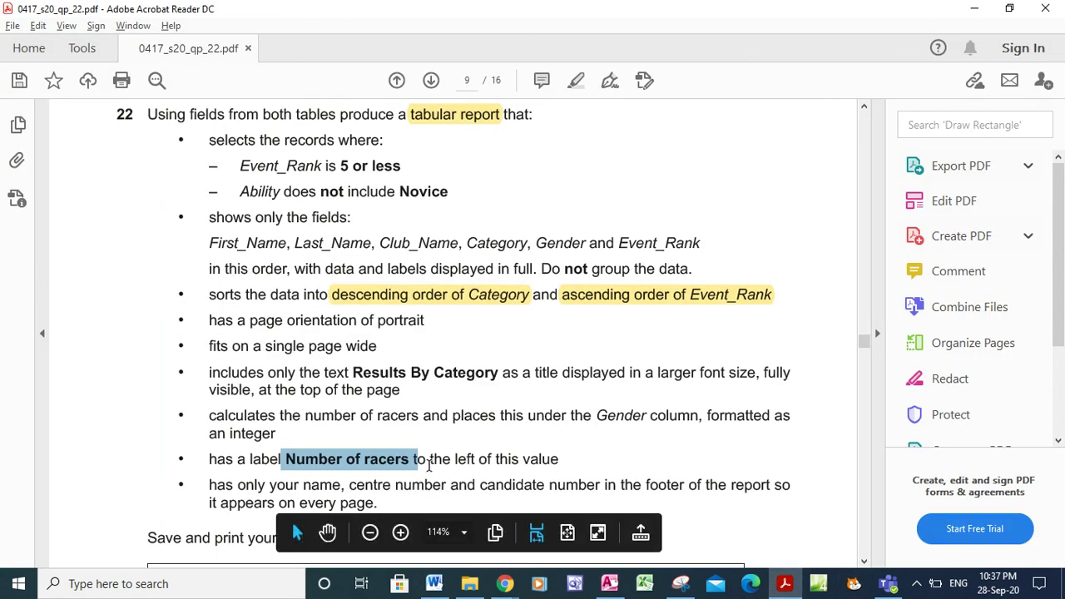
drag(210, 434, 277, 433)
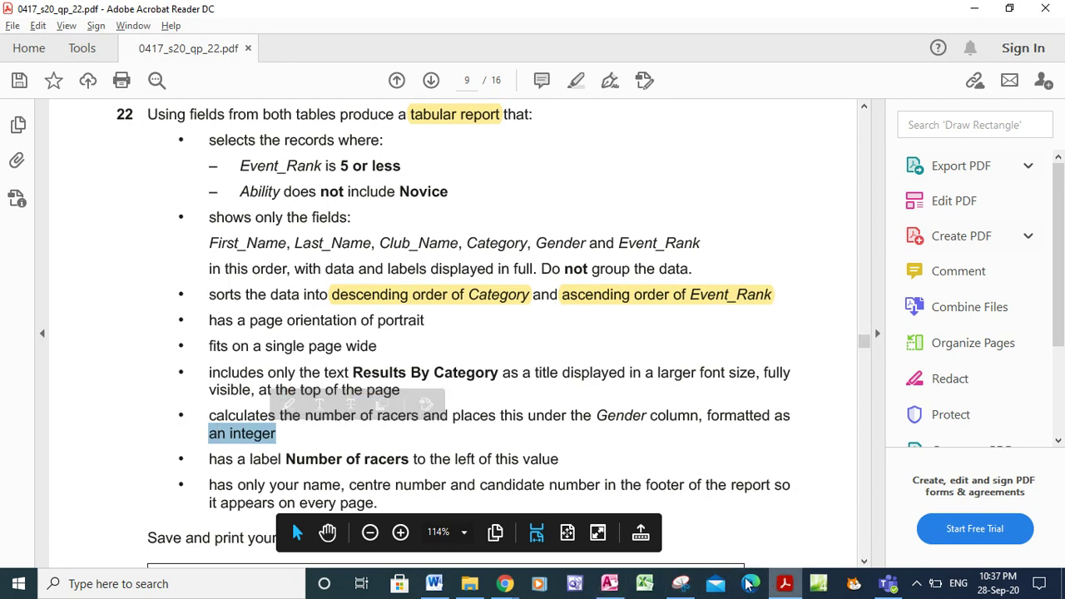
key(alt+Tab)
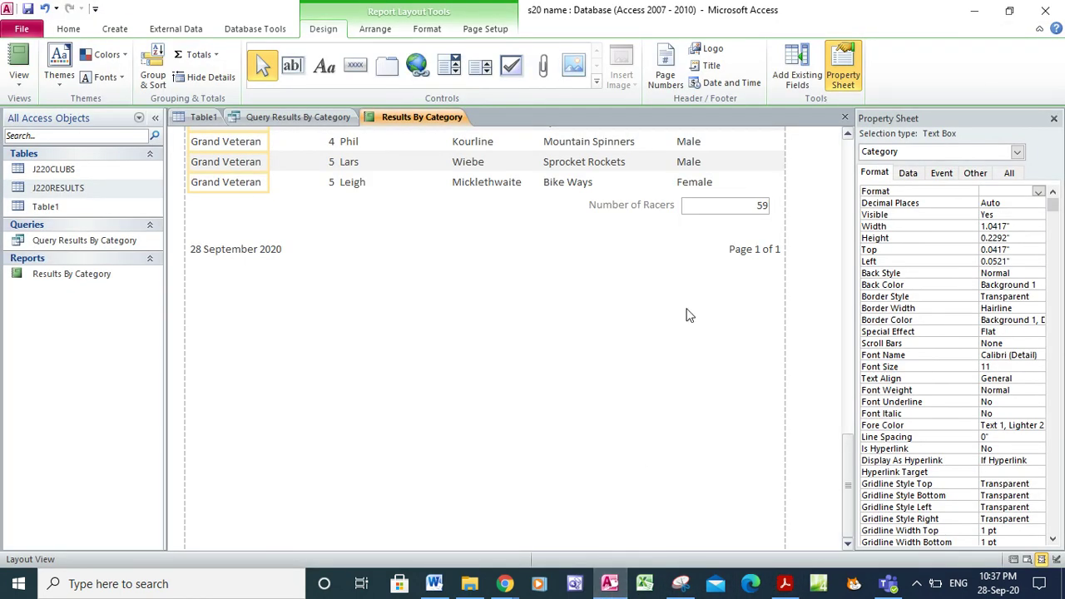
- Format the racer count box as Fixed with 0 decimal places and save the report
click(732, 206)
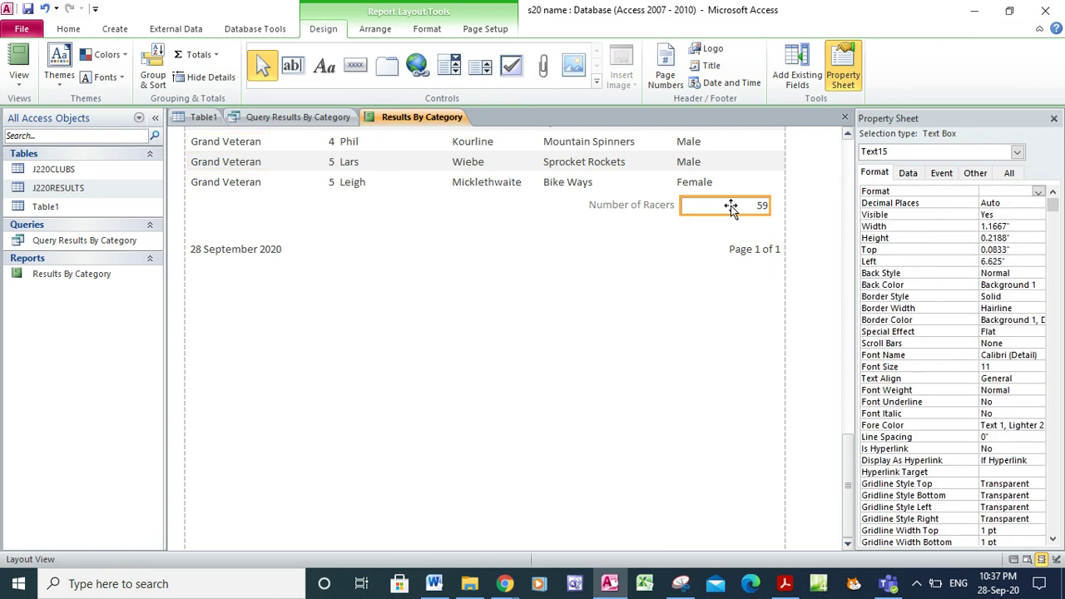
click(1039, 192)
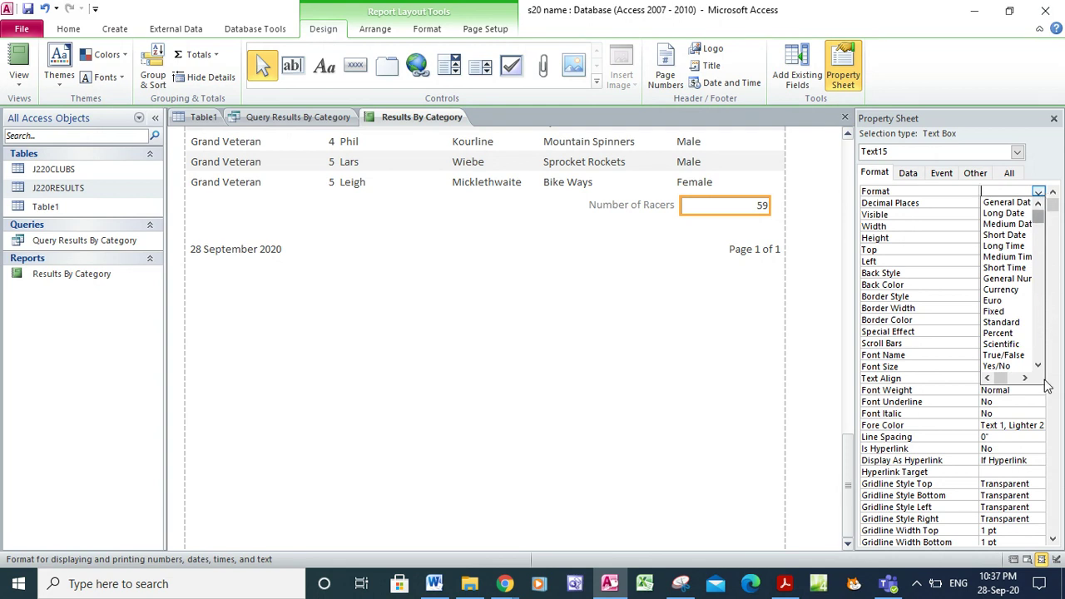
click(1007, 312)
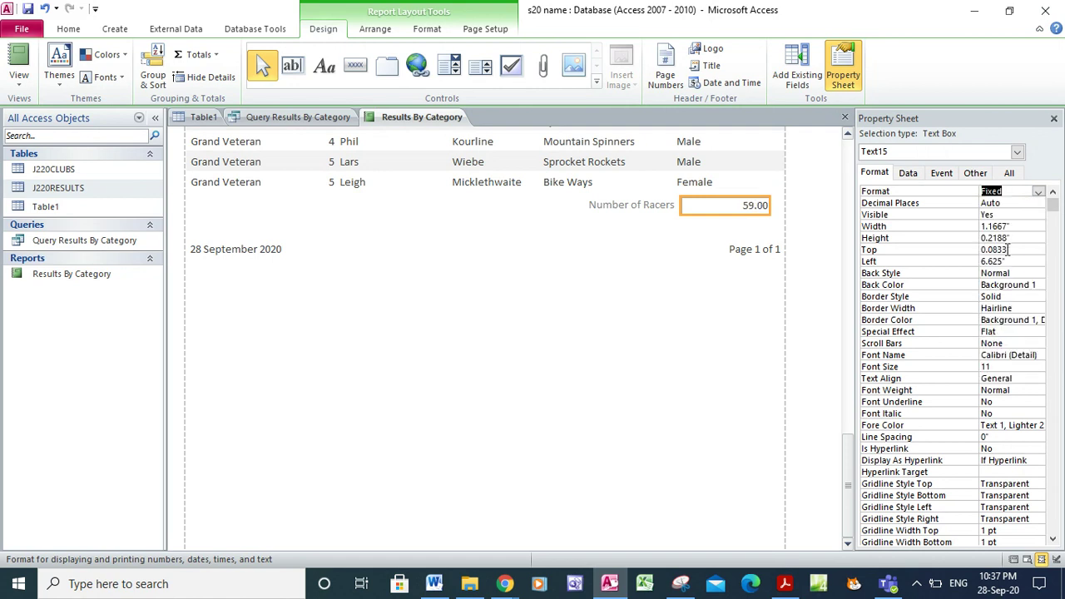
click(1019, 204)
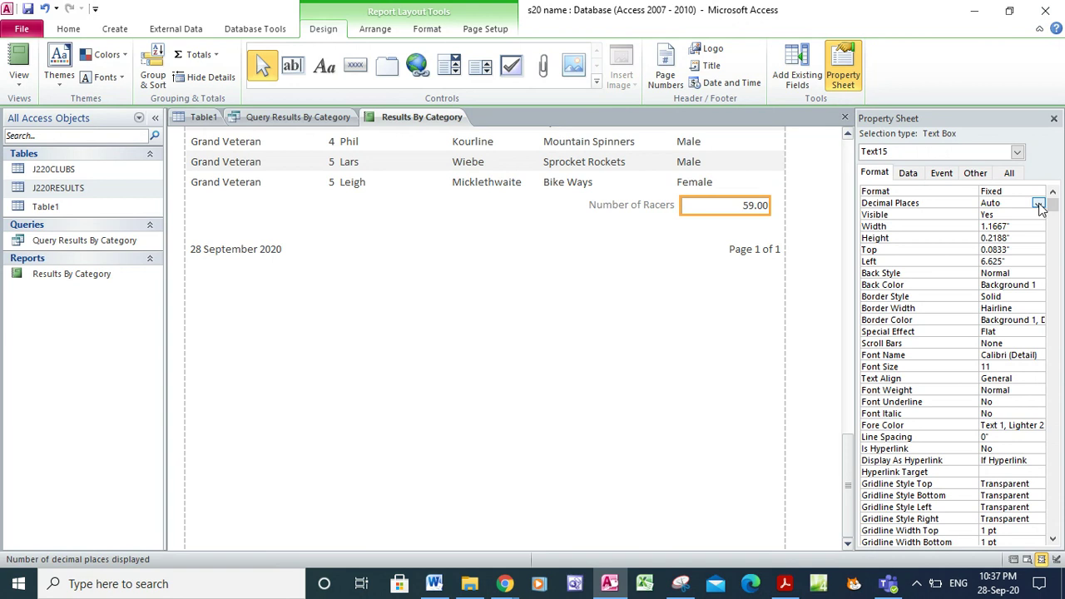
click(1038, 204)
click(1014, 224)
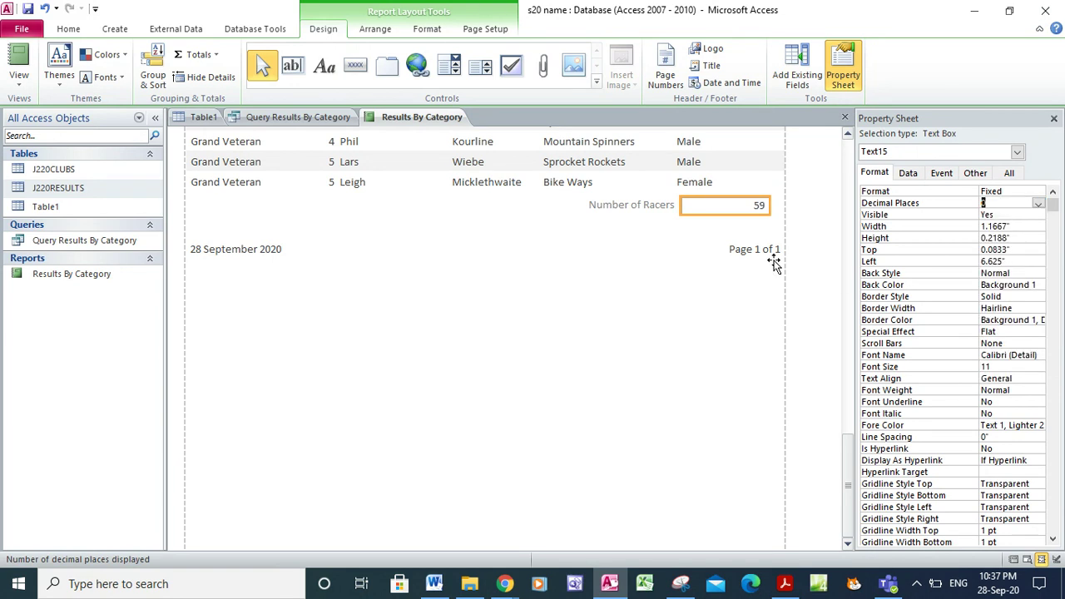
click(27, 10)
- Switch to the exam paper in Acrobat Reader, review the report footer requirement and highlight "appears on every page."
click(785, 583)
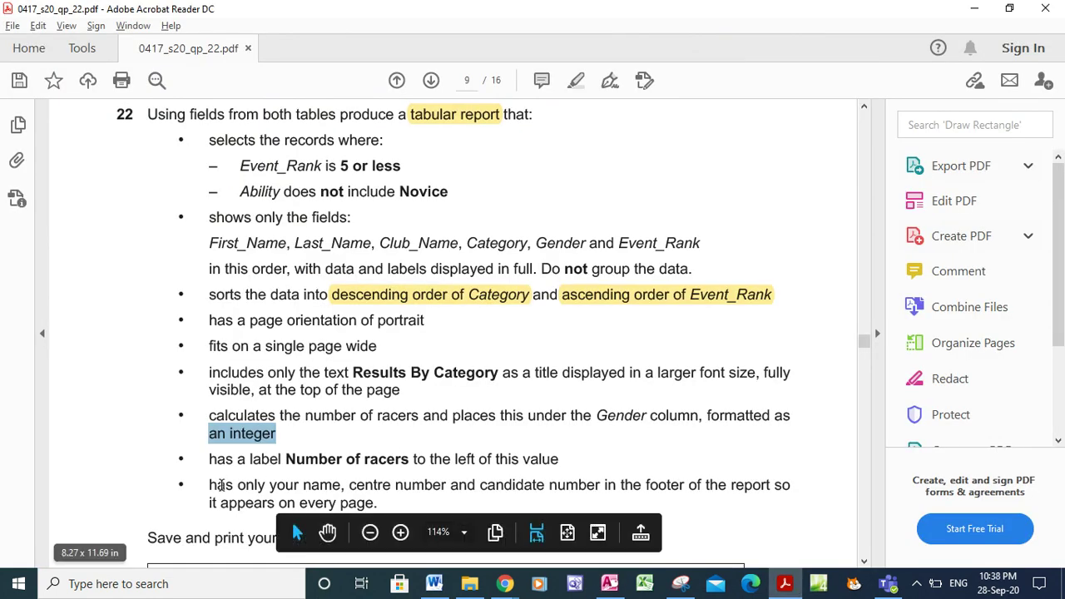
drag(210, 485, 768, 496)
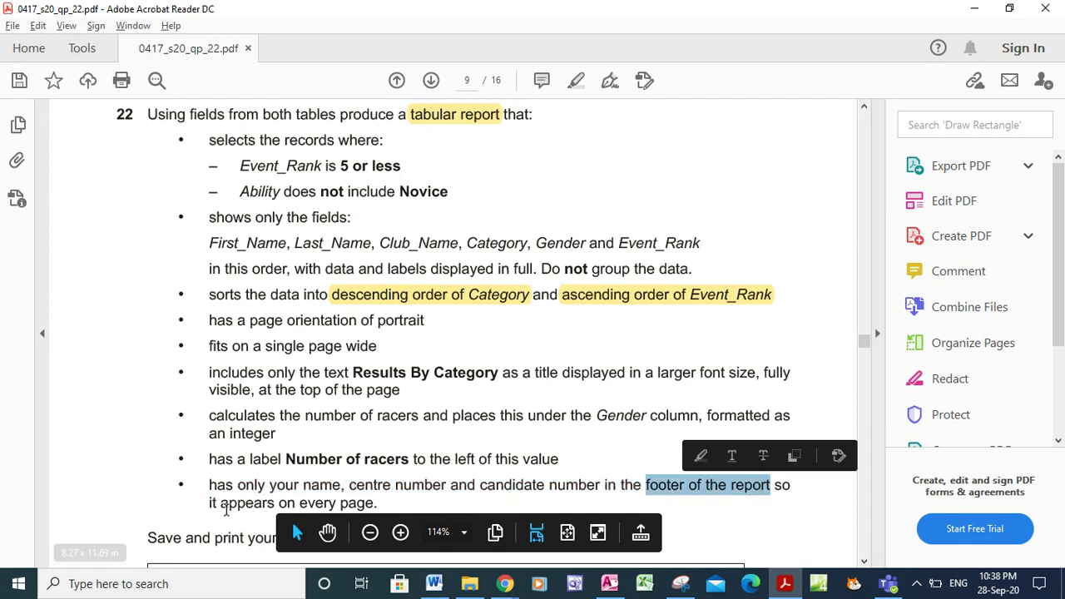
drag(218, 504, 377, 504)
click(394, 473)
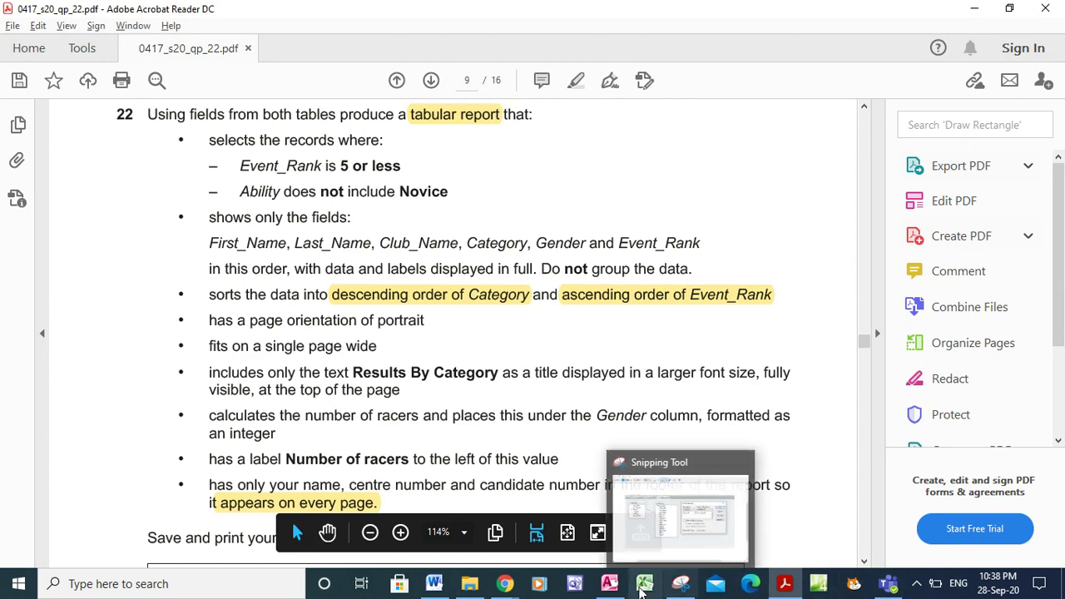
- Return to Access and delete the page number box from the report's page footer in Design View
click(609, 583)
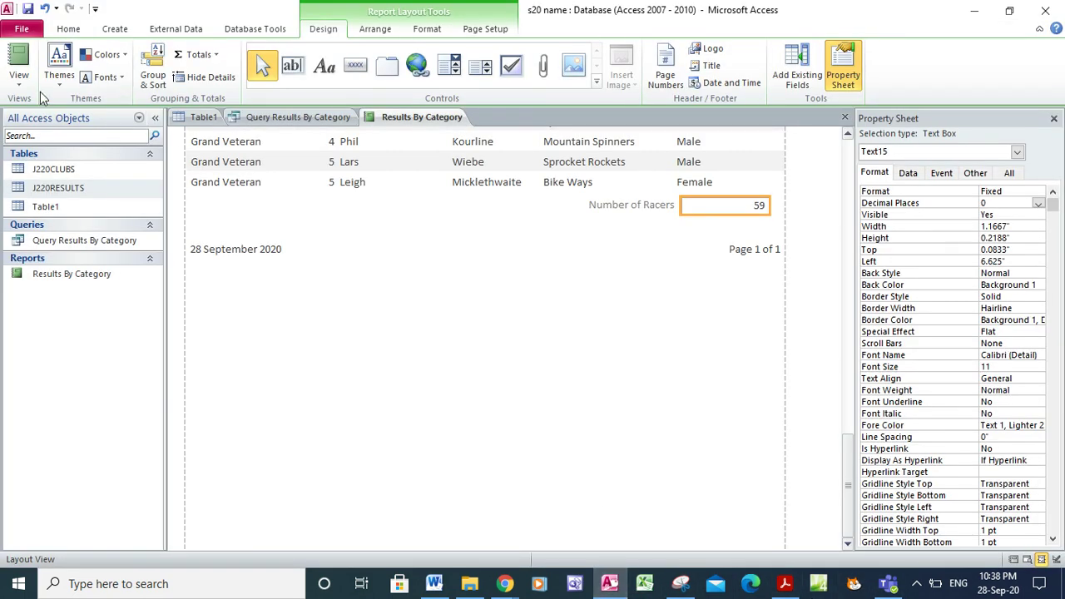
click(19, 76)
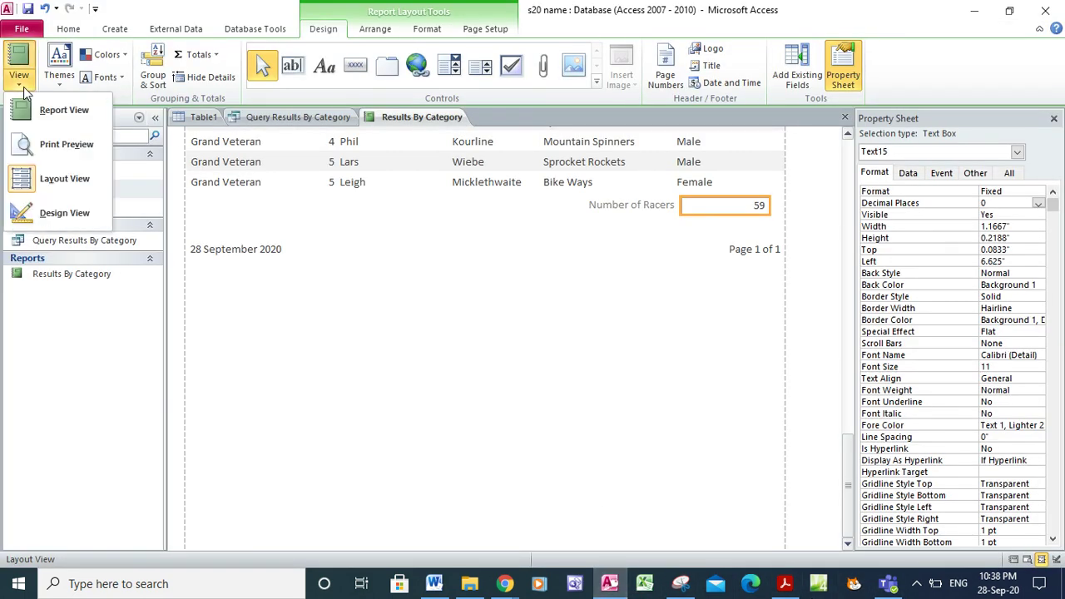
click(60, 215)
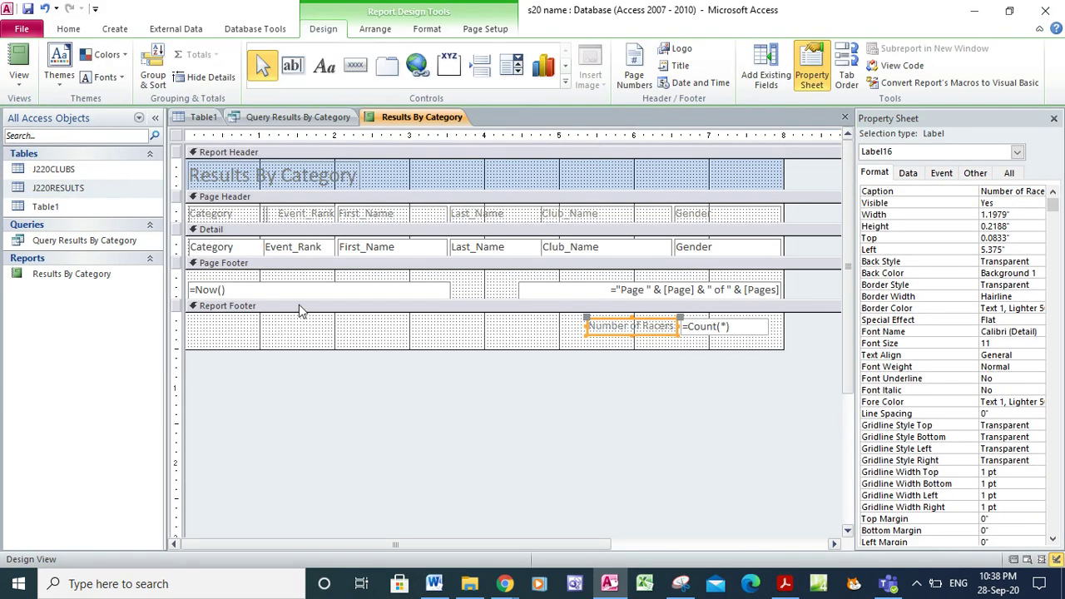
click(526, 290)
key(Delete)
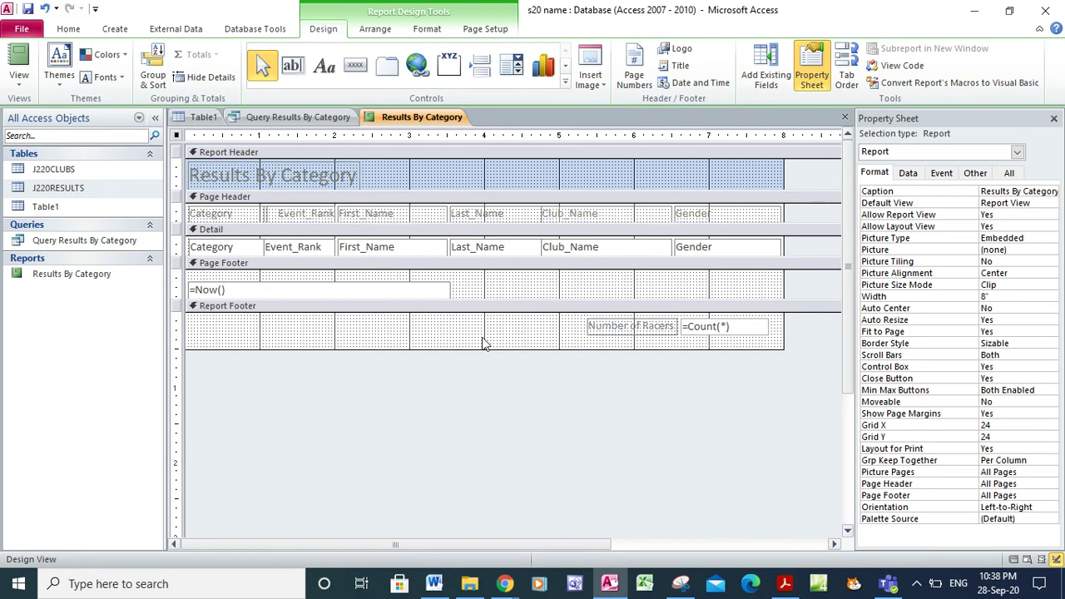
- Add a label reading "Name,Center No,Candiate no" in the page footer, above the Number of Racers total
click(430, 283)
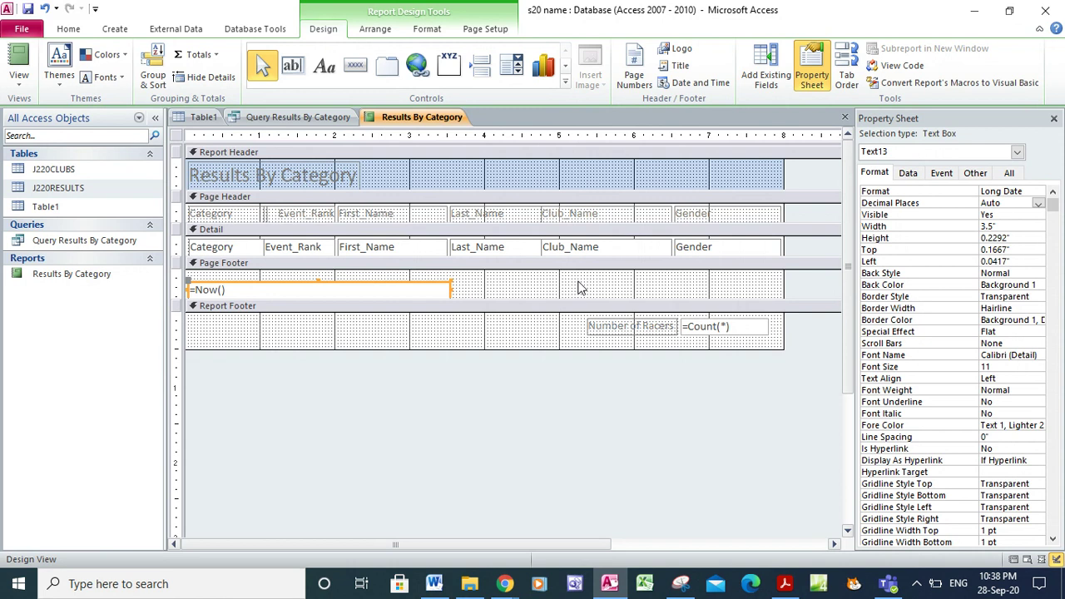
click(325, 69)
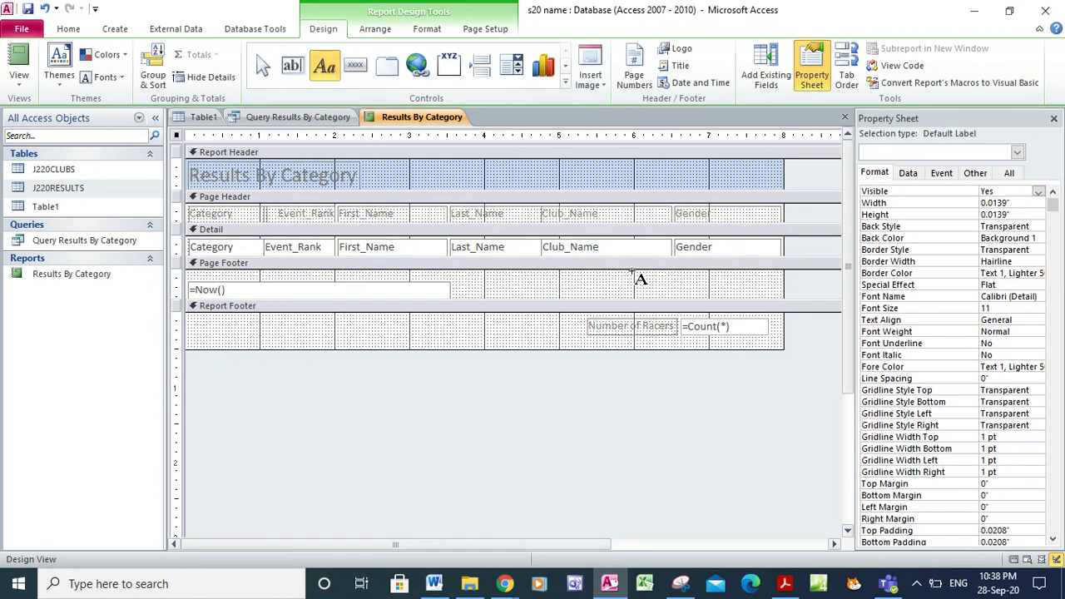
drag(582, 283, 775, 304)
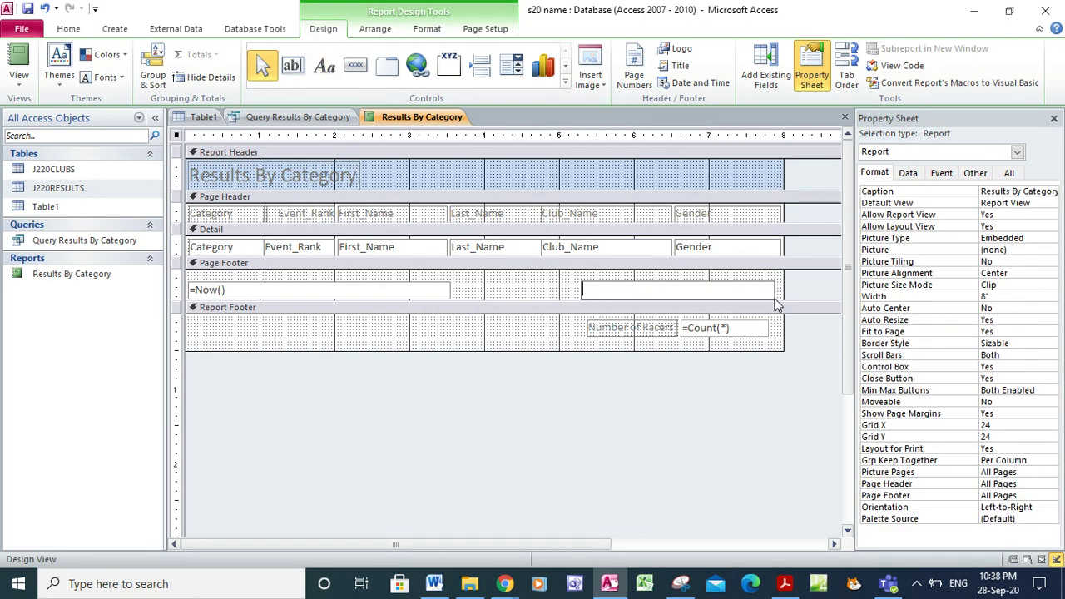
text(Name,Center No,Candiate no)
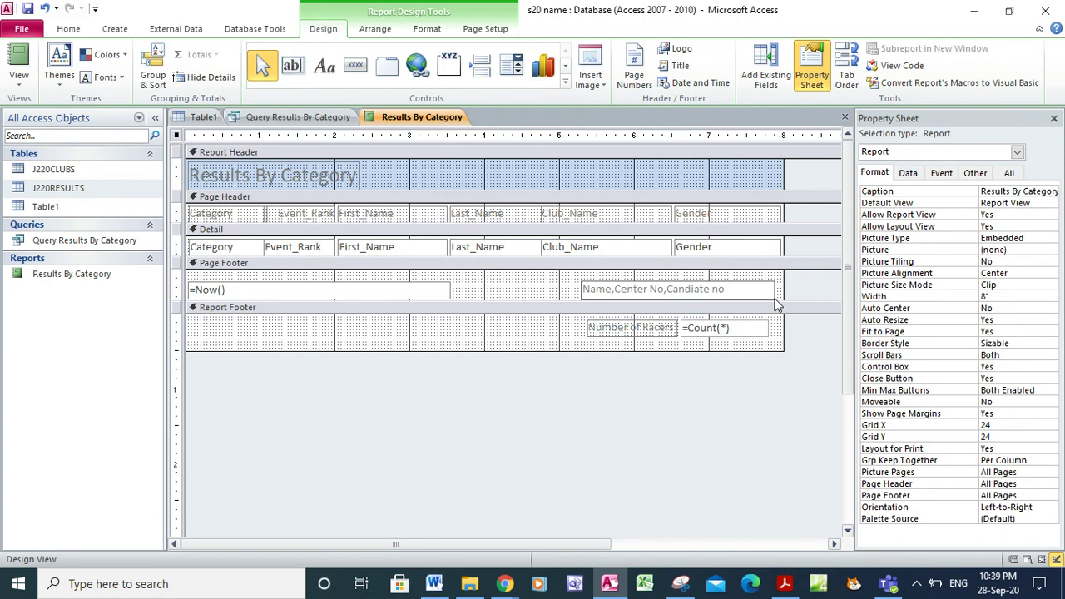
- Check the end of the report in Report View and display the report in Print Preview
click(17, 77)
click(28, 115)
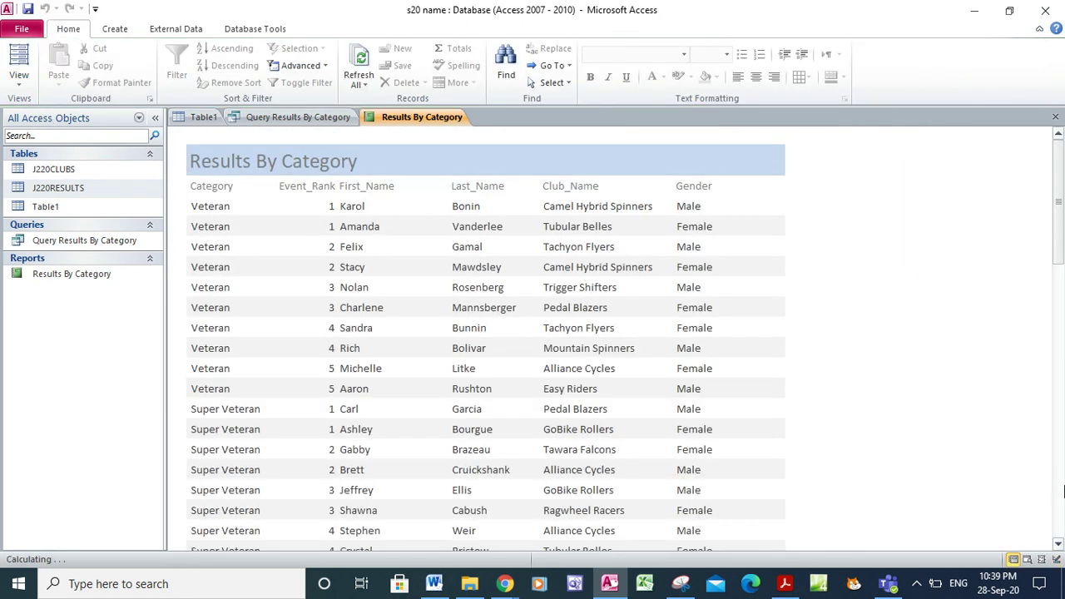
click(1064, 491)
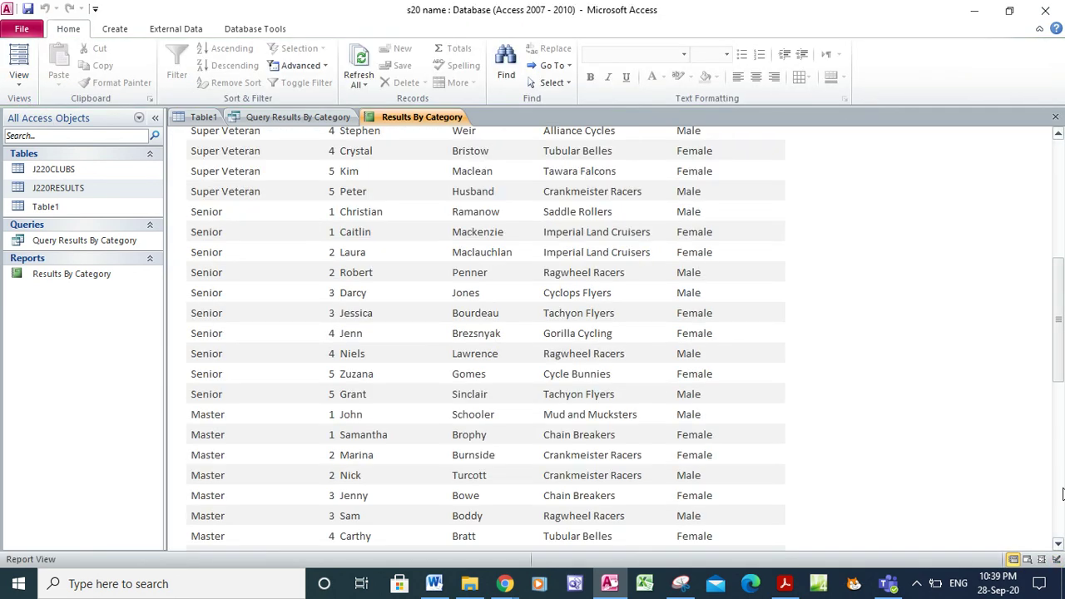
click(1063, 491)
click(1061, 539)
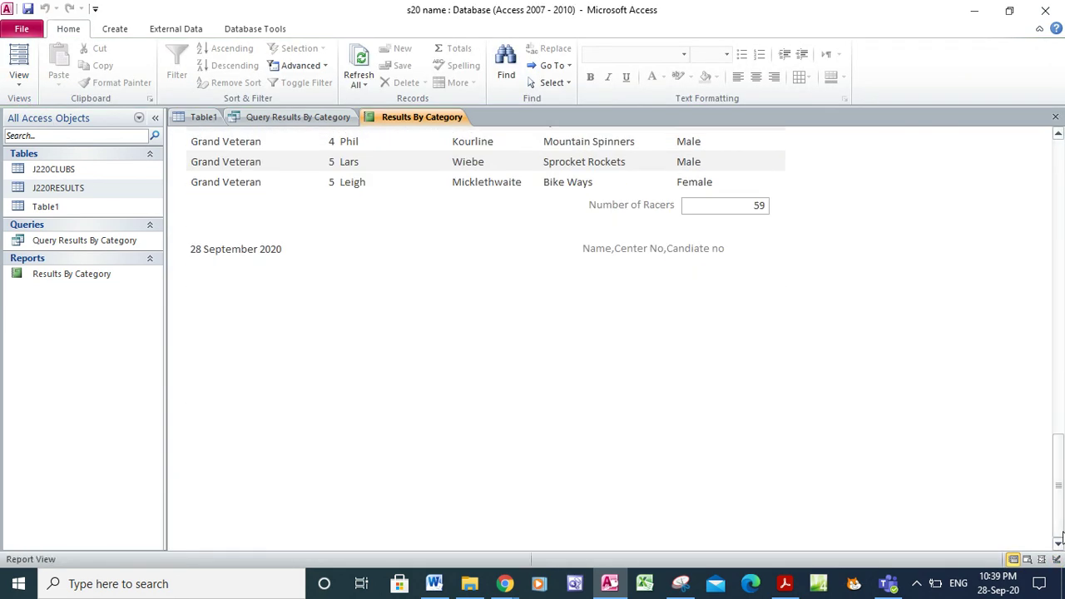
click(28, 81)
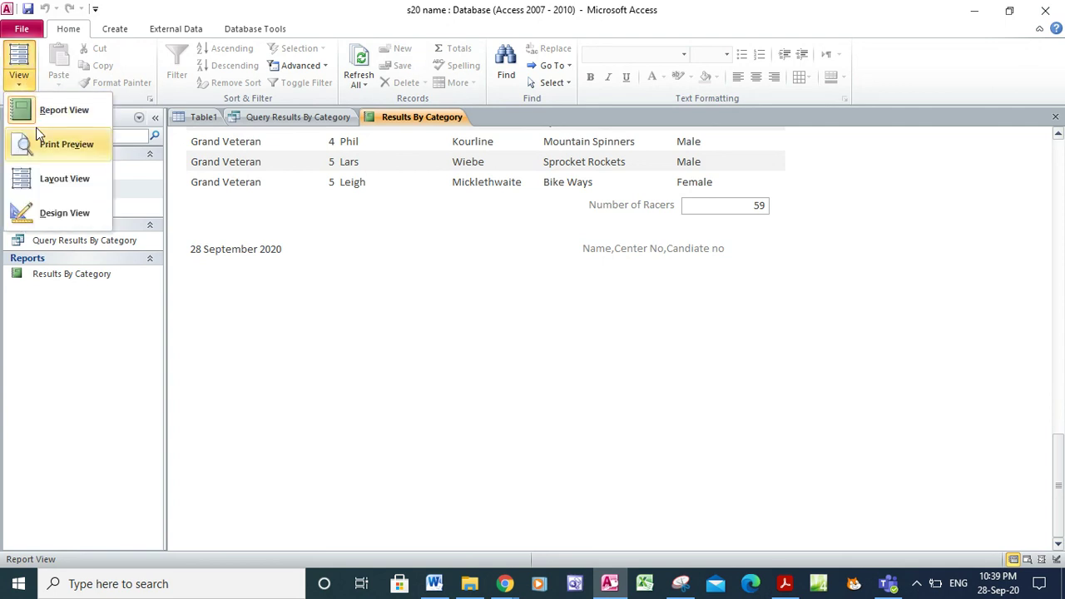
click(37, 143)
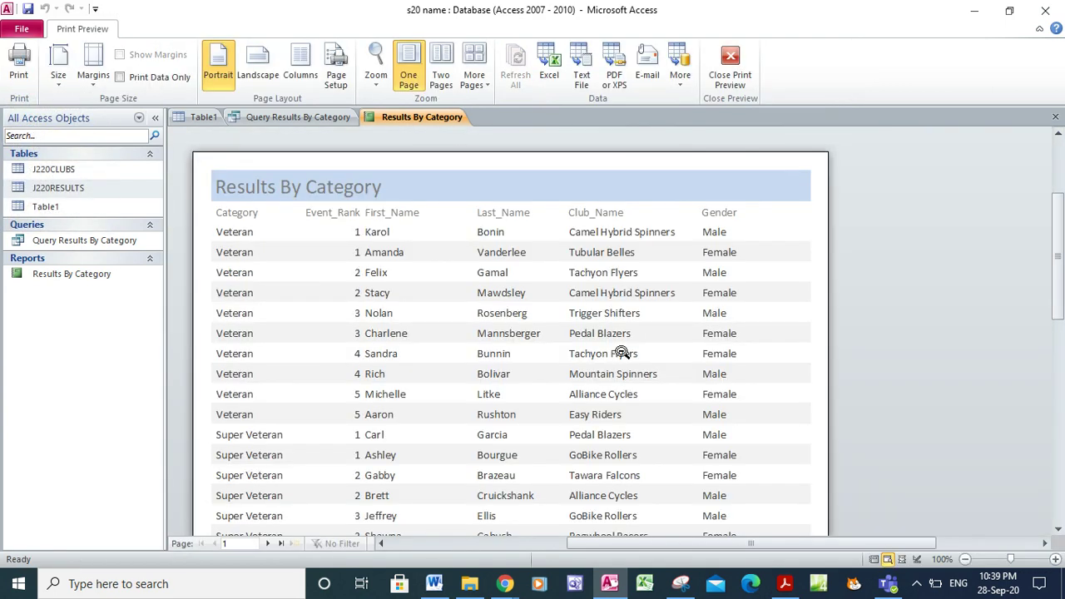
- Check the page footer on both pages of the report in Print Preview and close the preview
drag(1057, 538, 1057, 537)
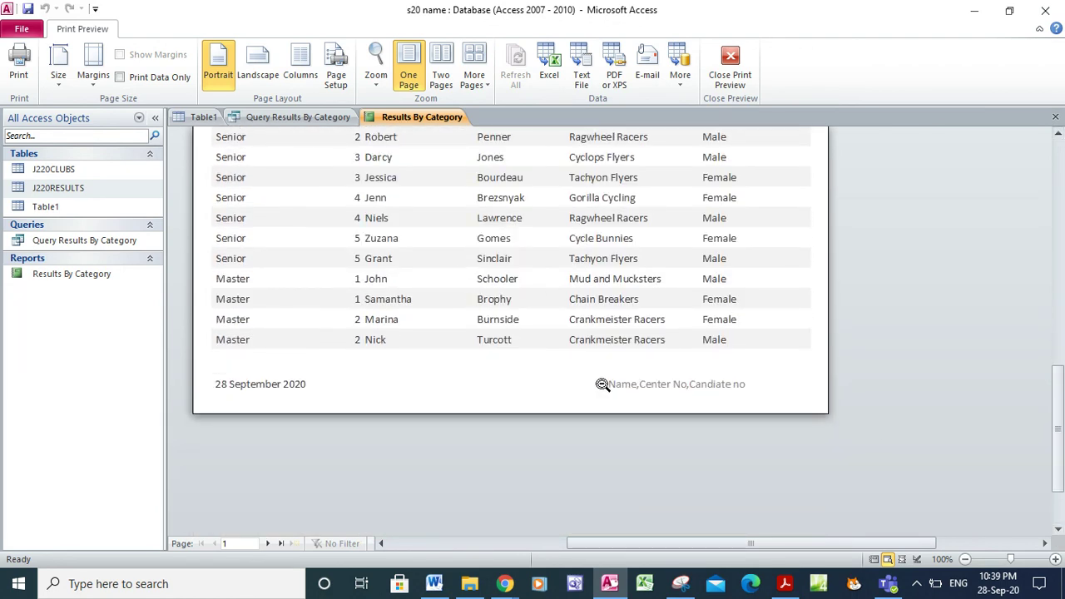
click(269, 544)
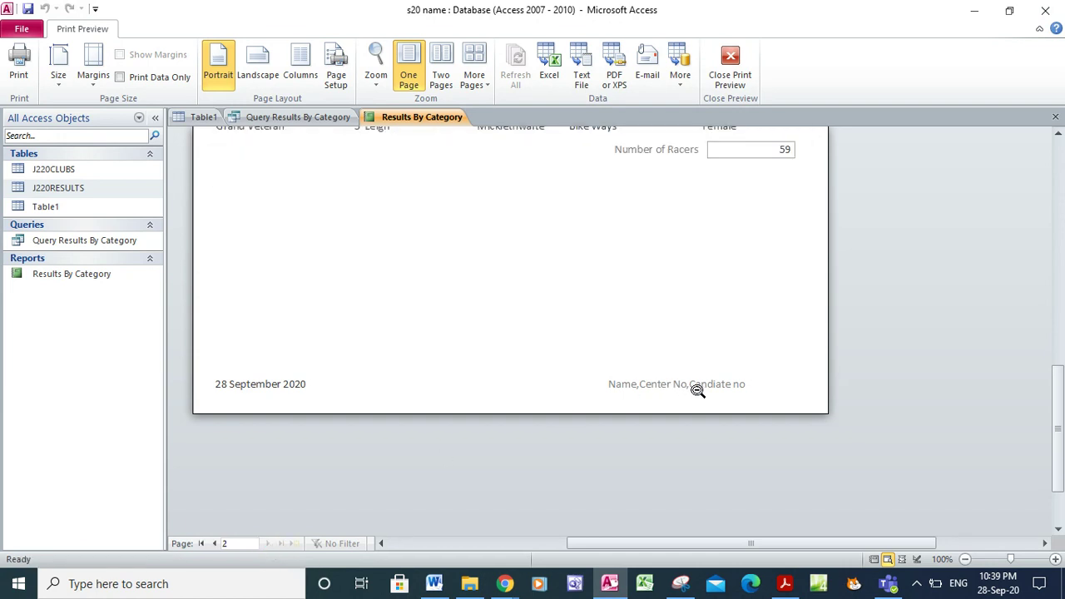
click(730, 68)
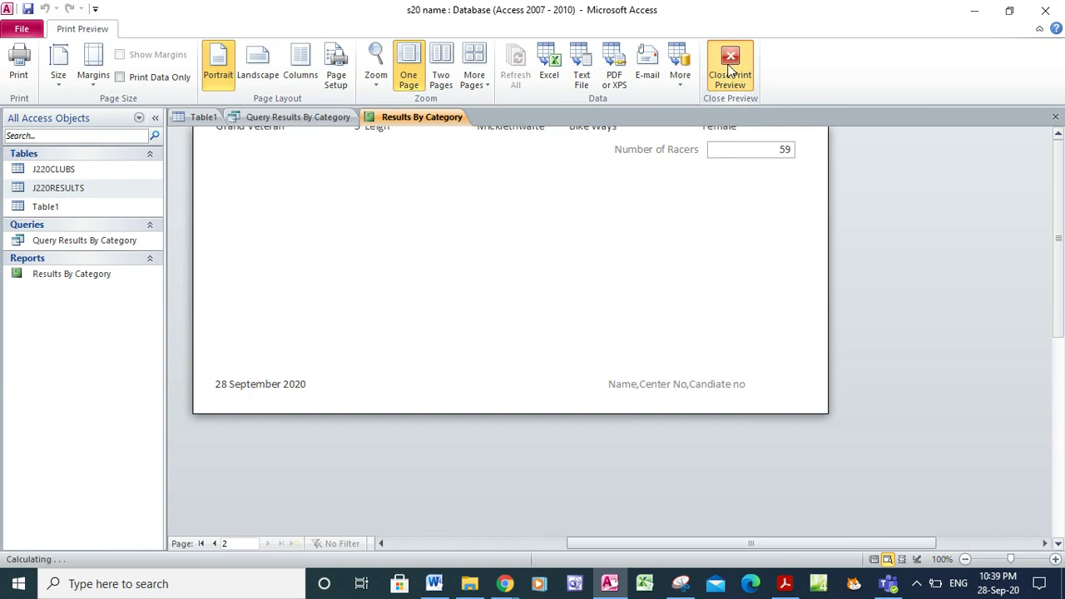
- Switch to the exam paper in Acrobat Reader and read the rest of question 22, including the Printout 2 and Evidence 7 instructions
click(783, 584)
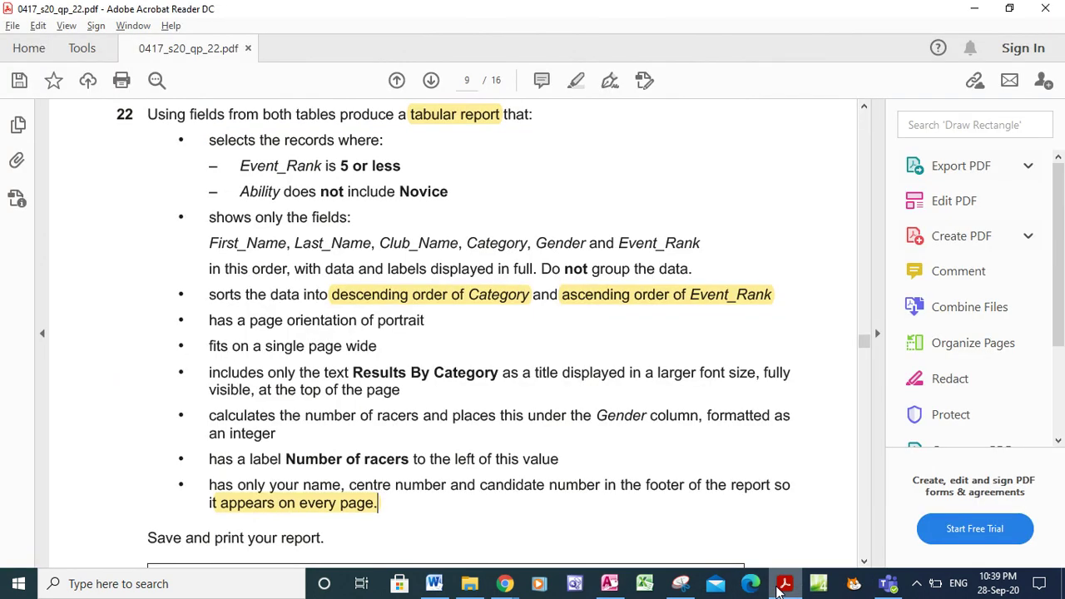
click(865, 562)
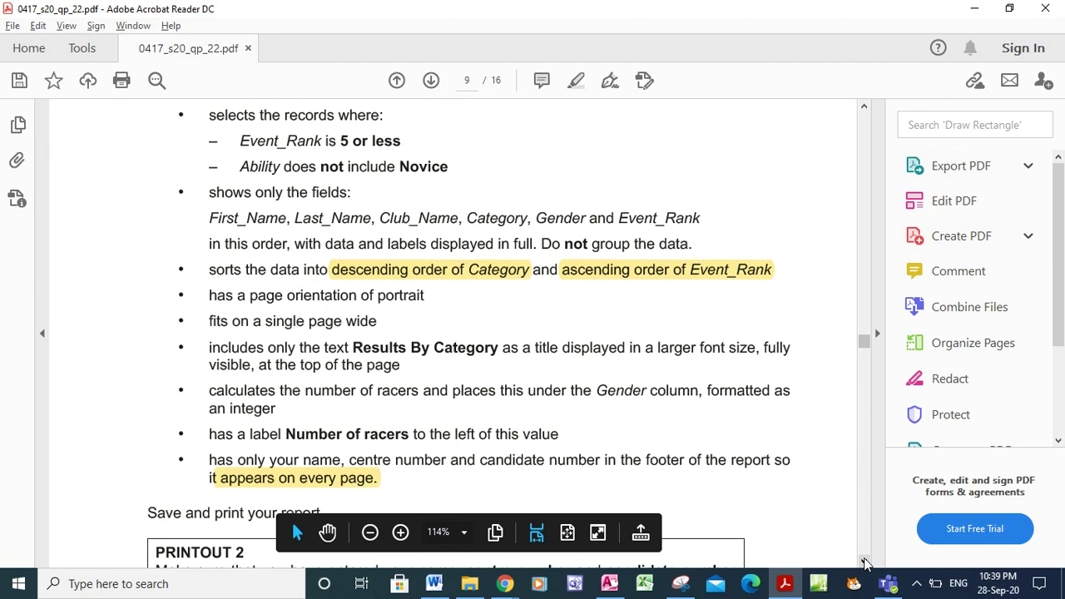
click(864, 562)
click(864, 562)
click(864, 562)
click(864, 562)
click(864, 562)
click(864, 561)
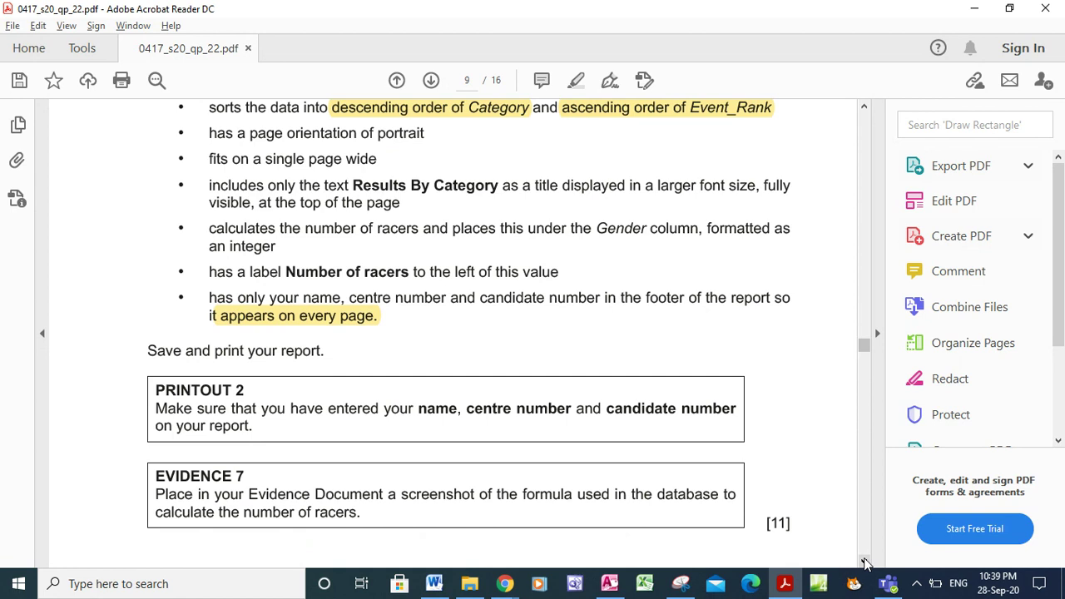
scroll(864, 561, down, 5)
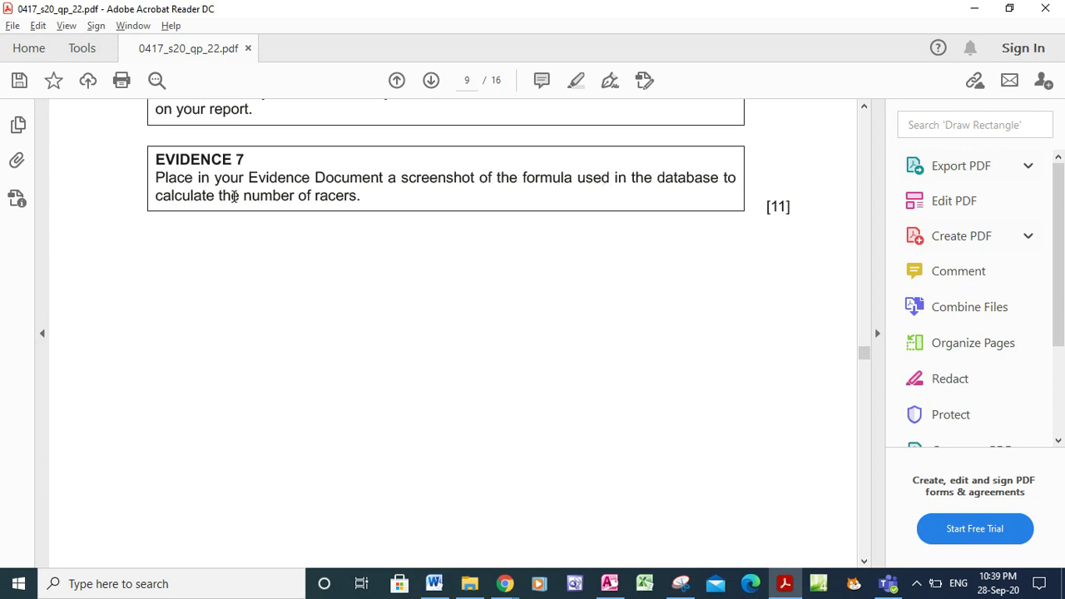
- Return to Access and, in the report's Design View, snip the Number of Racers label with its =Count(*) formula and copy the capture
click(616, 593)
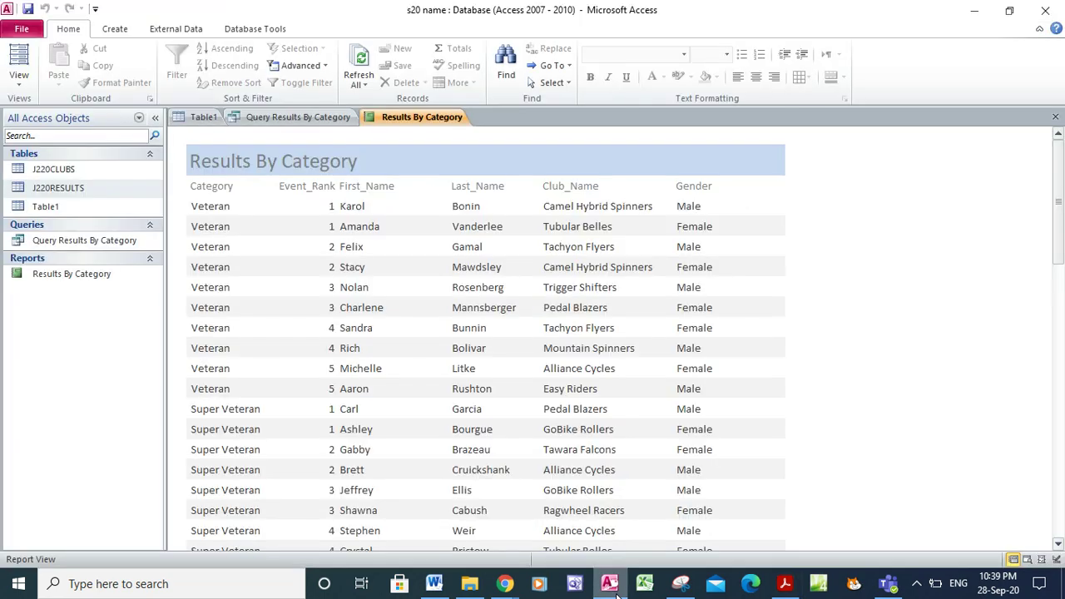
click(18, 79)
click(73, 215)
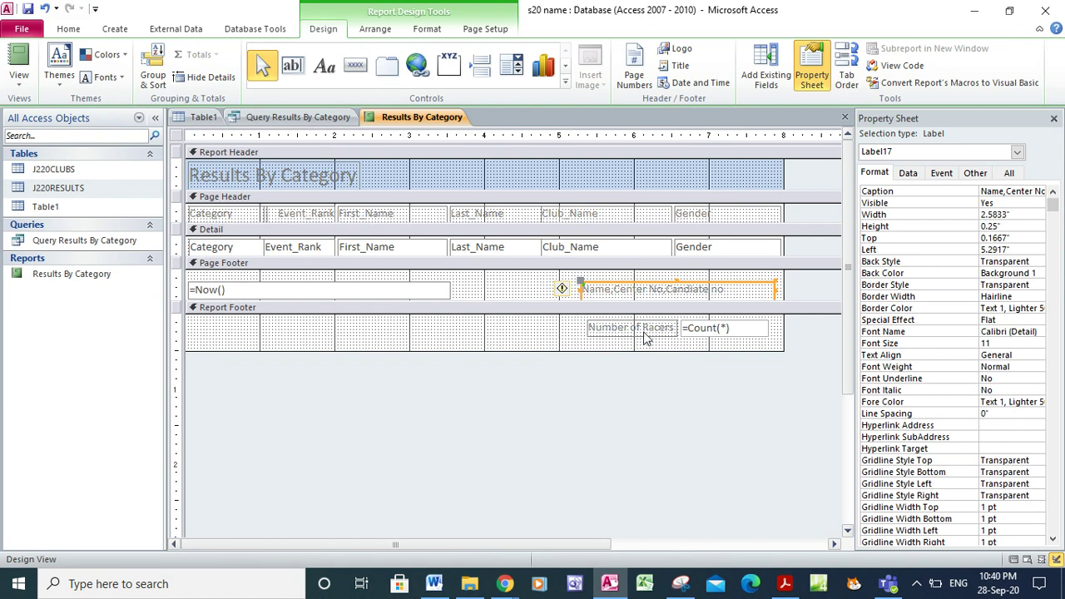
click(680, 585)
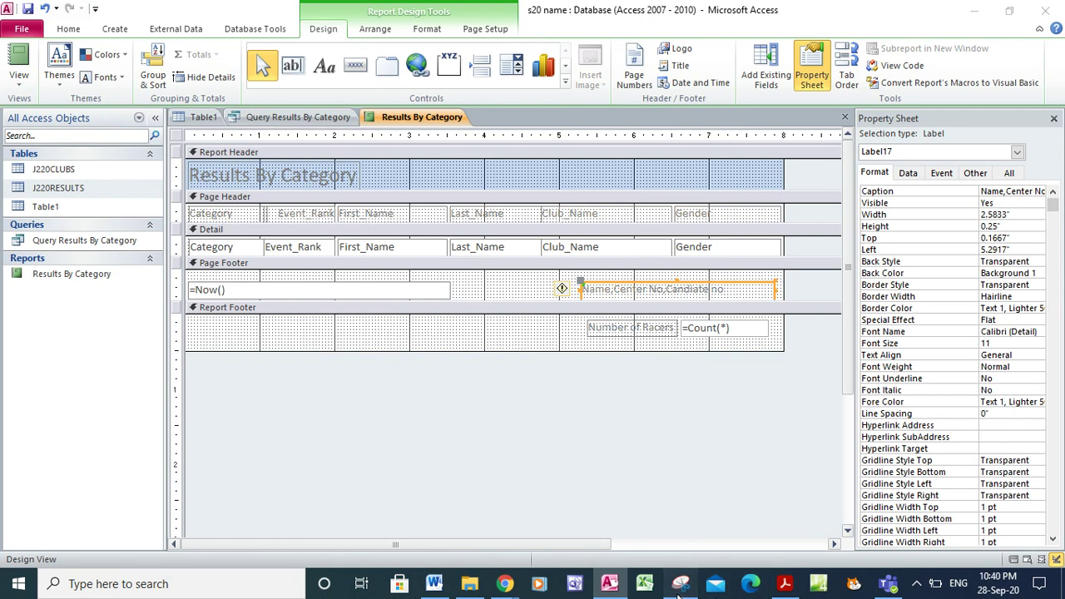
click(133, 56)
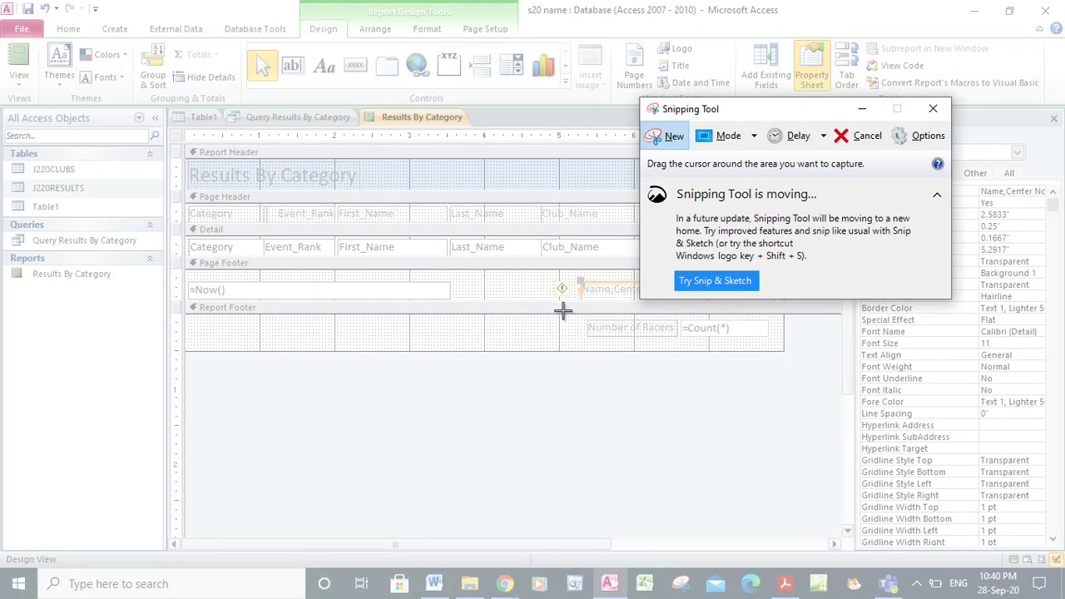
drag(559, 307, 780, 348)
right_click(677, 325)
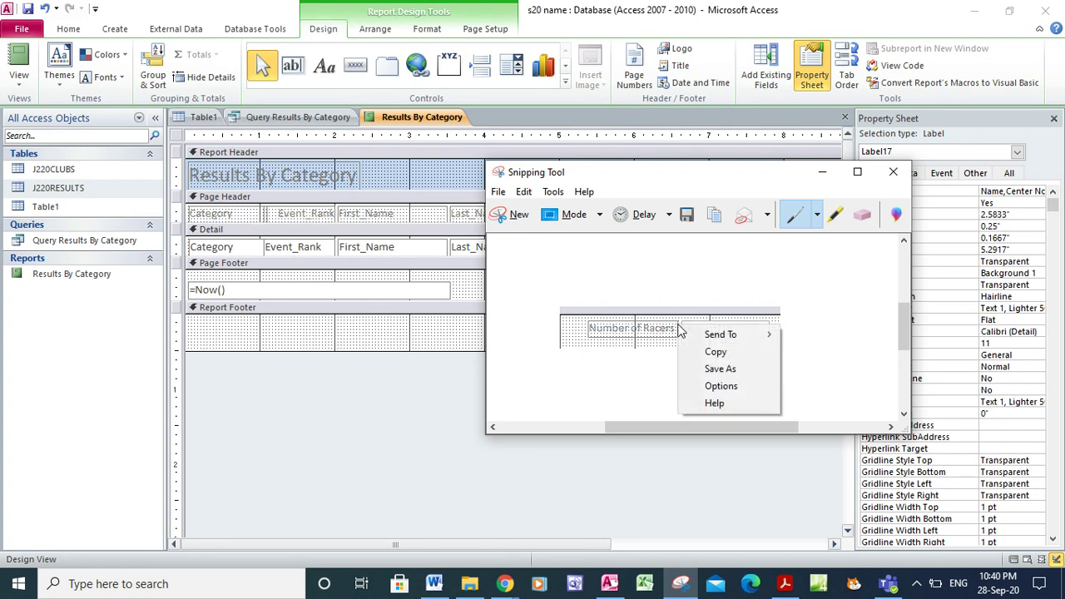
click(699, 352)
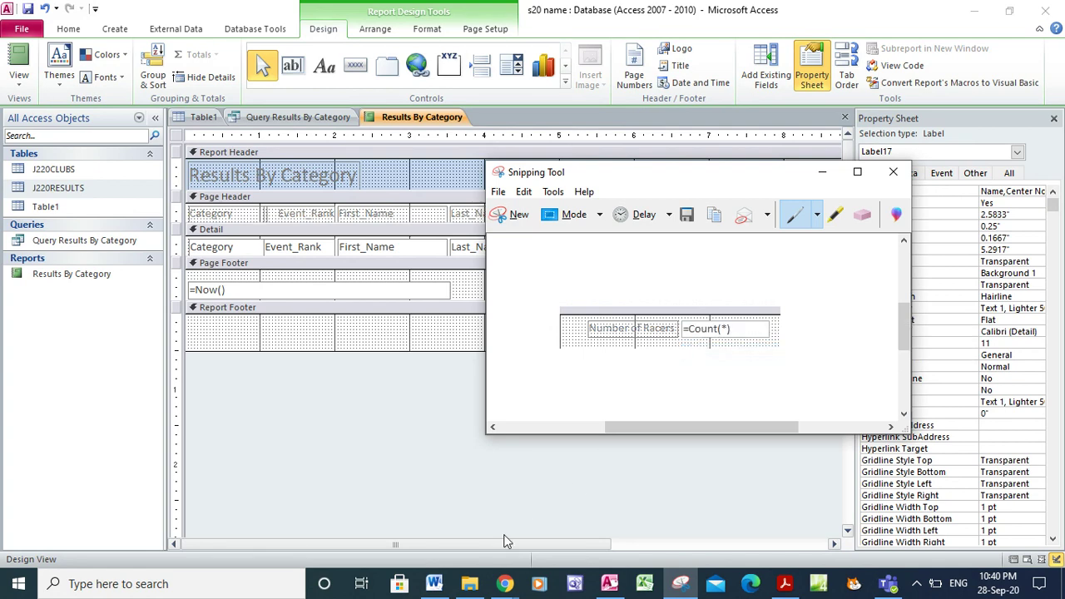
- Switch to the J220EVIDENCE document in Word and paste the formula screenshot under "Step 22 – EVIDENCE 7 here:"
click(434, 584)
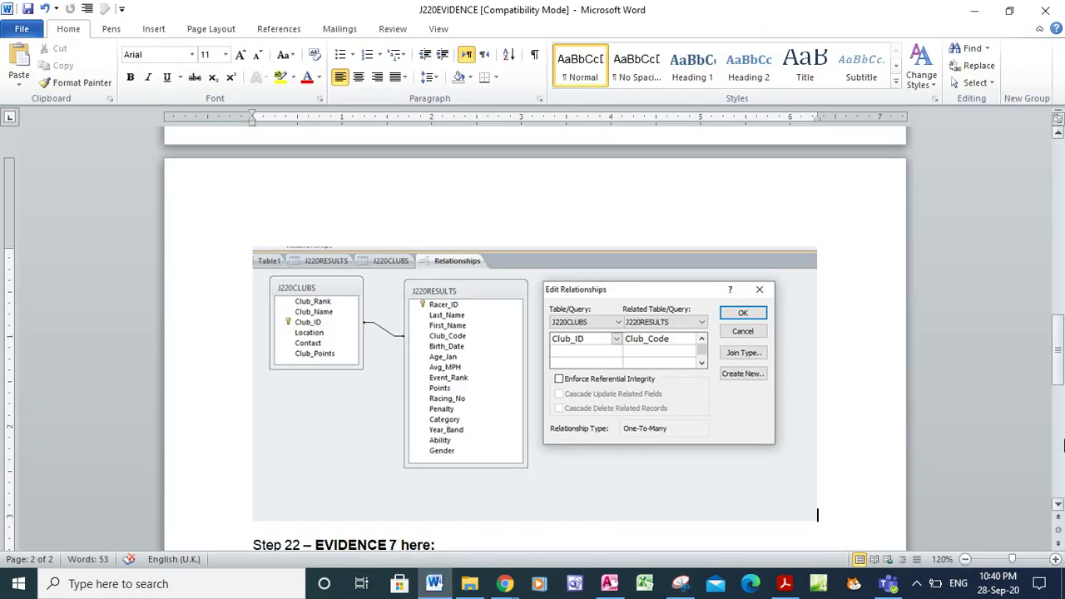
click(1058, 505)
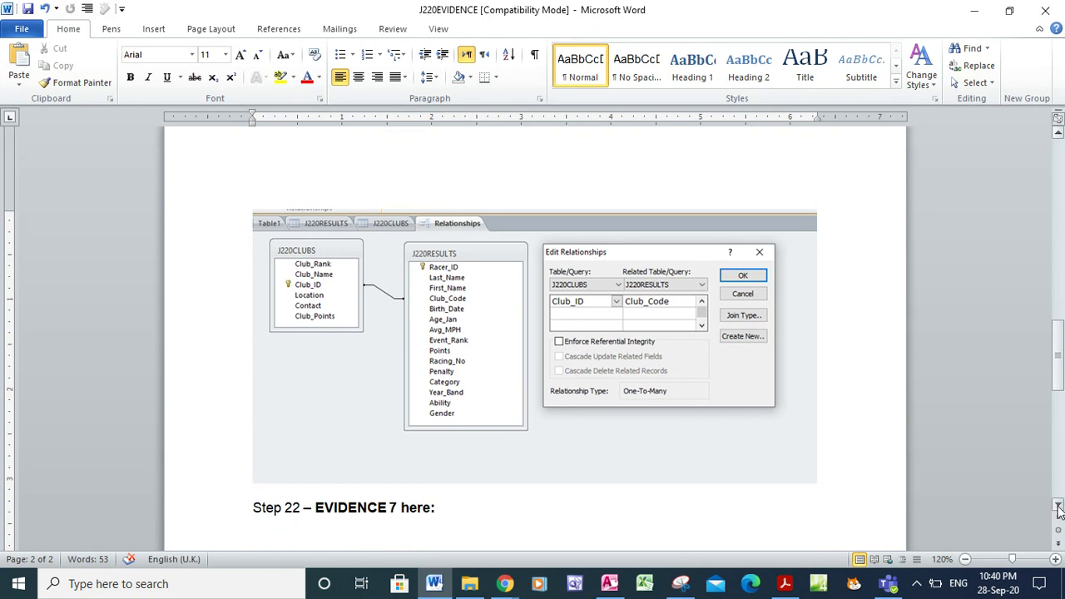
click(1058, 505)
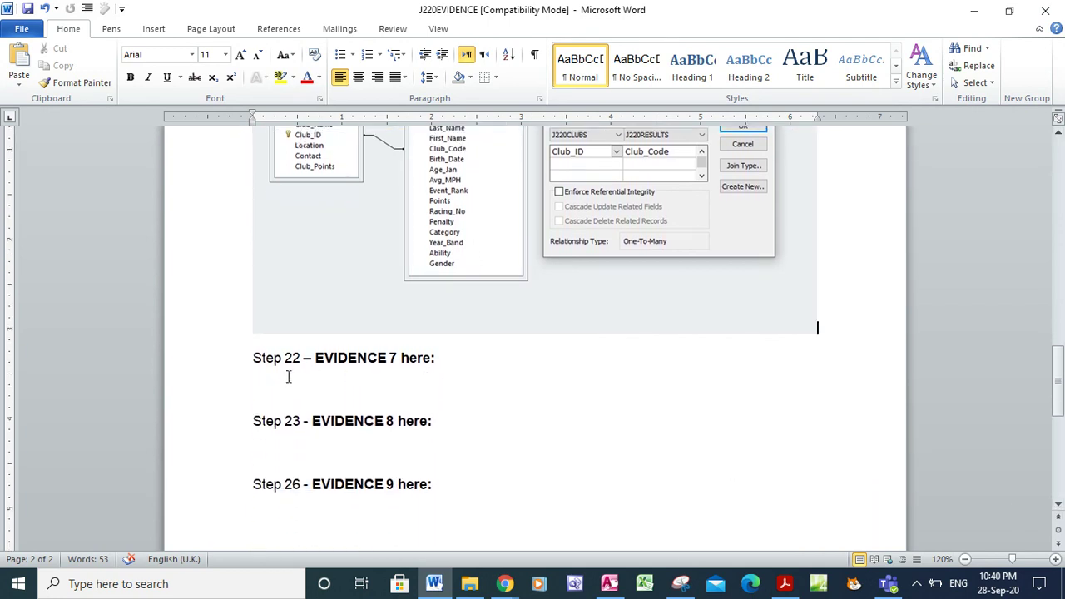
click(281, 382)
key(ctrl+v)
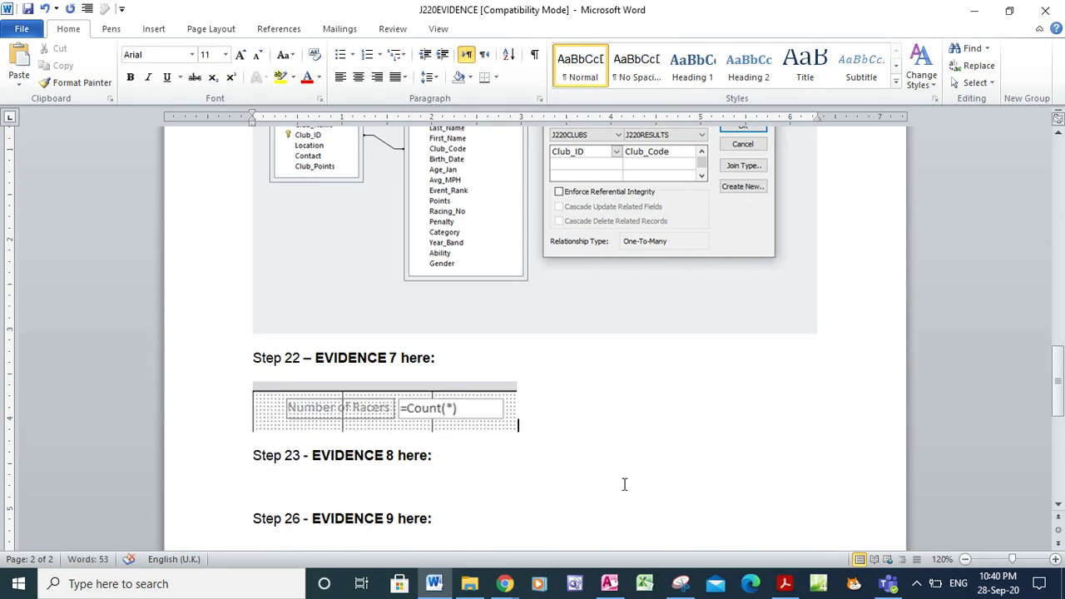
- Switch to the exam paper and examine question 23's record criteria and the Revised_MPH calculated field and formatting requirements
click(784, 584)
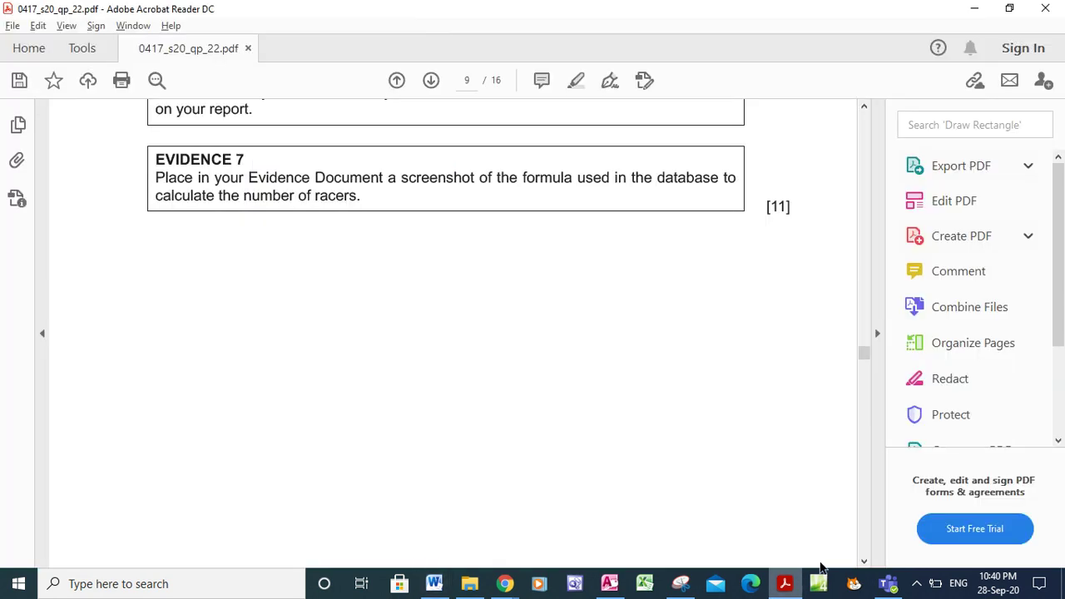
drag(864, 563, 864, 564)
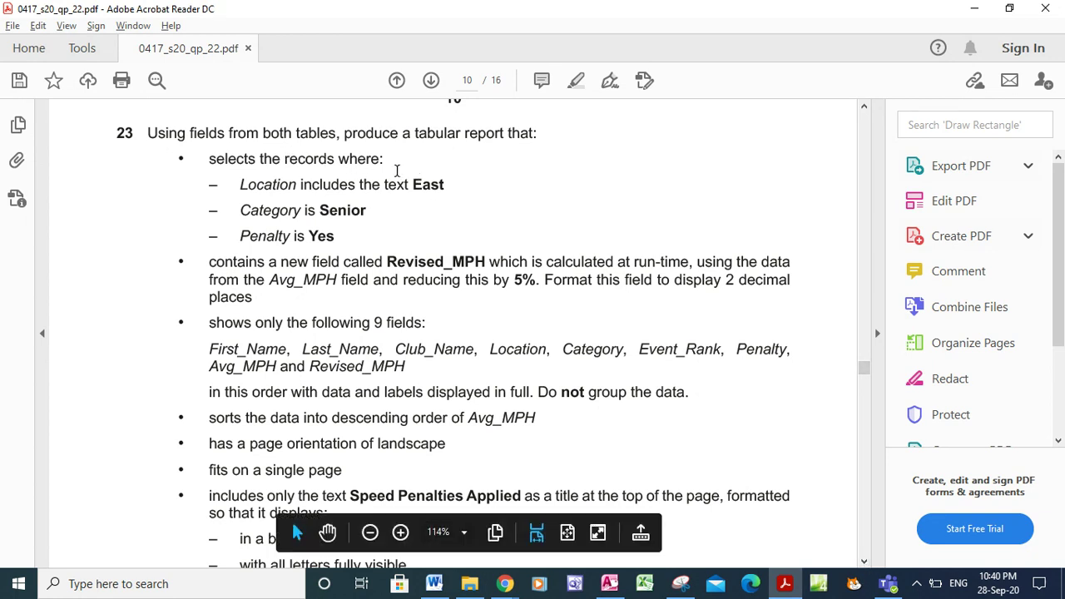
drag(411, 187, 445, 186)
drag(319, 208, 367, 210)
drag(310, 237, 336, 237)
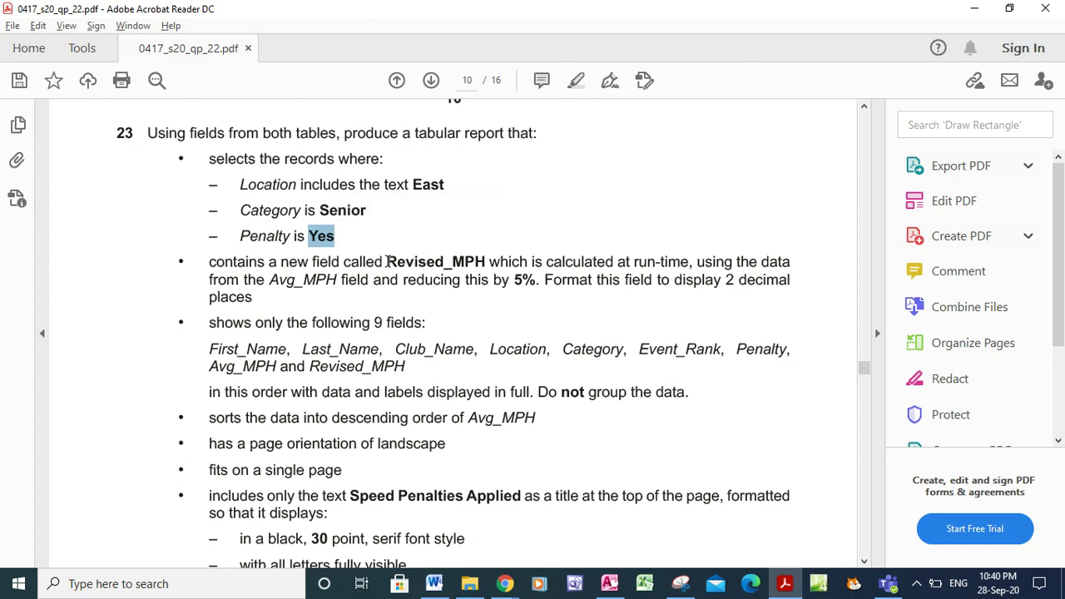
drag(386, 261, 487, 263)
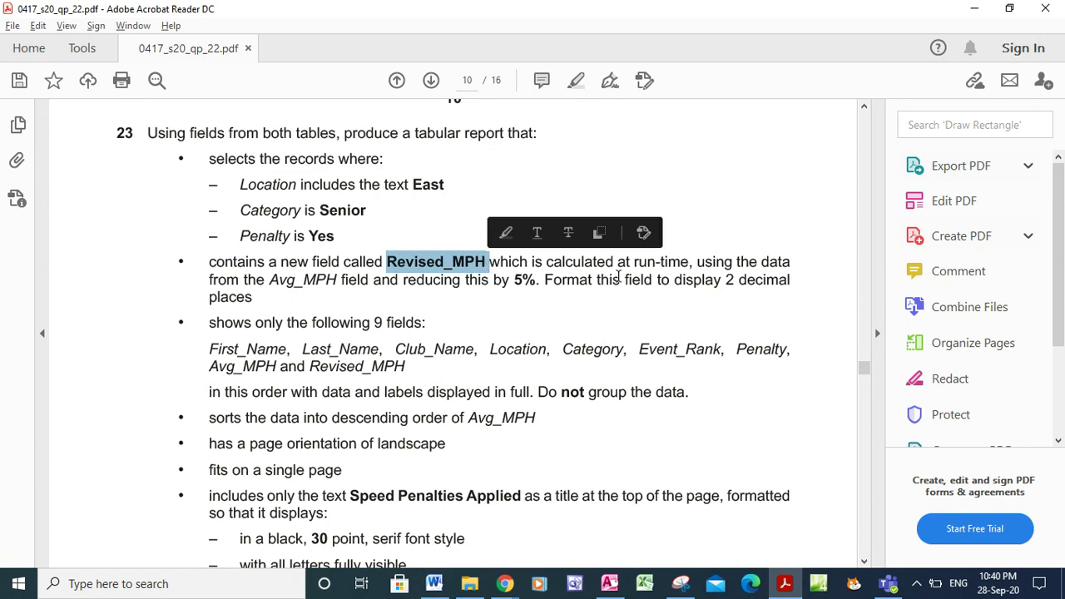
drag(618, 261, 689, 263)
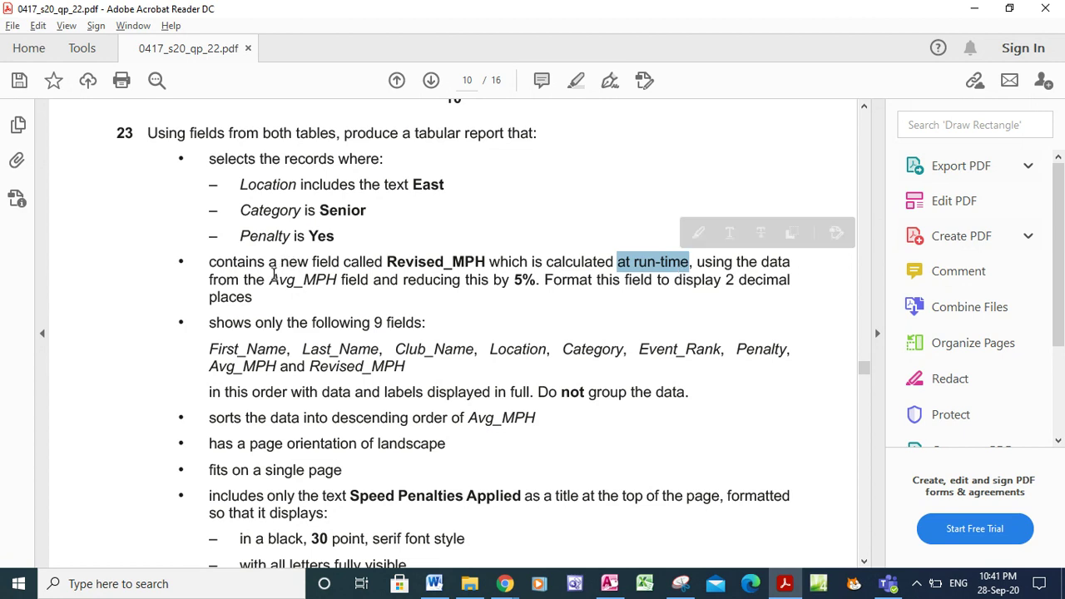
mouse_move(269, 280)
mouse_down()
mouse_move(399, 280)
mouse_move(499, 264)
mouse_move(529, 283)
mouse_up()
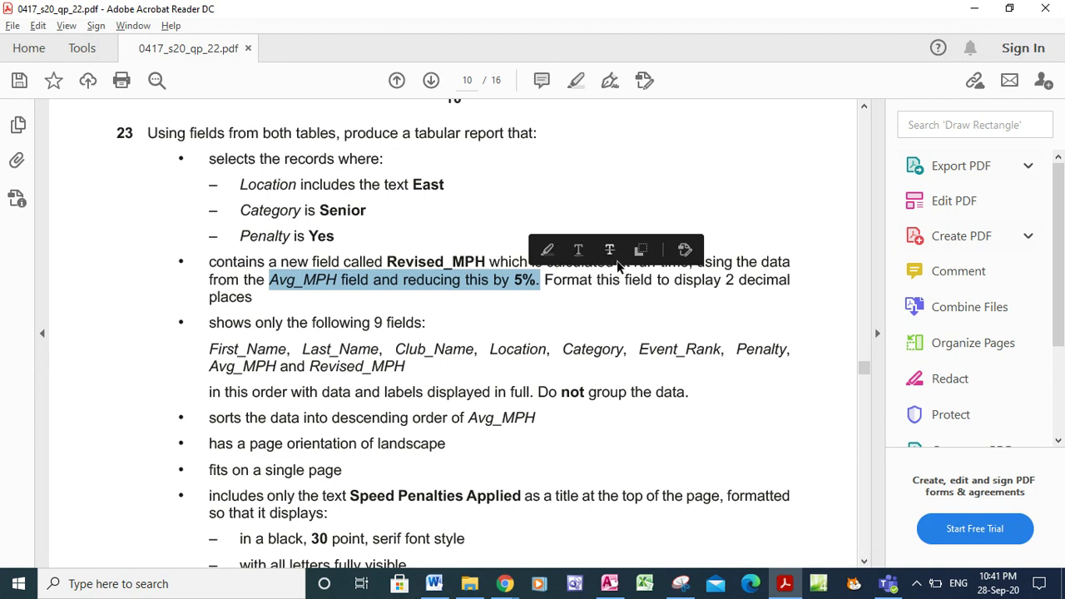
drag(585, 283, 778, 283)
drag(202, 306, 258, 303)
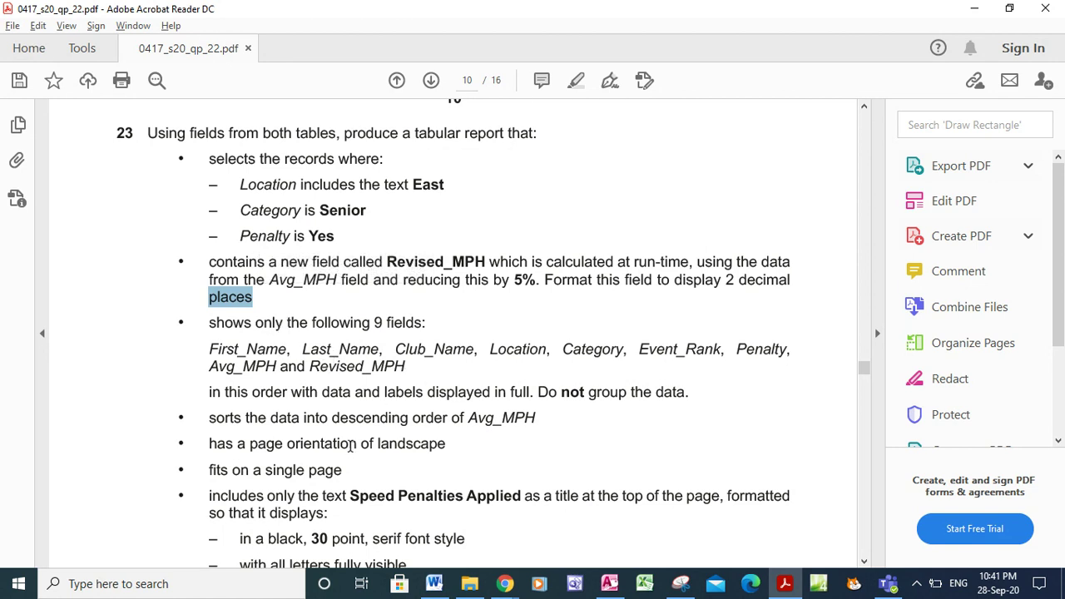
- Highlight question 23's field list through "in this order with data and labels" and its Location, Category and Penalty criteria
click(865, 562)
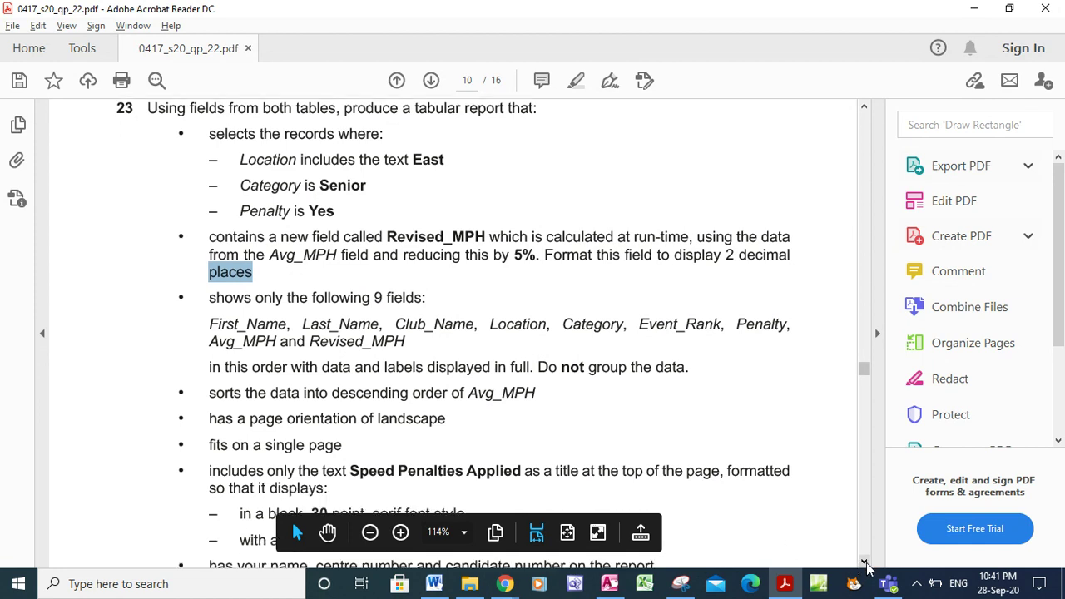
drag(208, 322, 418, 346)
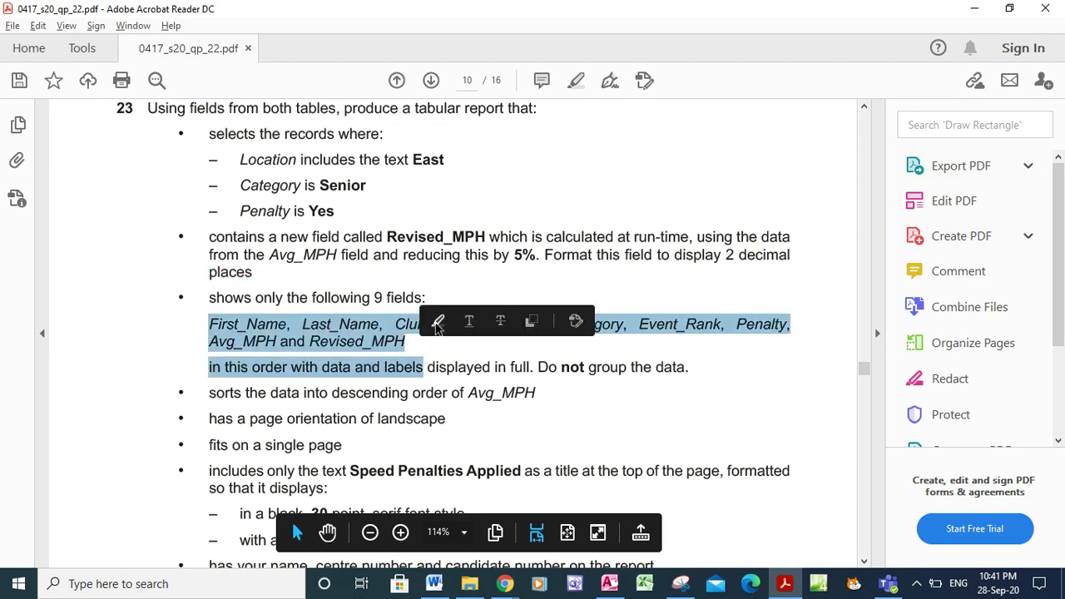
click(439, 322)
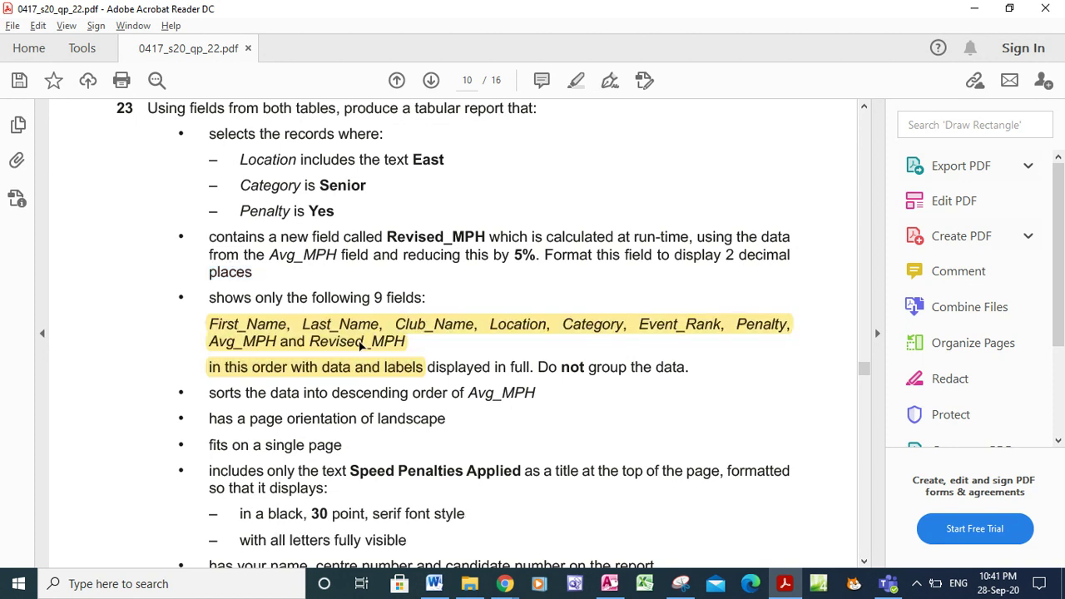
drag(240, 163, 337, 210)
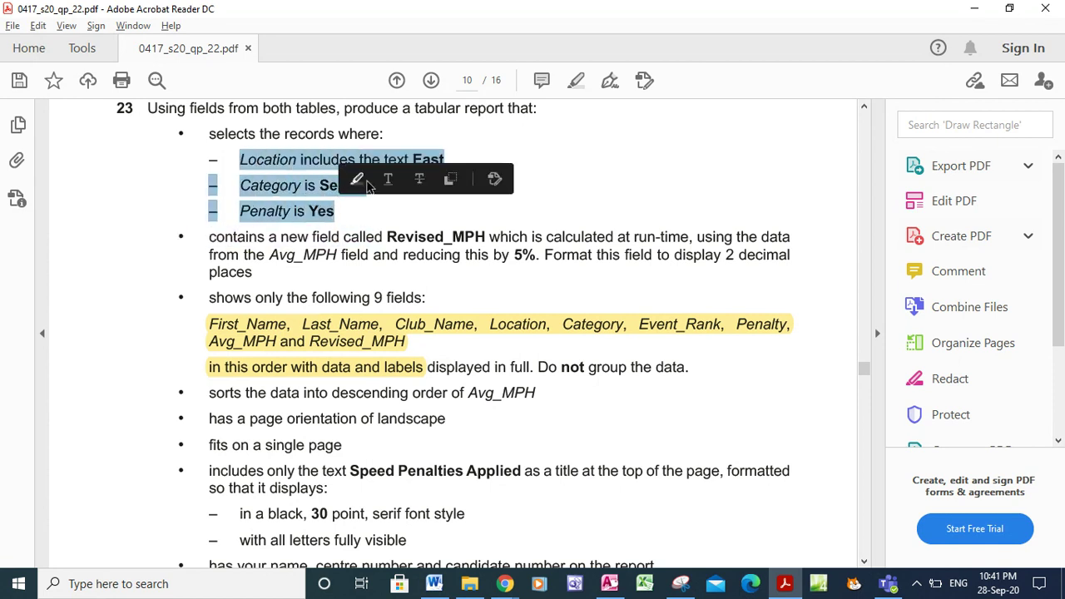
click(356, 179)
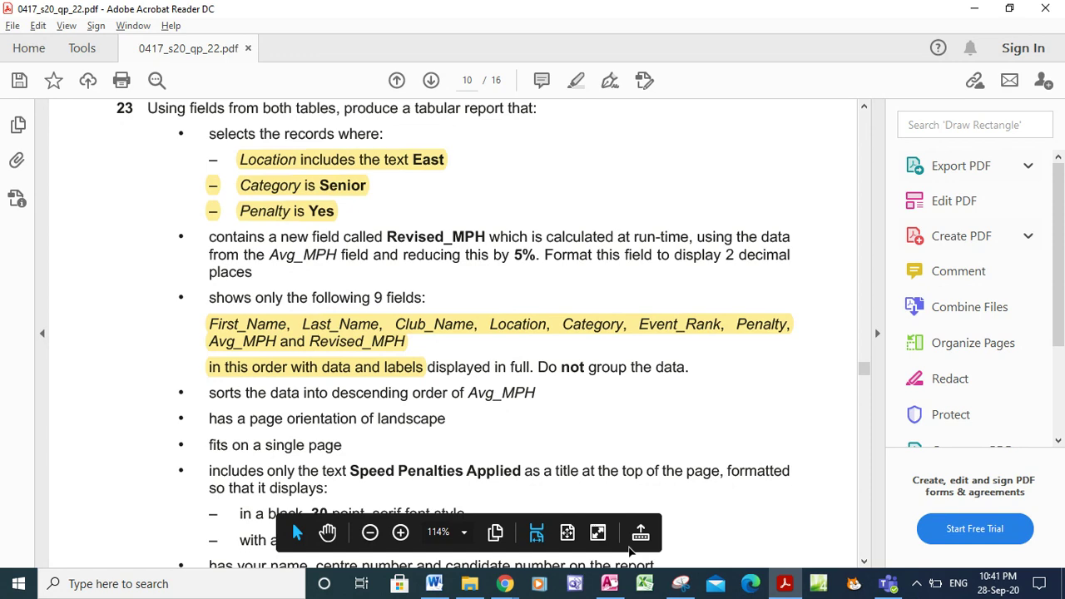
- Return to Access, close the Results By Category report saving its design changes, and close the Query Results By Category datasheet
click(626, 591)
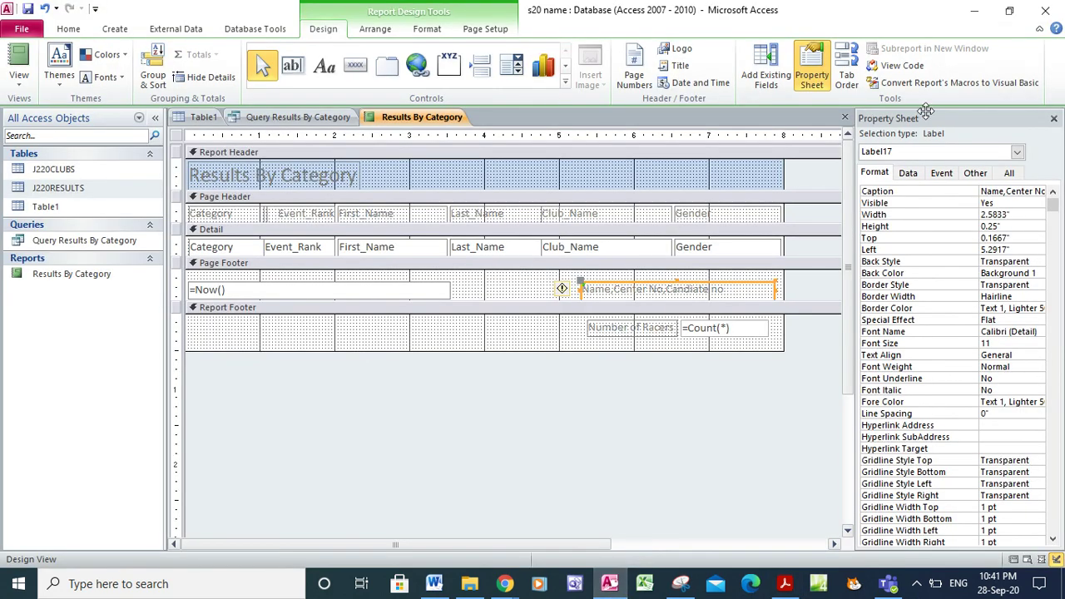
click(845, 117)
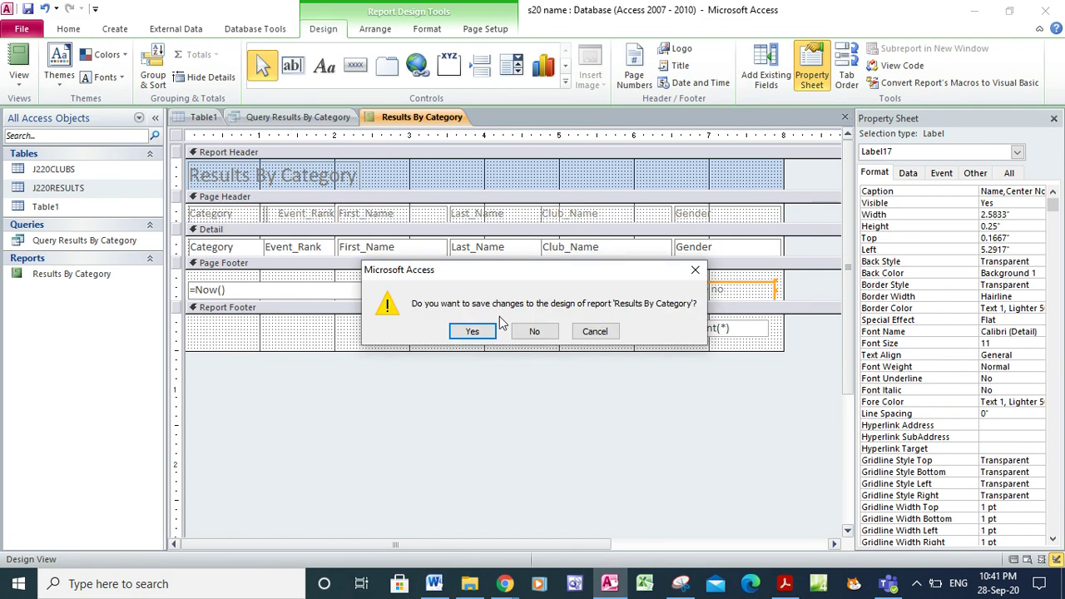
click(474, 331)
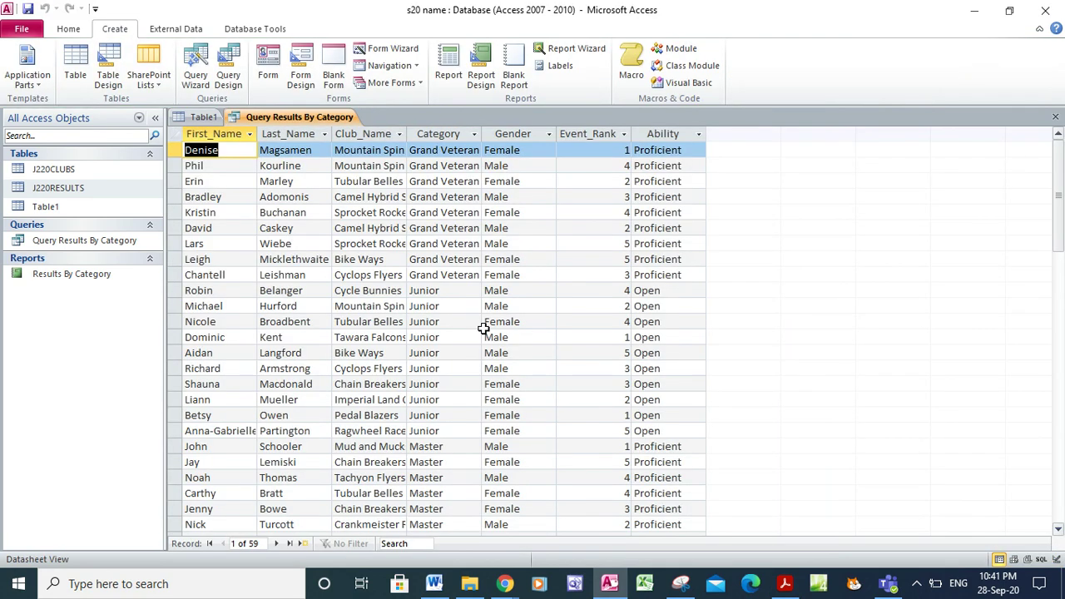
click(1054, 119)
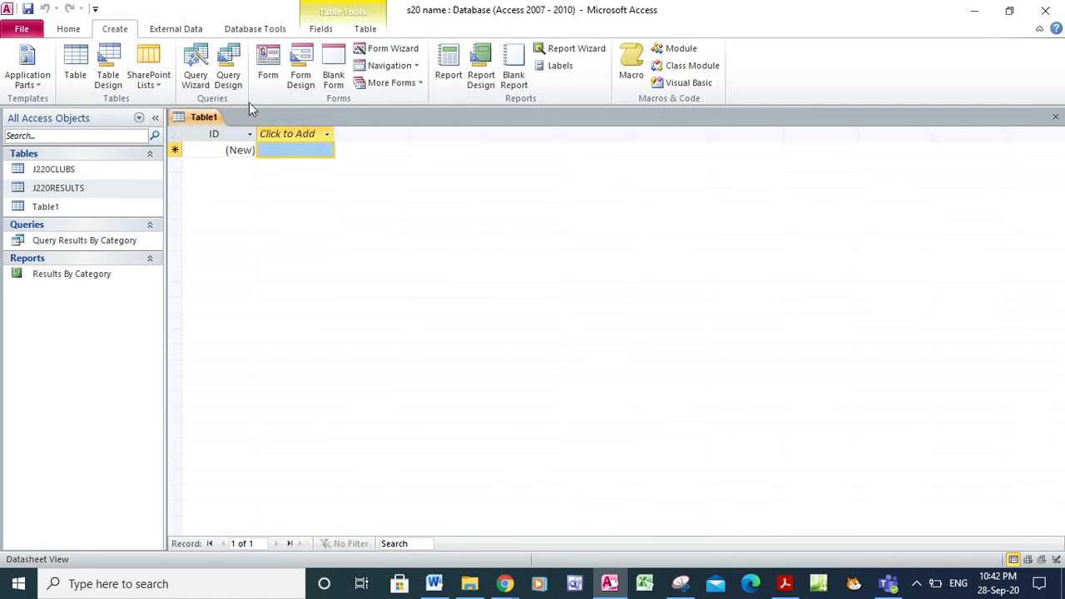
- Start a simple query with the Query Wizard and add First_Name and Last_Name from table J220RESULTS
click(196, 75)
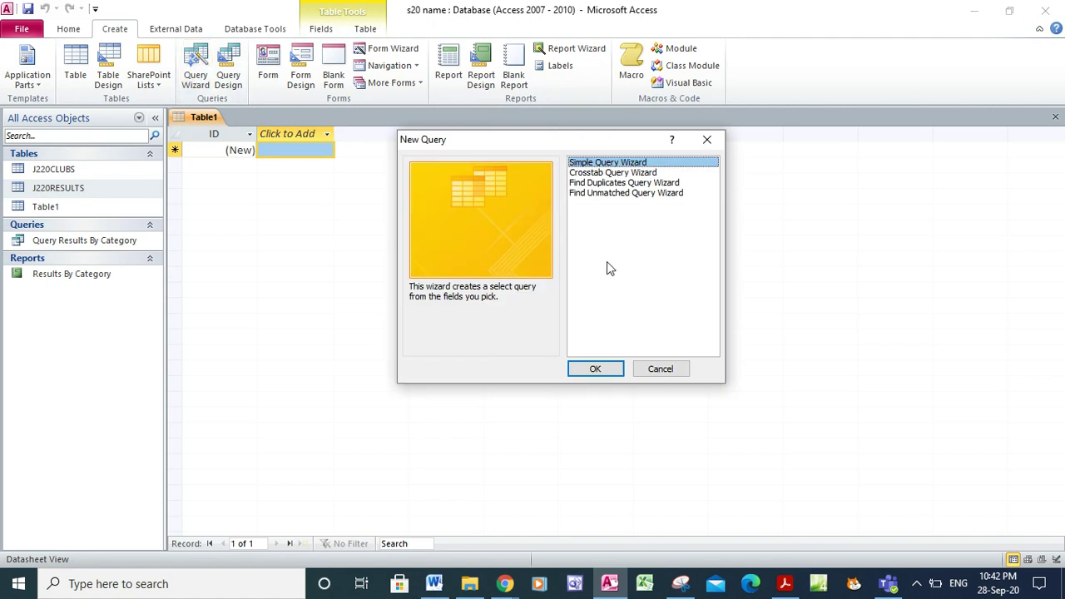
click(601, 368)
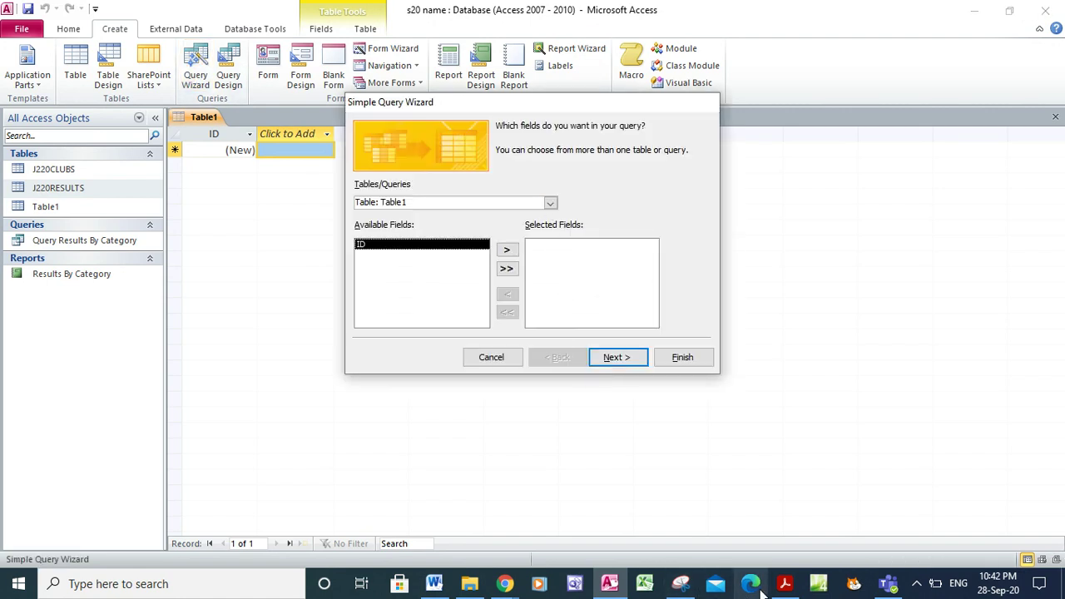
click(550, 204)
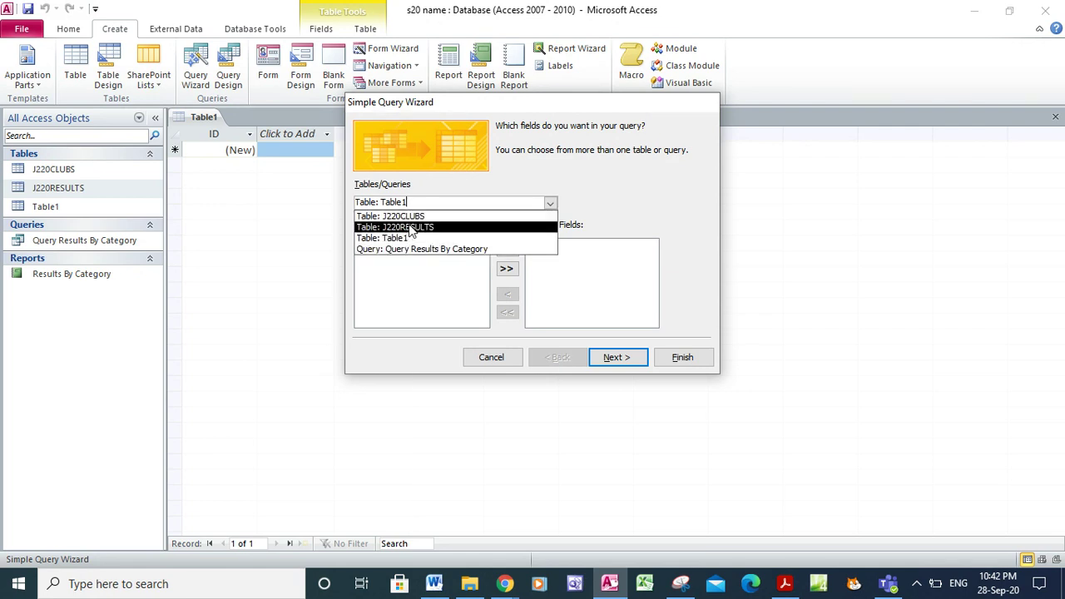
click(785, 585)
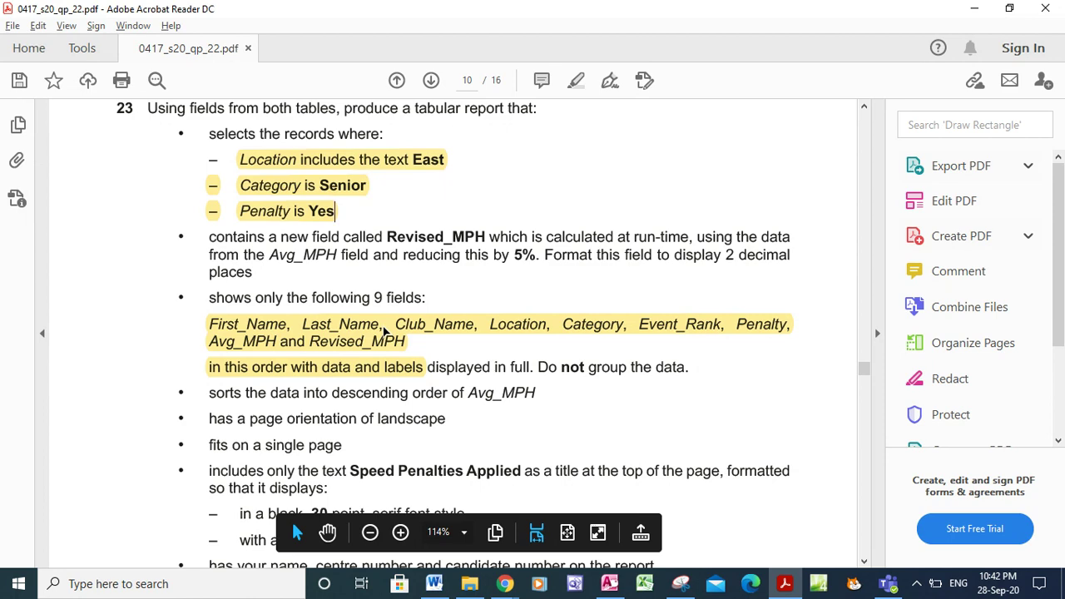
key(alt+Tab)
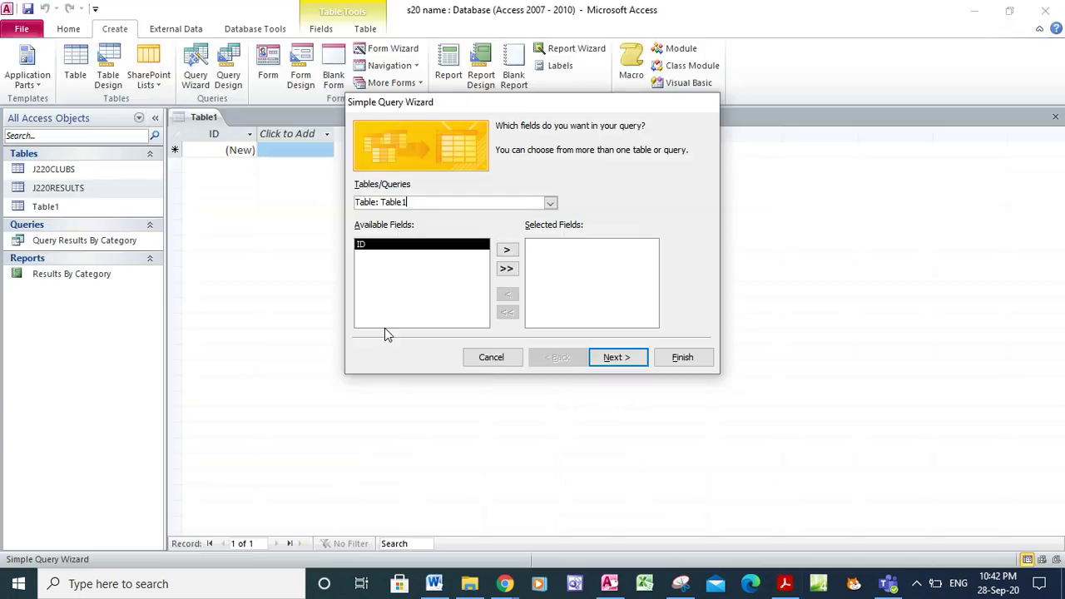
click(550, 204)
click(494, 227)
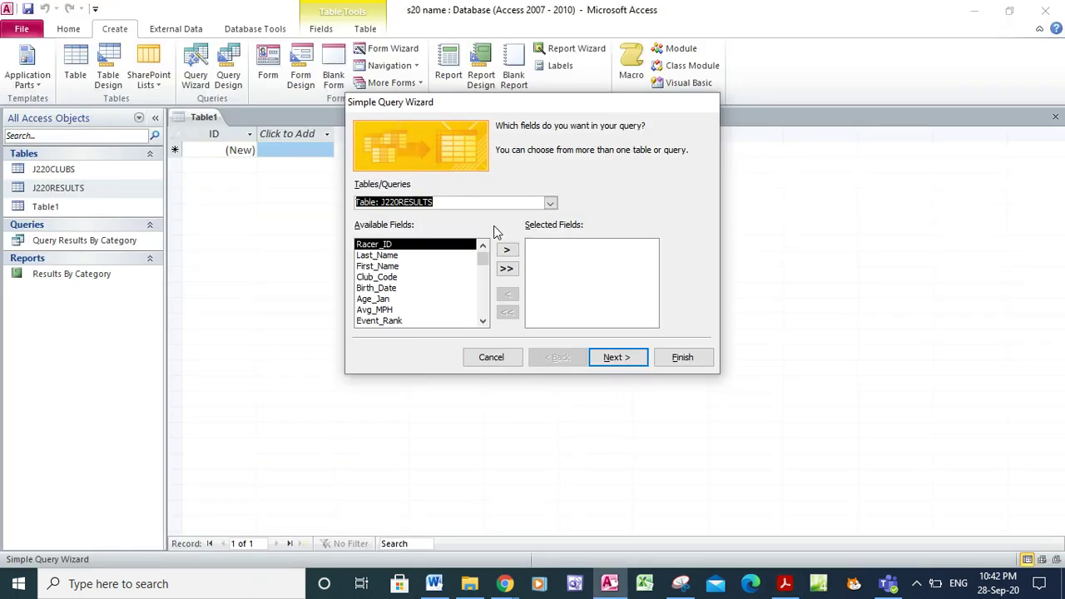
click(459, 267)
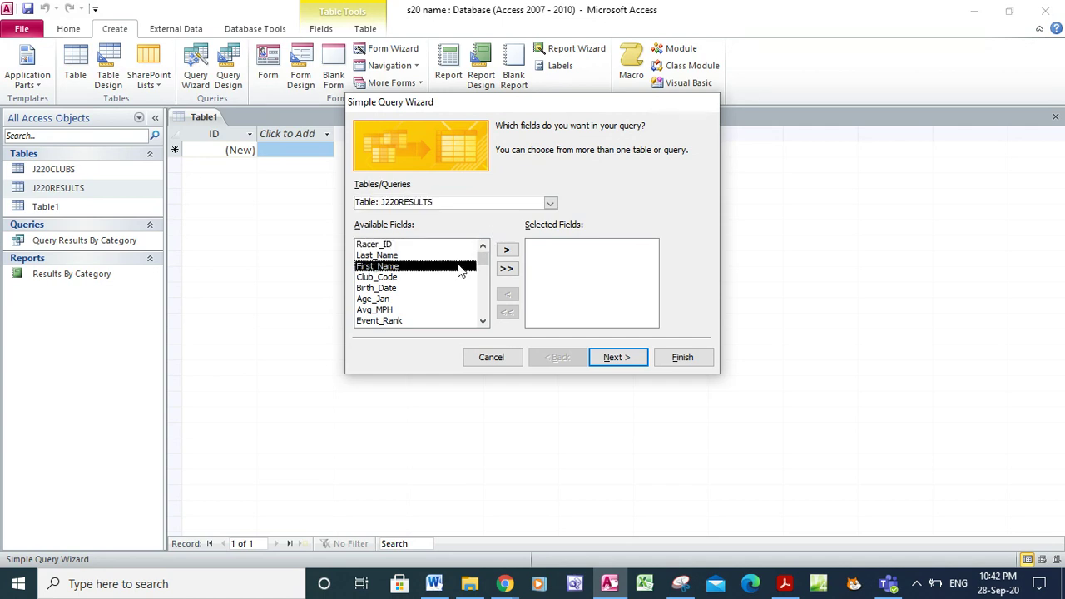
click(514, 253)
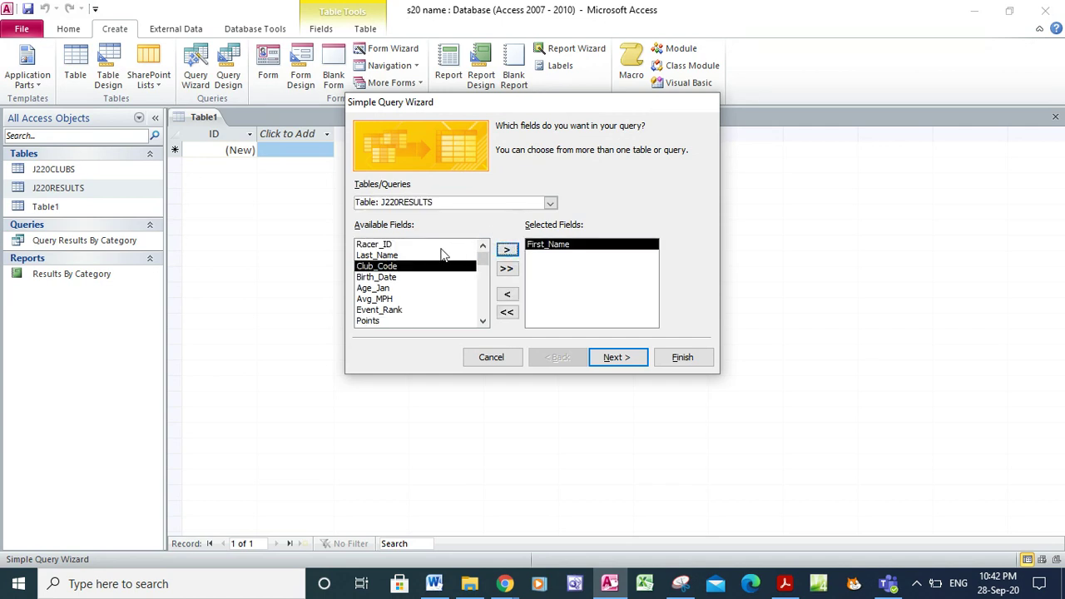
click(442, 256)
click(507, 251)
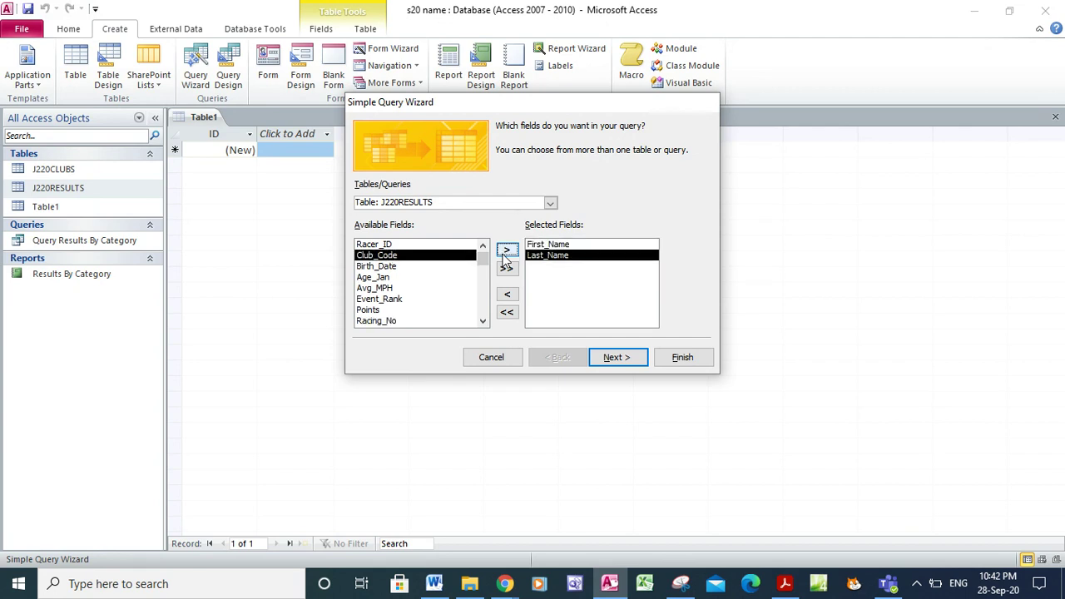
- Add Club_Name and Location from table J220CLUBS to the query, following question 23's field order in the exam paper
click(550, 204)
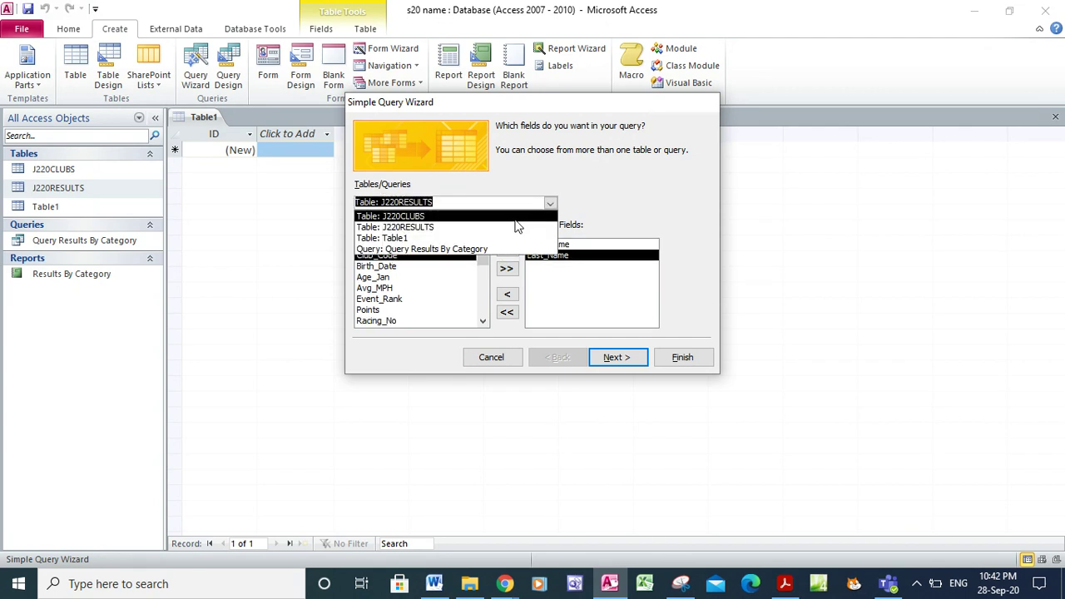
click(466, 217)
click(400, 256)
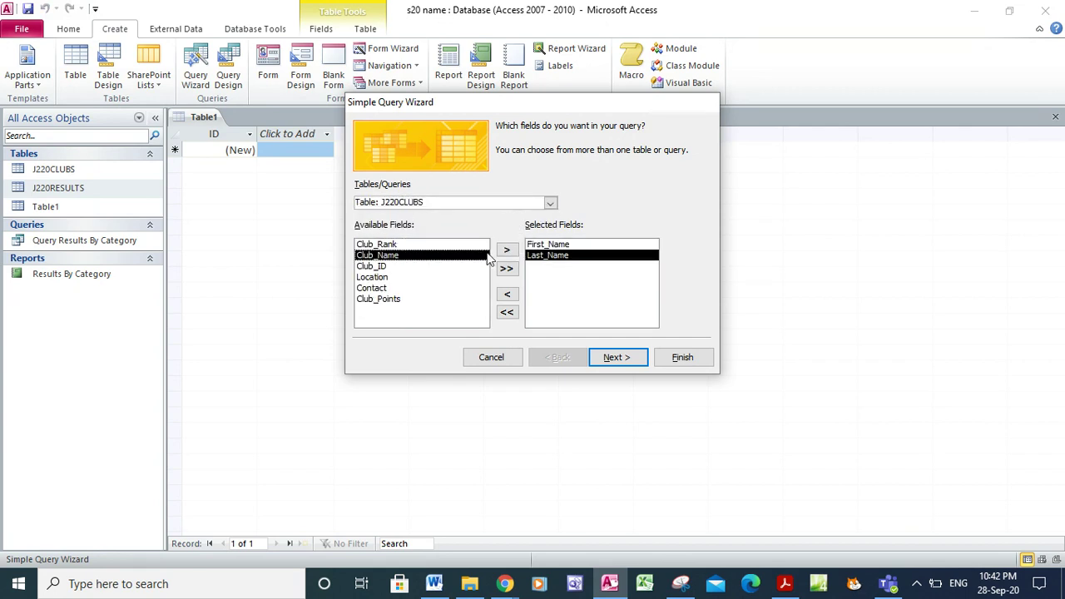
click(506, 250)
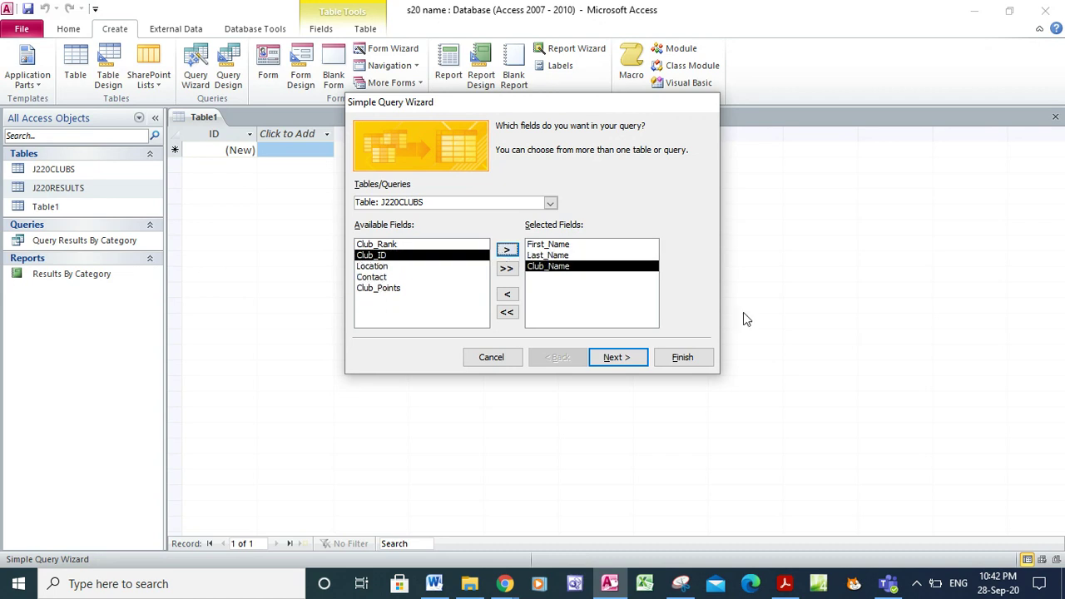
click(782, 587)
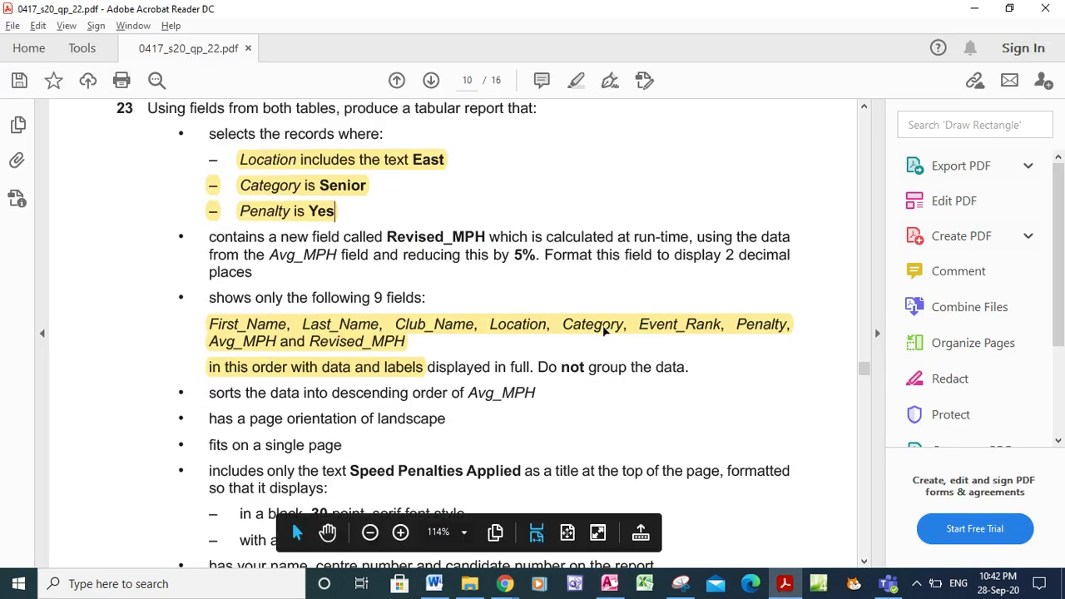
key(alt+Tab)
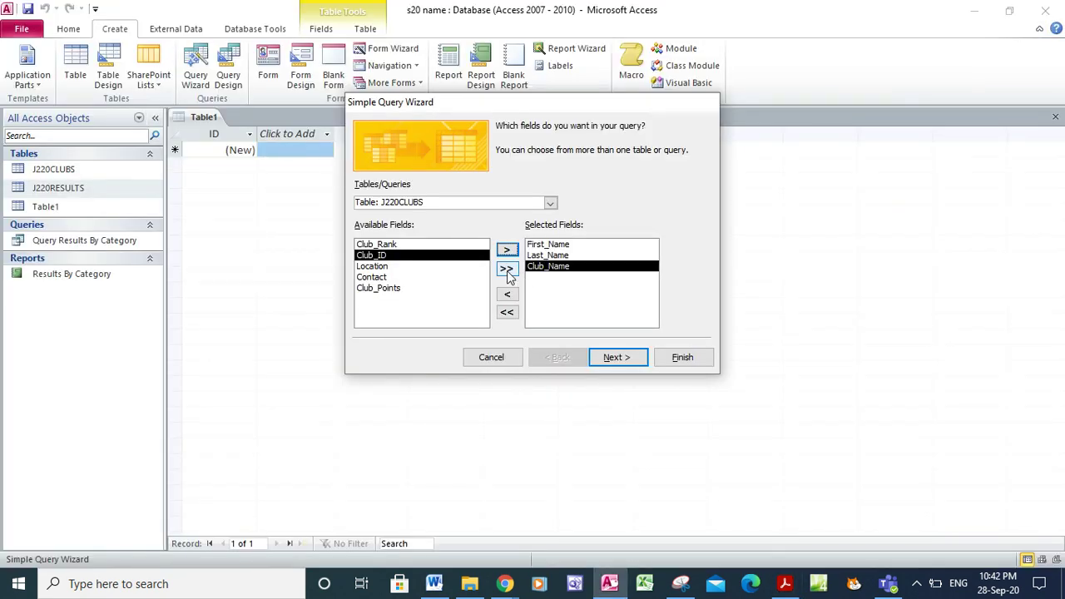
click(432, 266)
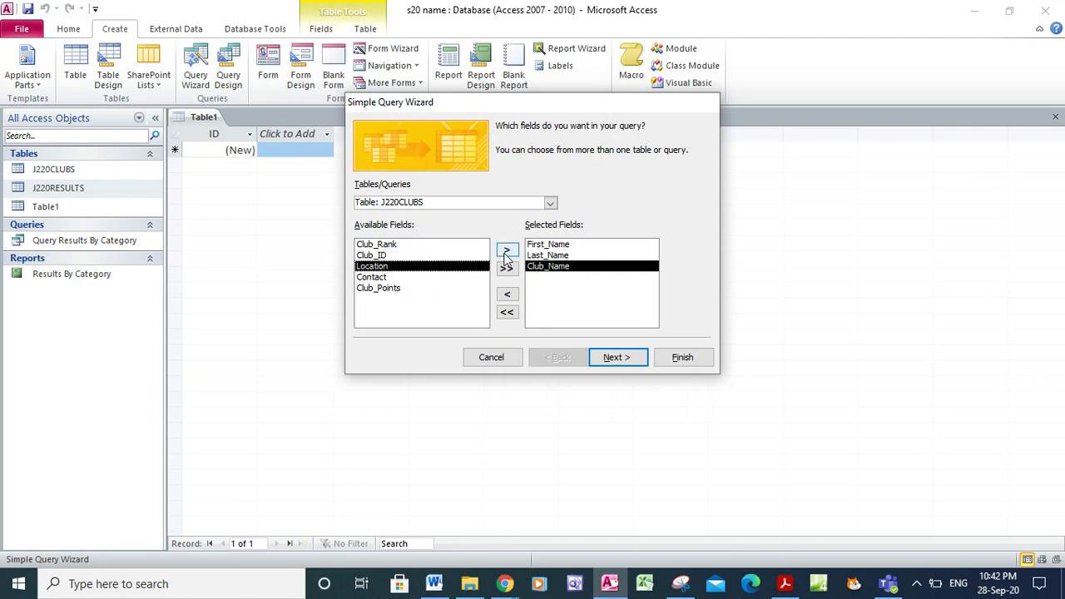
click(507, 250)
- Set J220RESULTS as the source table again and add its Category and Event_Rank fields to the query
click(550, 204)
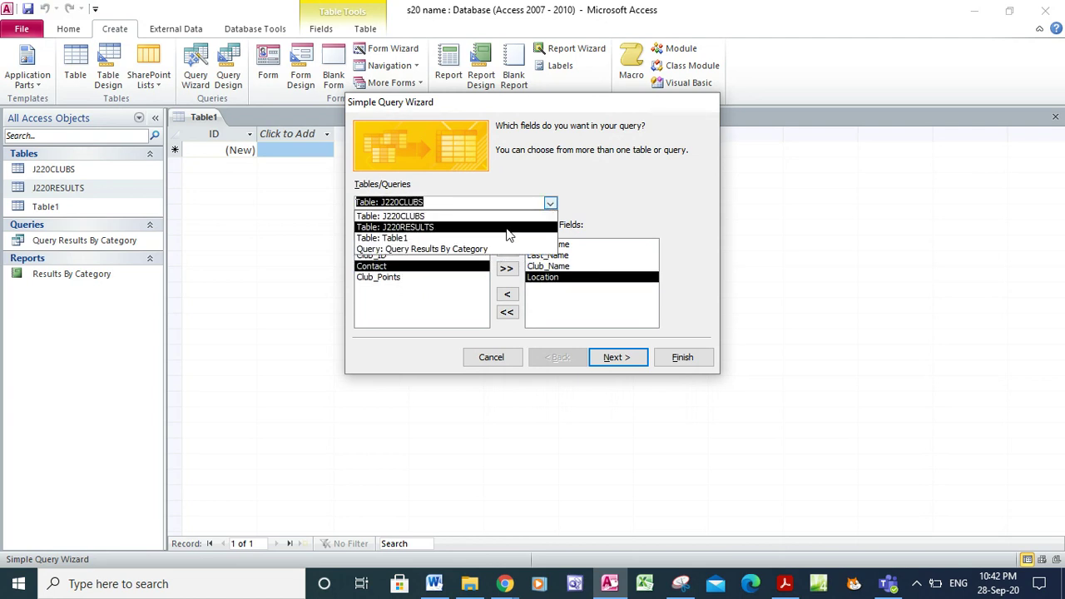
click(505, 227)
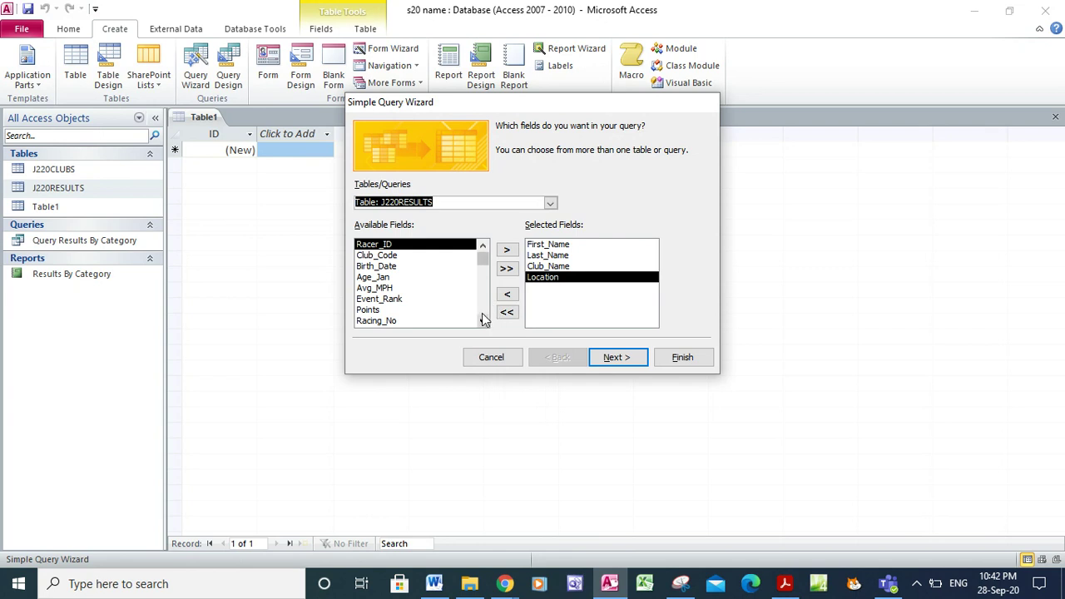
click(484, 321)
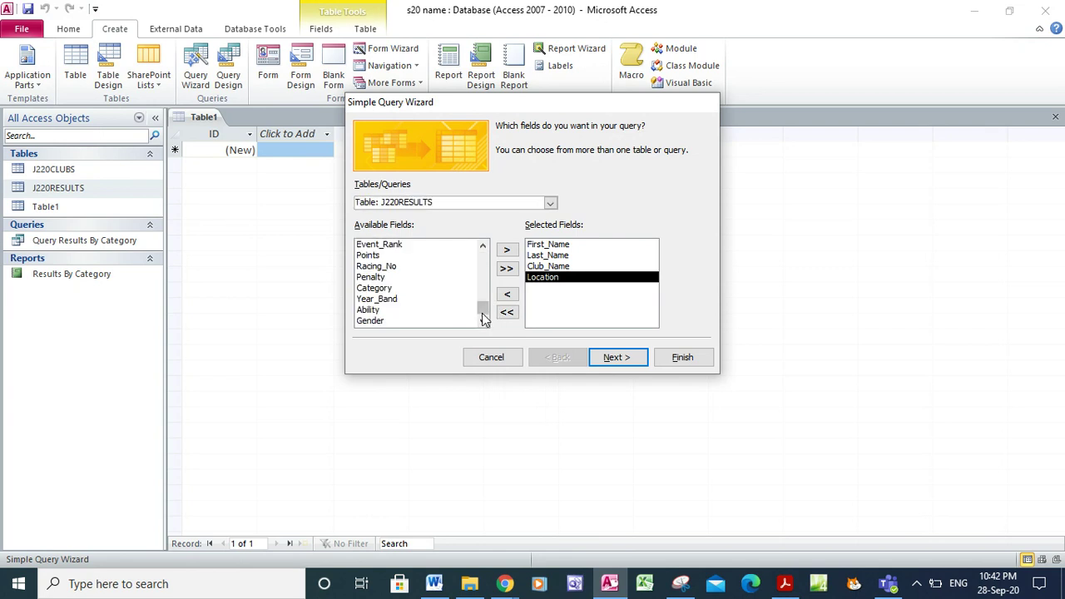
click(374, 288)
click(504, 252)
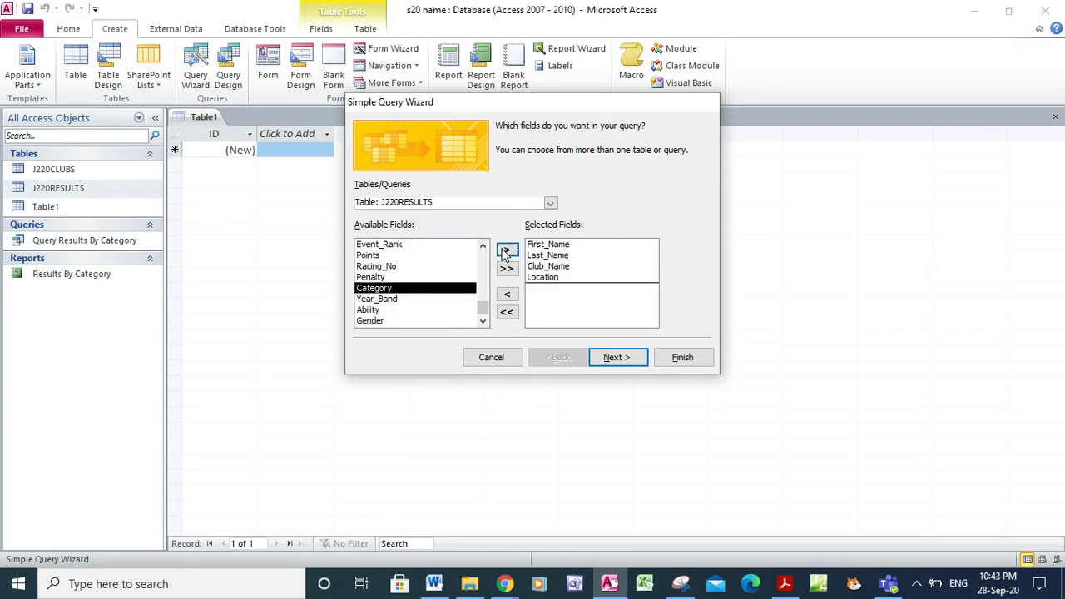
click(413, 257)
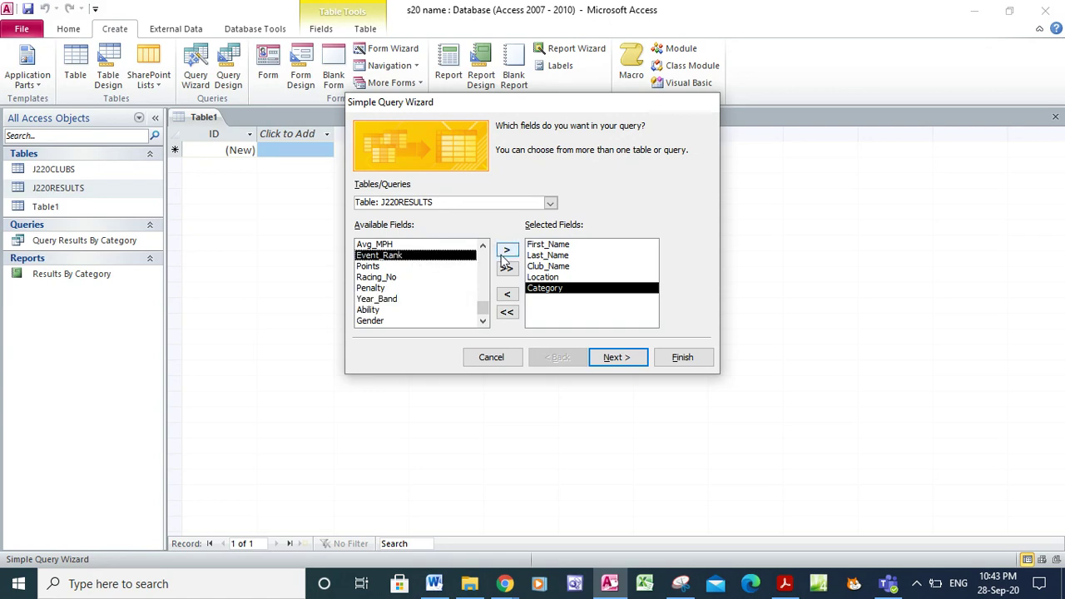
click(504, 251)
- Check question 23's field order in the exam paper and add Penalty and Avg_MPH to the query
click(784, 584)
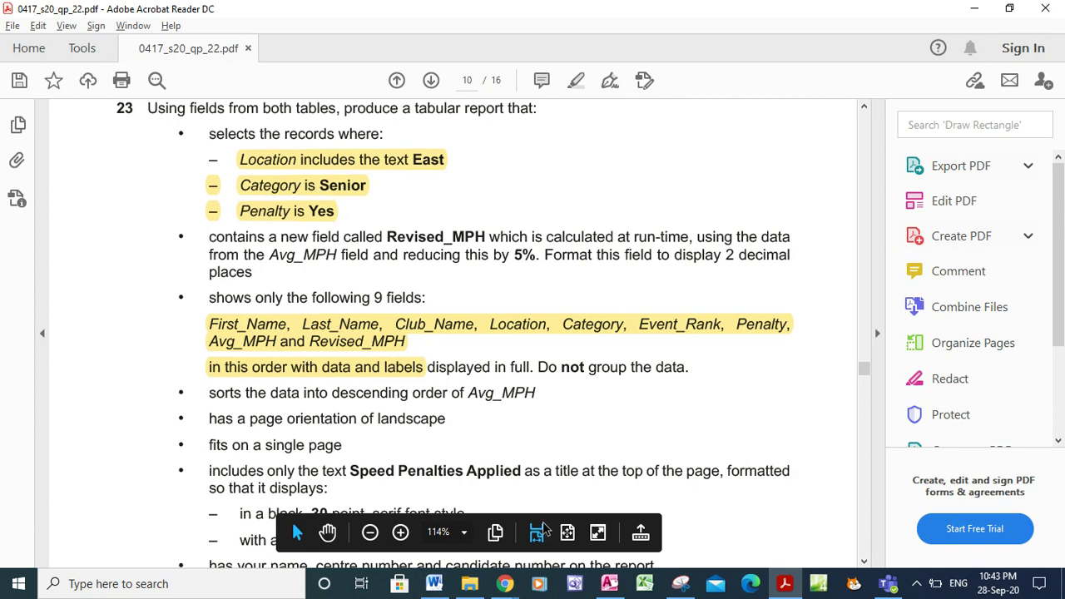
click(614, 587)
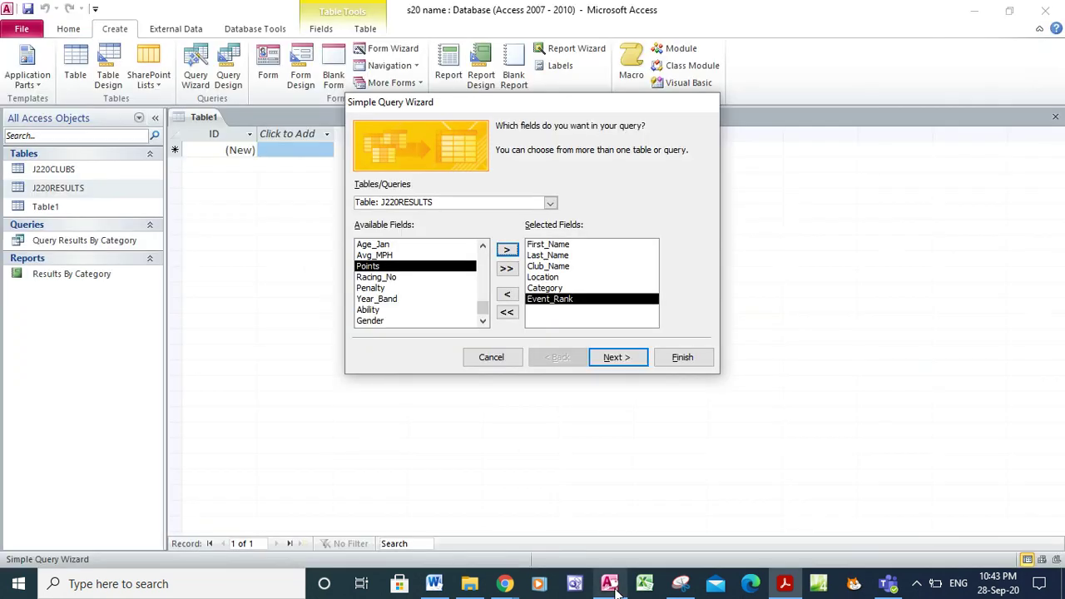
click(381, 288)
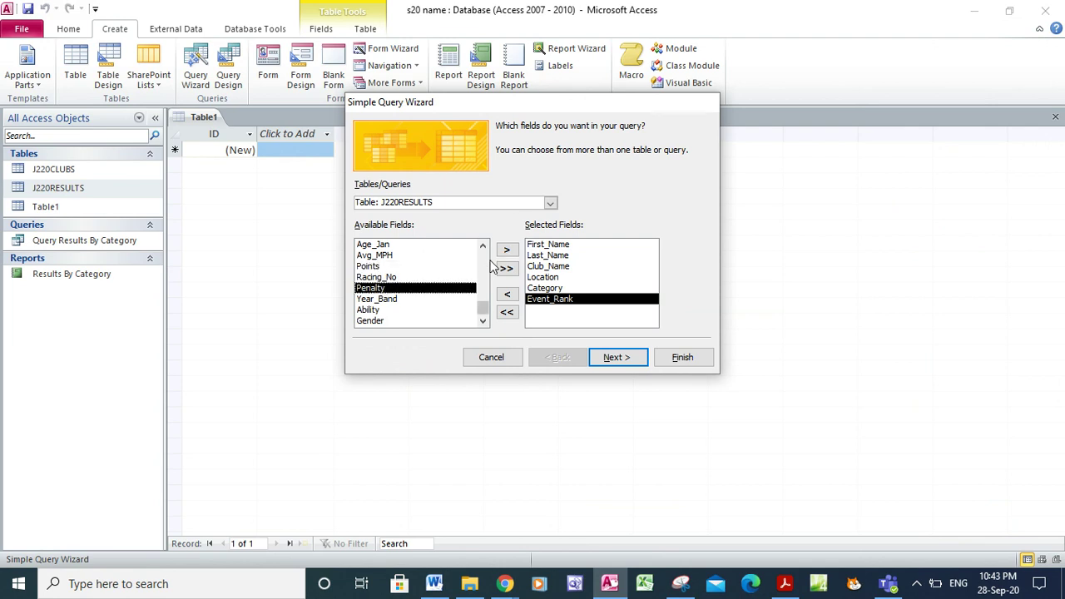
click(505, 249)
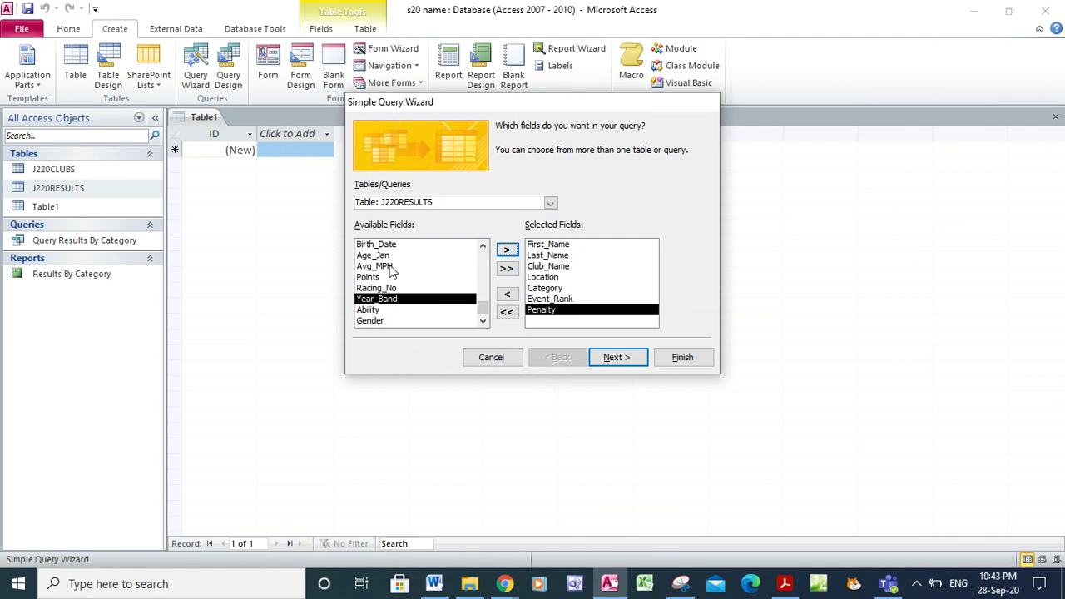
click(391, 266)
click(504, 251)
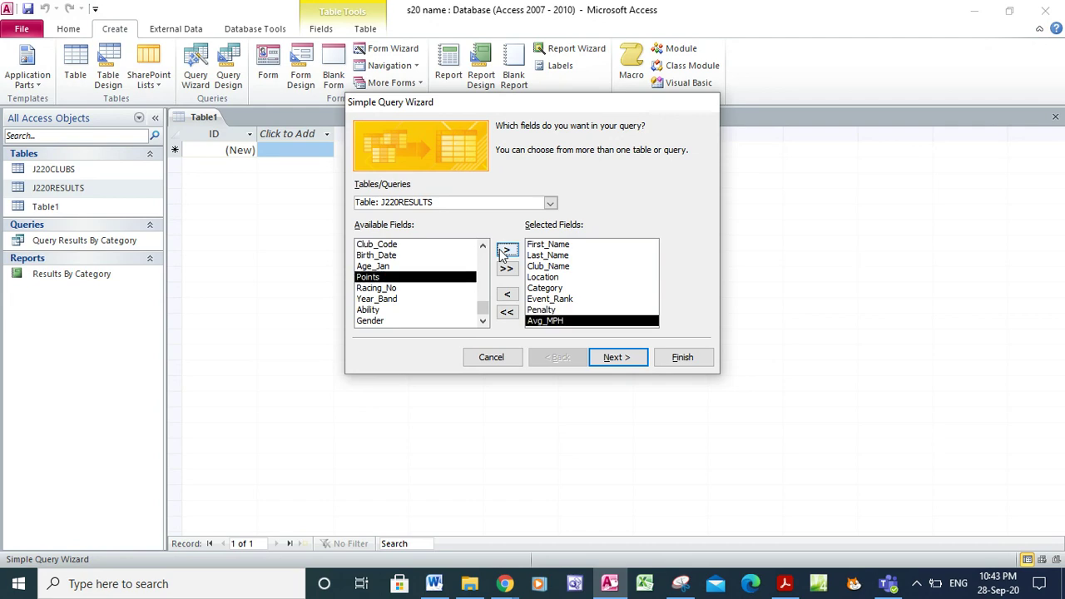
- Recheck question 23's requirements in the exam paper and keep the query as a detail query showing every field
click(784, 587)
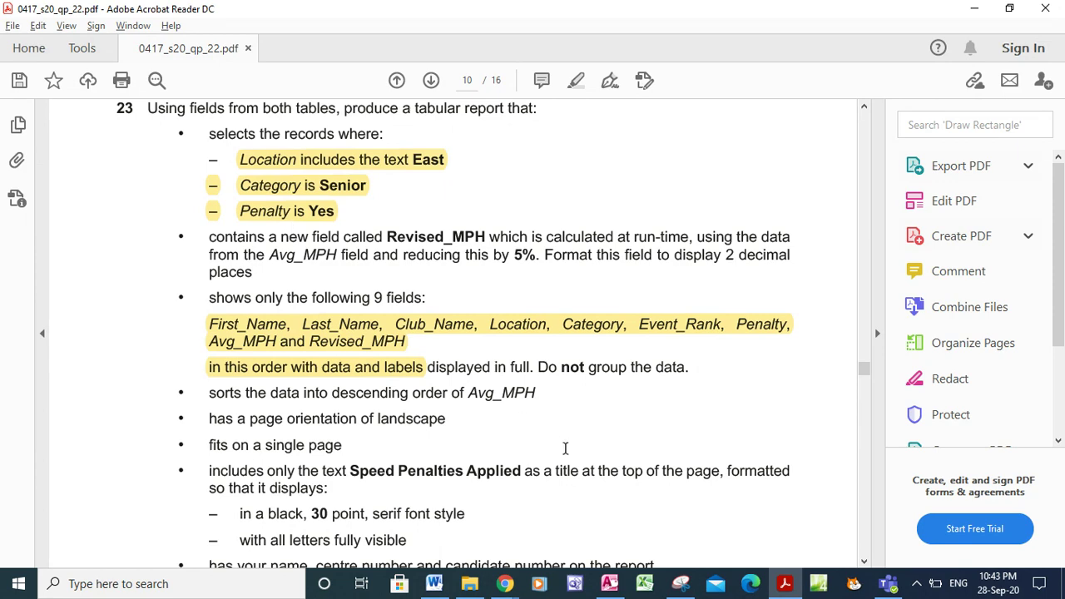
click(623, 589)
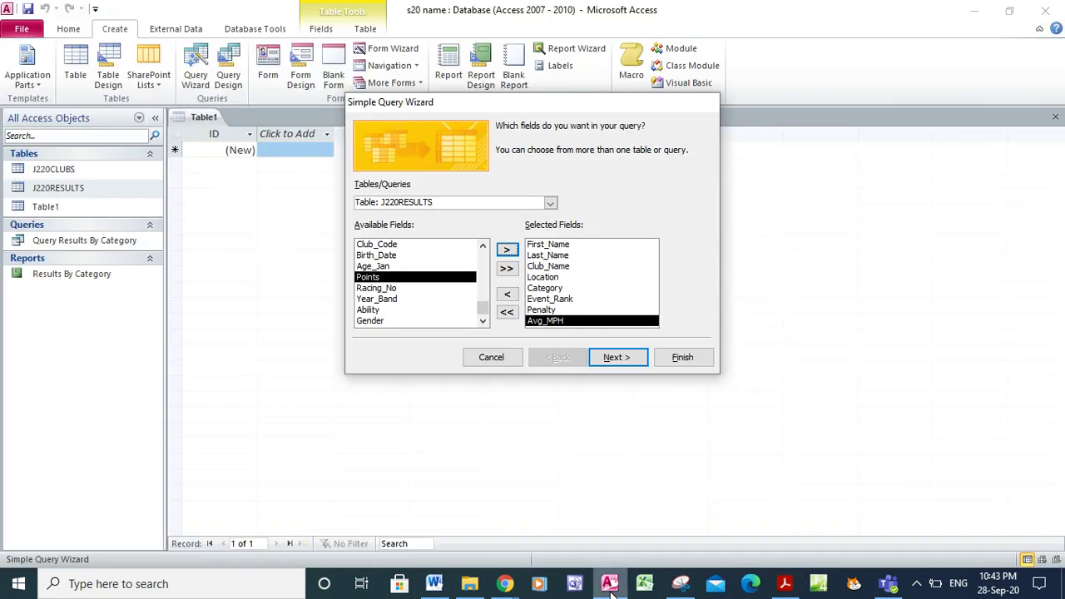
click(622, 361)
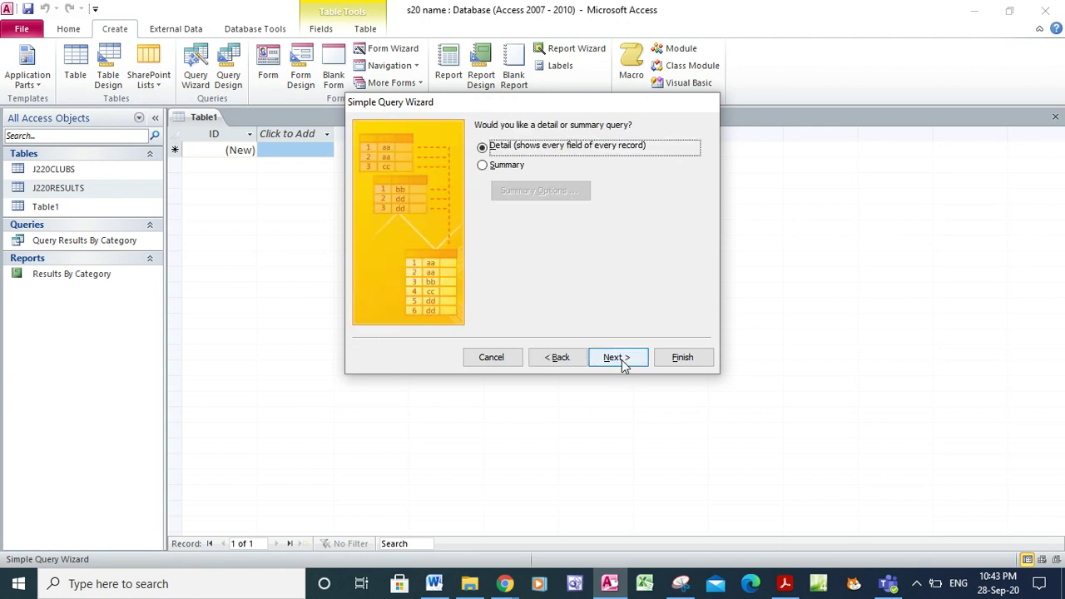
click(624, 361)
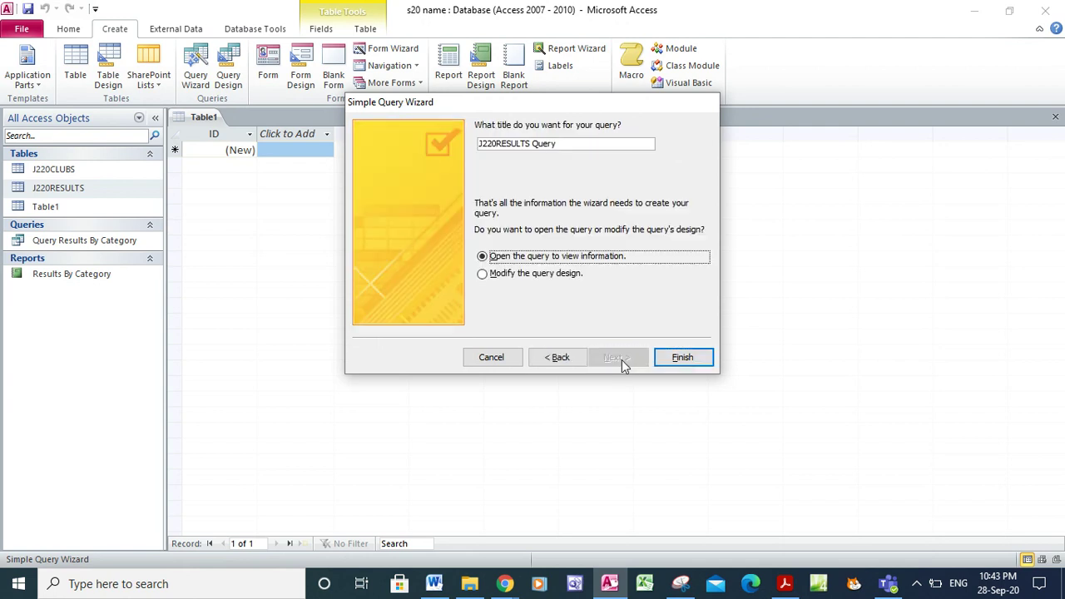
- Remove the table name from the query's suggested title, leaving only "Query"
click(534, 145)
key(BackSpace)
key(BackSpace)
key(BackSpace)
key(BackSpace)
key(BackSpace)
key(BackSpace)
key(BackSpace)
key(BackSpace)
key(BackSpace)
key(BackSpace)
key(BackSpace)
key(BackSpace)
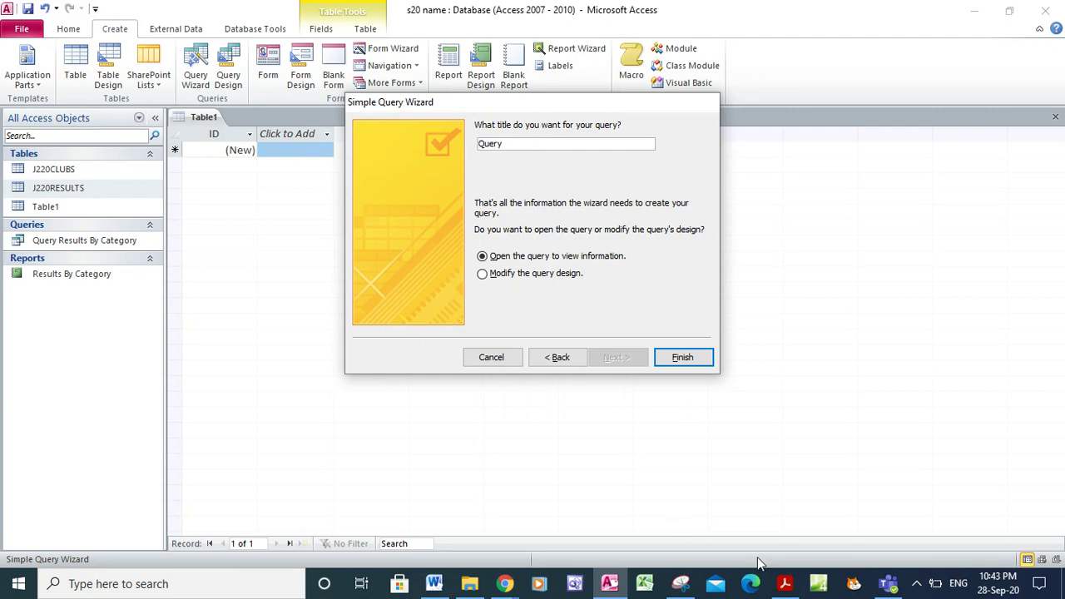
- Append "Speed Penalties Applied", copied from the exam paper, to the query title and finish the wizard with the query open for design changes
click(784, 585)
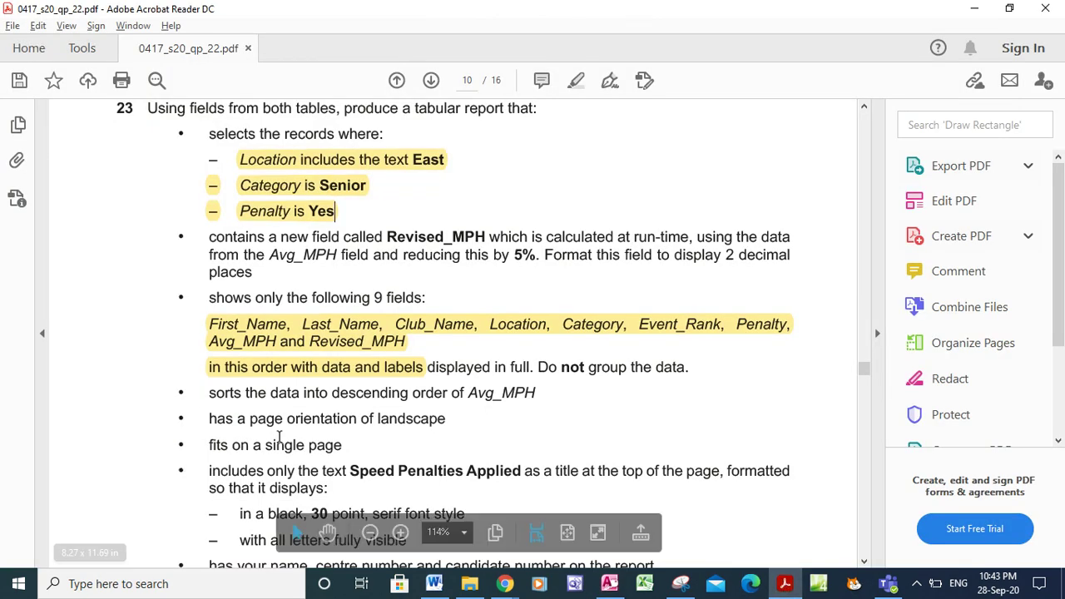
drag(351, 471, 521, 473)
key(ctrl+c)
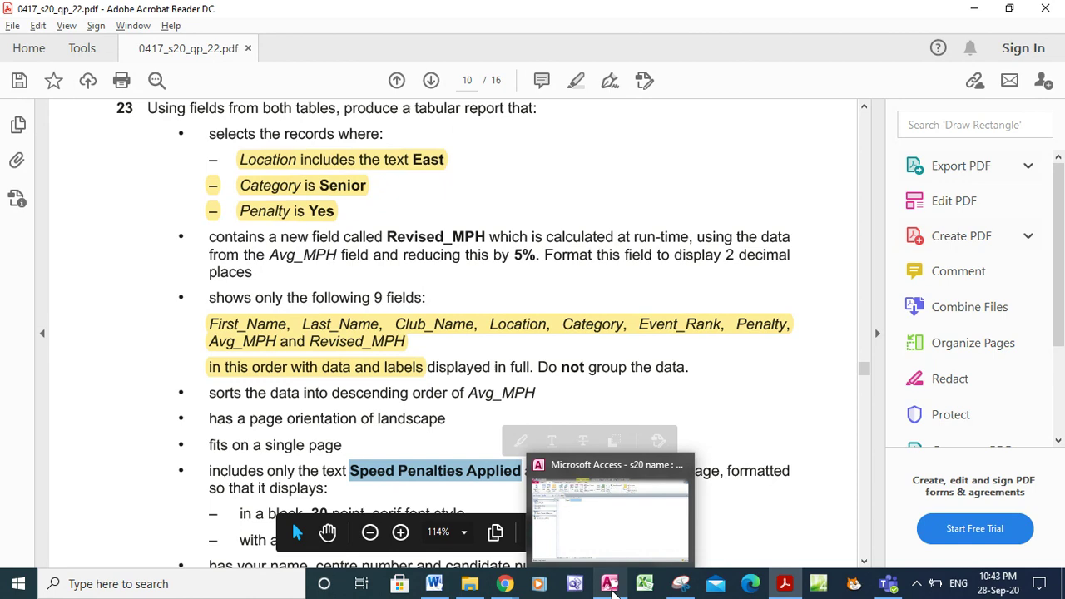
click(574, 508)
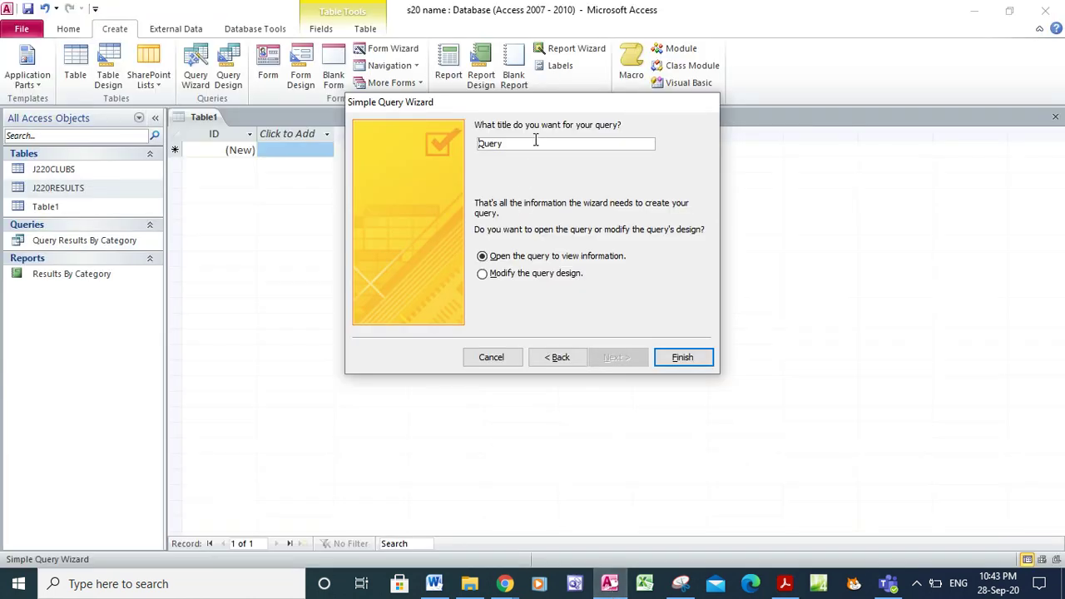
key(ctrl+v)
click(512, 275)
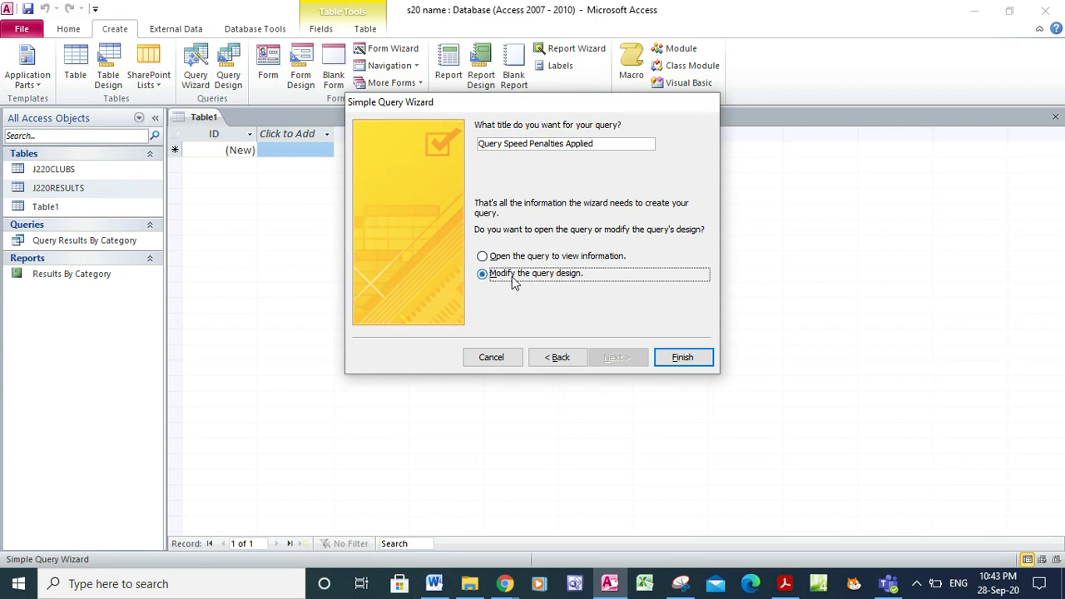
click(673, 357)
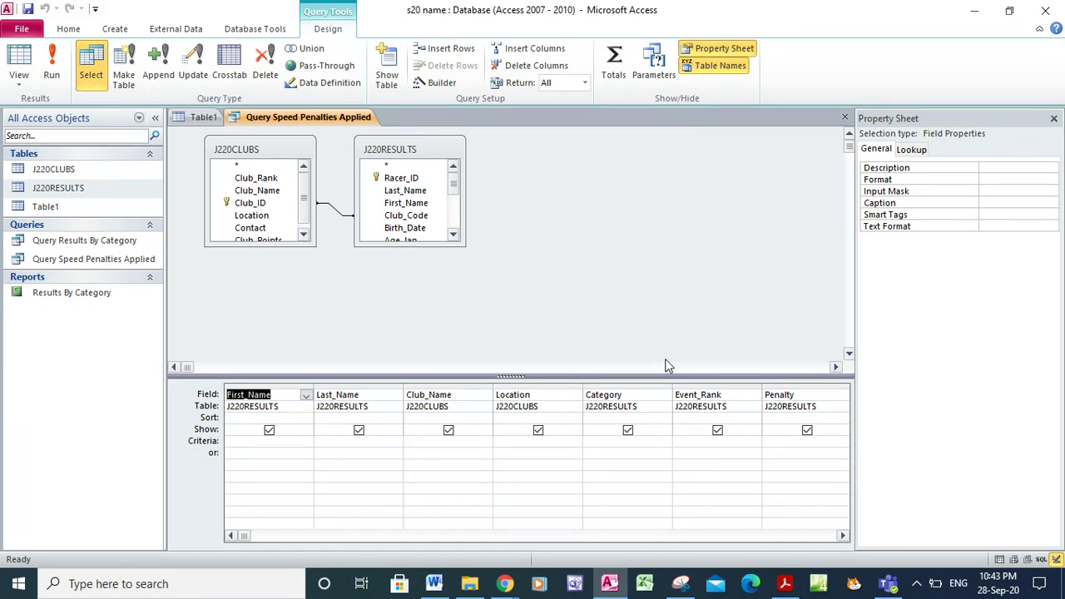
- Run the query to view its records, and highlight the field name Revised_MPH in question 23 of the exam paper
click(53, 65)
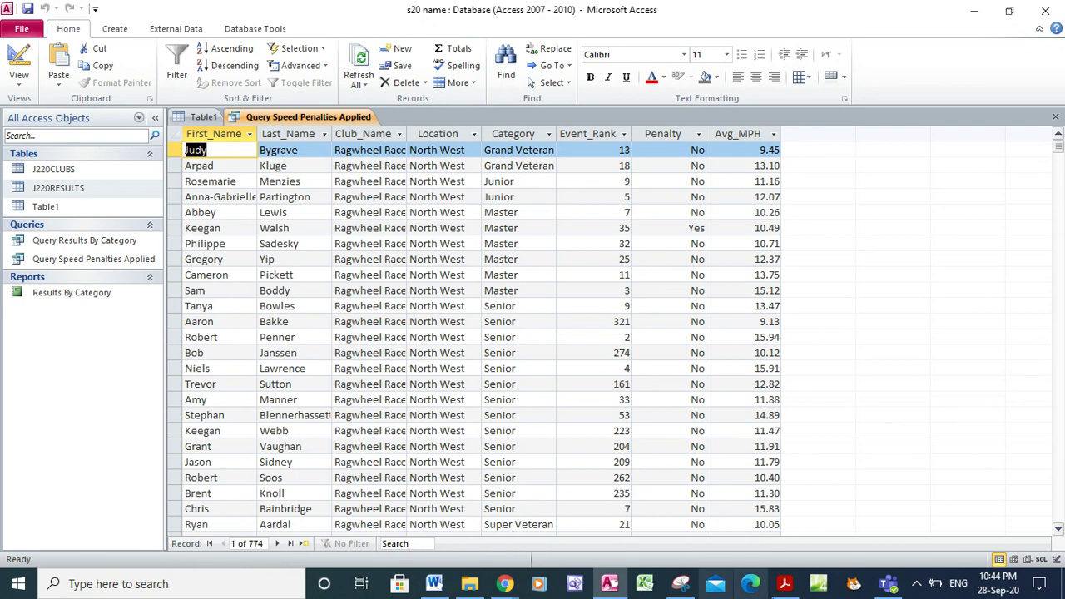
click(785, 585)
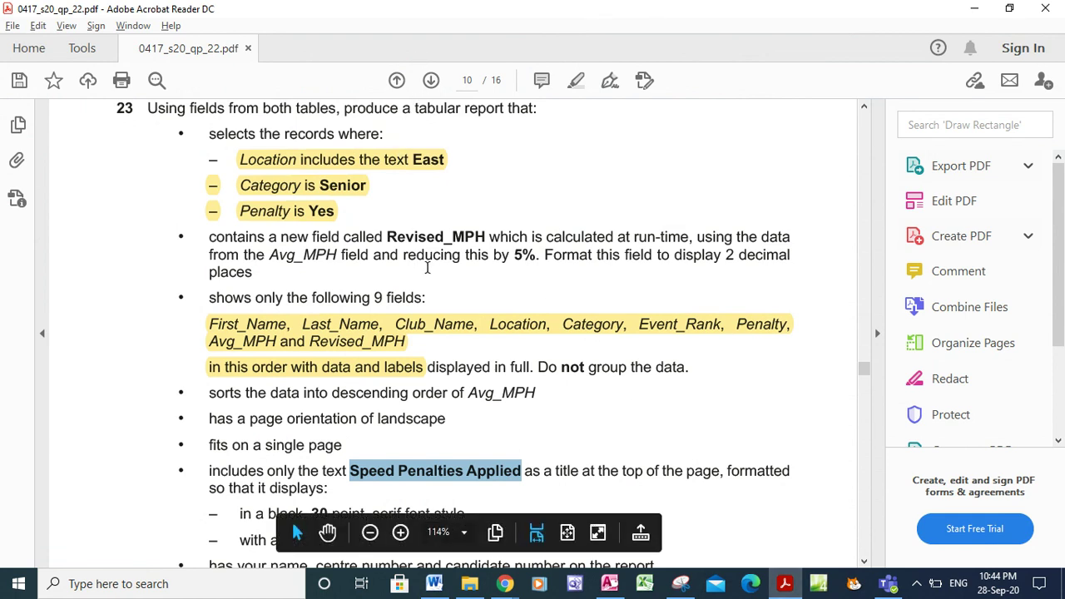
drag(388, 237, 486, 237)
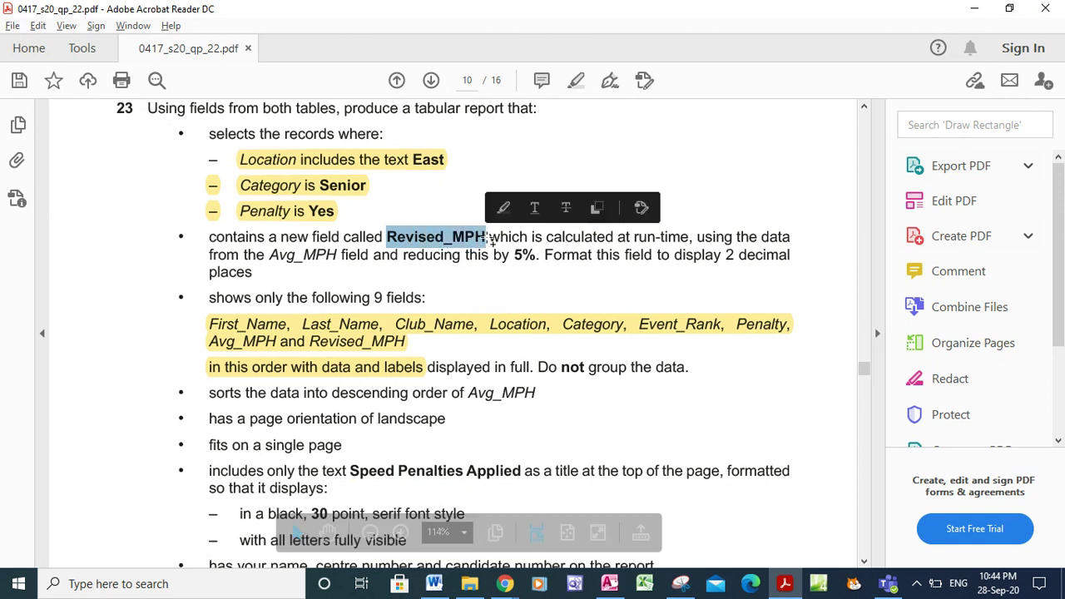
click(511, 208)
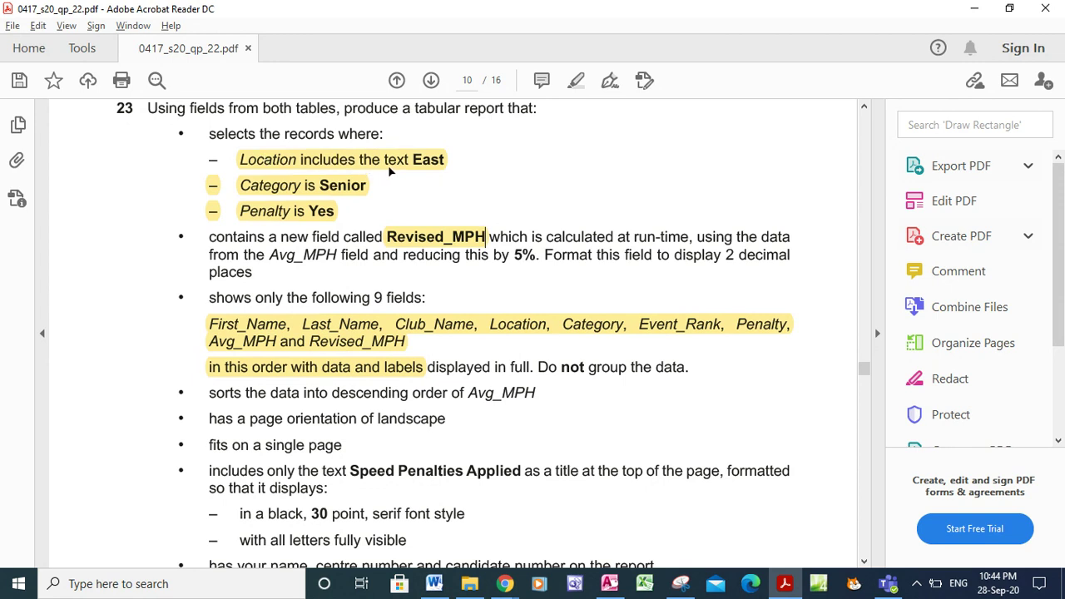
- Attach the note "Wild Card Search *East *" to the highlighted record selection criteria in the exam paper
click(439, 159)
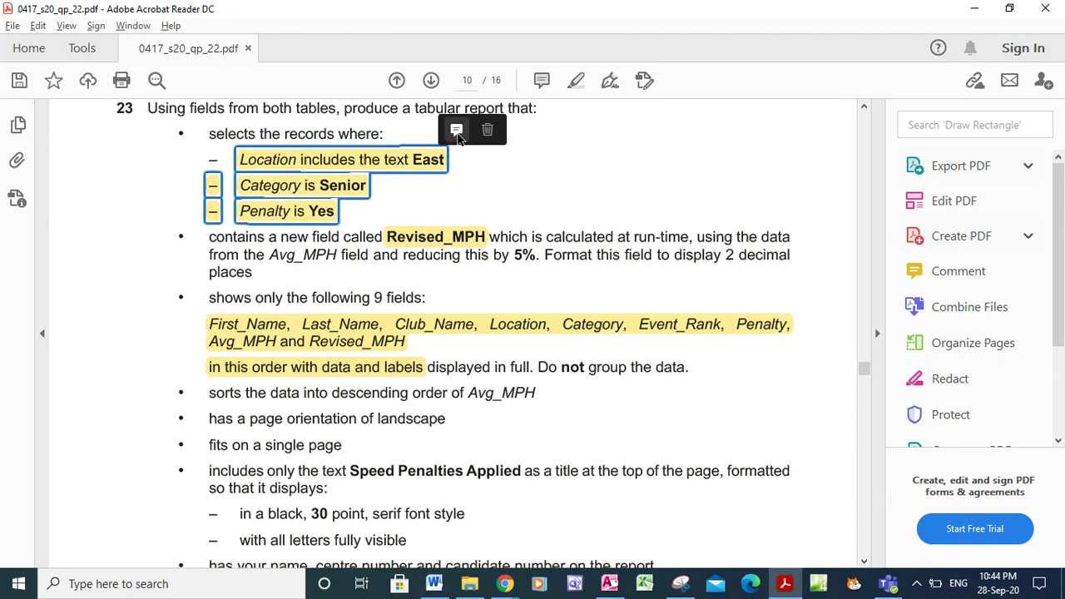
click(457, 131)
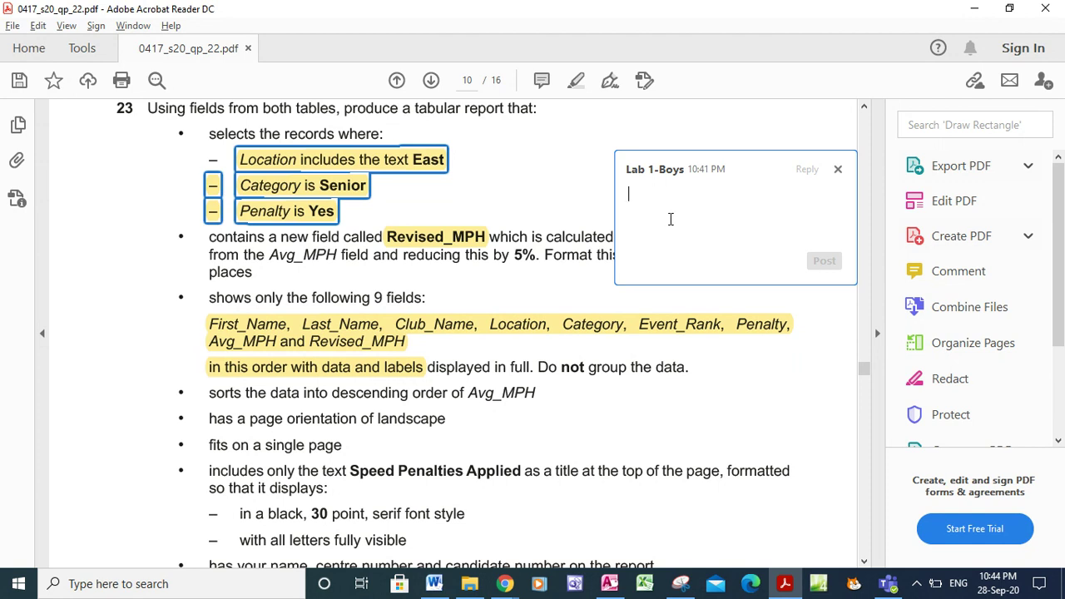
text(Wi)
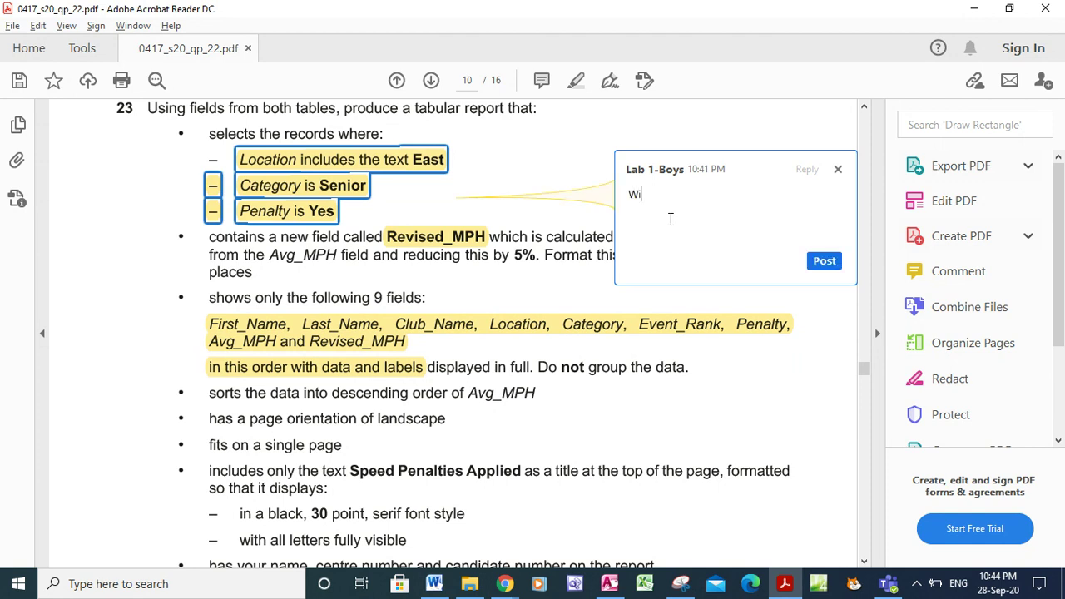
text(ld Card)
text( Searc)
text(East *)
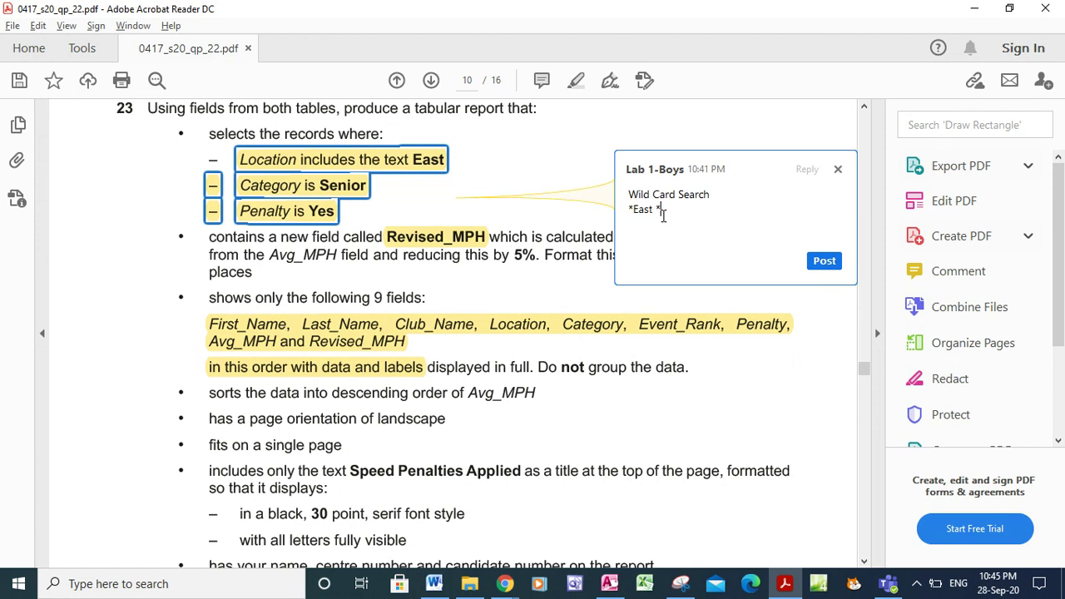
click(839, 170)
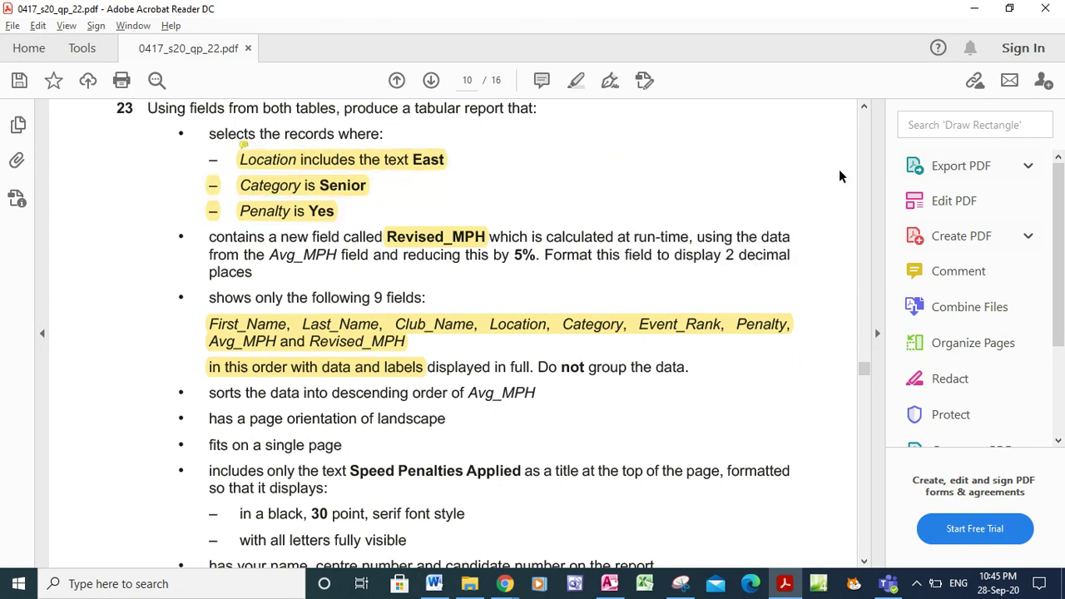
mouse_move(361, 171)
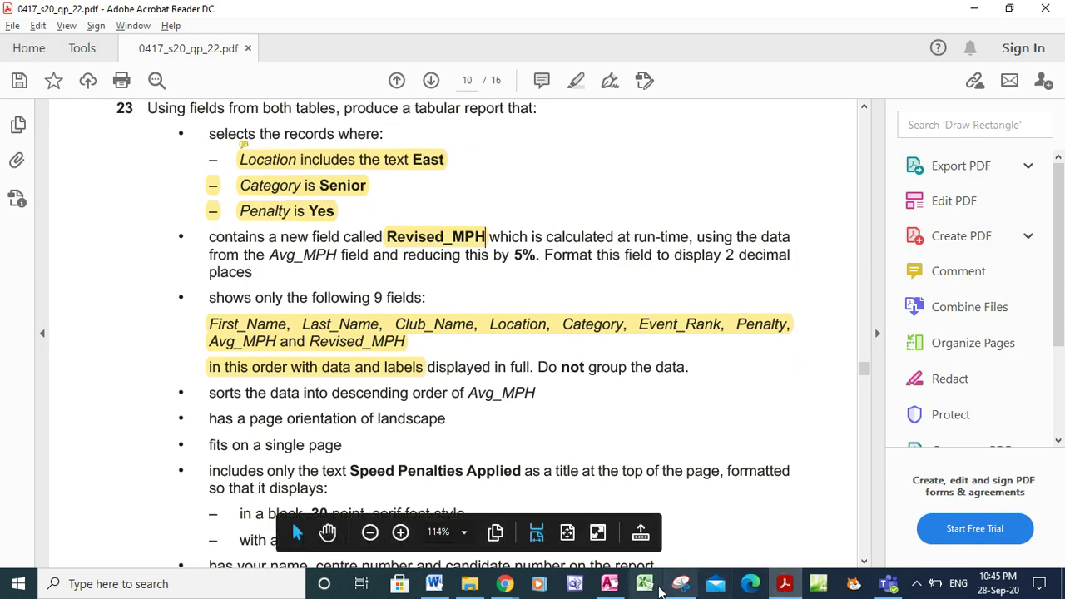
- Switch back to Access, enter a wildcard criterion for East under the query's Location field, and run the query to review the matching records
click(609, 584)
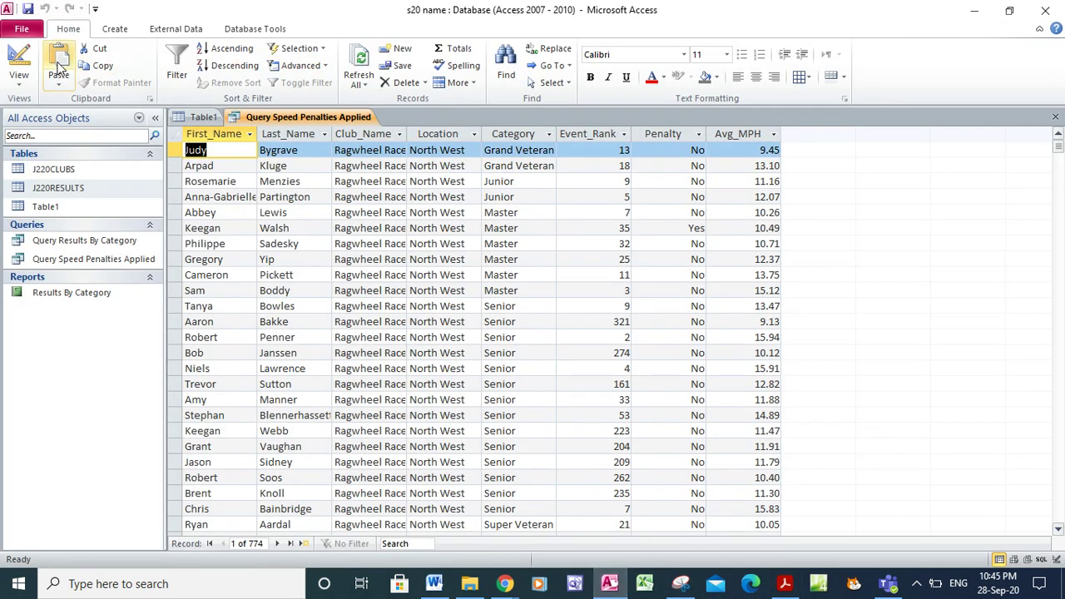
click(19, 76)
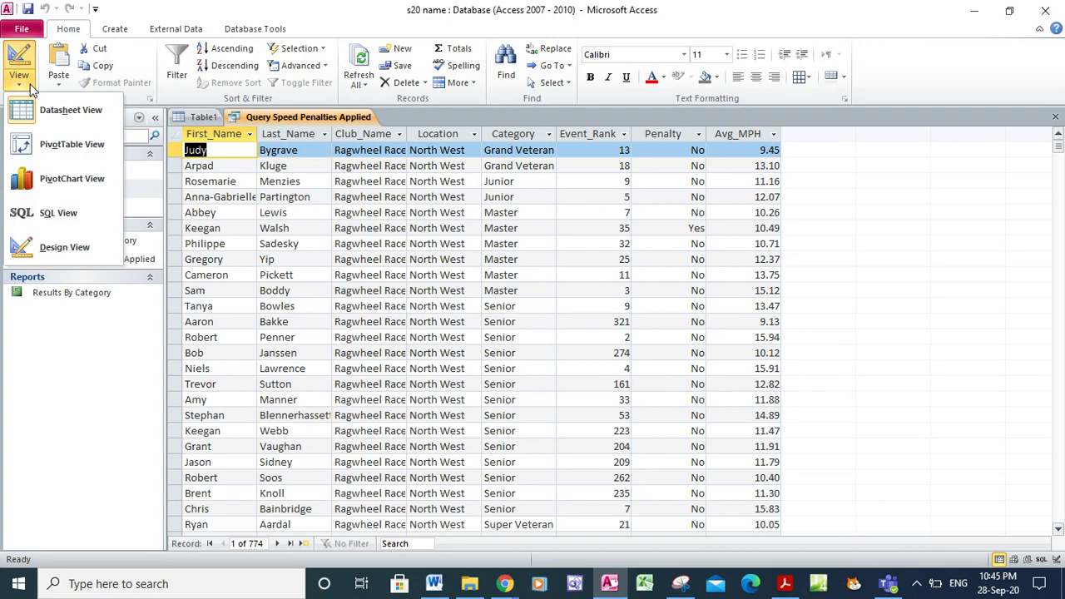
click(67, 247)
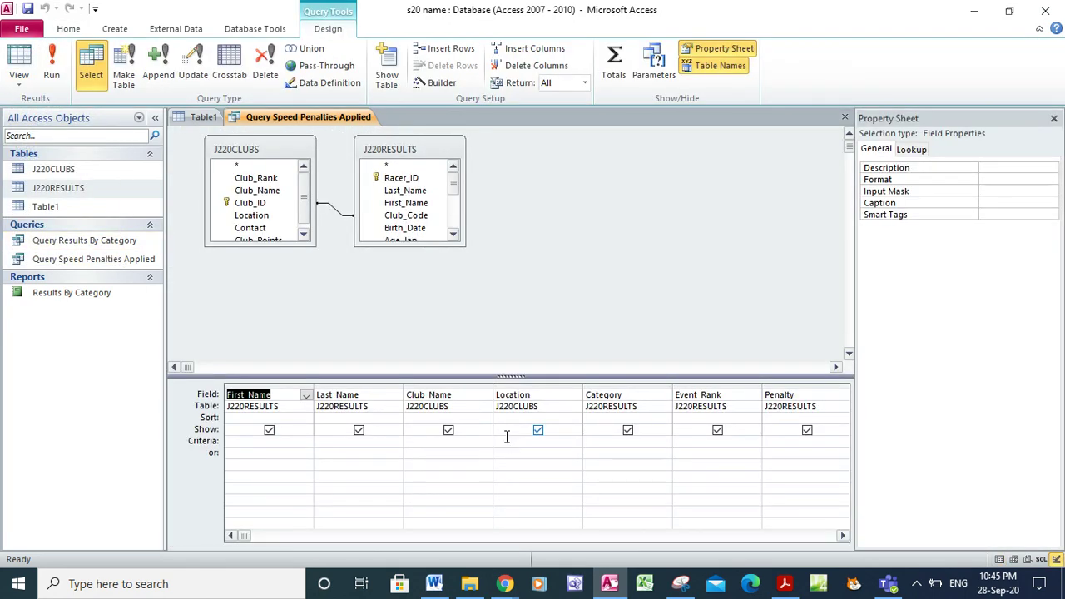
click(506, 441)
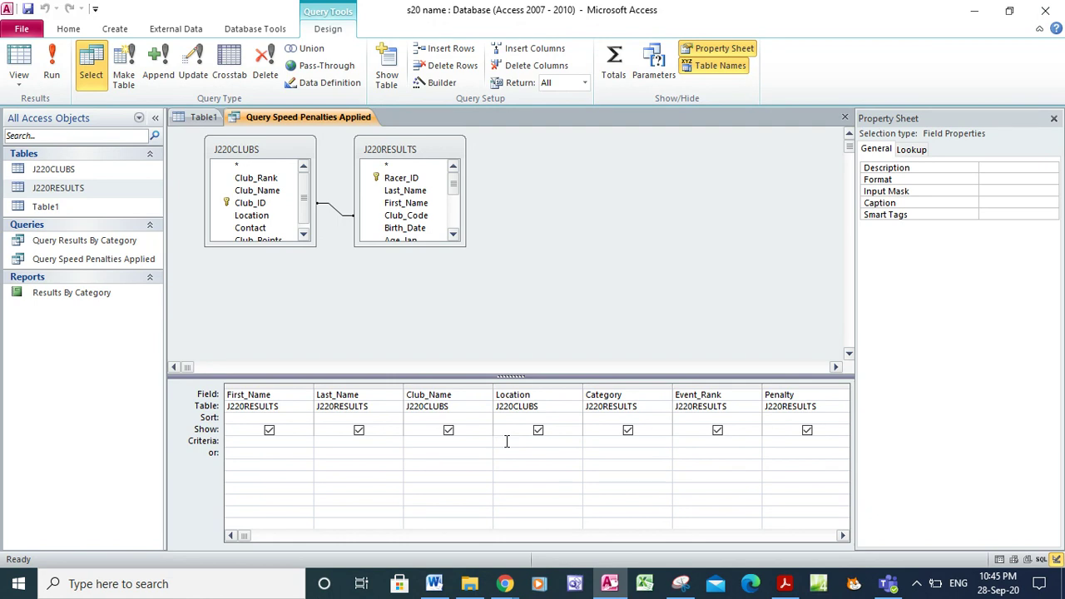
text("East)
text( ")
click(51, 71)
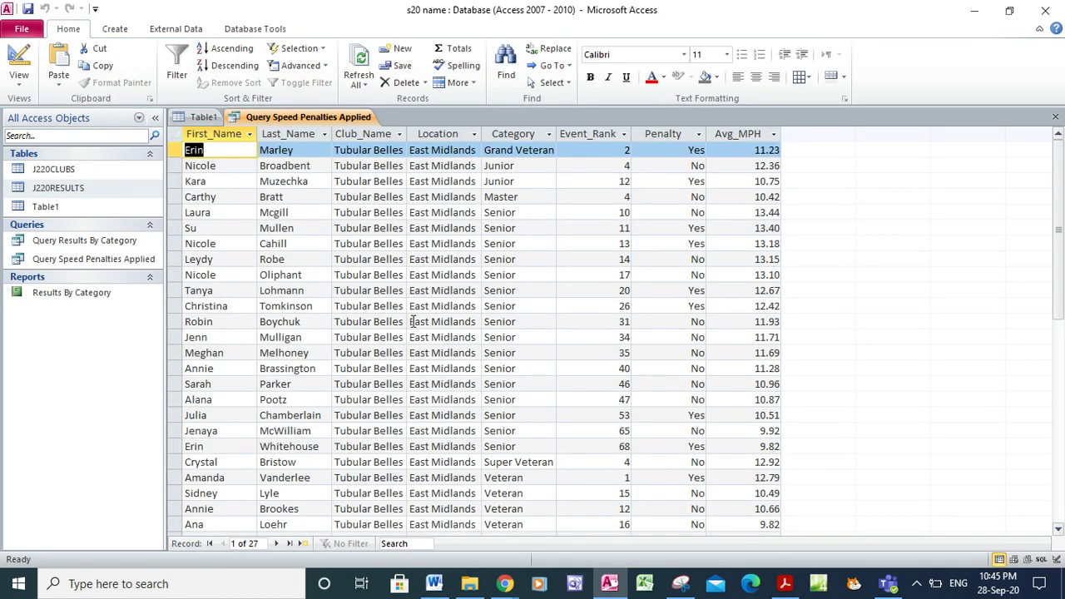
click(1059, 529)
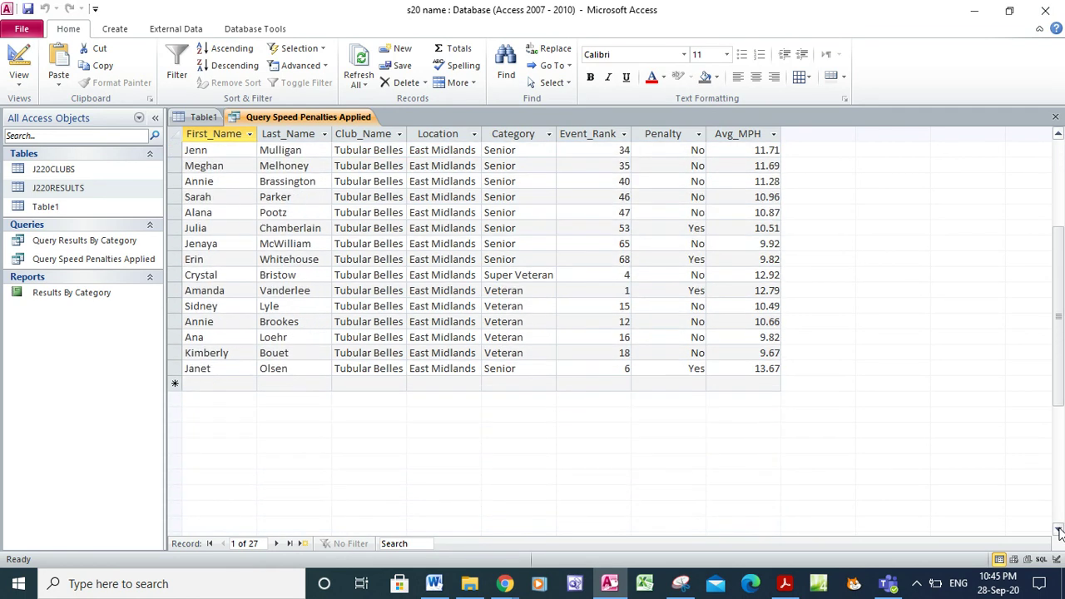
click(1058, 134)
click(1059, 135)
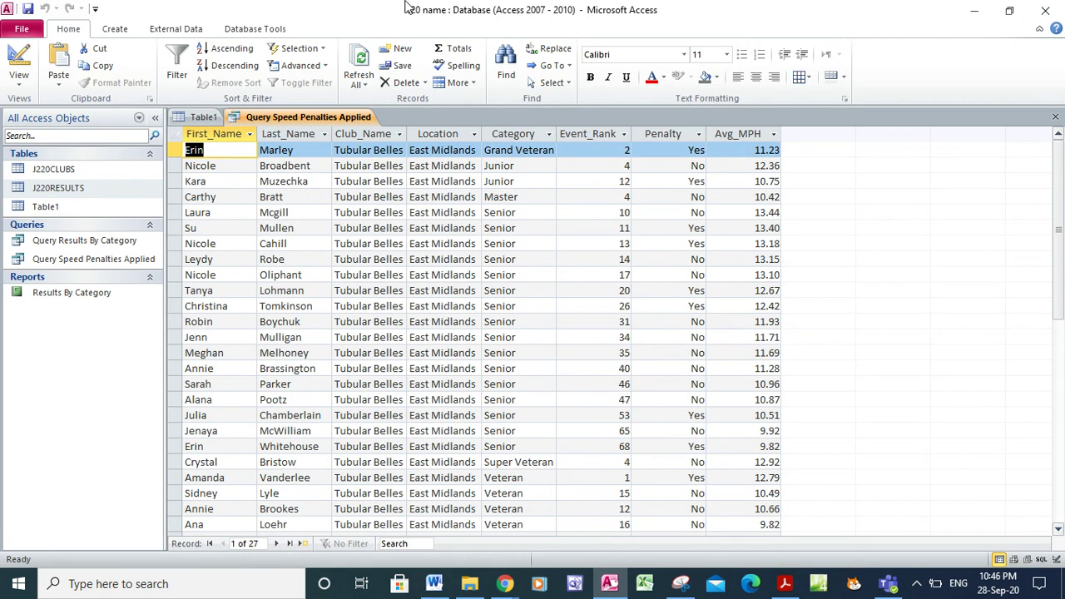
- Correct the Location criterion to Like "*East*" and run the query again
click(28, 90)
click(85, 248)
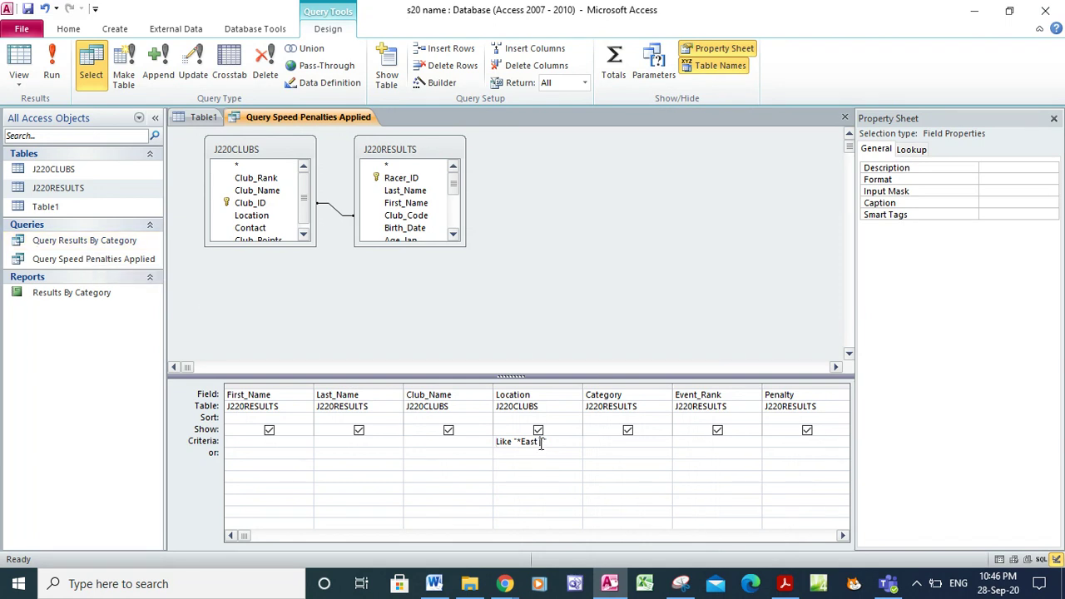
click(52, 66)
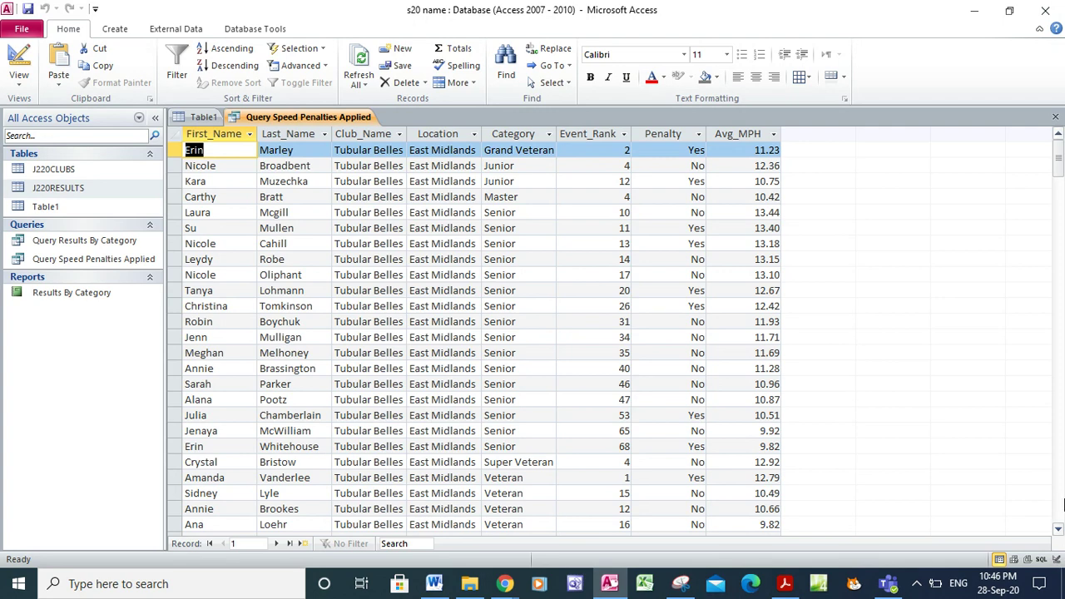
- Widen the Location column so the longer location names fit, and look through the filtered records
click(1063, 505)
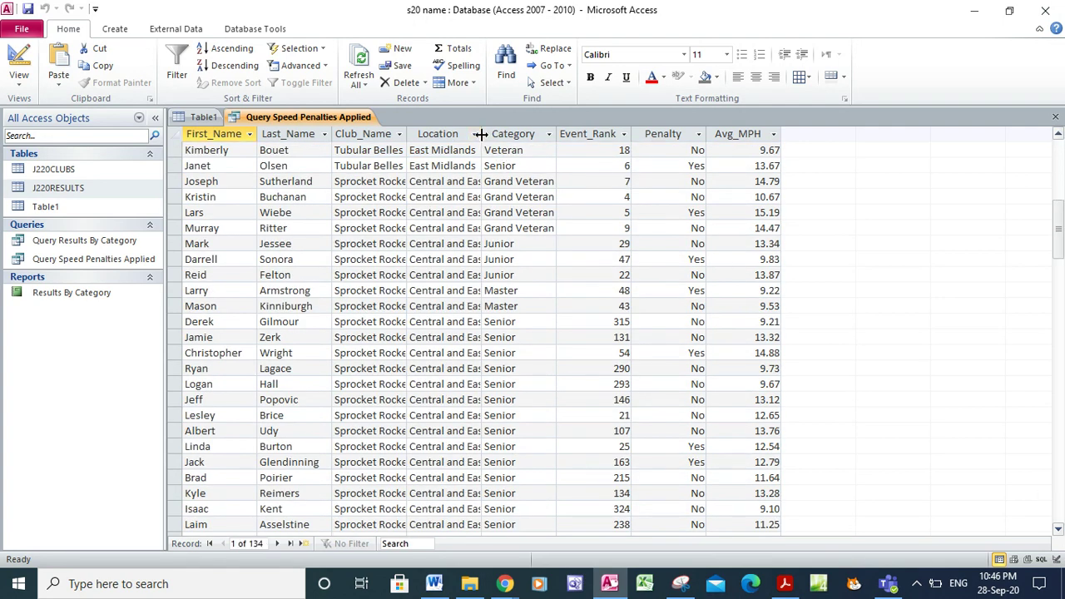
drag(481, 134, 506, 135)
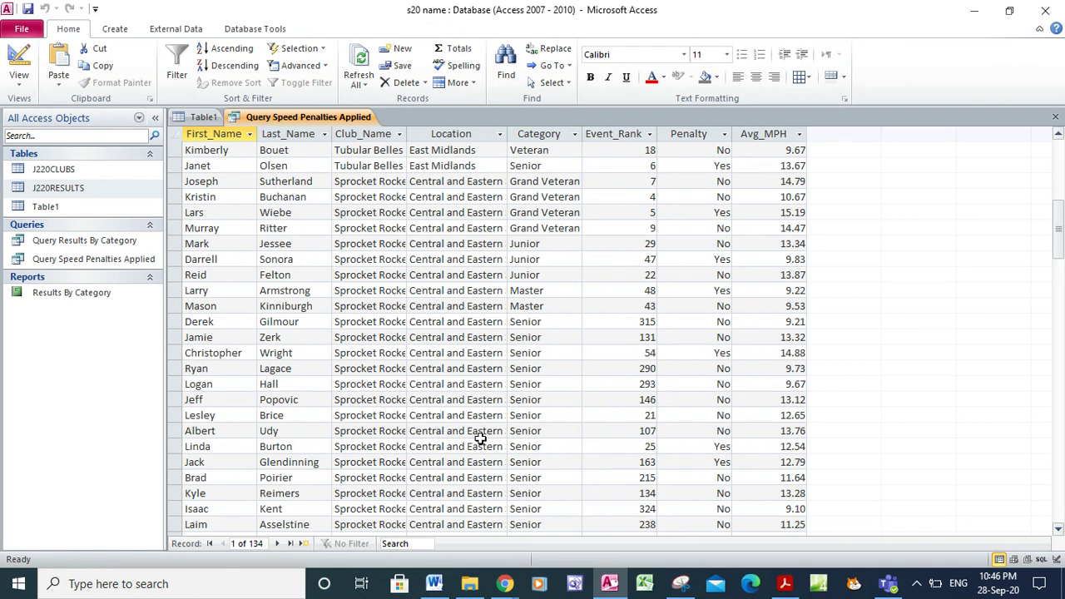
click(1058, 530)
drag(1058, 529, 1057, 530)
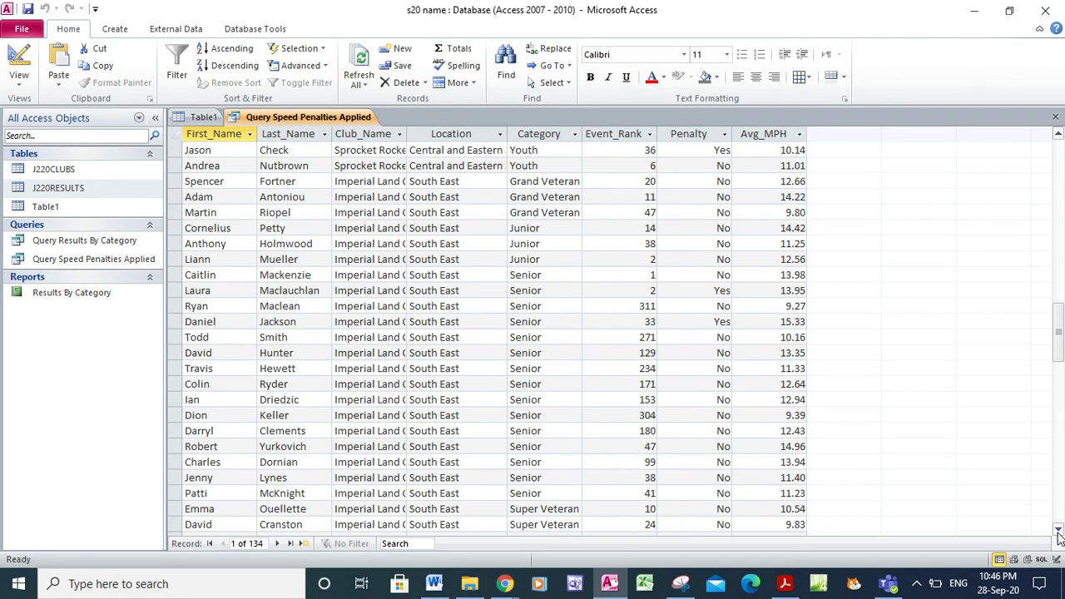
- Check the next condition in the exam paper, set the Category criterion to Senior in the query design, and run the query
click(784, 585)
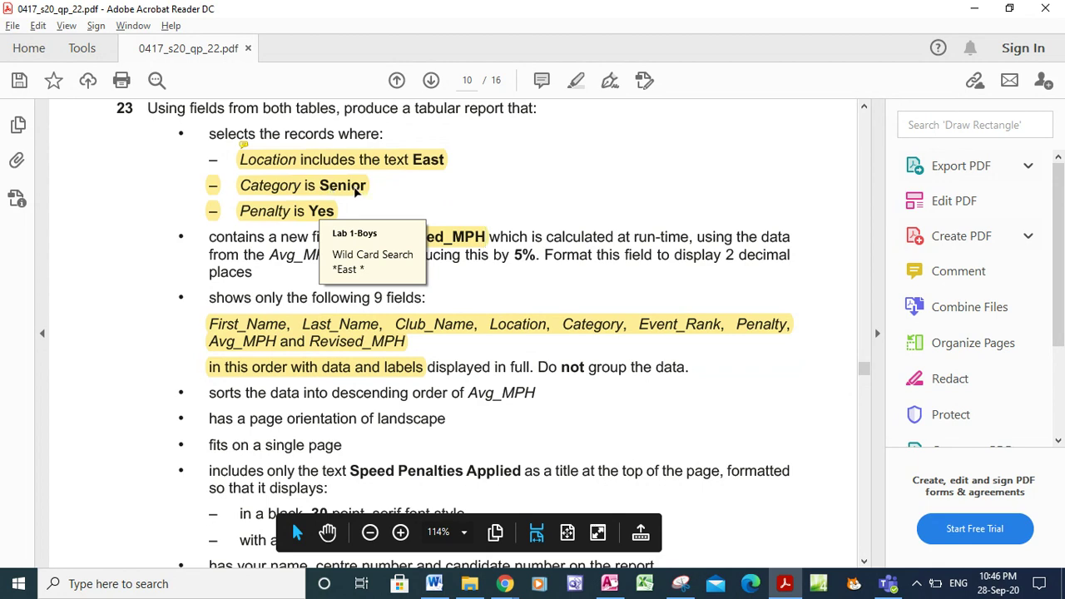
click(626, 589)
click(12, 79)
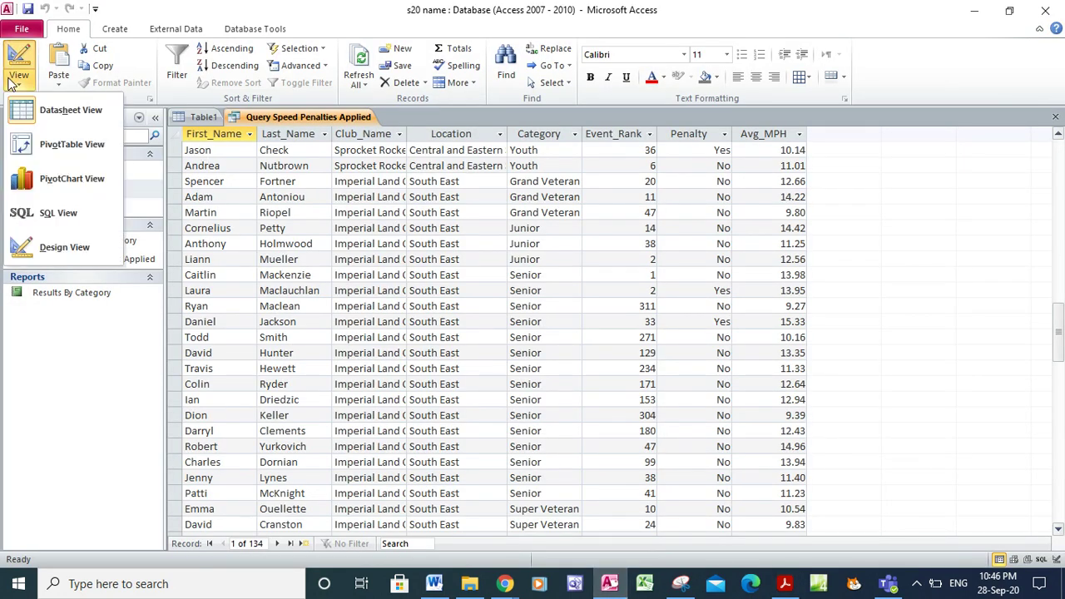
click(72, 248)
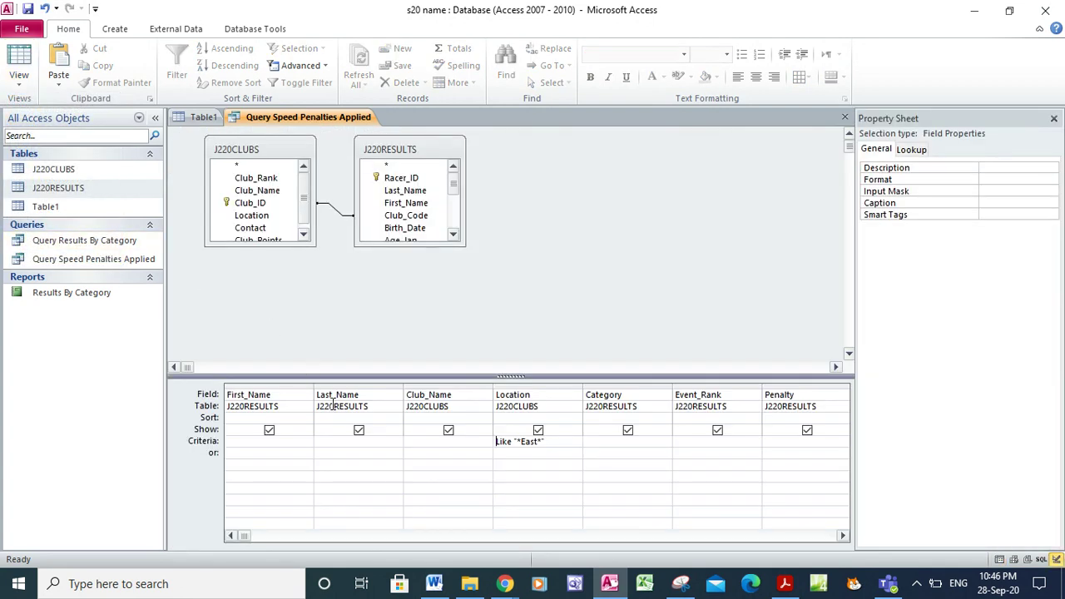
click(602, 442)
text(Senior)
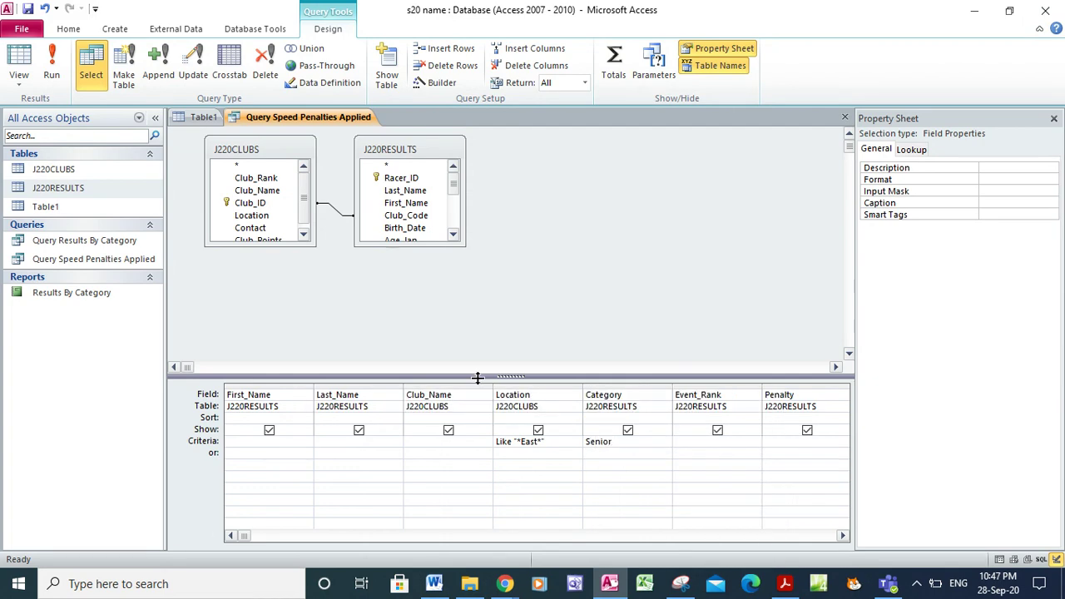
click(56, 66)
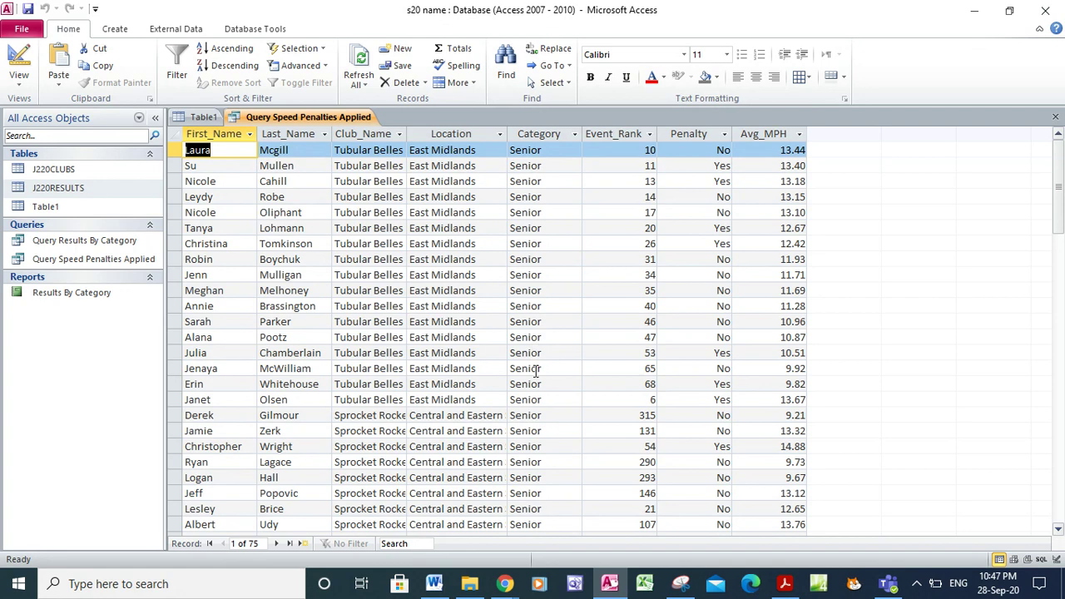
- Set the Penalty criterion to Yes in the query design and run the query
click(787, 588)
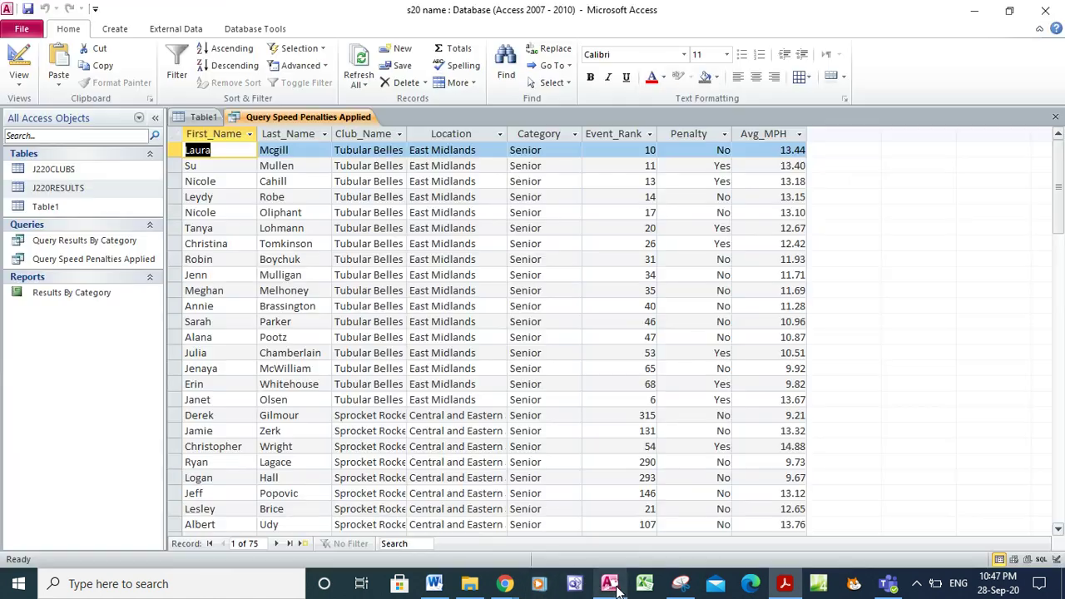
click(612, 585)
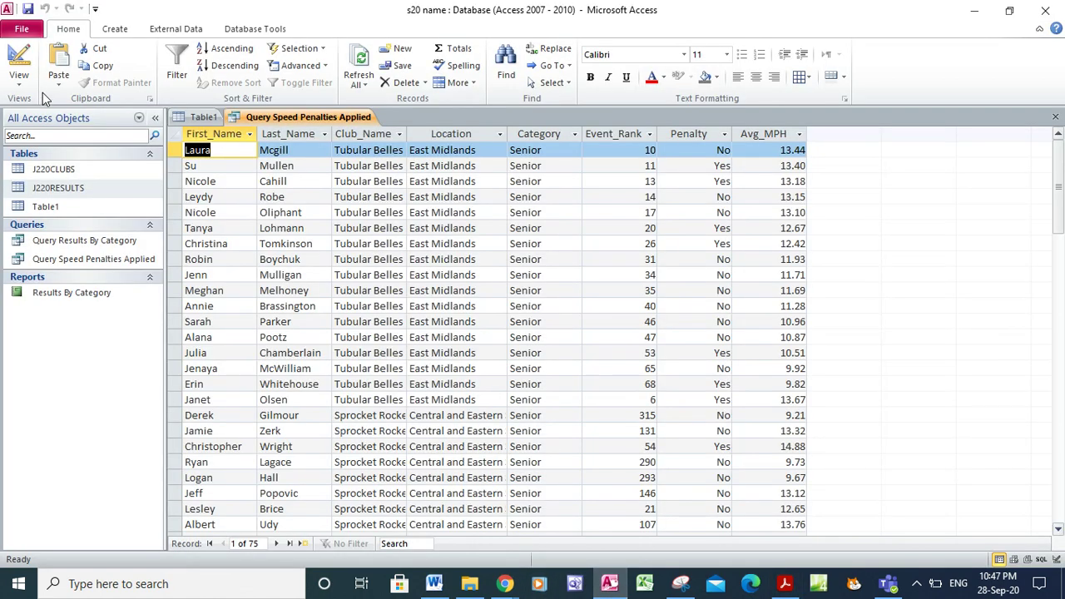
click(18, 76)
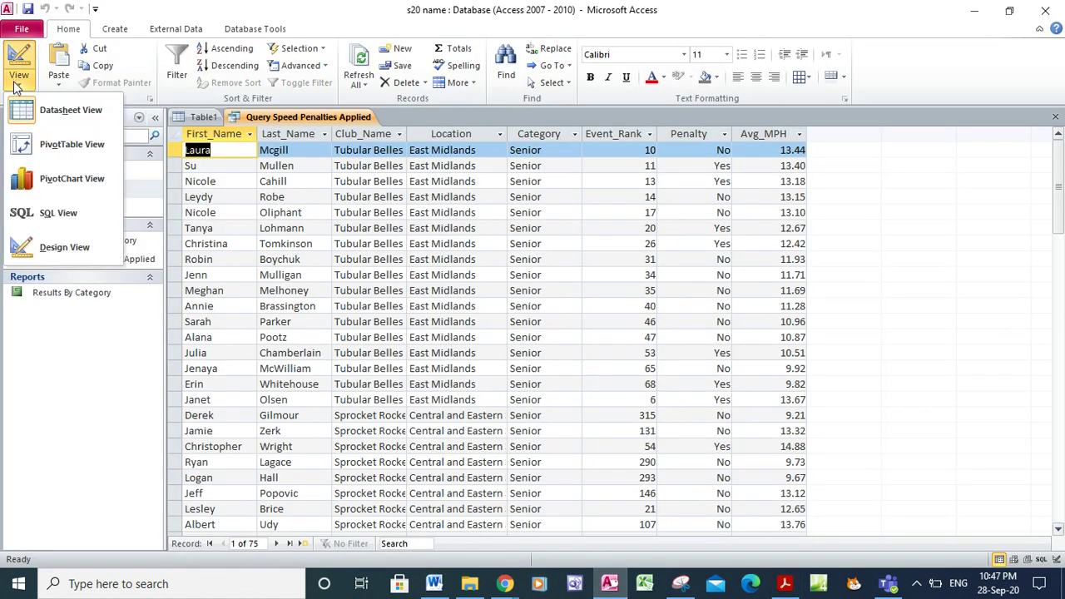
click(51, 246)
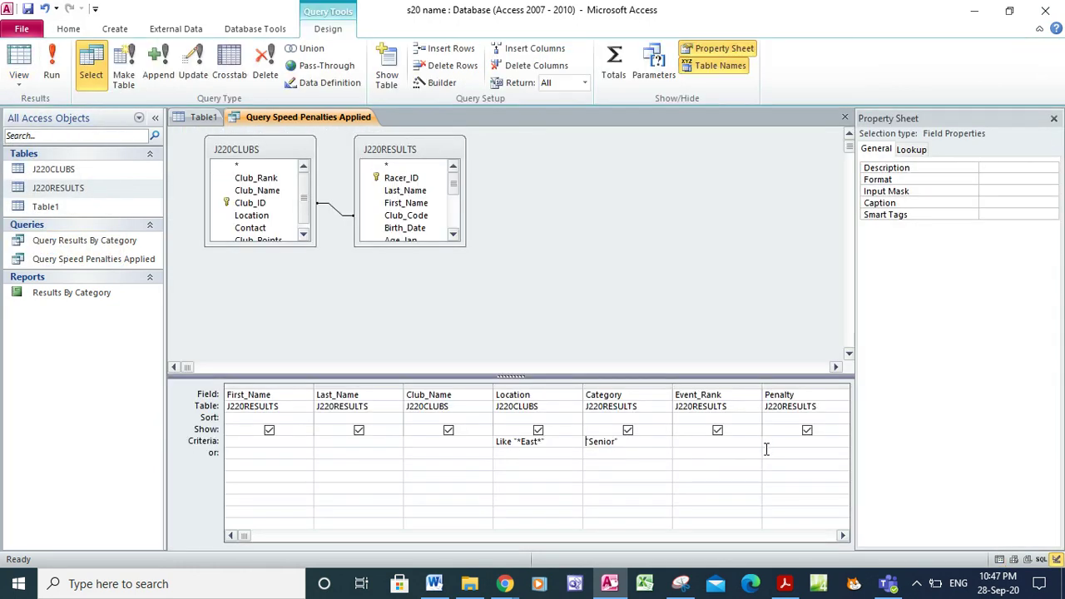
click(774, 442)
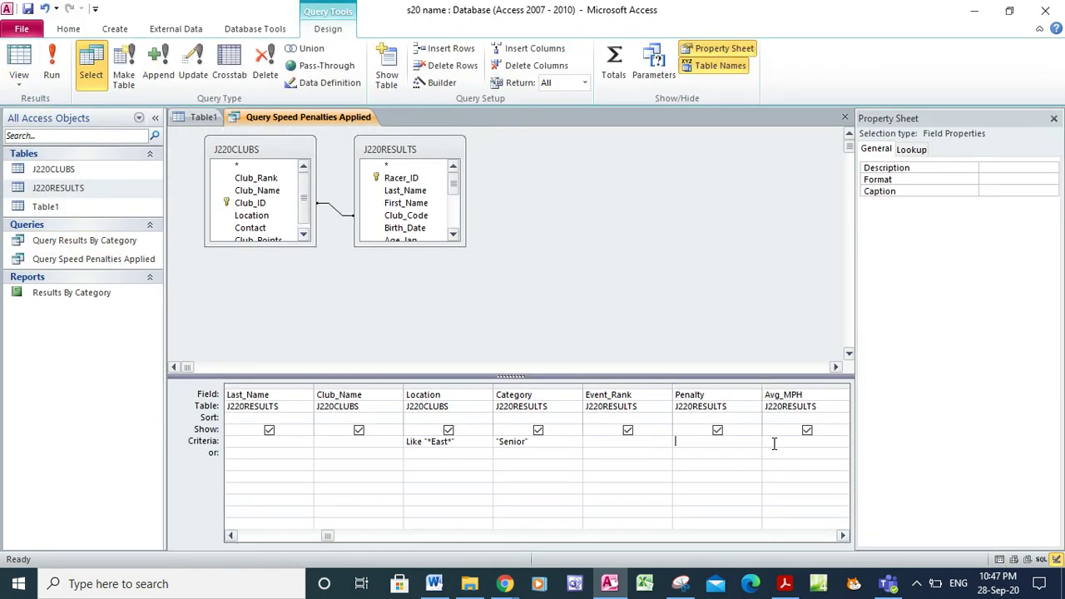
text(Yes)
click(55, 63)
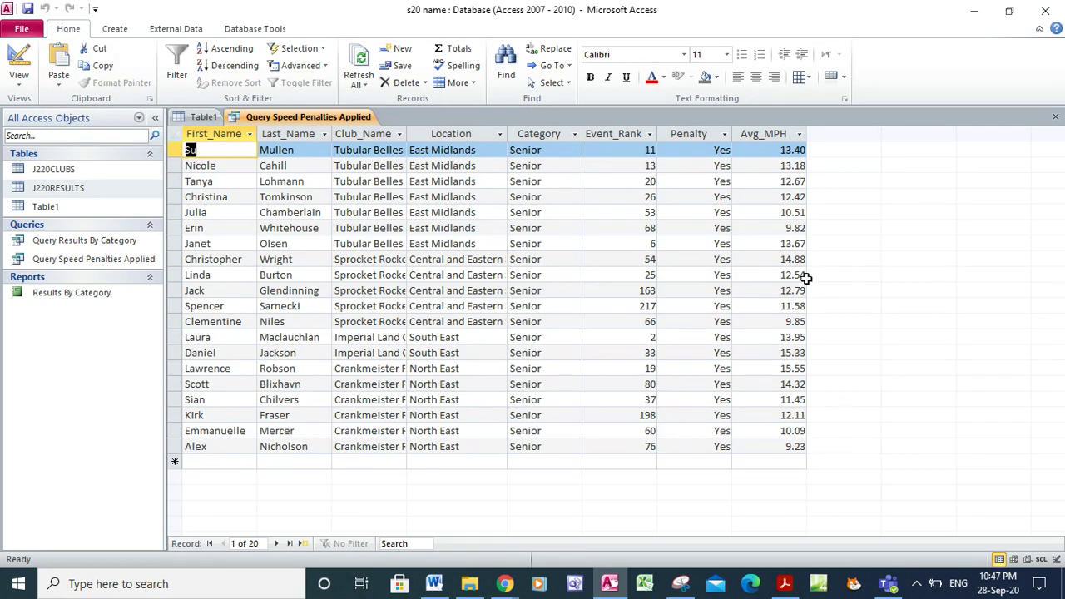
- Switch to the exam paper in Acrobat Reader and highlight the phrase "reducing this by 5%" in question 23
click(785, 585)
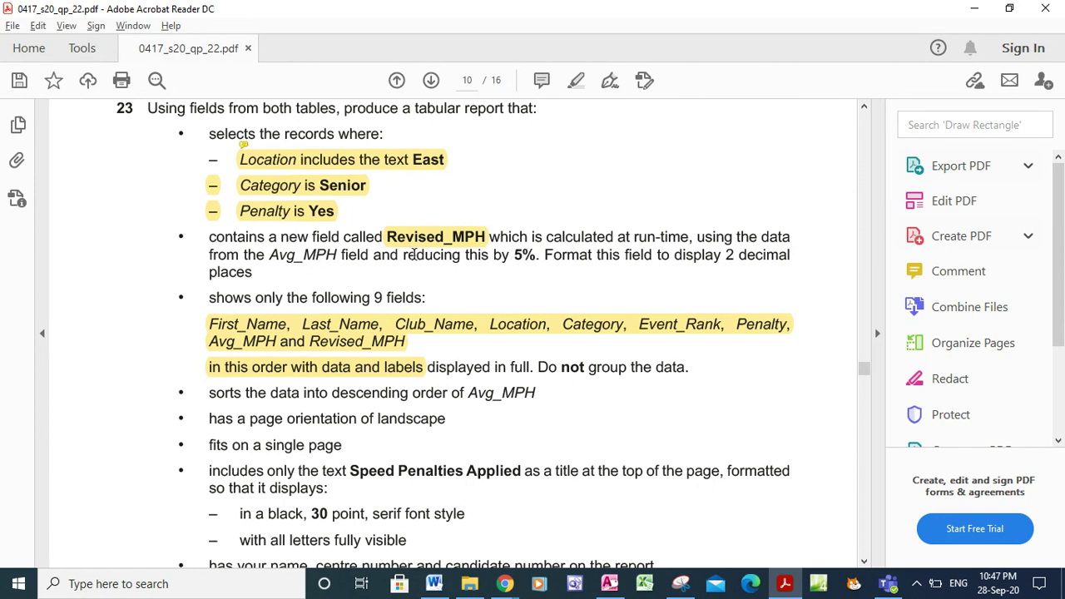
drag(402, 258, 532, 260)
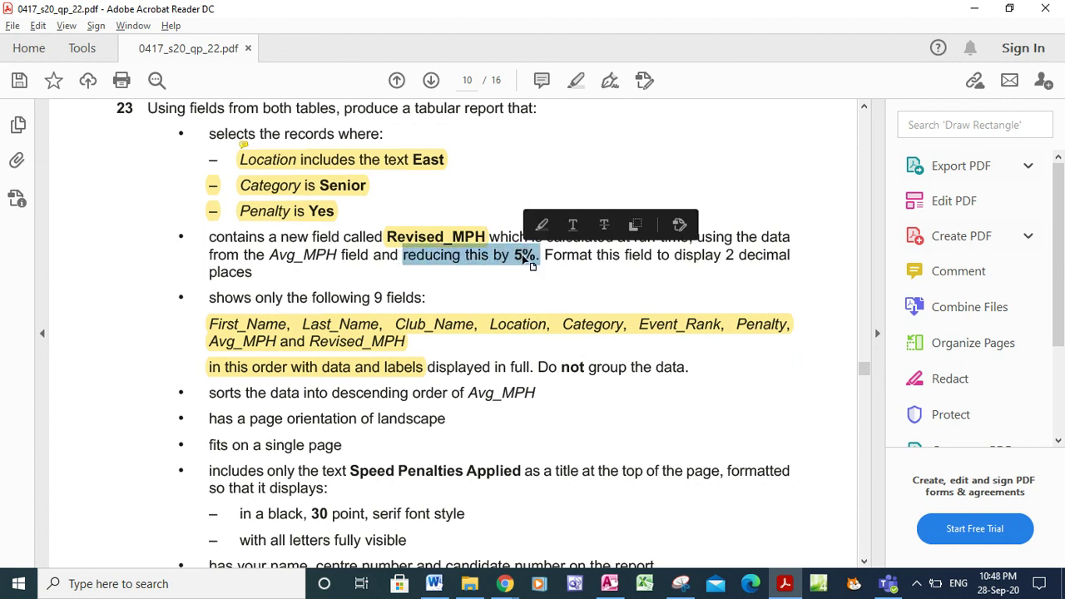
click(538, 245)
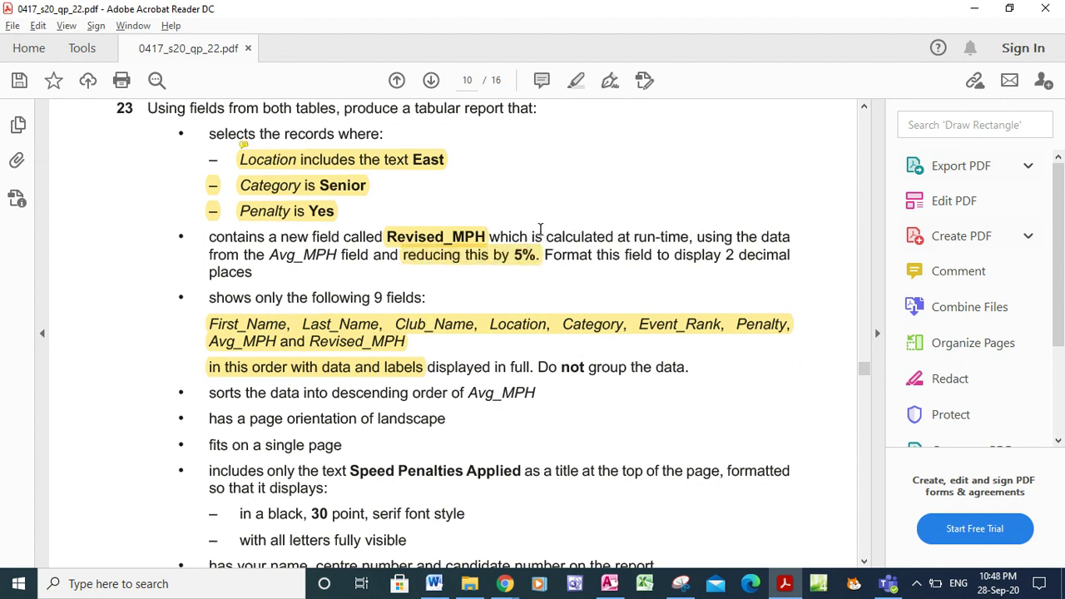
- Attach a note reading =[Avg_MPH]*0.95 to the "reducing this by 5%" highlight and close the note
click(526, 257)
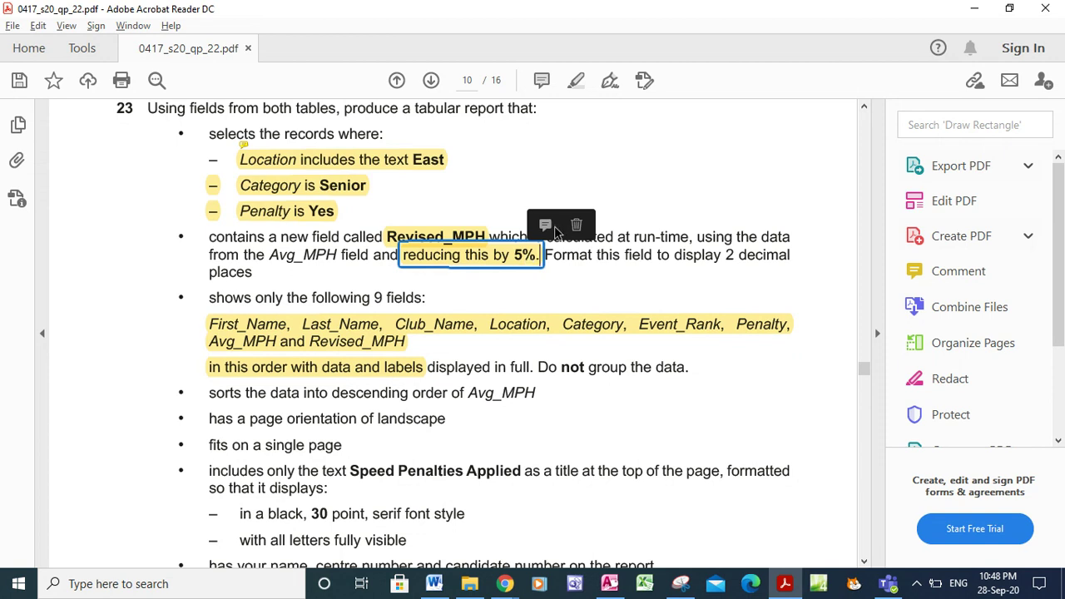
click(545, 226)
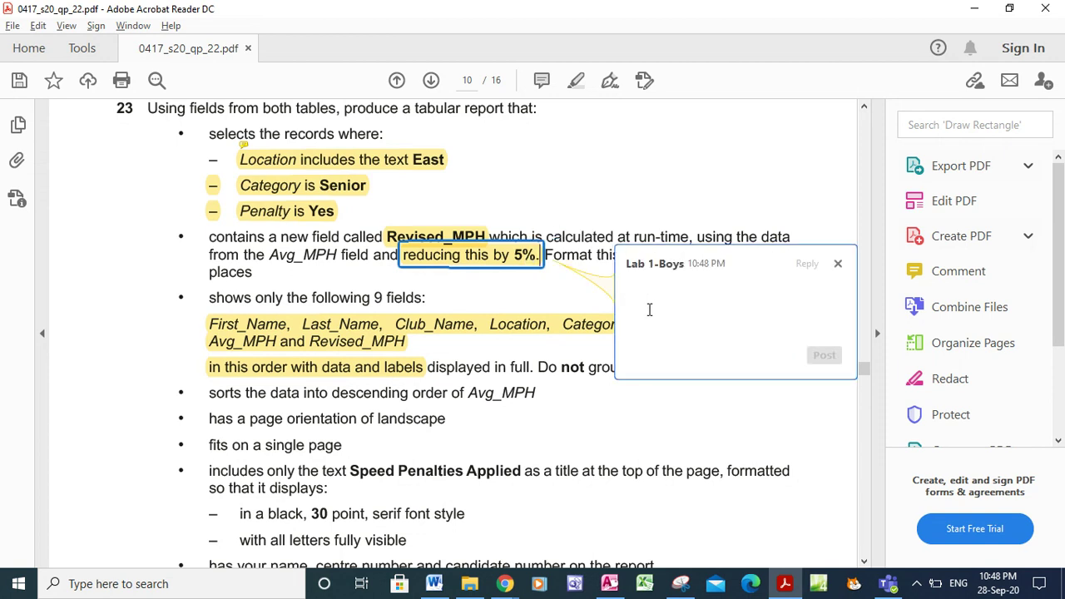
text(-)
key(BackSpace)
text(=)
text(()
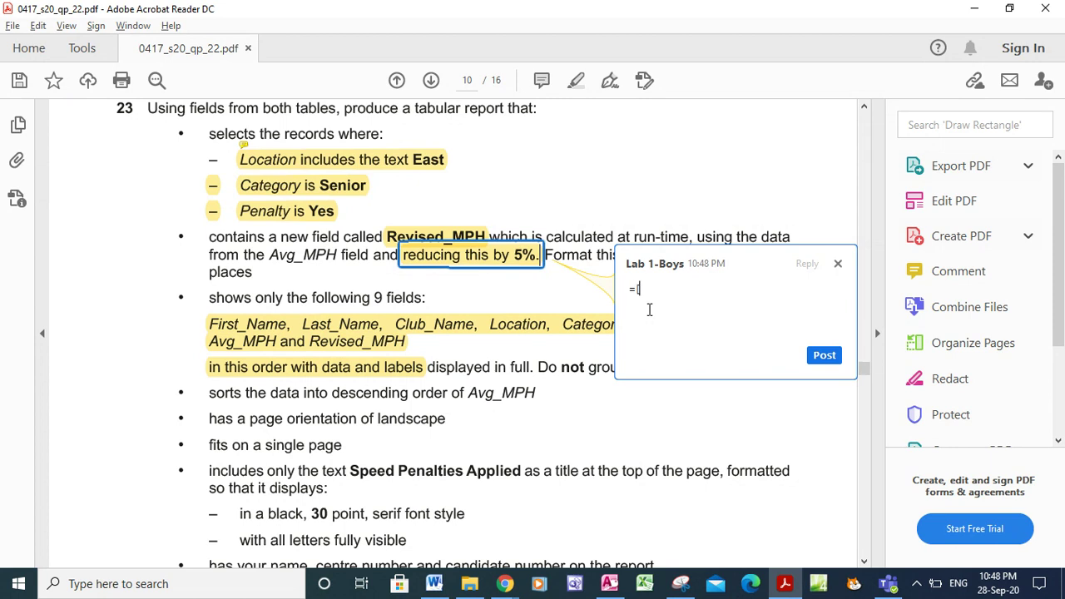
text(Avg_MPH]*)
text(0.95)
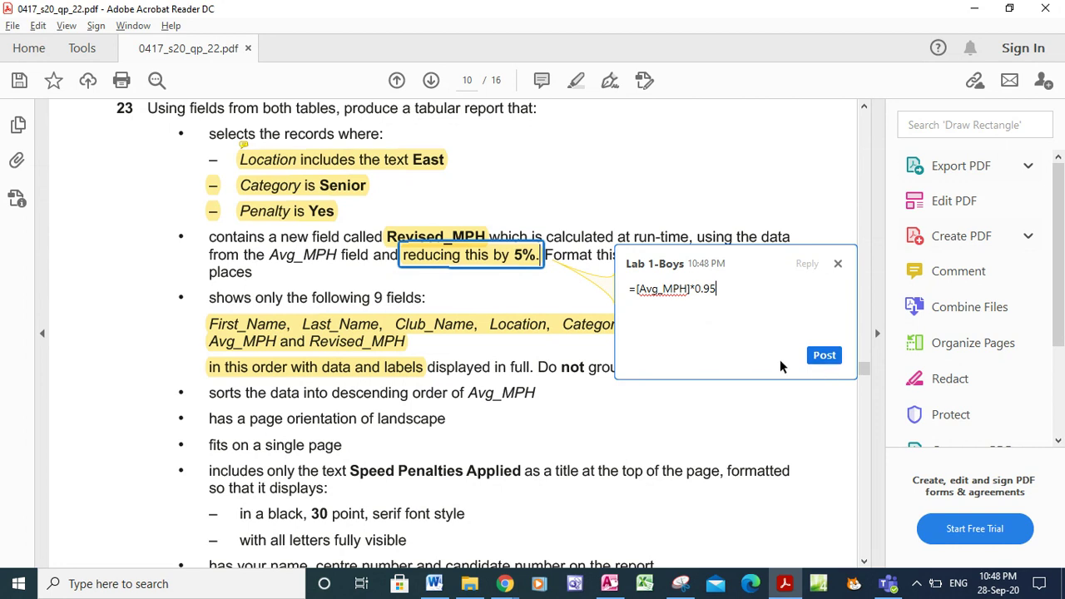
click(837, 264)
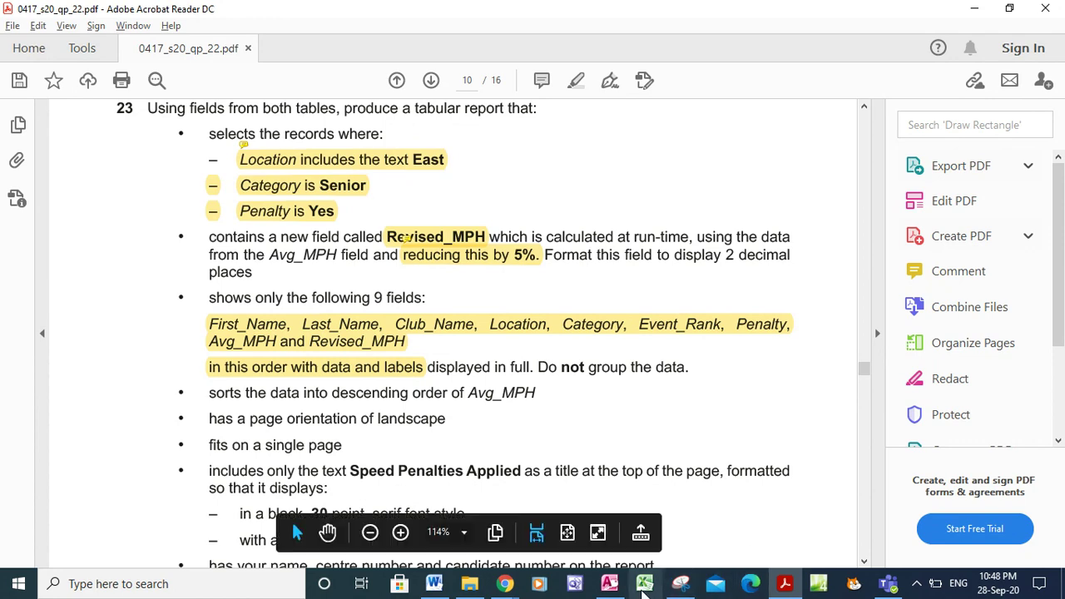
- Back in Access, add the calculated field Revised_MPH:[Avg_MPH]*0.95 after Avg_MPH in the query design and run the query
mouse_move(608, 587)
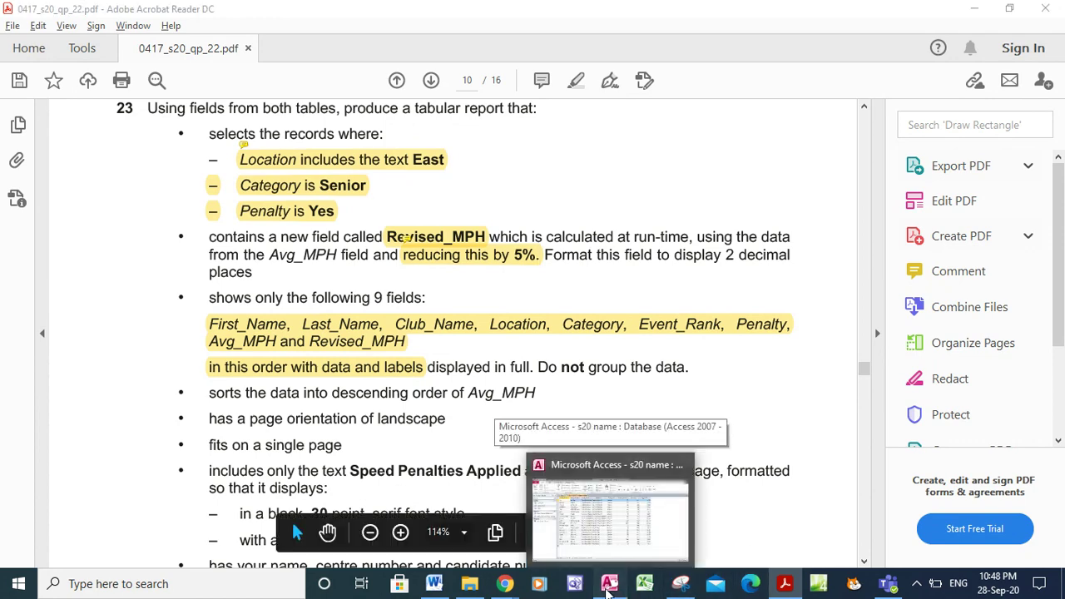
click(608, 586)
click(20, 79)
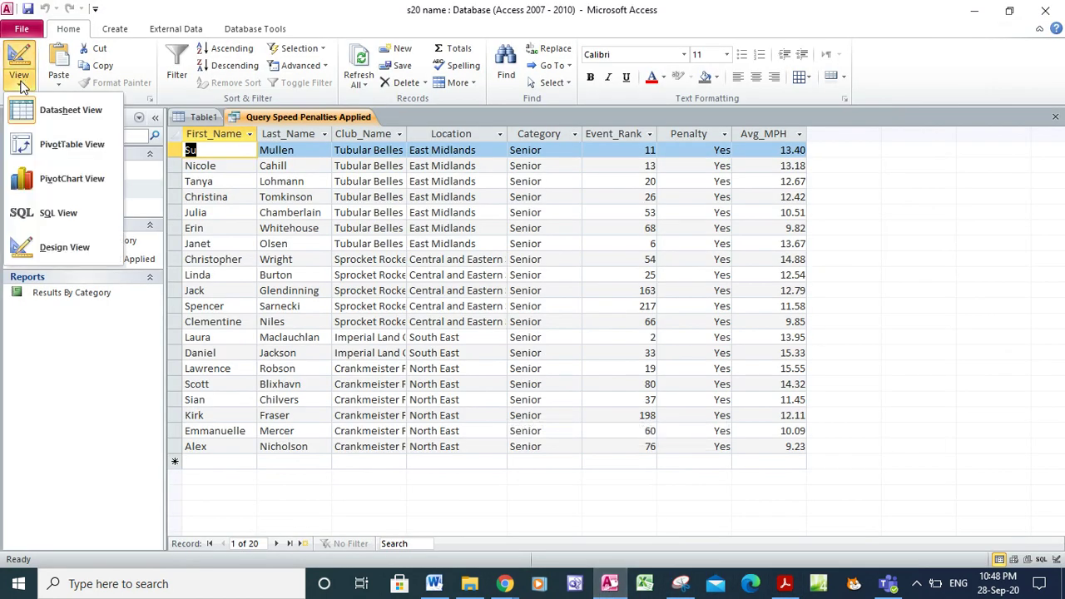
click(63, 248)
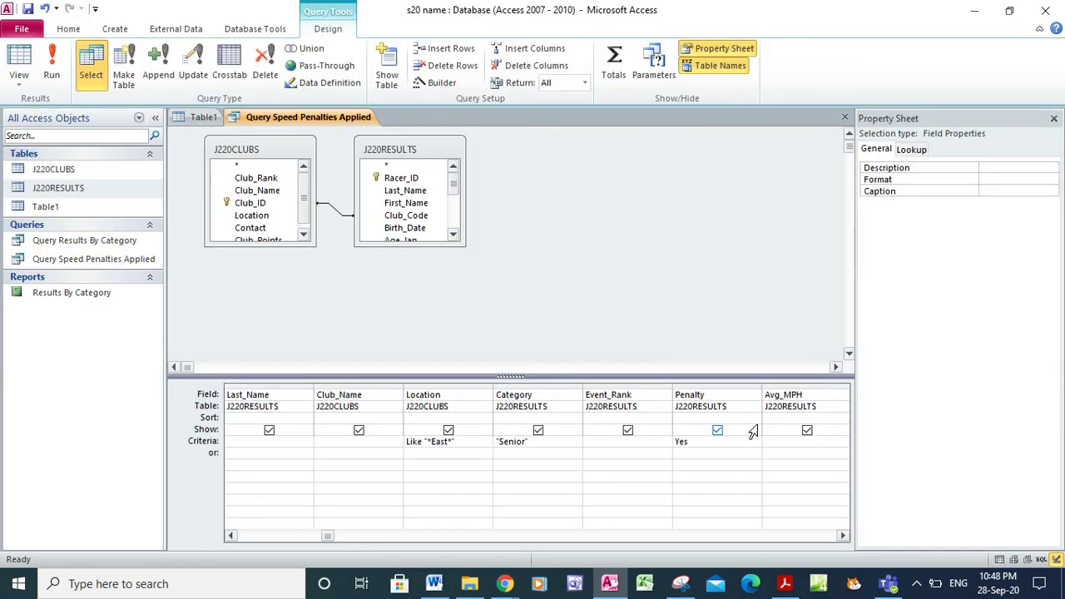
click(843, 536)
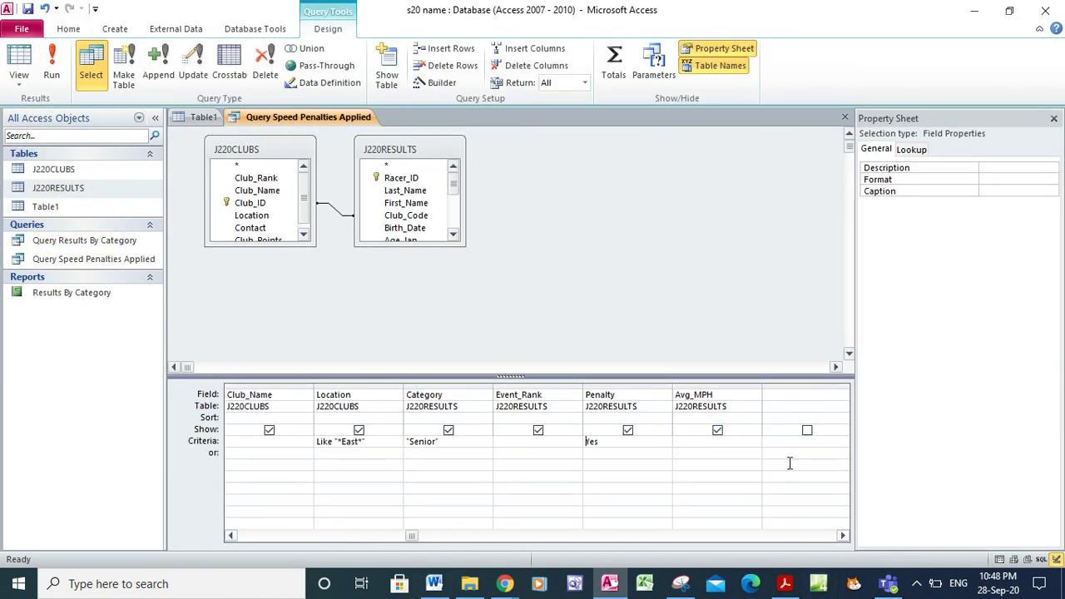
click(777, 394)
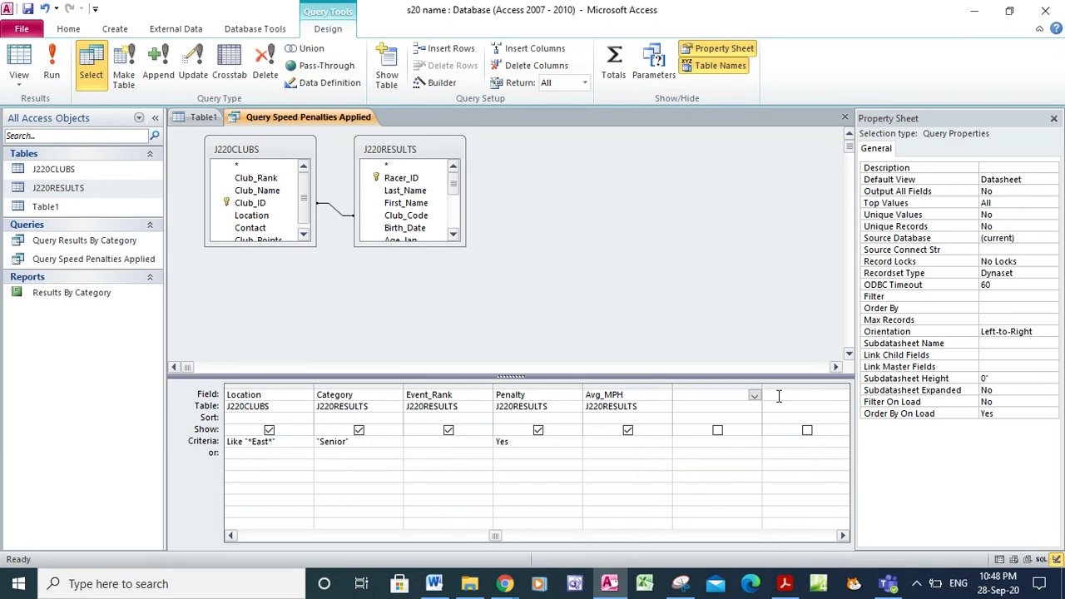
text(R)
text(evised)
text(_MPH)
text(:[Avg)
text(_MPH)
text(])
text(*)
text(0.95)
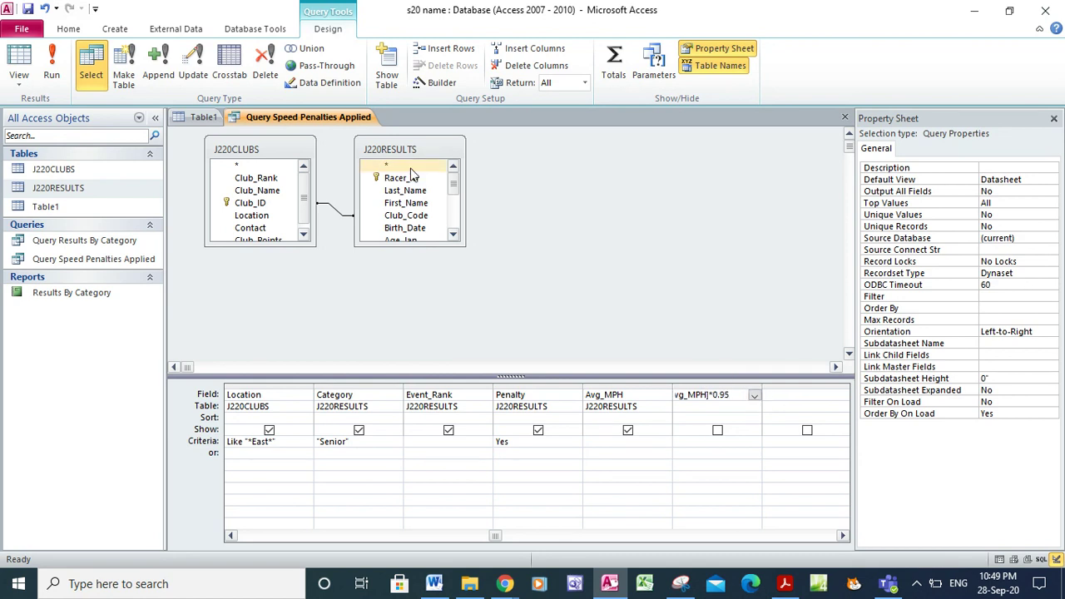
click(53, 65)
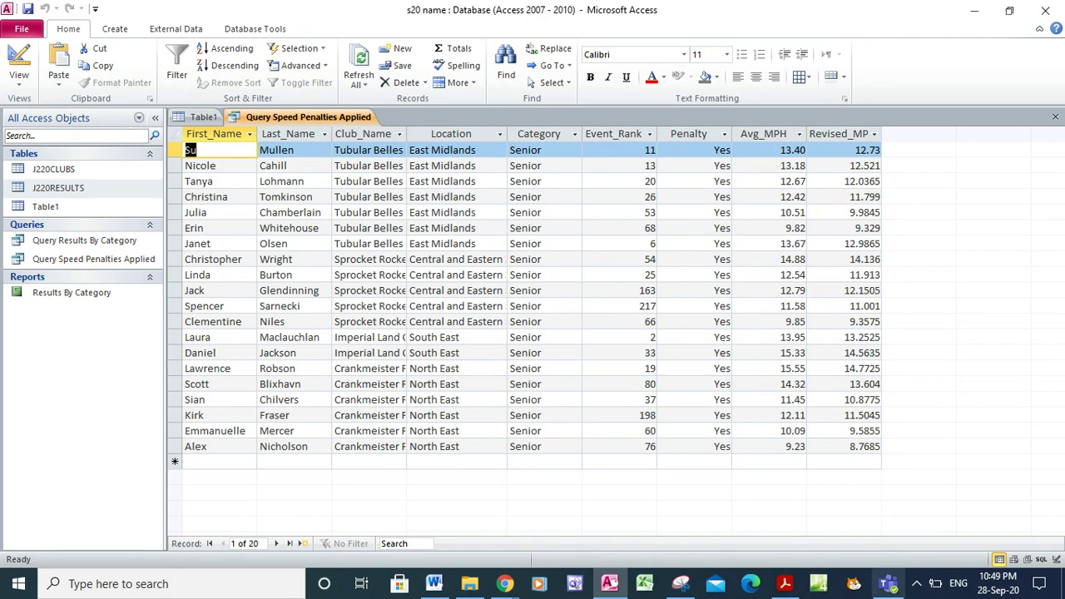
- Check the decimal requirement in the exam paper and format the query's Revised_MPH field as Fixed with 2 decimal places
click(784, 584)
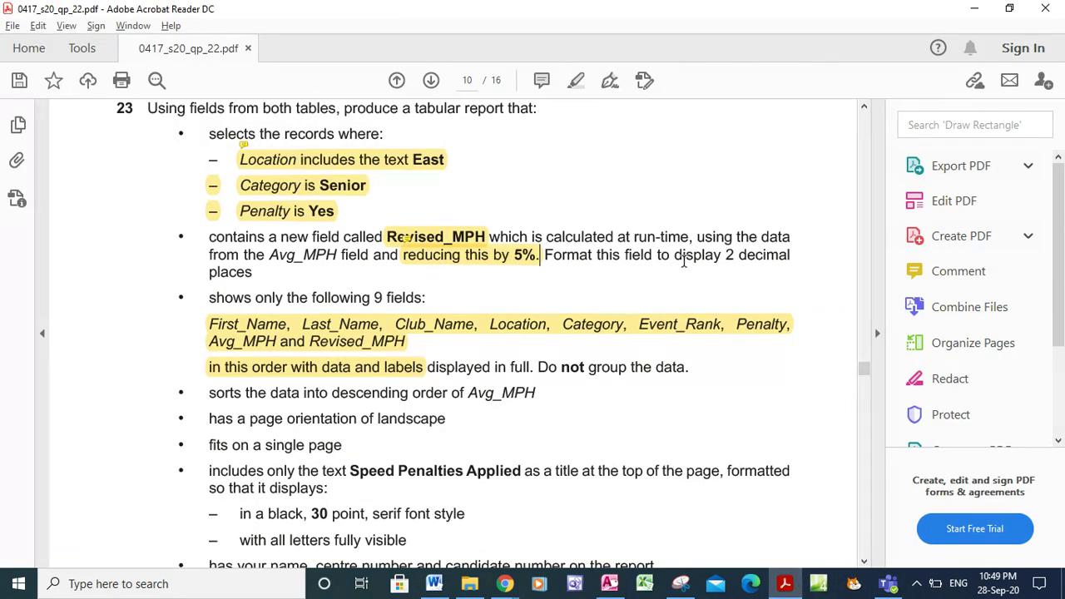
drag(674, 255, 790, 262)
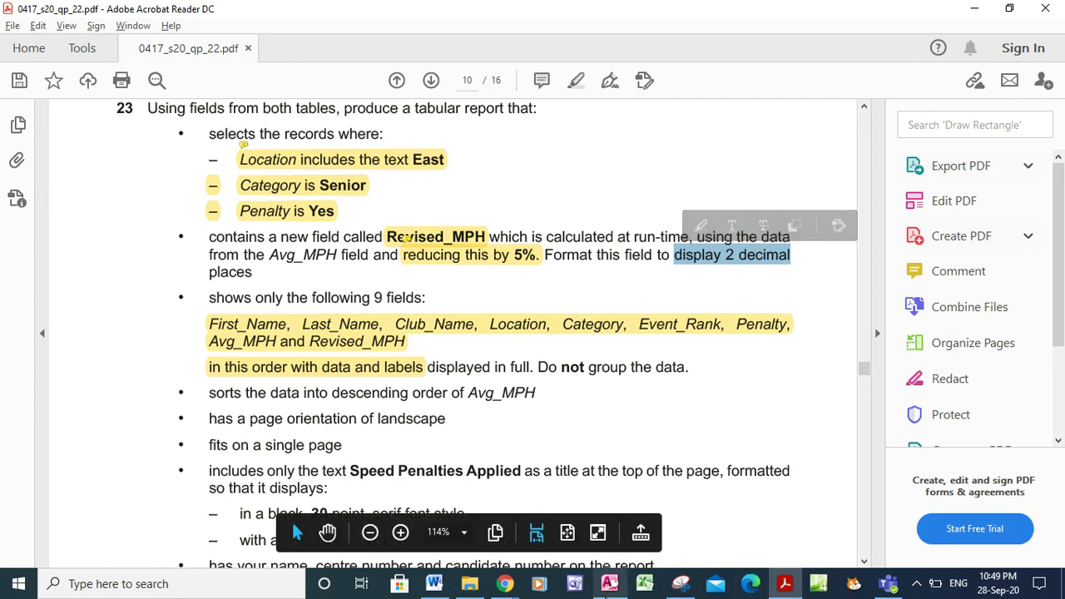
click(609, 584)
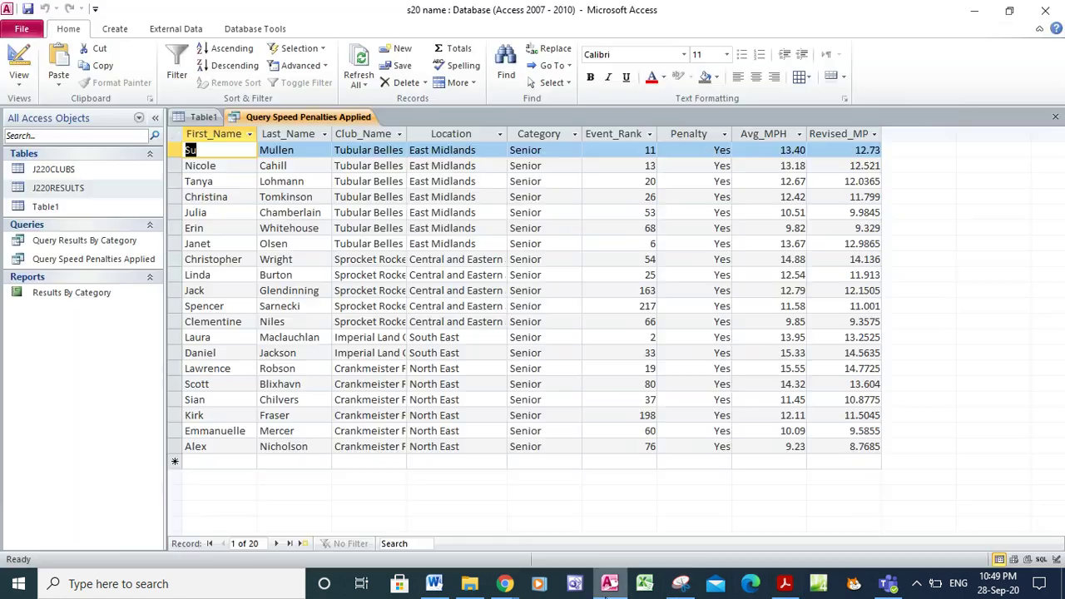
click(18, 71)
click(75, 247)
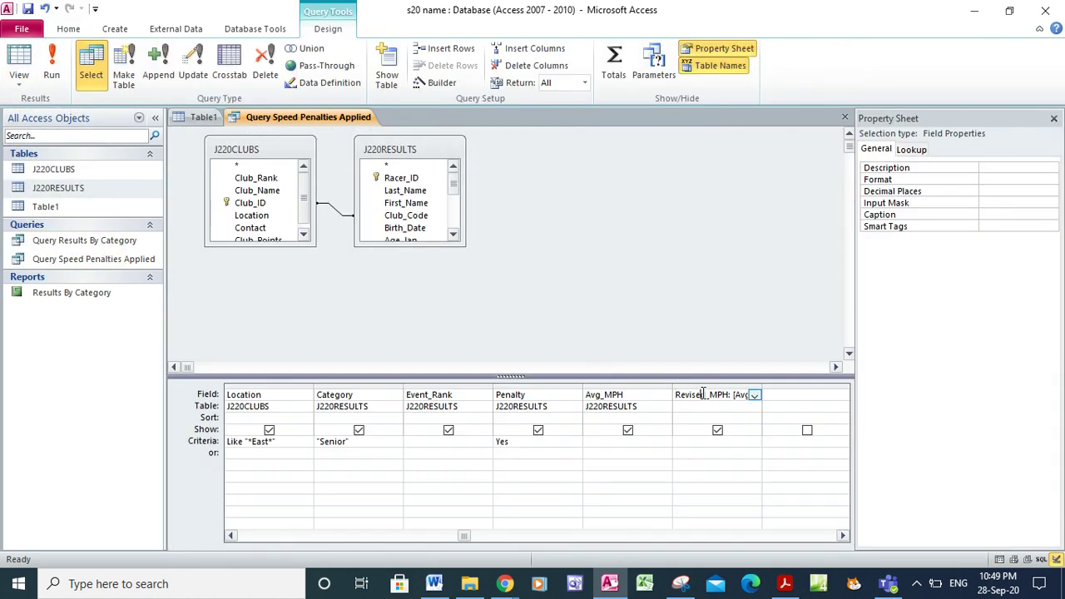
click(999, 179)
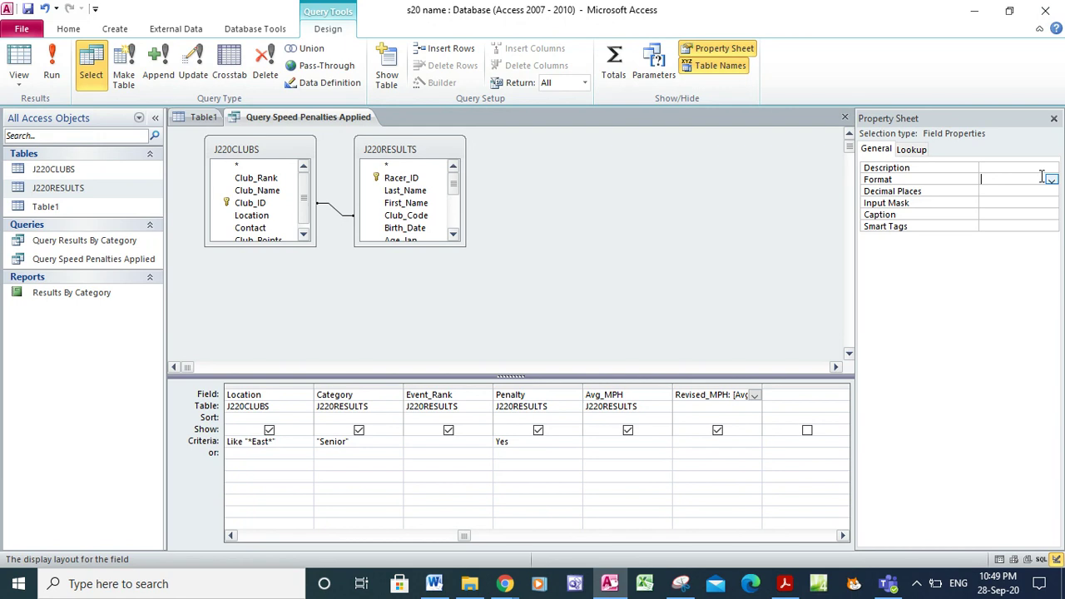
click(1052, 180)
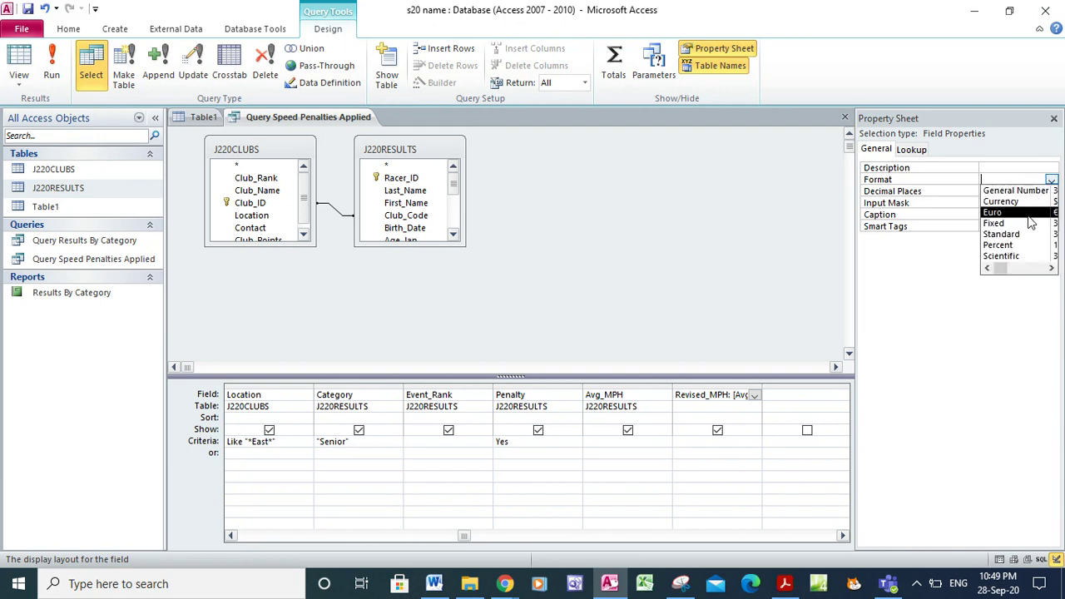
click(1026, 223)
click(1019, 190)
click(1052, 191)
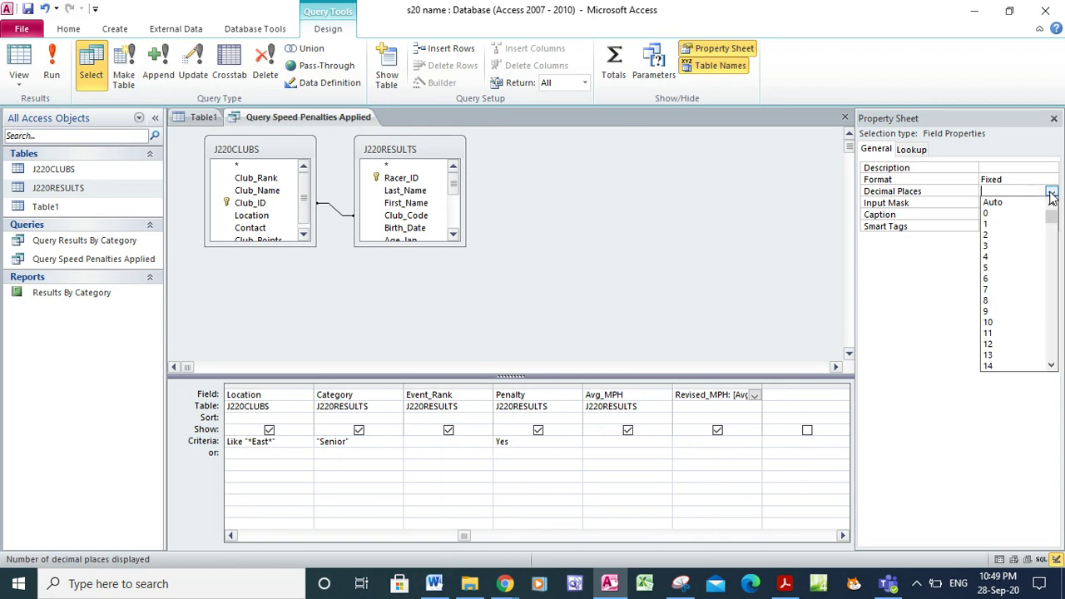
click(1022, 238)
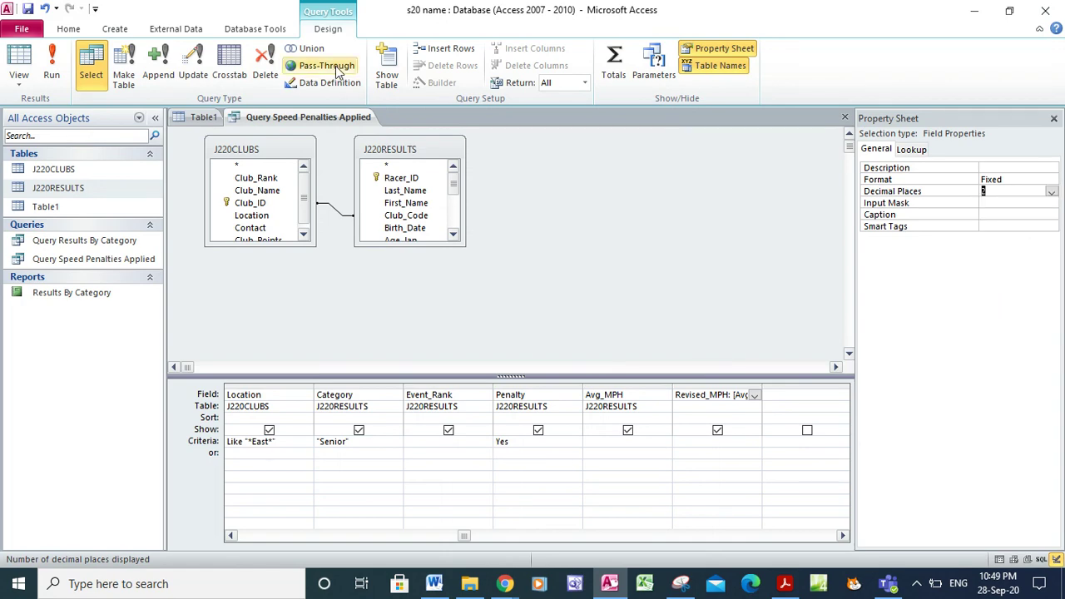
- Run and save the query, and look up the required sort order in the exam paper
click(52, 65)
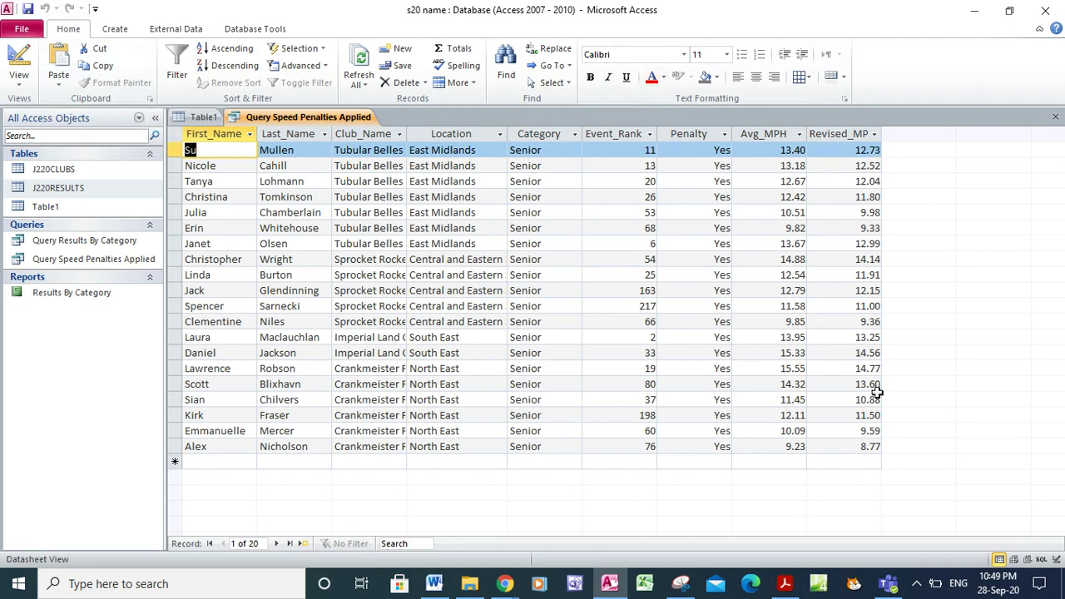
click(30, 10)
click(782, 585)
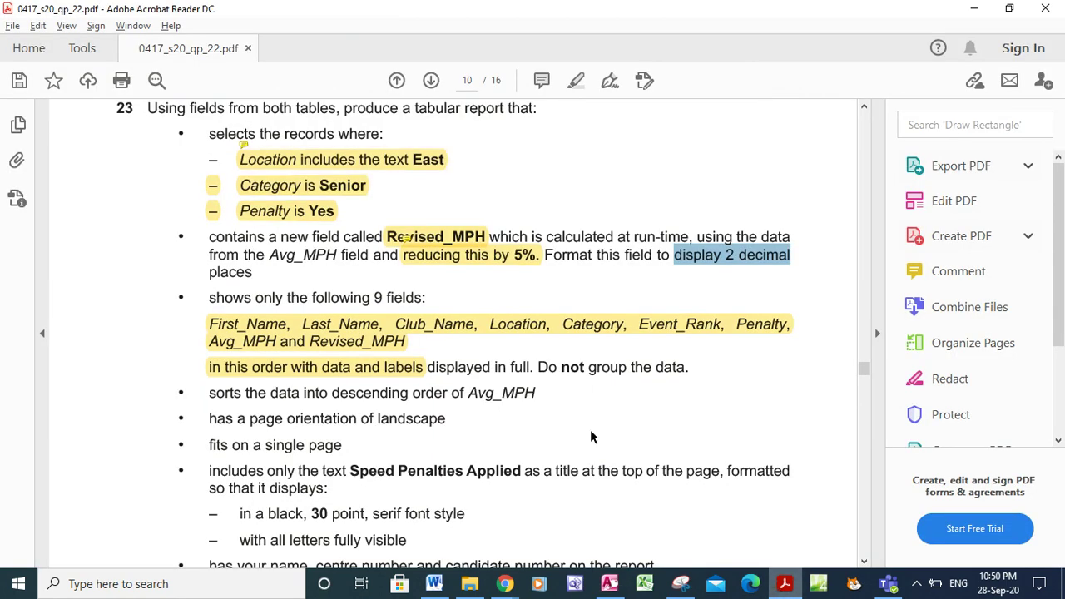
click(864, 562)
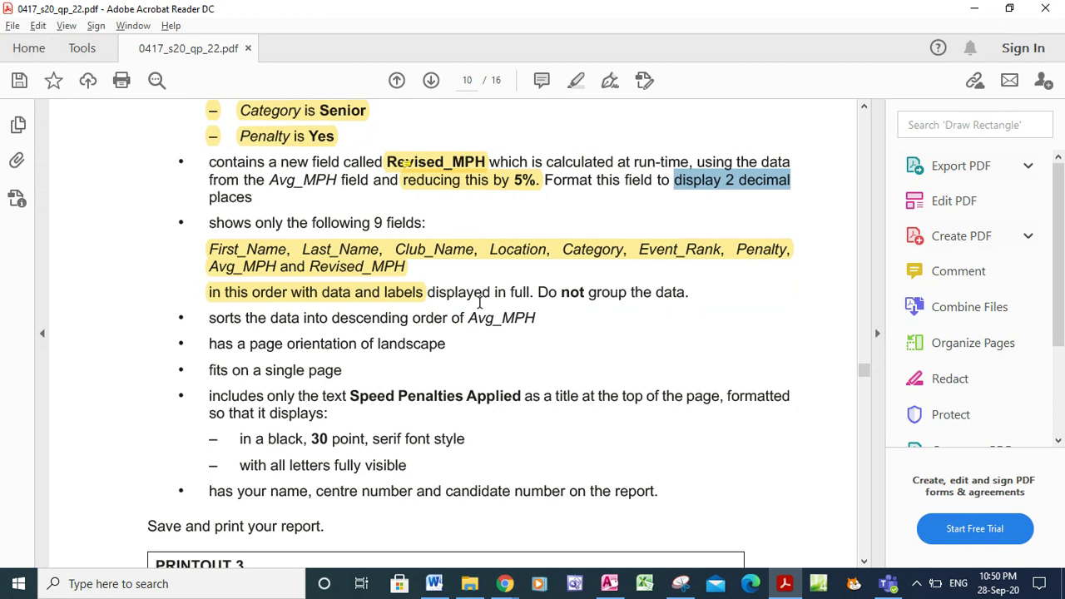
drag(370, 319, 541, 322)
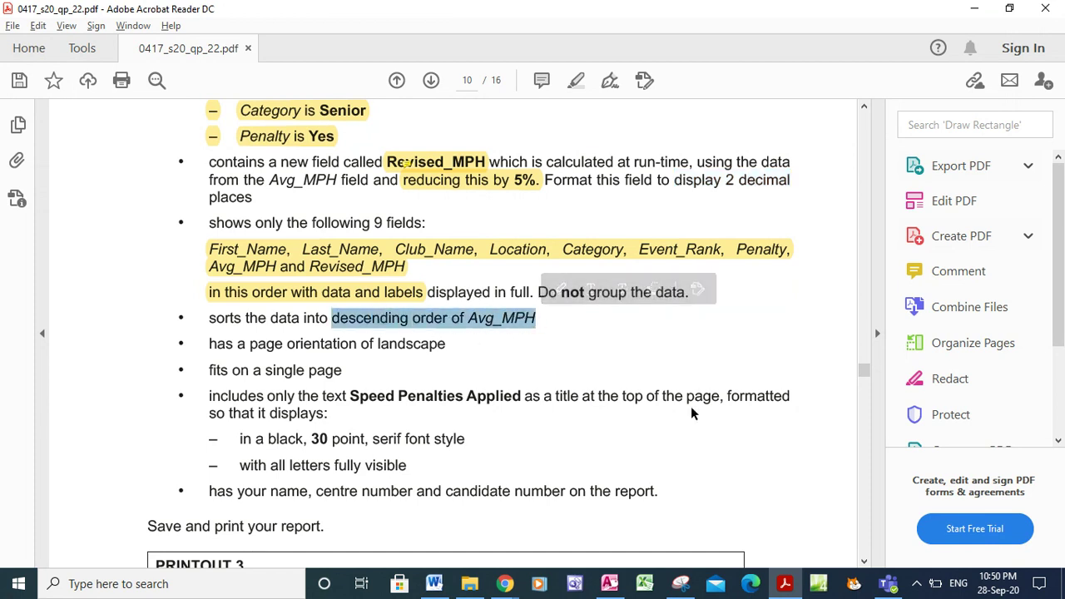
- Back in Access, start the Report Wizard on Query Speed Penalties Applied and add all nine fields from First_Name to Revised_MPH in order
click(602, 587)
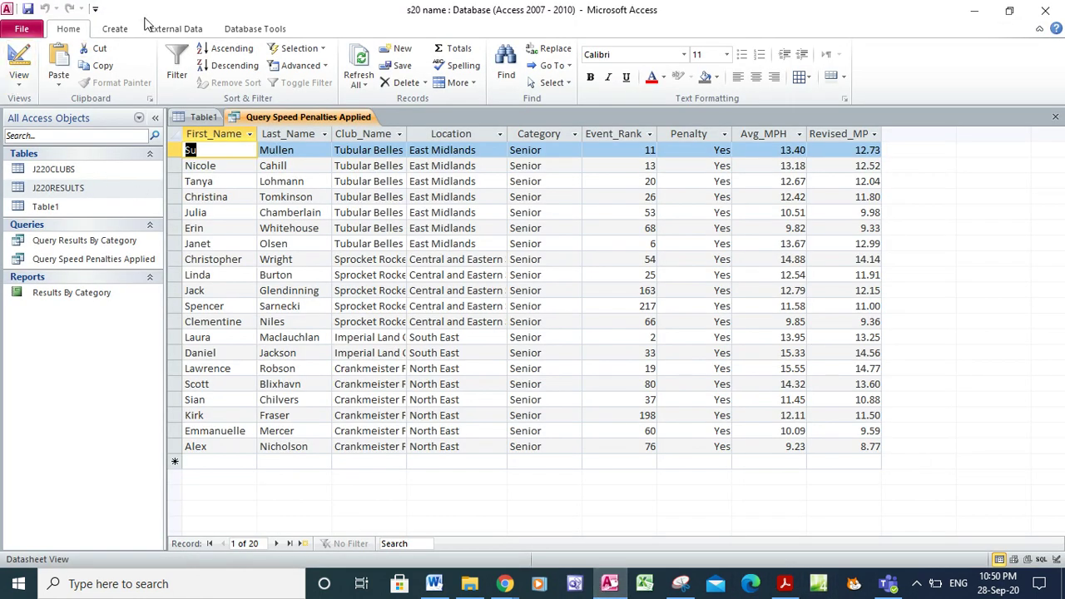
click(117, 30)
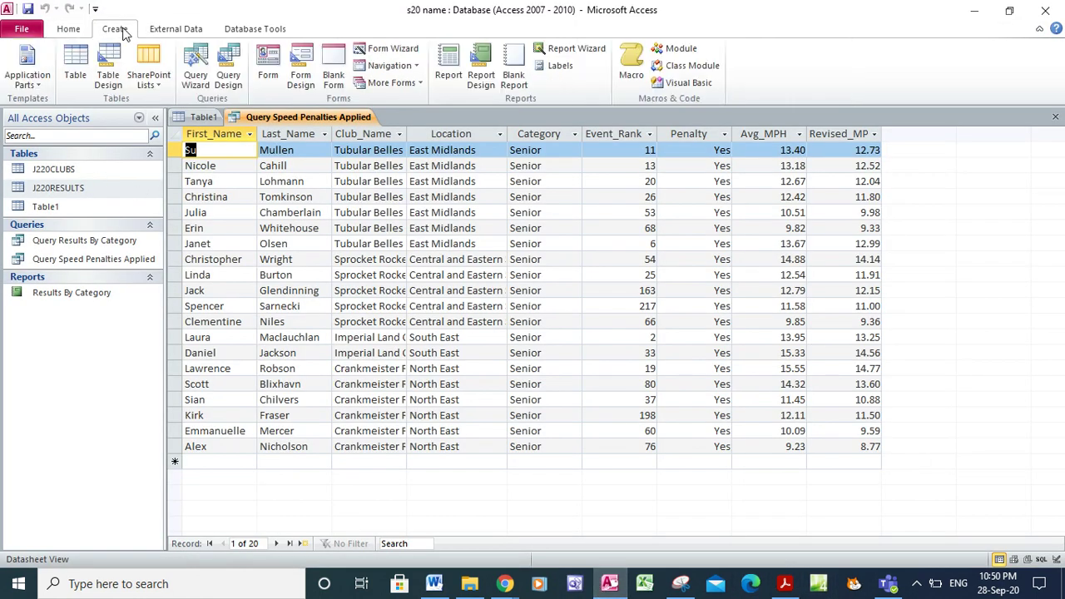
click(574, 48)
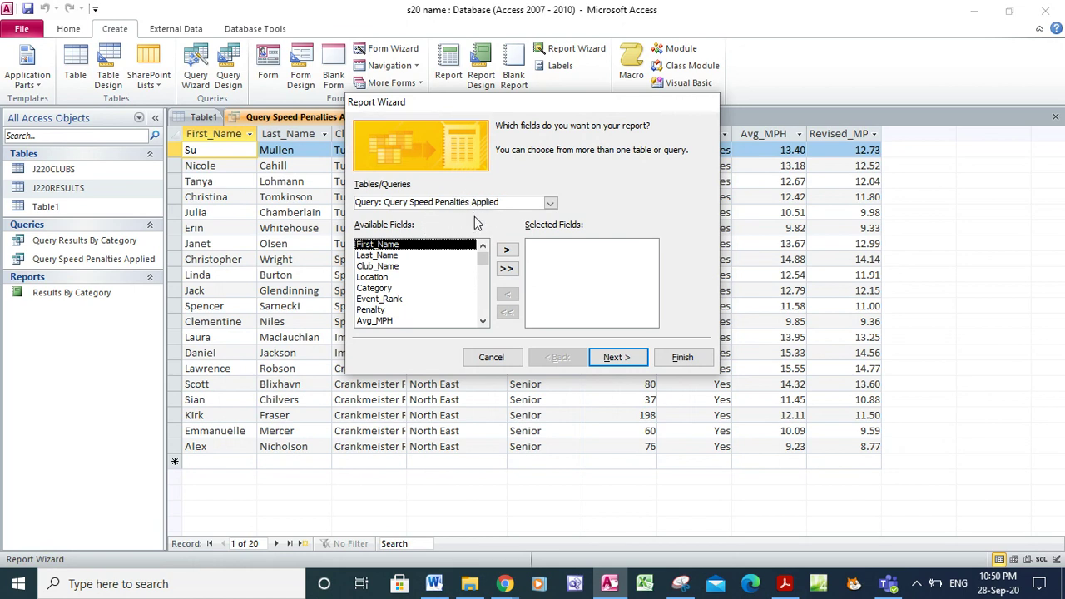
click(506, 252)
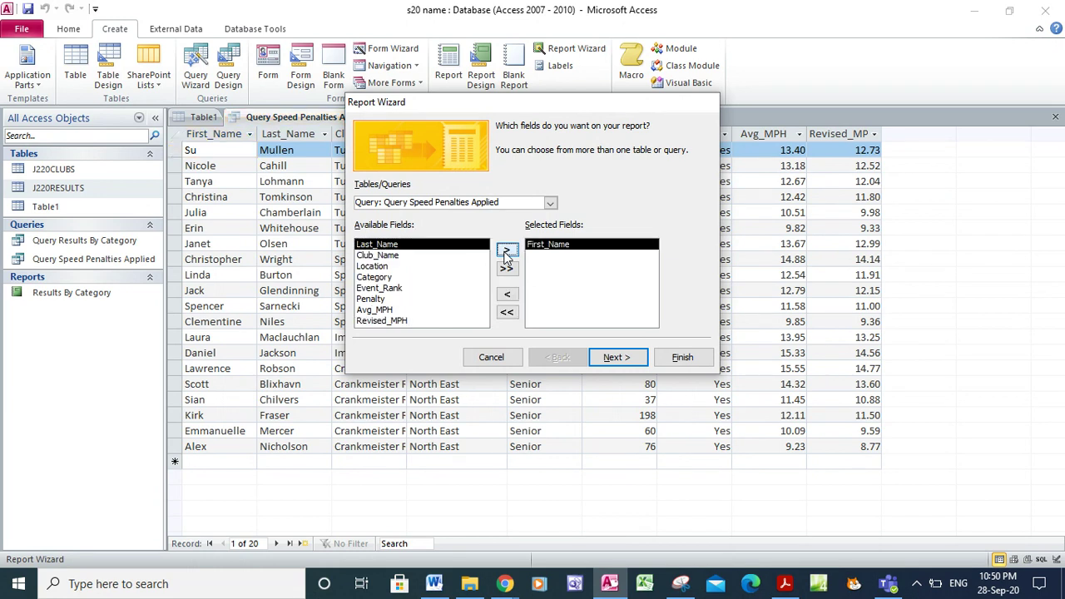
click(506, 252)
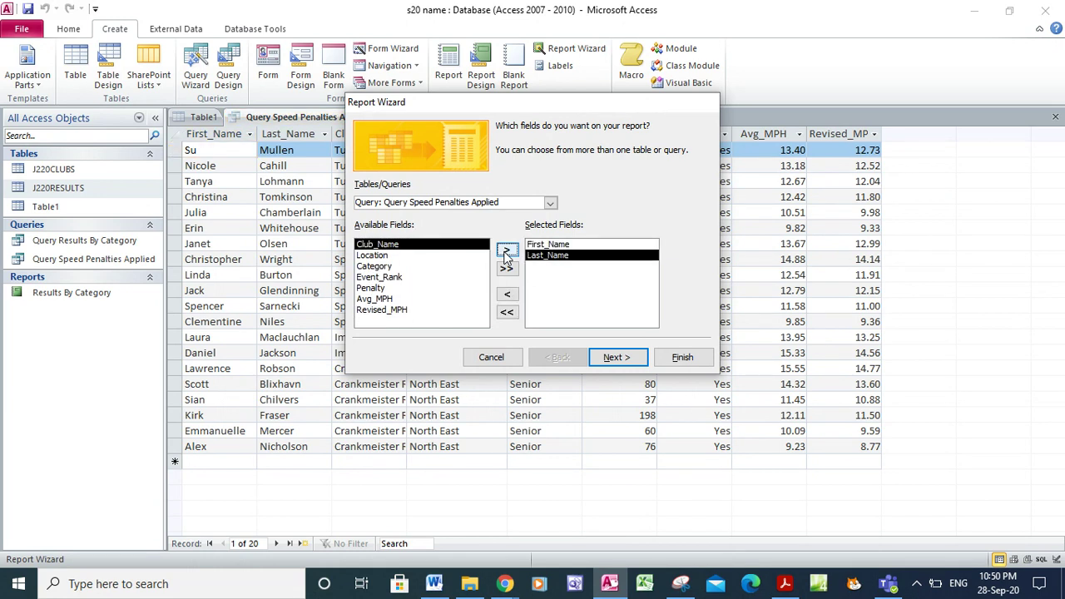
click(506, 252)
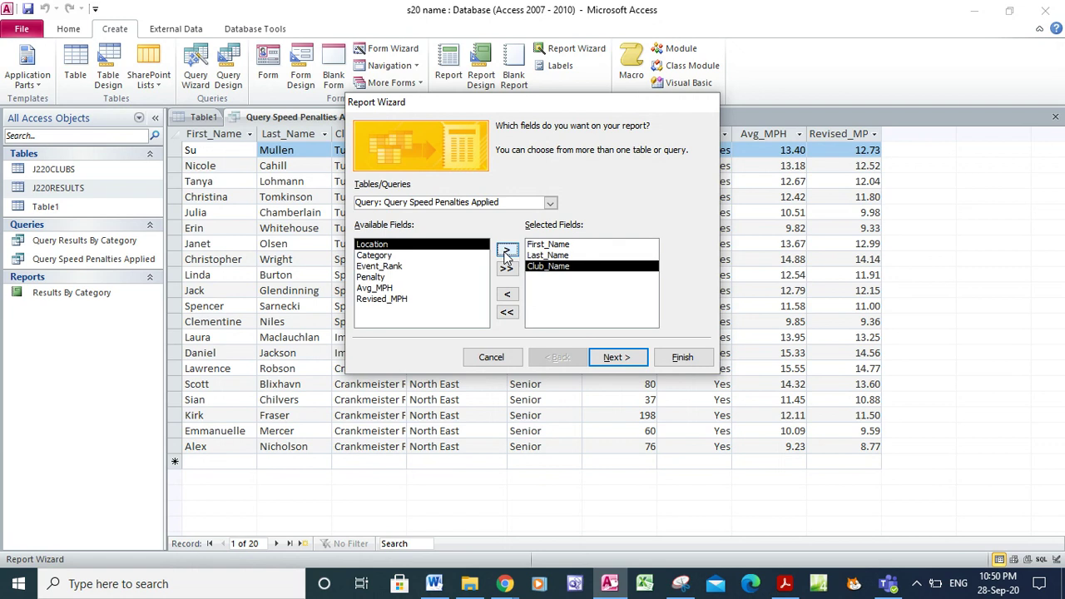
click(506, 252)
click(506, 252)
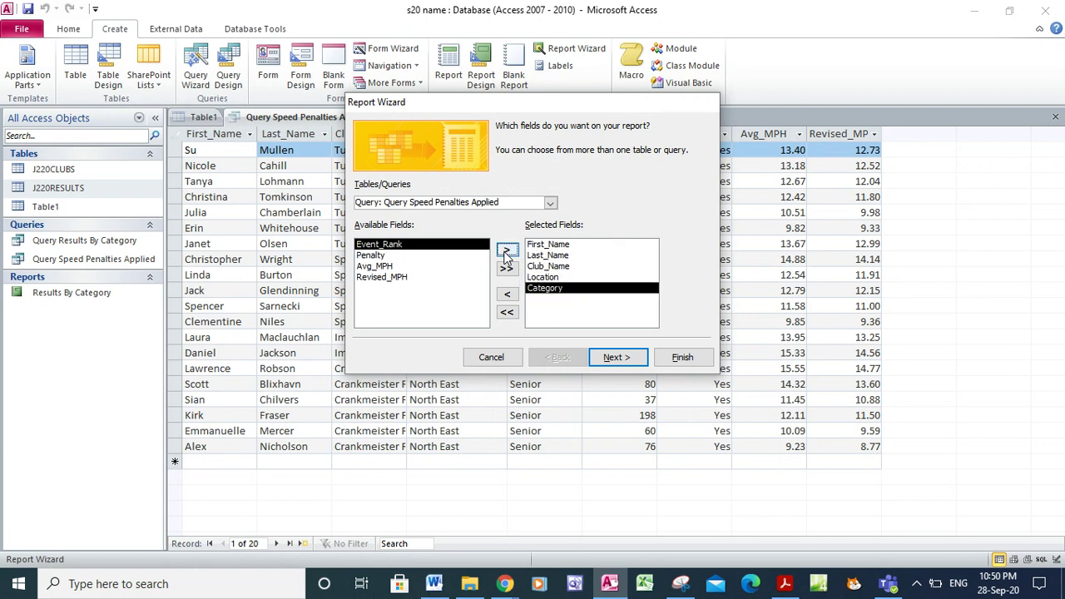
click(506, 252)
click(506, 252)
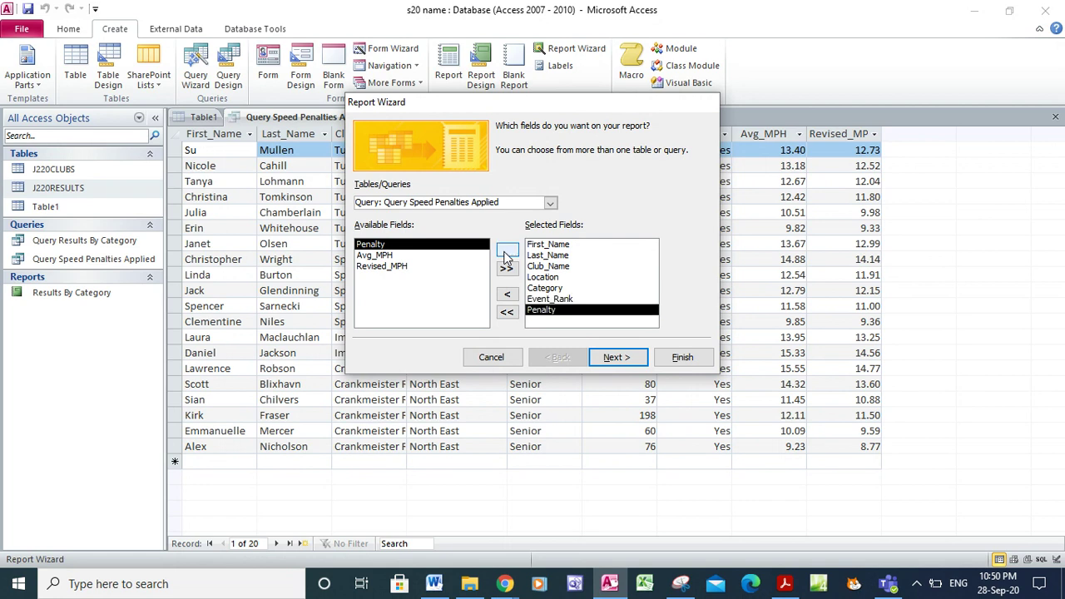
click(506, 252)
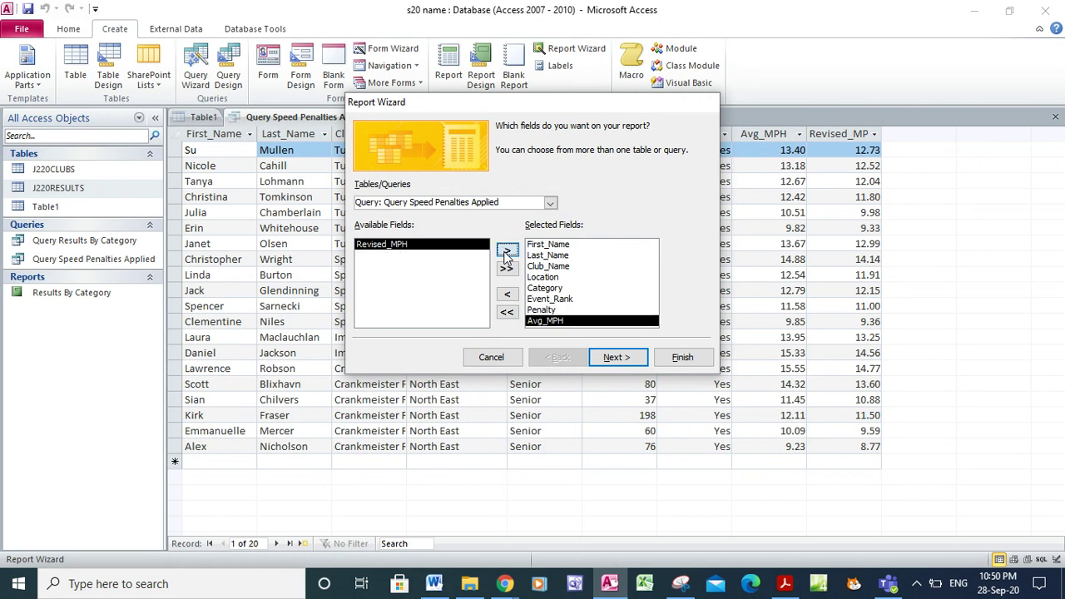
click(506, 252)
- Leave the report ungrouped, check the sort order in the exam paper, and sort the records by Avg_MPH descending
click(619, 357)
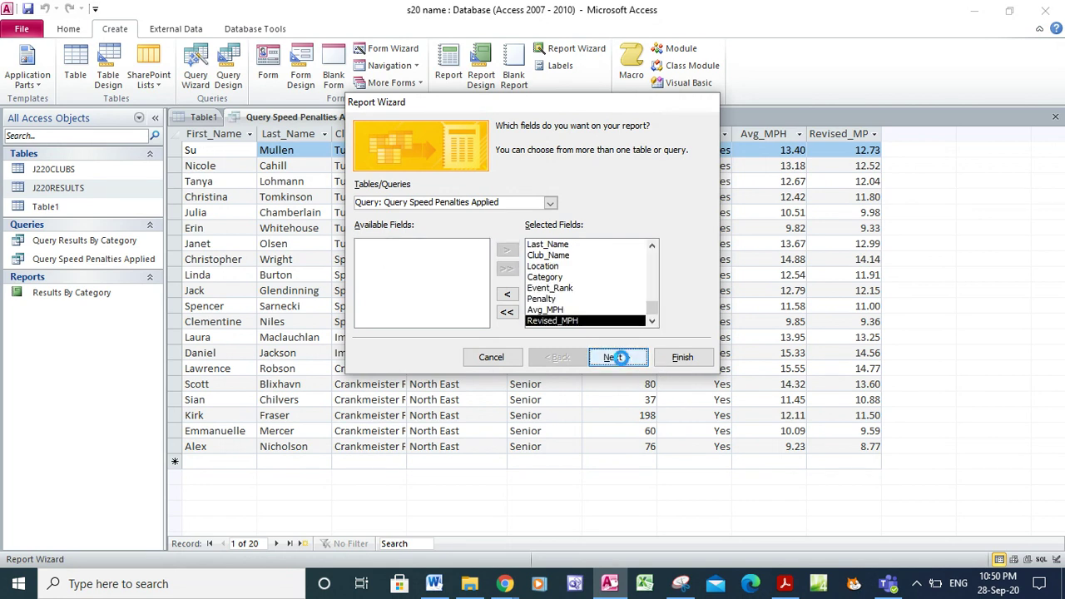
click(618, 358)
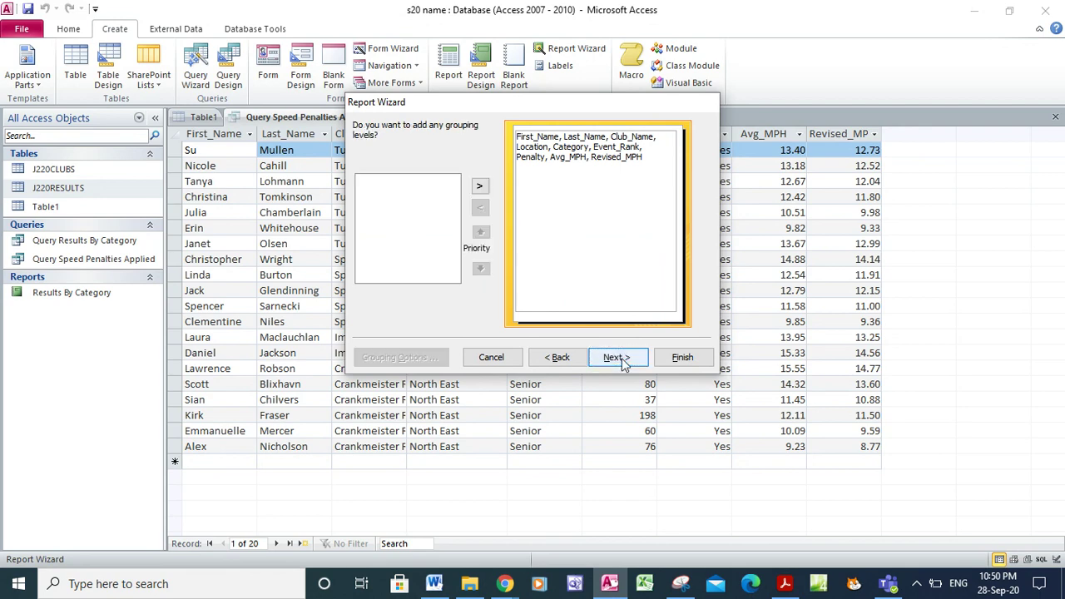
click(618, 357)
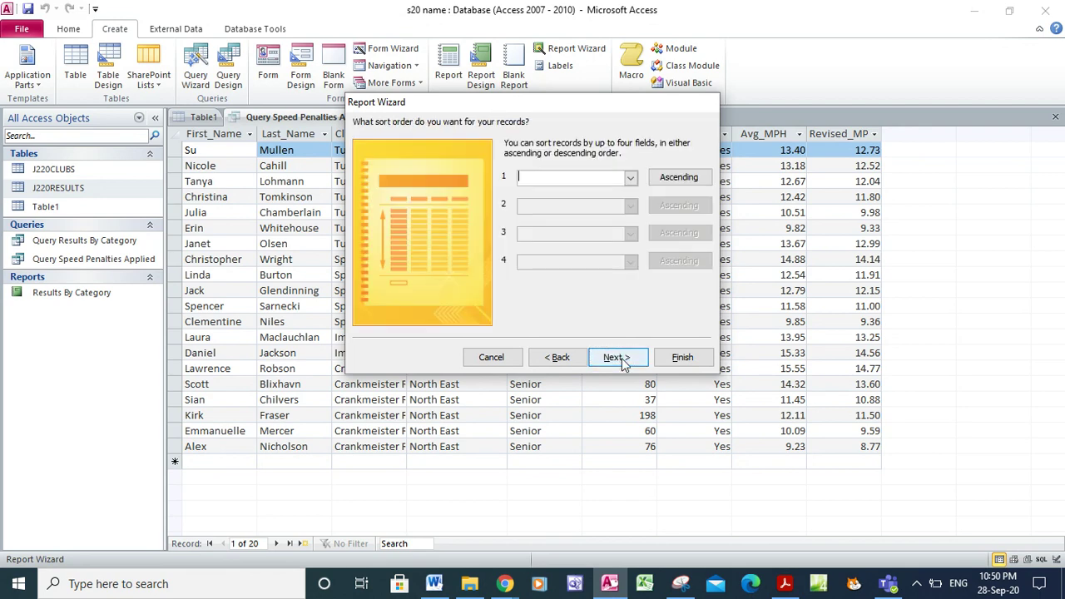
click(785, 585)
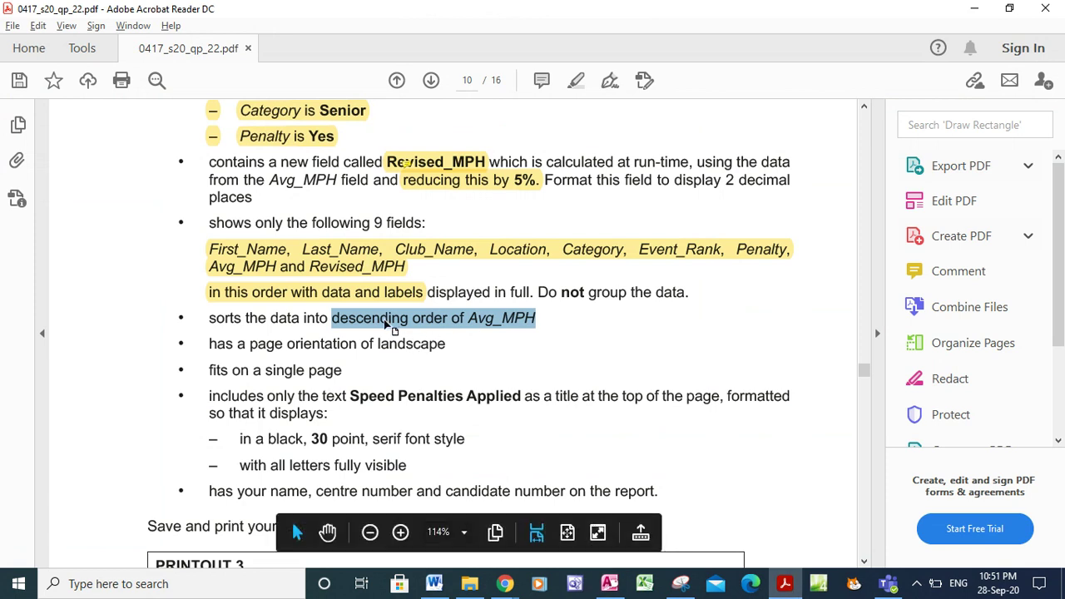
click(609, 584)
click(658, 180)
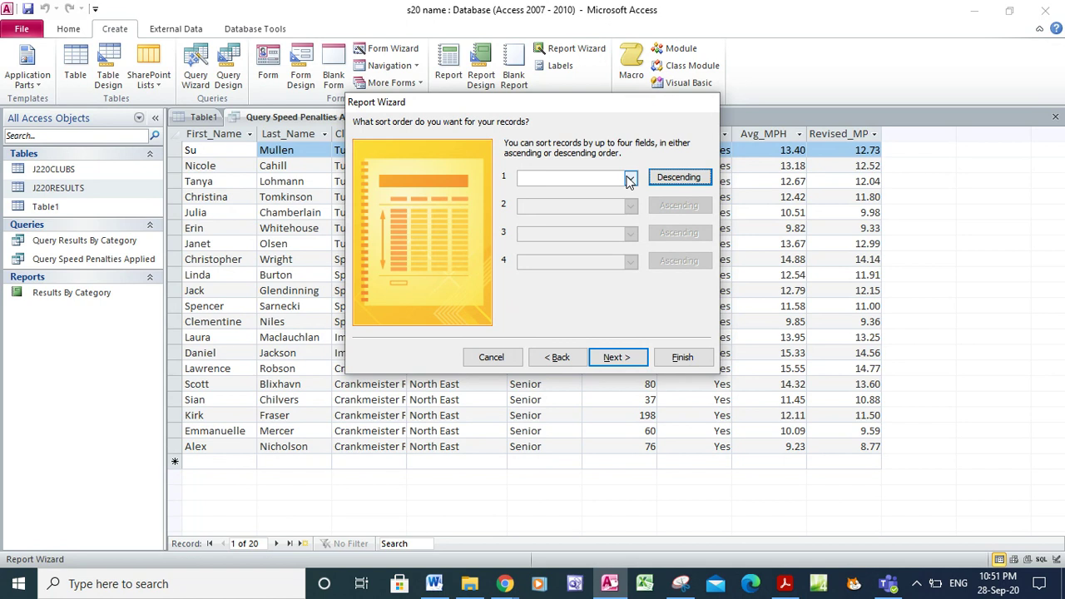
click(630, 178)
click(625, 281)
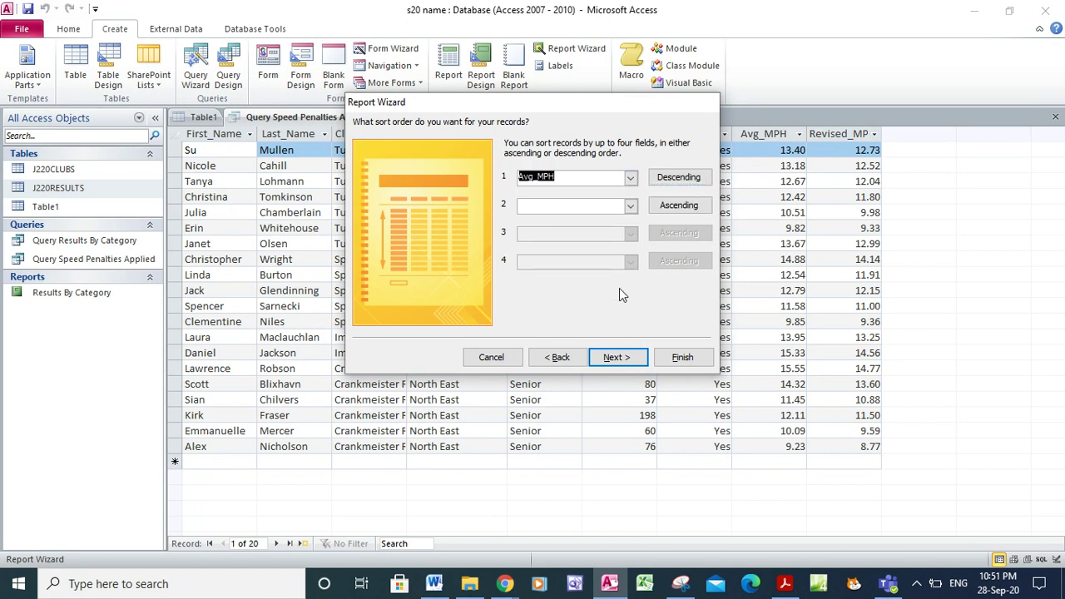
click(621, 356)
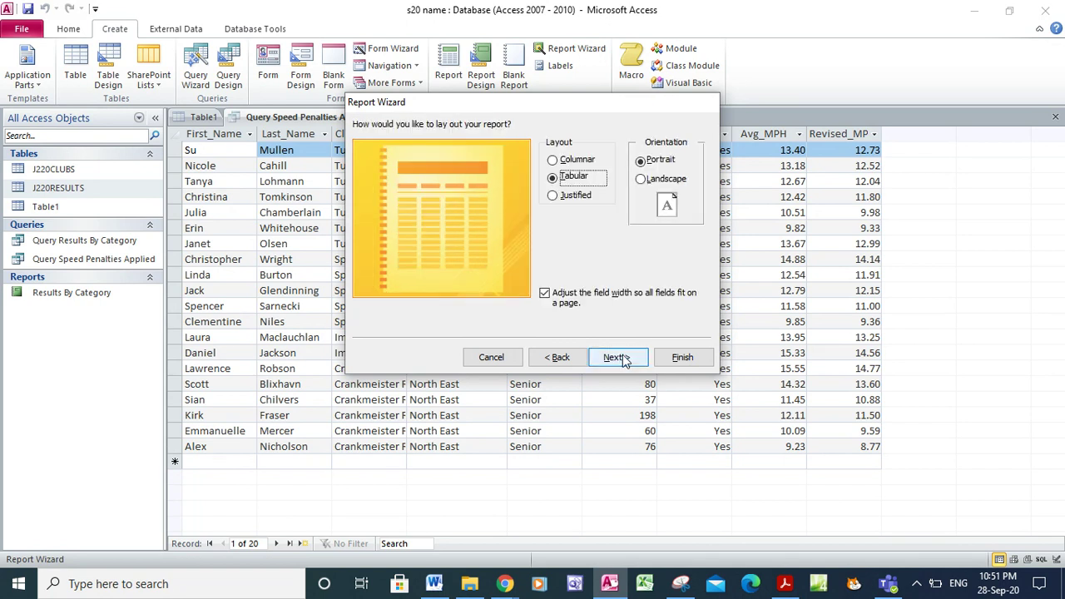
- Check the page orientation required in the exam paper and set the tabular report to Landscape
click(773, 589)
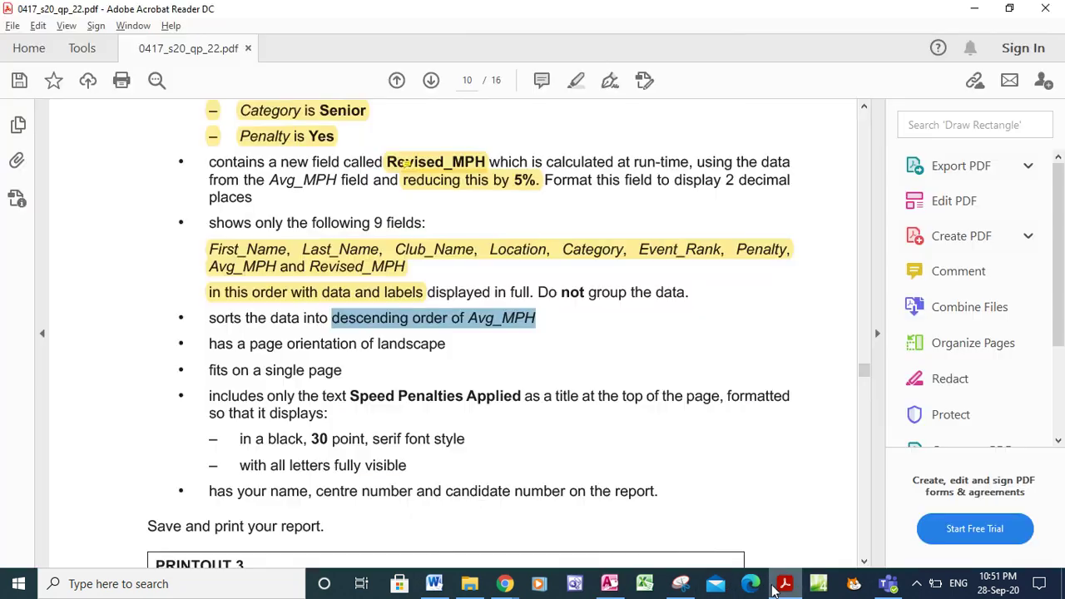
drag(375, 346, 446, 348)
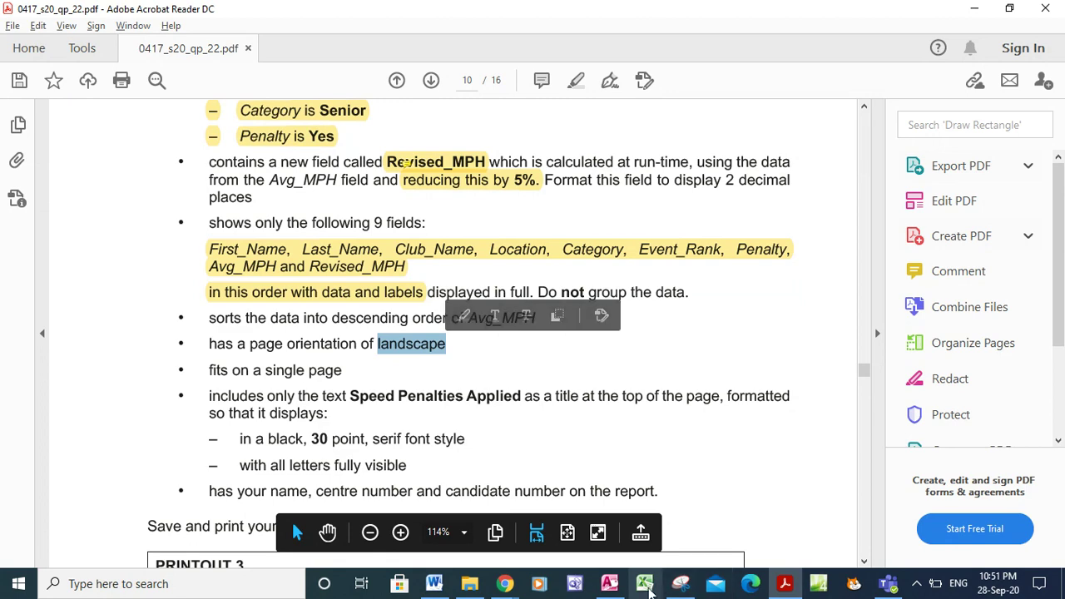
click(610, 583)
click(640, 181)
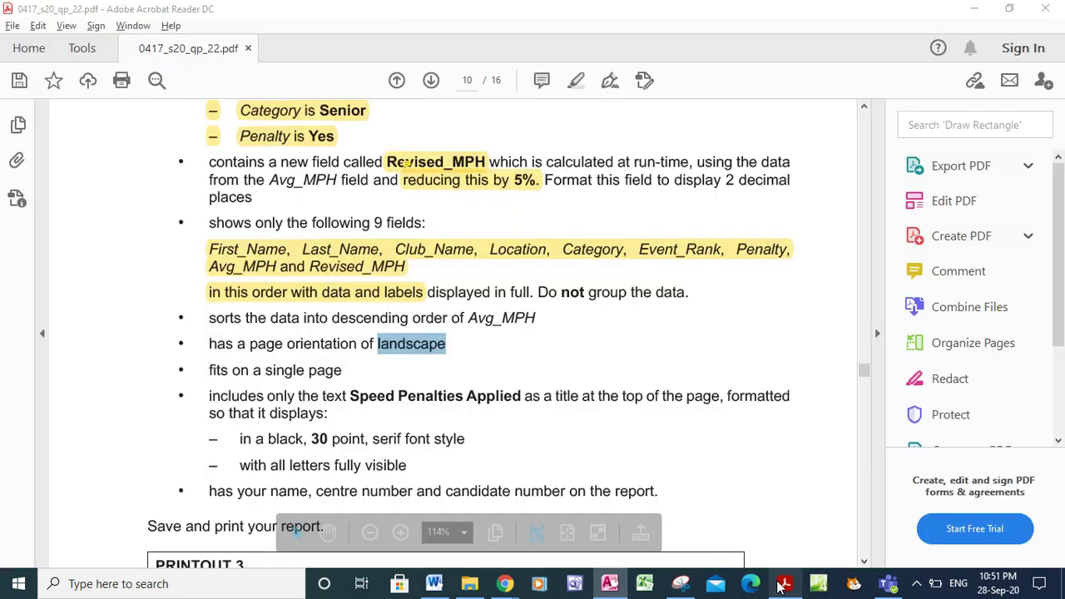
- Copy the title text Speed Penalties Applied from the exam paper and continue the Report Wizard to its title page
click(783, 583)
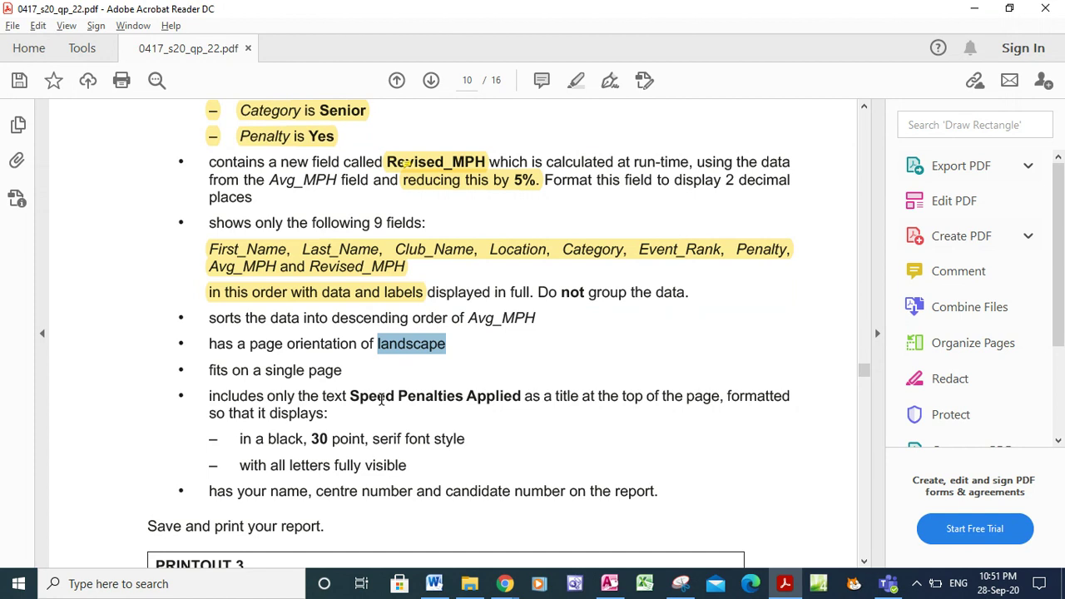
drag(353, 396, 522, 400)
key(ctrl+c)
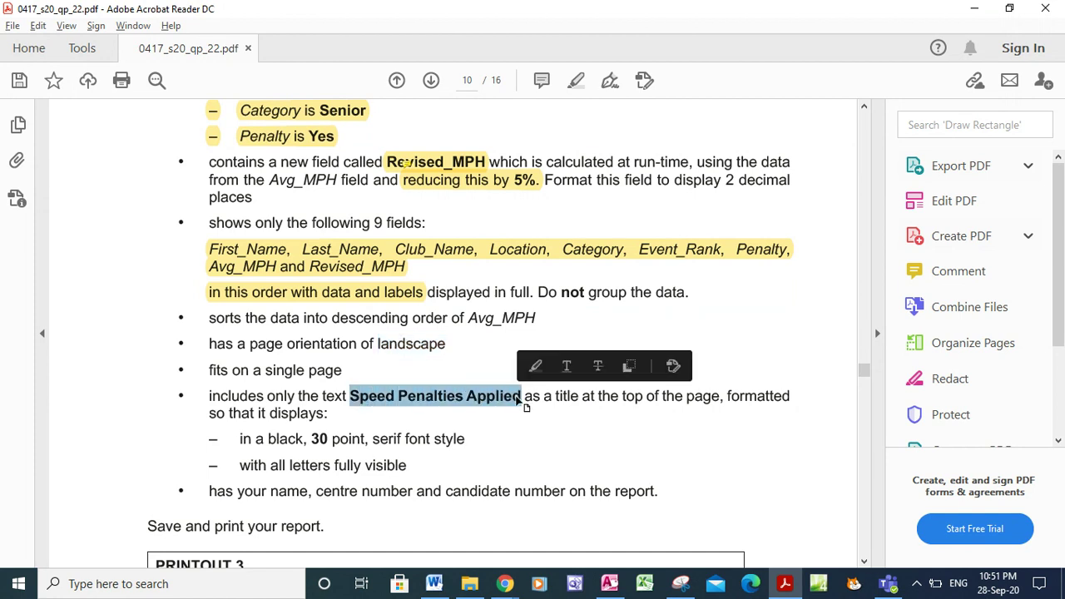
click(618, 587)
click(605, 364)
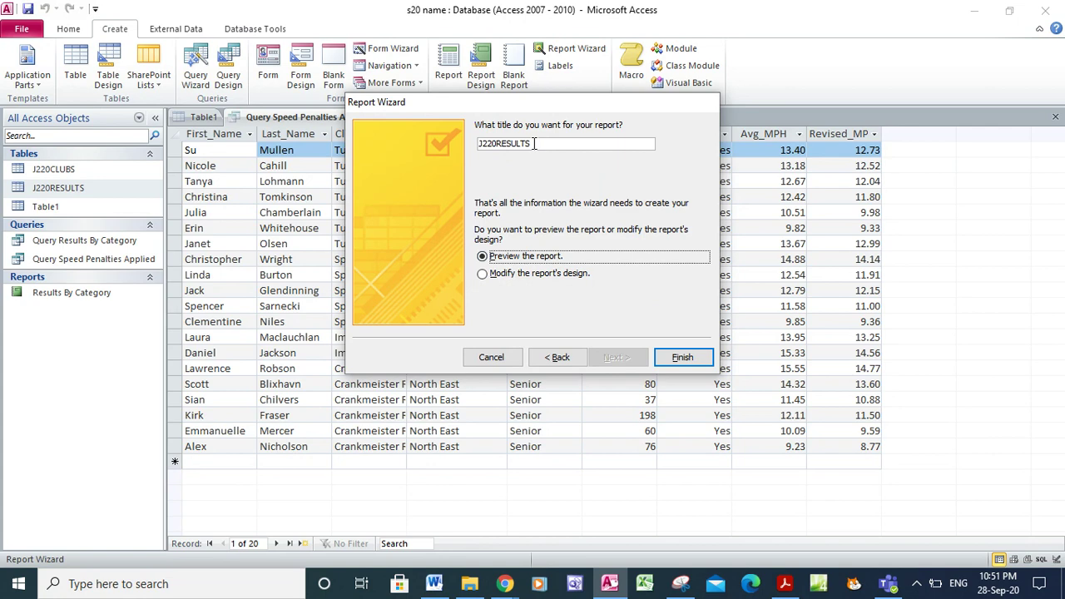
- Replace the suggested report title with the copied text Speed Penalties Applied
key(BackSpace)
key(BackSpace)
key(BackSpace)
key(BackSpace)
key(BackSpace)
key(BackSpace)
key(BackSpace)
key(BackSpace)
key(BackSpace)
key(BackSpace)
key(BackSpace)
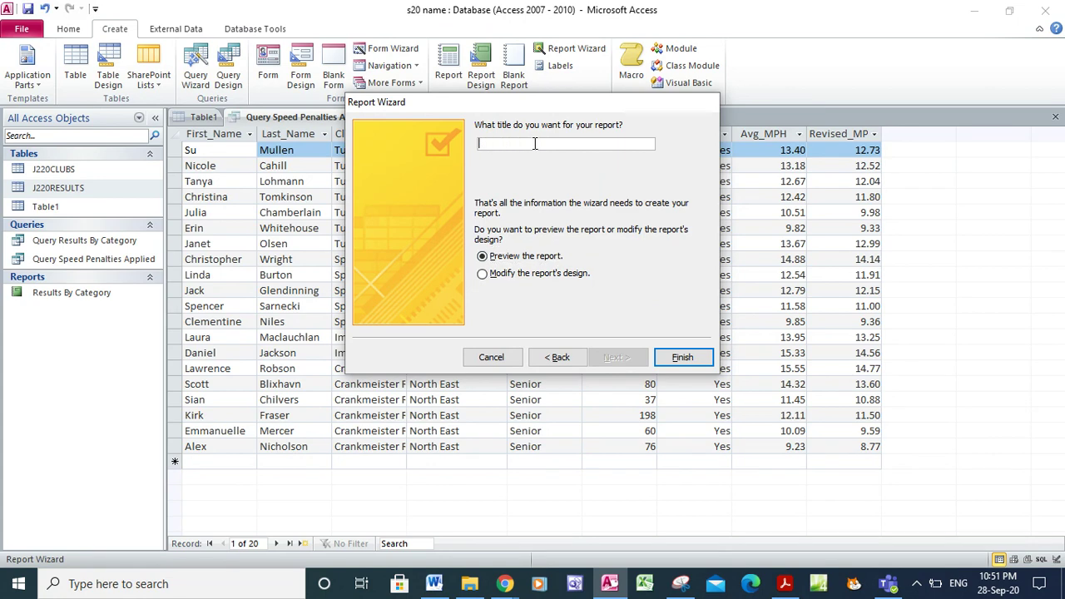
click(784, 583)
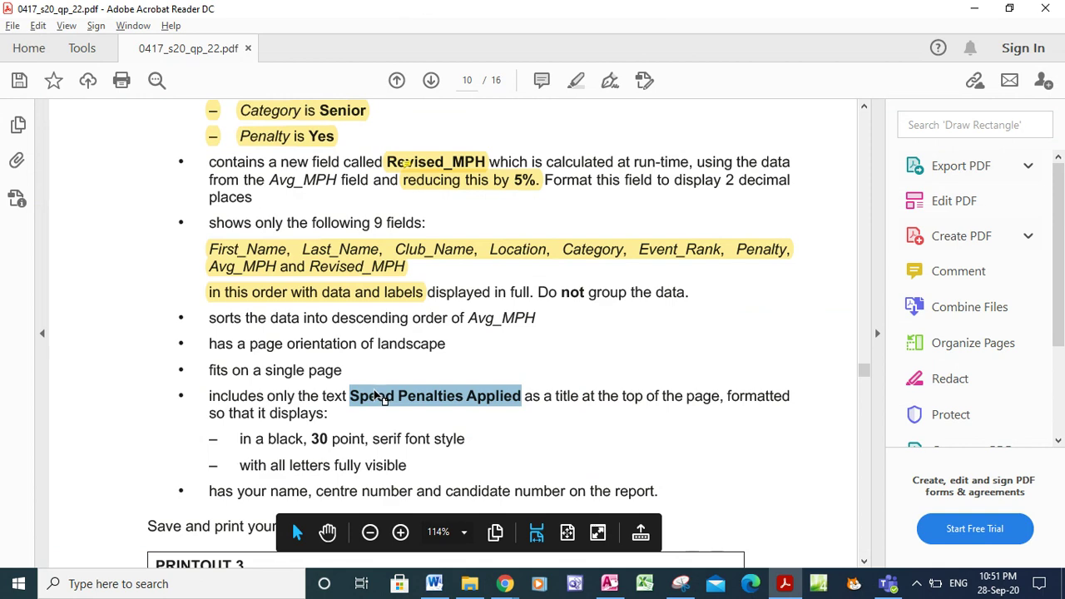
click(609, 583)
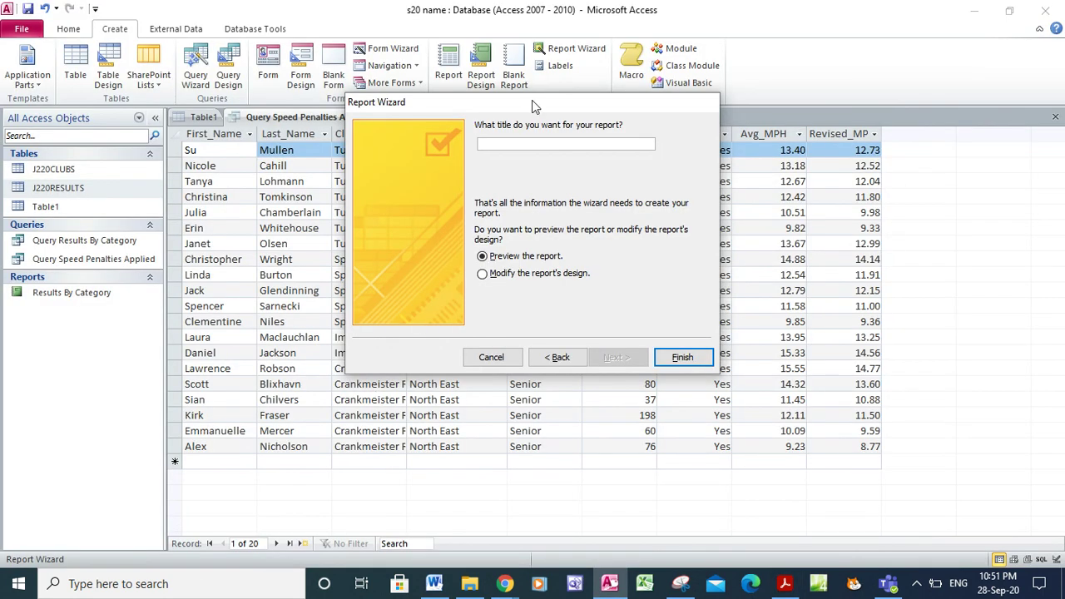
key(ctrl+v)
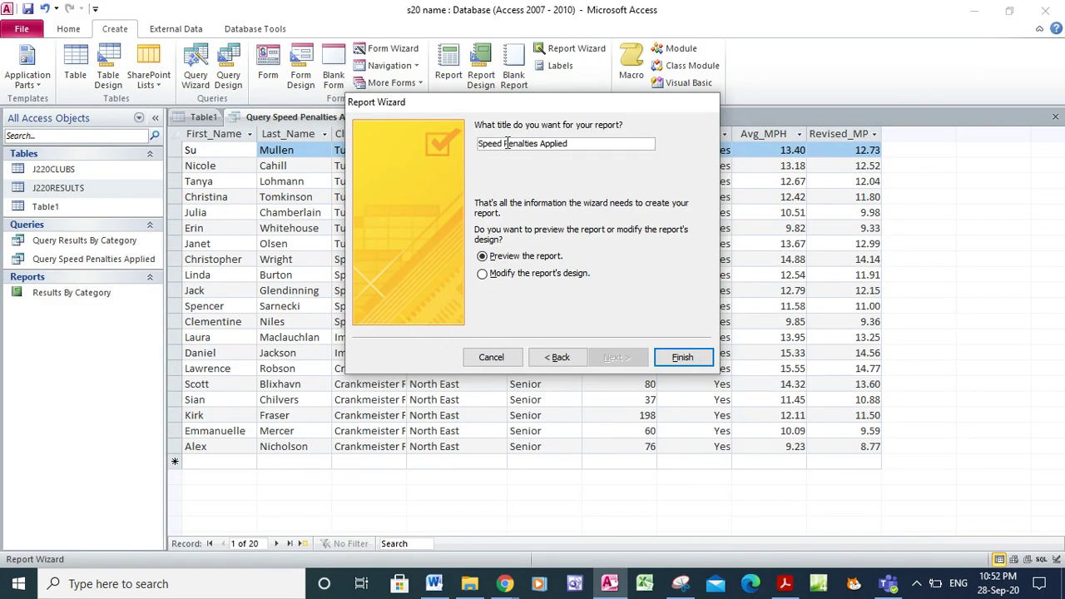
- Finish the wizard with the option to modify the report's design, and display the new report in Report View
click(516, 275)
click(666, 357)
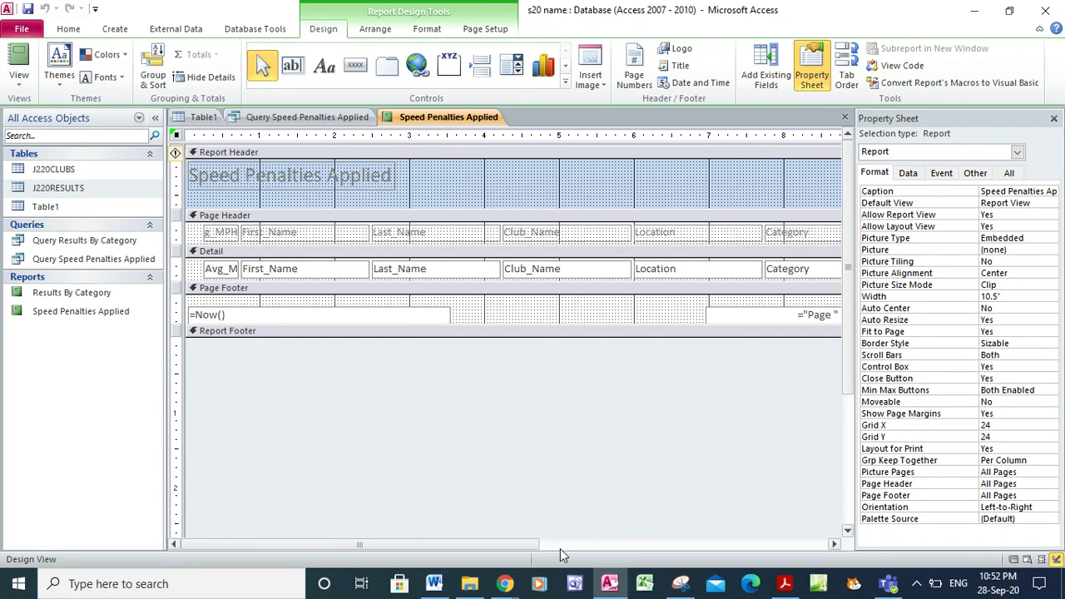
click(17, 83)
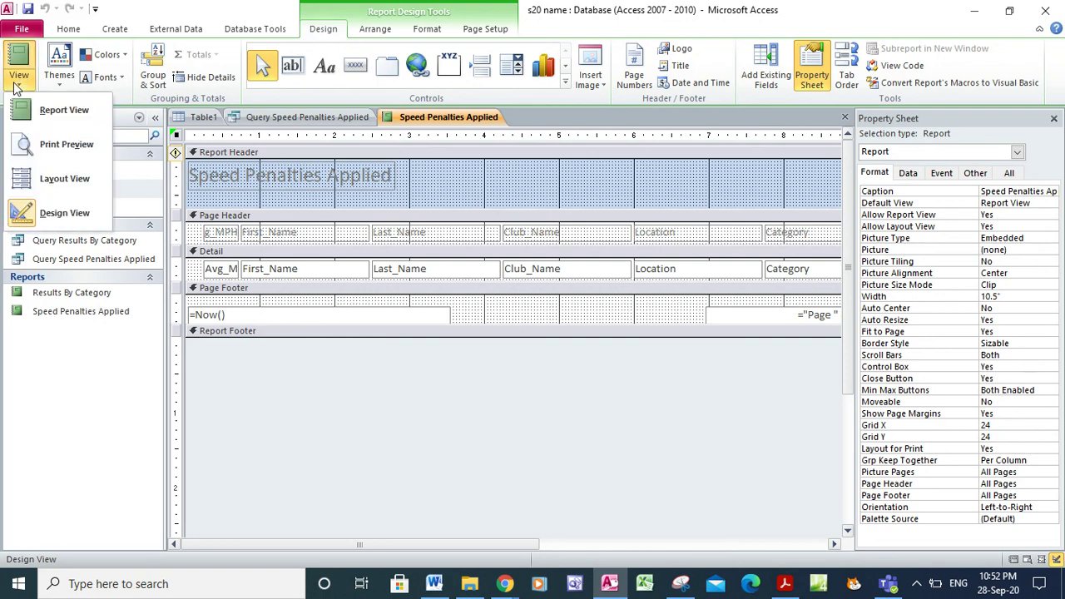
click(36, 114)
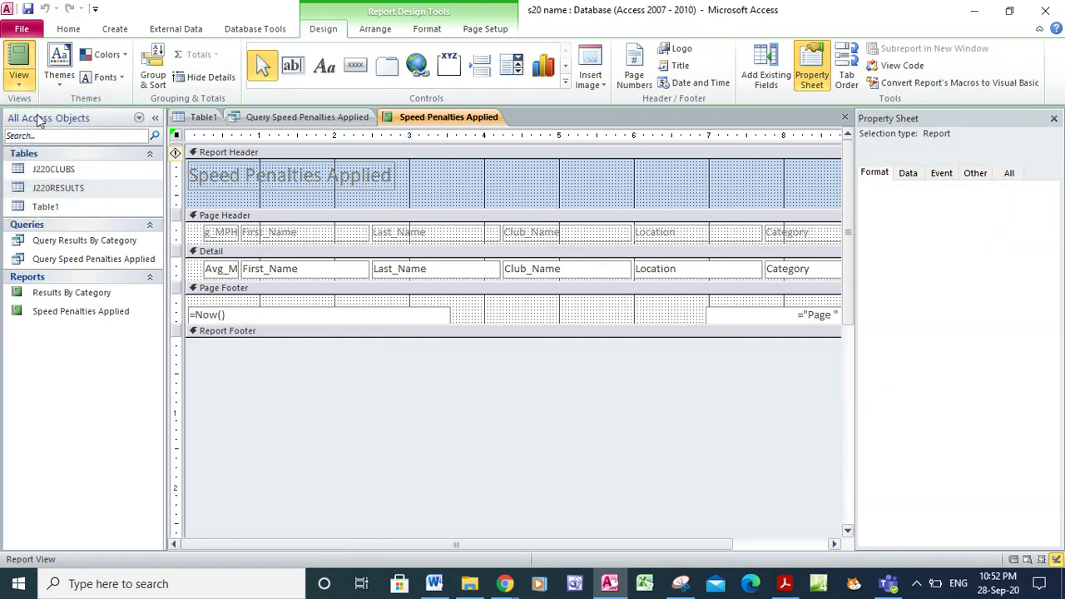
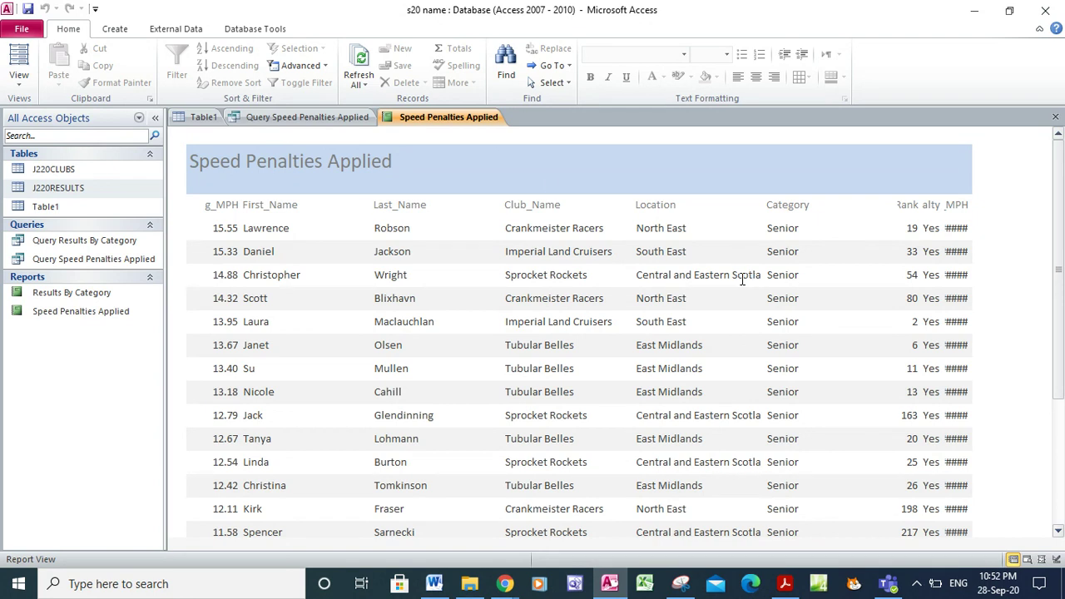
- In Design View, select the Avg_MPH label and text box together and move them past Revised_MPH, to about 11.08" from the left edge
click(20, 83)
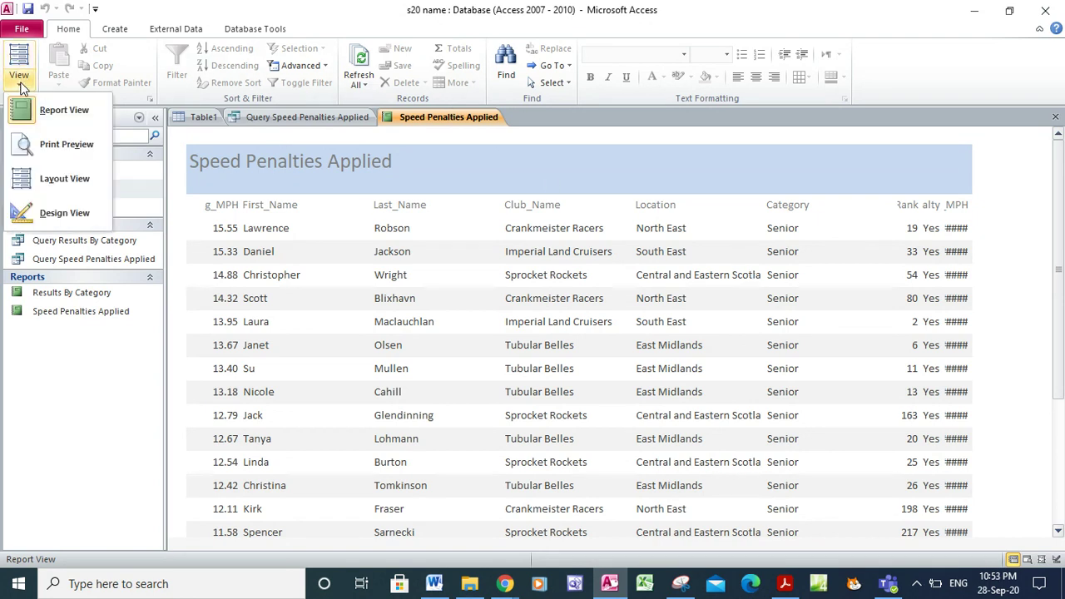
click(47, 218)
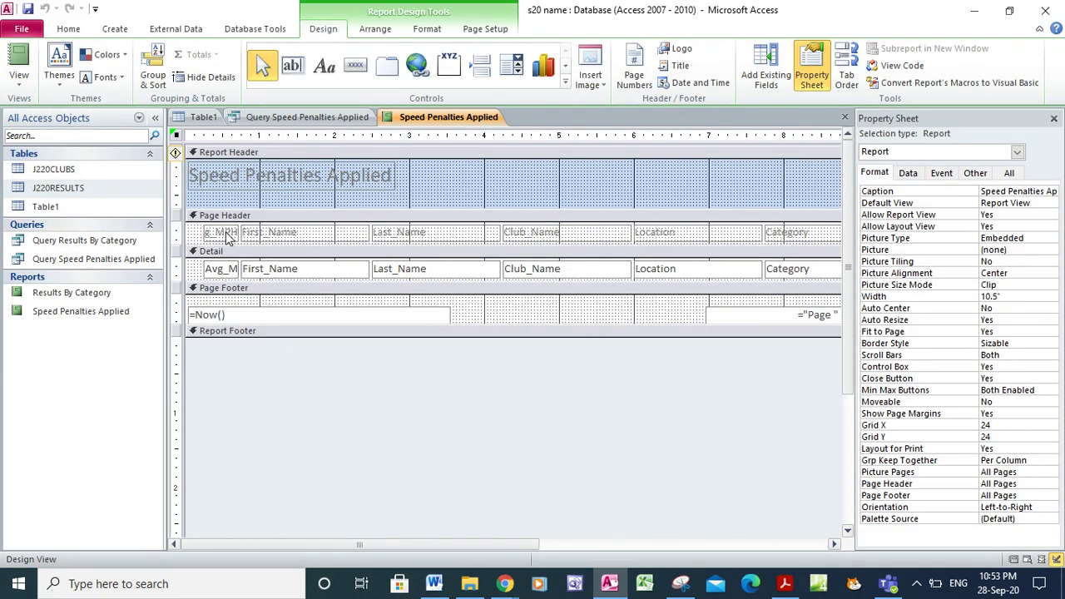
click(225, 233)
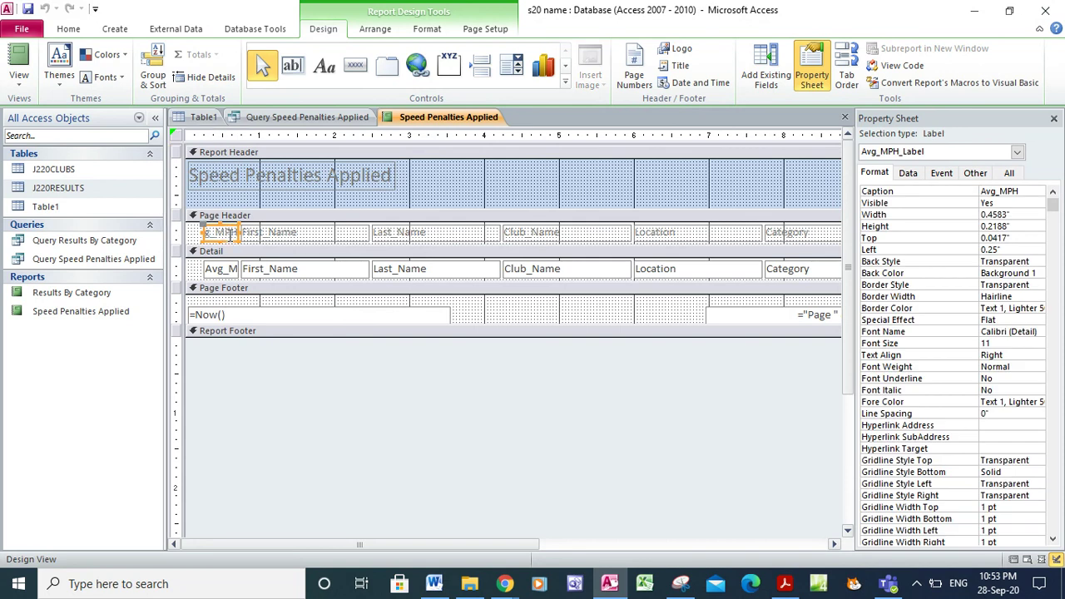
shift+click(223, 274)
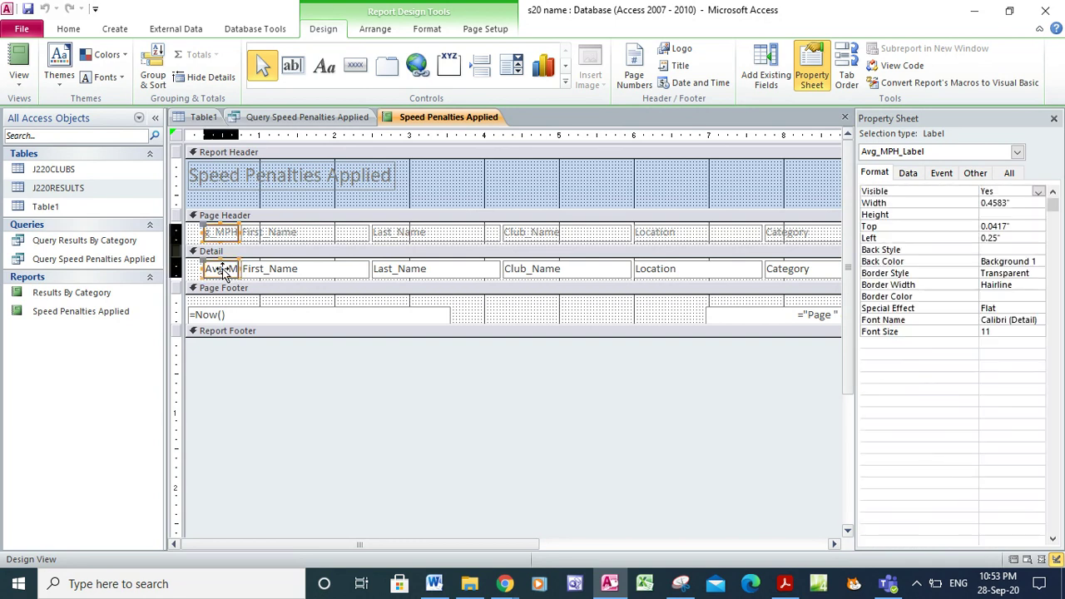
mouse_move(223, 275)
mouse_down()
mouse_move(691, 274)
mouse_move(223, 275)
mouse_up()
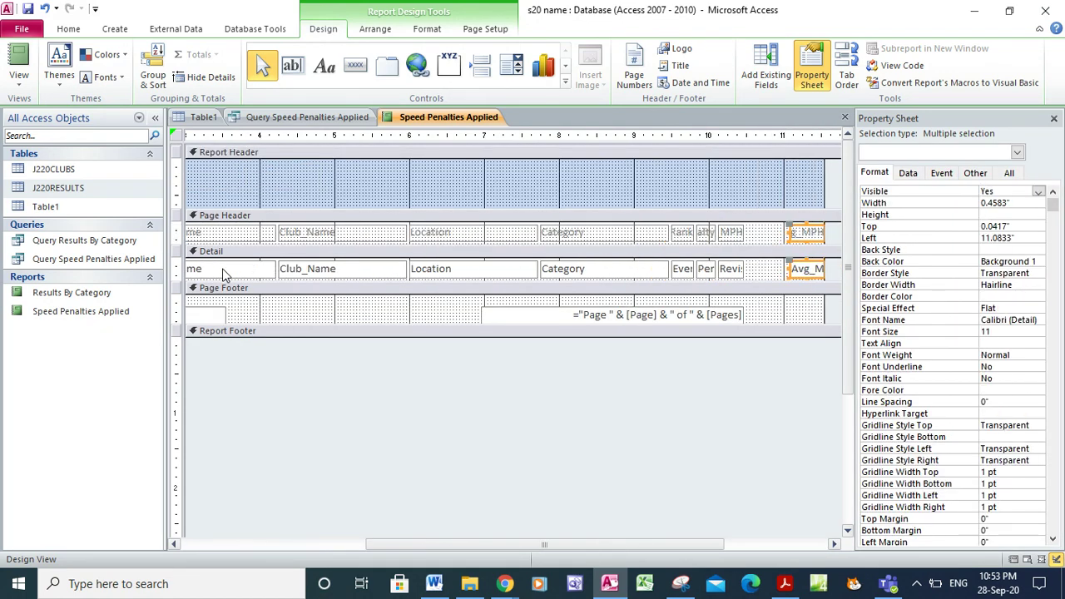
- Move the labels and text boxes from First_Name through Penalty together towards the report's left margin, starting about 0.08" from the edge
key(Left)
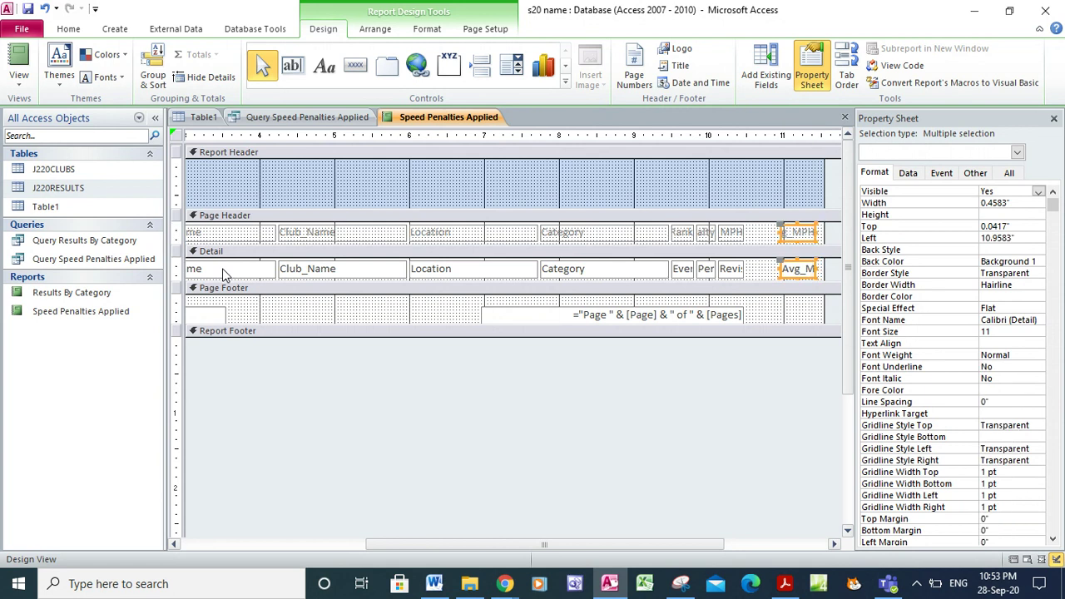
click(351, 543)
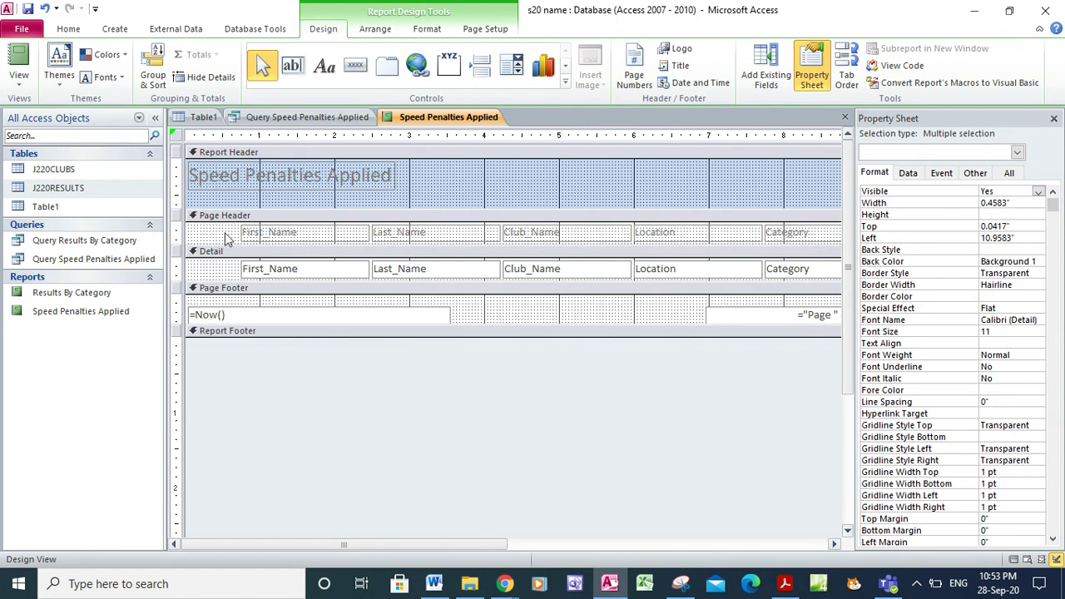
drag(233, 234, 801, 273)
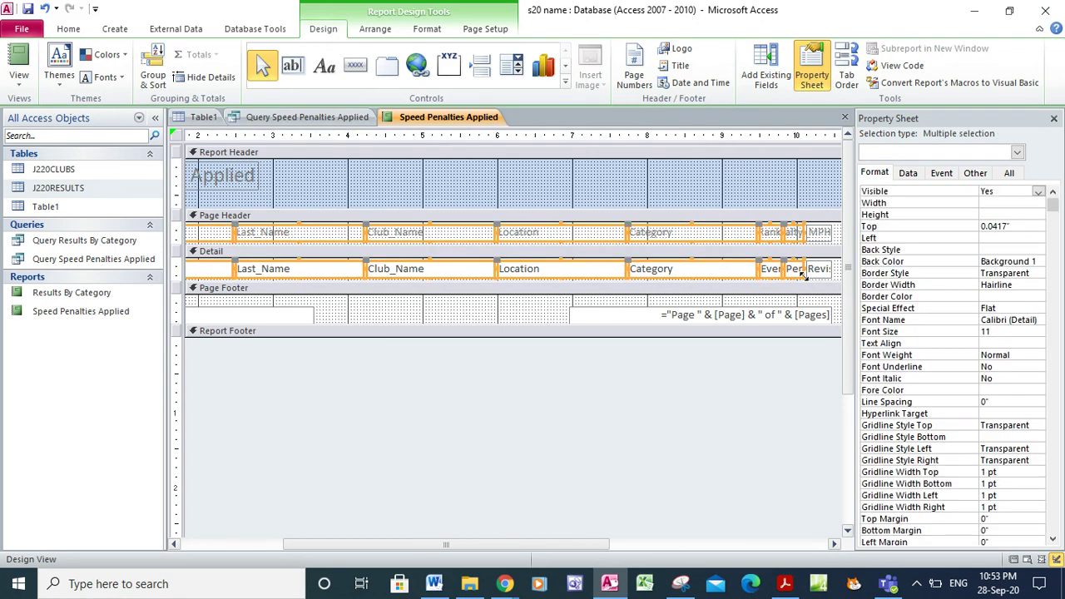
drag(546, 547, 383, 560)
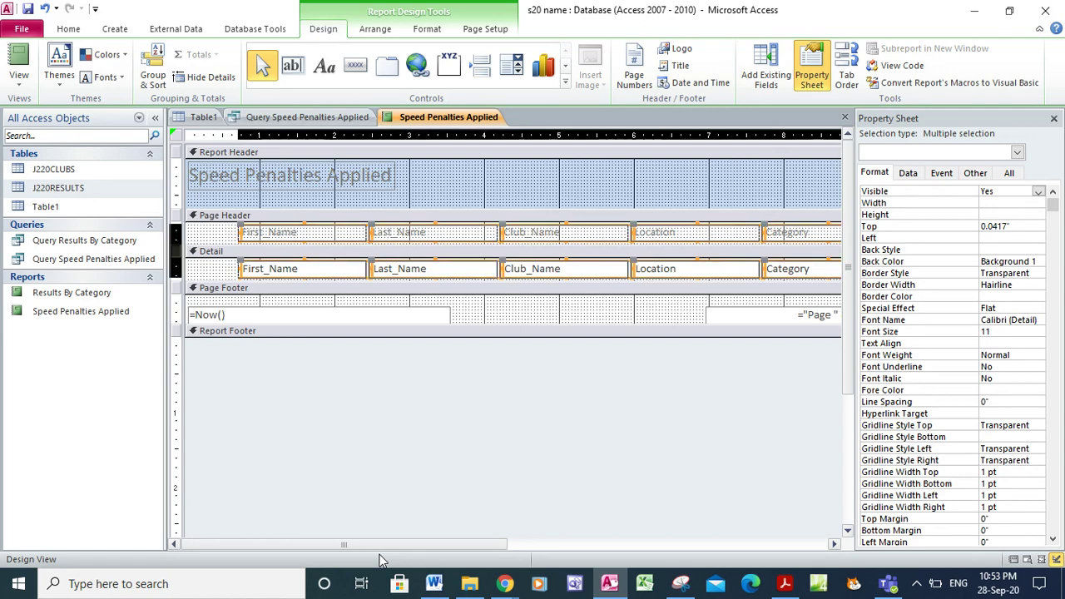
key(Left)
key(Left)
key(Left)
key(Left)
key(Left)
key(Left)
key(Left)
key(Left)
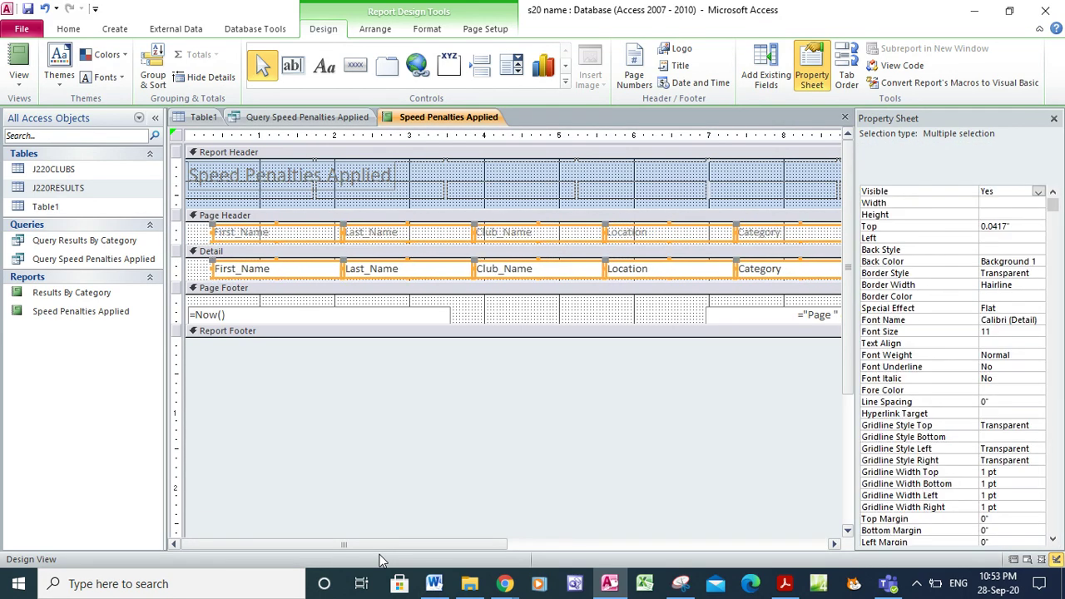
key(Left)
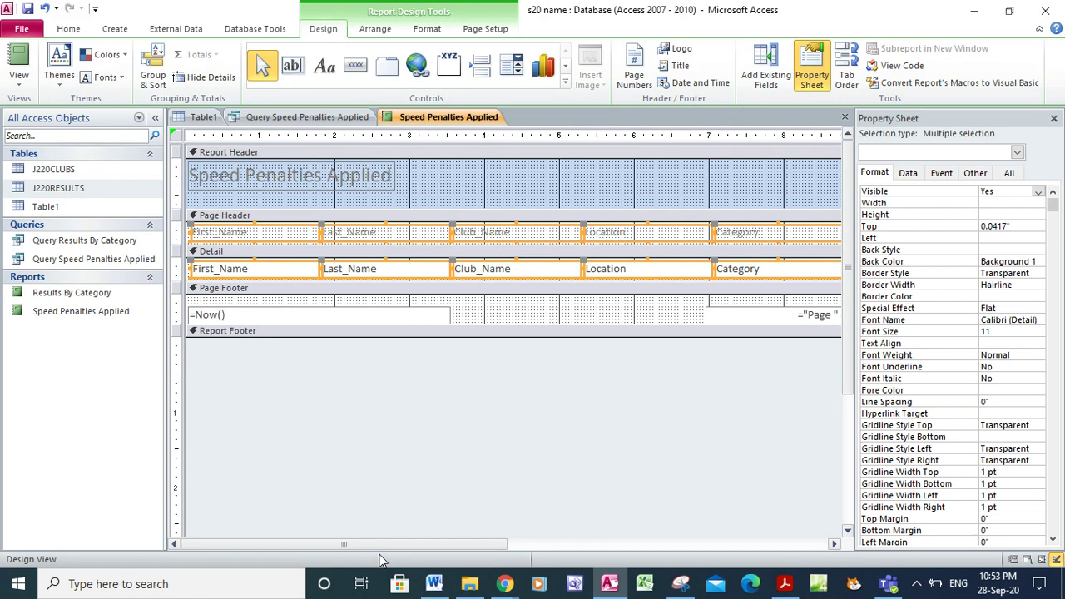
click(704, 512)
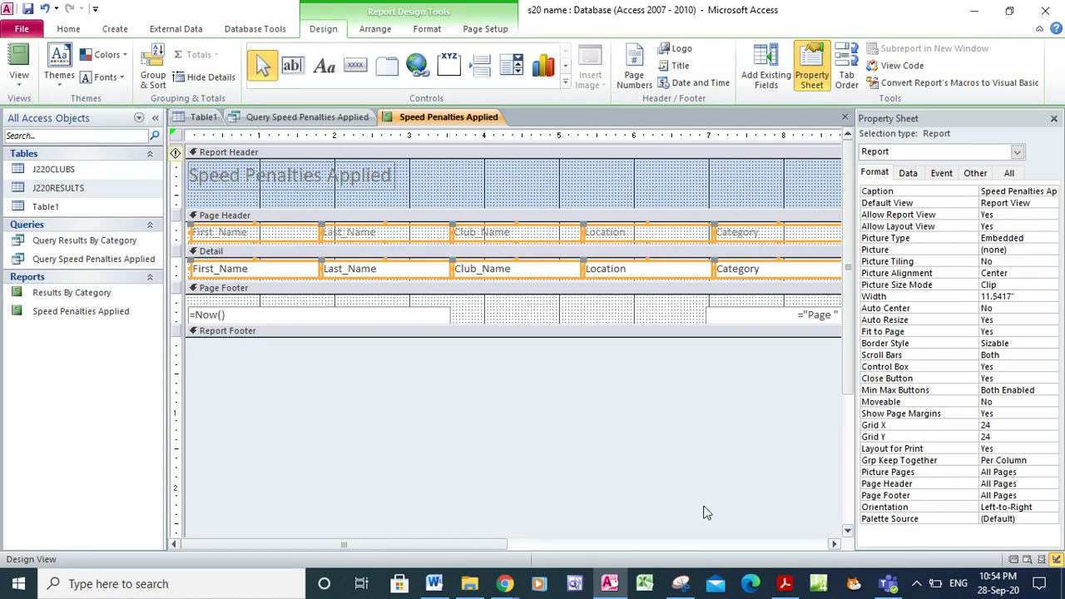
- Select the Avg_MPH label and text box together and move them between Penalty and Revised_MPH, to about 9.54" from the left edge
click(832, 544)
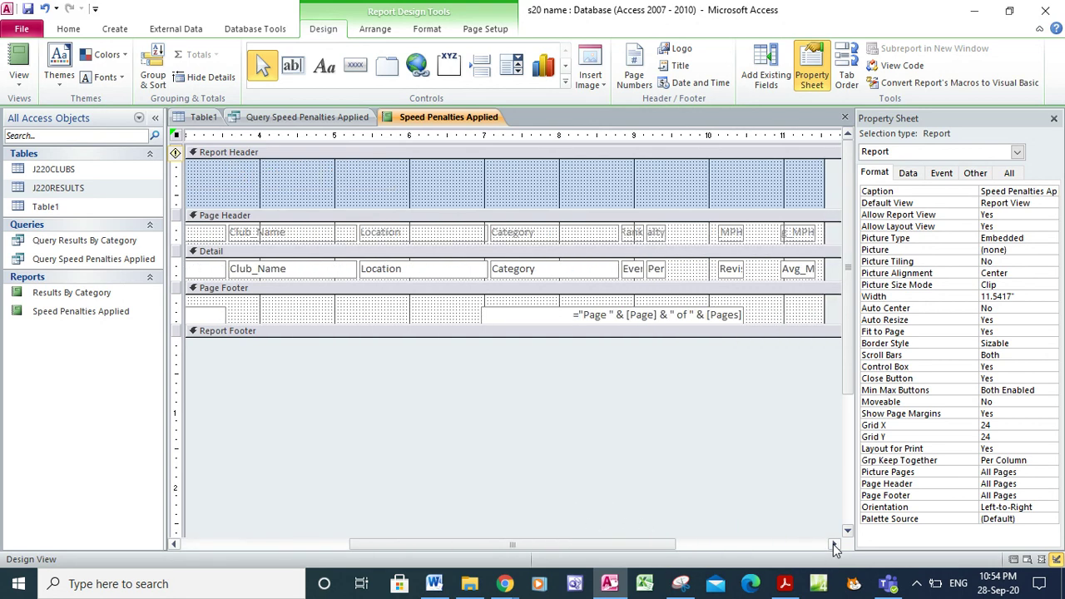
click(785, 232)
shift+click(787, 268)
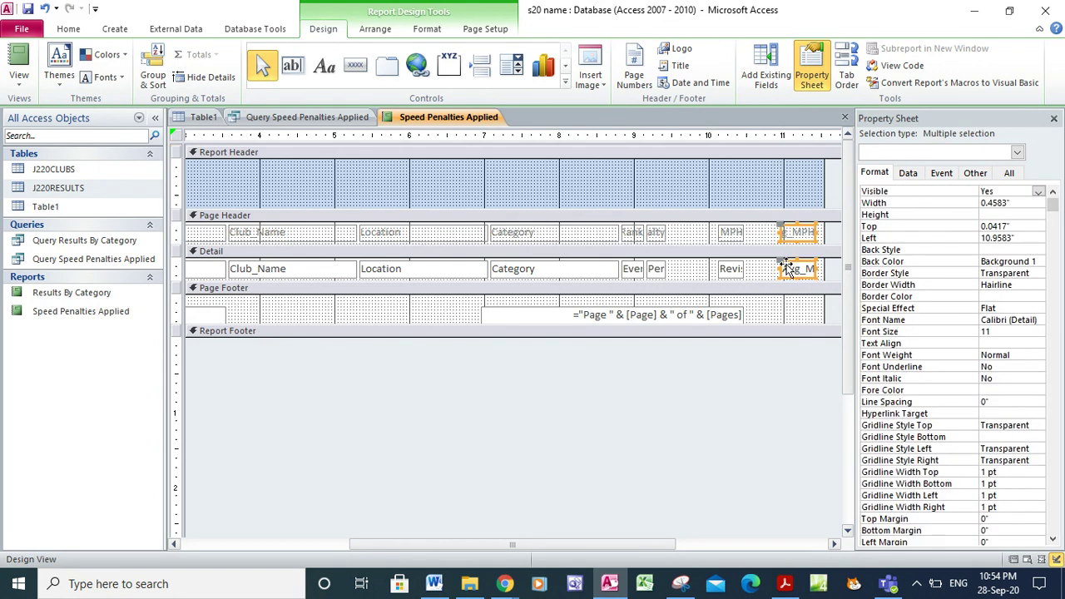
key(Left)
key(Left)
key(Left)
key(Left)
key(Left)
key(Left)
key(Left)
key(Left)
key(Left)
key(Left)
key(Left)
key(Left)
key(Left)
key(Left)
key(Left)
key(Left)
key(Left)
key(Left)
key(Left)
key(Left)
key(Left)
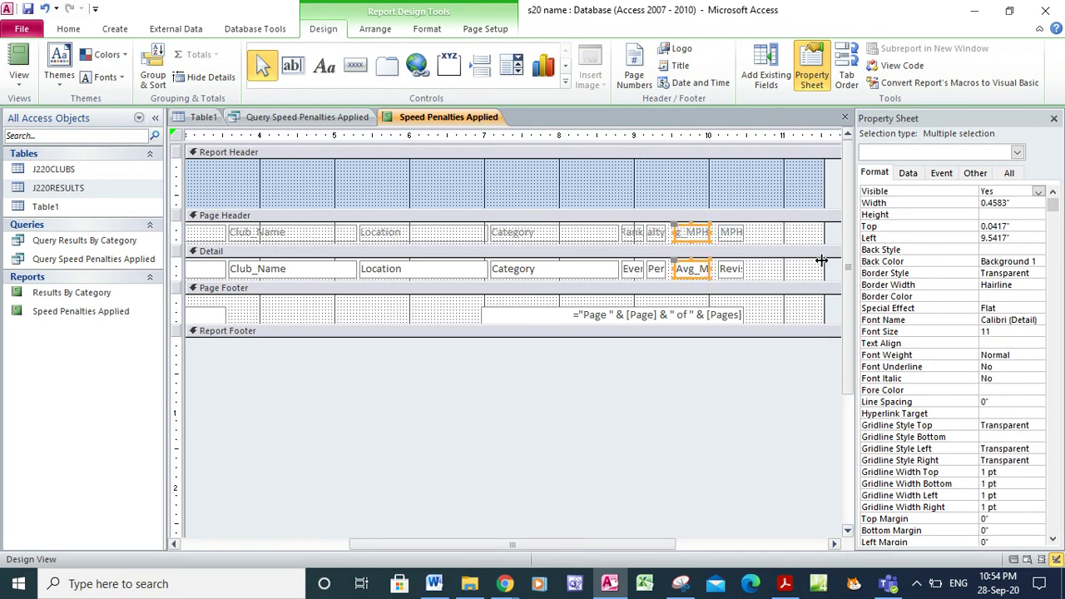
click(369, 537)
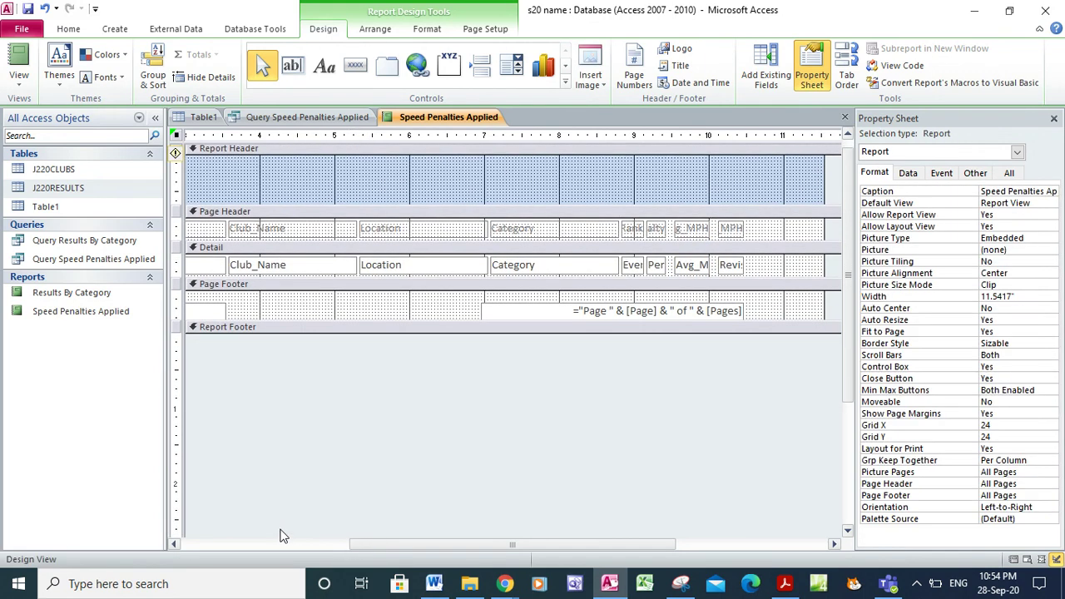
- Check the column order across the full width of the design, and display the report in Report View
click(281, 545)
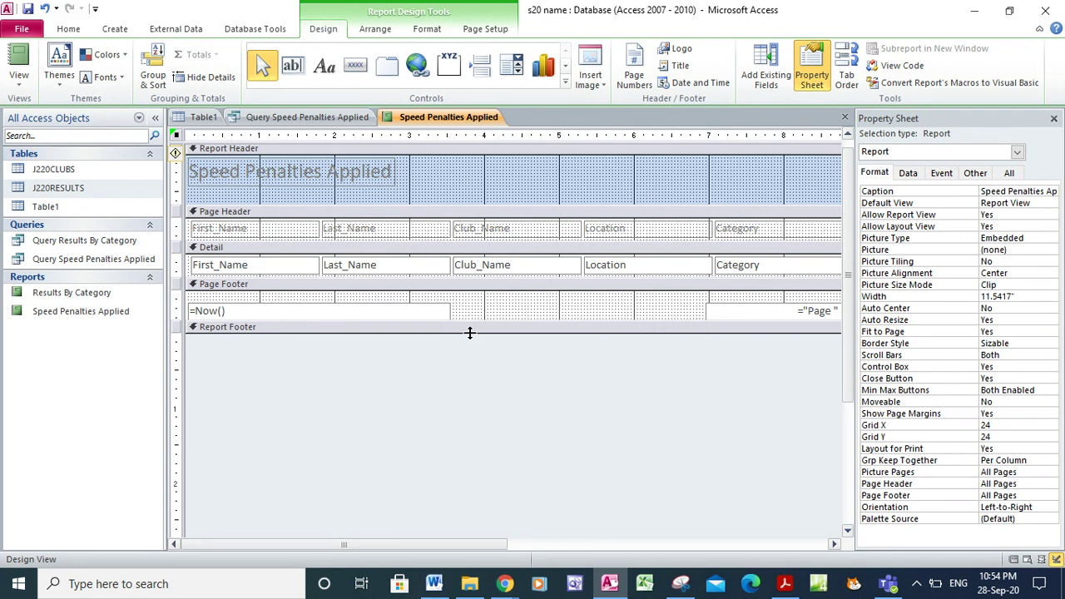
click(832, 545)
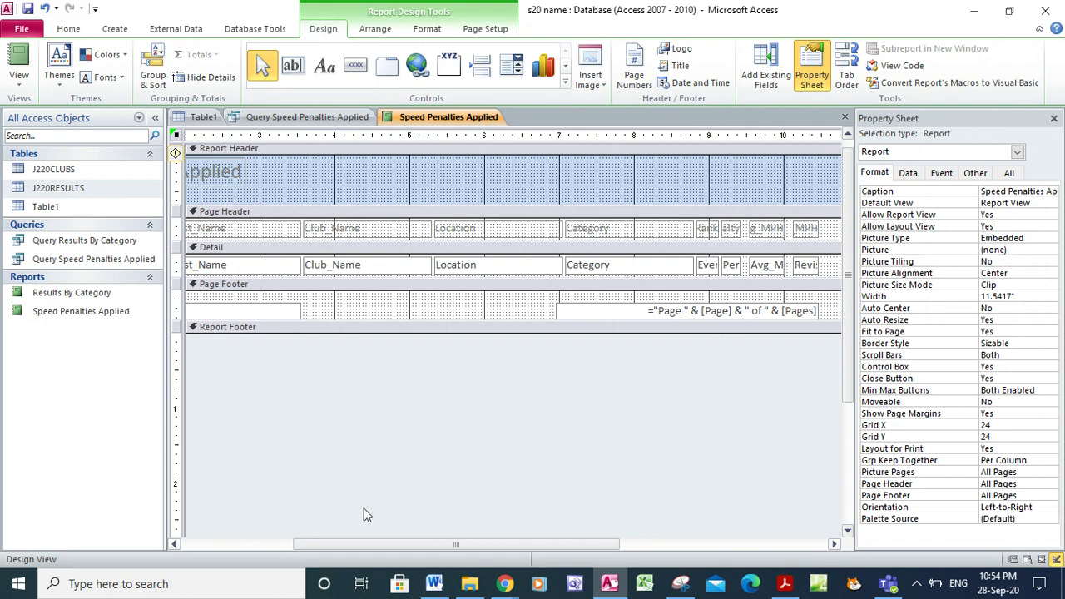
drag(327, 545, 212, 539)
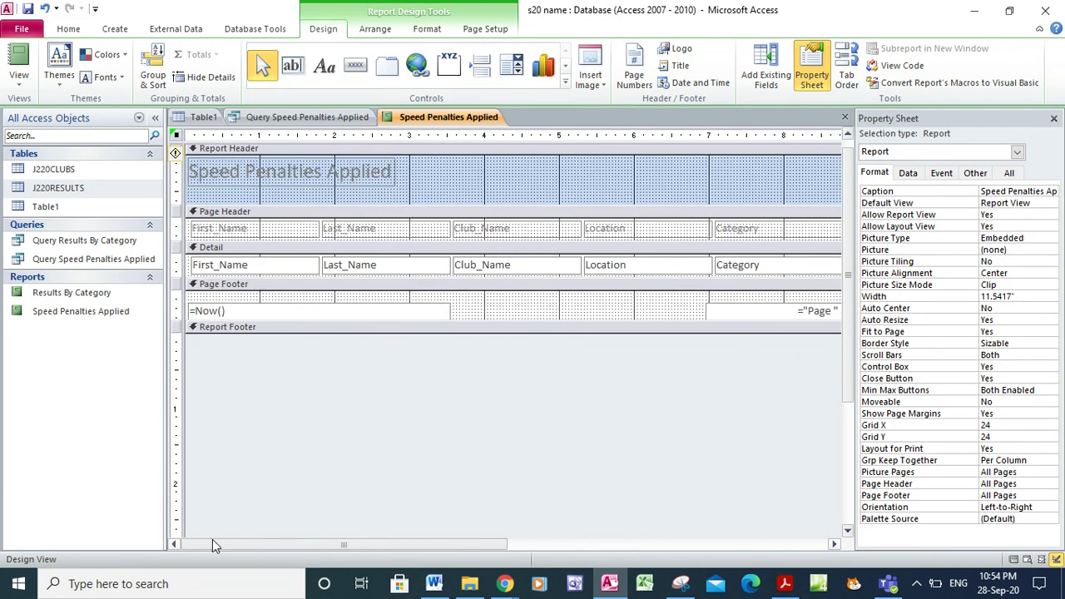
click(18, 80)
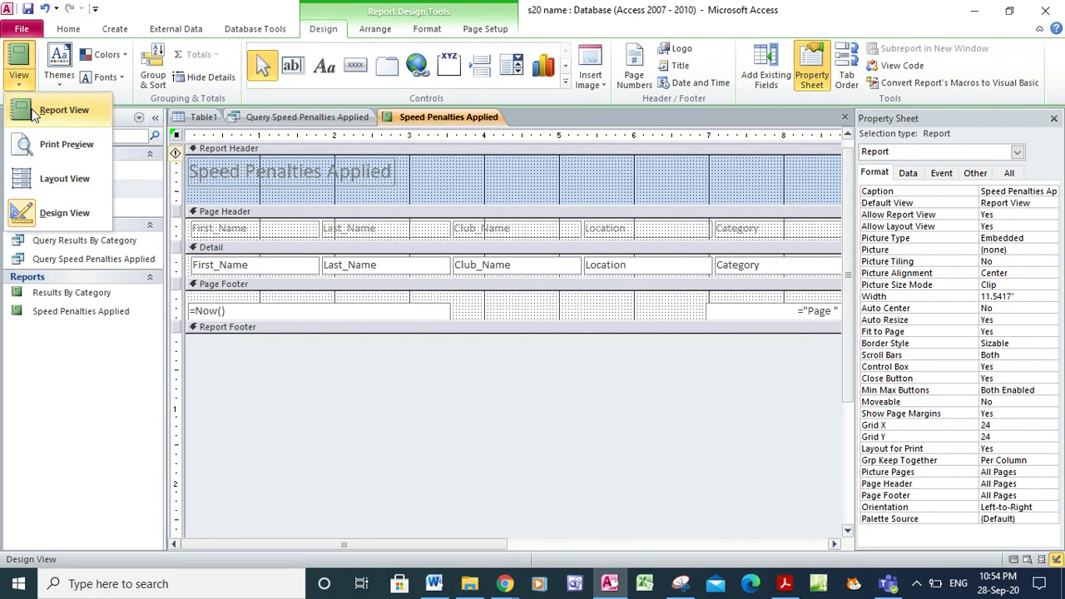
click(62, 110)
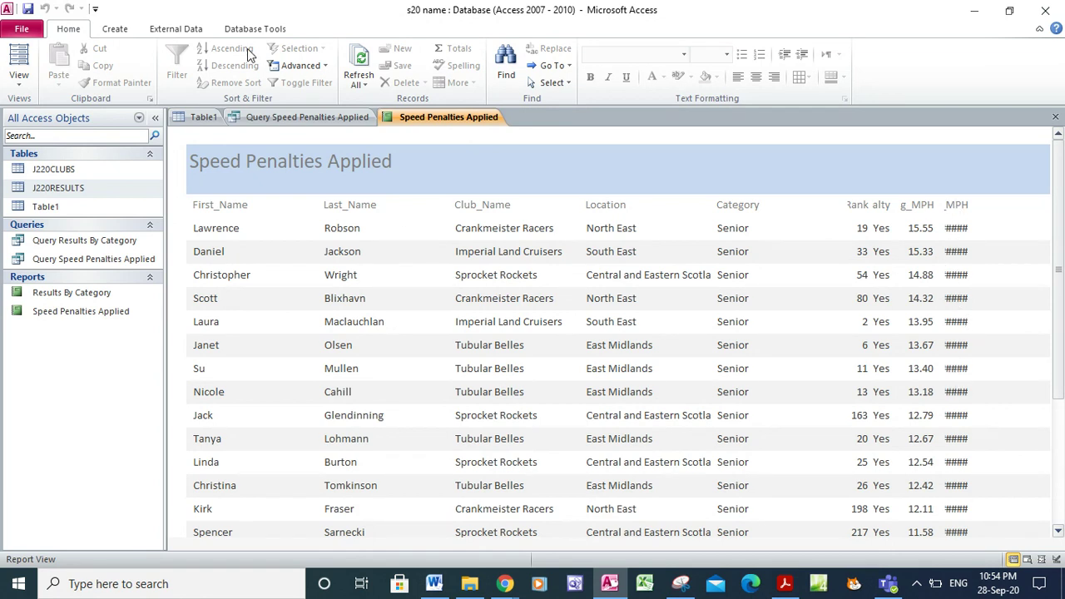
- In Layout View, close the property sheet and narrow the First_Name label and data column to just fit the names
click(20, 83)
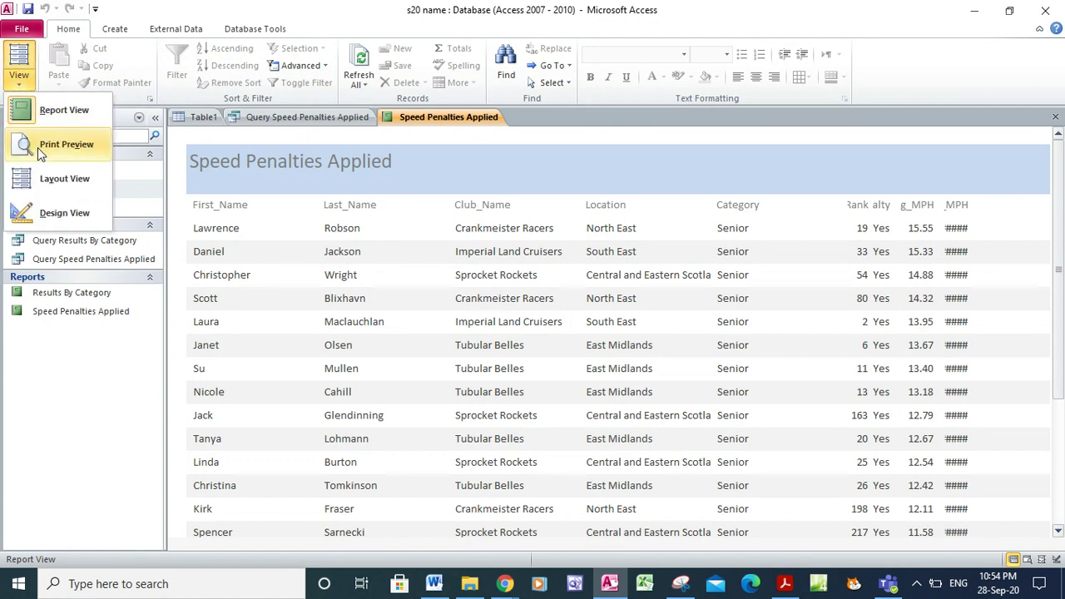
click(38, 174)
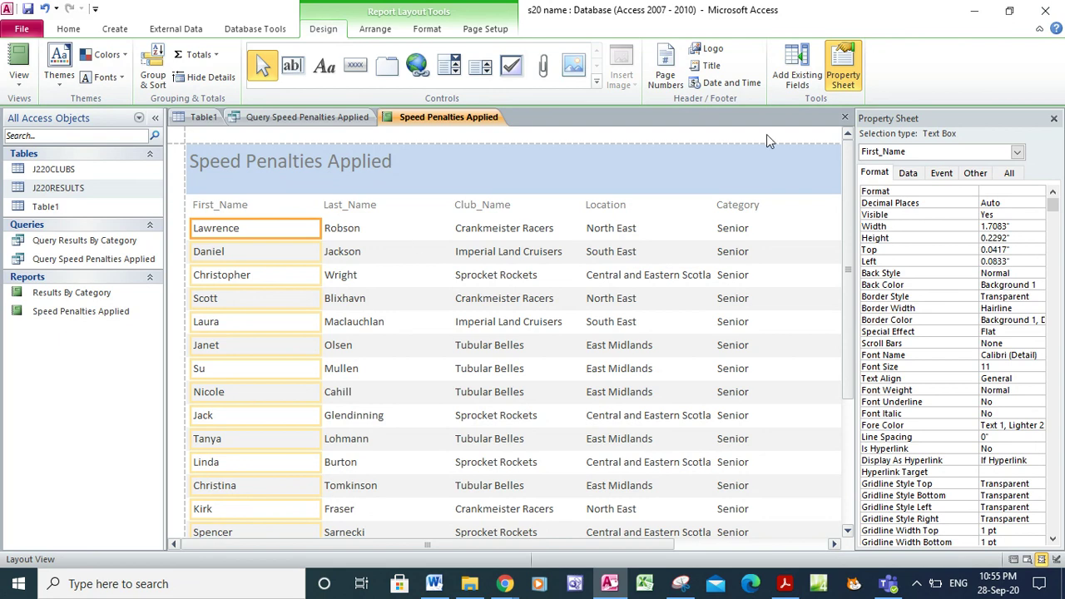
click(1053, 121)
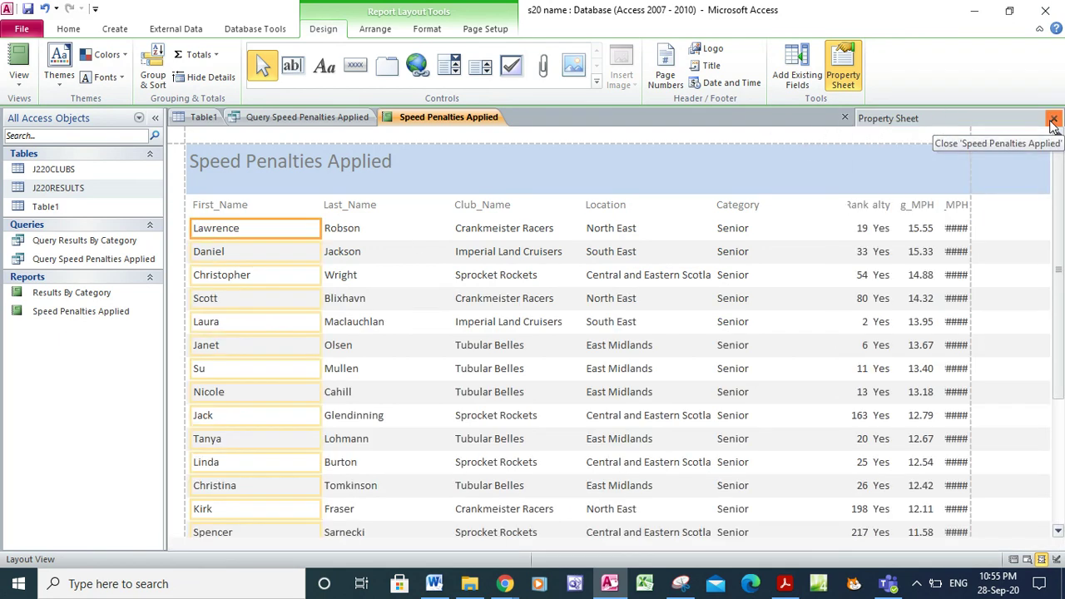
click(259, 208)
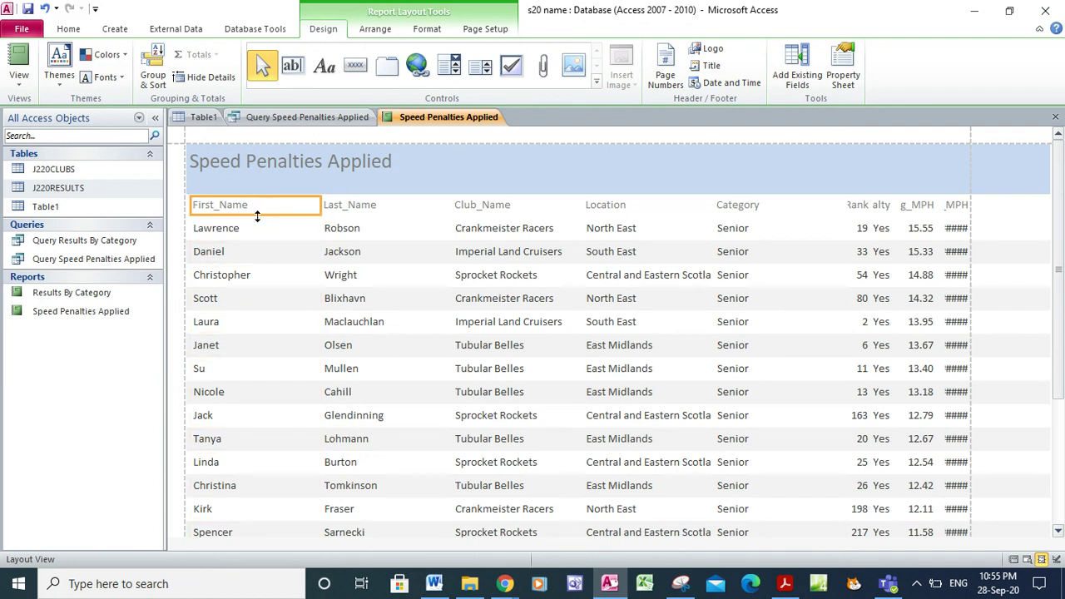
shift+click(258, 229)
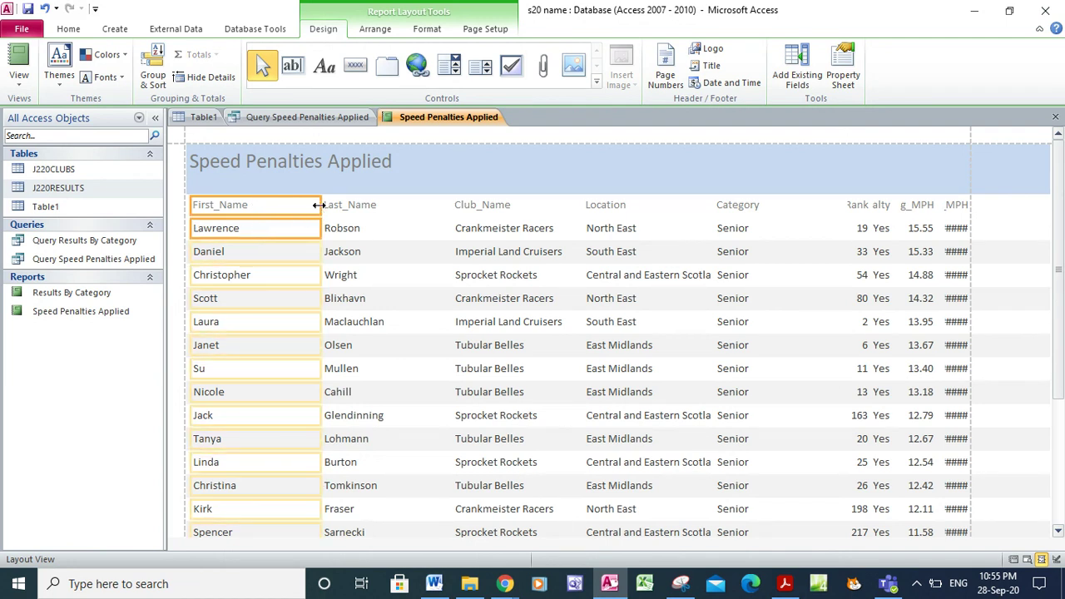
drag(318, 205, 262, 217)
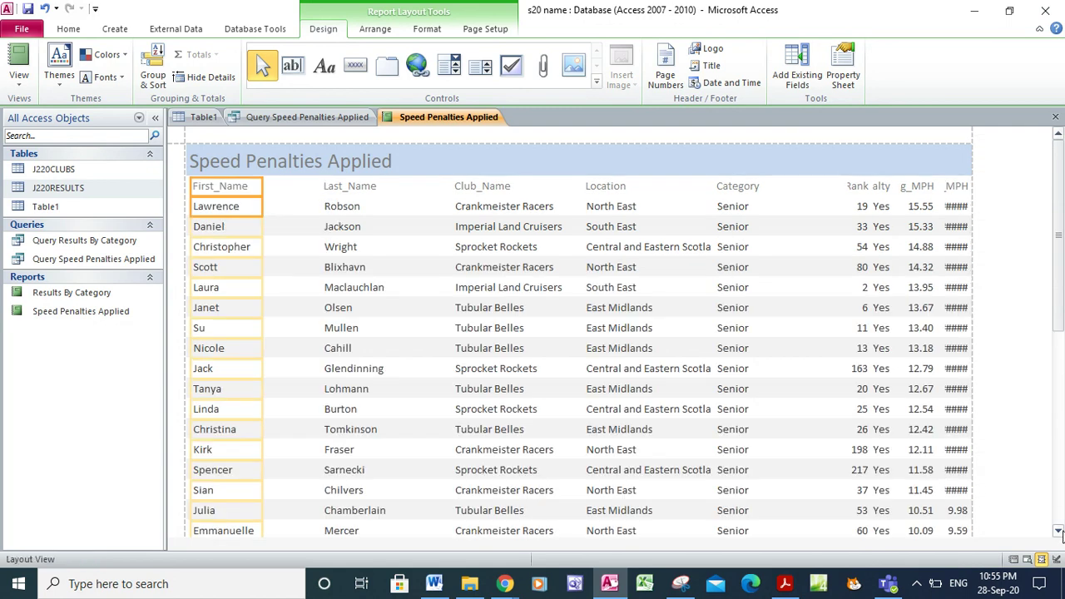
click(1060, 511)
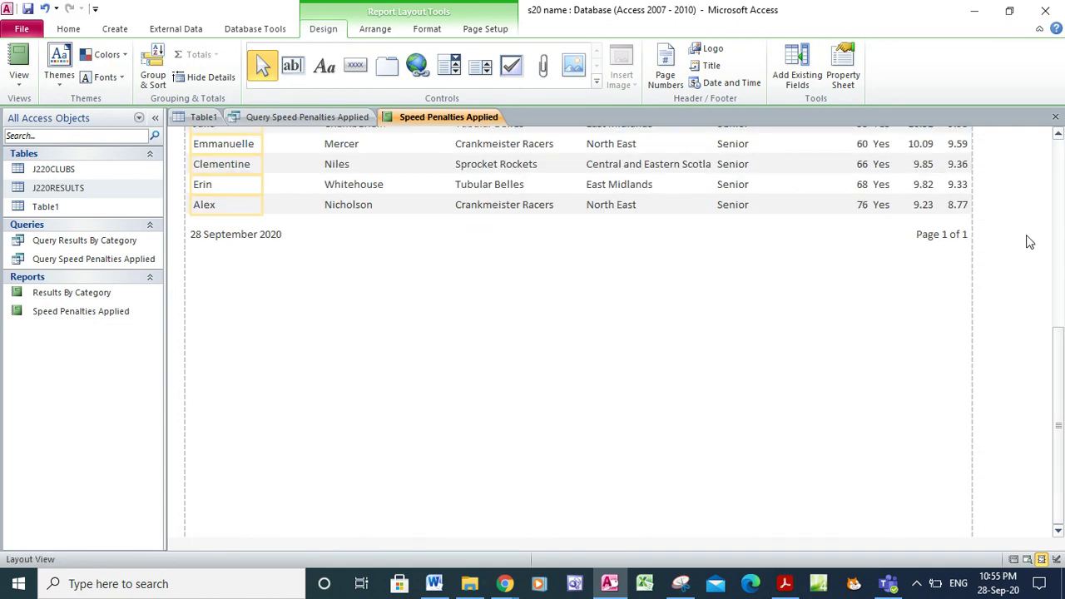
click(1059, 172)
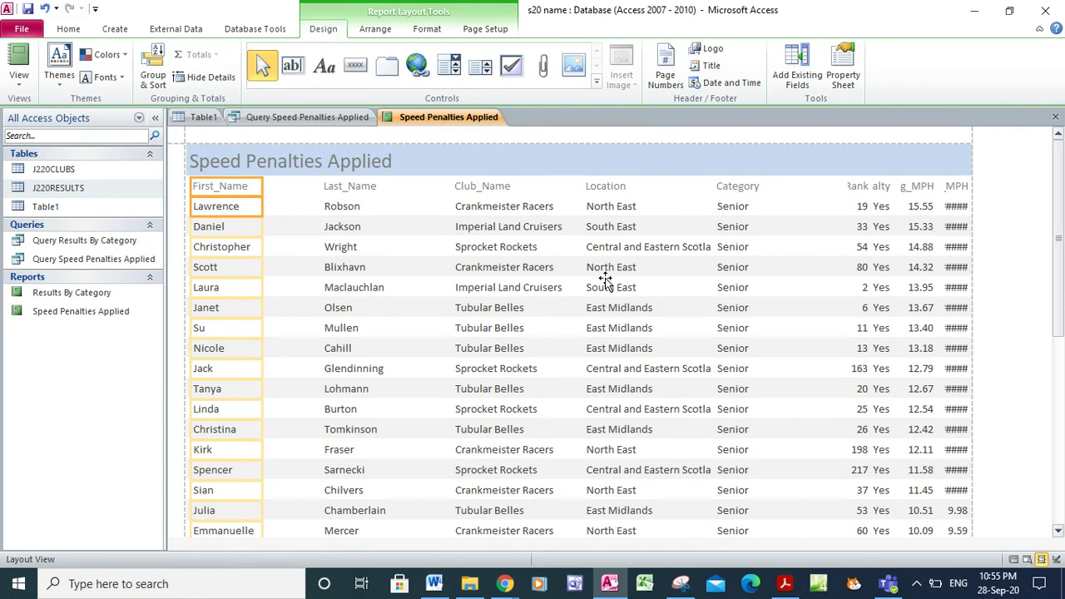
- In Design View, move the labels and text boxes from Last_Name through Penalty together until they sit directly beside First_Name
click(25, 83)
click(55, 213)
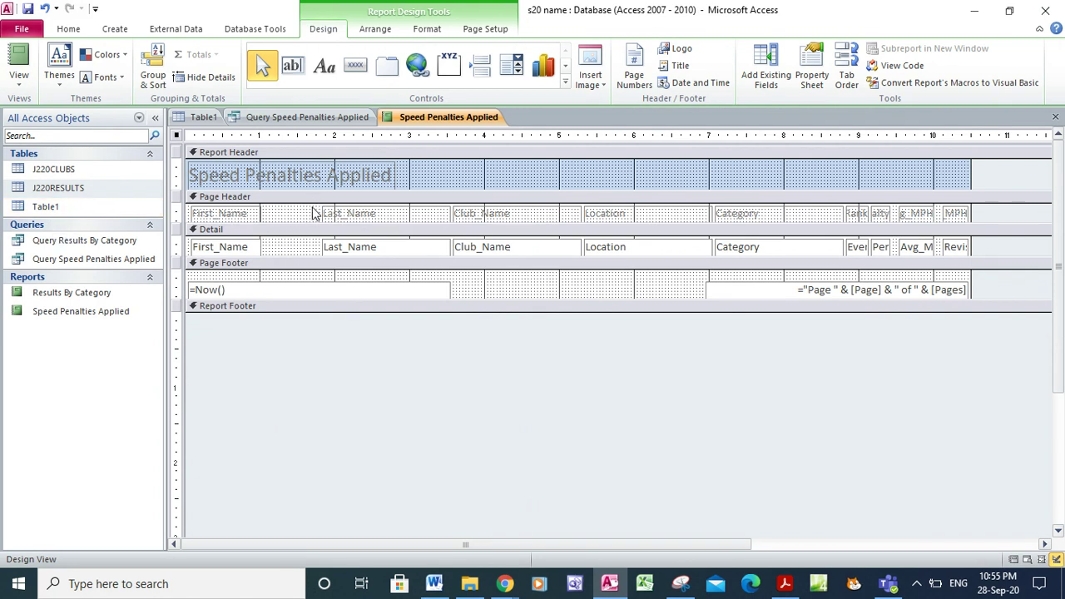
drag(312, 214, 889, 255)
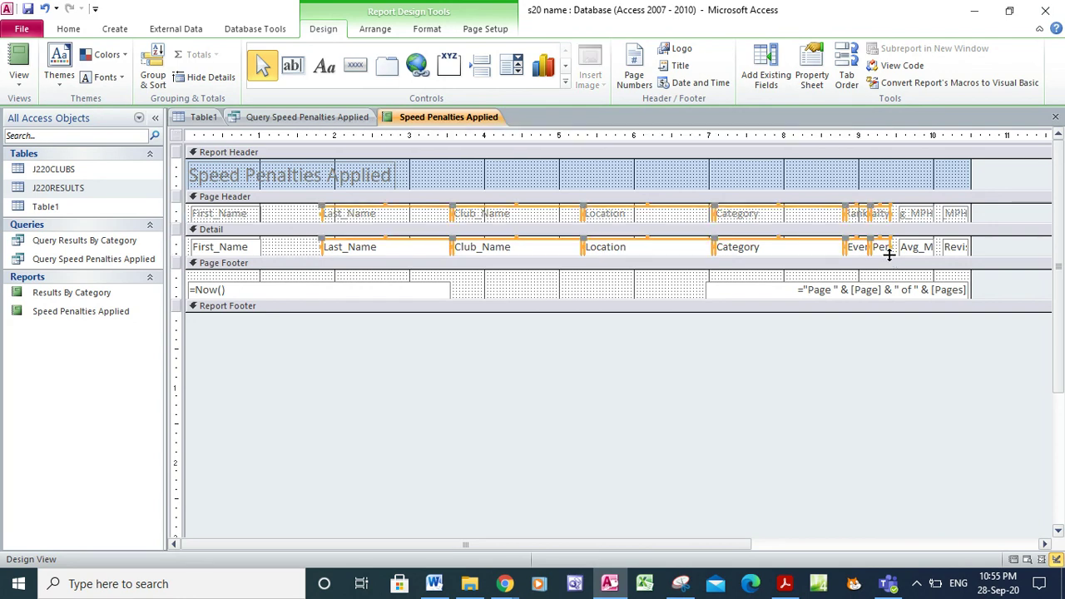
key(Left)
key(Left)
key(Left)
key(Left)
key(Left)
key(Left)
key(Left)
key(Left)
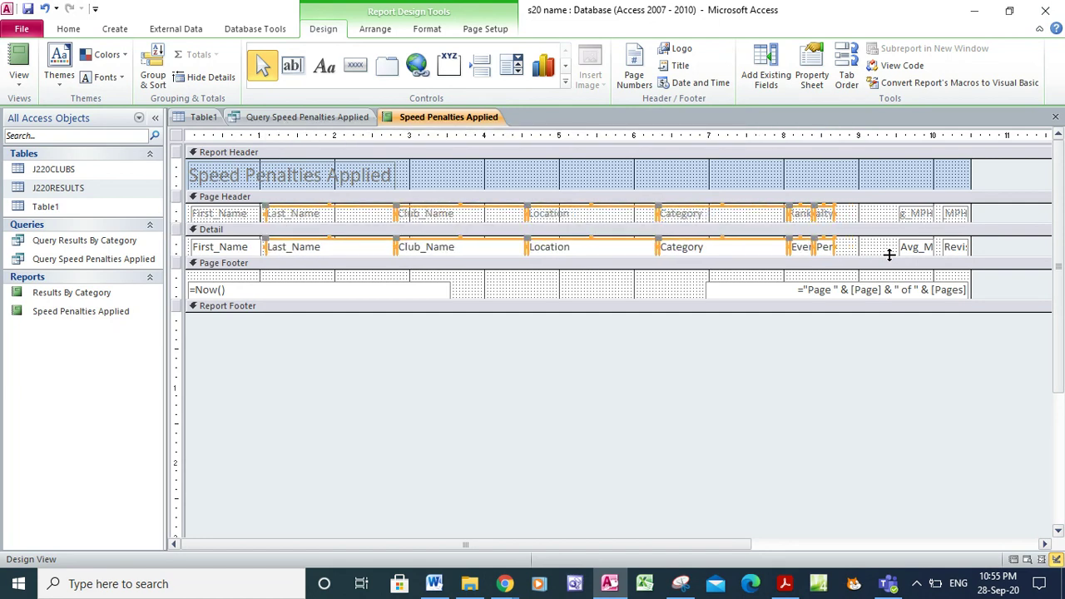
key(Left)
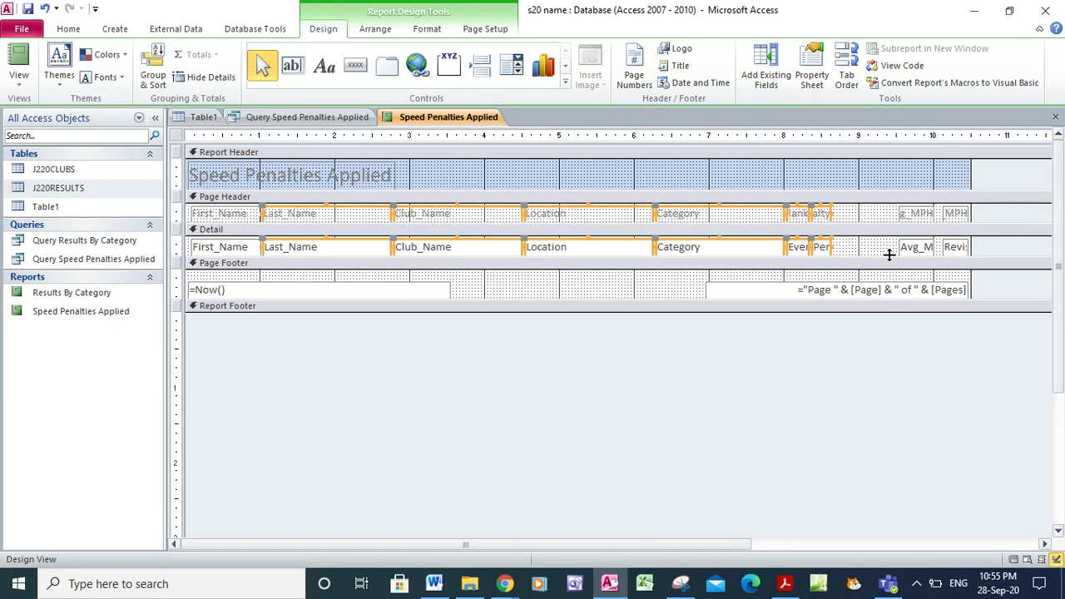
- In Layout View, extend the Club_Name label and data column towards Last_Name, and trim its other side to fit the club names
click(19, 78)
click(57, 176)
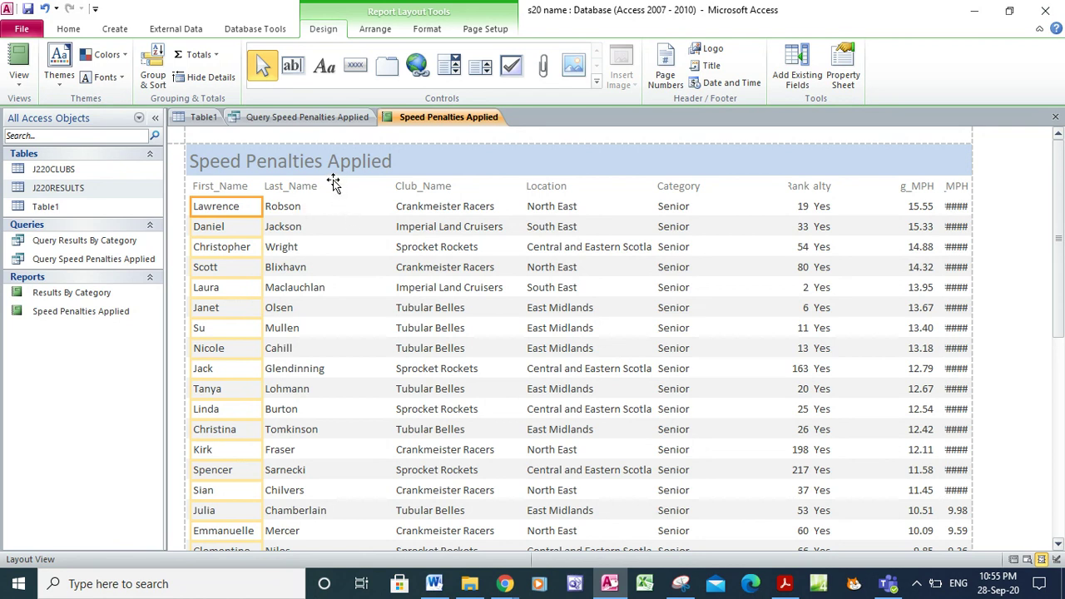
click(411, 185)
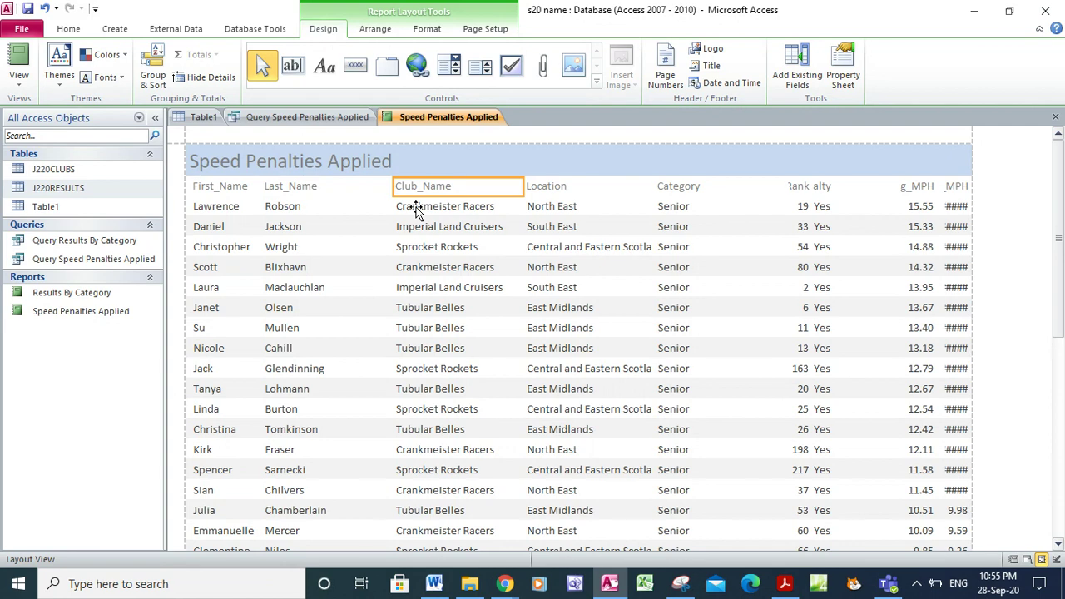
shift+click(416, 210)
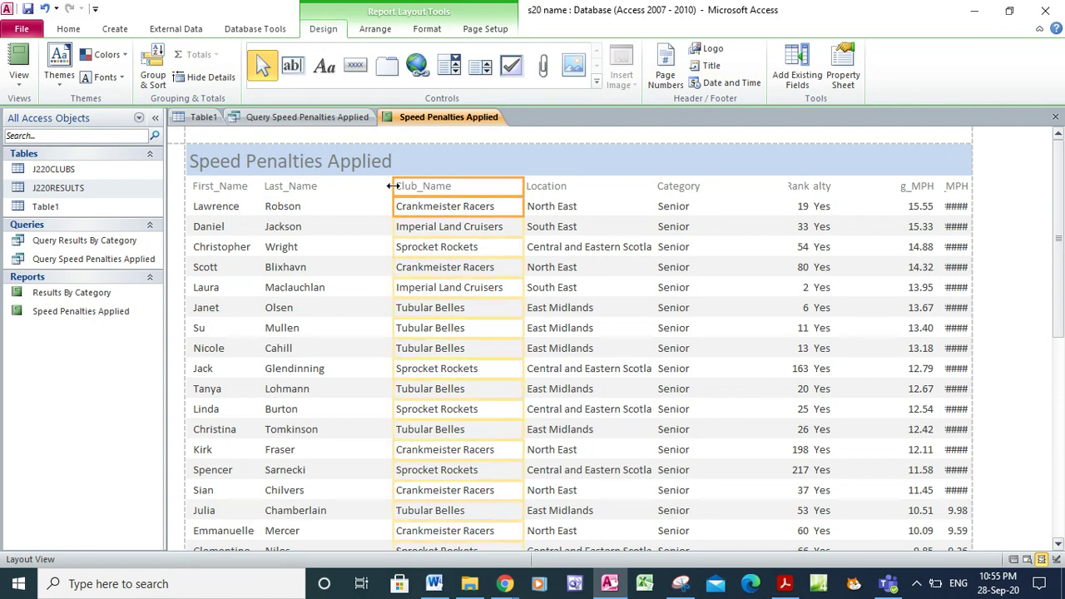
drag(391, 185, 345, 195)
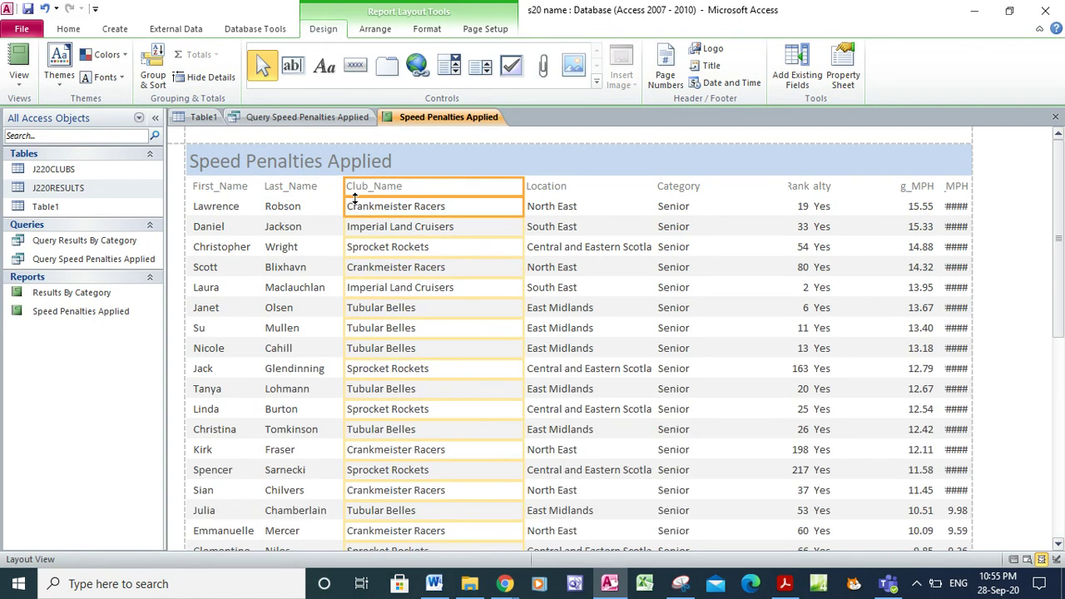
drag(524, 190, 469, 210)
- Extend the Location label and data column back to Club_Name, and trim its other side to just fit Central and Eastern Scotland
click(531, 188)
click(537, 212)
drag(524, 189, 466, 200)
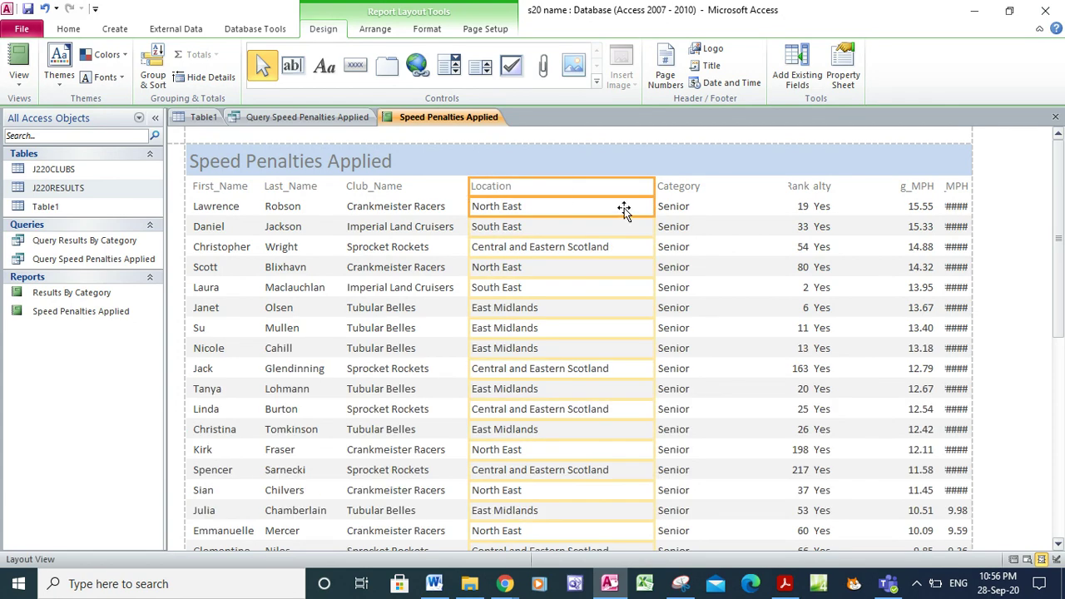
drag(657, 194, 618, 204)
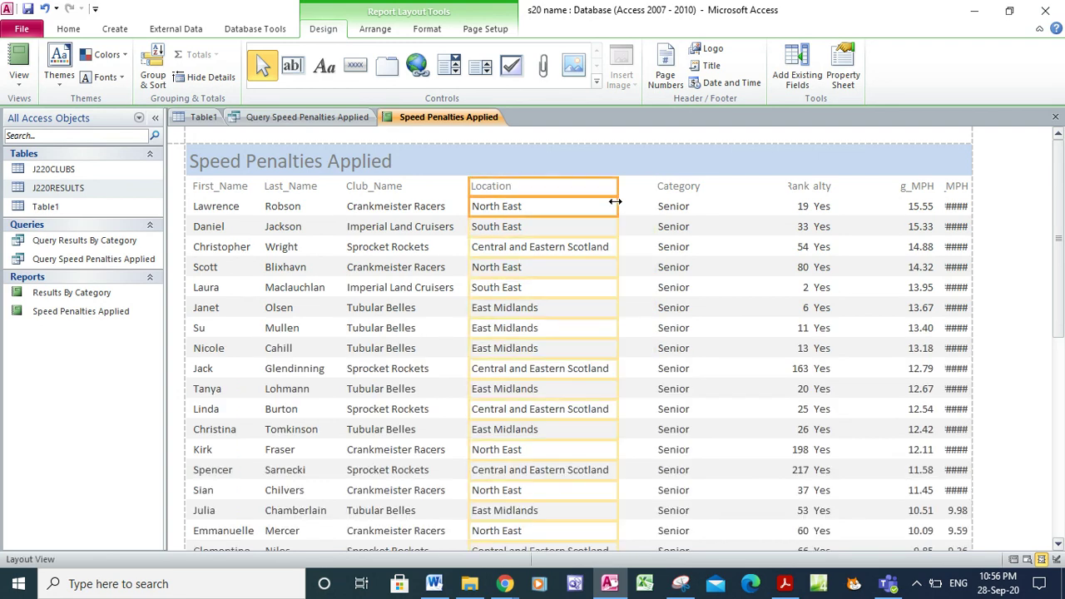
- Extend the Category label and data column back to Location, and trim its other side to just fit the label
click(677, 189)
click(674, 208)
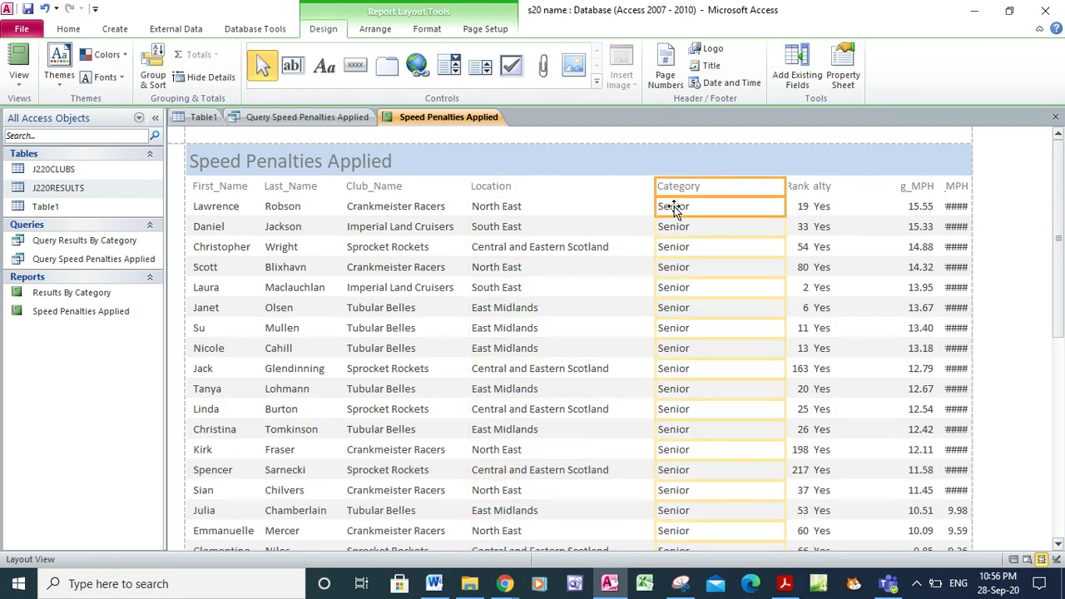
drag(783, 188, 614, 205)
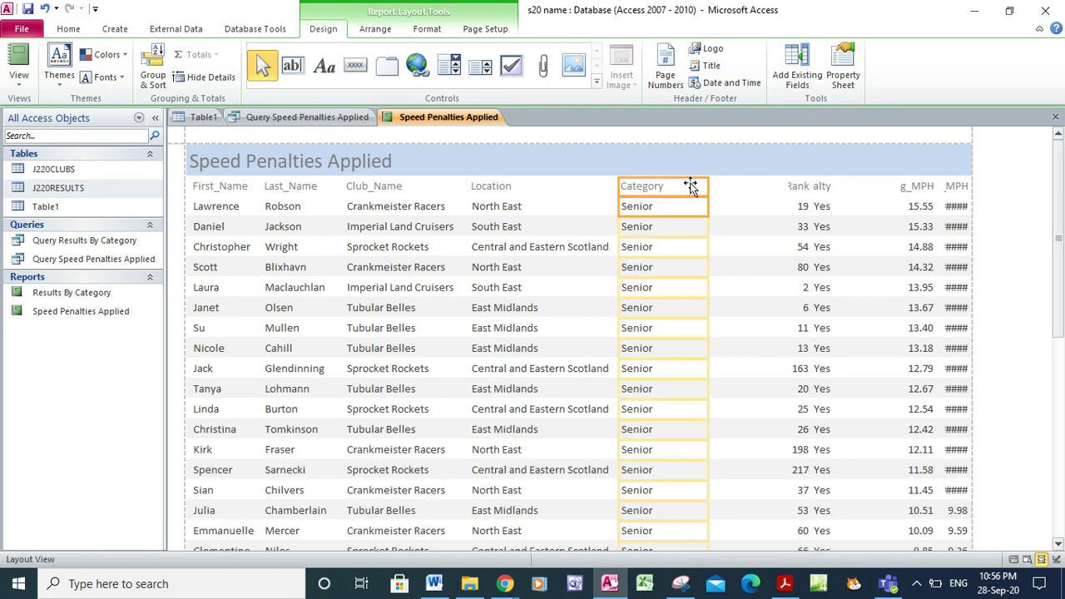
drag(706, 184, 670, 189)
- Extend the Event_Rank label and data column back to Category, and trim its other side to just fit the label
click(786, 186)
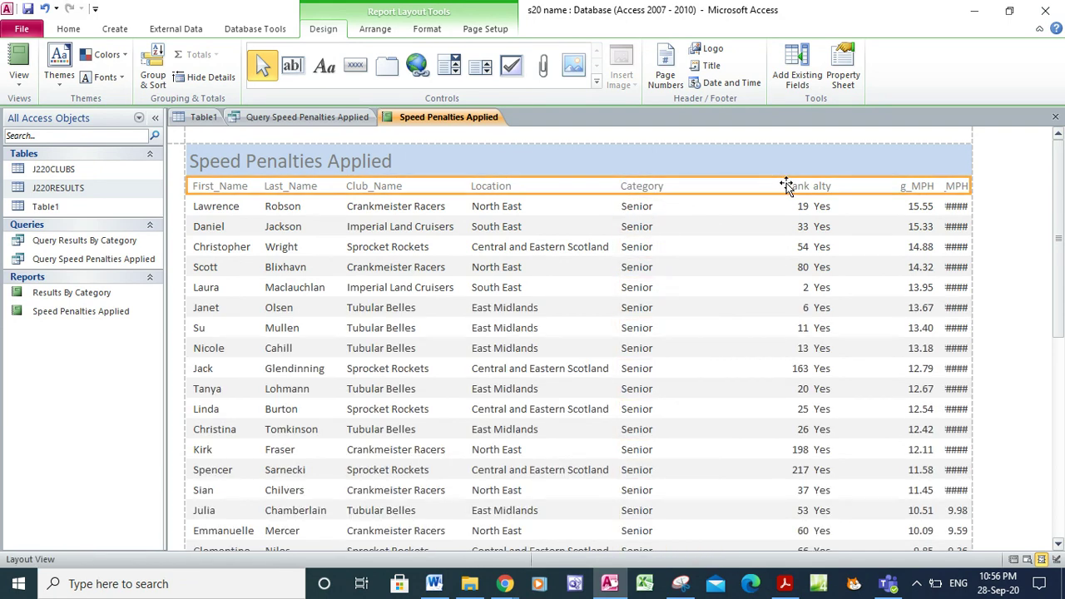
click(793, 189)
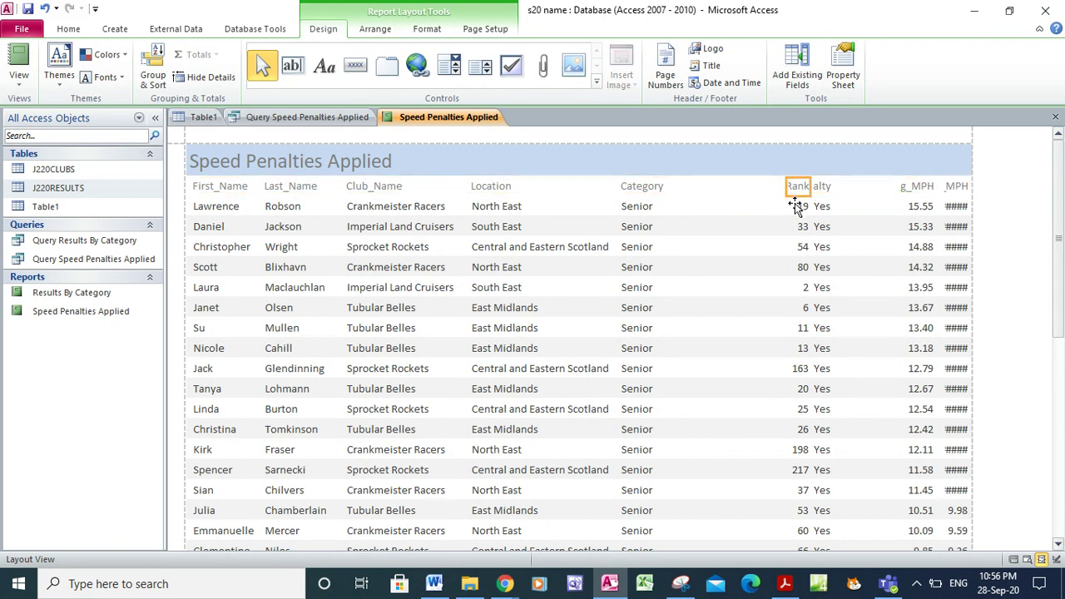
click(796, 210)
drag(786, 189, 671, 193)
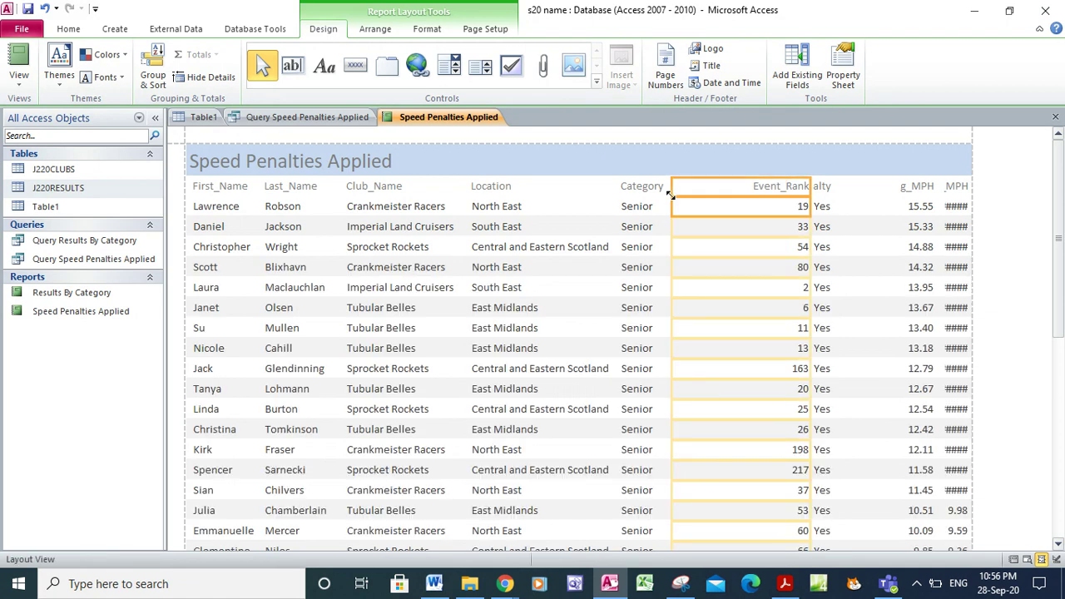
drag(812, 190, 734, 189)
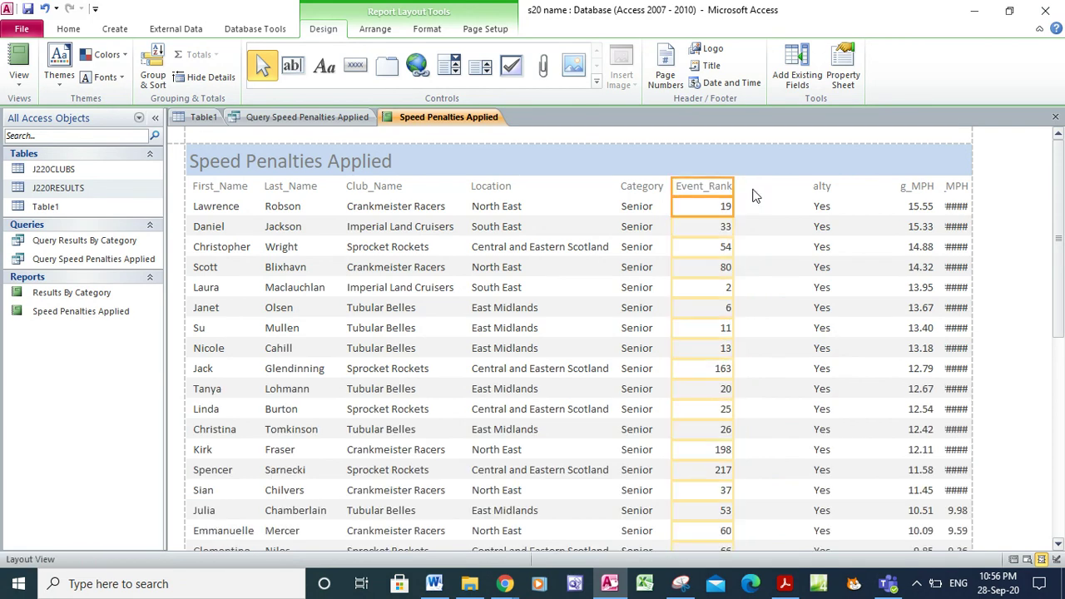
- Extend the Penalty label and data column towards Event_Rank, and trim its other side to just fit the label
click(817, 189)
click(818, 190)
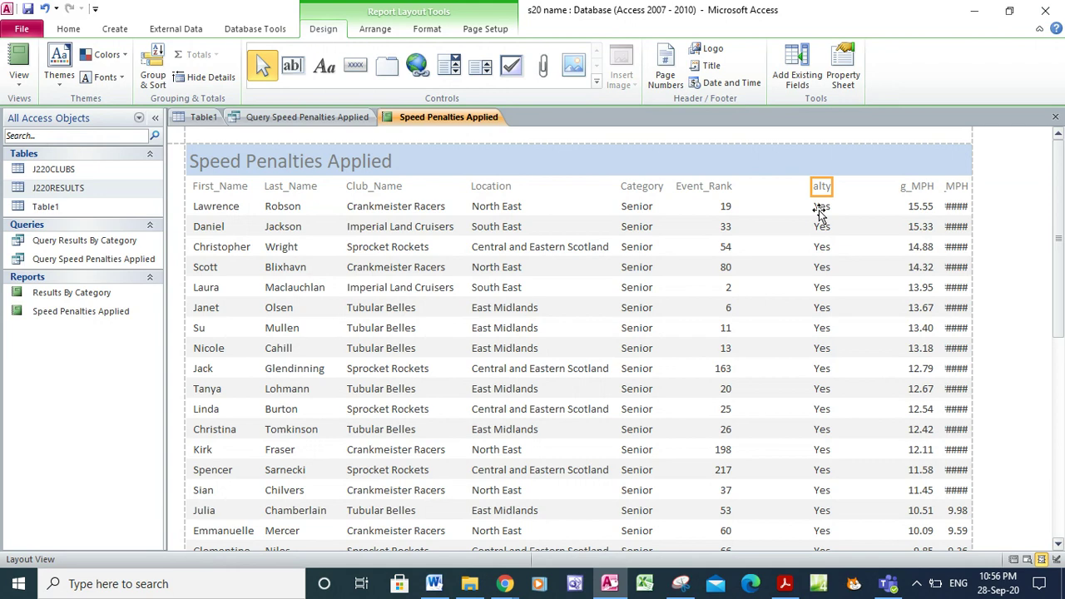
click(819, 212)
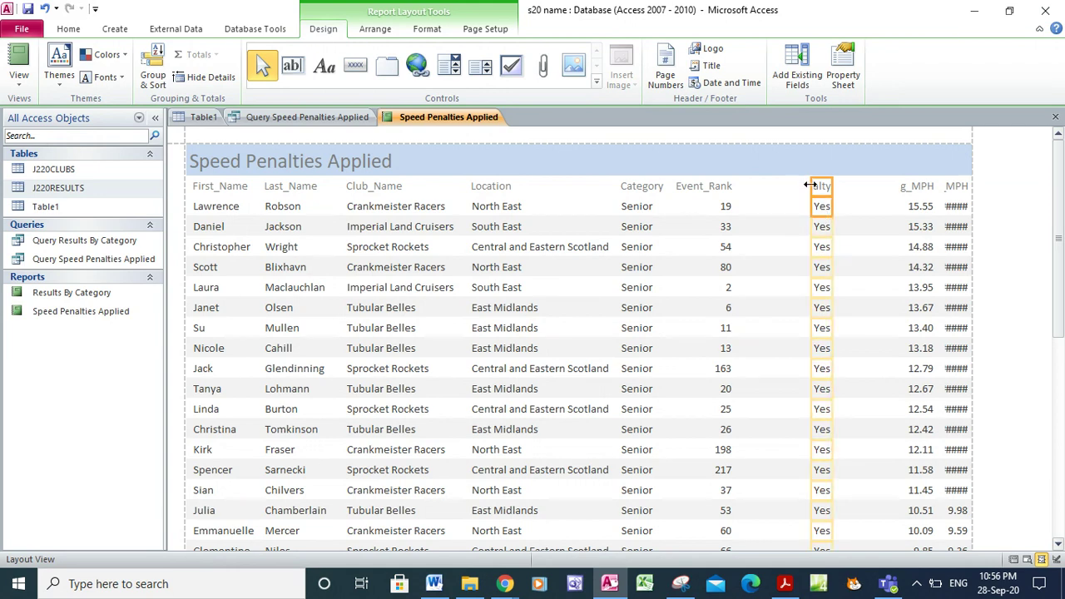
drag(811, 191, 743, 190)
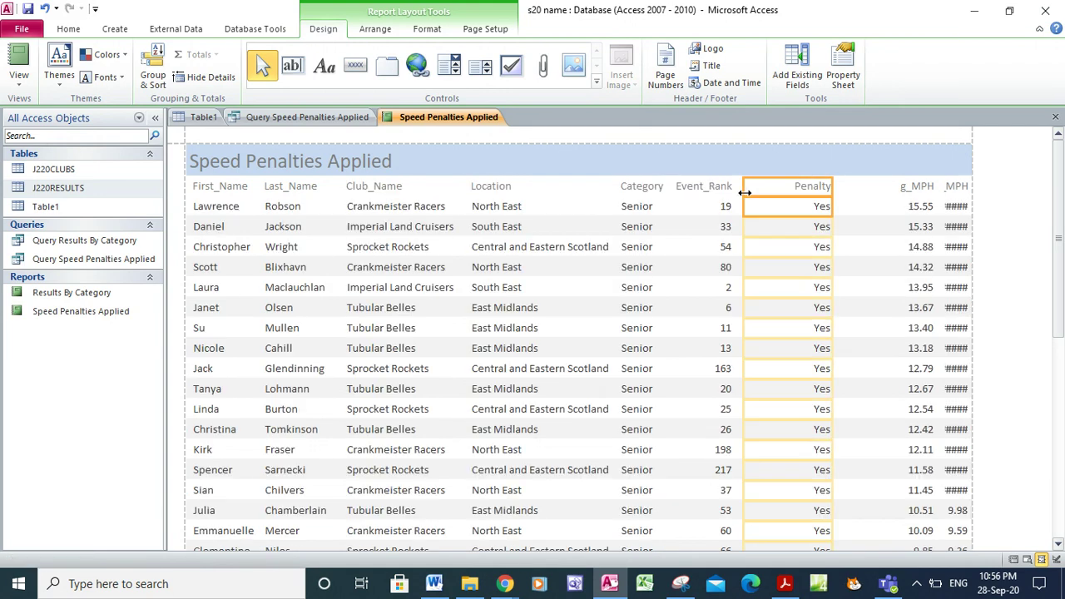
drag(824, 194, 790, 193)
- Extend the Avg_MPH label and data column back to Penalty, and trim its other side to just fit the label
click(915, 188)
click(918, 208)
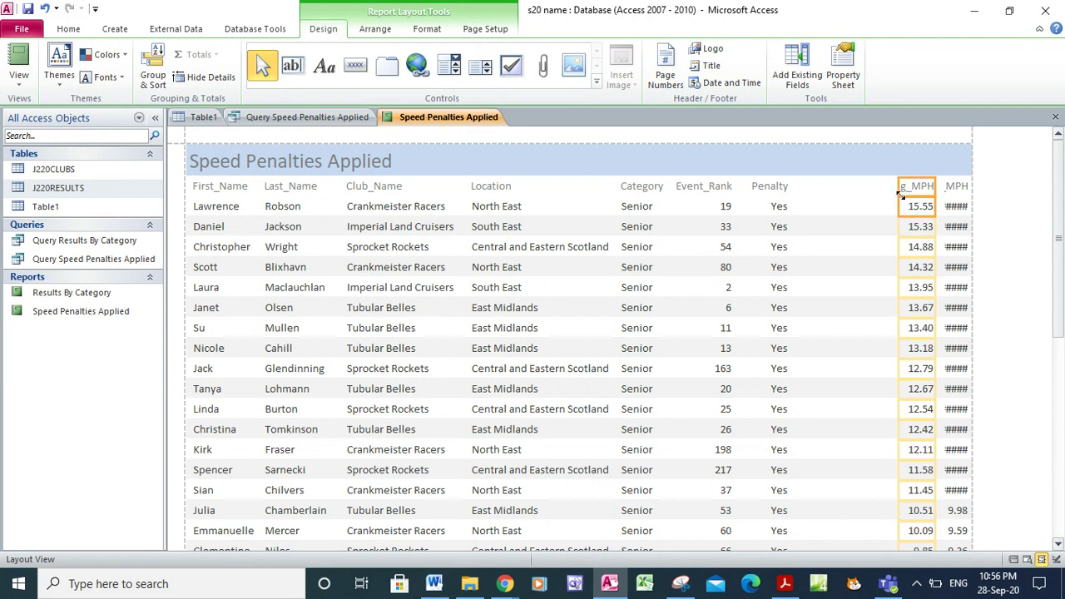
drag(897, 189, 791, 207)
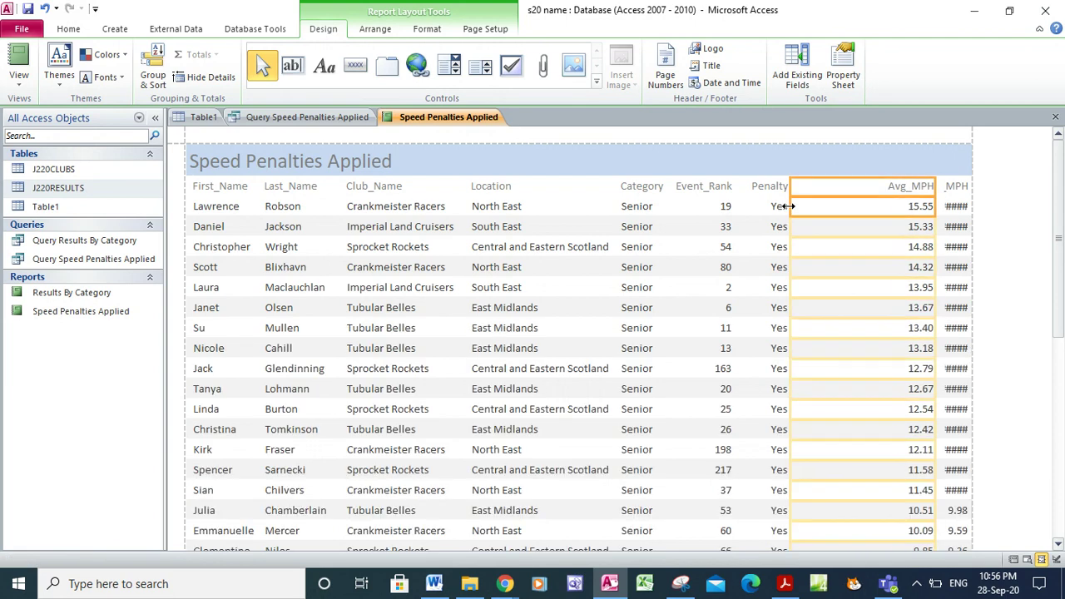
drag(936, 189, 847, 189)
- Extend the Revised_MPH label and data column towards Avg_MPH, and trim its other side to just fit the label
click(944, 189)
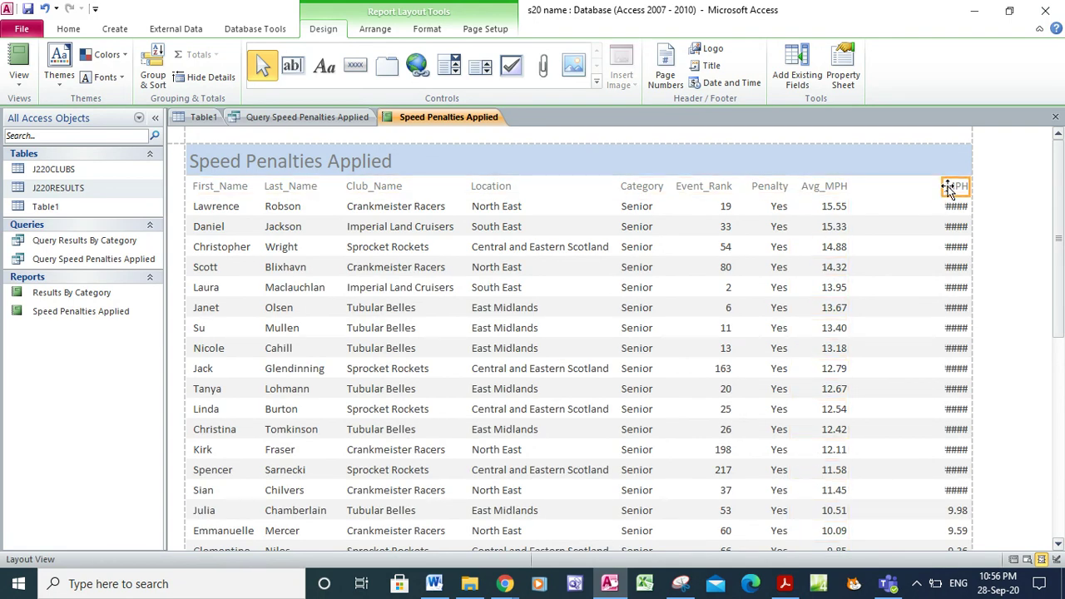
shift+click(946, 205)
drag(941, 181, 857, 191)
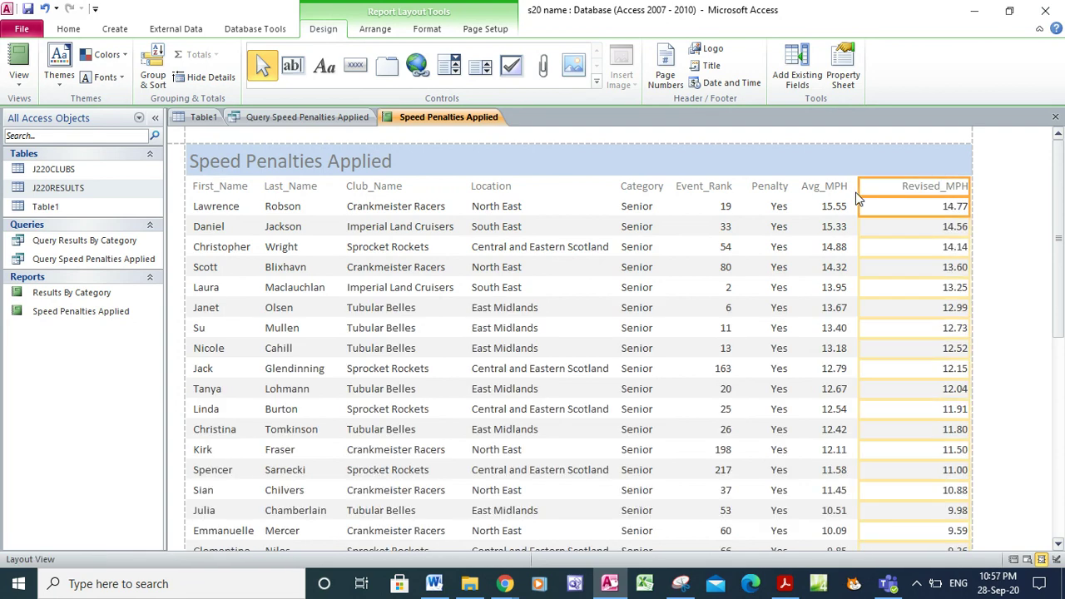
drag(971, 190, 930, 188)
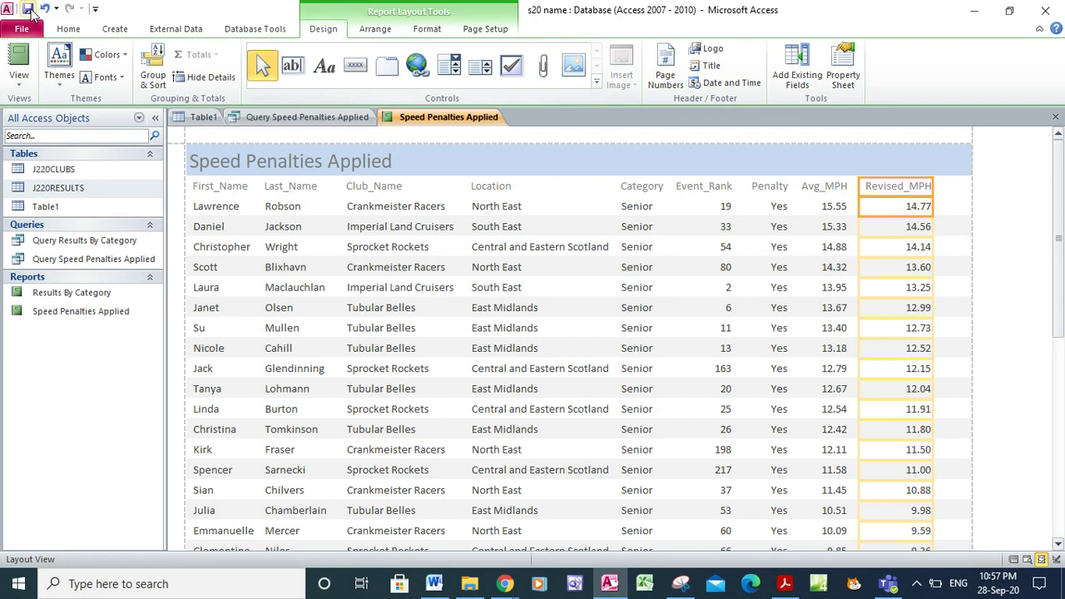
- Check the report in Print Preview, and read the title text and formatting requirements in the question paper in Acrobat Reader
click(18, 75)
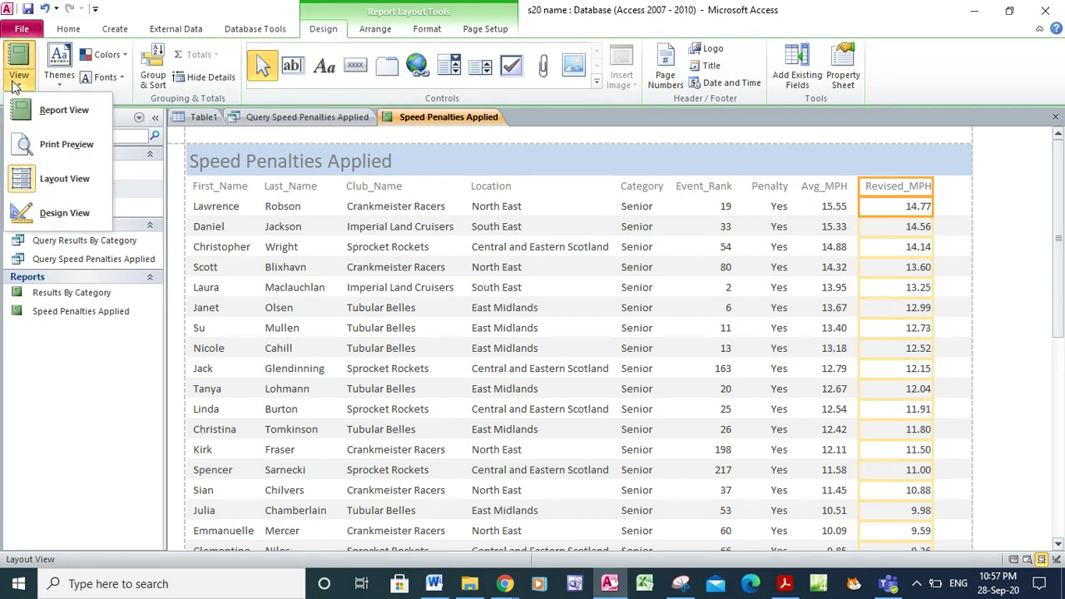
click(49, 148)
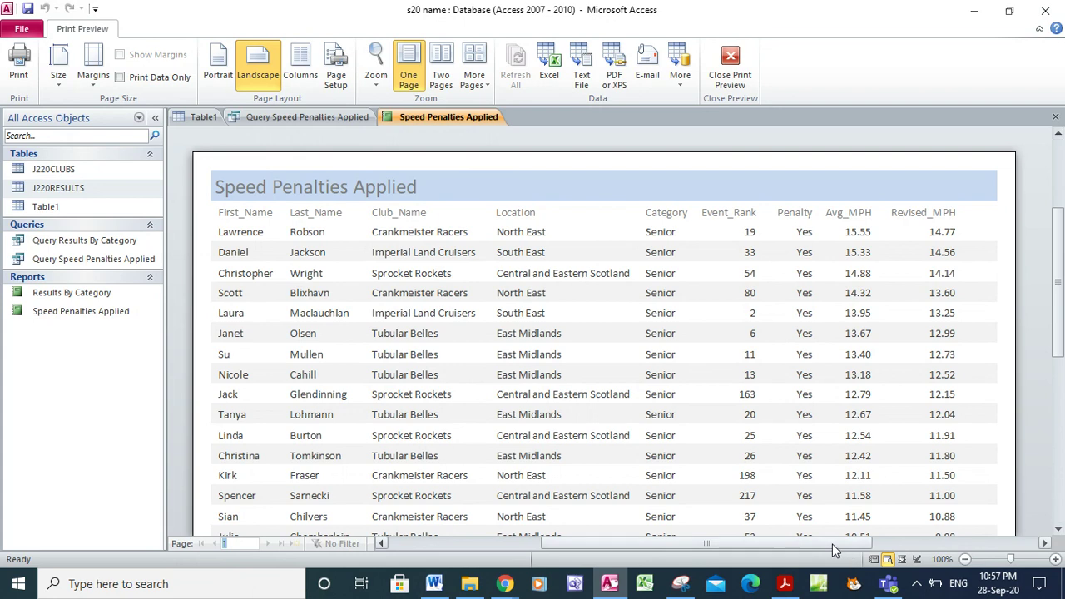
click(786, 584)
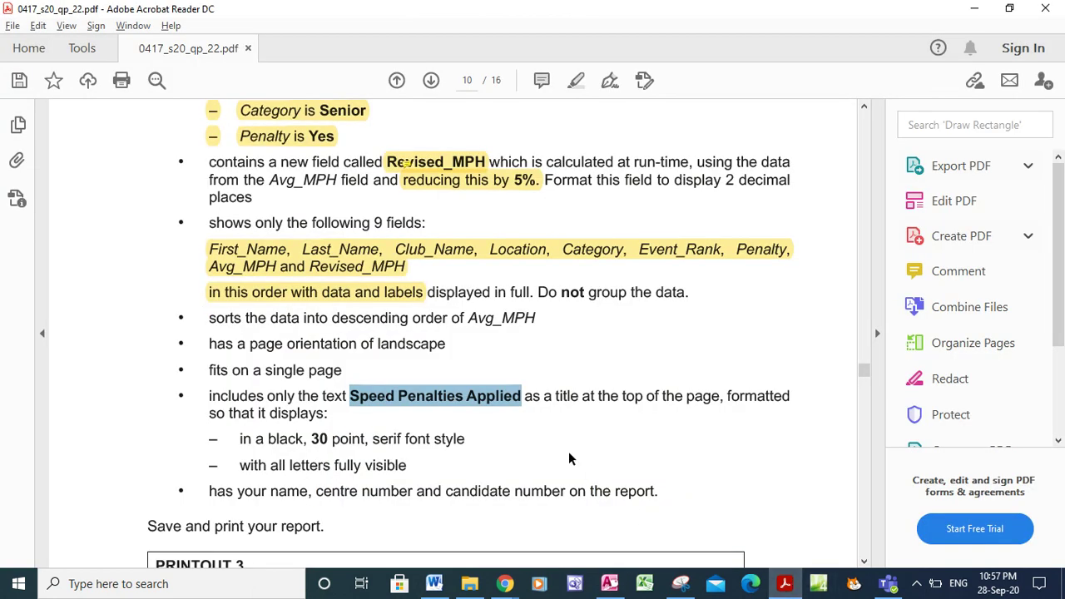
click(541, 448)
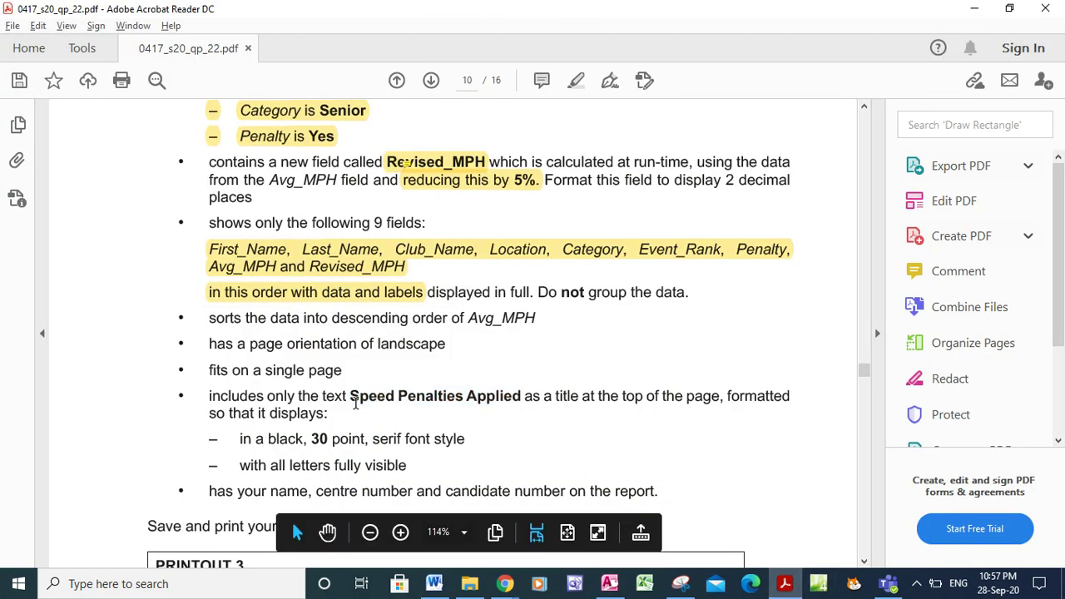
drag(350, 399, 523, 403)
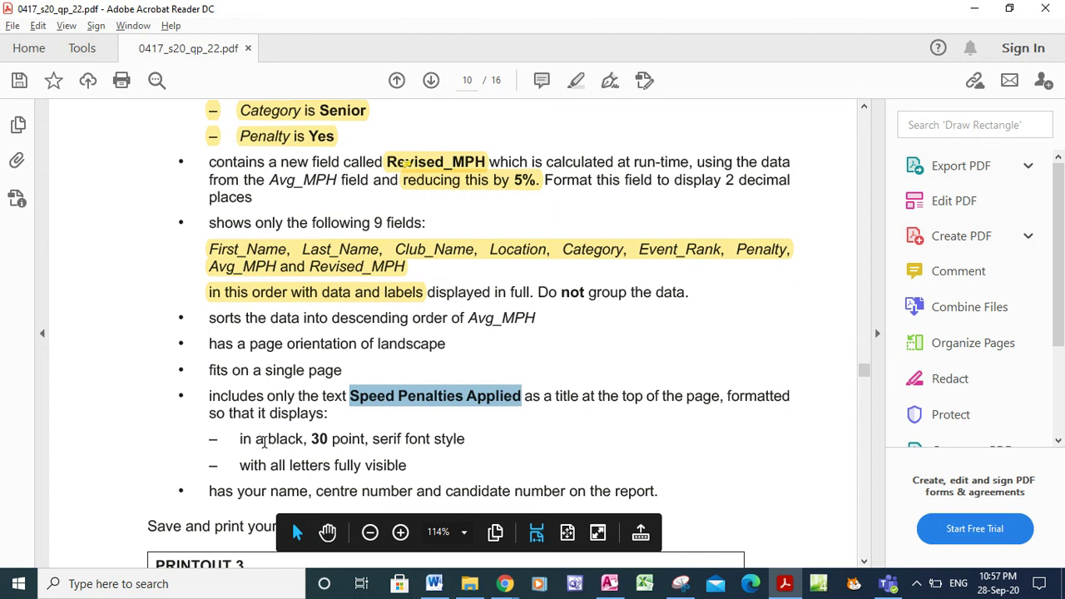
drag(268, 439, 483, 441)
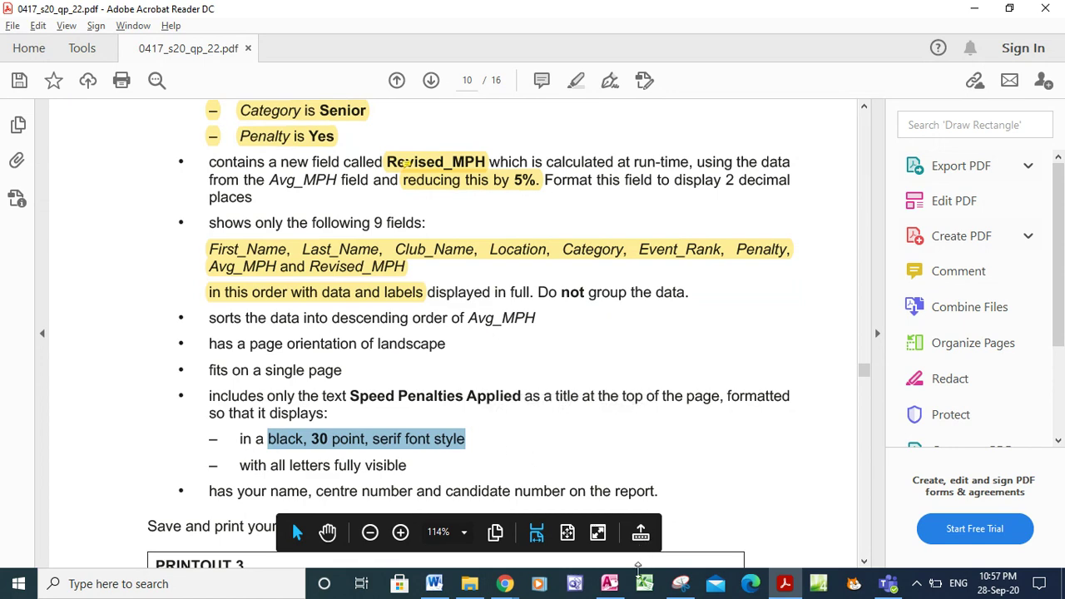
- Back in Access, open the report in Design View and set the Speed Penalties Applied title's font size to 30
click(609, 583)
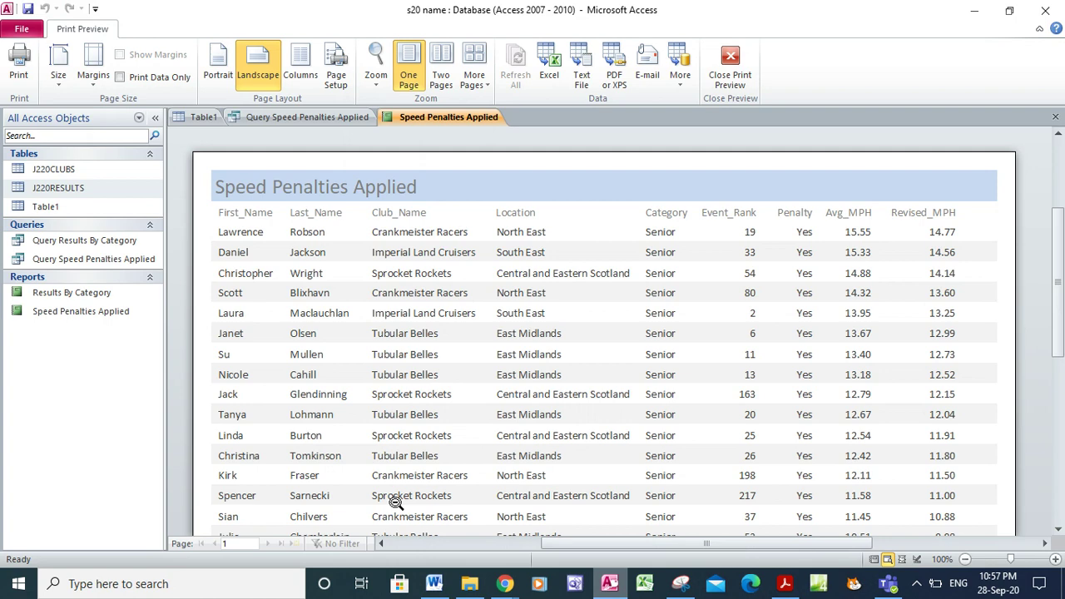
click(724, 74)
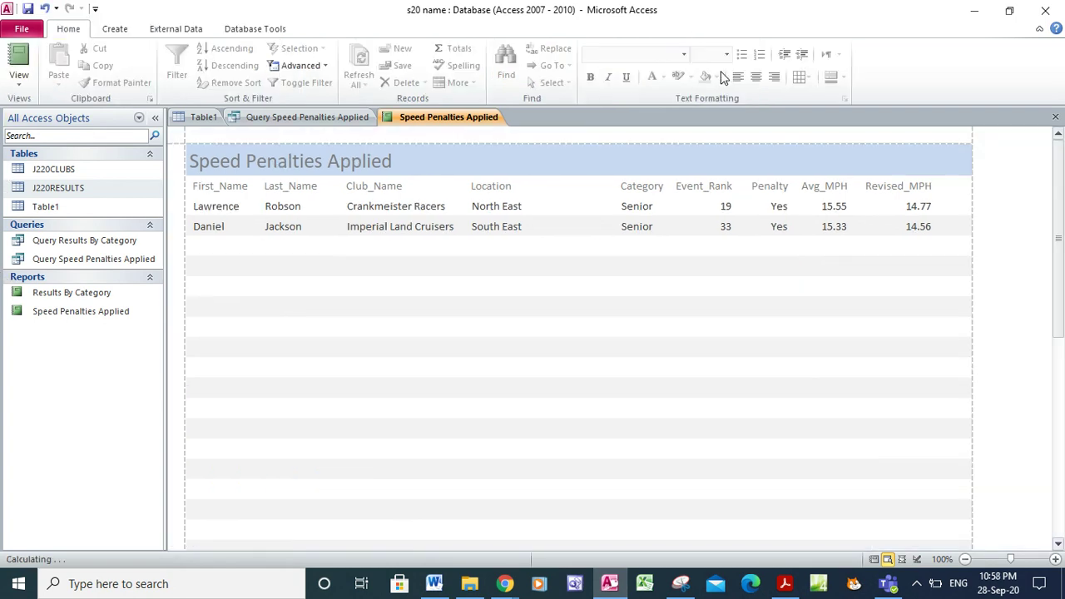
click(20, 83)
click(32, 215)
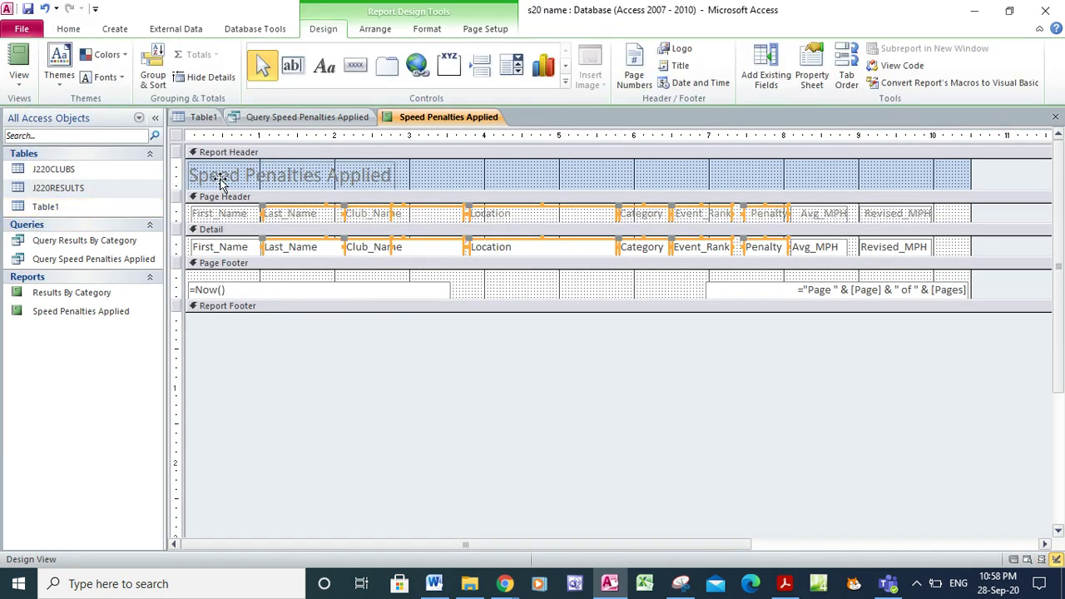
click(214, 179)
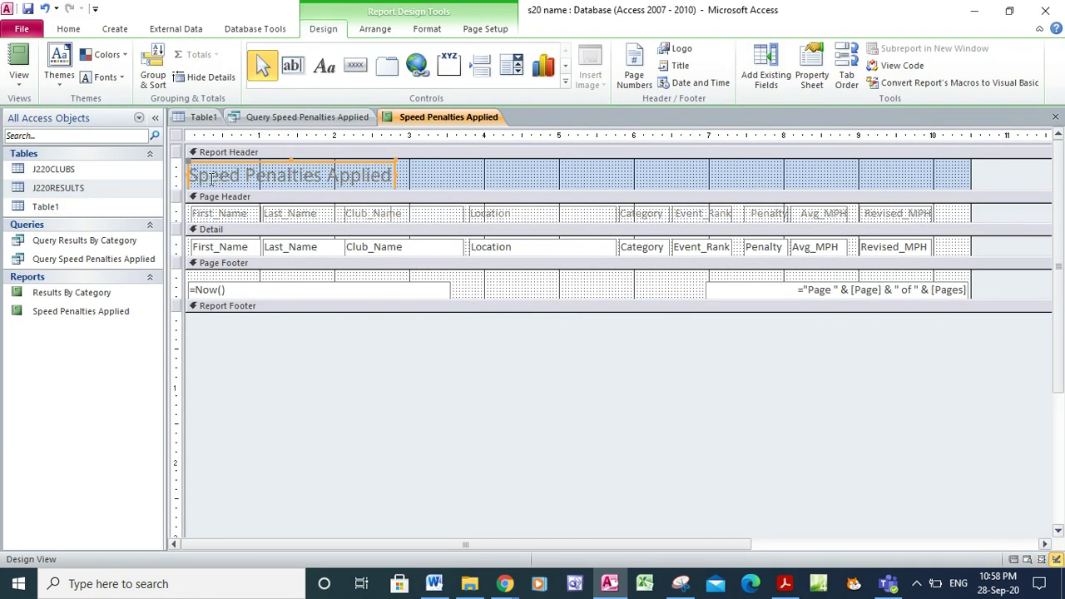
drag(194, 177, 396, 175)
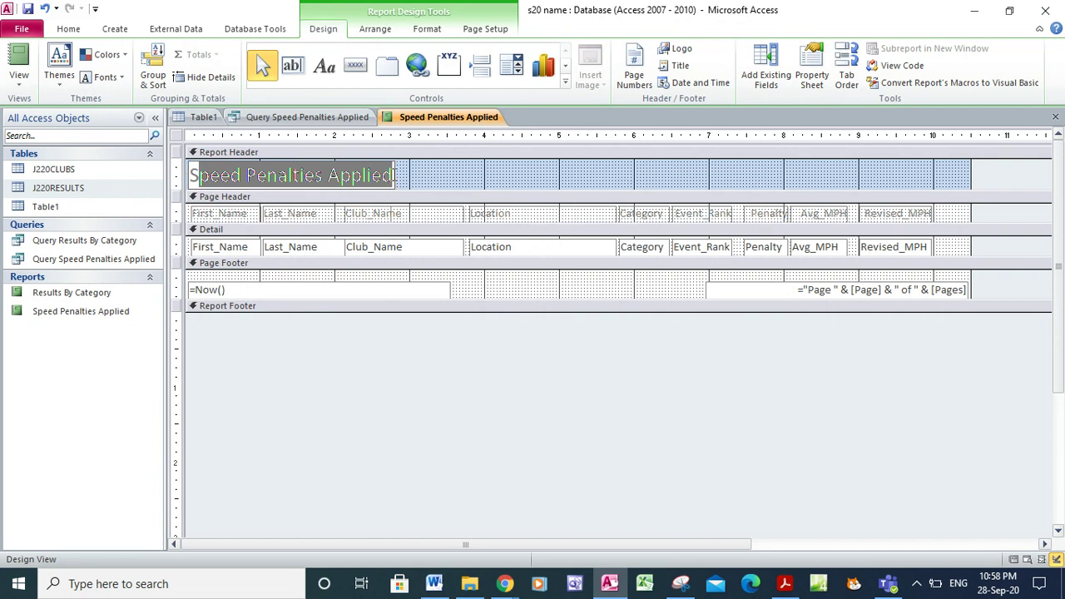
click(427, 28)
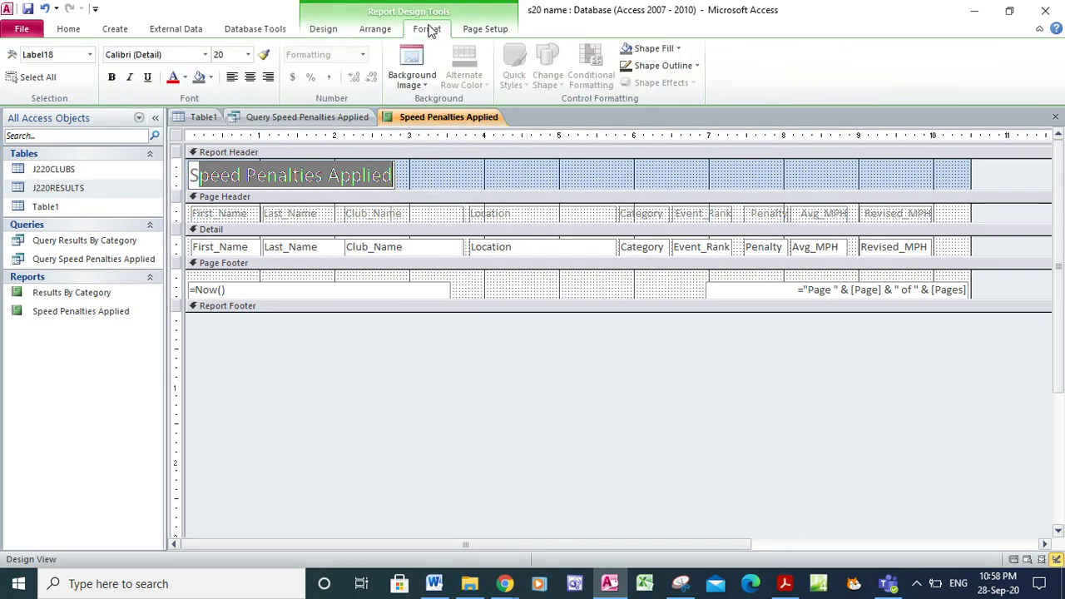
click(229, 56)
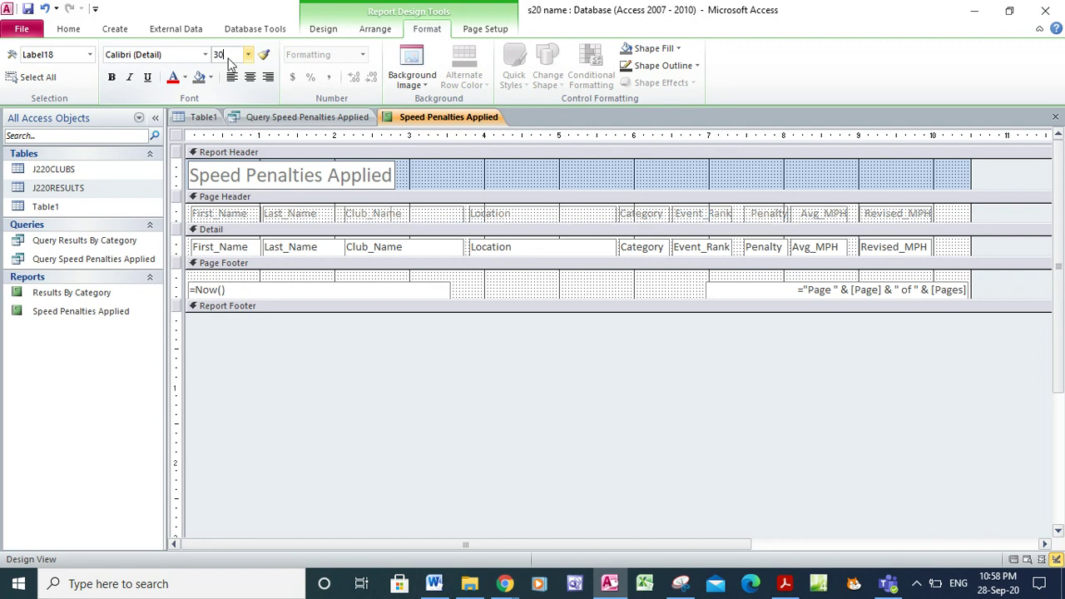
text(30)
key(Return)
- Change the report title's font to Times New Roman
click(206, 55)
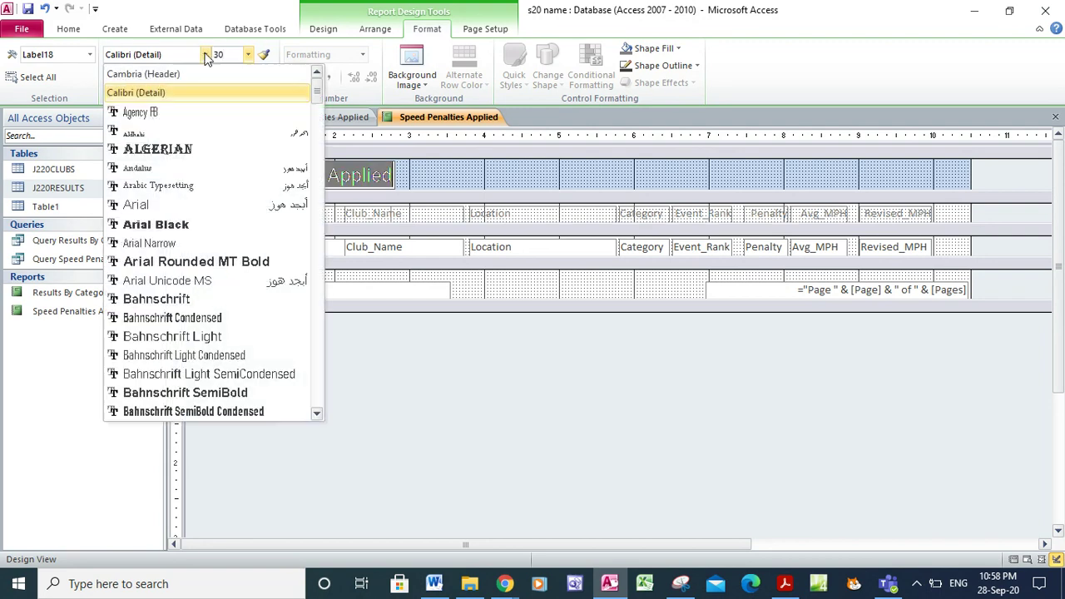
click(206, 55)
click(207, 55)
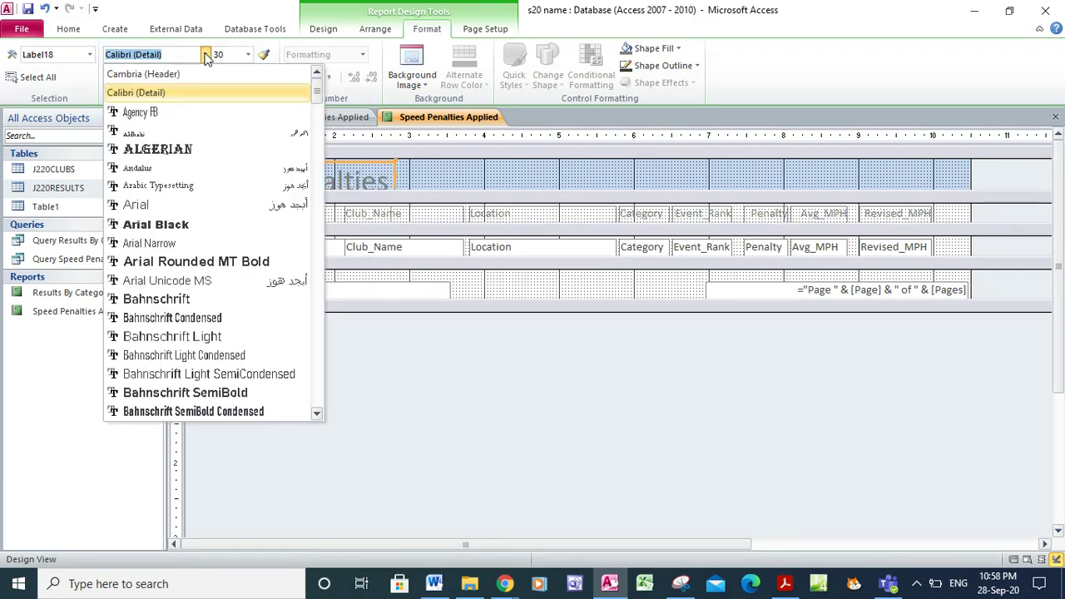
text(T)
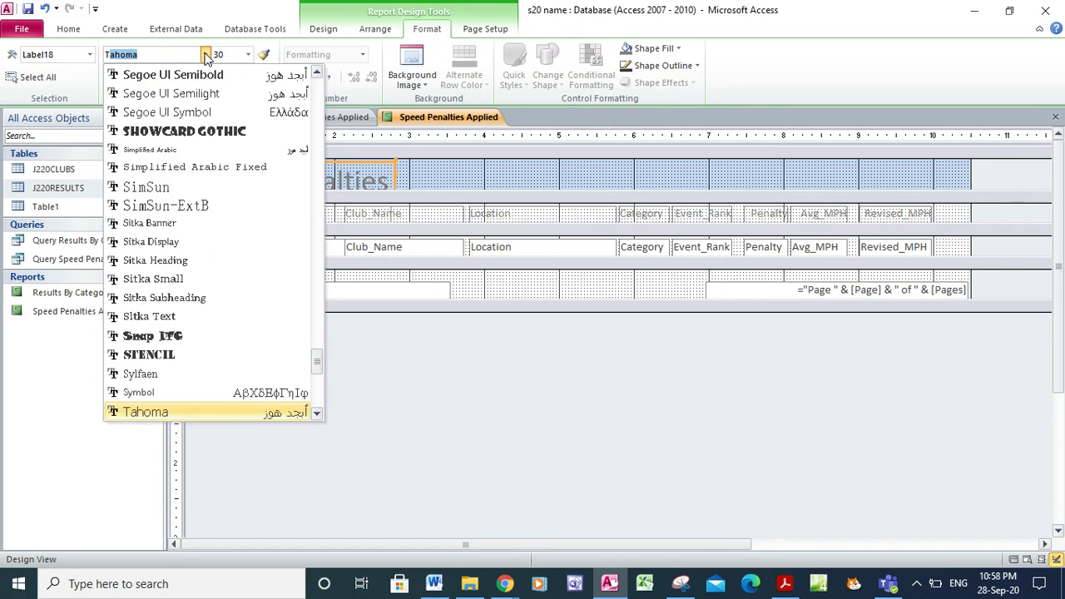
text(imed)
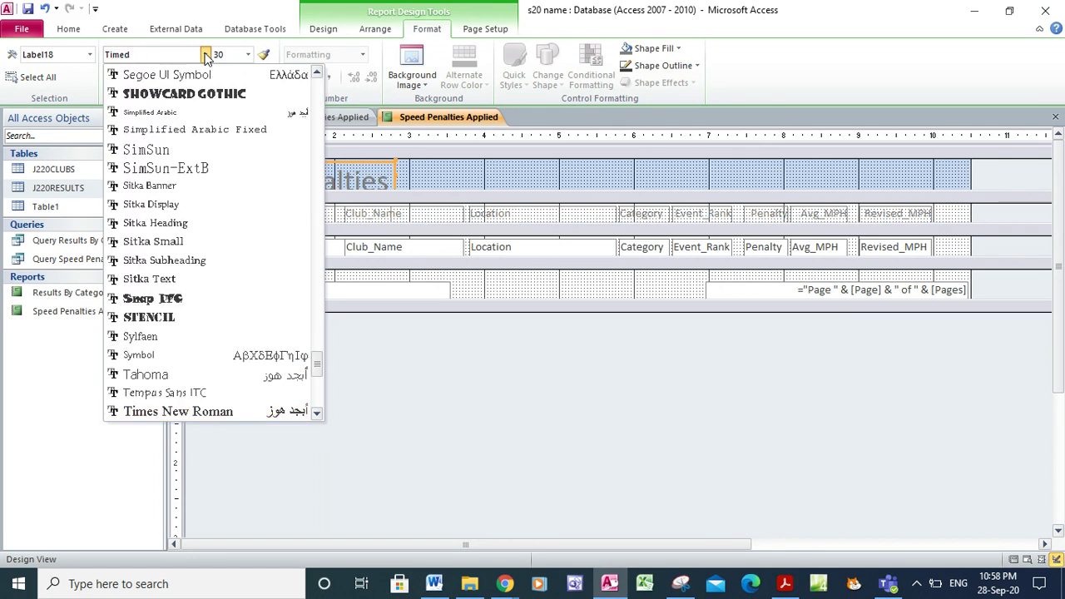
key(BackSpace)
text(s New Roman)
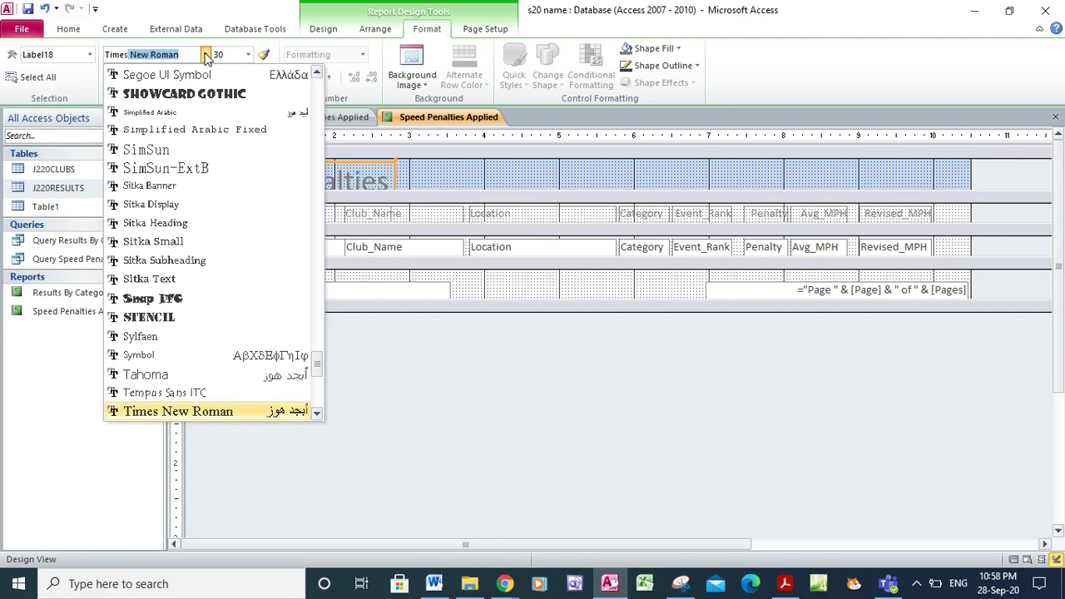
key(Return)
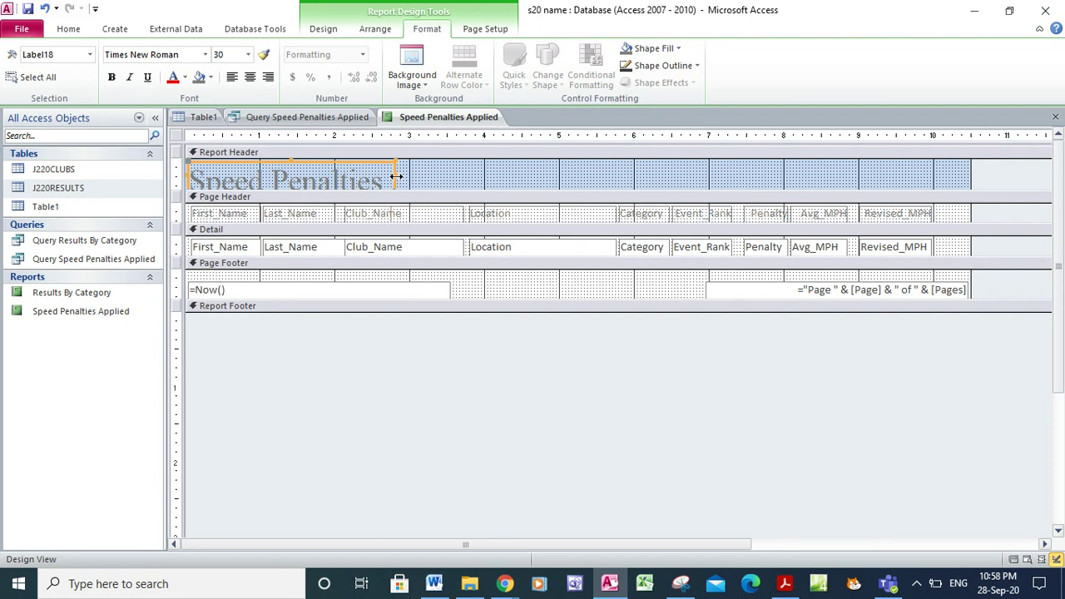
- Enlarge the Speed Penalties Applied title label to about 4.2 inches wide and tall enough to fit all its letters
drag(396, 177, 492, 201)
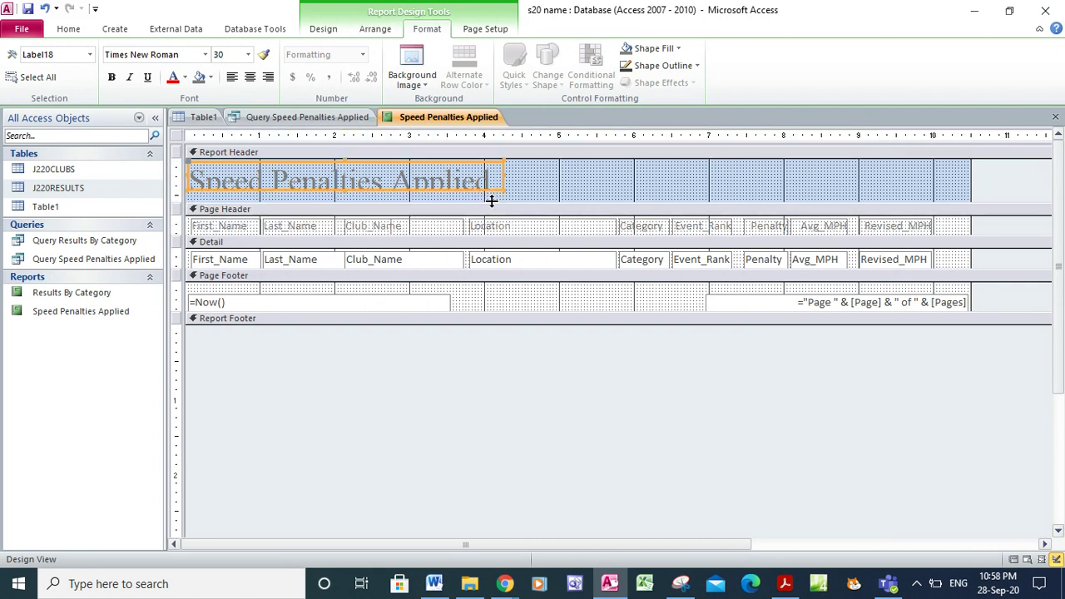
click(345, 192)
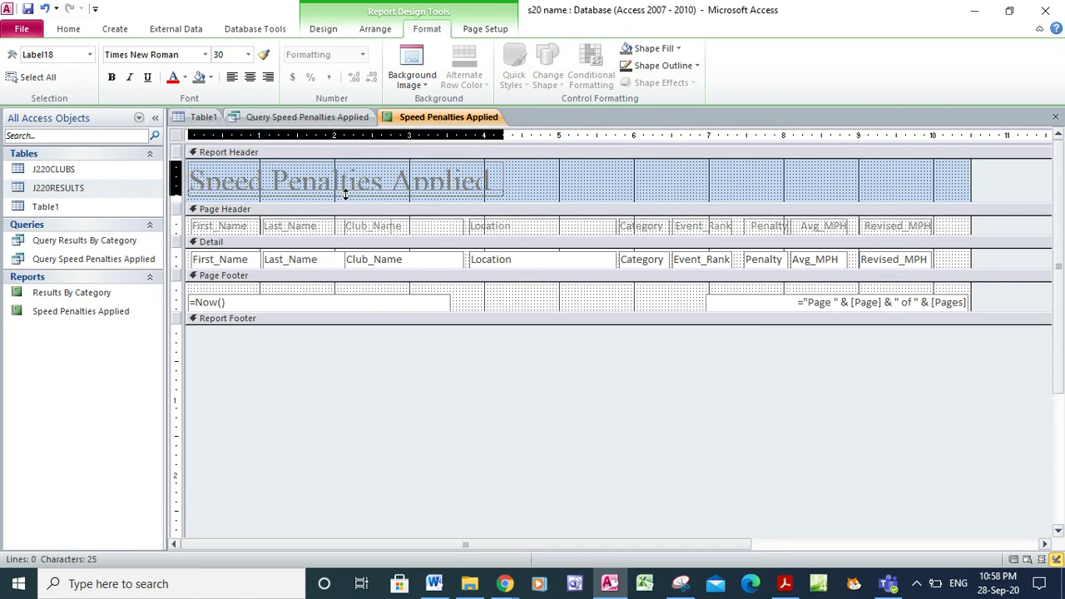
key(Escape)
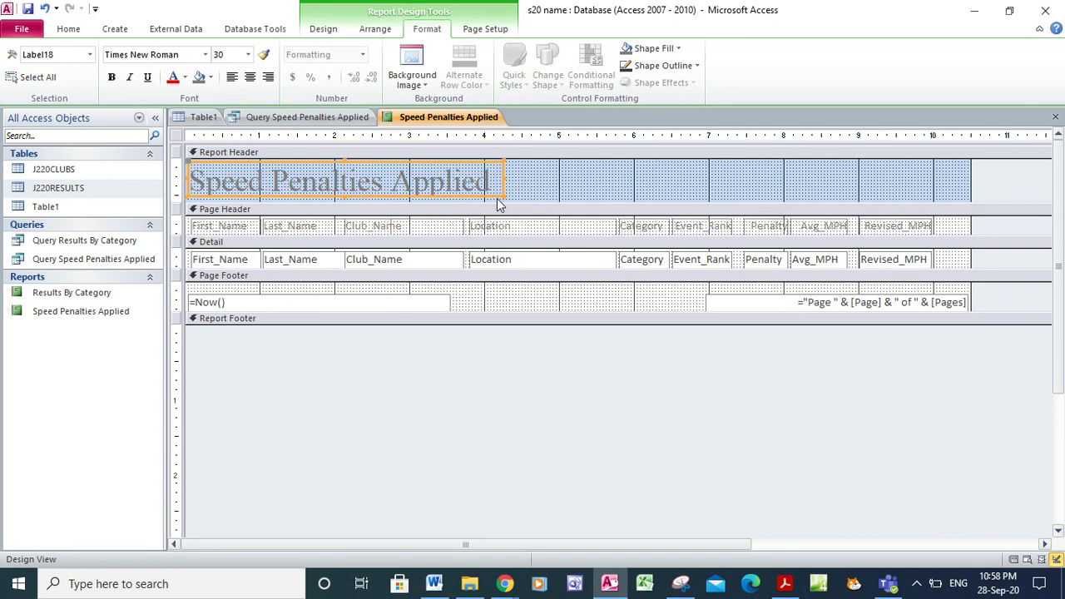
drag(346, 197, 346, 203)
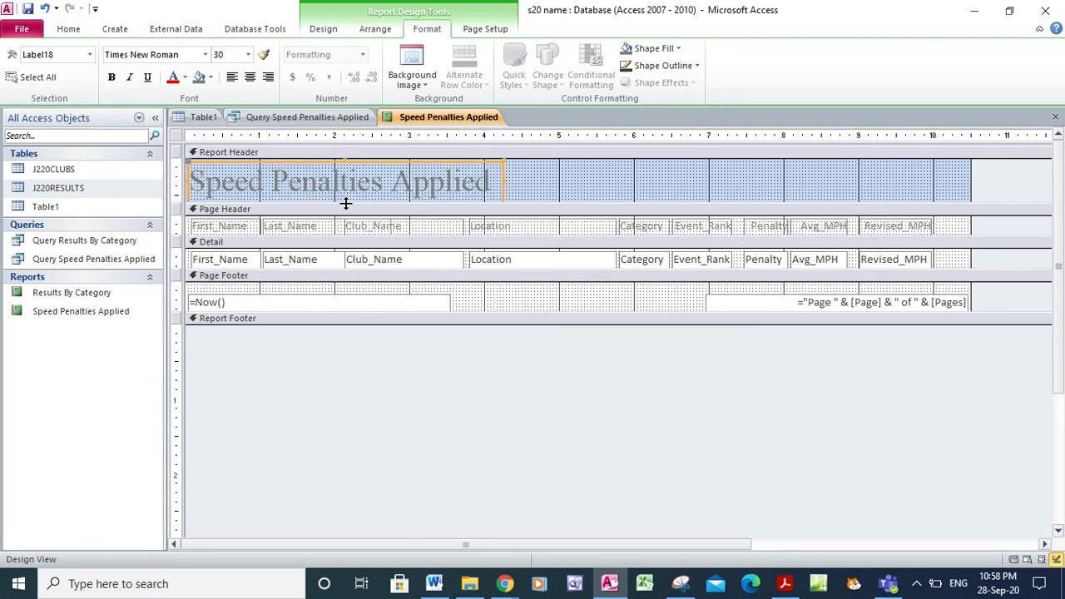
- Set the report title's font colour to black
drag(193, 178, 495, 182)
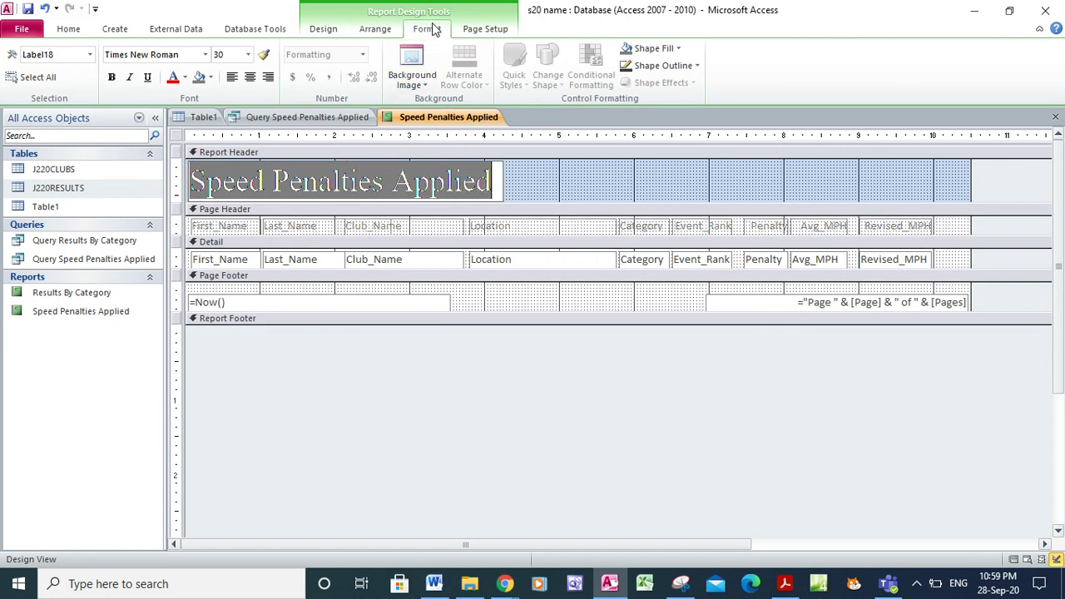
click(184, 79)
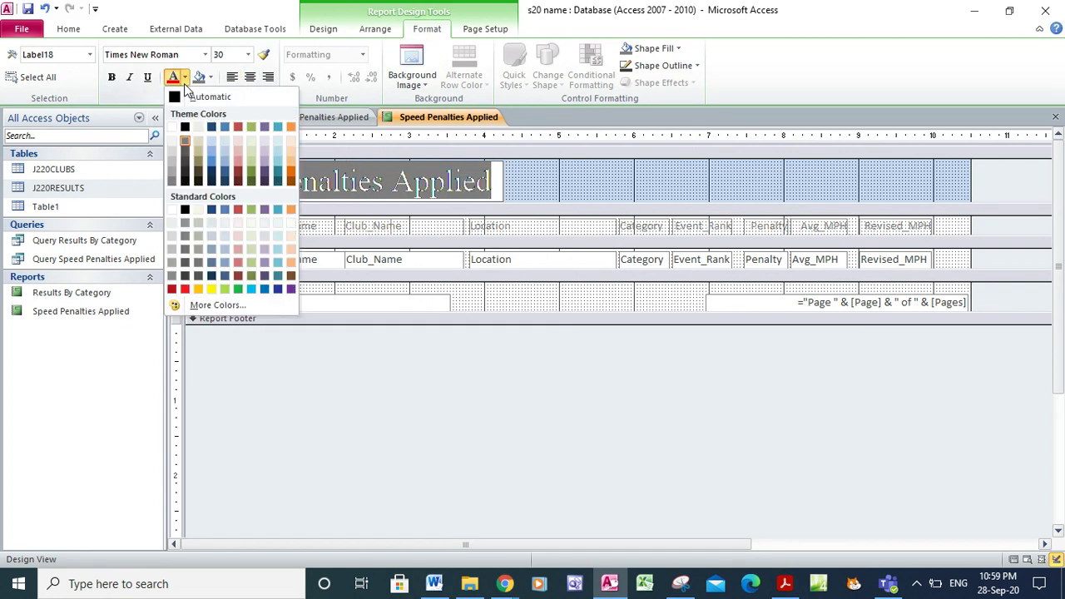
click(185, 129)
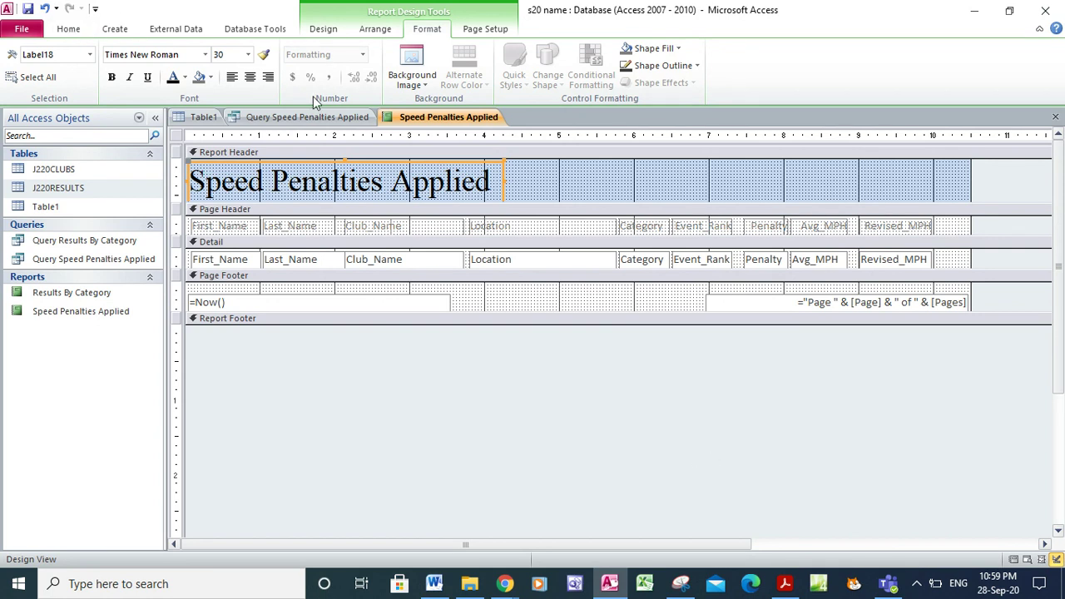
- Check the title in Print Preview, and read the remaining report requirements in the question paper in Acrobat Reader
click(69, 28)
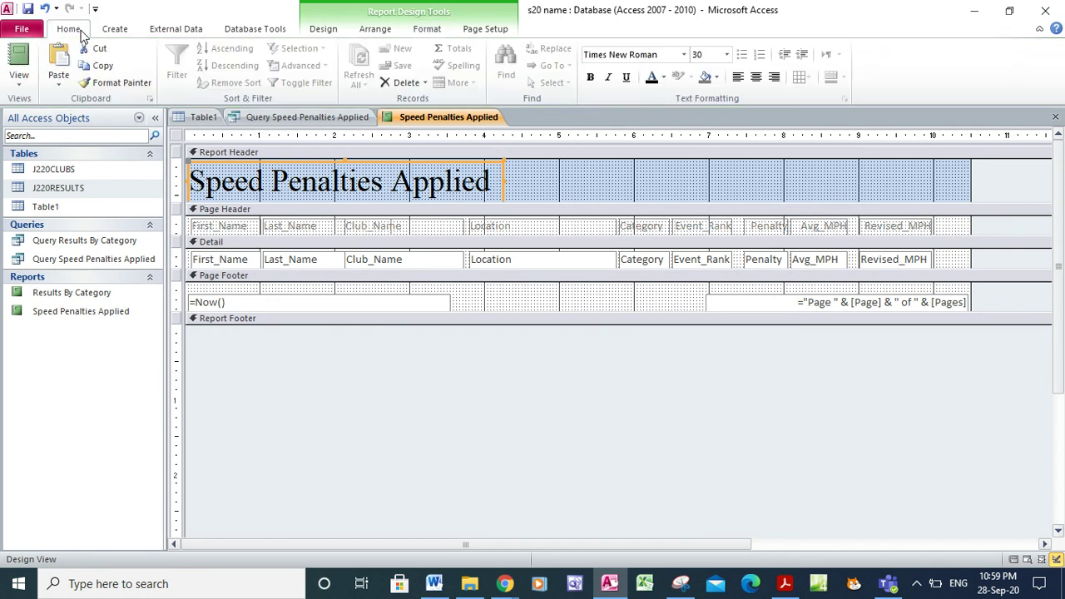
click(19, 67)
click(52, 143)
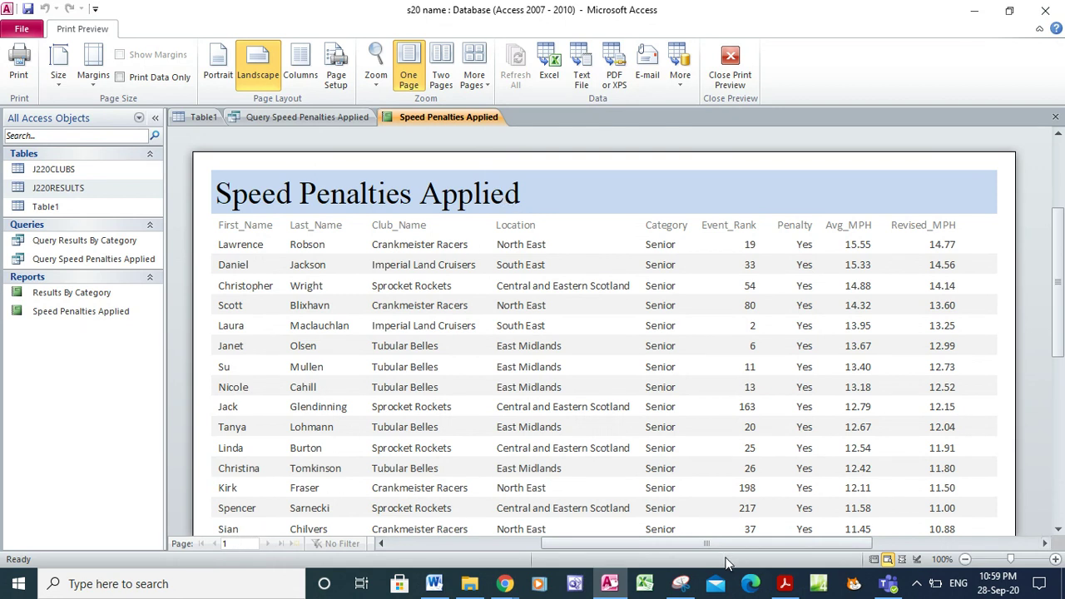
click(785, 583)
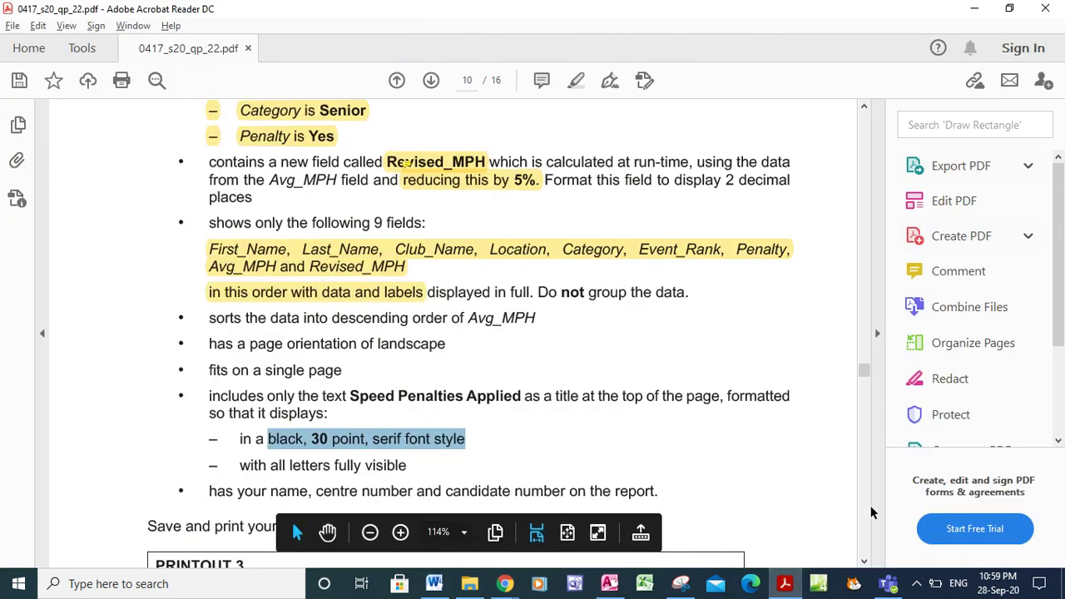
click(864, 562)
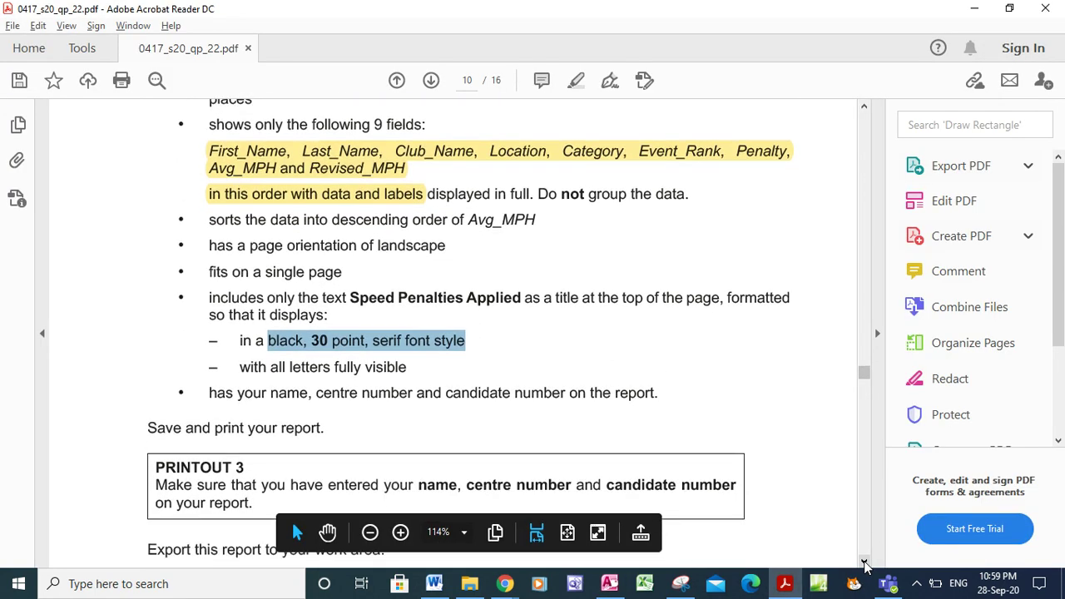
click(864, 561)
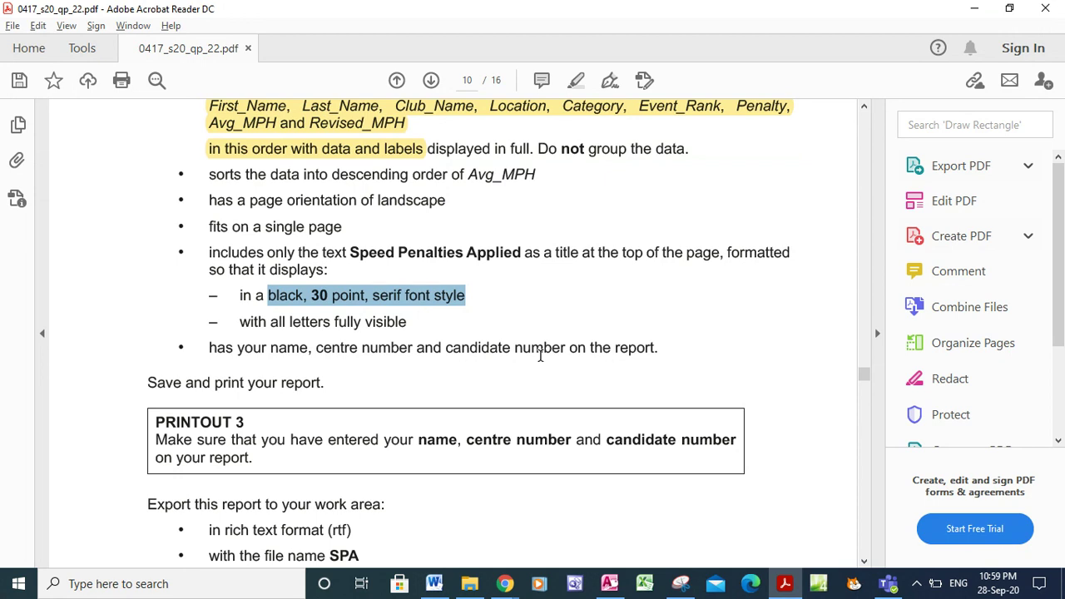
- Back in Access, expand the report footer in Design View and add a label about 3.3 inches wide reading "Name,Center No,Candidate no"
click(611, 587)
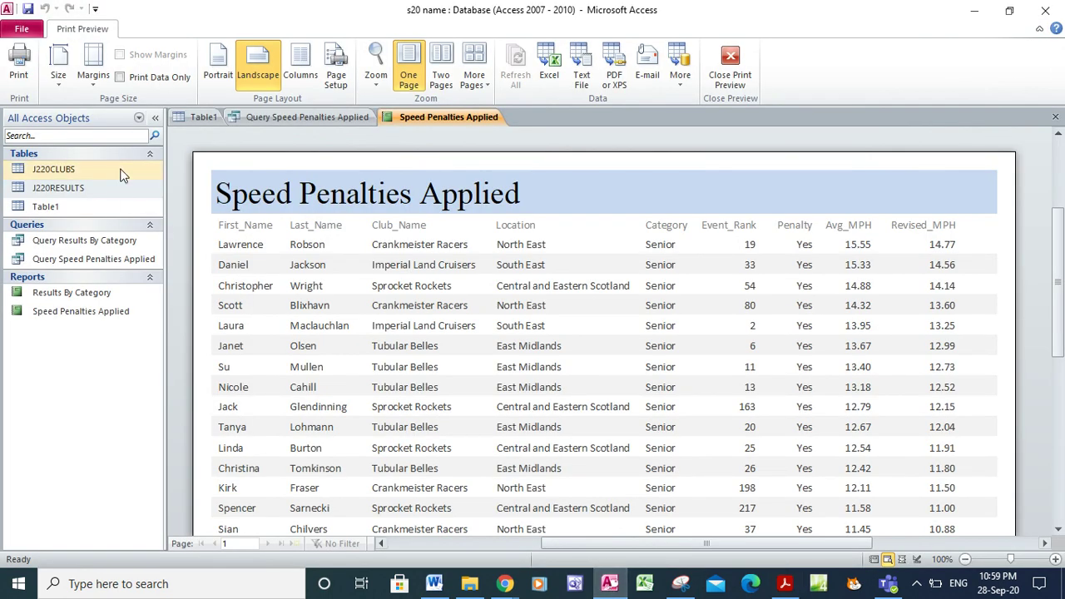
click(730, 63)
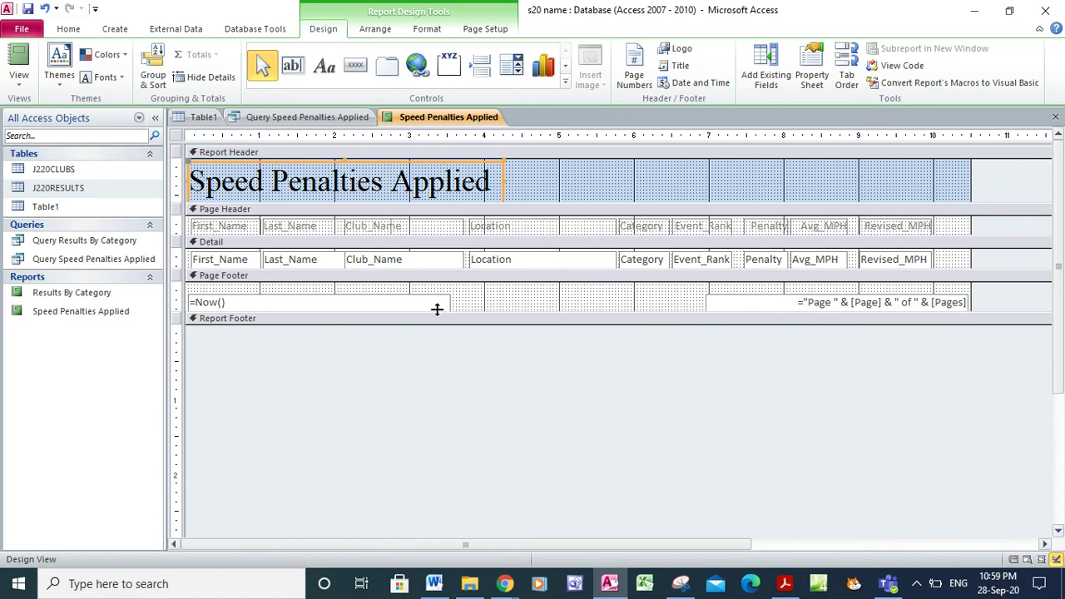
drag(437, 325, 439, 350)
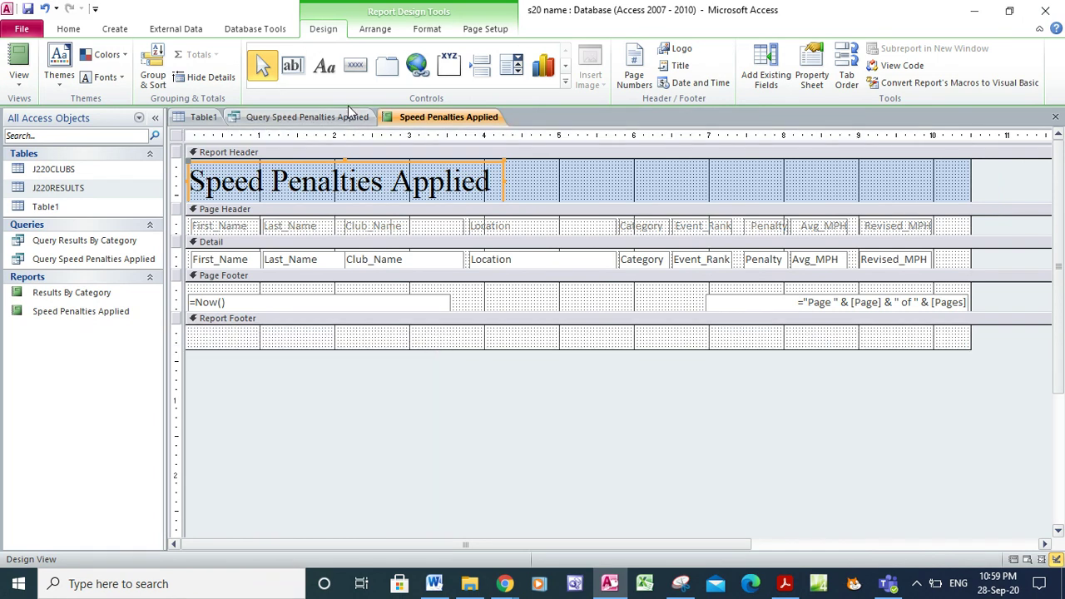
click(327, 70)
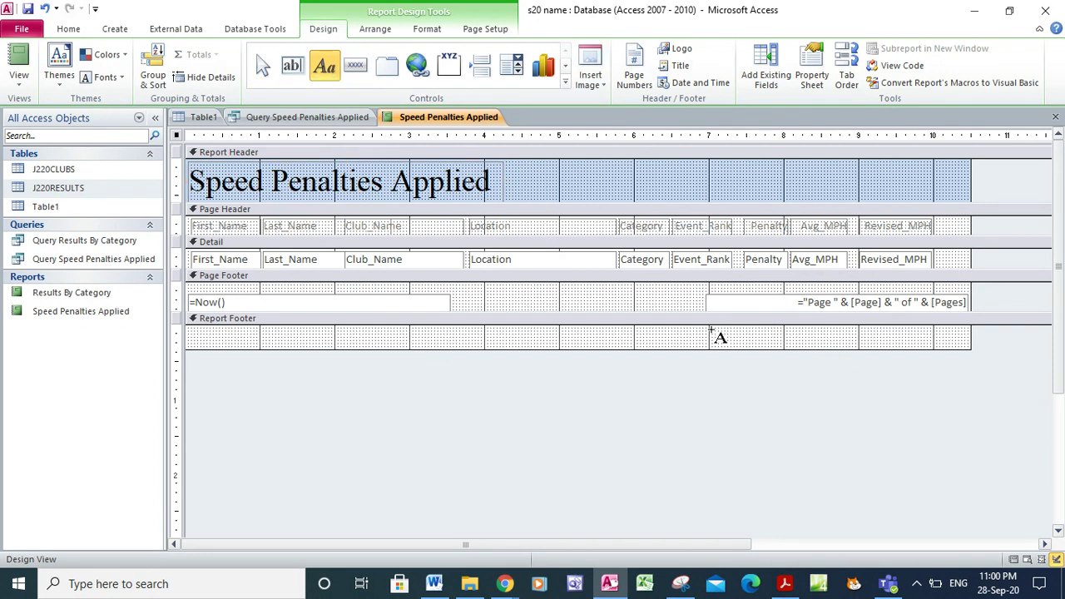
drag(712, 331, 962, 346)
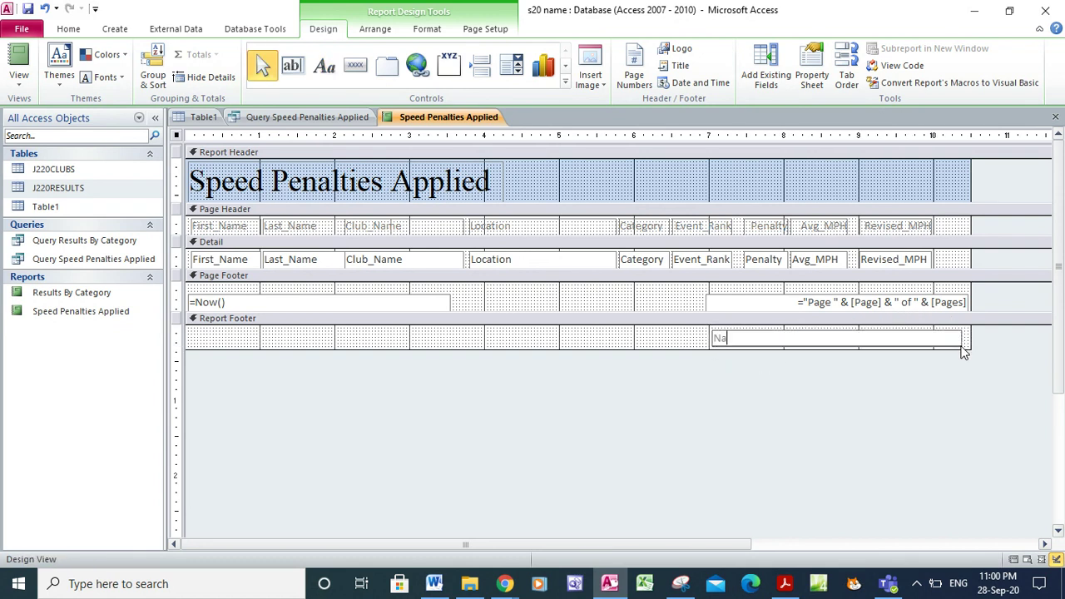
text(Name,Center No,Candidate no)
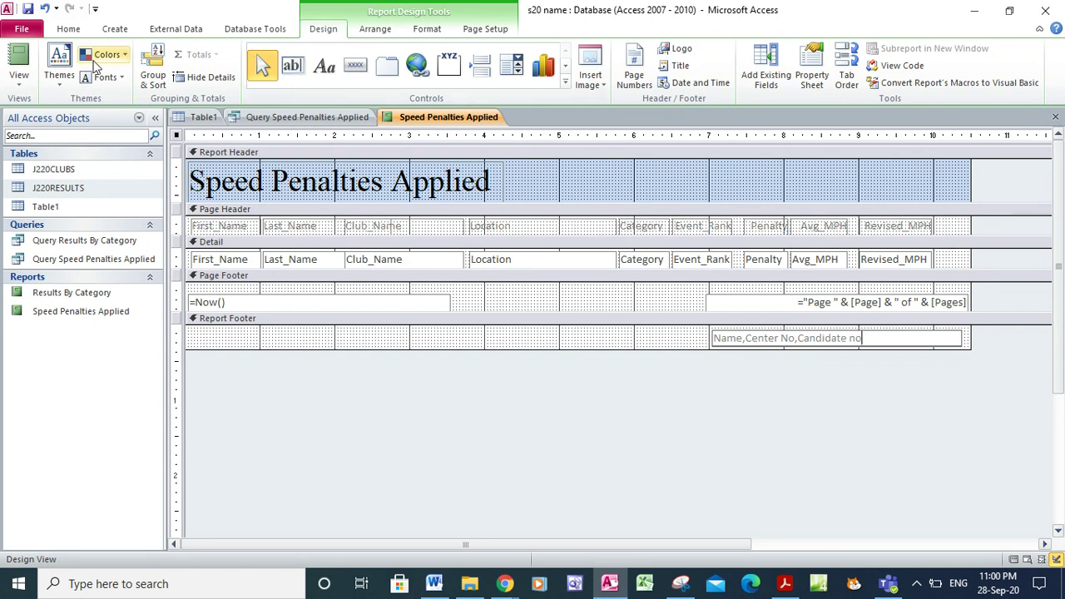
- Check the new footer label at the end of the report in Print Preview against the question paper, and return to Design View
click(22, 83)
click(47, 145)
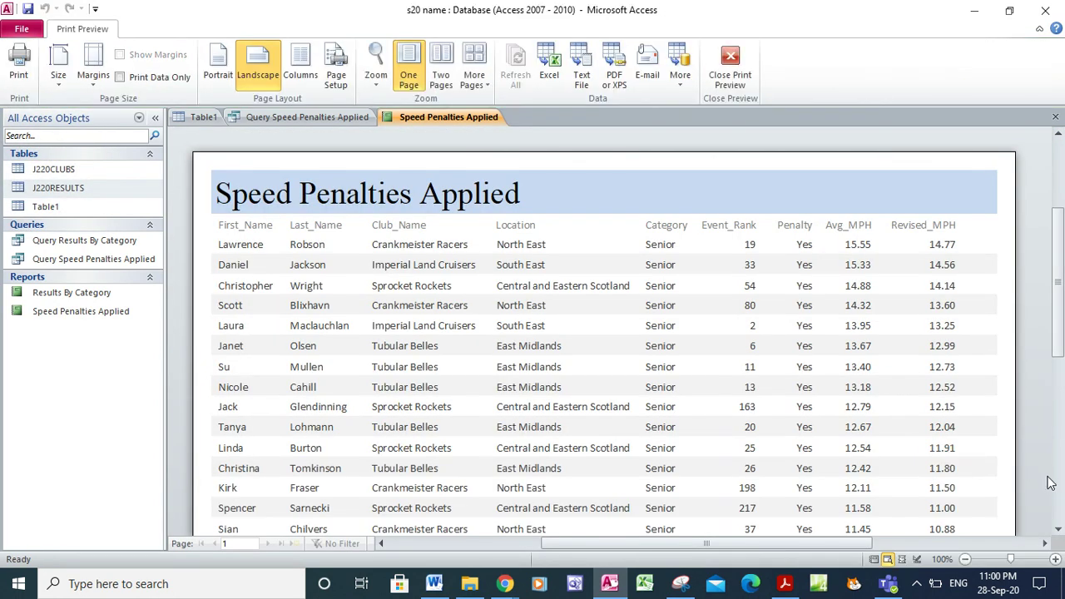
click(1059, 490)
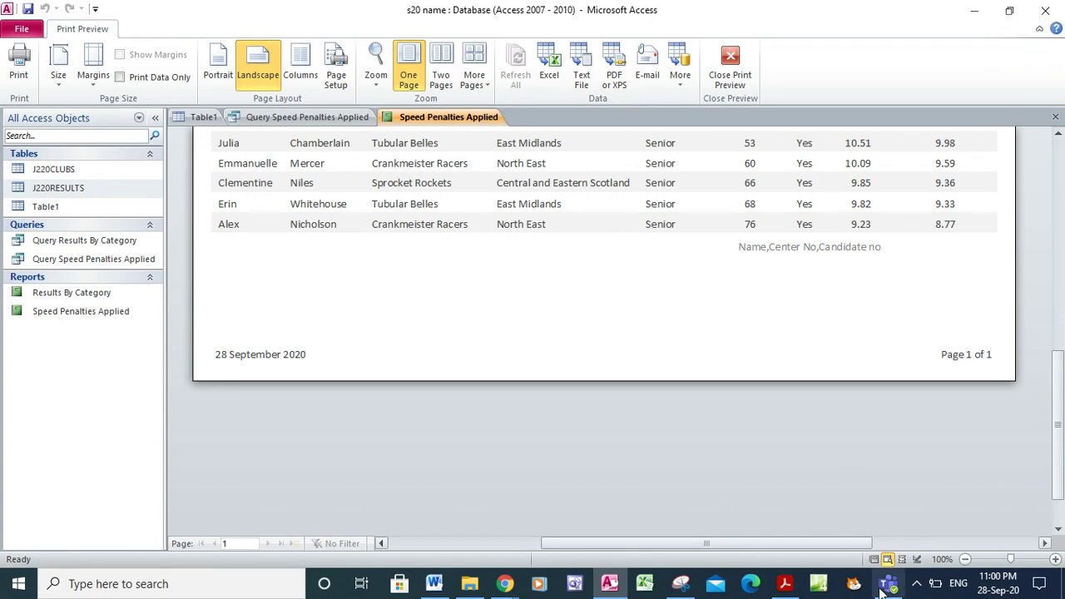
click(785, 586)
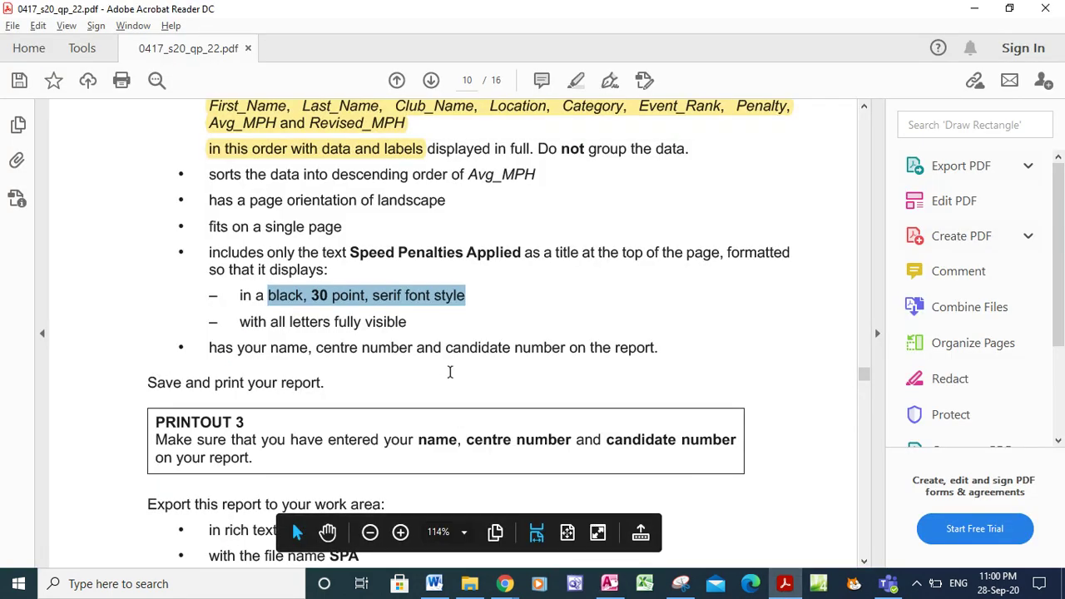
click(612, 585)
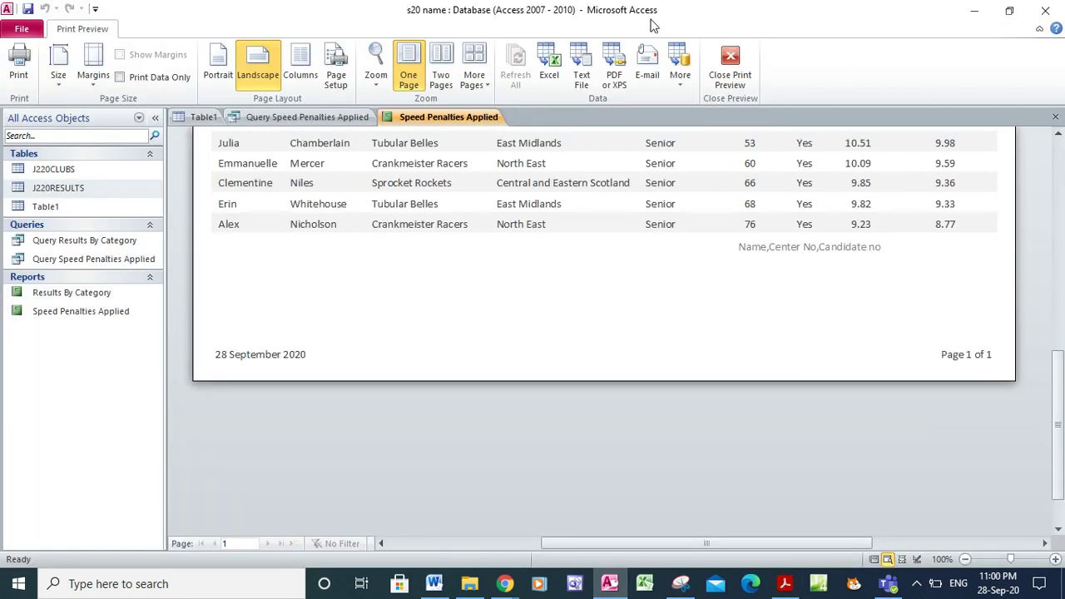
click(729, 57)
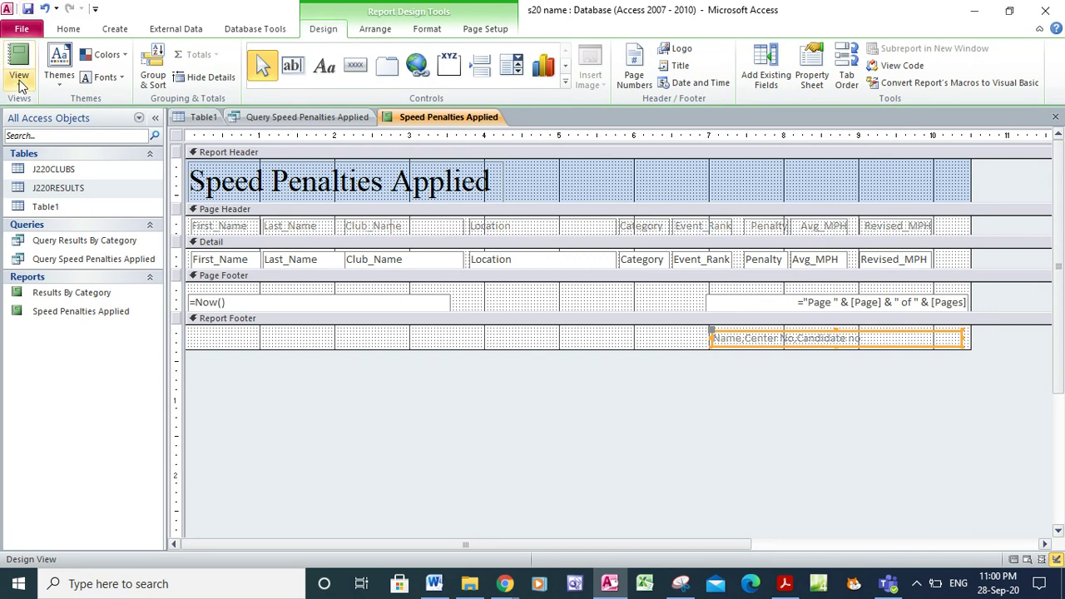
click(20, 82)
click(50, 145)
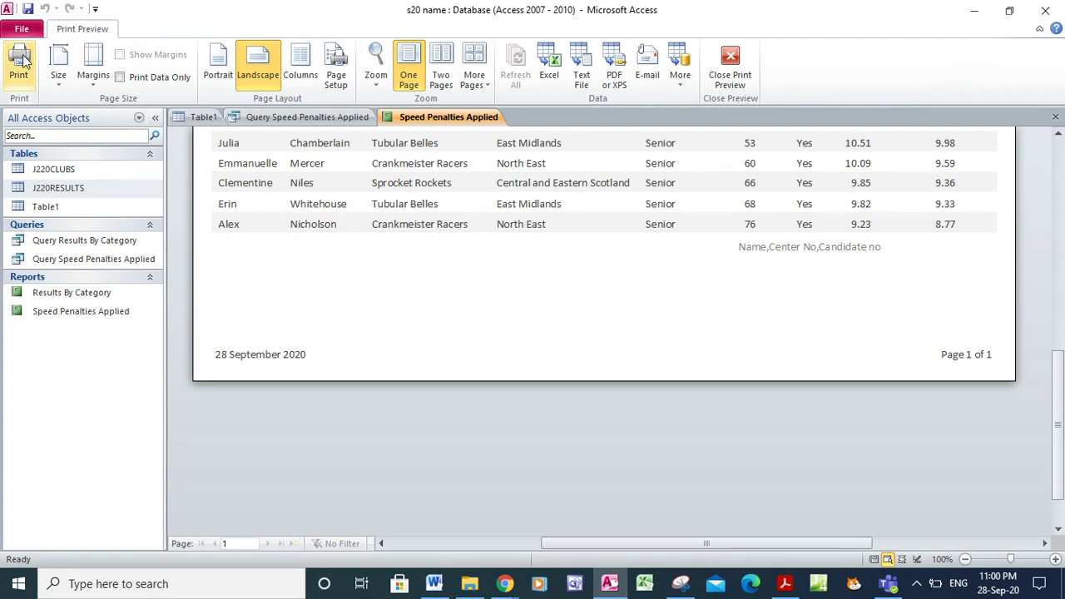
click(730, 65)
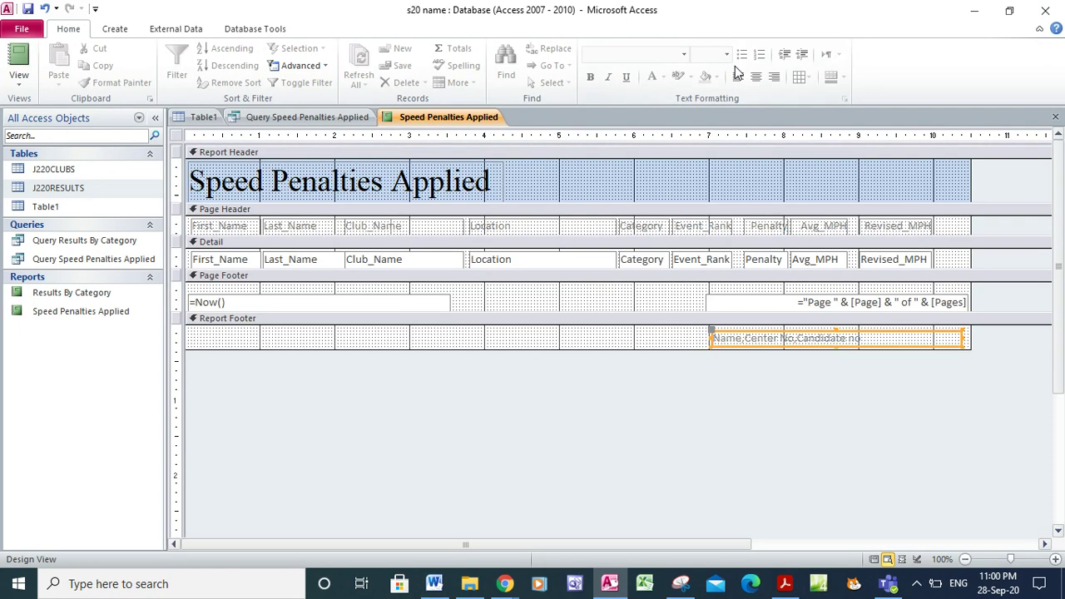
- Read the report export instructions in the question paper in Acrobat Reader, including the required file format and file name
click(786, 586)
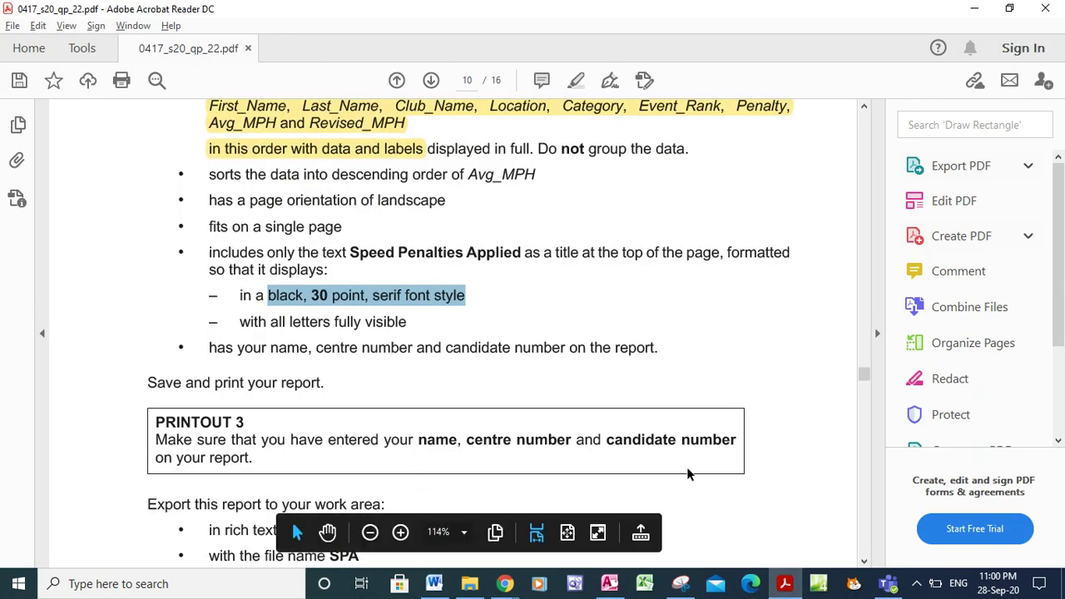
click(864, 562)
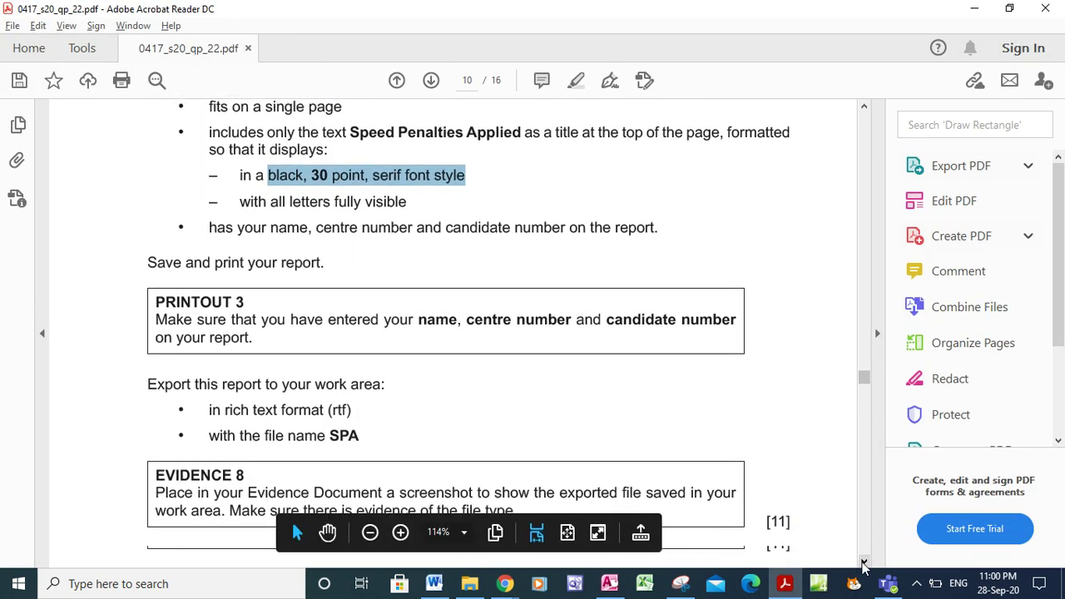
click(863, 562)
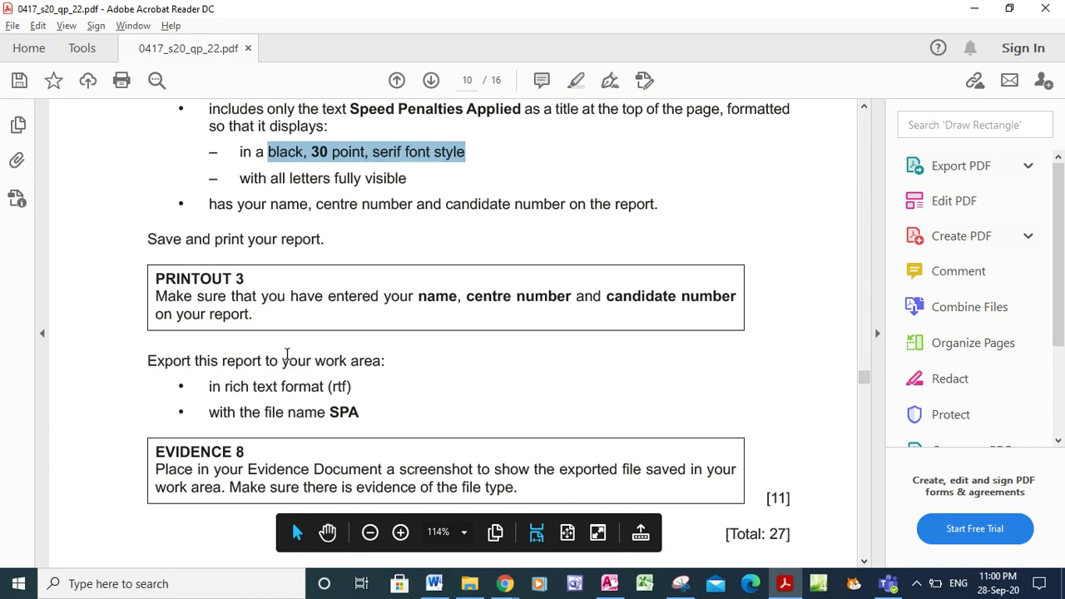
drag(283, 360, 384, 364)
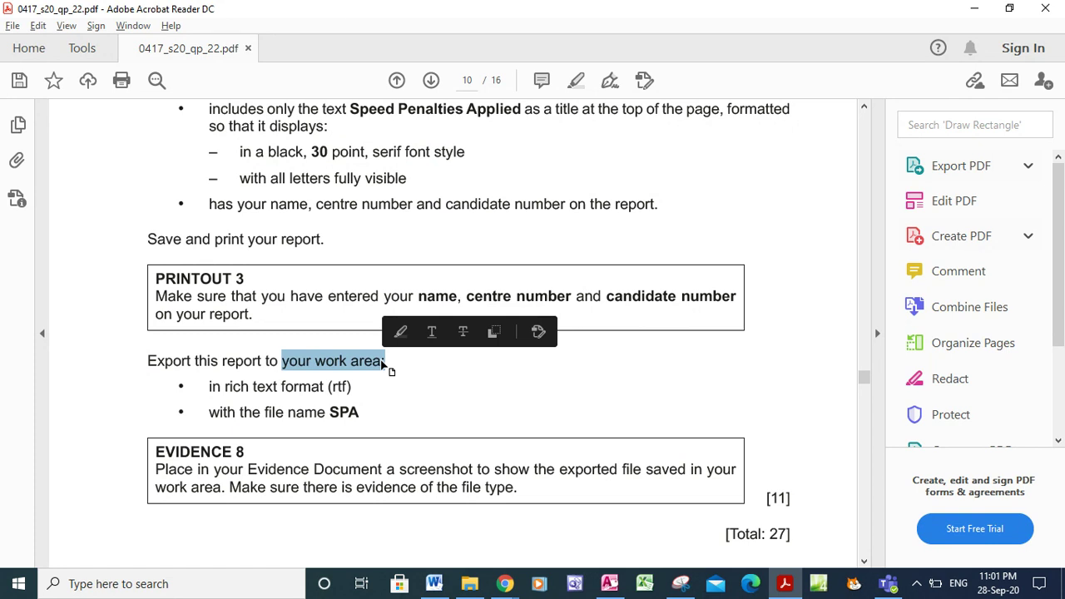
drag(137, 361, 374, 372)
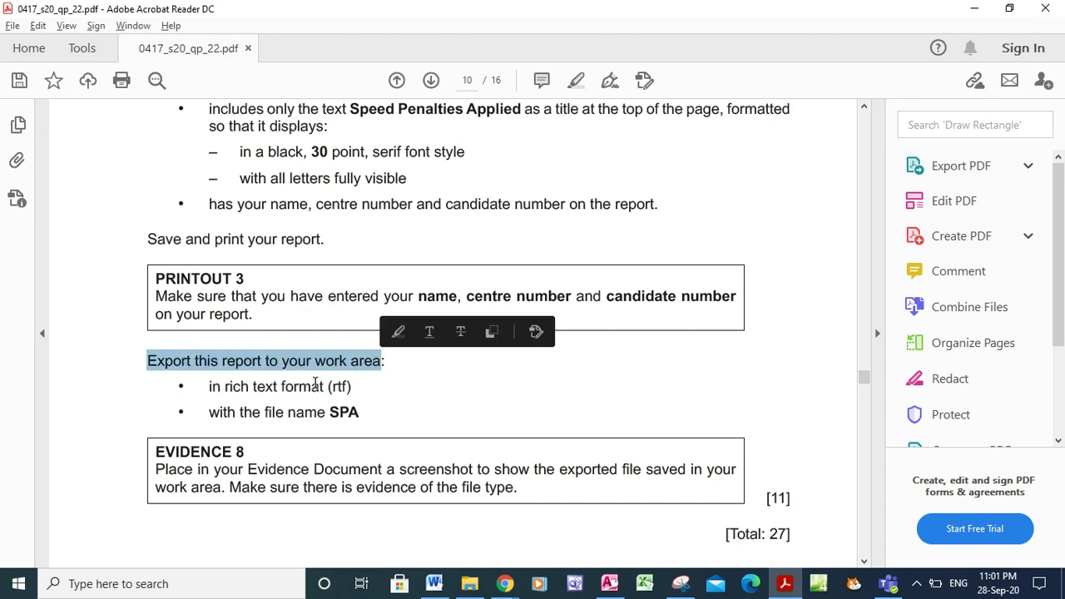
click(229, 387)
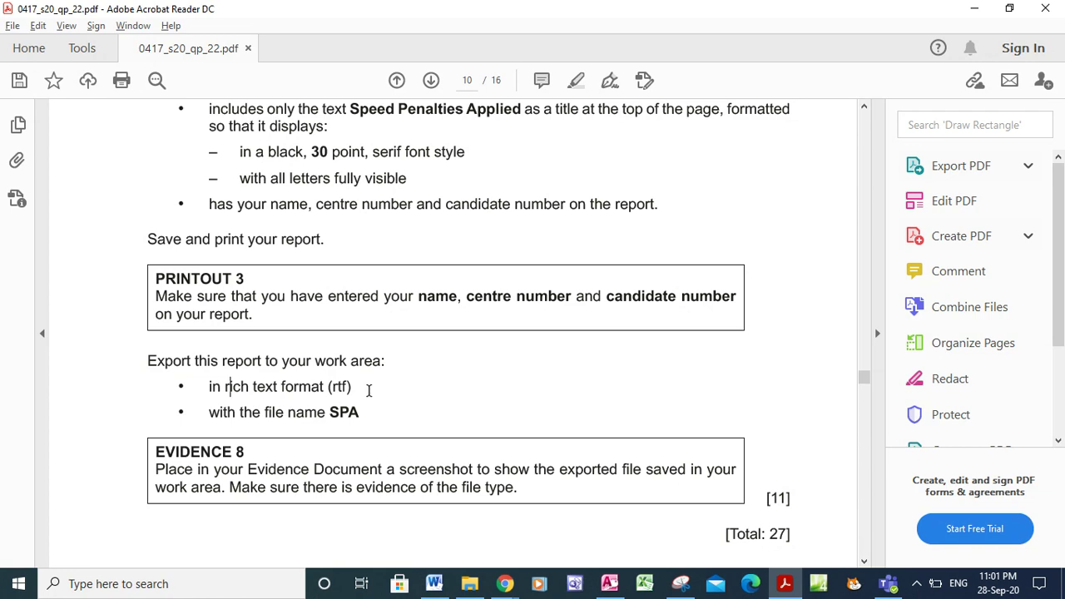
drag(289, 413, 360, 413)
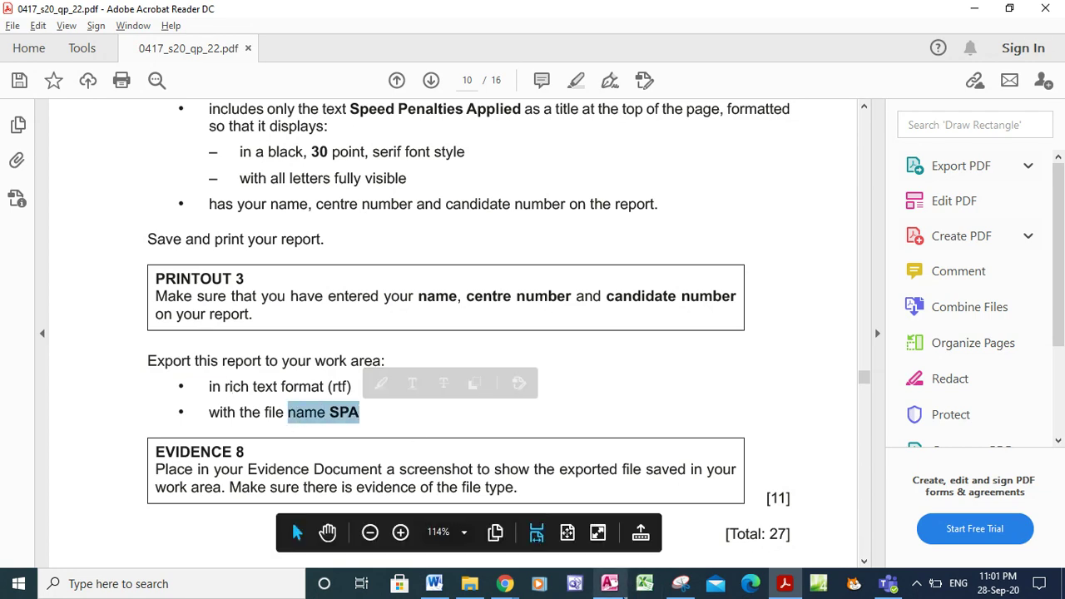
- In Access, start exporting the Speed Penalties Applied report as a Word RTF file, set to open the destination file on completion
click(610, 583)
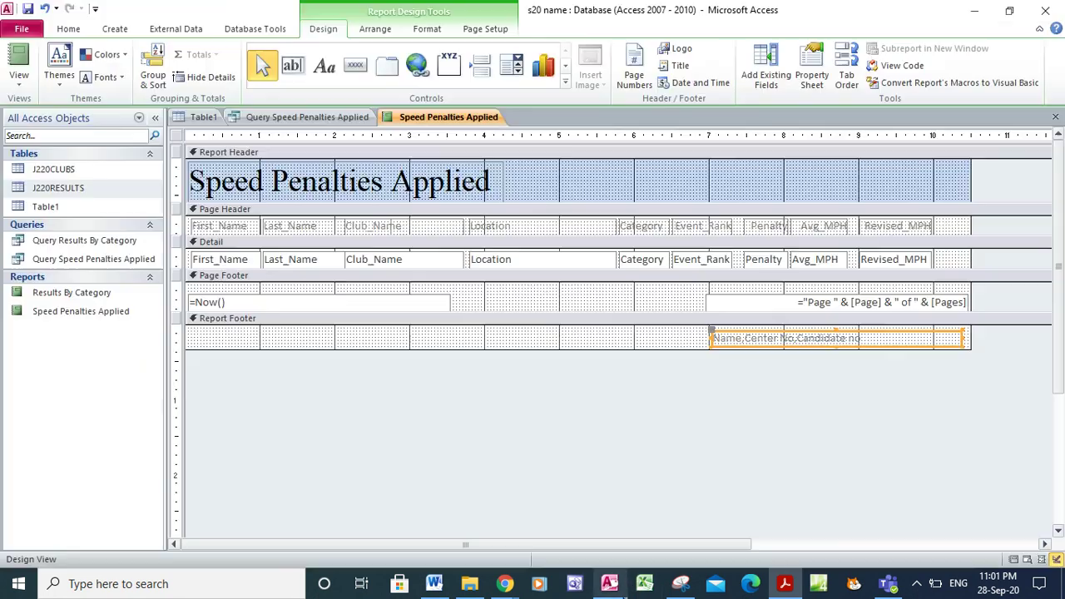
click(123, 319)
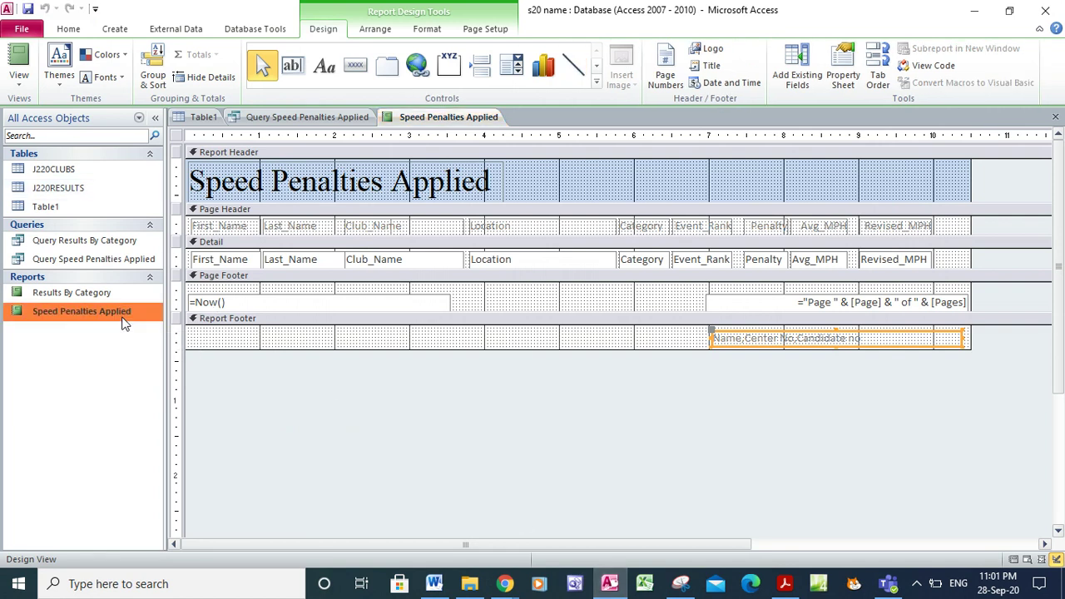
right_click(122, 322)
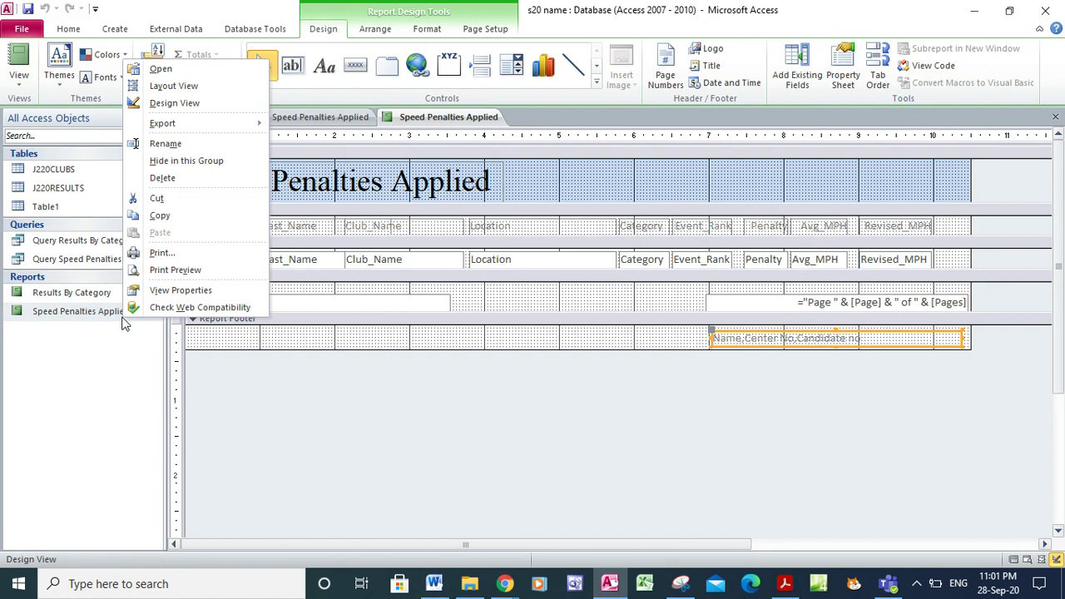
mouse_move(174, 124)
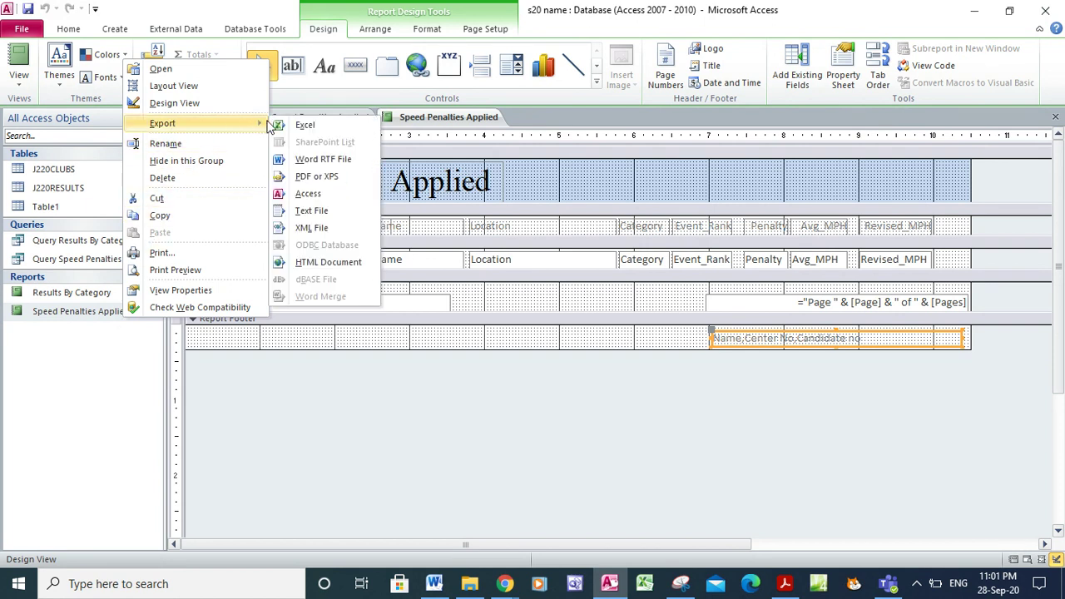
click(309, 159)
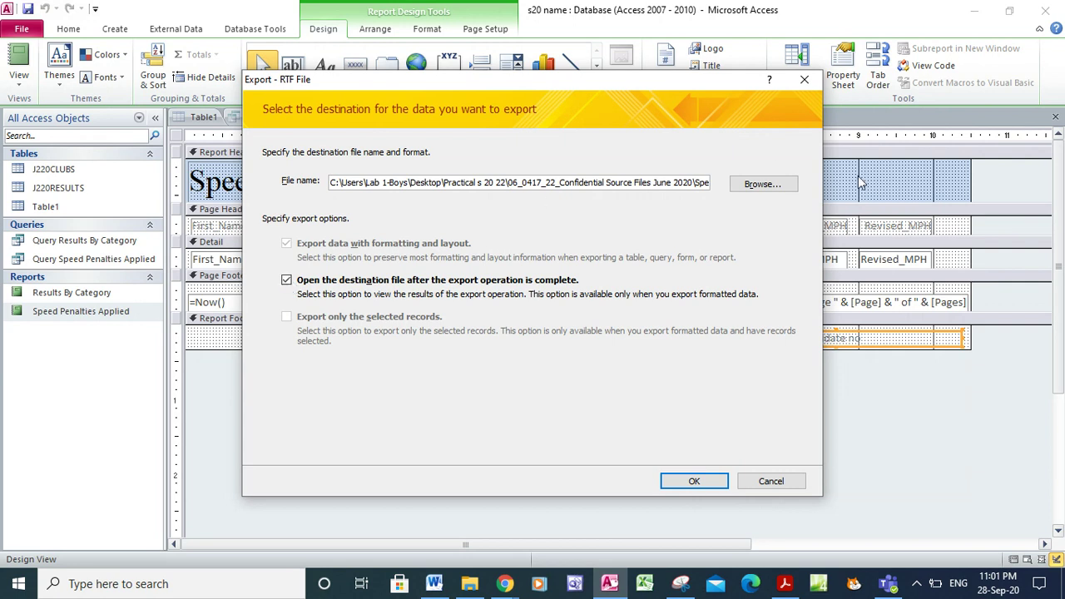
- Name the destination file SPA in Rich Text Format in the June 2020 Confidential Source Files folder, and run the export
click(755, 185)
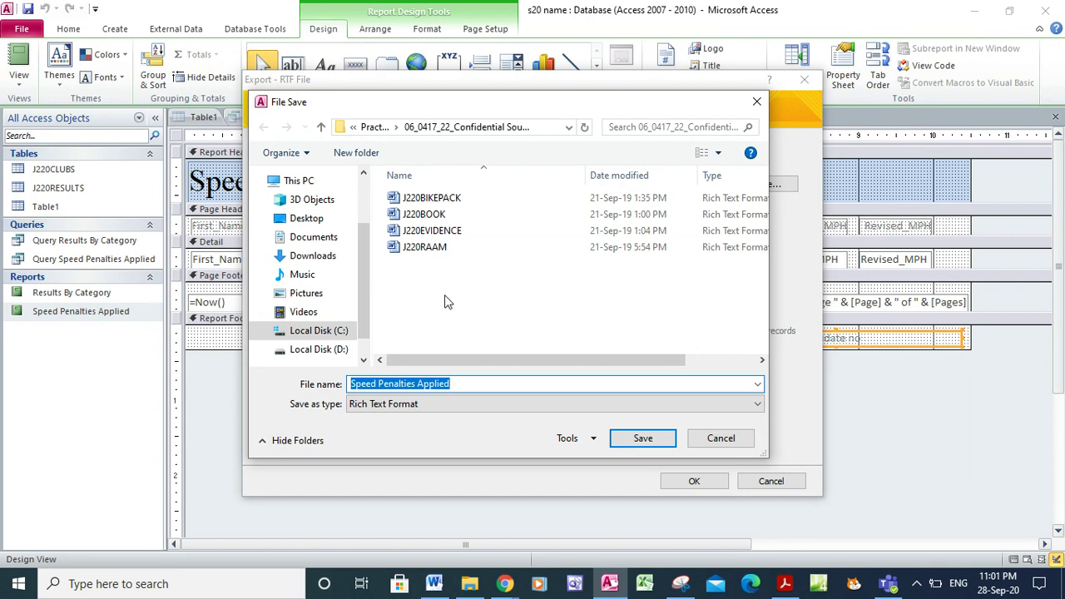
click(464, 384)
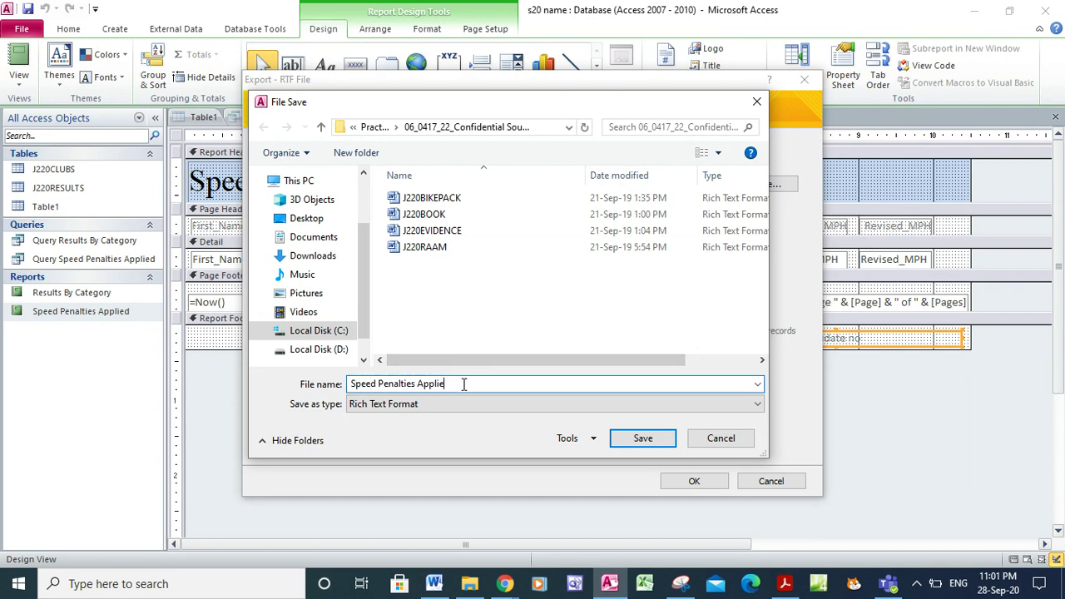
key(BackSpace)
key(BackSpace)
key(BackSpace)
key(BackSpace)
key(BackSpace)
key(BackSpace)
key(BackSpace)
key(BackSpace)
key(BackSpace)
key(BackSpace)
key(BackSpace)
key(BackSpace)
key(BackSpace)
key(BackSpace)
key(BackSpace)
key(BackSpace)
key(BackSpace)
key(BackSpace)
key(BackSpace)
text(SPA)
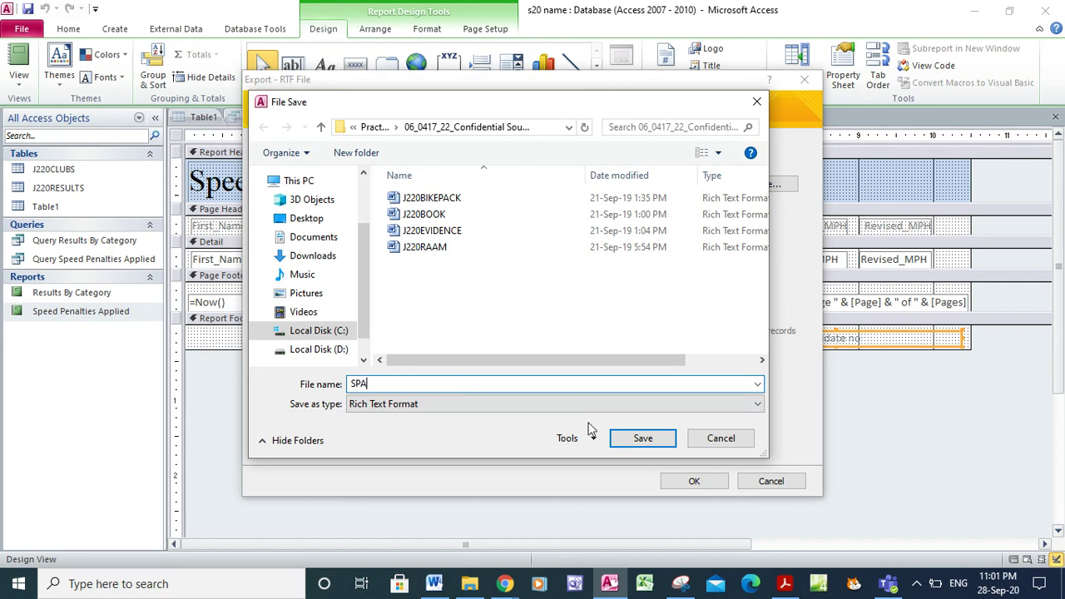
click(639, 439)
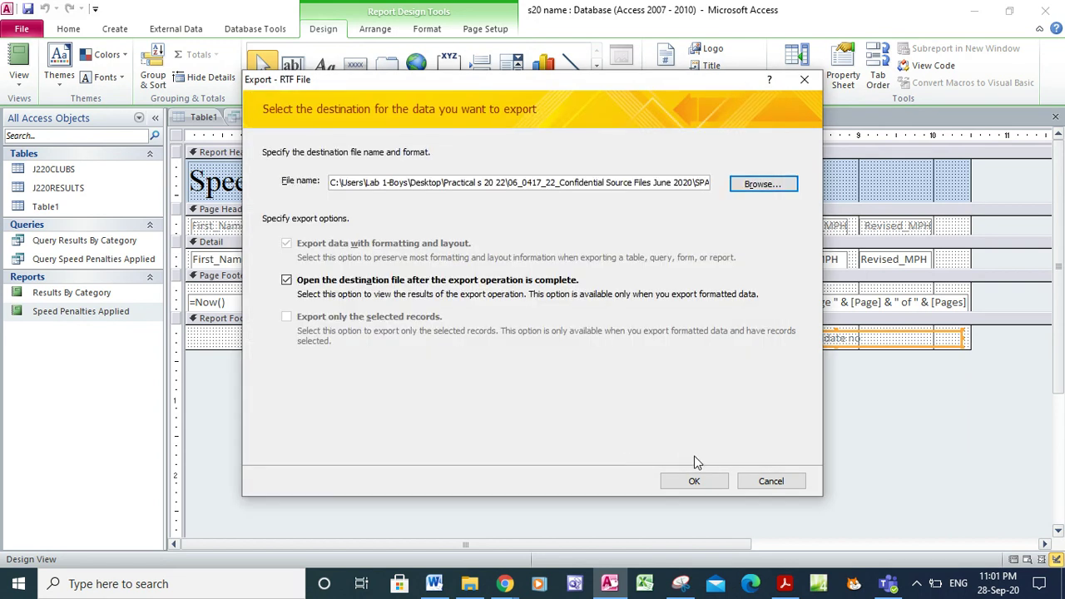
click(694, 480)
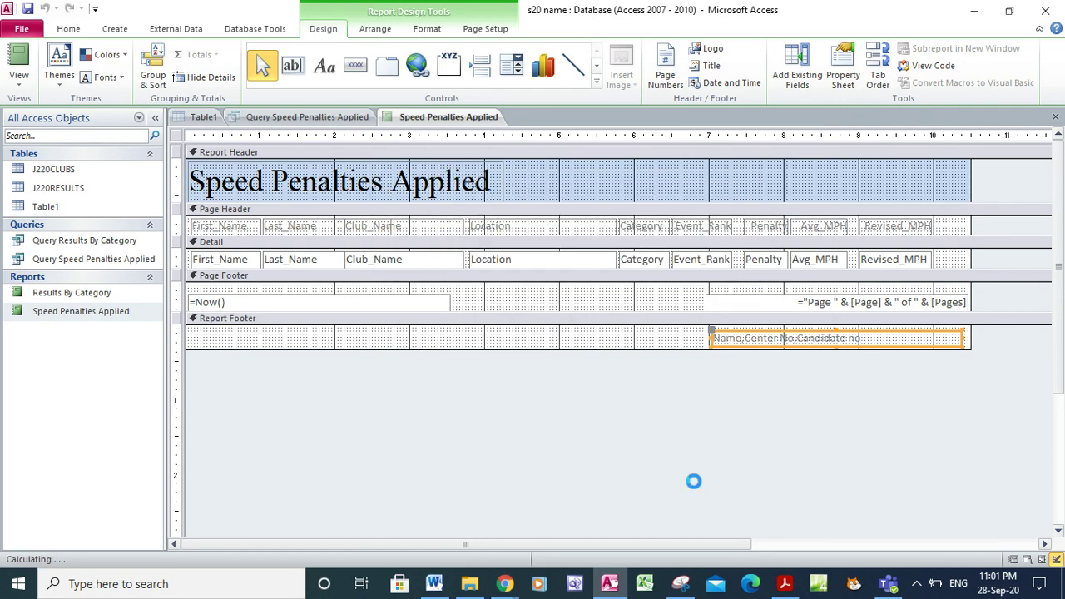
- Check the exported SPA document in Word and close it, and read the Evidence 8 requirement in the question paper in Acrobat Reader
key(alt+Tab)
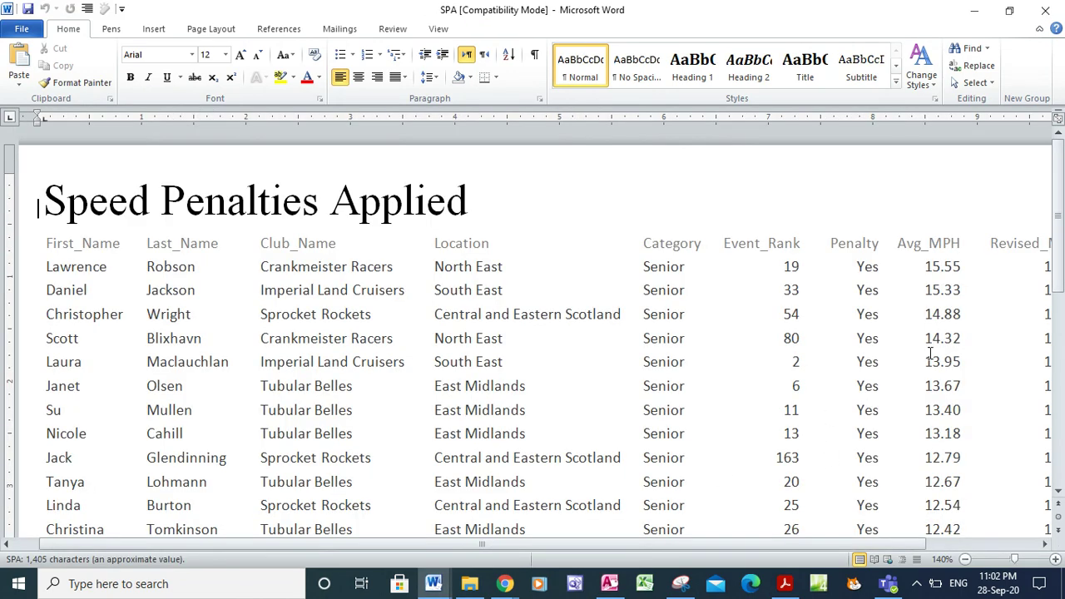
click(1046, 11)
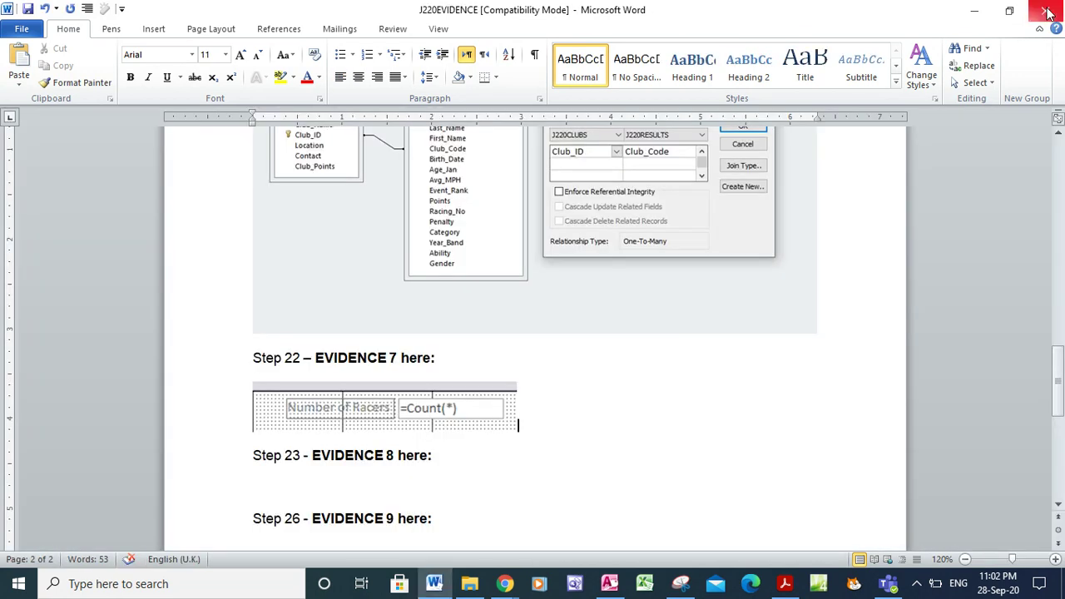
click(784, 593)
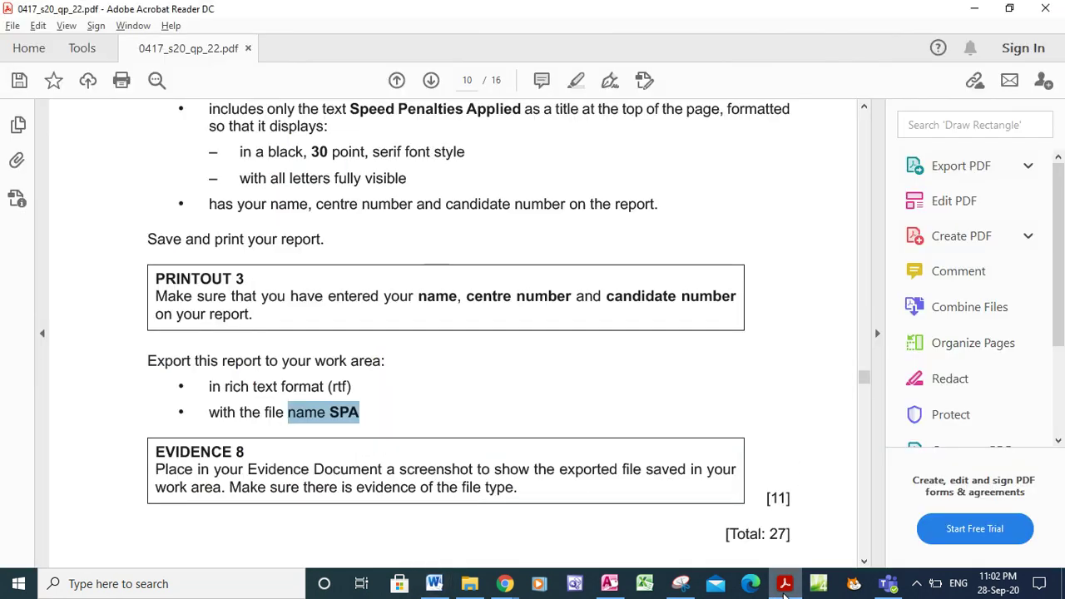
scroll(865, 564, down, 3)
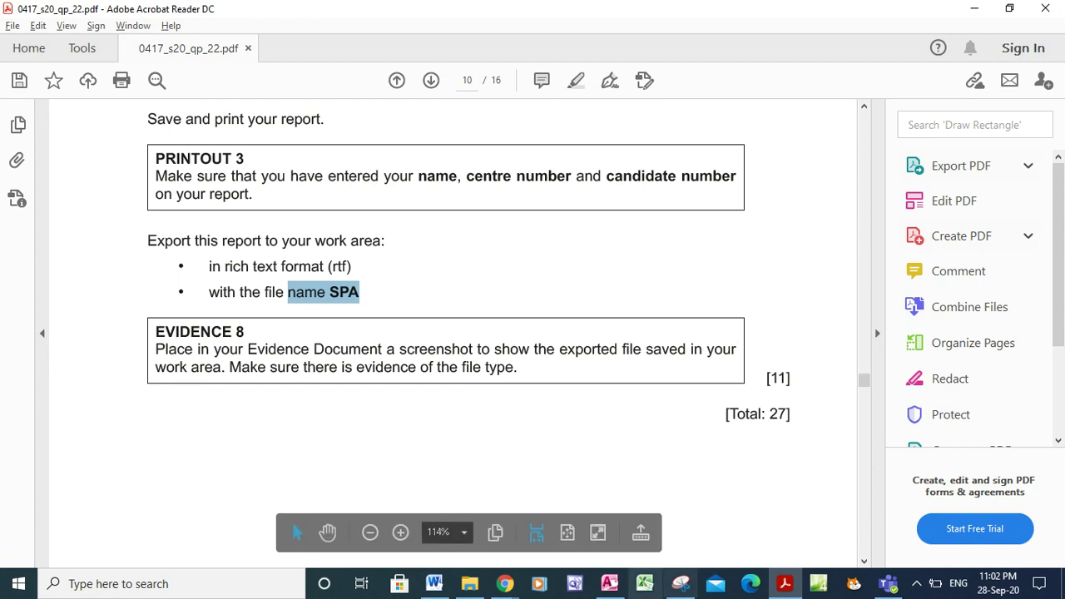
- In File Explorer, show the source files folder and capture the file rows down to SPA, including the file type, with Snipping Tool
click(469, 584)
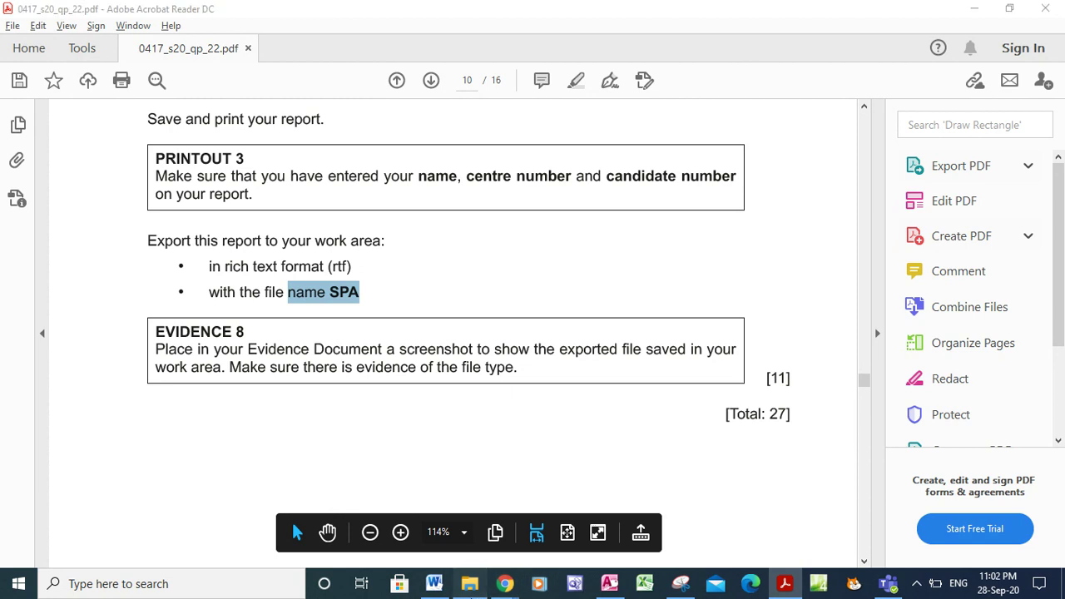
click(281, 267)
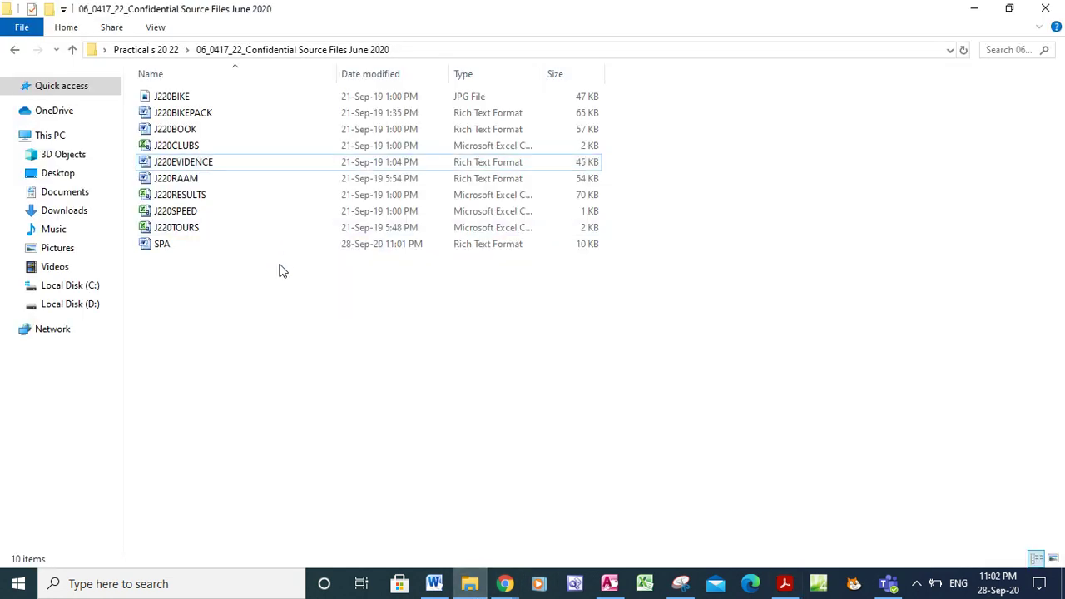
click(680, 583)
click(524, 217)
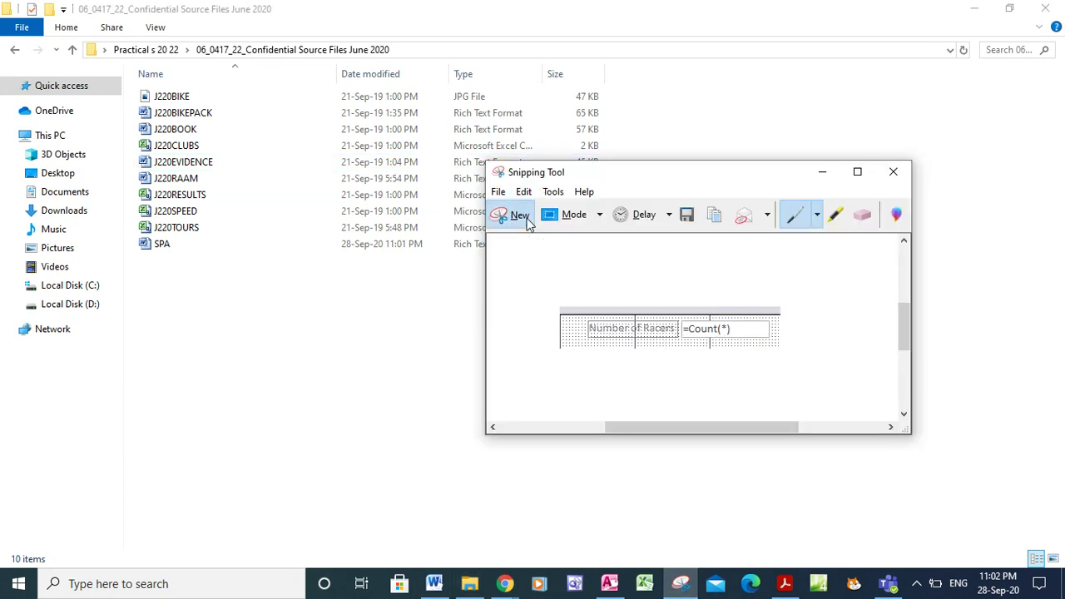
drag(130, 179, 723, 302)
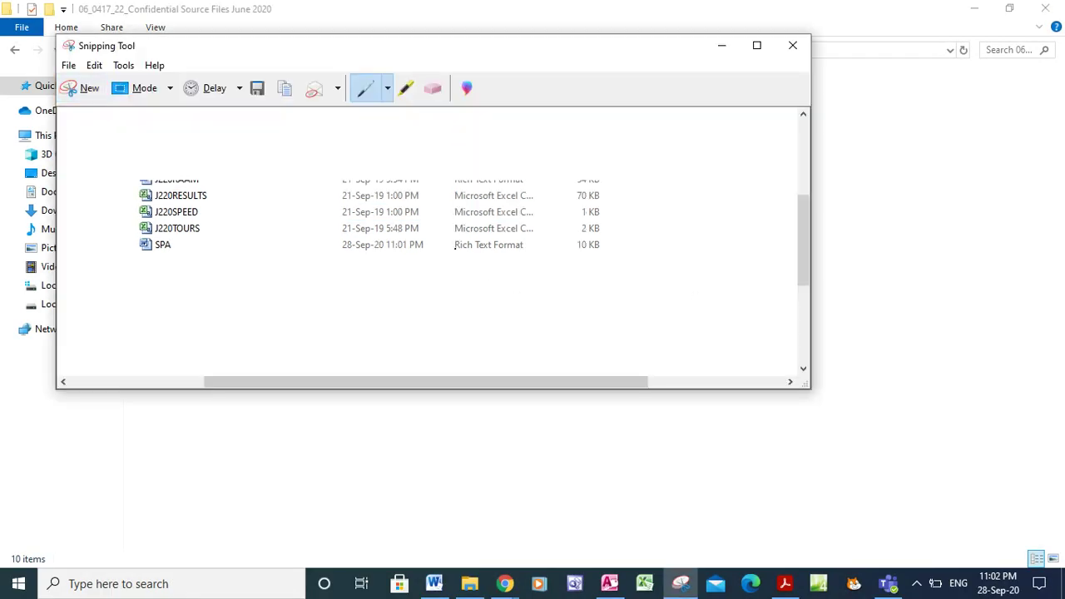
- Underline SPA's Rich Text Format type on the snip with the pen, and paste a copy under EVIDENCE 8 in J220EVIDENCE in Word
drag(514, 253, 522, 252)
right_click(414, 222)
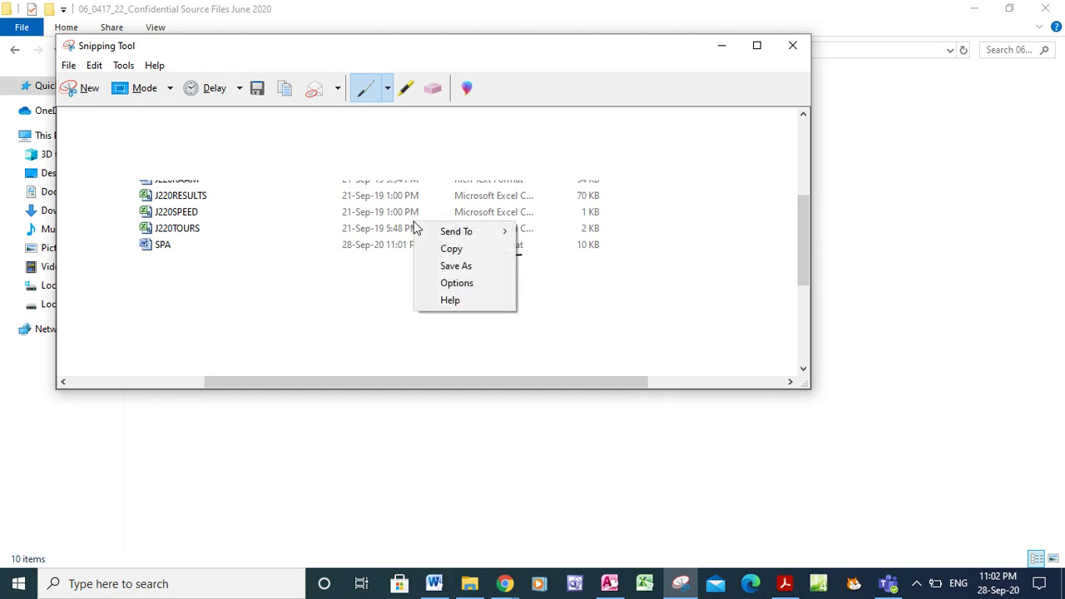
click(450, 249)
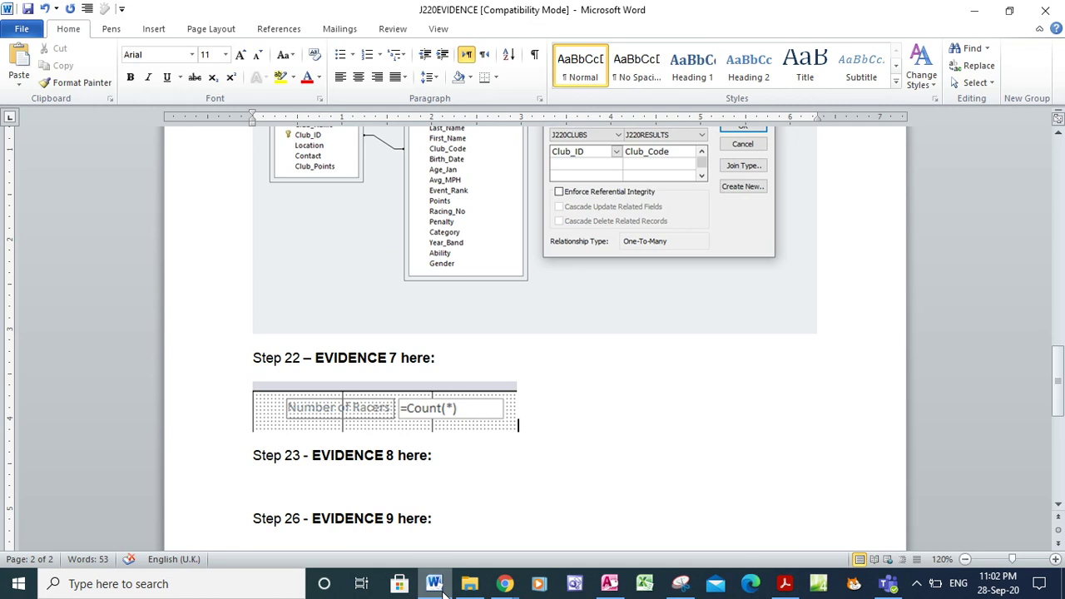
click(329, 497)
key(ctrl+v)
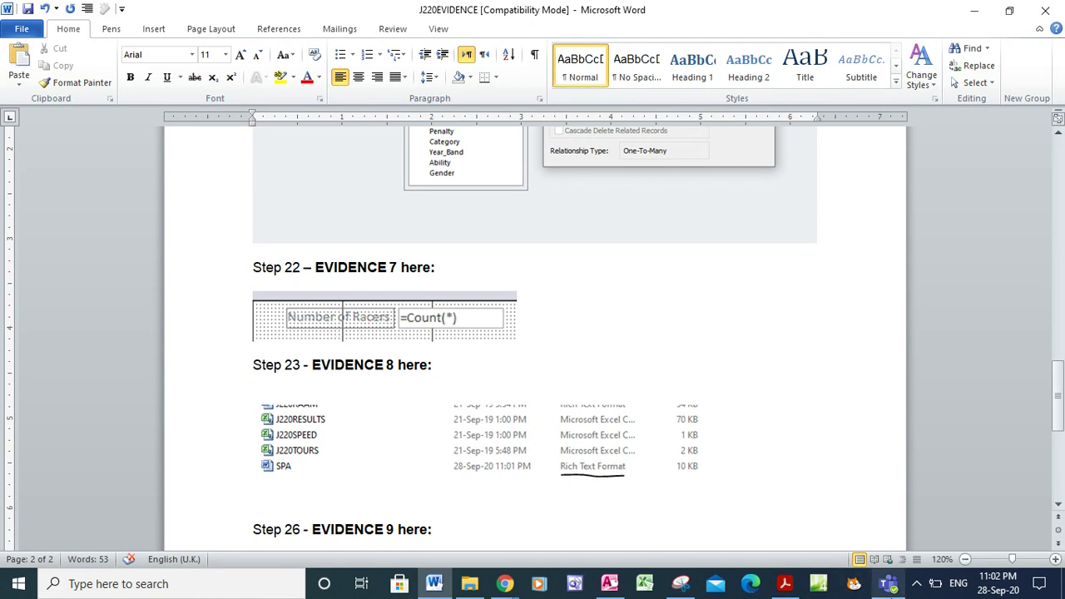
- Review the Evidence 8 task in the question paper in Acrobat Reader for anything outstanding, and return to the RTF export dialog in Access
click(789, 590)
click(597, 290)
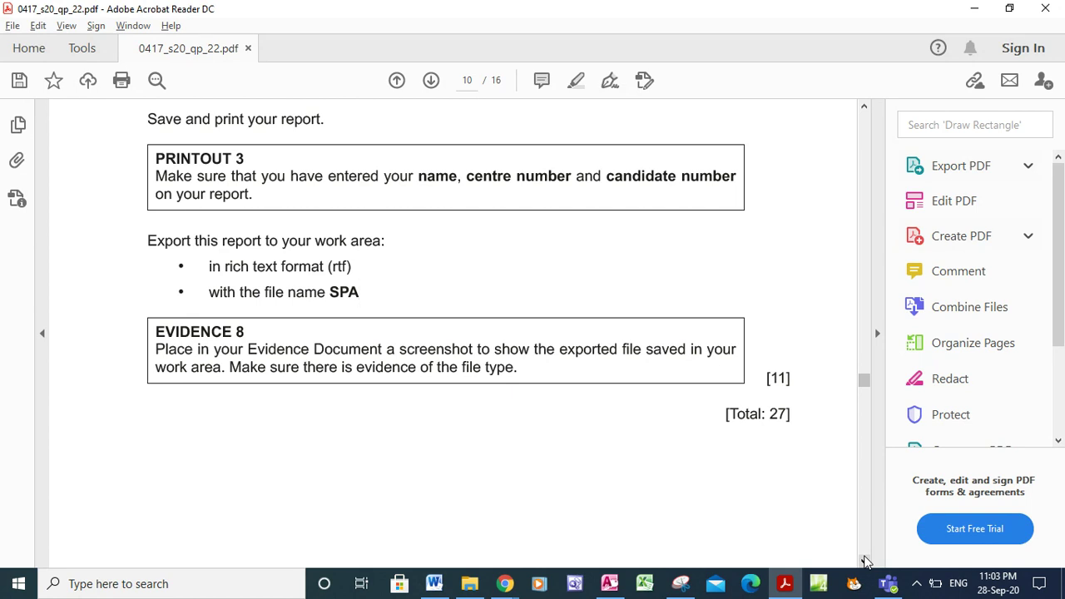
click(609, 587)
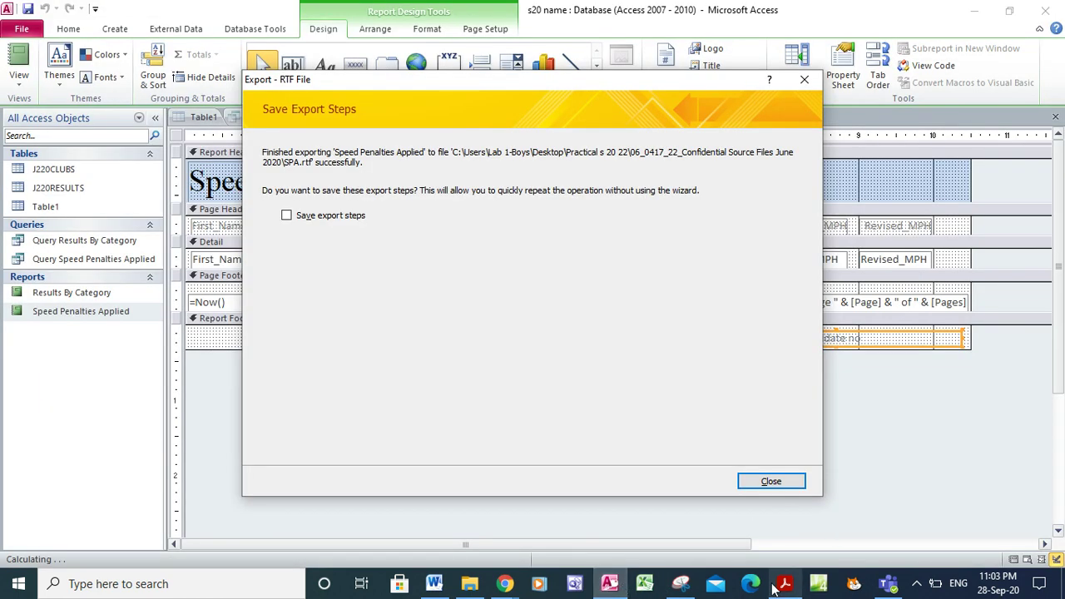
mouse_move(504, 587)
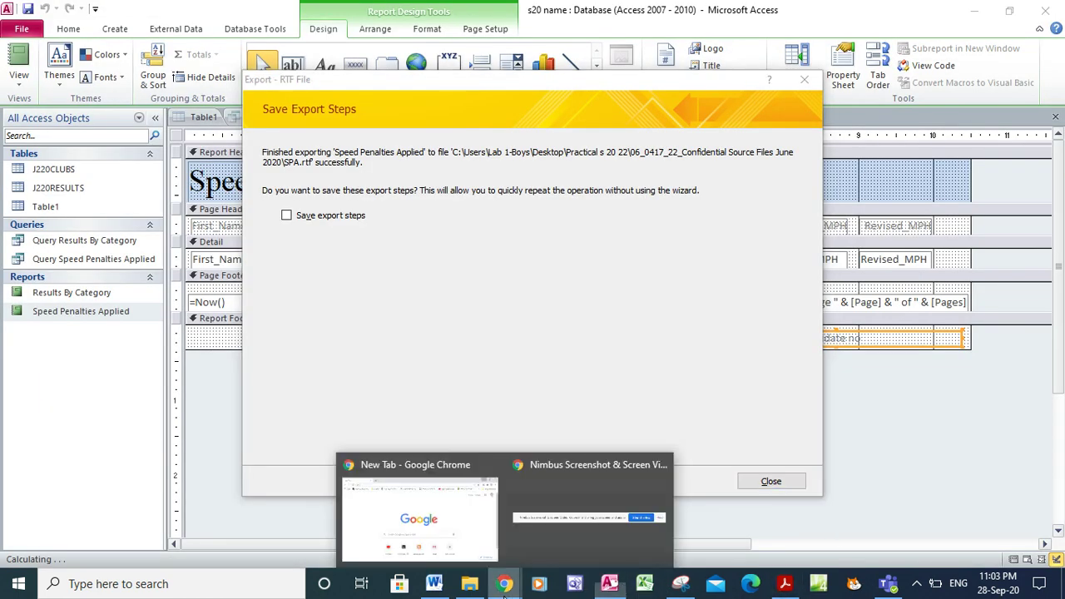